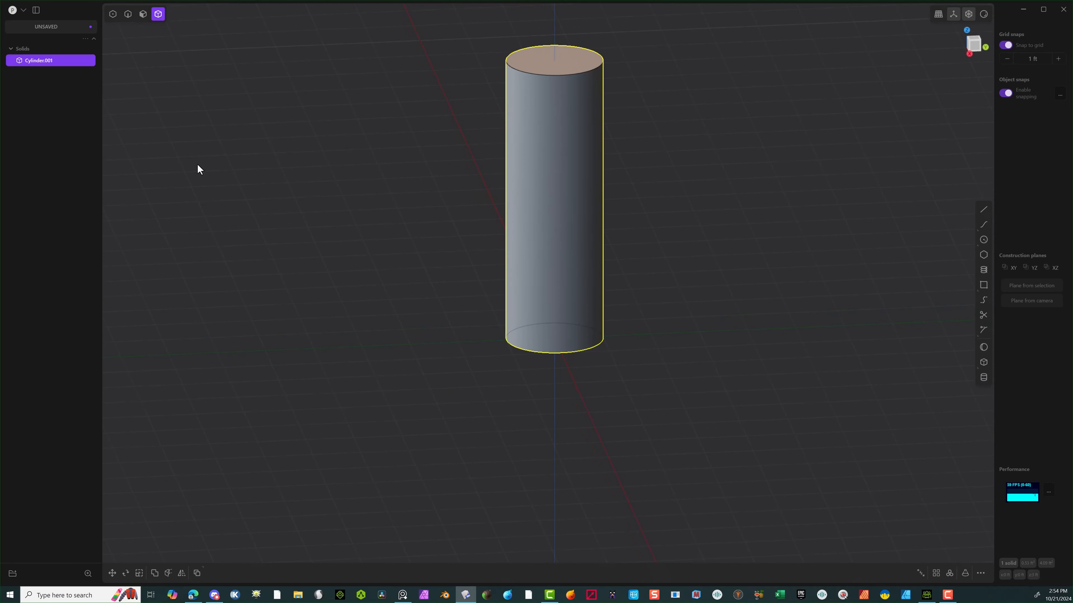
# Fillet the cylinder's top circular edge by about 0.5 ft.
pyautogui.click(128, 13)
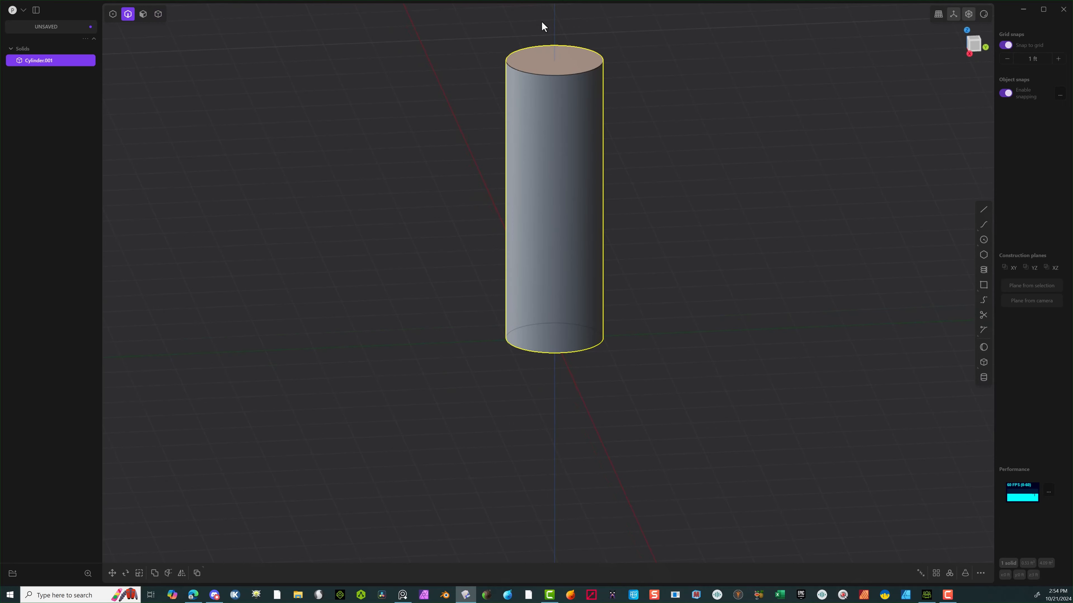
pyautogui.click(547, 76)
pyautogui.moveTo(547, 76)
pyautogui.mouseDown()
pyautogui.moveTo(541, 59)
pyautogui.moveTo(546, 79)
pyautogui.mouseUp()
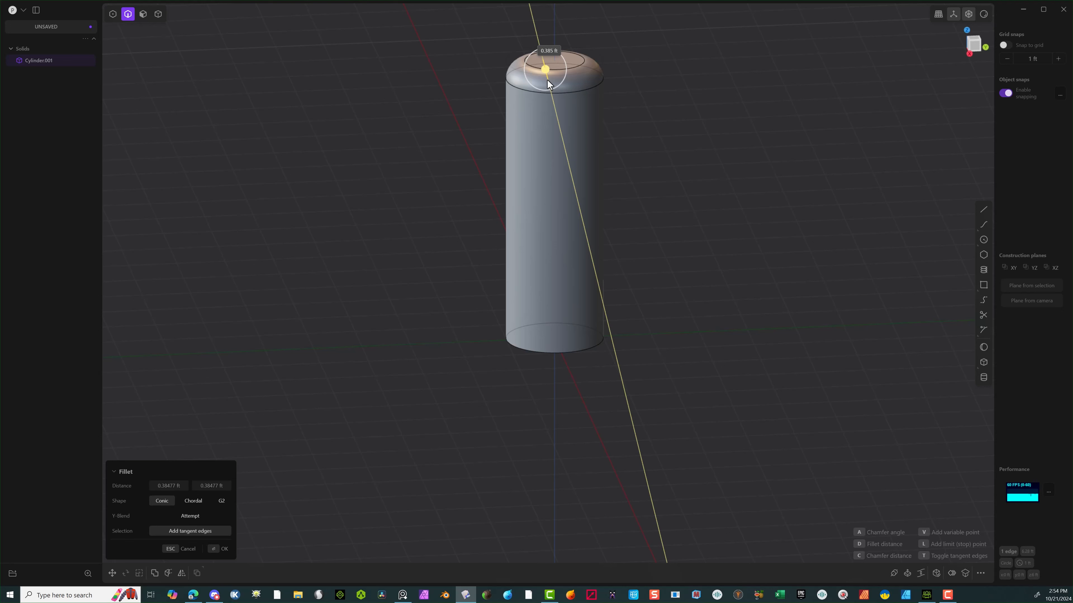
pyautogui.moveTo(547, 80); pyautogui.dragTo(546, 78)
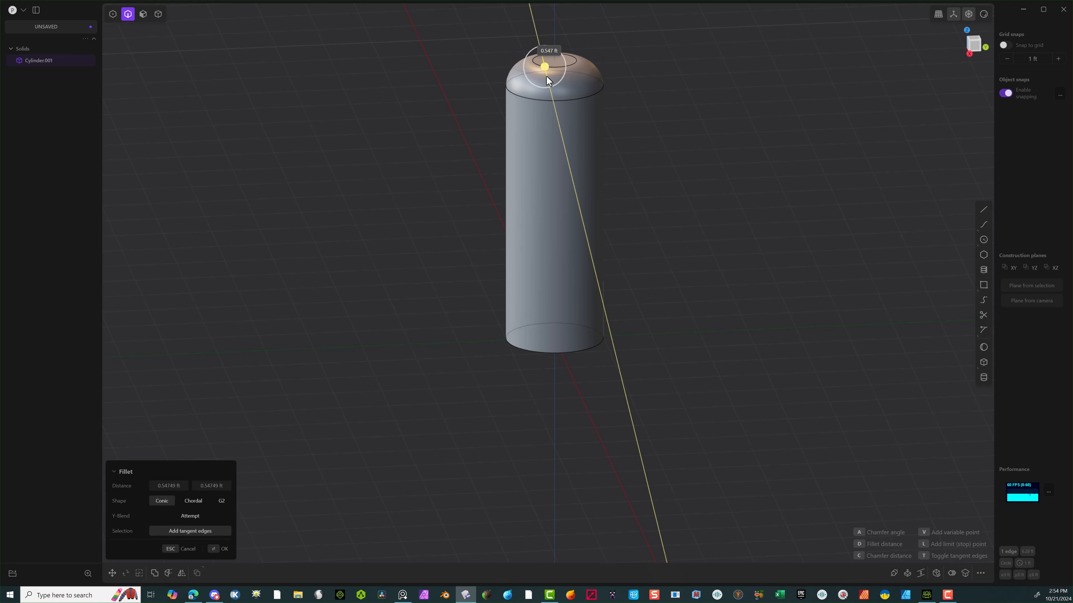
pyautogui.click(219, 549)
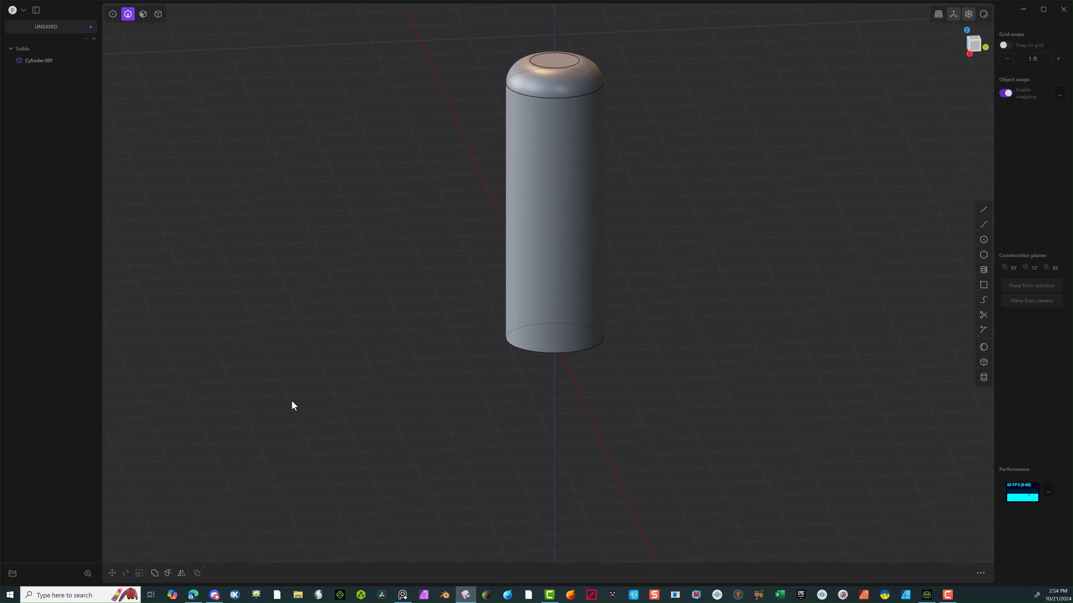
# In the back view, draw a horizontal line about 3.7 ft long from the cylinder's side along the fillet's lower edge.
pyautogui.scroll(2, 956, 76)
pyautogui.click(976, 40)
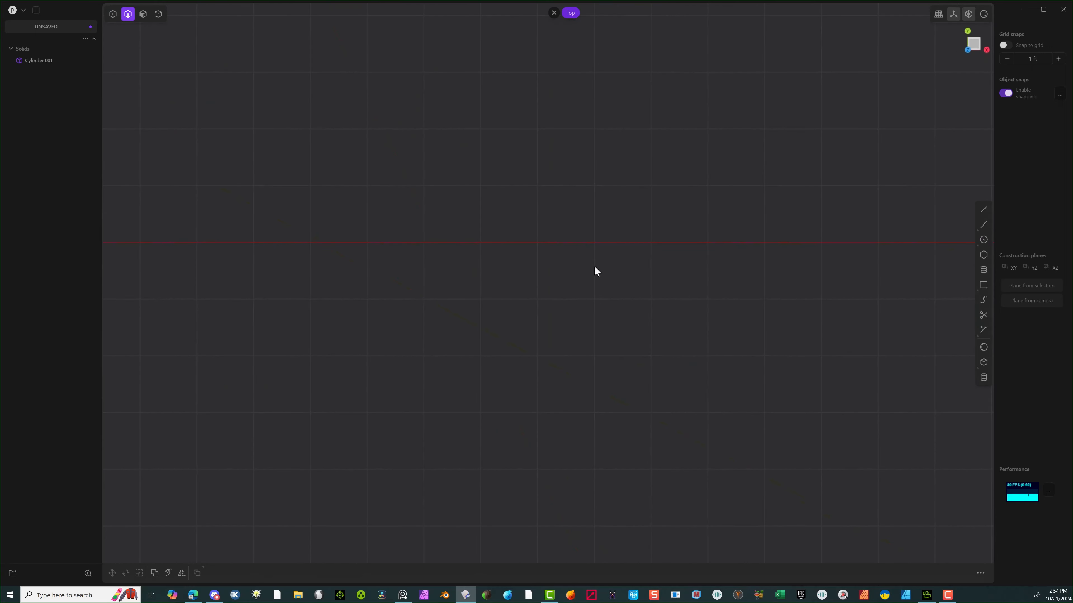
pyautogui.moveTo(594, 265); pyautogui.dragTo(764, 503, button='right')
pyautogui.scroll(-7, 580, 336)
pyautogui.scroll(1, 725, 411)
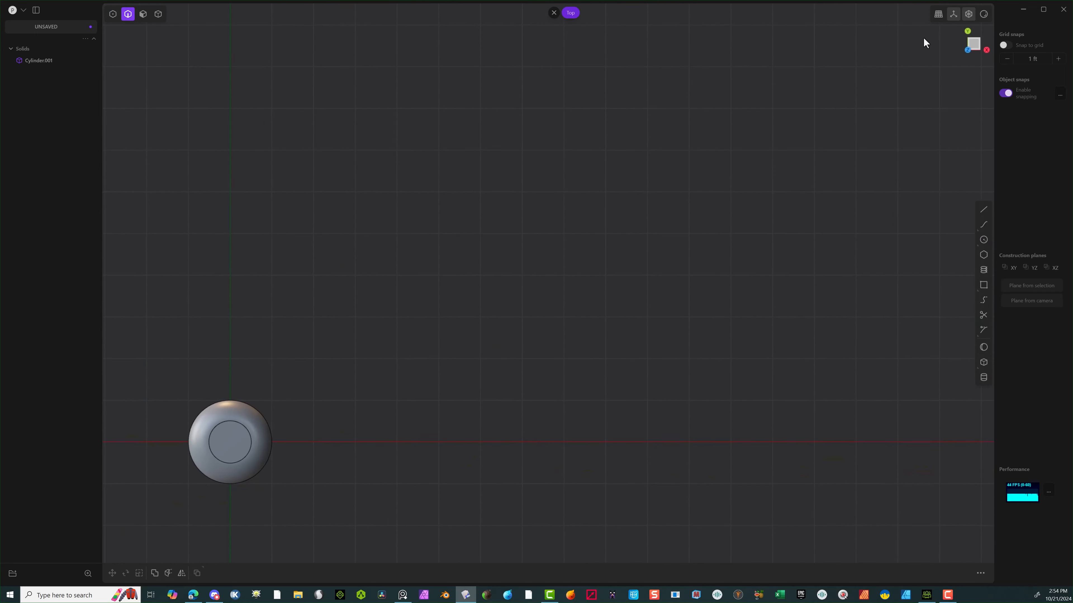
pyautogui.click(967, 31)
pyautogui.scroll(3, 590, 207)
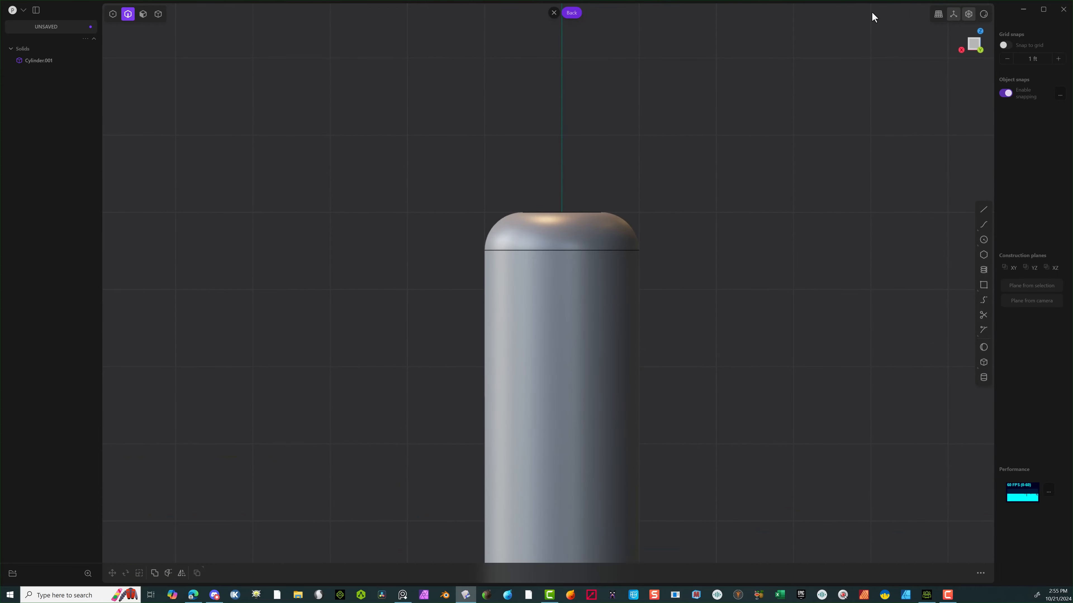
pyautogui.click(976, 212)
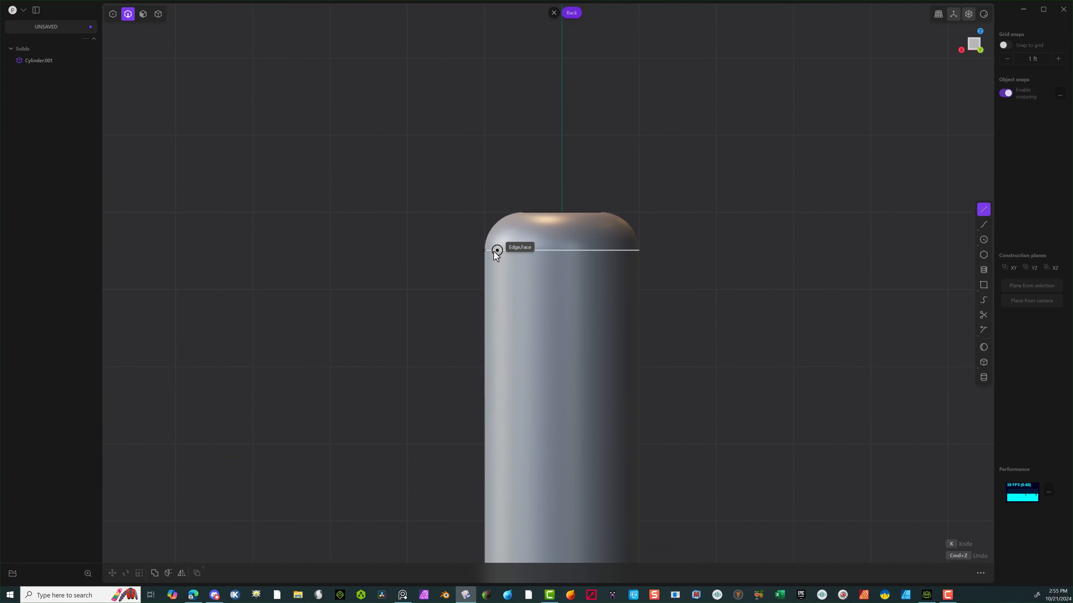
pyautogui.click(484, 250)
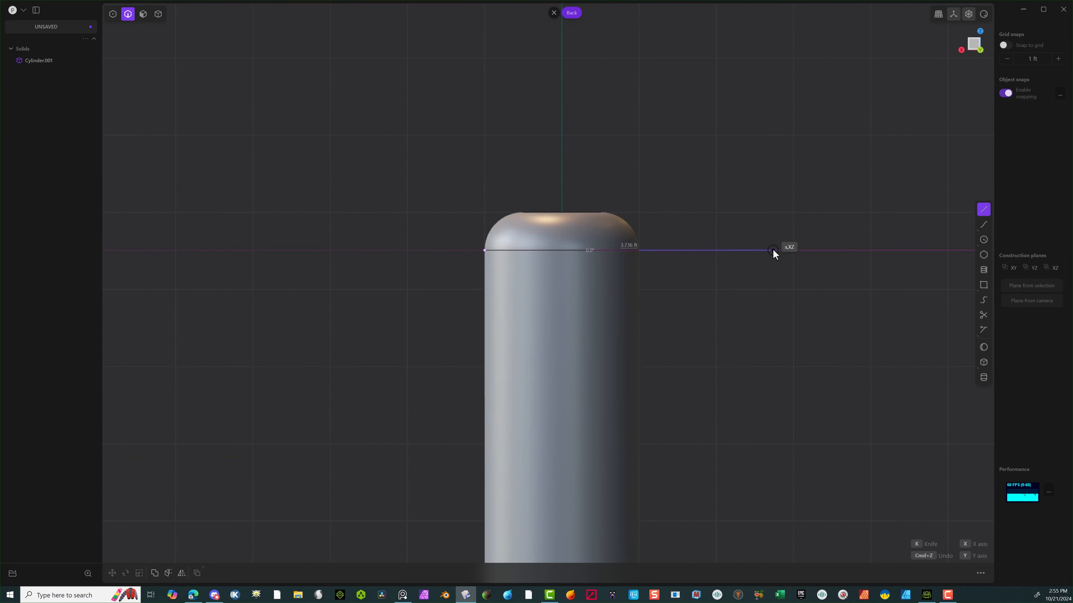
pyautogui.click(773, 249)
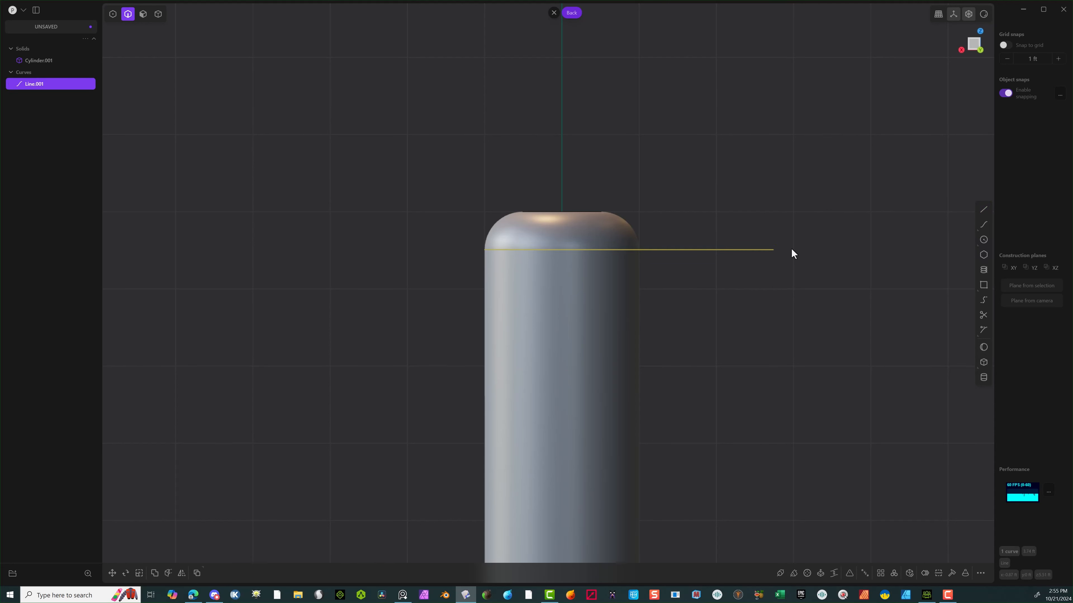
# Move the horizontal line about 0.86 ft along X so it overhangs the cylinder on both sides.
pyautogui.press('g')
pyautogui.moveTo(595, 248); pyautogui.dragTo(520, 255)
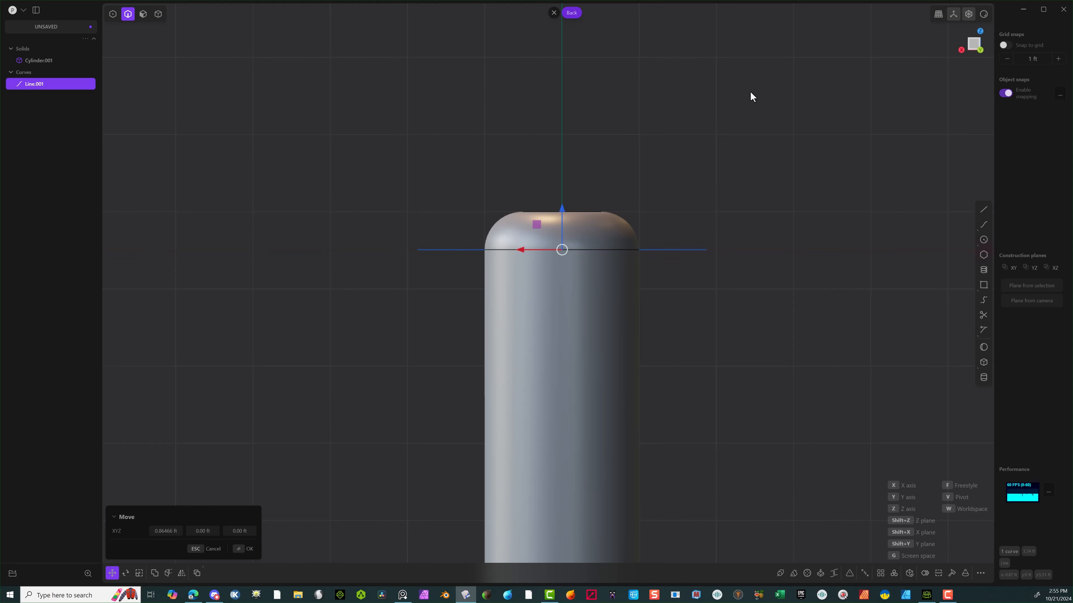
pyautogui.click(235, 549)
pyautogui.press('Escape')
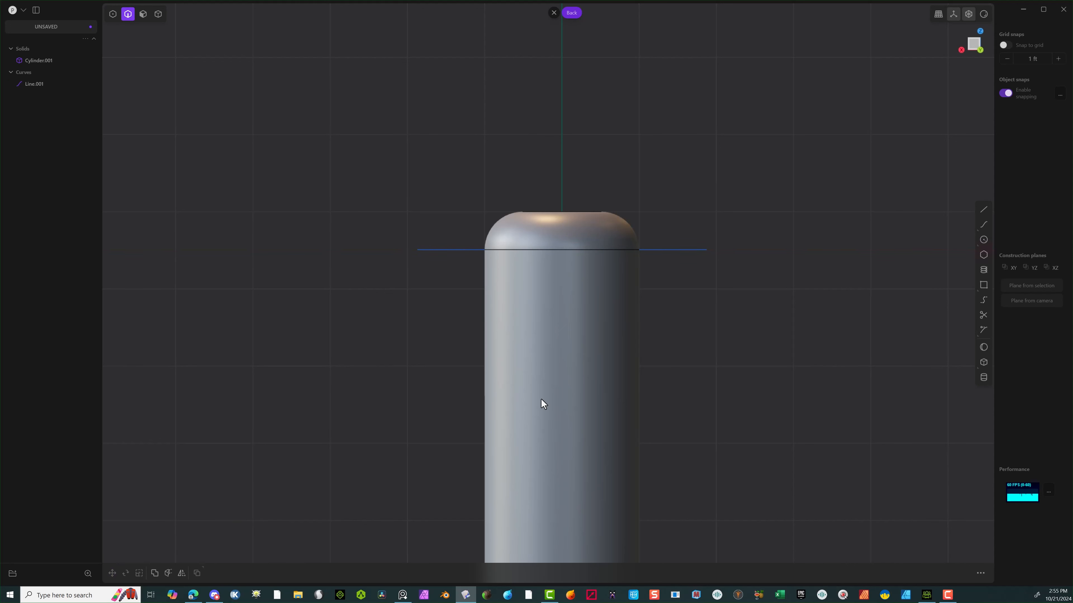
# Cut the cylinder solid with the horizontal line to separate the rounded cap from the body.
pyautogui.click(158, 14)
pyautogui.click(566, 431)
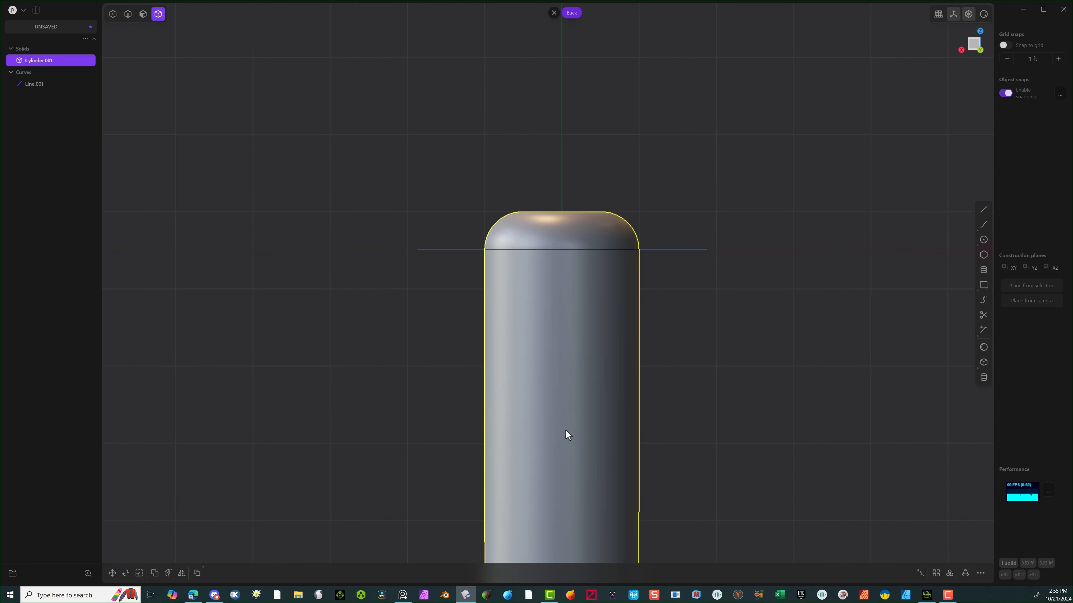
pyautogui.click(168, 573)
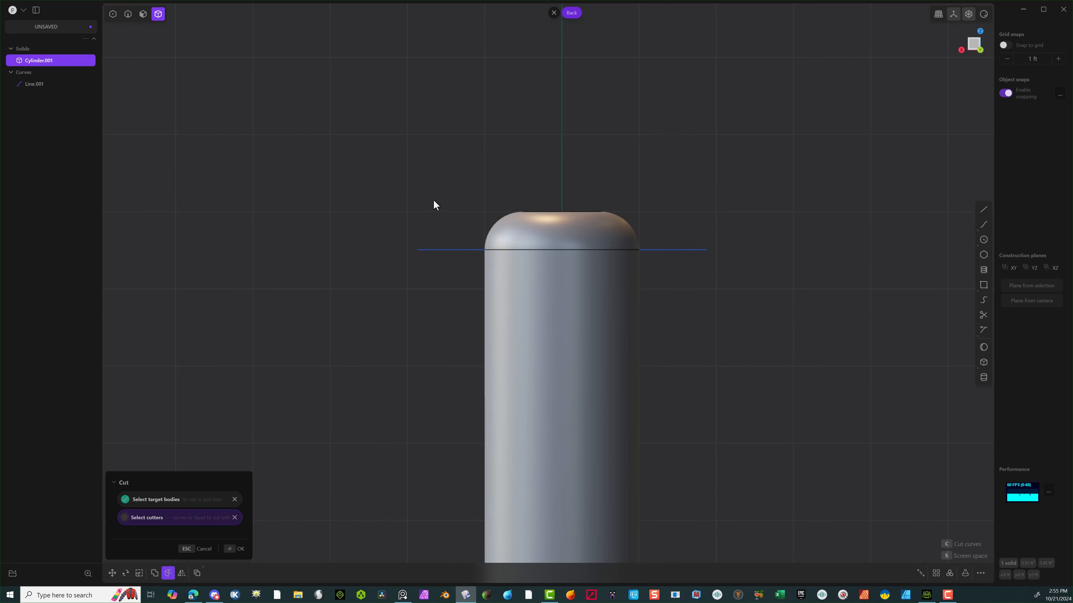
pyautogui.click(230, 549)
# Hide the cutting line and fillet the cap's lower edge at the seam by about 0.013 ft.
pyautogui.scroll(3, 522, 206)
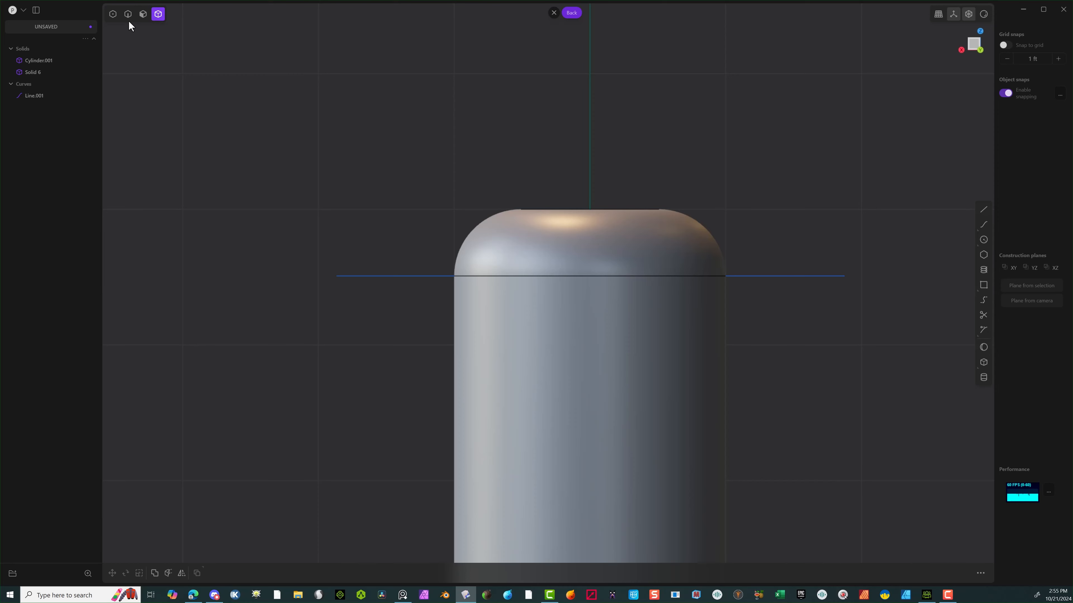
pyautogui.click(483, 277)
pyautogui.scroll(4, 483, 278)
pyautogui.press('f')
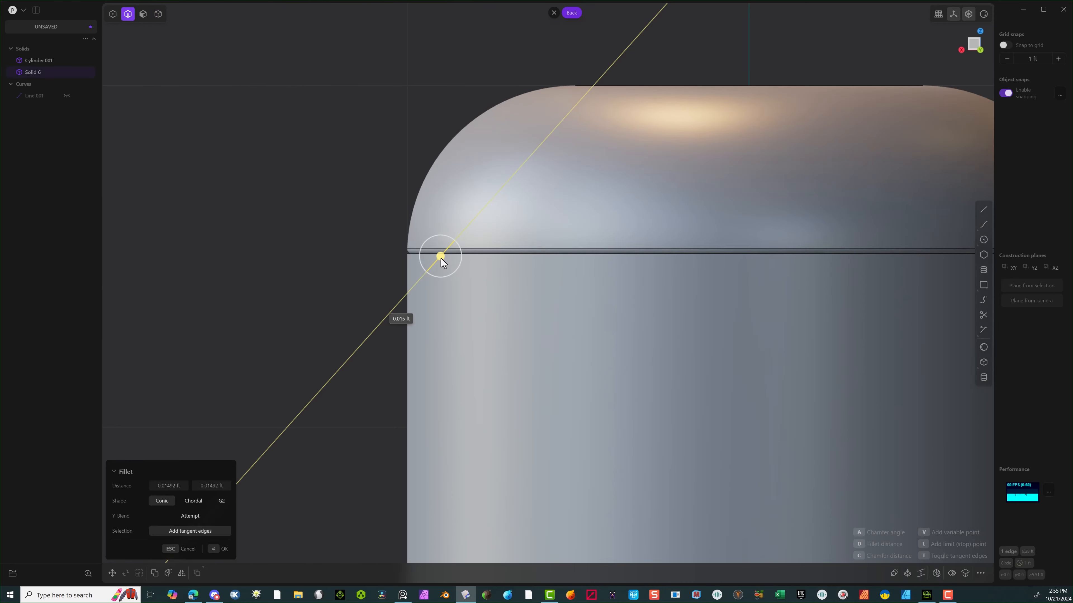
pyautogui.click(441, 258)
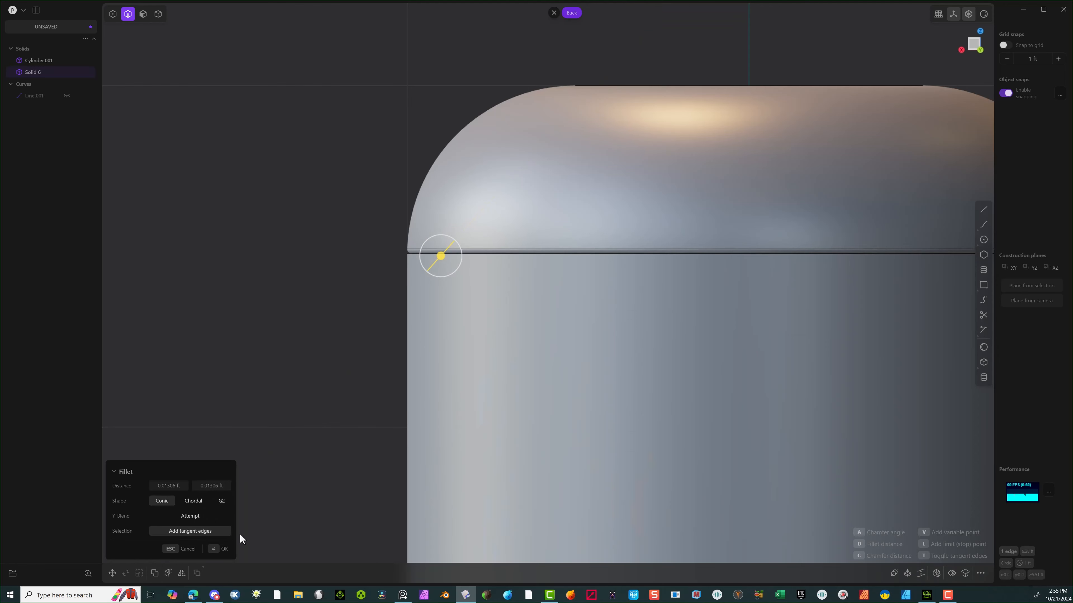
pyautogui.click(216, 549)
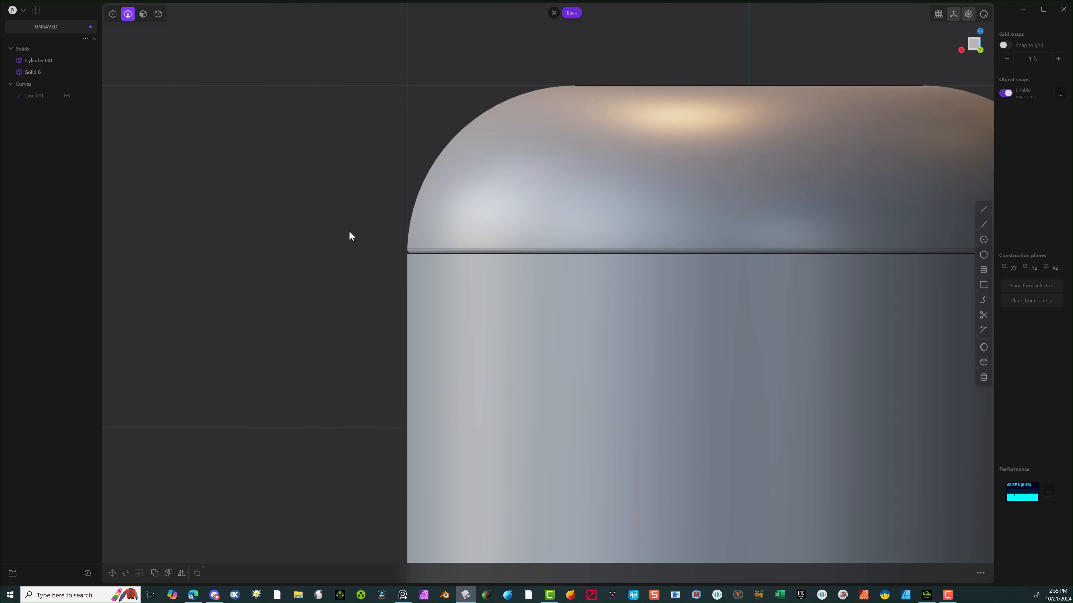
# Add a very small fillet to the cylinder body's upper edge at the seam below the cap.
pyautogui.click(409, 254)
pyautogui.press('f')
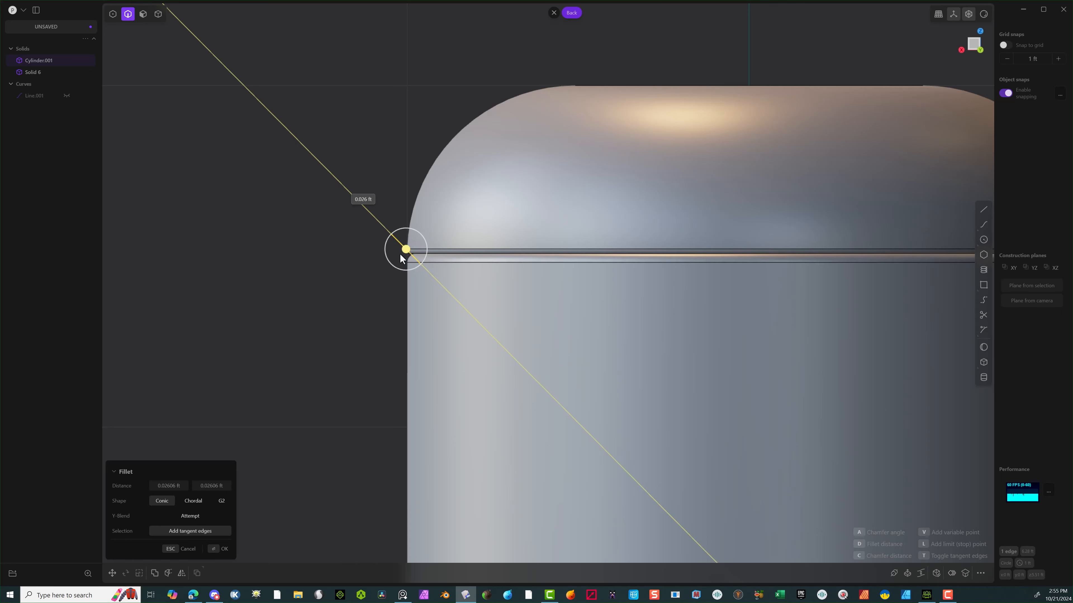
pyautogui.click(403, 260)
pyautogui.click(220, 549)
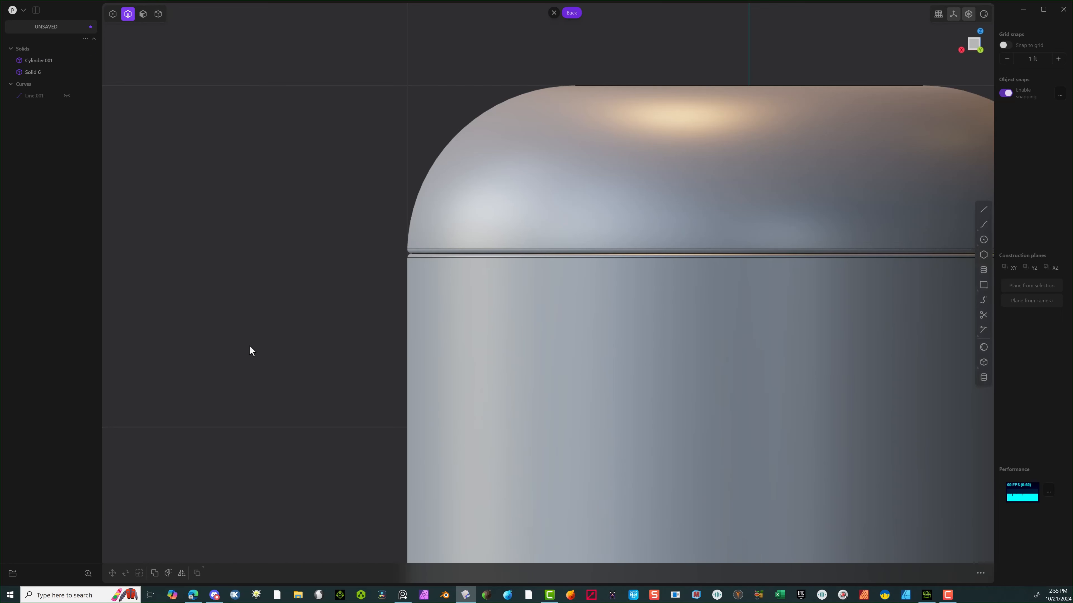
# Draw a vertical line about 9.5 ft long through the cylinder's centre, extending beyond both its ends.
pyautogui.scroll(-6, 249, 349)
pyautogui.keyDown('shift'); pyautogui.moveTo(835, 385); pyautogui.dragTo(774, 227, button='middle'); pyautogui.keyUp('shift')
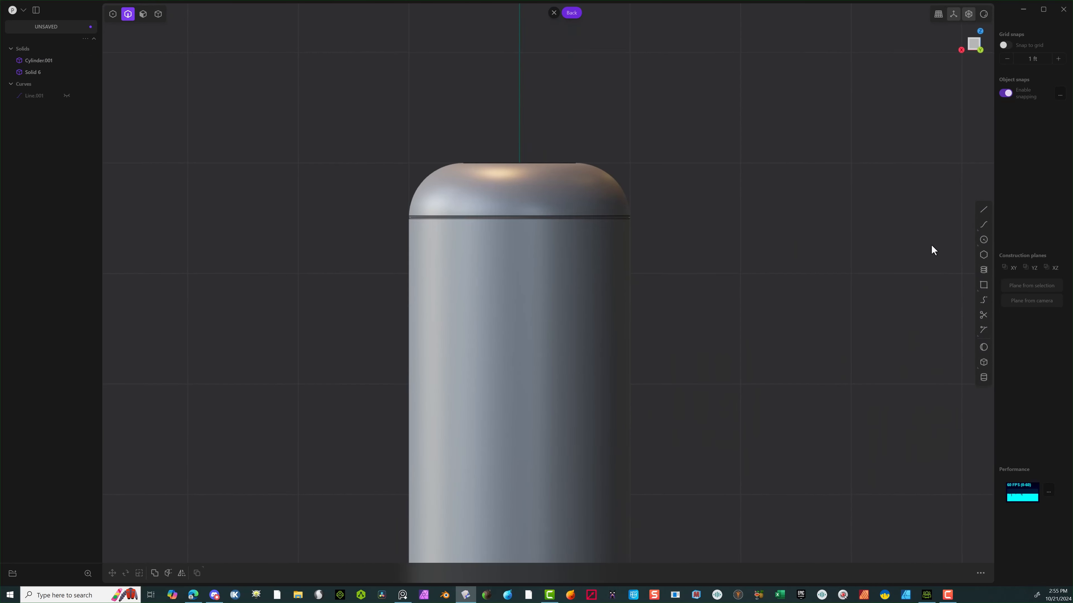
pyautogui.scroll(-5, 932, 245)
pyautogui.click(984, 240)
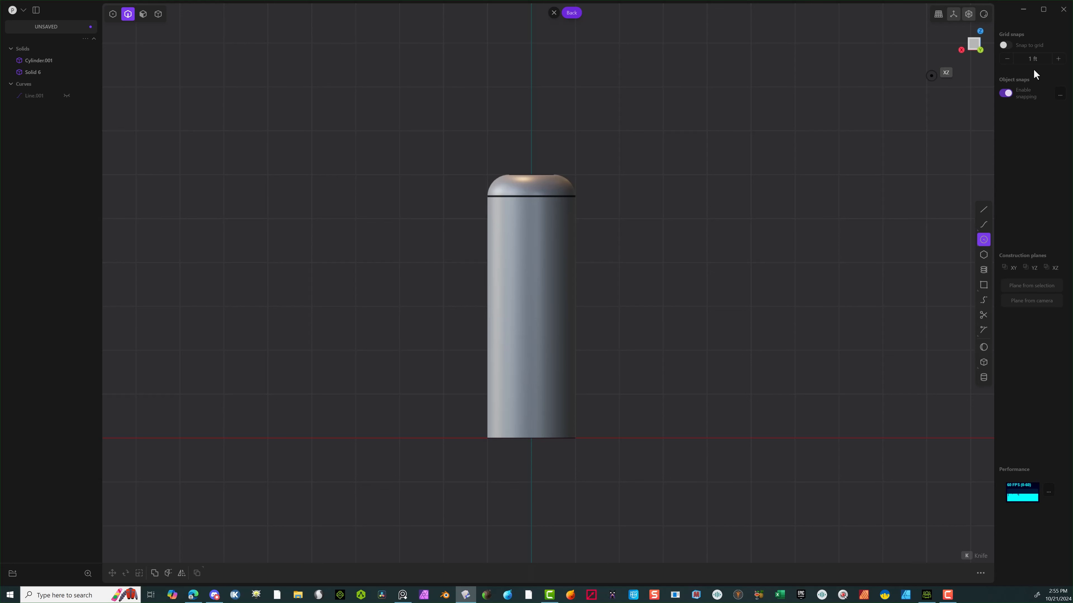
pyautogui.click(984, 209)
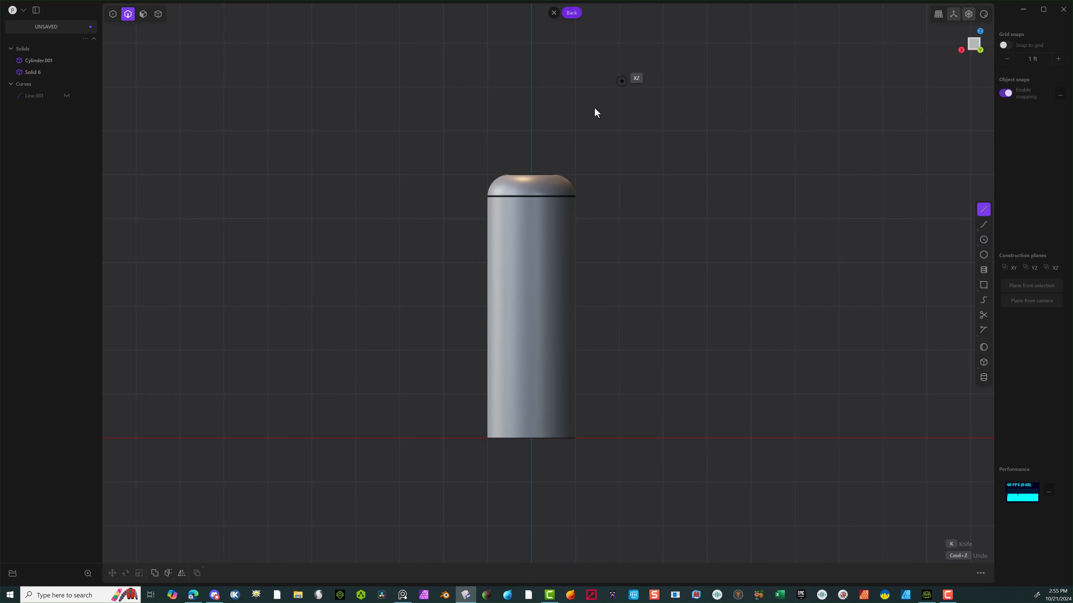
pyautogui.click(530, 85)
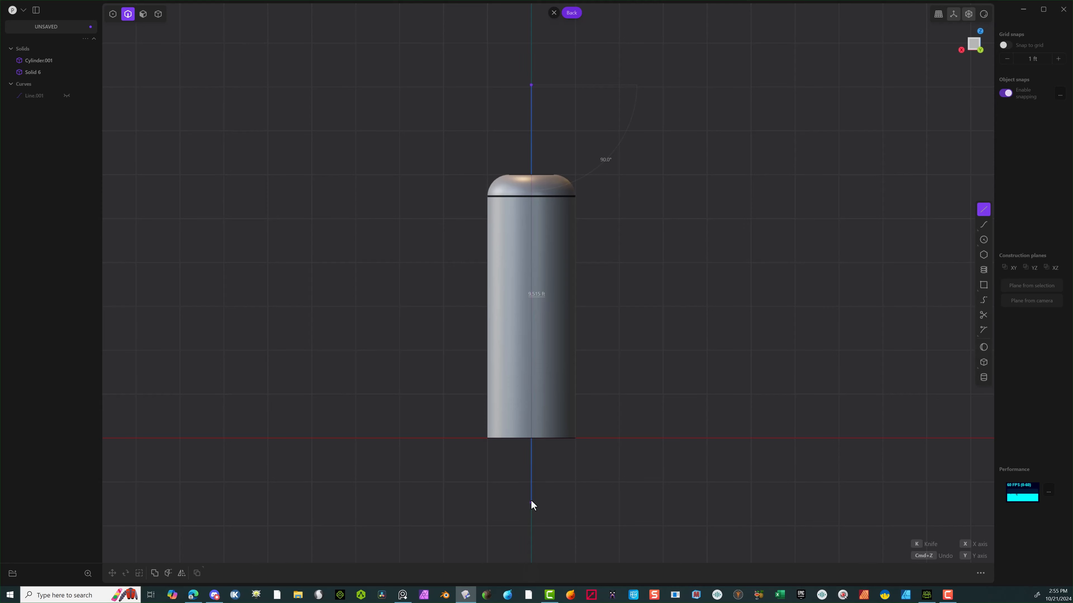
pyautogui.click(531, 506)
# Draw a circle centred on the vertical line, reaching up to the cap seam, and move it down about 0.35 ft.
pyautogui.scroll(2, 597, 296)
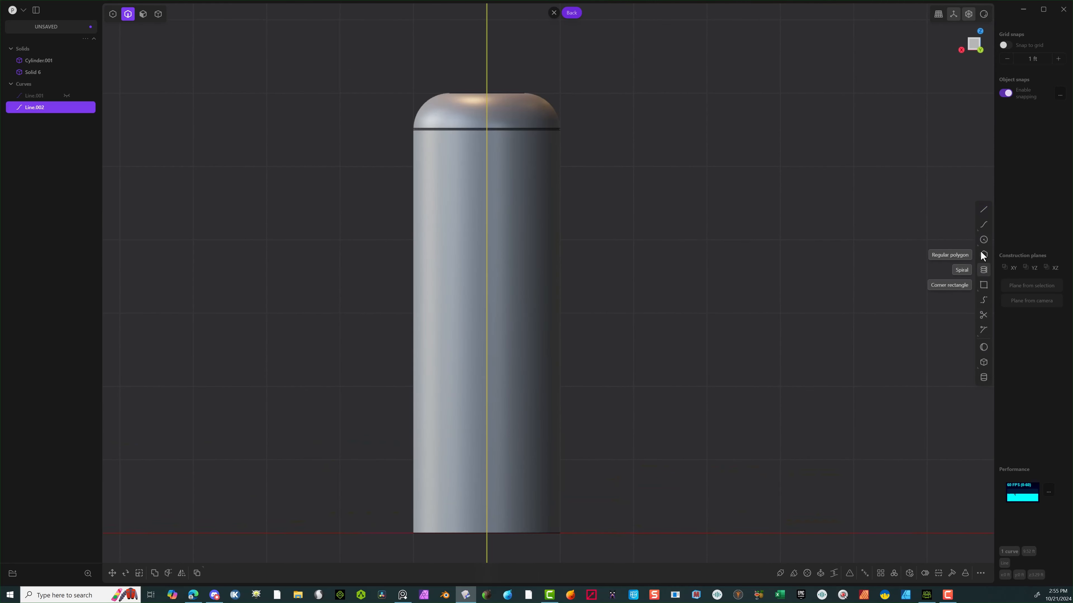
pyautogui.click(486, 178)
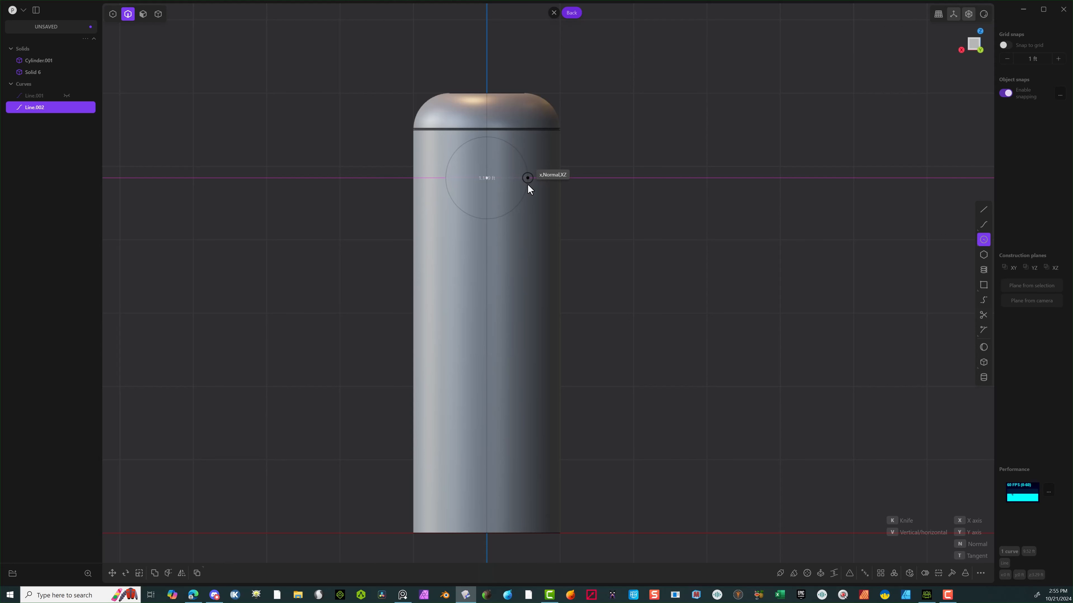
pyautogui.click(535, 183)
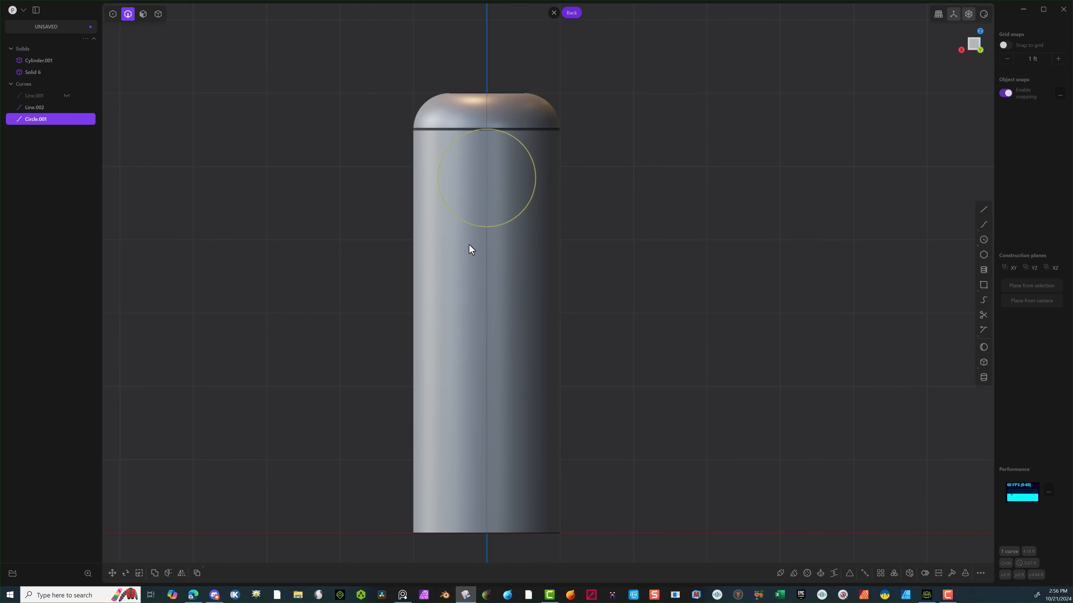
pyautogui.press('g')
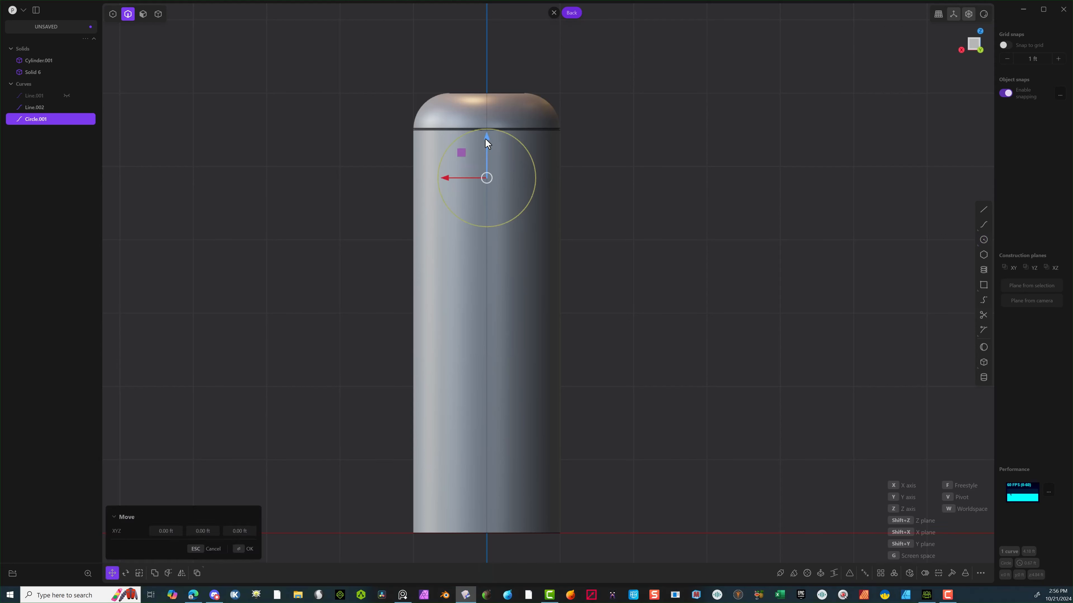
pyautogui.moveTo(485, 138); pyautogui.dragTo(481, 165)
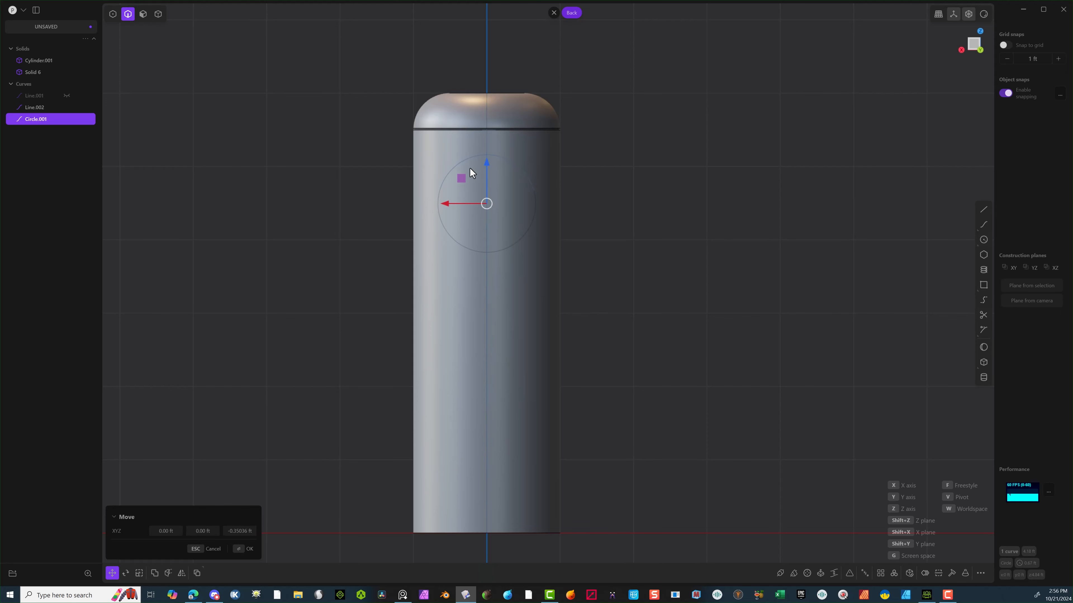
pyautogui.click(246, 549)
# Move the circle about 1.09 ft along Y so it sits just outside the cylinder wall.
pyautogui.moveTo(360, 258); pyautogui.dragTo(491, 310, button='middle')
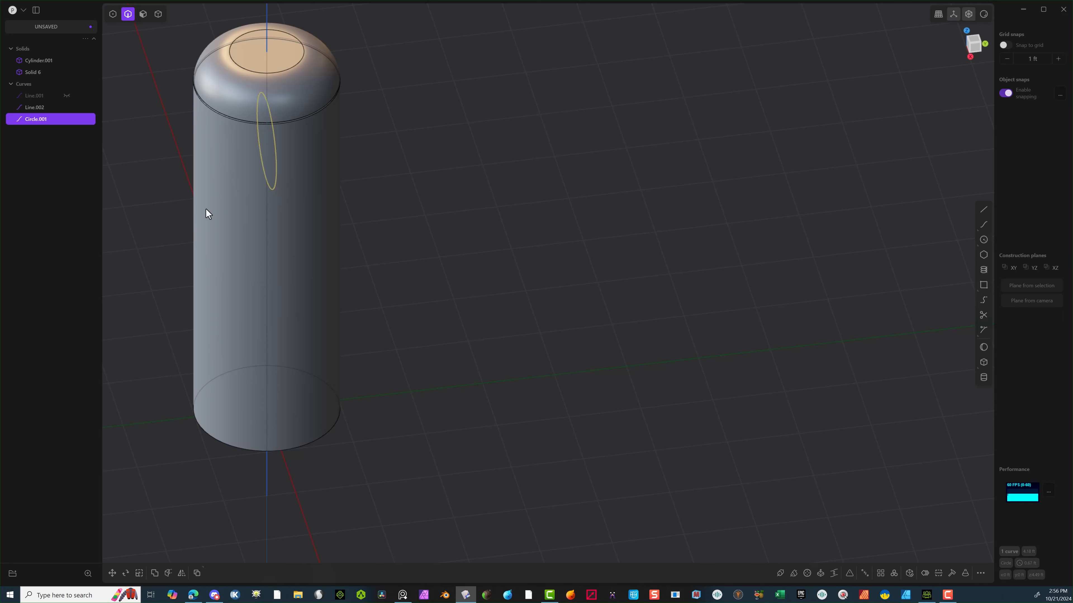
pyautogui.press('g')
pyautogui.moveTo(313, 136); pyautogui.dragTo(389, 130)
pyautogui.moveTo(385, 133); pyautogui.dragTo(311, 95, button='middle')
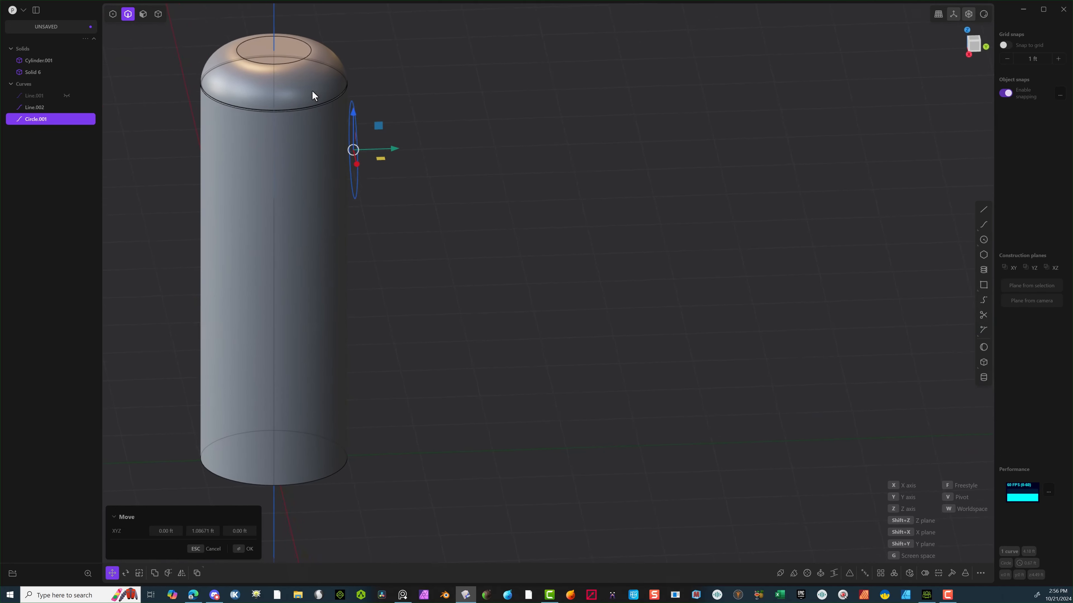
pyautogui.press('Return')
# Extrude the circle's region inward into the cylinder wall as a separate solid.
pyautogui.click(143, 14)
pyautogui.click(347, 168)
pyautogui.press('e')
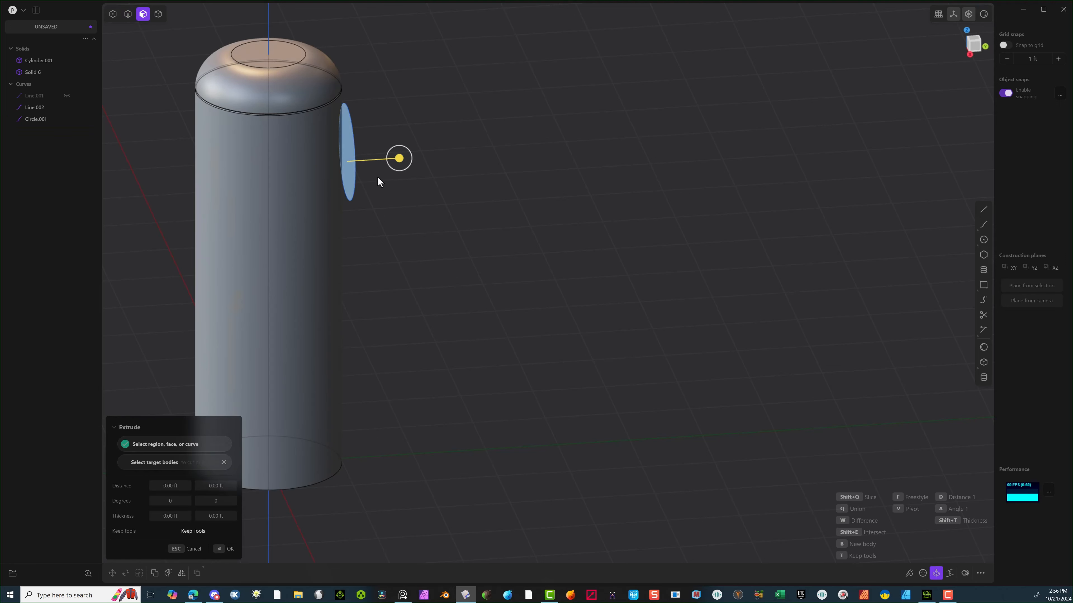
pyautogui.moveTo(400, 164); pyautogui.dragTo(354, 162)
pyautogui.click(215, 549)
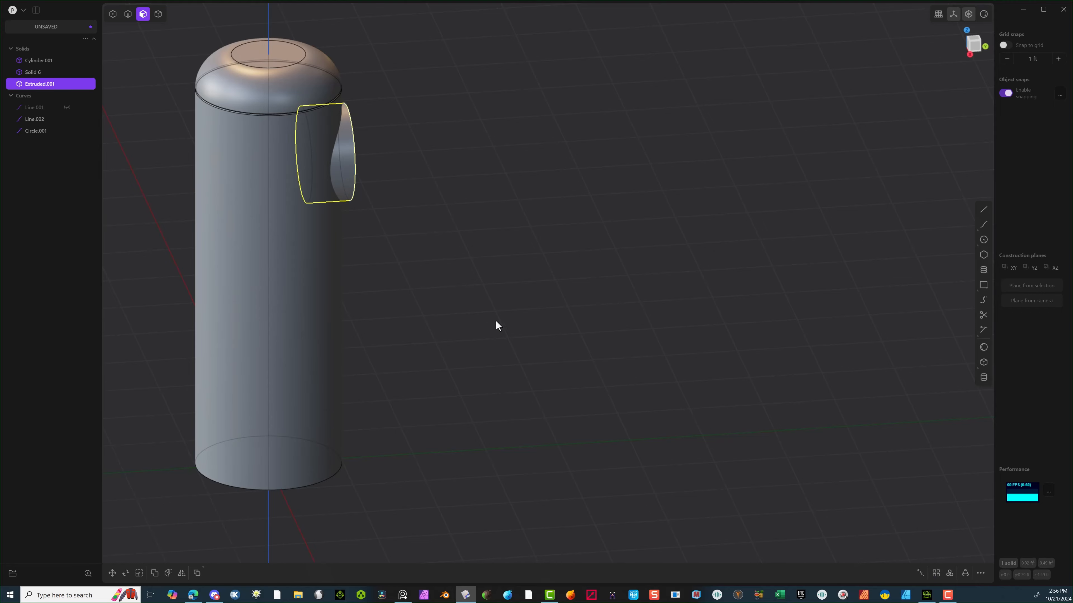
# Unite the extruded round boss with the cylinder body using a Boolean Union.
pyautogui.moveTo(496, 323); pyautogui.dragTo(438, 307, button='middle')
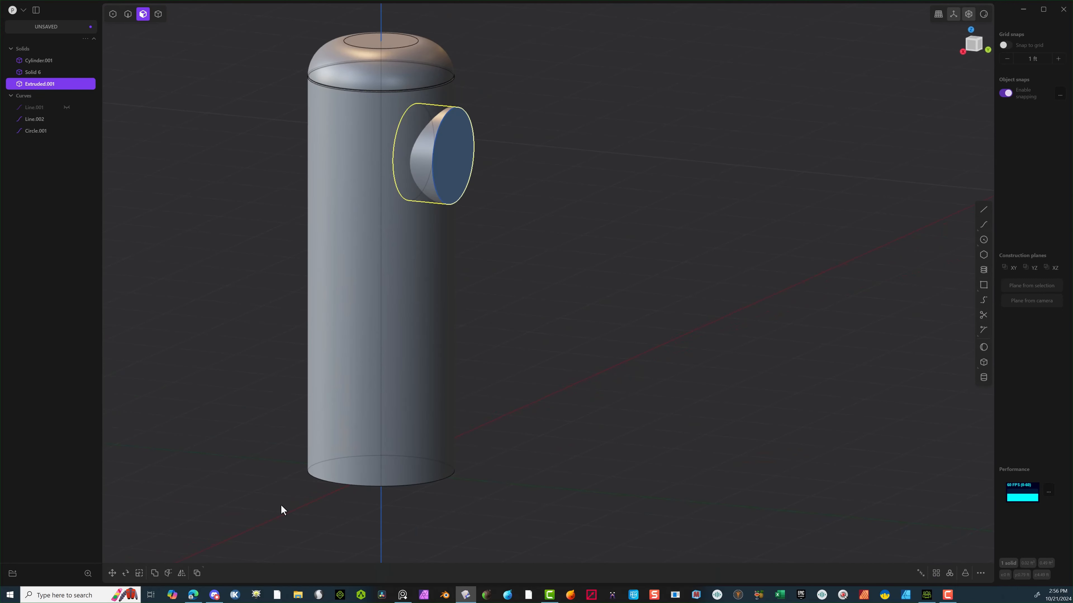
pyautogui.click(158, 14)
pyautogui.click(392, 225)
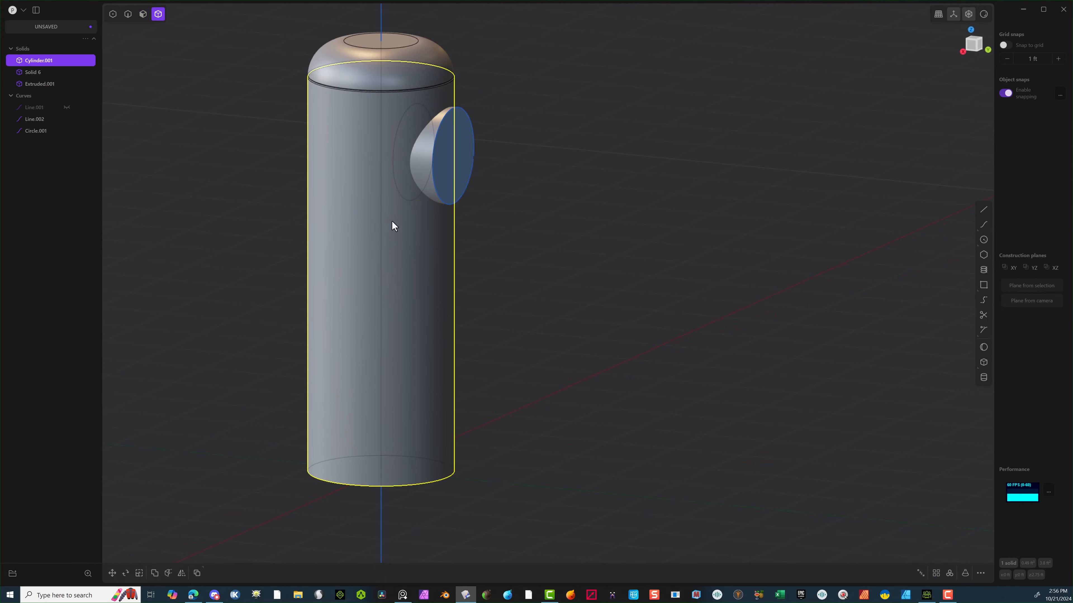
pyautogui.click(440, 158)
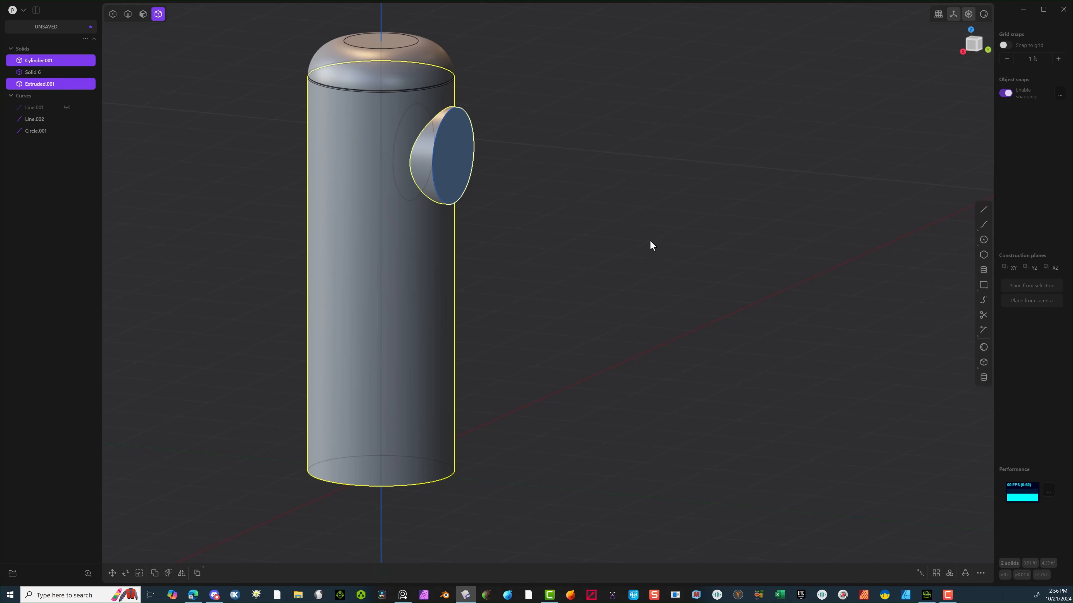
pyautogui.press('q')
pyautogui.press('q')
pyautogui.click(246, 553)
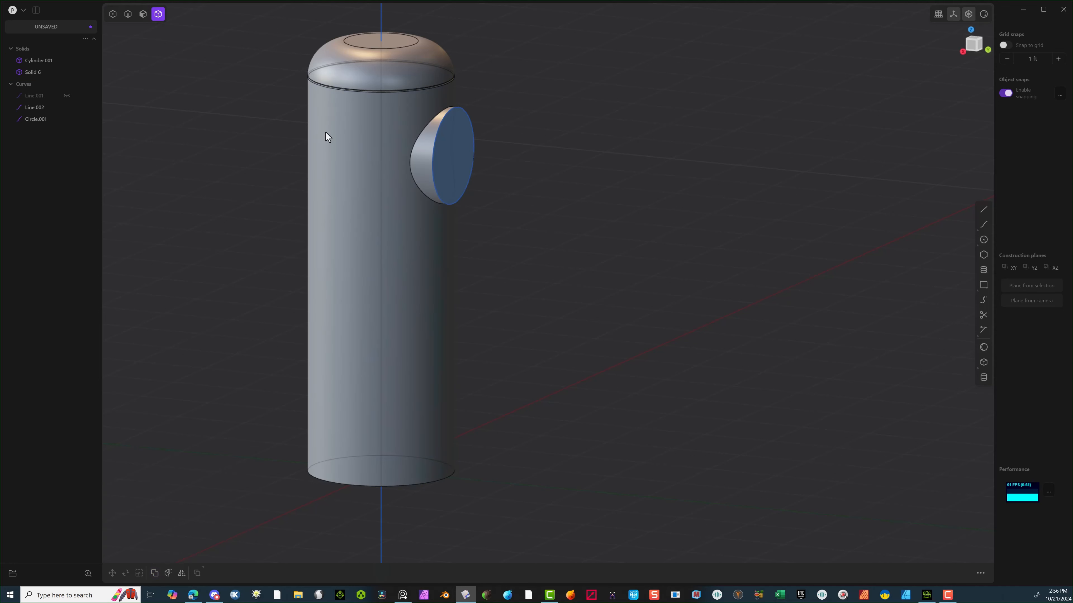
# Scale the circle curve down uniformly so it lies inside the round boss's front face with an even margin.
pyautogui.click(128, 17)
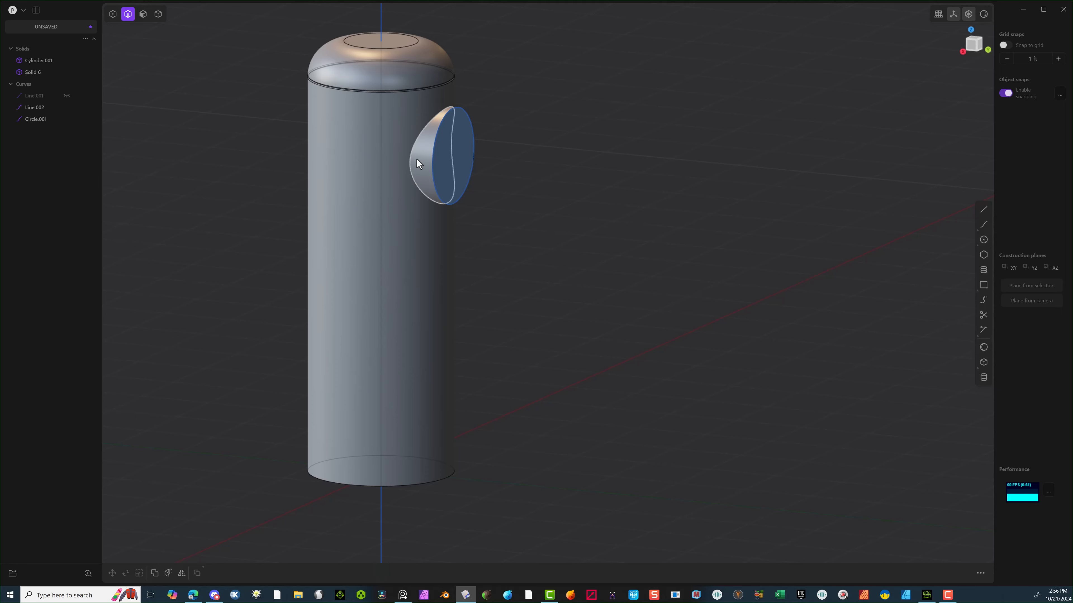
pyautogui.click(478, 149)
pyautogui.scroll(2, 487, 148)
pyautogui.press('s')
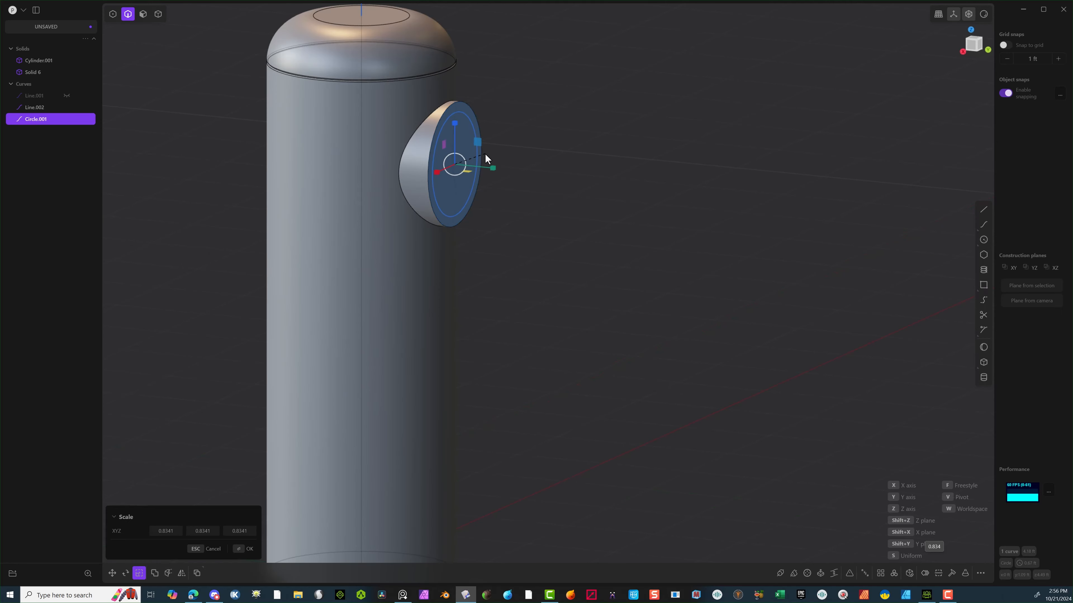
pyautogui.click(244, 549)
pyautogui.click(162, 302)
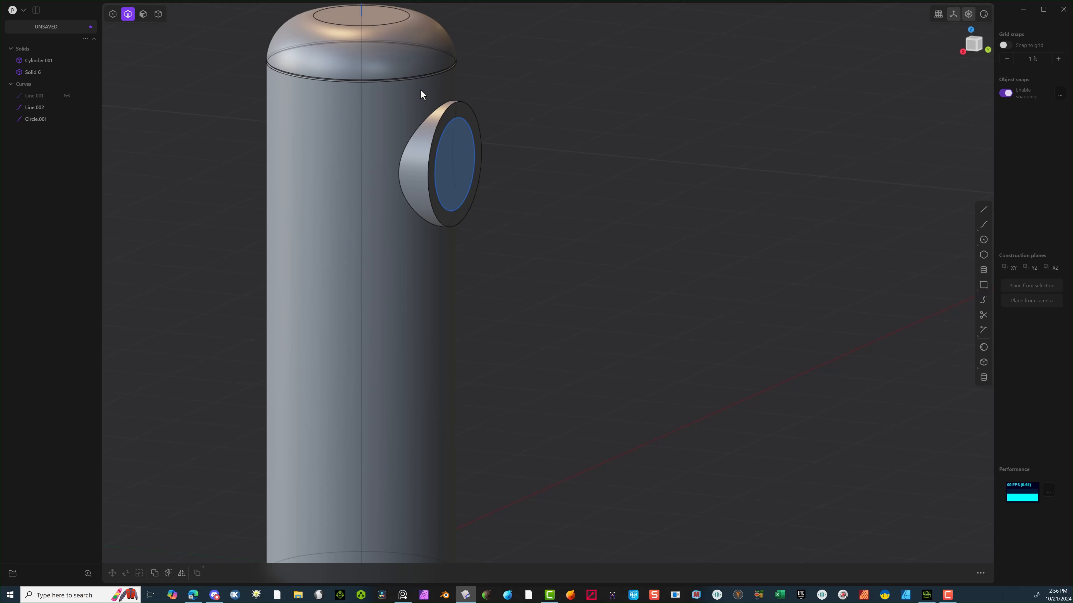
# Move the reduced circle outward along Y so it stands clear in front of the round boss.
pyautogui.click(467, 132)
pyautogui.click(468, 131)
pyautogui.press('g')
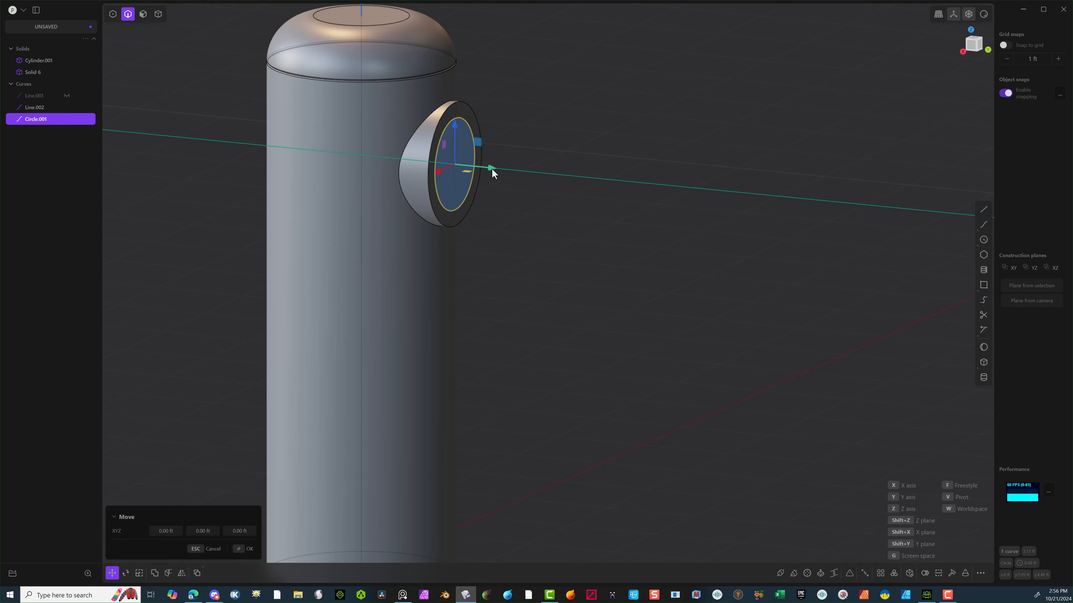
pyautogui.scroll(4, 500, 228)
pyautogui.moveTo(458, 189); pyautogui.dragTo(352, 325, button='middle')
pyautogui.click(245, 549)
pyautogui.keyDown('shift'); pyautogui.moveTo(457, 290); pyautogui.dragTo(735, 489, button='middle'); pyautogui.keyUp('shift')
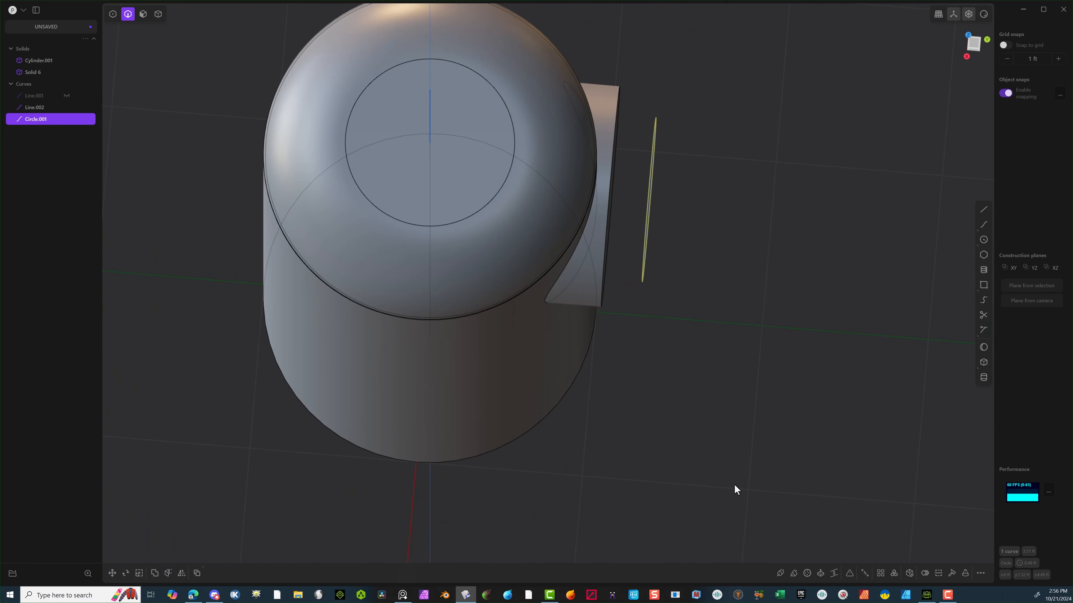
pyautogui.moveTo(679, 279); pyautogui.dragTo(617, 214, button='middle')
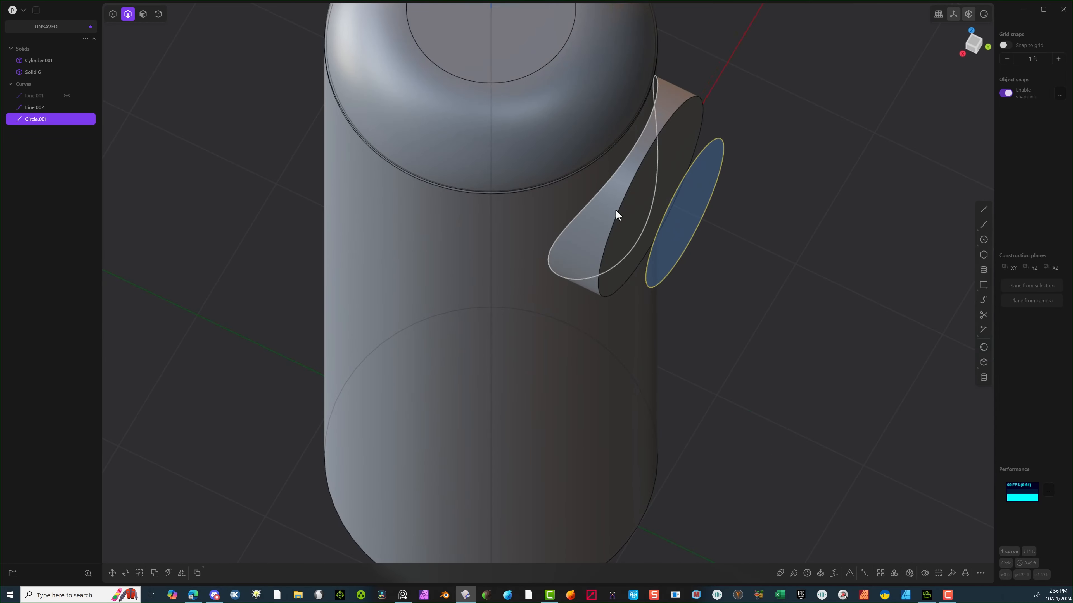
# Extrude the reduced circle's region slightly into a thin separate disc.
pyautogui.click(142, 14)
pyautogui.click(694, 211)
pyautogui.press('e')
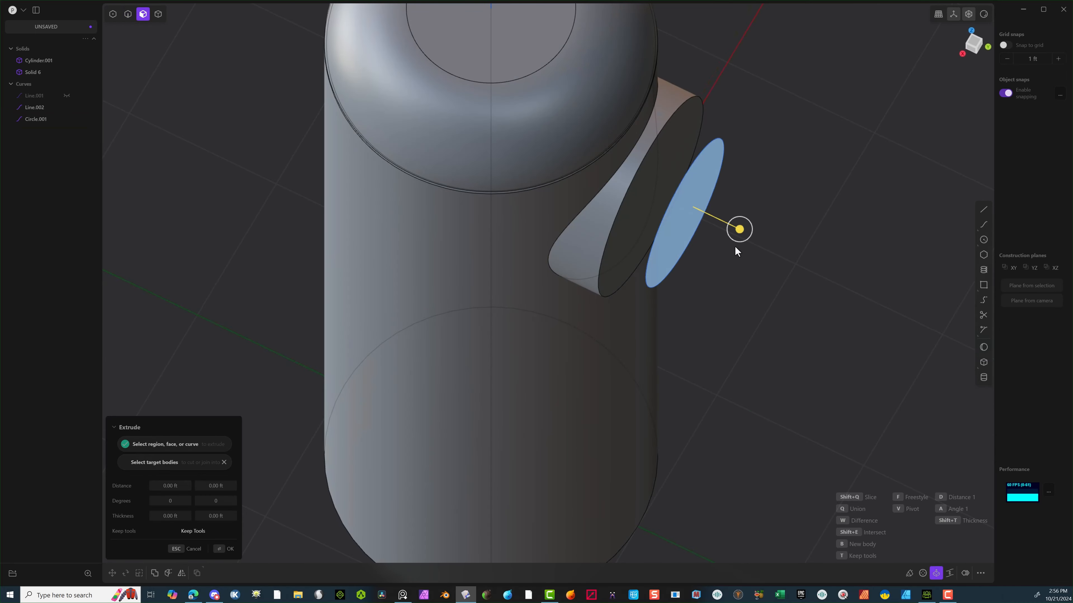
pyautogui.moveTo(738, 234); pyautogui.dragTo(735, 231)
pyautogui.click(227, 549)
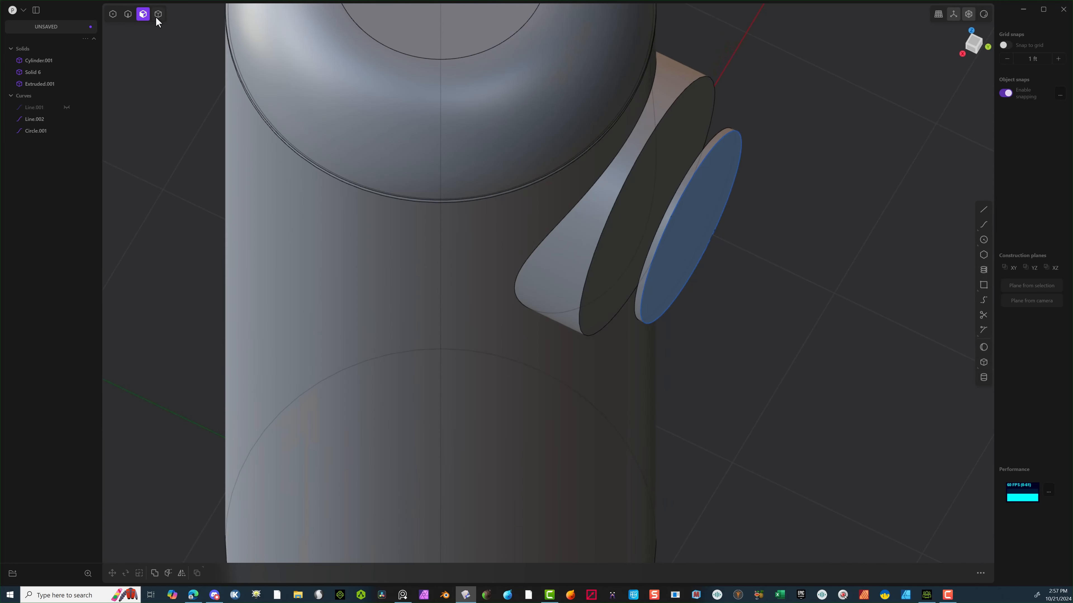
# Move the thin disc about -0.225 ft along Y so it sits embedded in the round boss's front face.
pyautogui.click(156, 19)
pyautogui.click(689, 184)
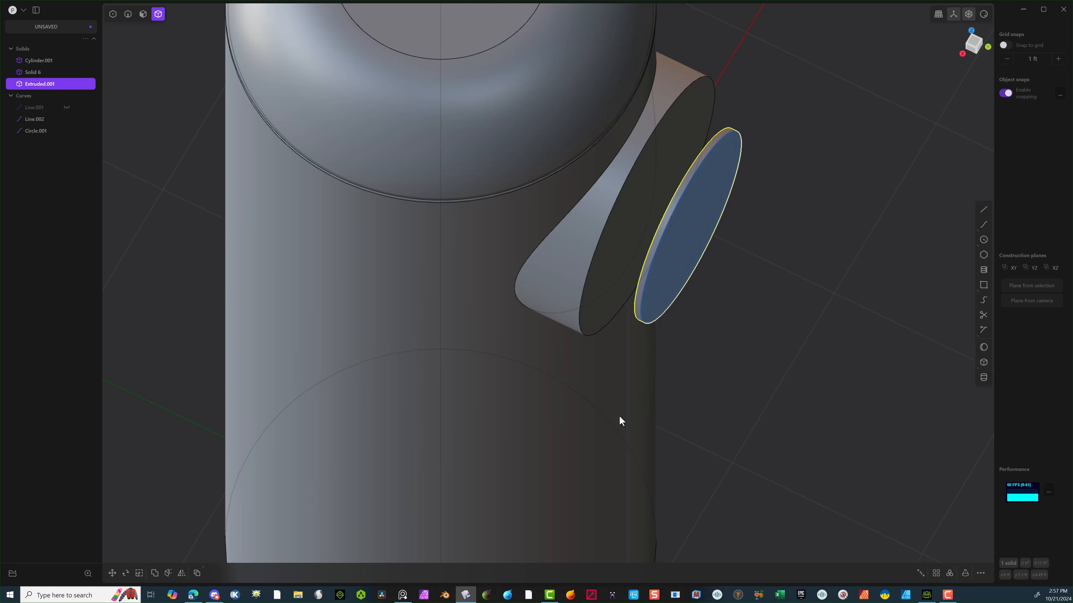
pyautogui.press('g')
pyautogui.moveTo(726, 244); pyautogui.dragTo(674, 251)
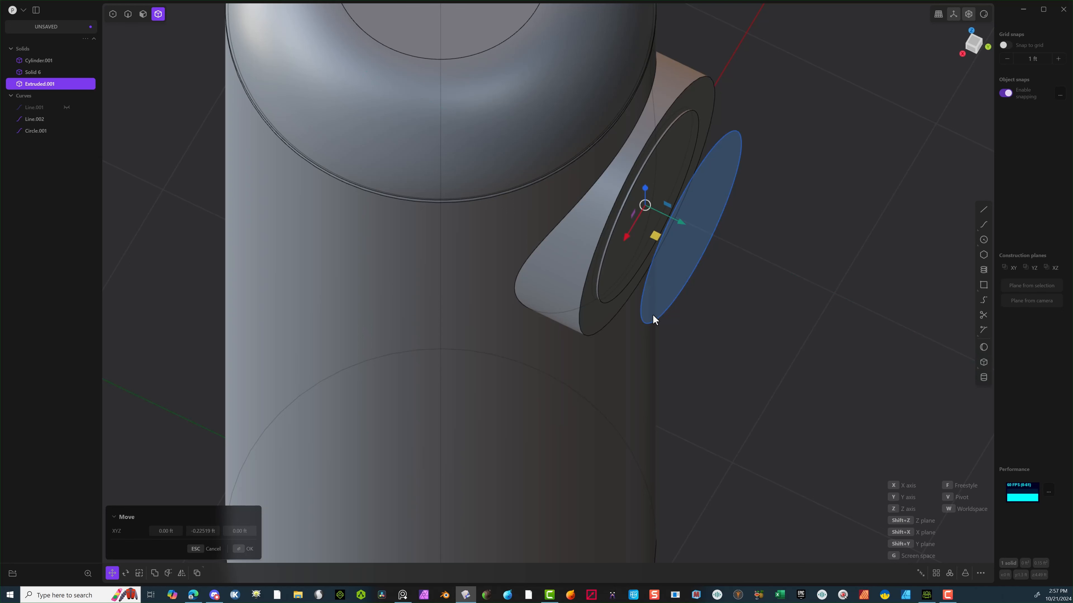
pyautogui.click(245, 549)
pyautogui.click(129, 443)
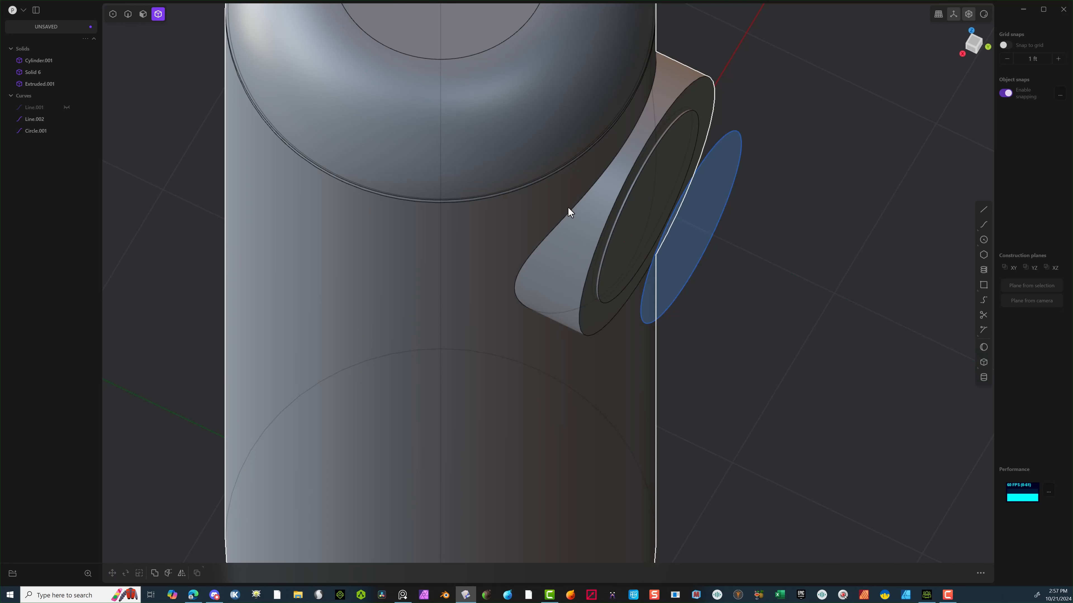
# Subtract the thin disc from the cylinder body with a Boolean Difference to cut a shallow round recess in the boss.
pyautogui.click(568, 210)
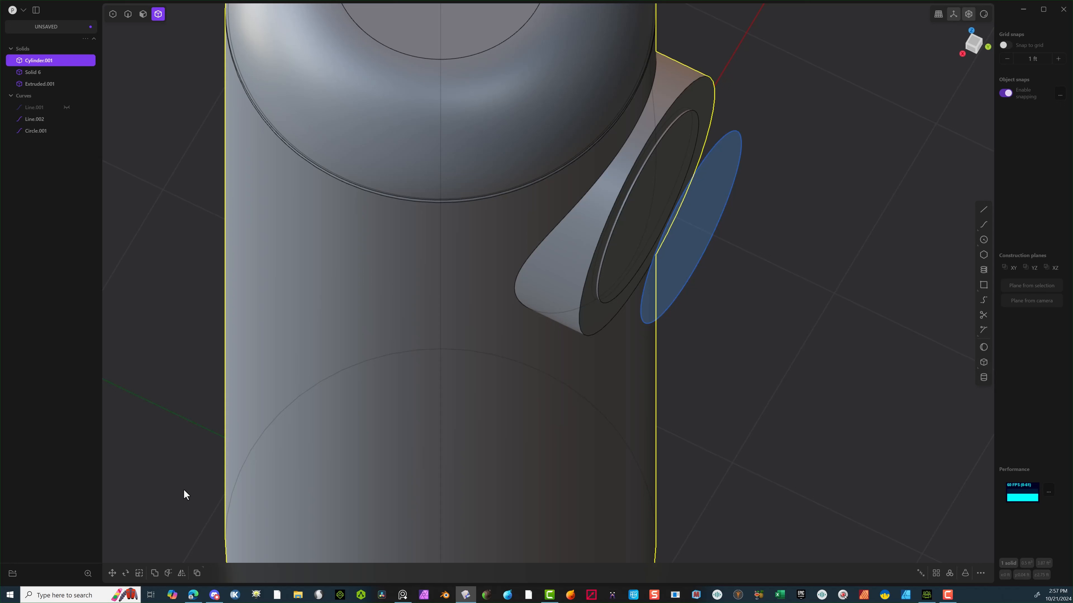
pyautogui.keyDown('shift'); pyautogui.click(651, 188); pyautogui.keyUp('shift')
pyautogui.press('q')
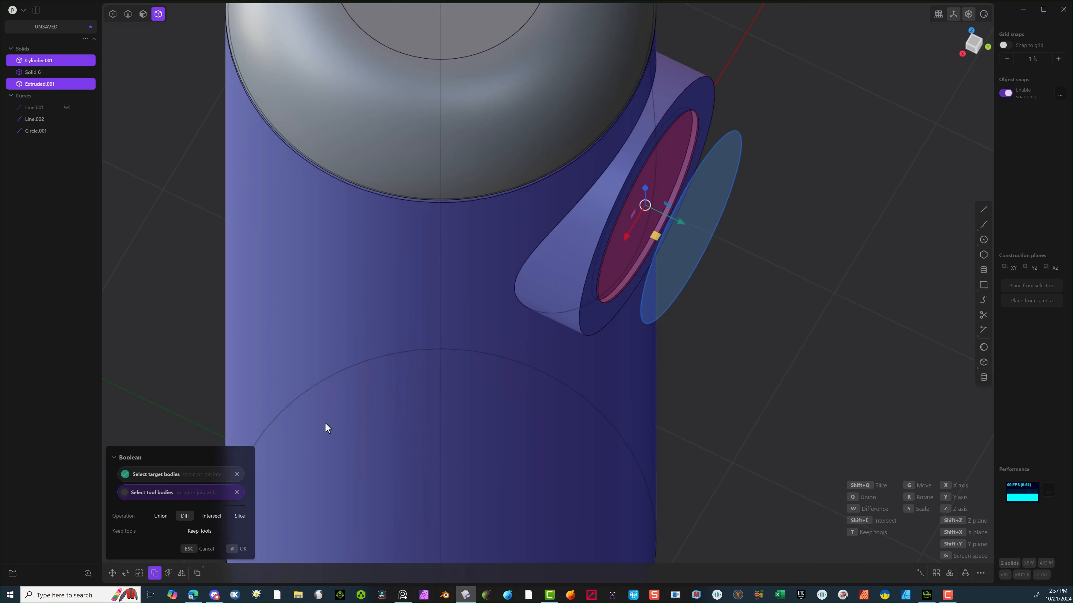
pyautogui.click(228, 549)
# Delete the leftover circle curve in front of the boss.
pyautogui.click(740, 151)
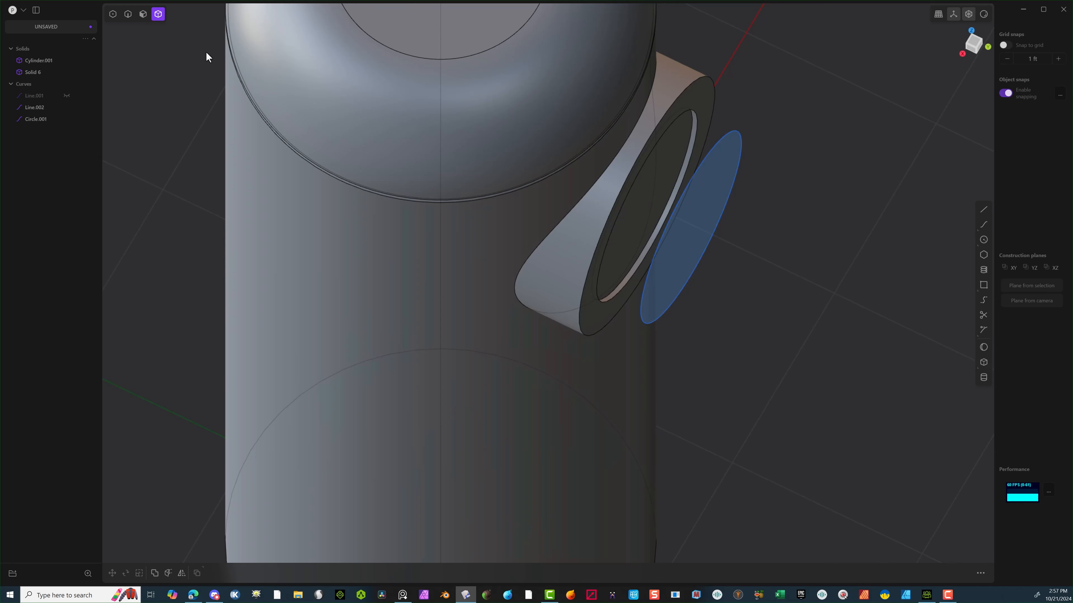
pyautogui.click(128, 14)
pyautogui.press('Delete')
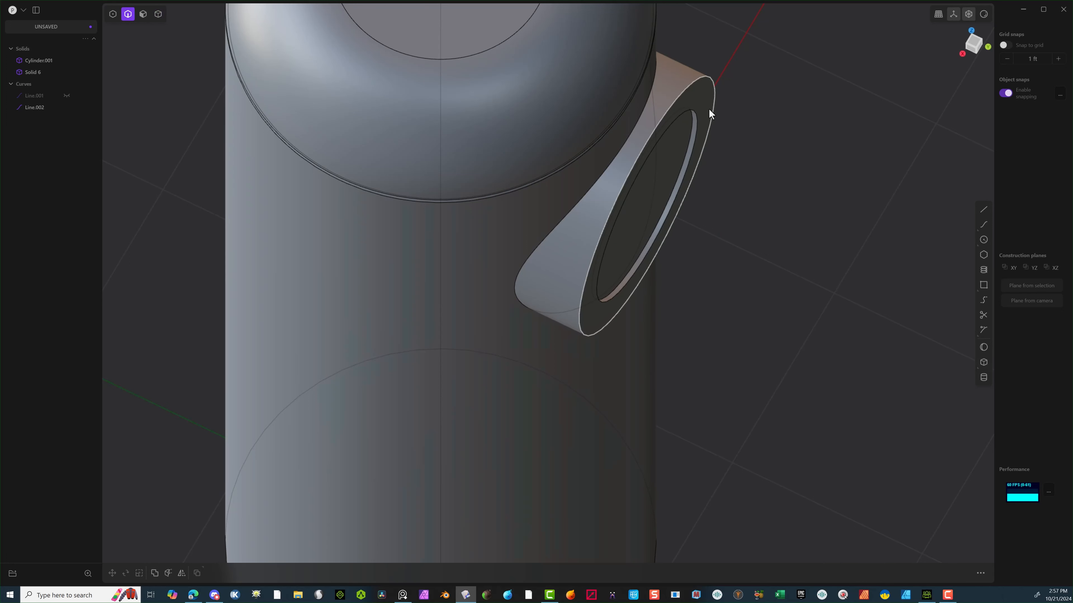
# Try to chamfer the rim edge of the boss's round recess by about 0.026 ft.
pyautogui.click(695, 112)
pyautogui.press('f')
pyautogui.moveTo(691, 107); pyautogui.dragTo(697, 109)
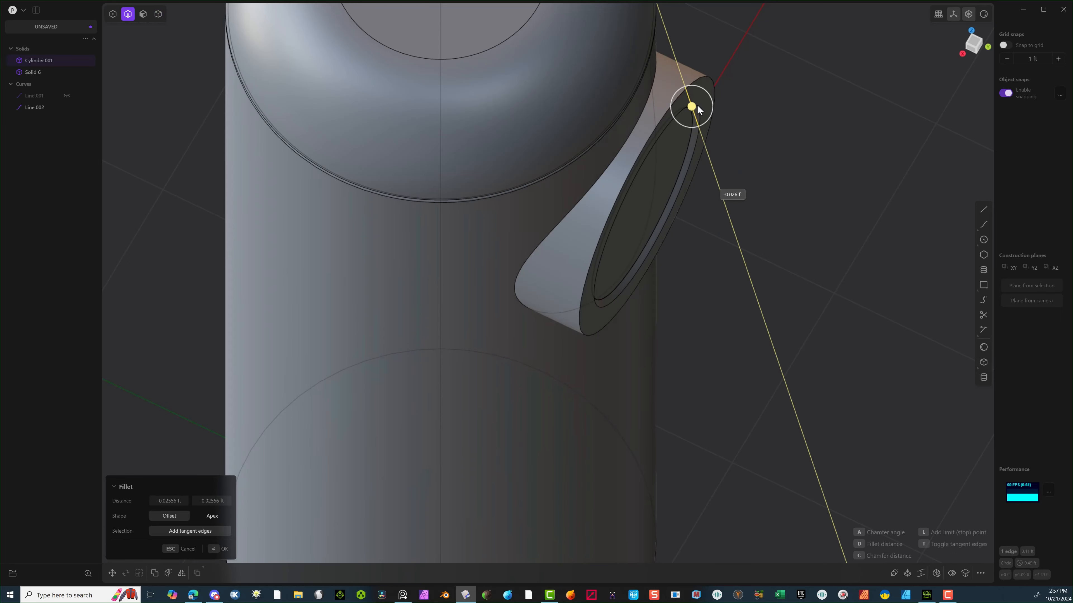
pyautogui.moveTo(773, 119); pyautogui.dragTo(636, 47, button='middle')
pyautogui.click(225, 550)
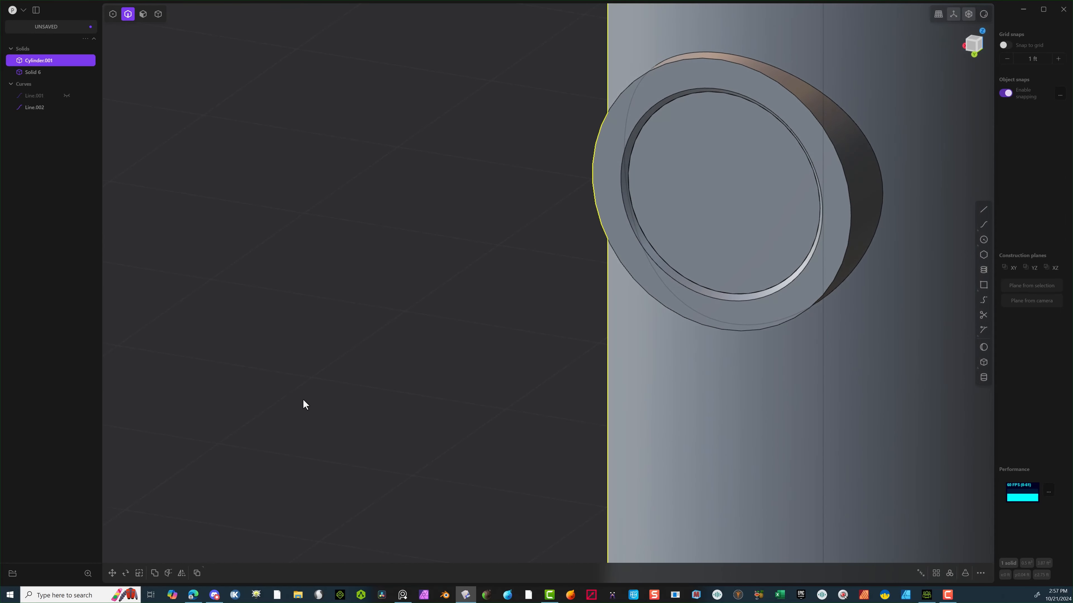
# Fillet the rim edge of the boss's round recess by about 0.007 ft.
pyautogui.scroll(4, 483, 113)
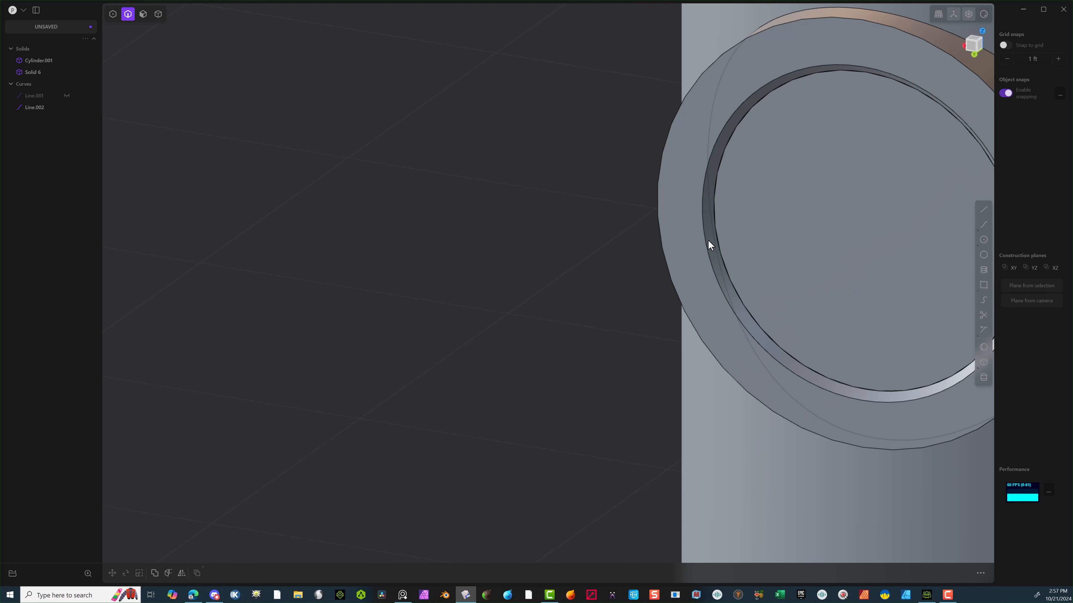
pyautogui.click(707, 247)
pyautogui.press('f')
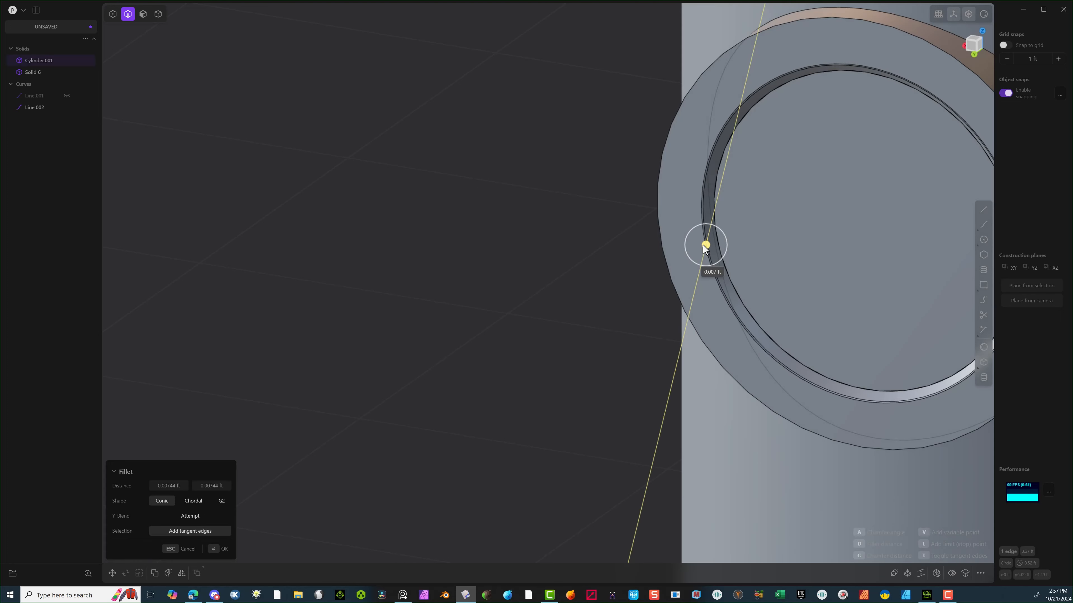
pyautogui.click(218, 549)
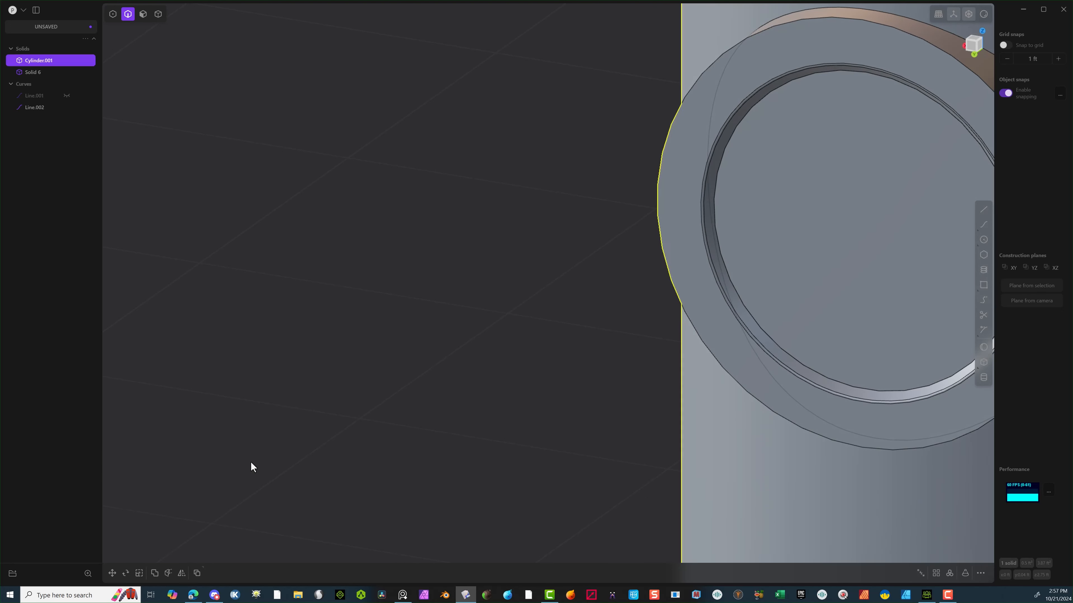
# Fillet the inner bottom edge of the boss's round recess with a conic shape.
pyautogui.click(740, 303)
pyautogui.press('f')
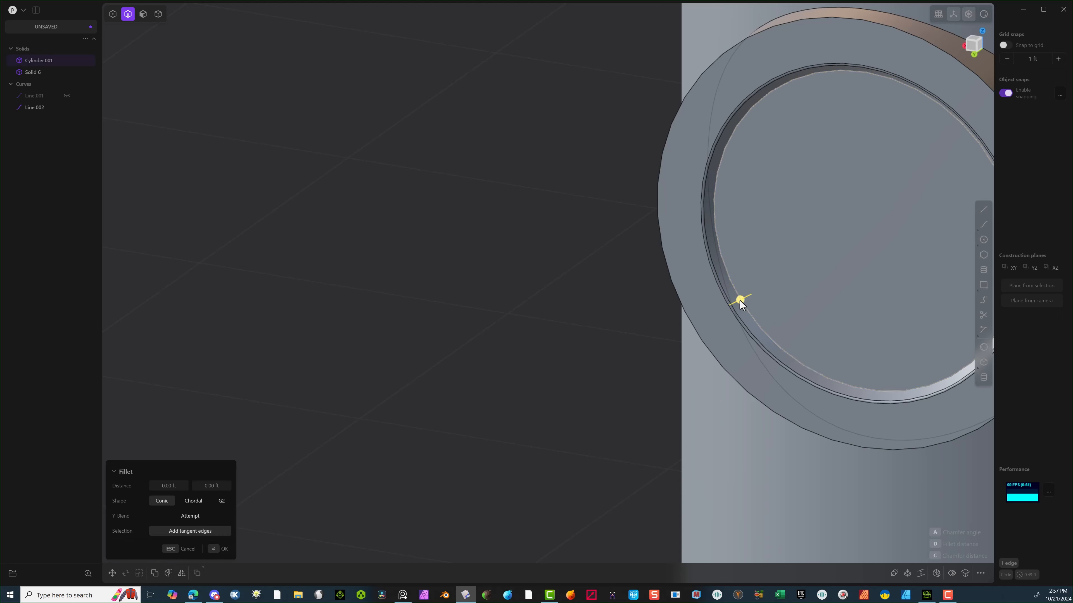
pyautogui.moveTo(734, 298); pyautogui.dragTo(749, 298)
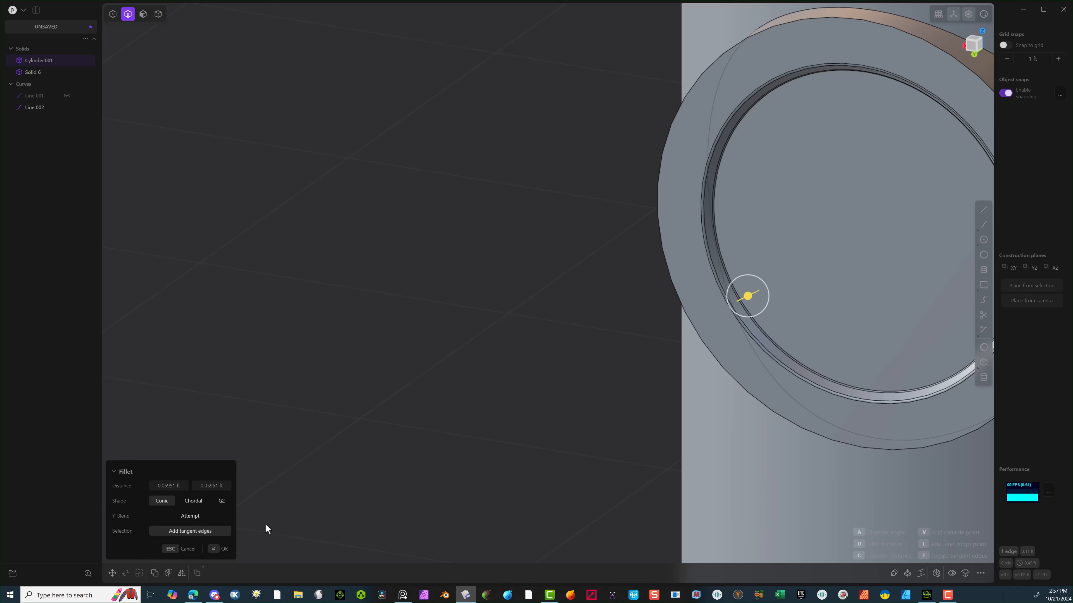
pyautogui.click(216, 549)
# Fillet the outer front edge of the round boss, leaving a flat ring around the recess.
pyautogui.moveTo(268, 285); pyautogui.dragTo(328, 250, button='middle')
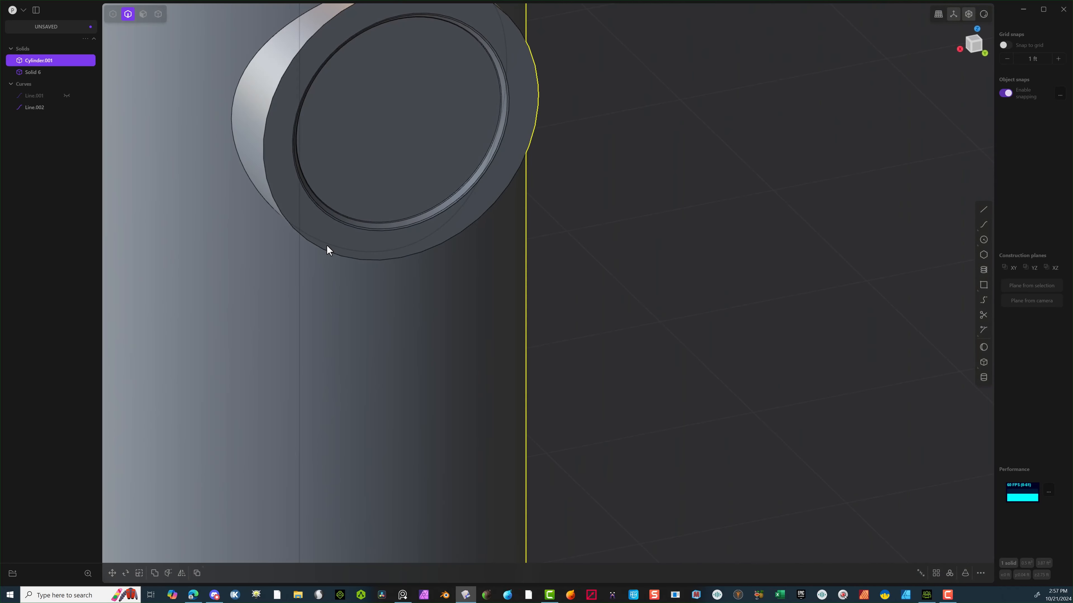
pyautogui.click(263, 125)
pyautogui.press('f')
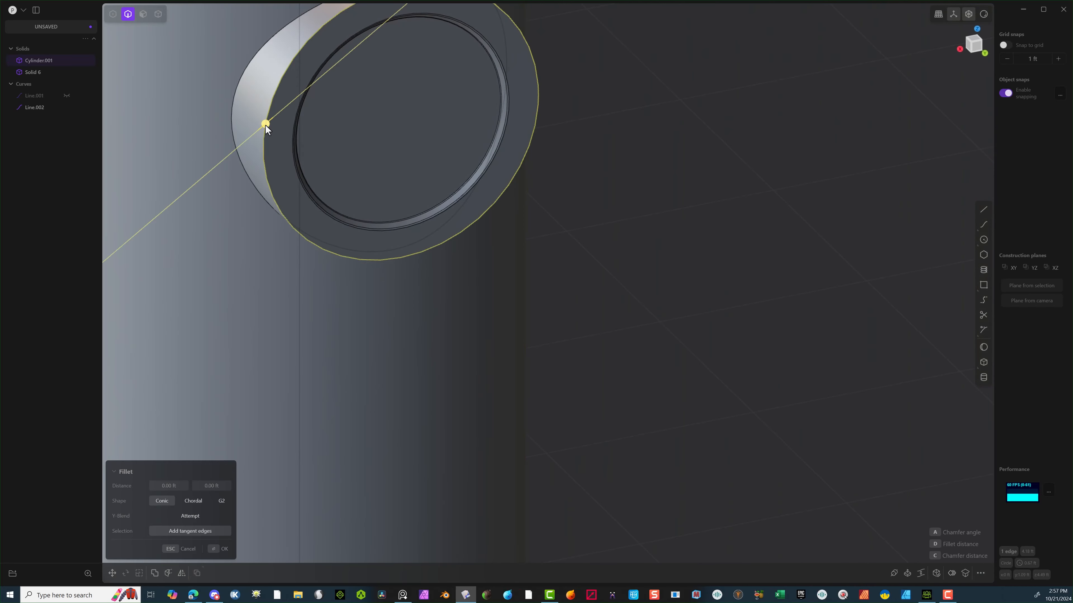
pyautogui.click(223, 549)
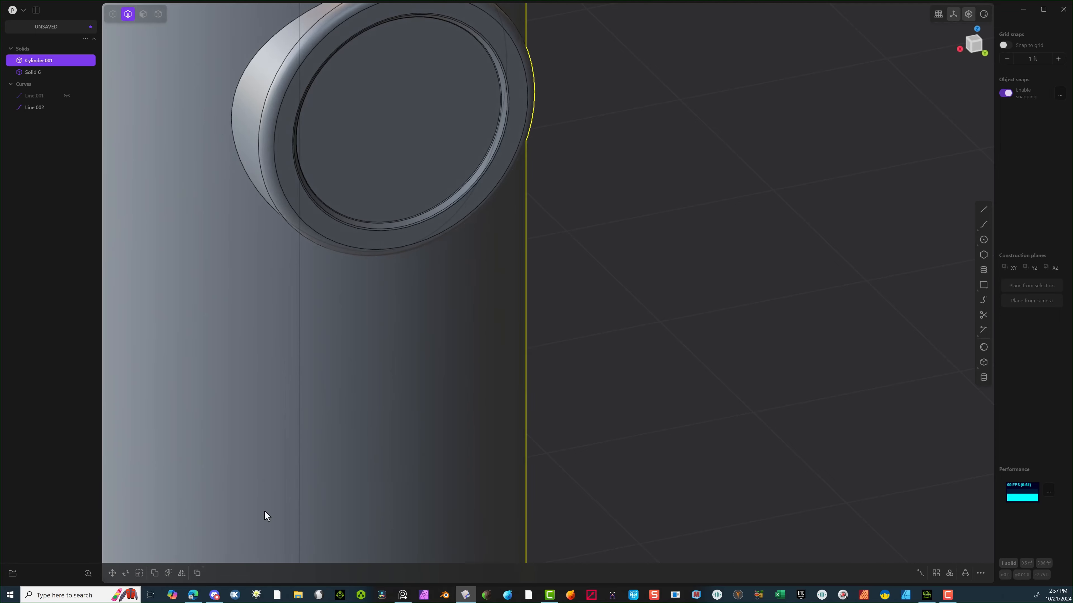
# Draw a centre rectangle about 0.013 by 0.027 ft on the recess rim's topmost point and switch to selecting its points.
pyautogui.moveTo(264, 515); pyautogui.dragTo(890, 86, button='middle')
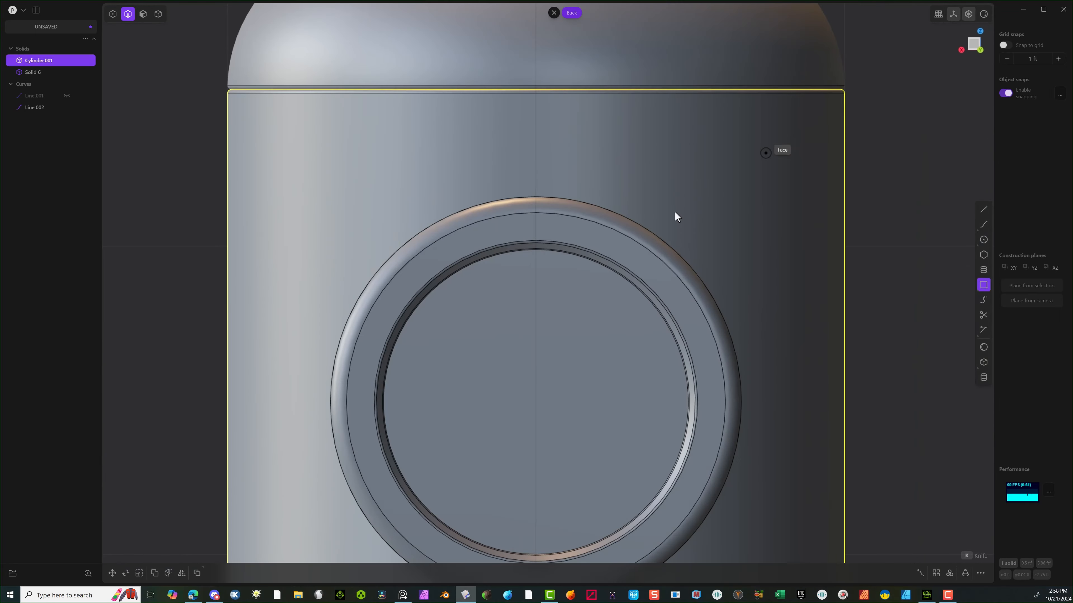
pyautogui.scroll(6, 531, 252)
pyautogui.scroll(3, 514, 233)
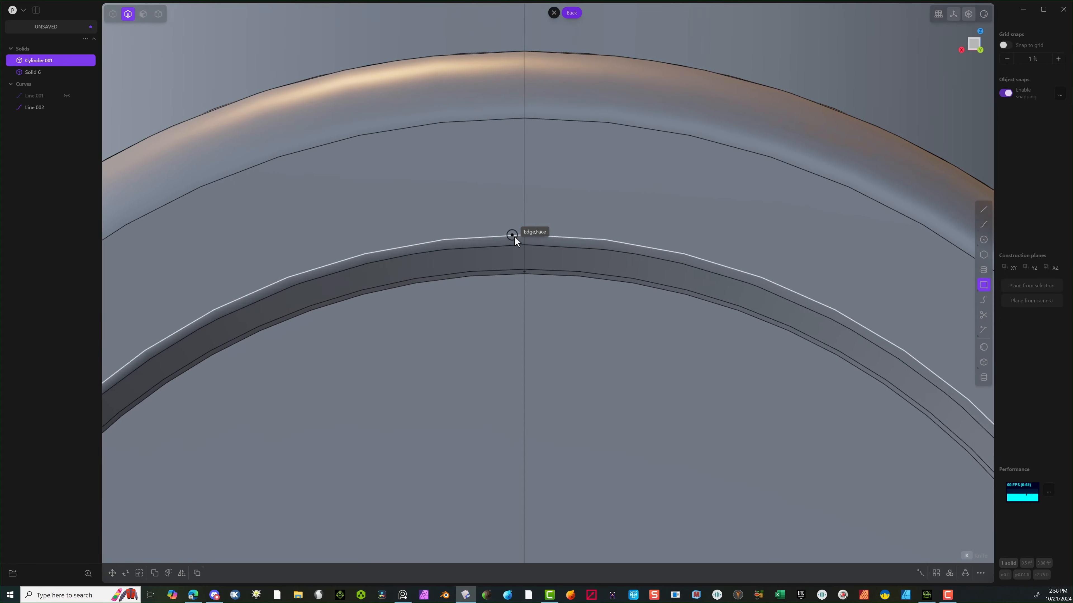
pyautogui.click(525, 236)
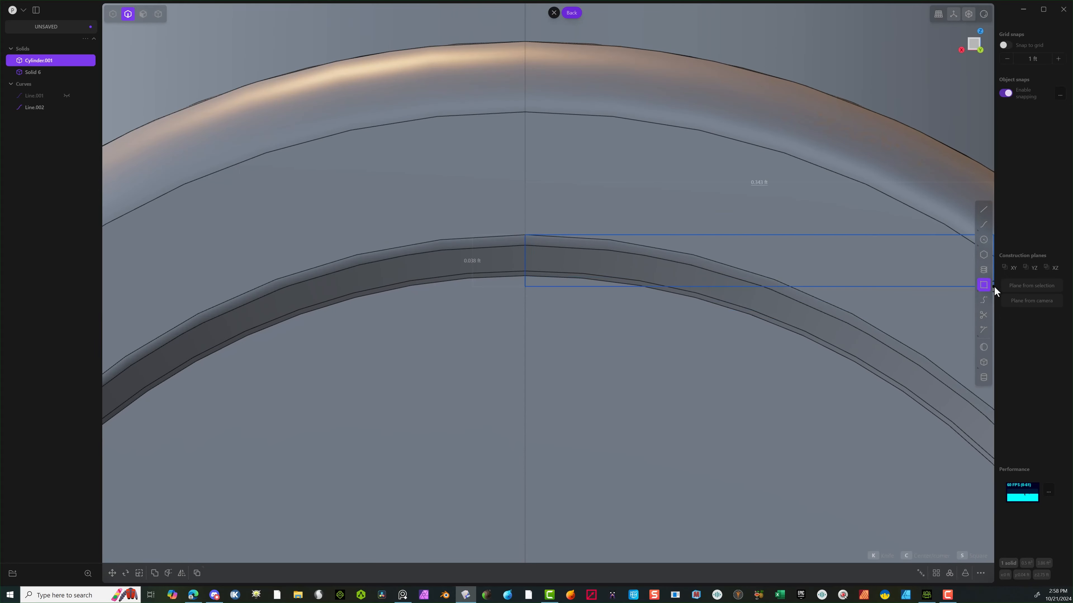
pyautogui.click(983, 286)
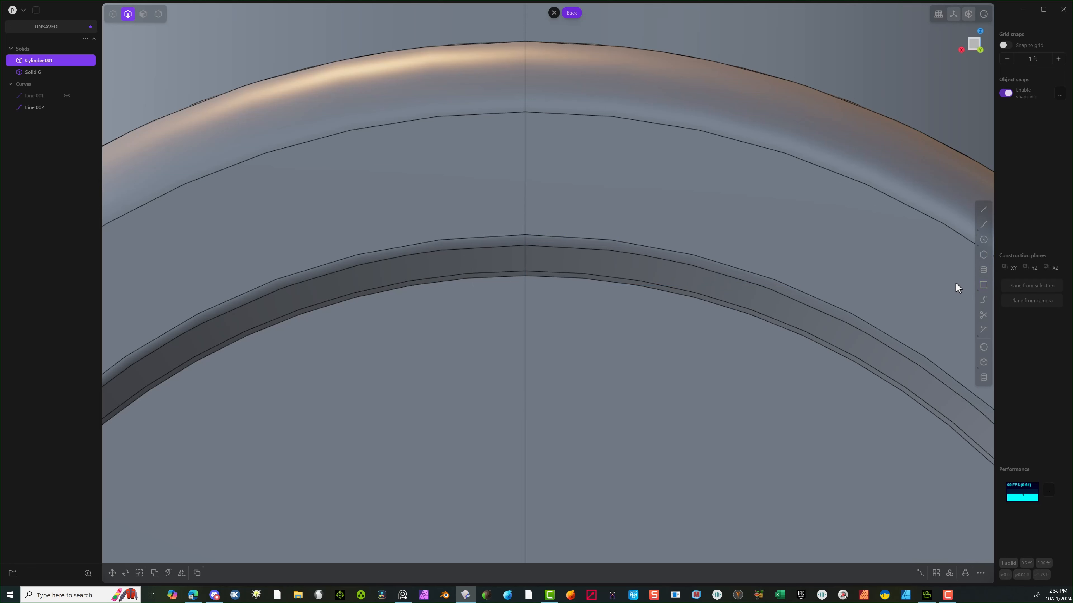
pyautogui.moveTo(985, 286)
pyautogui.click(524, 234)
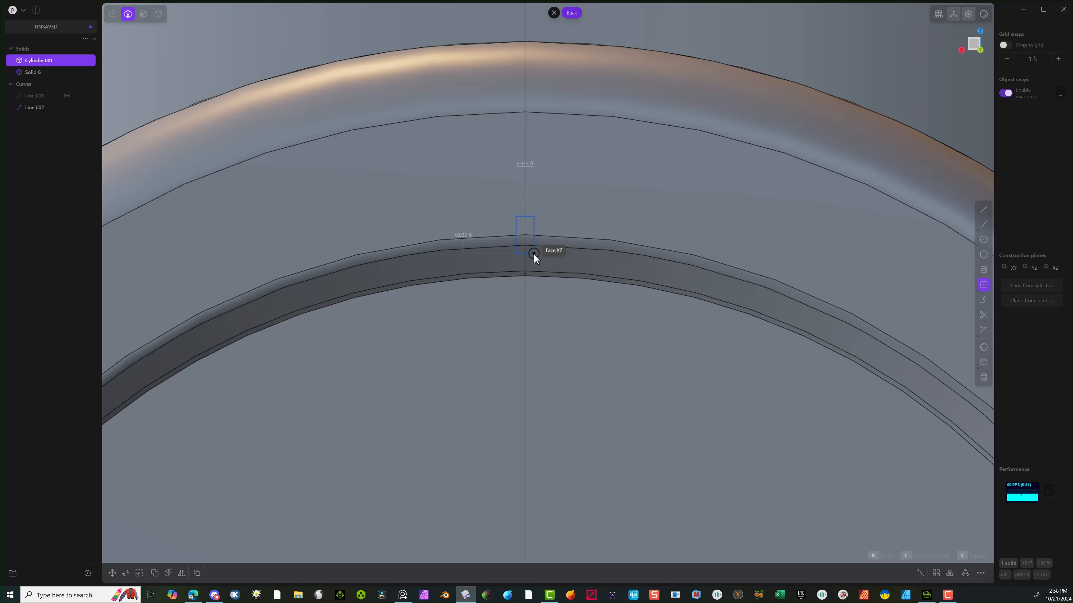
pyautogui.click(533, 253)
pyautogui.moveTo(526, 248); pyautogui.dragTo(334, 180, button='middle')
pyautogui.press('1')
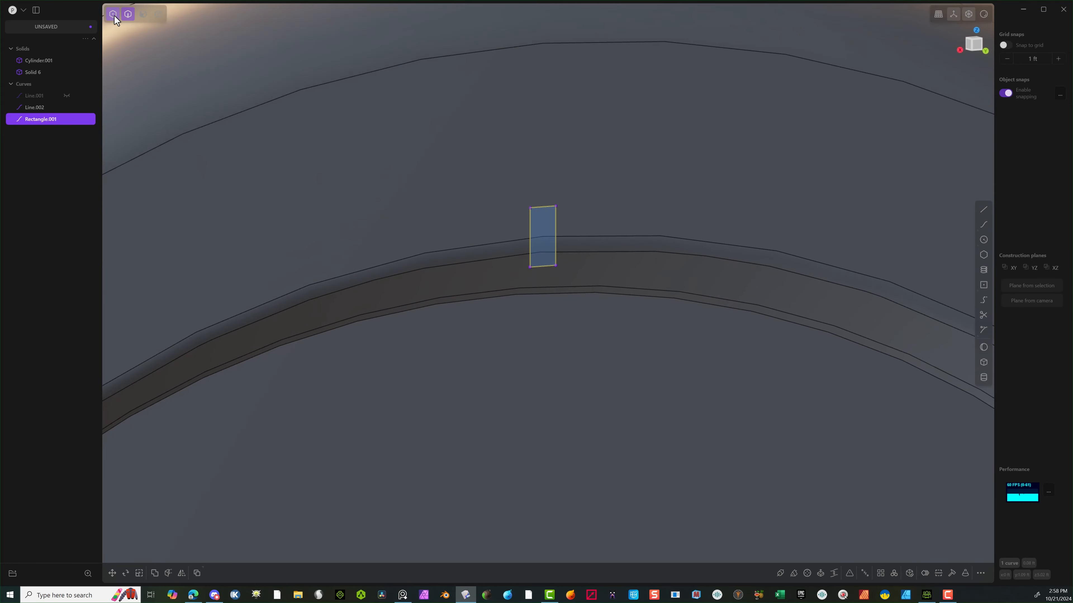
# Fillet the two lower corners of the small rectangle on the boss's recess rim.
pyautogui.moveTo(605, 168); pyautogui.dragTo(495, 282)
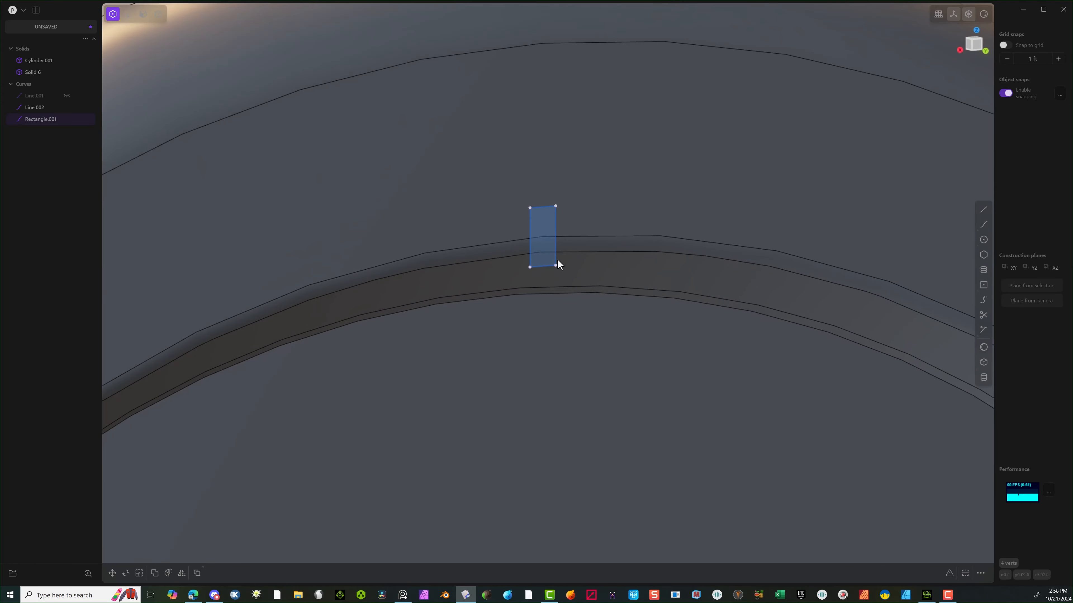
pyautogui.moveTo(585, 181); pyautogui.dragTo(516, 224)
pyautogui.scroll(5, 515, 308)
pyautogui.press('b')
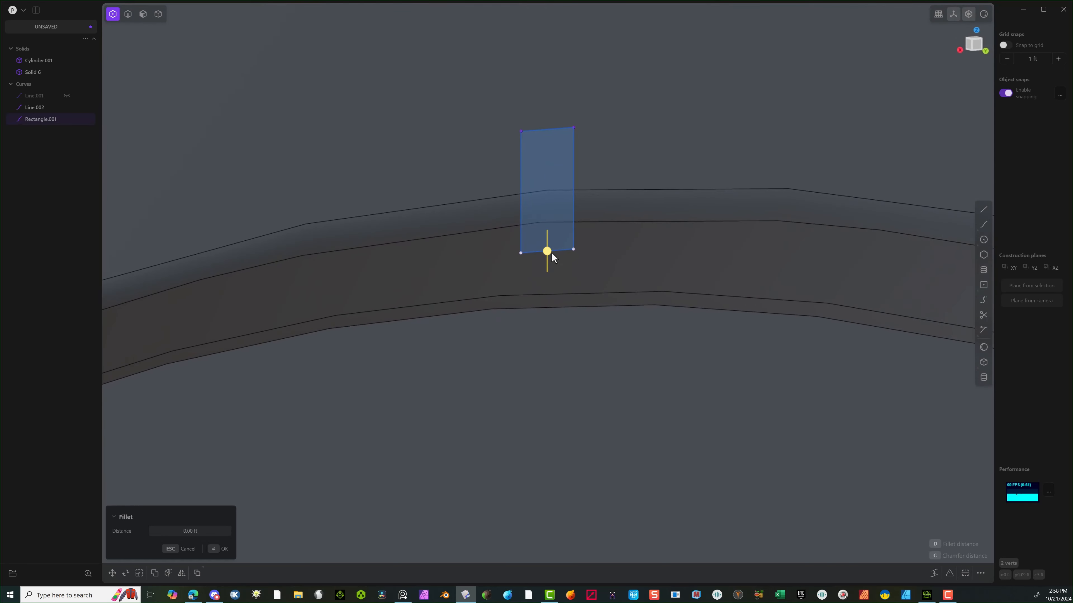
pyautogui.moveTo(551, 253); pyautogui.dragTo(555, 249)
pyautogui.click(223, 549)
# Fillet all corner points of the small rectangle together by about 0.0018 ft.
pyautogui.click(594, 48)
pyautogui.moveTo(604, 67); pyautogui.dragTo(446, 279)
pyautogui.press('f')
pyautogui.moveTo(550, 186); pyautogui.dragTo(538, 195)
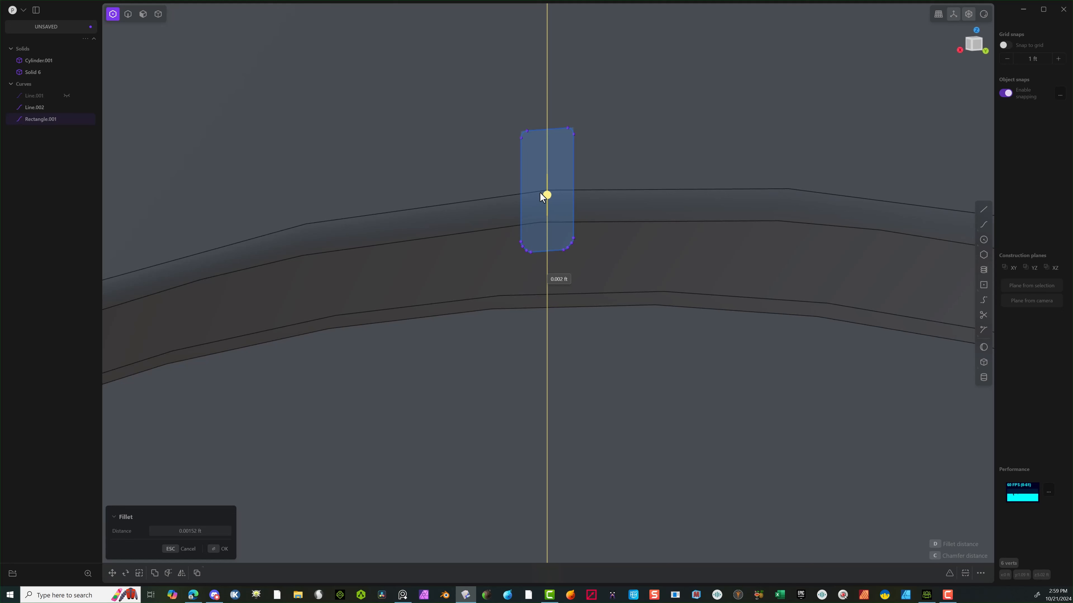
pyautogui.moveTo(544, 196); pyautogui.dragTo(545, 197)
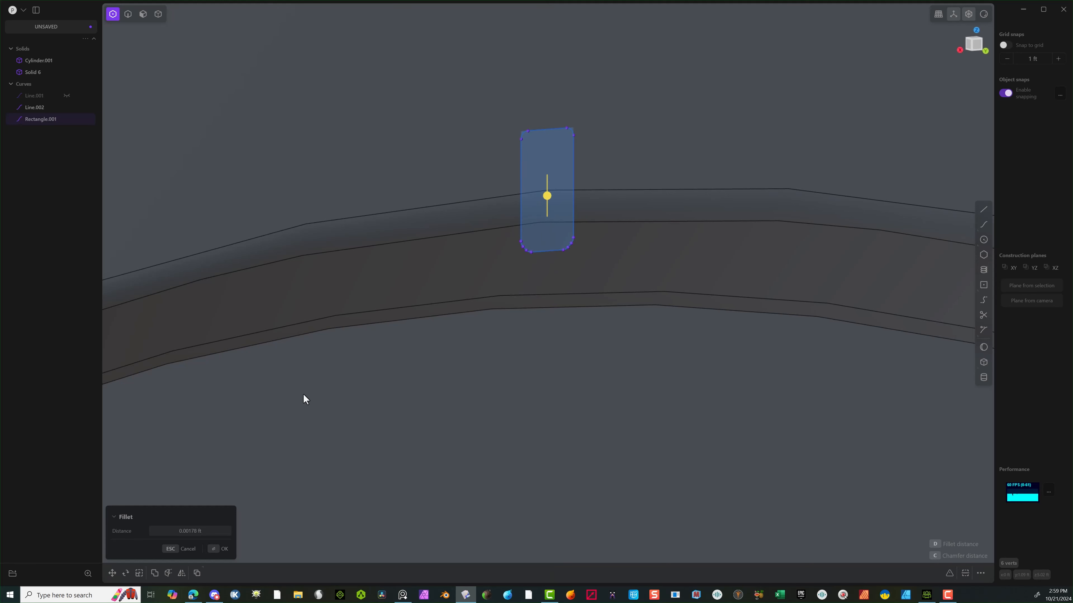
pyautogui.click(213, 549)
# Extrude the rounded rectangle region a short distance into the boss's flat ring as a separate solid.
pyautogui.moveTo(335, 364); pyautogui.dragTo(420, 249, button='middle')
pyautogui.click(142, 15)
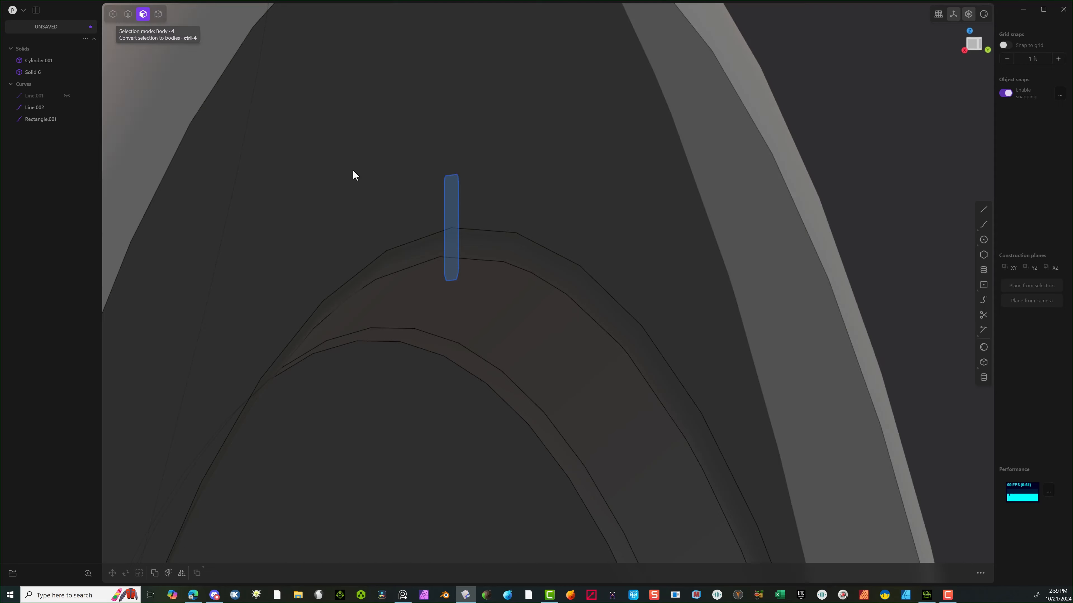
pyautogui.click(454, 219)
pyautogui.press('e')
pyautogui.moveTo(498, 332); pyautogui.dragTo(615, 177, button='middle')
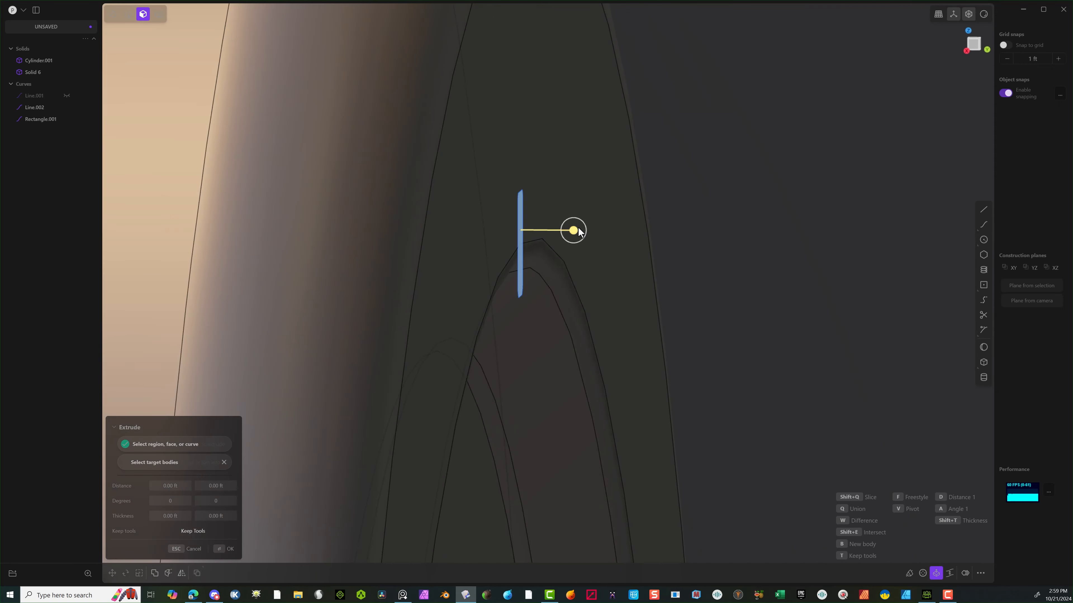
pyautogui.moveTo(579, 232); pyautogui.dragTo(523, 233)
pyautogui.moveTo(592, 264); pyautogui.dragTo(245, 546, button='middle')
pyautogui.click(228, 553)
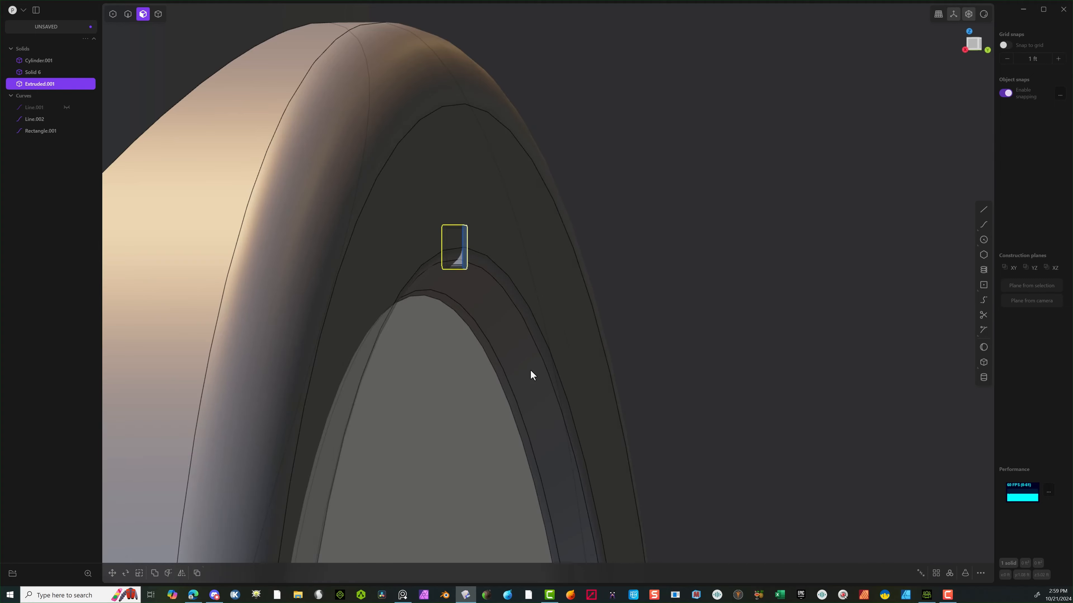
# Delete the rounded rectangle curve, leaving only the small extruded block on the recess rim.
pyautogui.scroll(10, 532, 372)
pyautogui.scroll(-3, 393, 368)
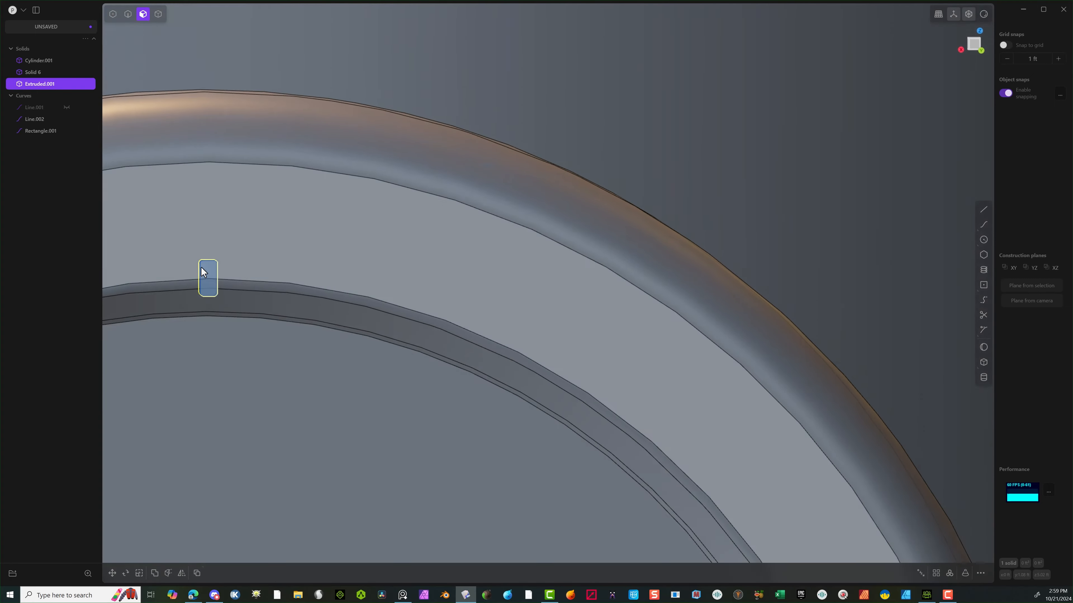
pyautogui.moveTo(202, 270); pyautogui.dragTo(298, 290, button='middle')
pyautogui.click(131, 15)
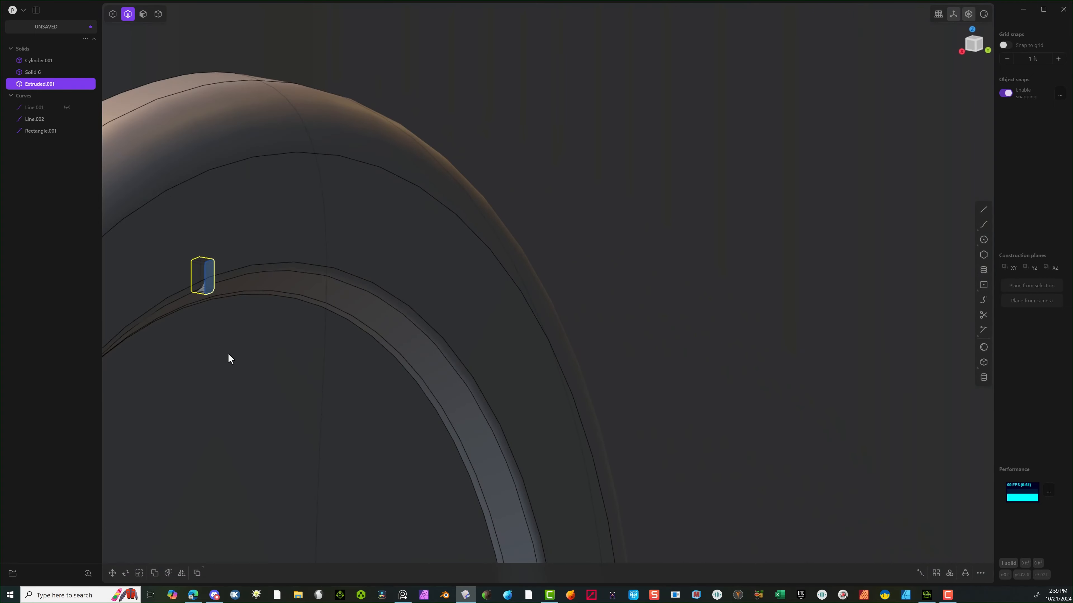
pyautogui.click(157, 14)
pyautogui.click(206, 280)
pyautogui.press('Delete')
# Create a 360-degree radial array of 84 small extruded blocks around the centre of the boss's round recess.
pyautogui.click(205, 288)
pyautogui.scroll(-10, 311, 285)
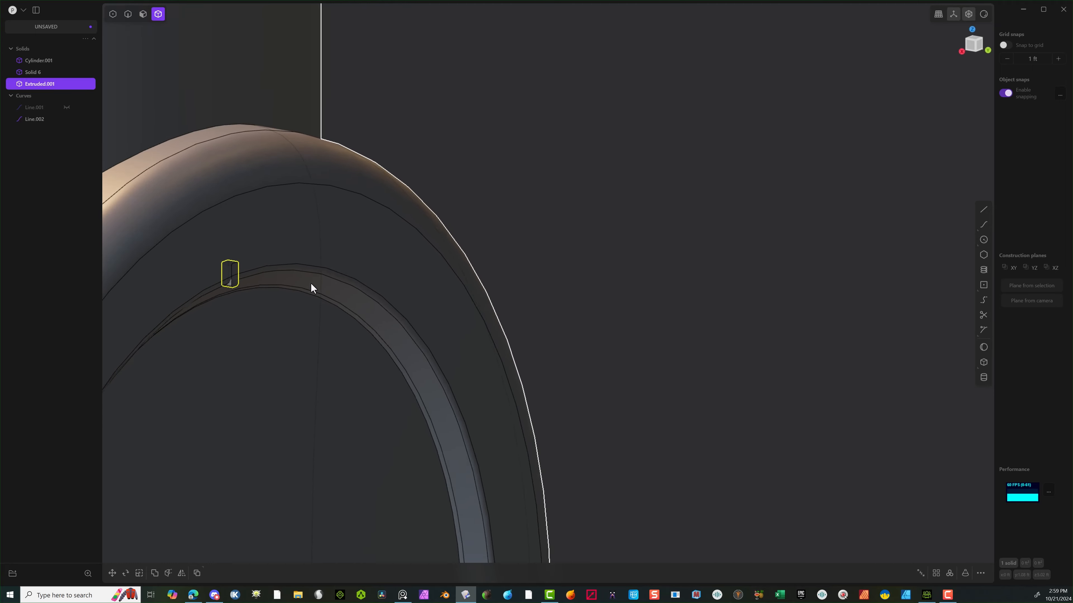
pyautogui.scroll(-3, 760, 357)
pyautogui.moveTo(760, 357); pyautogui.dragTo(706, 413, button='middle')
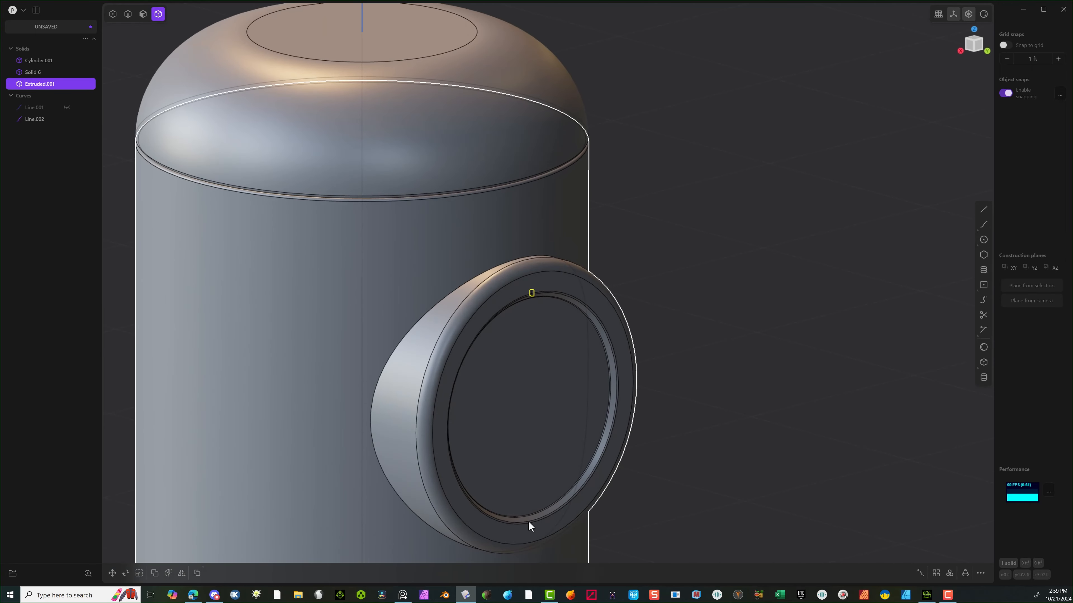
pyautogui.click(949, 573)
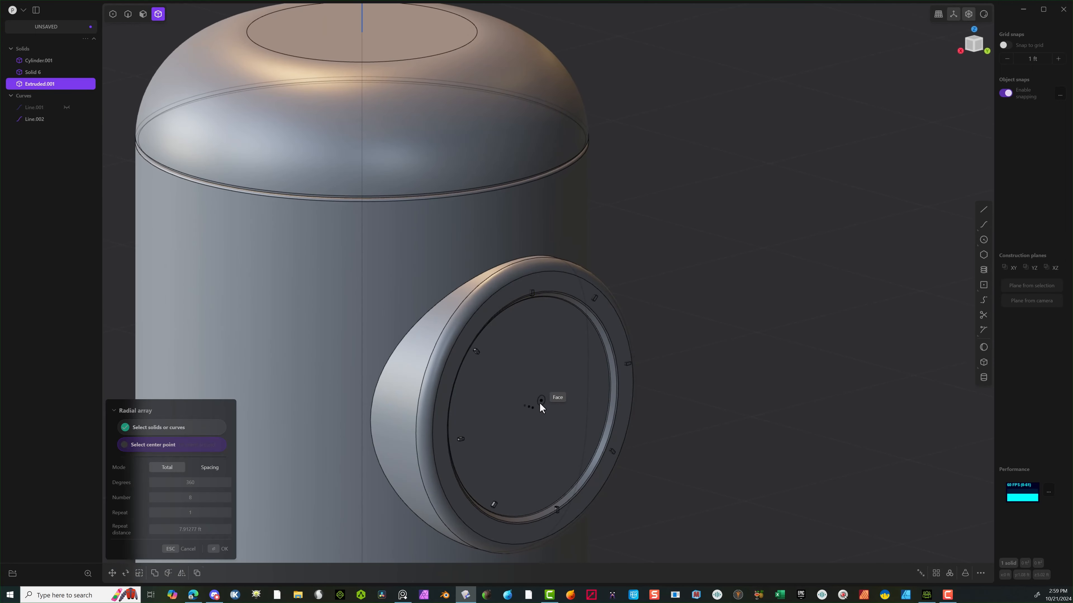
pyautogui.click(536, 413)
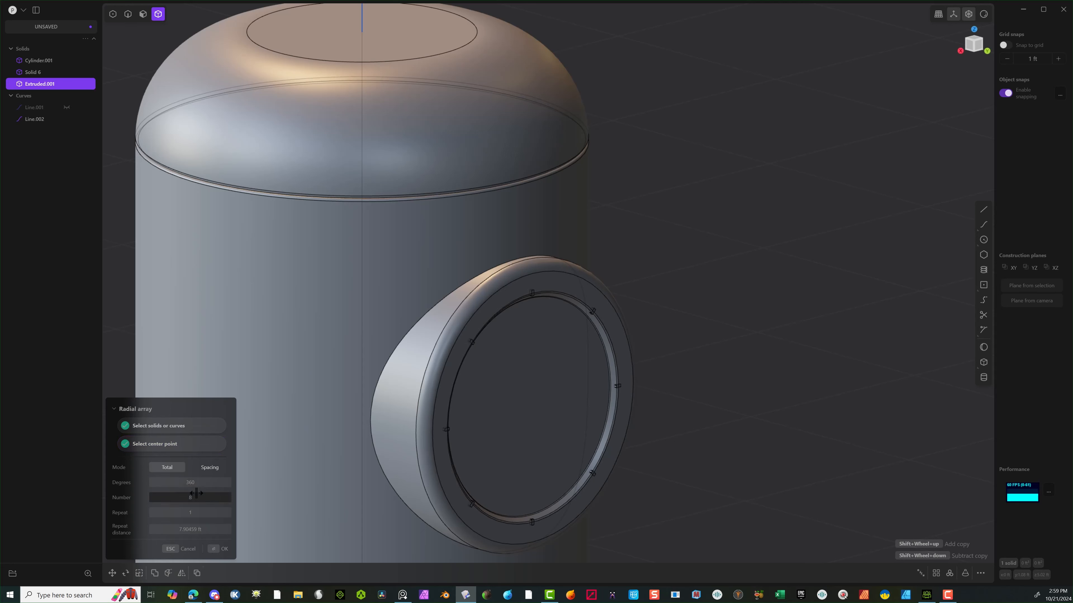
pyautogui.moveTo(190, 498); pyautogui.dragTo(1, 553)
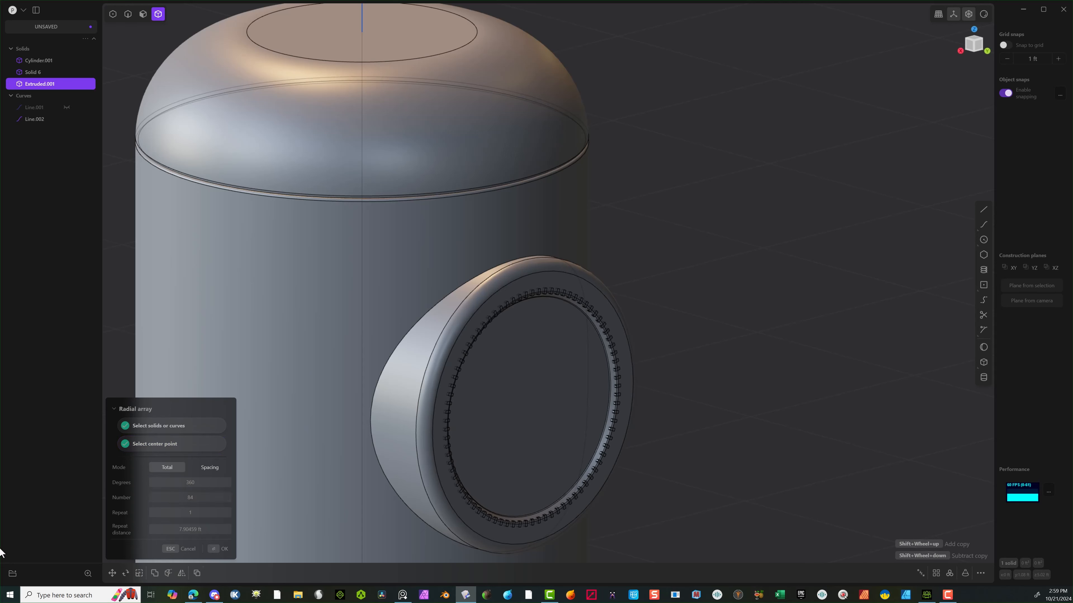
pyautogui.click(219, 551)
# In the back view, draw a circle about 1.3 ft across from the recess centre to the boss's outer edge, and clear the selection.
pyautogui.click(457, 317)
pyautogui.moveTo(642, 418); pyautogui.dragTo(688, 403, button='middle')
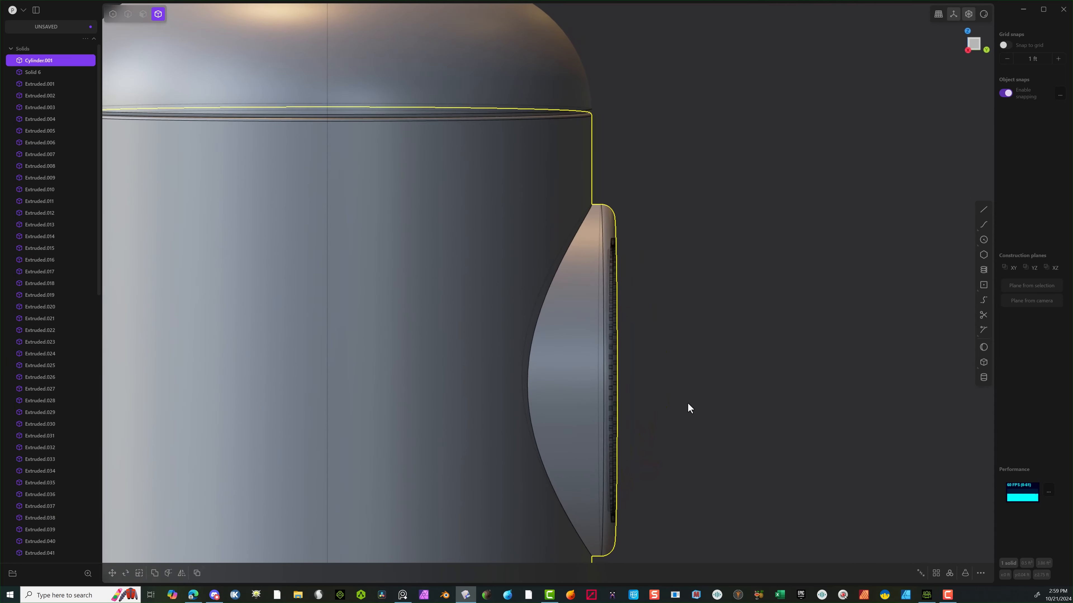
pyautogui.scroll(-5, 687, 403)
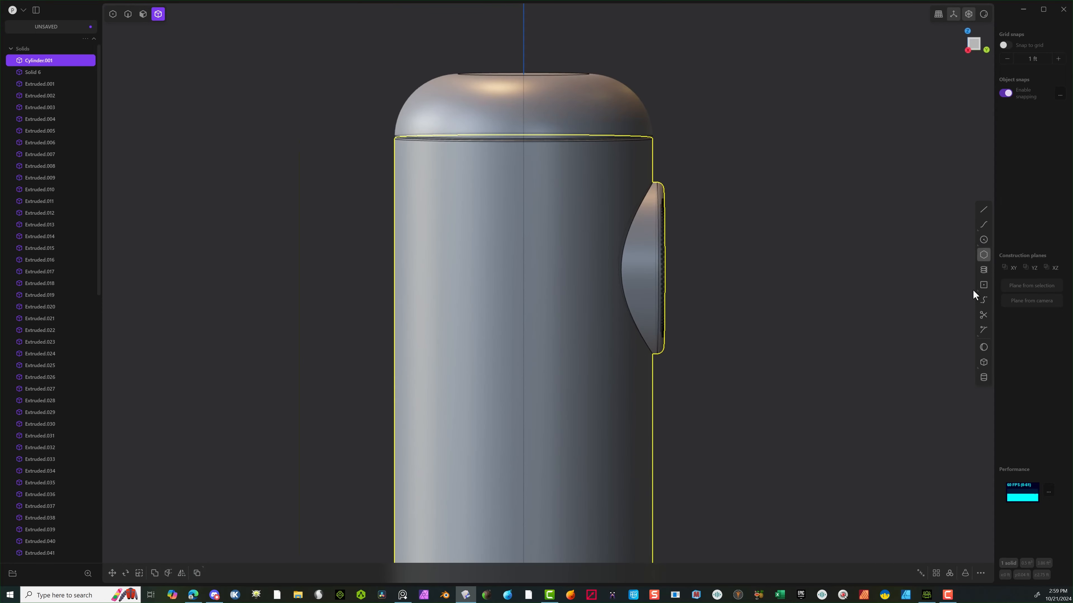
pyautogui.click(988, 241)
pyautogui.click(987, 49)
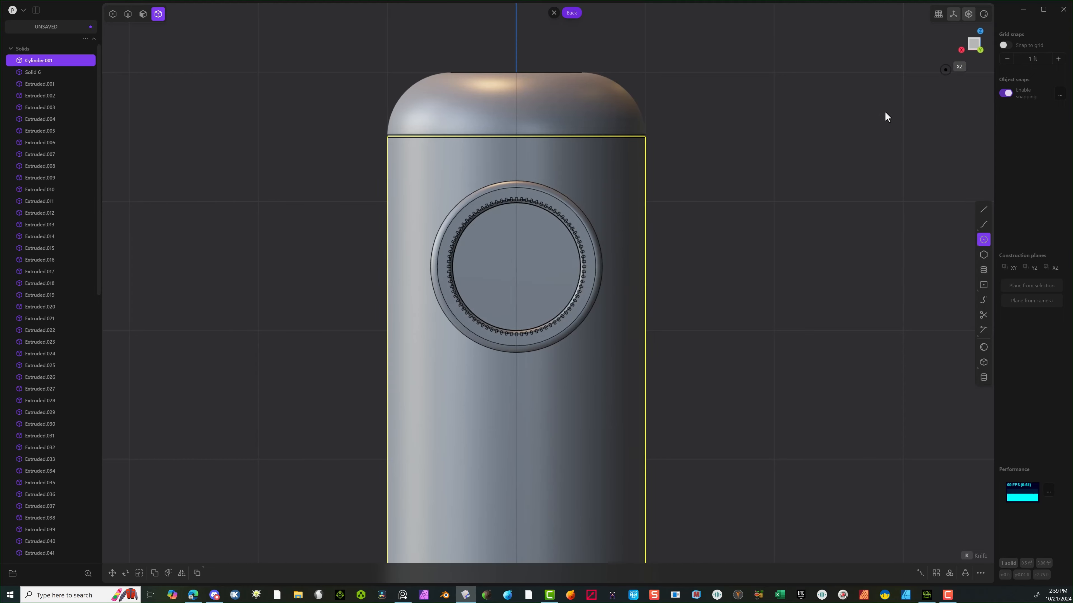
pyautogui.click(516, 267)
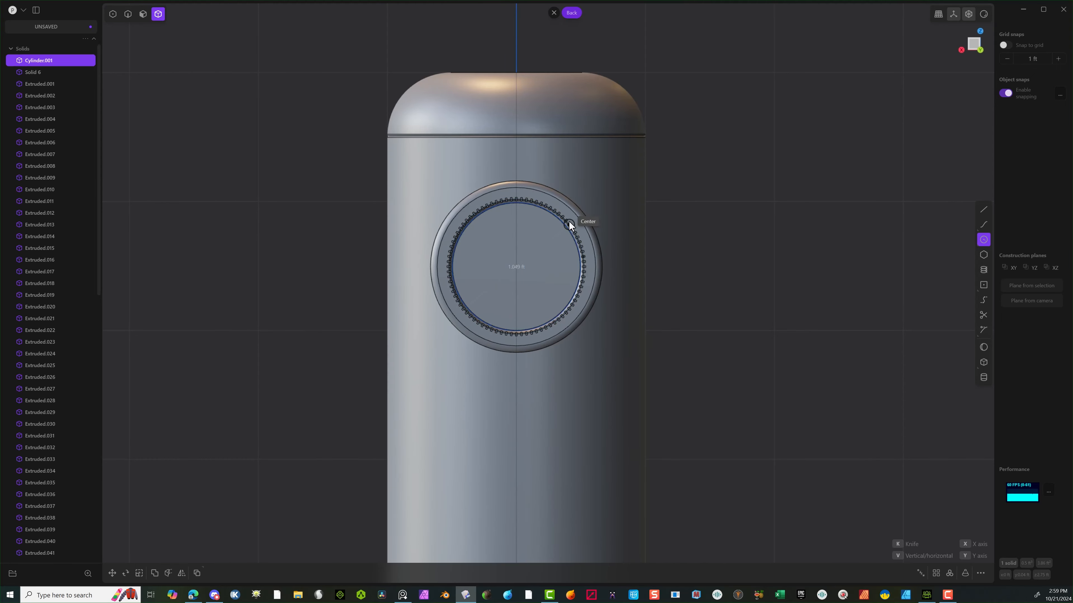
pyautogui.scroll(3, 585, 210)
pyautogui.scroll(1, 578, 207)
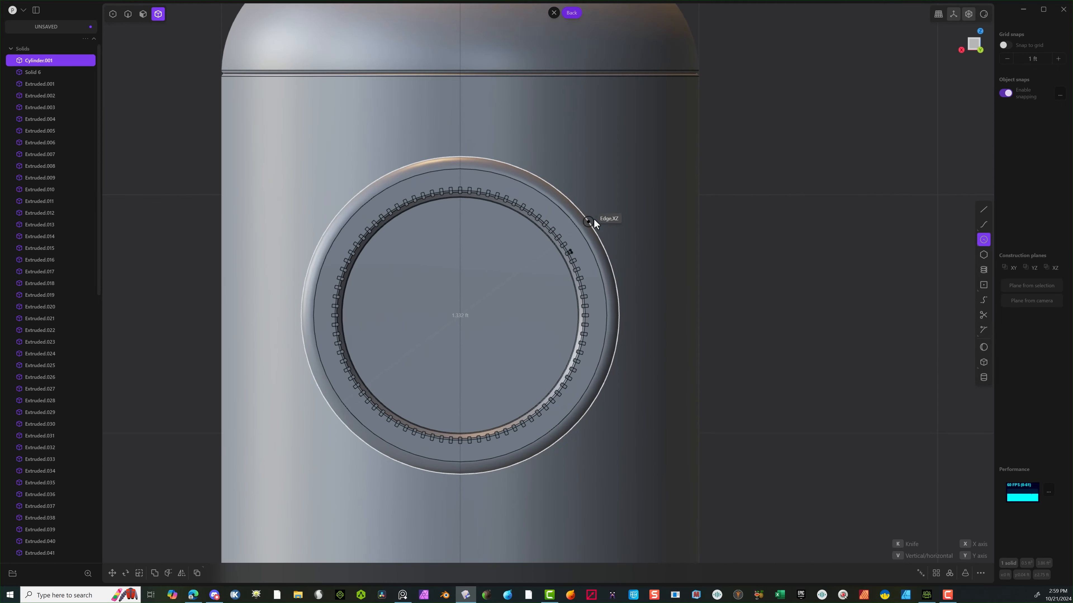
pyautogui.click(597, 228)
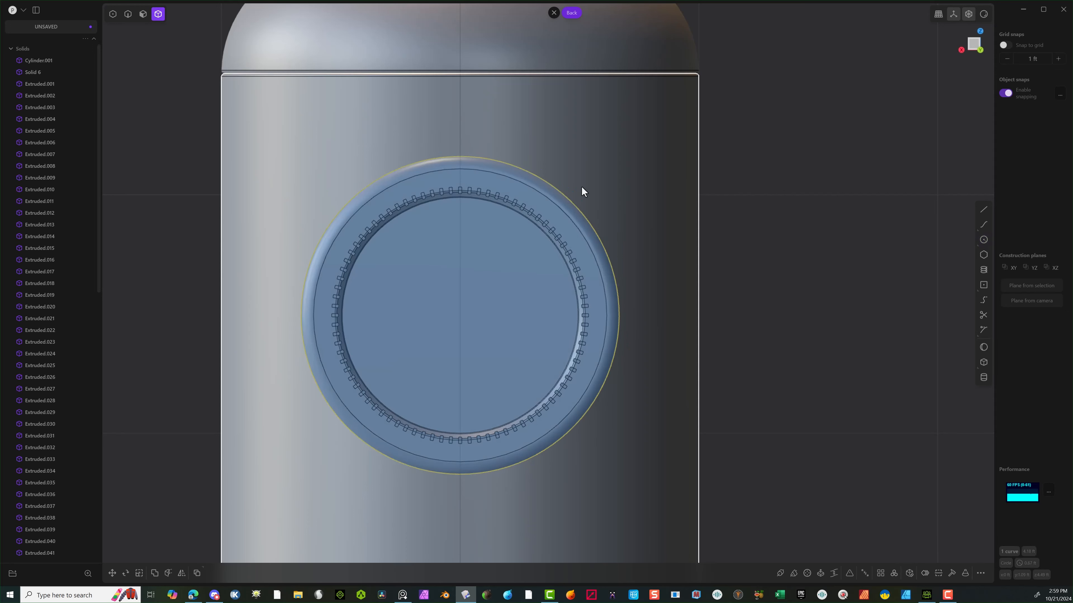
pyautogui.click(81, 344)
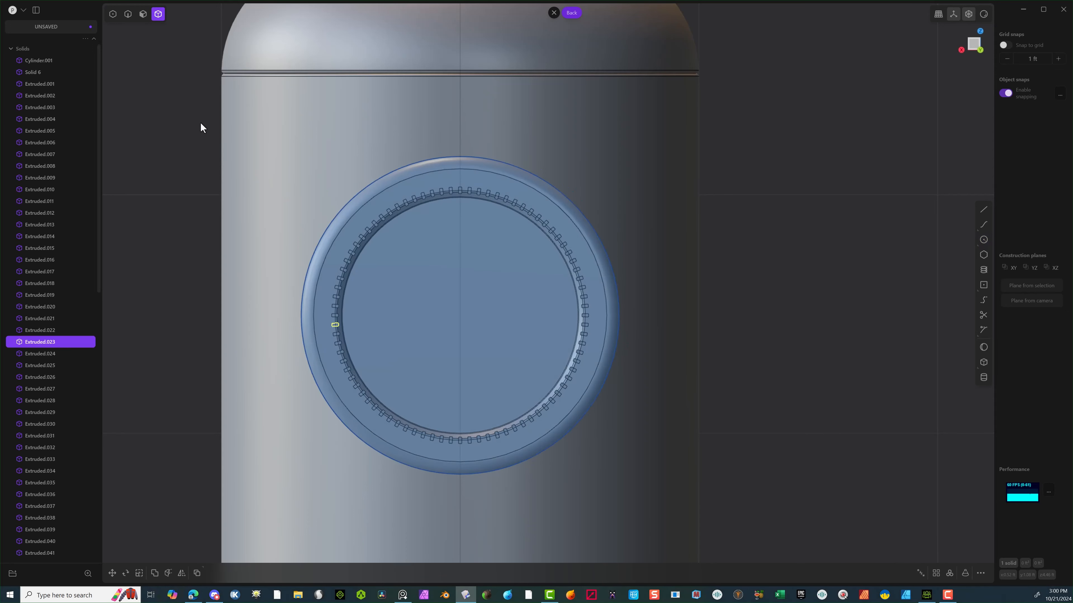
pyautogui.click(164, 215)
# Extrude the circle region about 0.479 ft back through the boss into the cylinder as a separate disc solid.
pyautogui.scroll(-6, 197, 445)
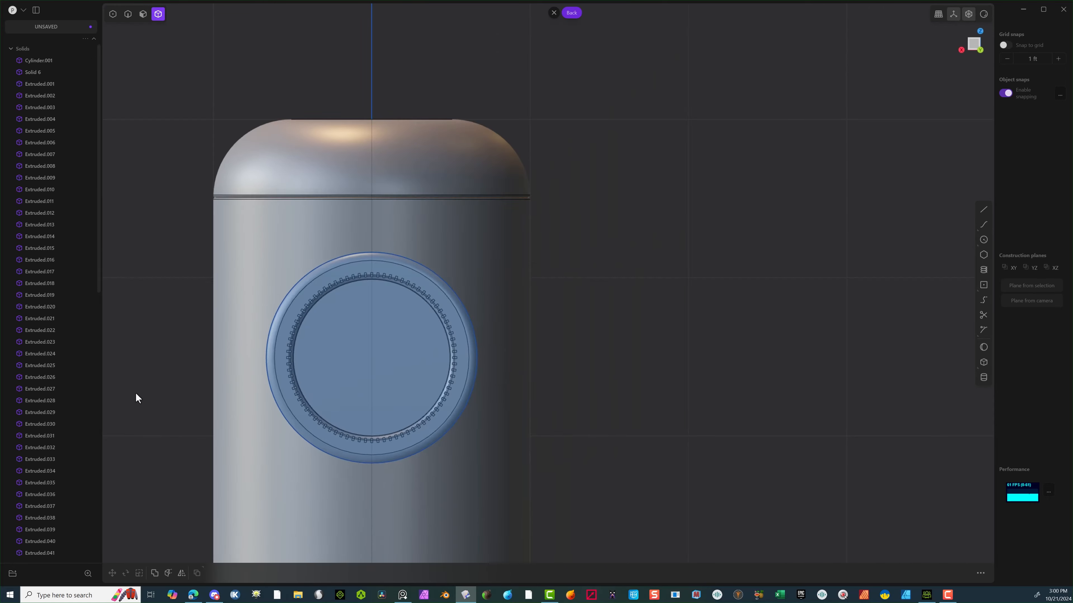
pyautogui.moveTo(134, 392); pyautogui.dragTo(220, 411, button='middle')
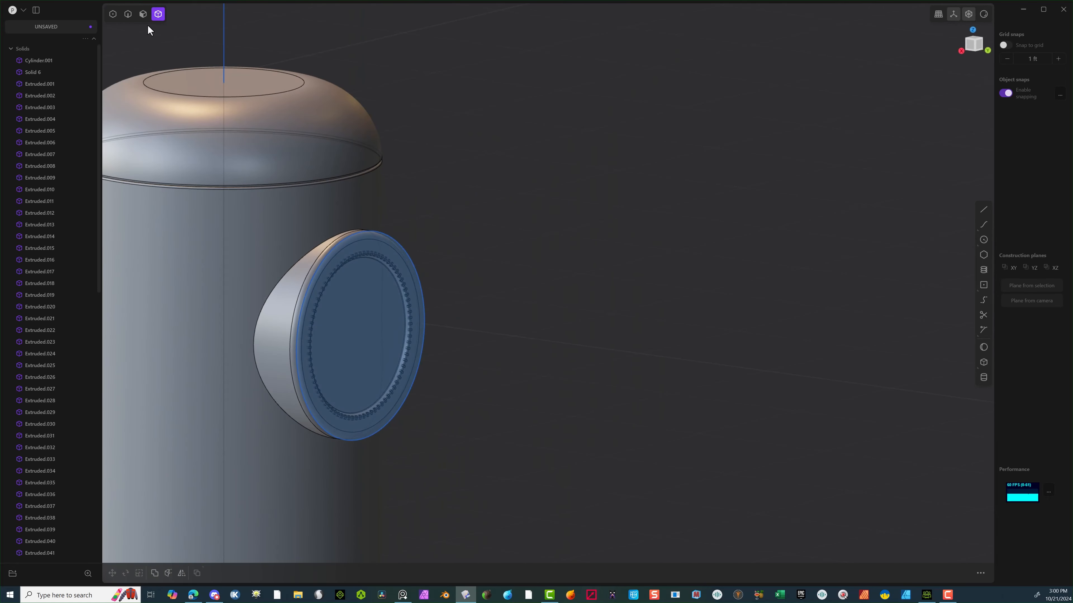
pyautogui.click(397, 343)
pyautogui.scroll(-2, 364, 492)
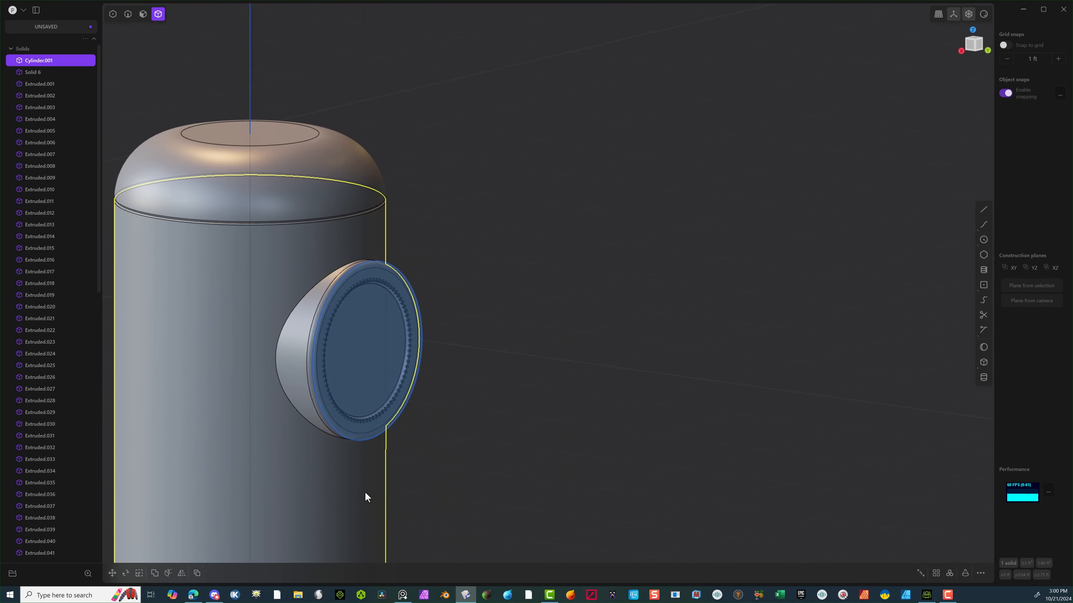
pyautogui.scroll(-2, 430, 348)
pyautogui.click(142, 14)
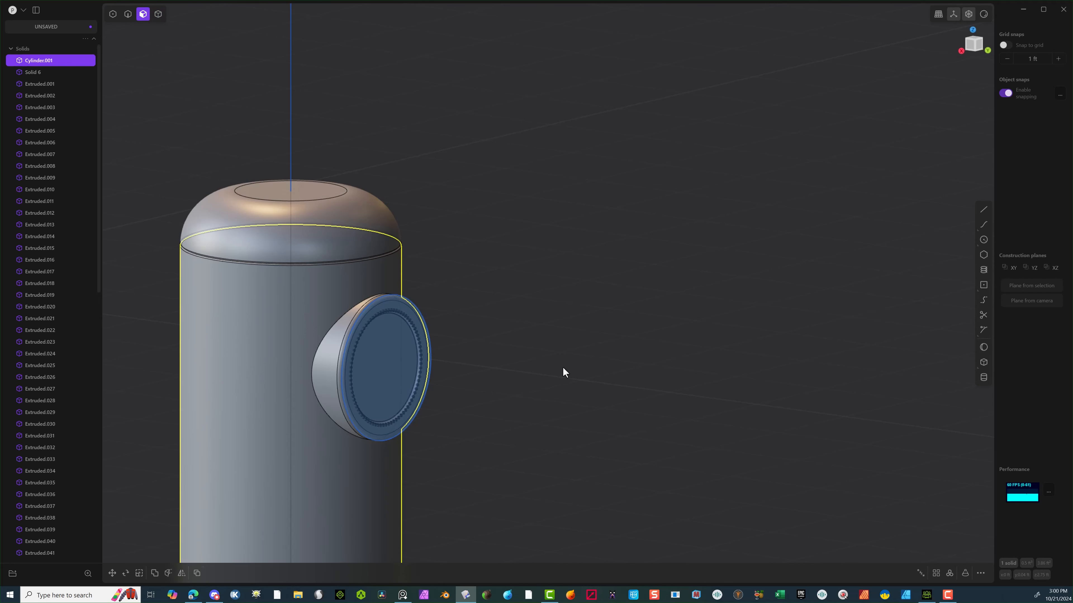
pyautogui.keyDown('shift'); pyautogui.moveTo(562, 371); pyautogui.dragTo(641, 335, button='middle'); pyautogui.keyUp('shift')
pyautogui.click(506, 295)
pyautogui.press('e')
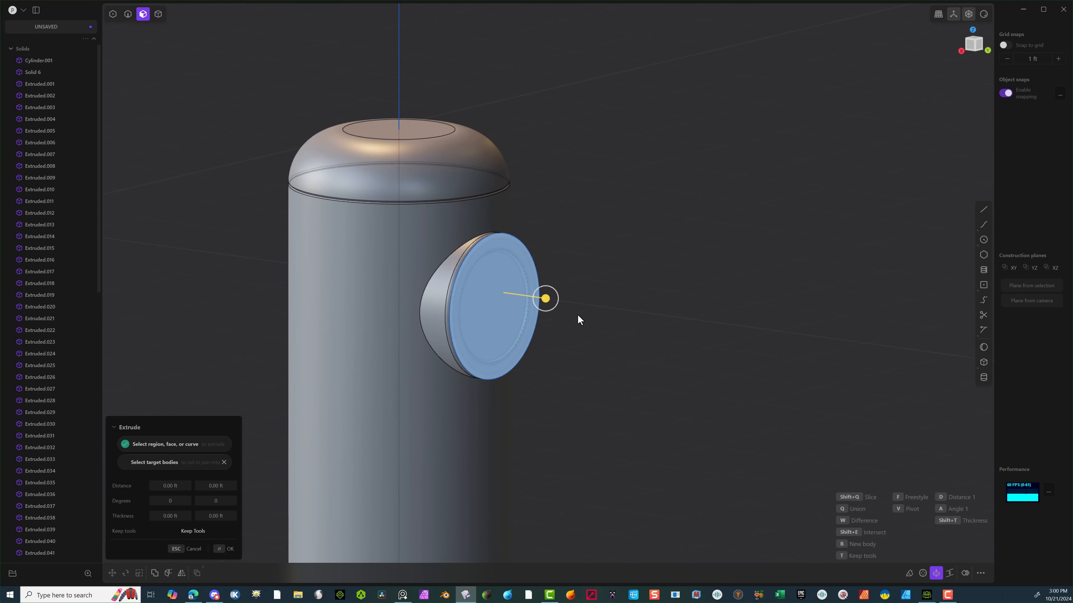
pyautogui.moveTo(546, 299); pyautogui.dragTo(507, 311)
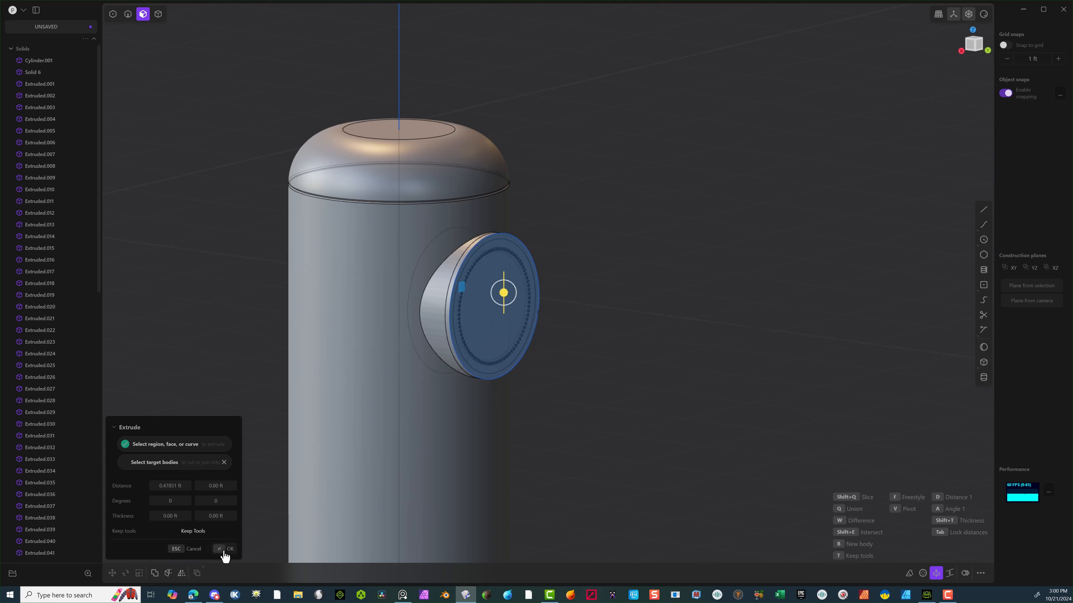
pyautogui.click(225, 551)
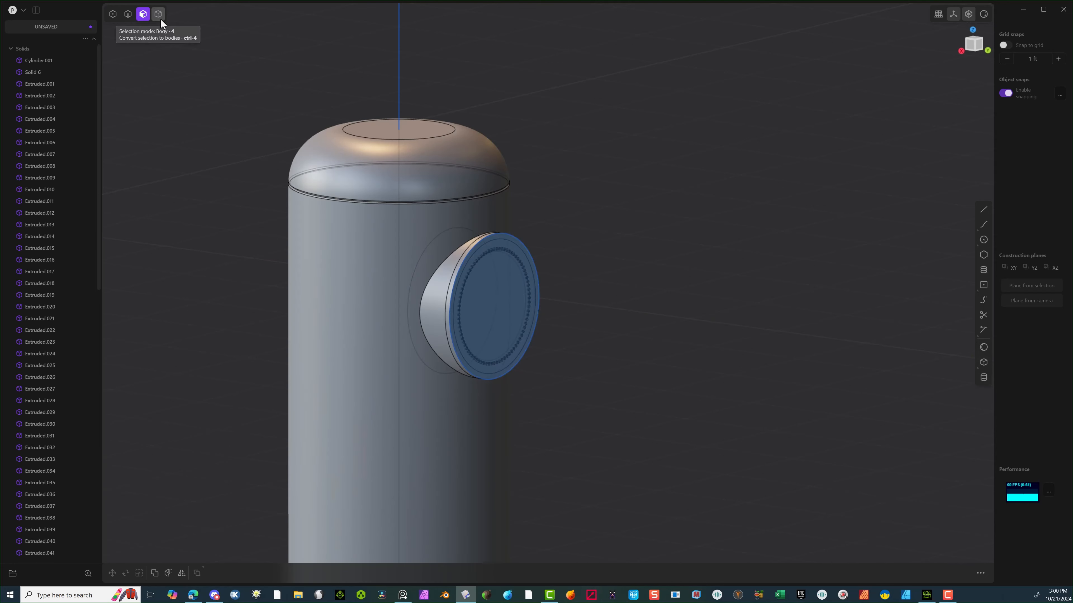
# Subtract the extruded disc from the main cylinder with a Boolean difference, keeping the tool body.
pyautogui.click(158, 14)
pyautogui.click(353, 413)
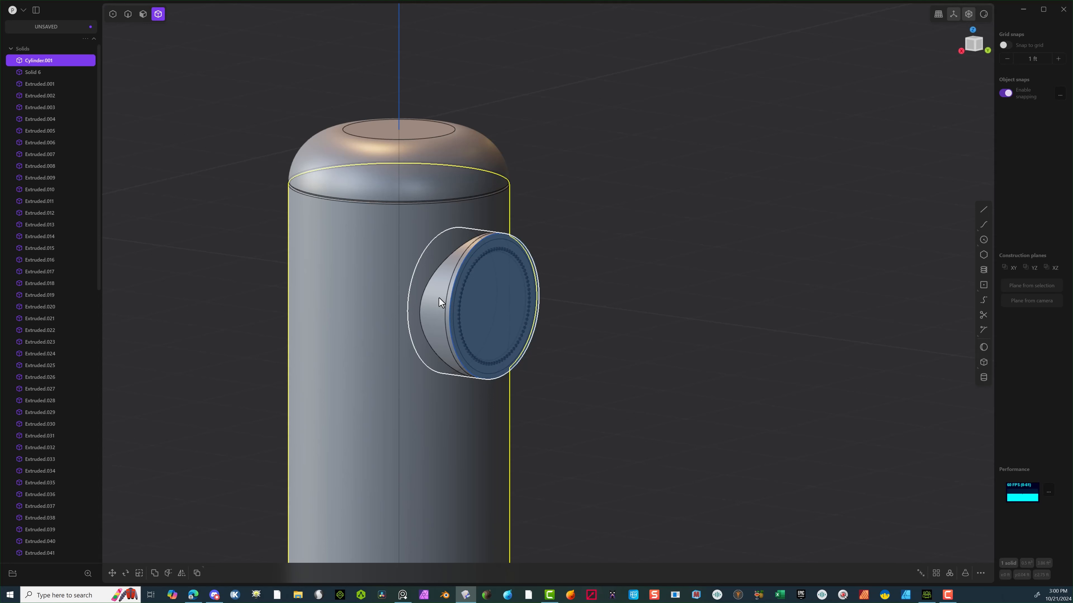
pyautogui.click(449, 276)
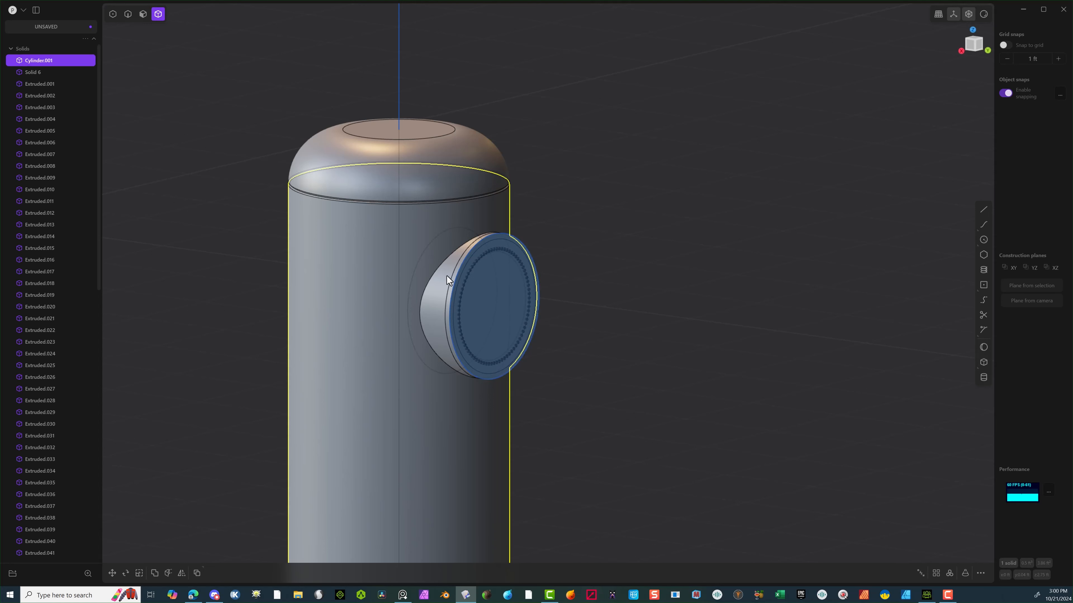
pyautogui.press('q')
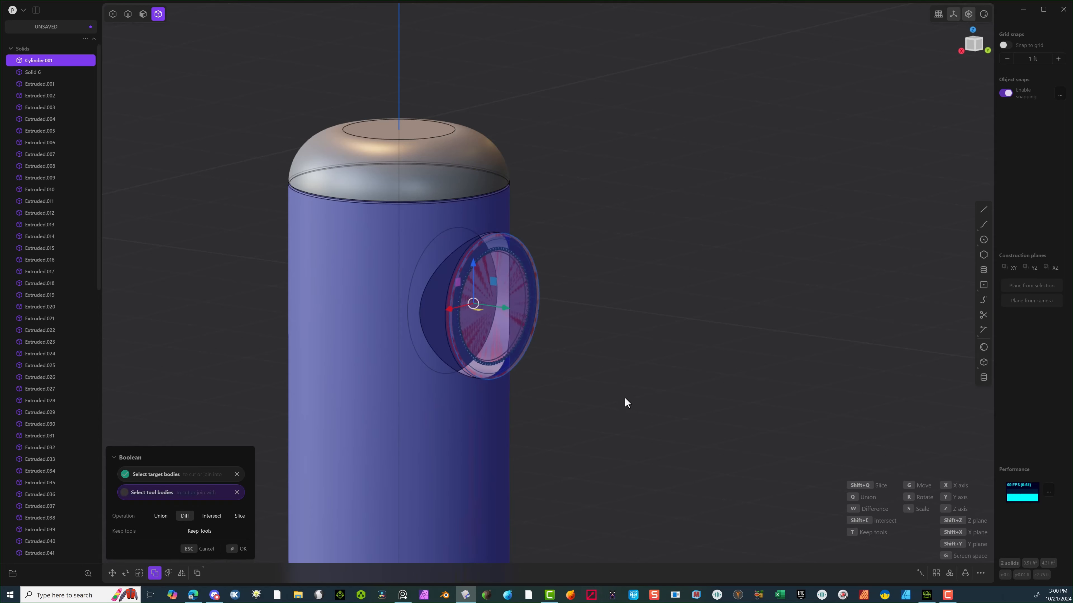
pyautogui.click(199, 531)
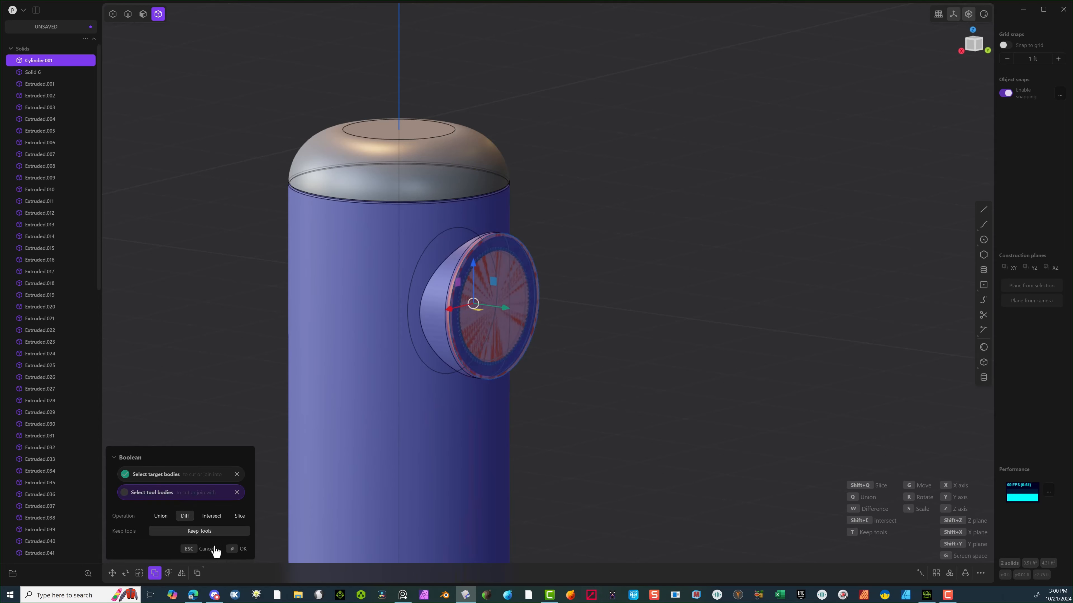
pyautogui.click(234, 550)
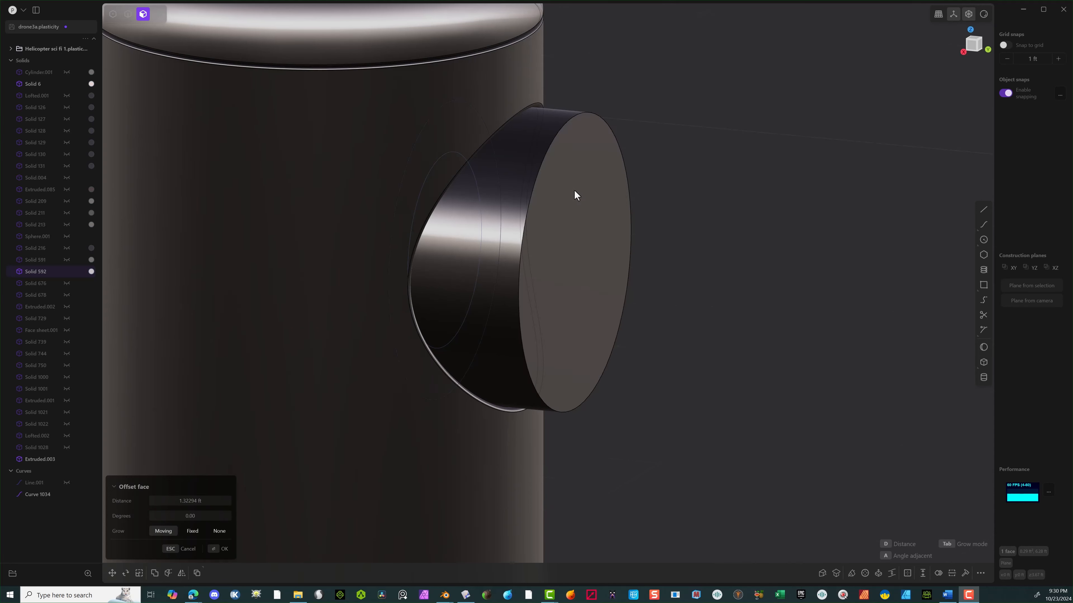
pyautogui.moveTo(574, 196)
pyautogui.mouseDown(button='middle')
pyautogui.moveTo(588, 178)
pyautogui.moveTo(589, 189)
pyautogui.mouseUp(button='middle')
pyautogui.scroll(2, 588, 189)
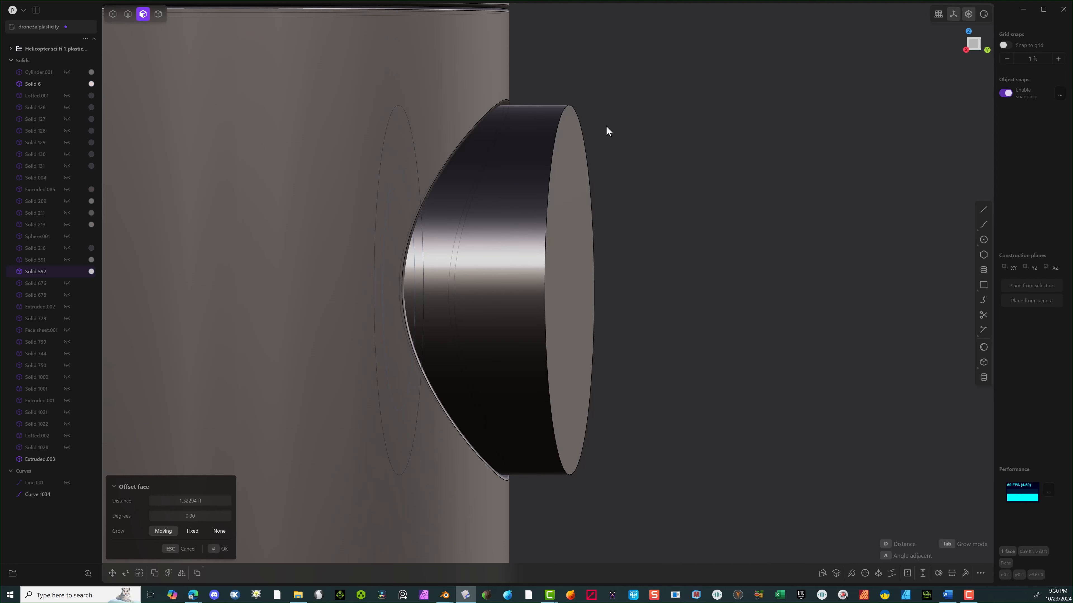
pyautogui.moveTo(571, 110); pyautogui.dragTo(544, 126, button='middle')
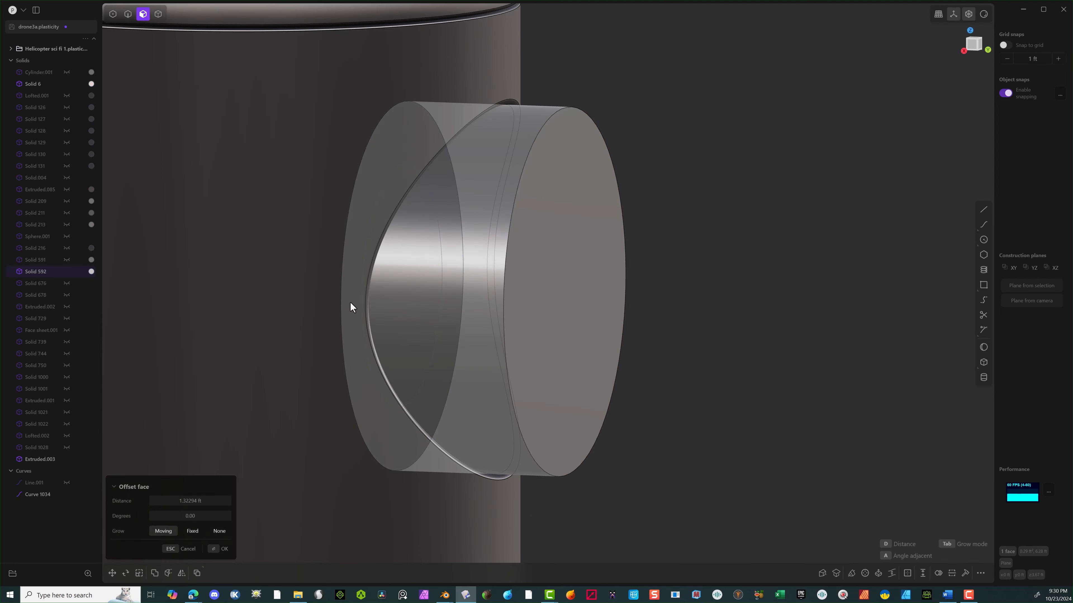
# In the right view, draw a vertical line through the disc just inside its outer face, extending past both ends.
pyautogui.click(975, 46)
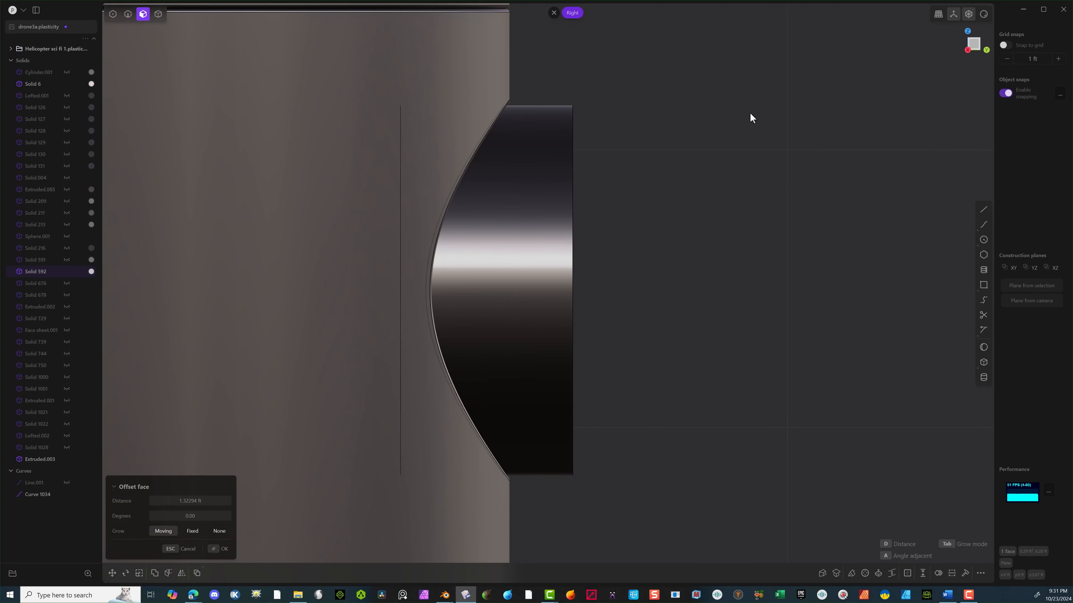
pyautogui.click(982, 211)
pyautogui.click(547, 494)
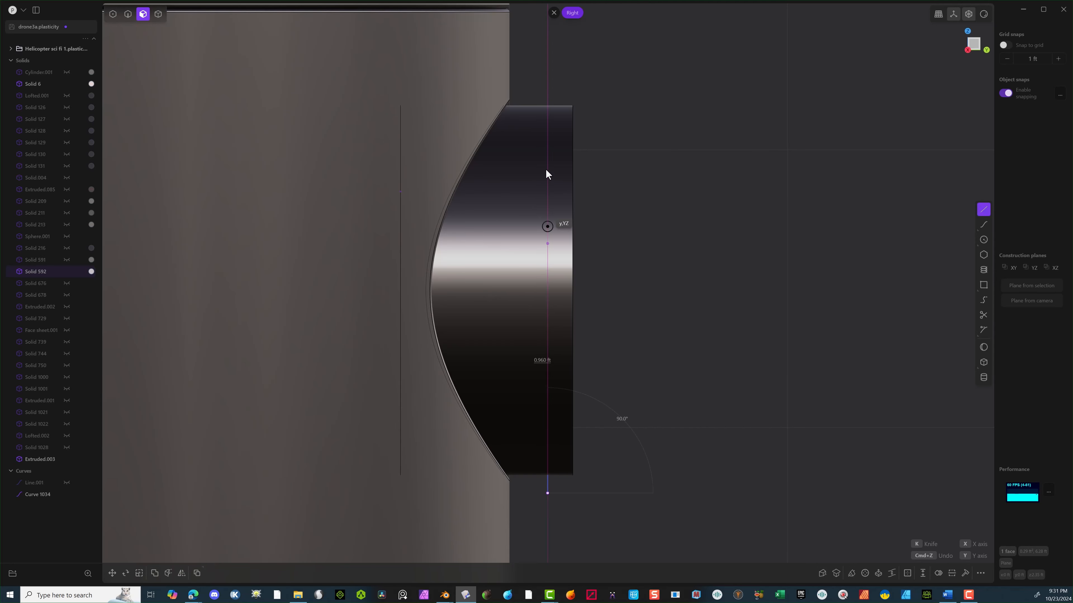
pyautogui.click(548, 85)
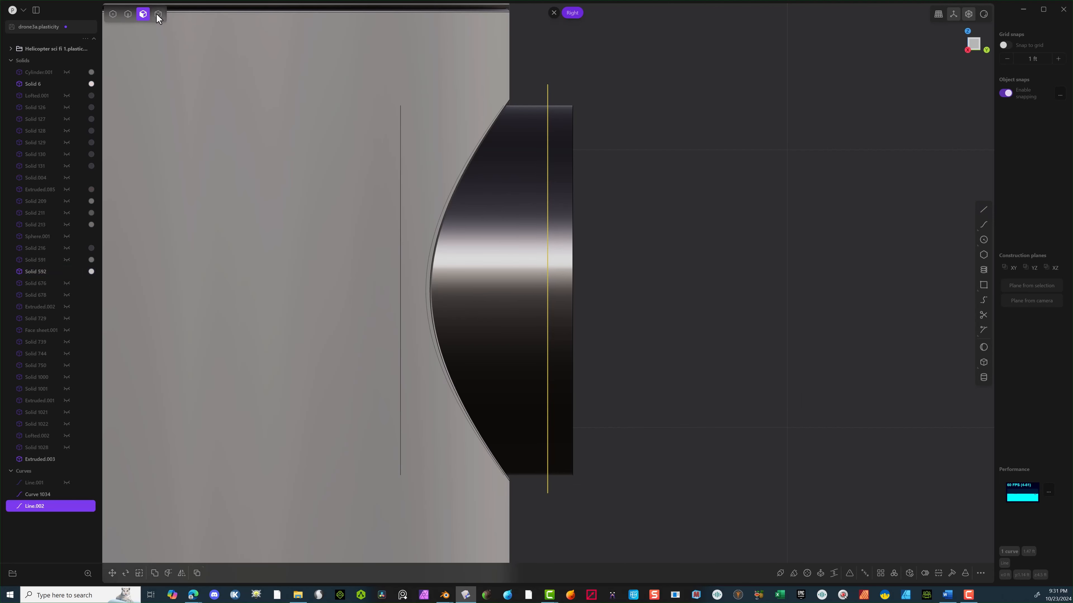
# Cut the disc solid with the vertical line to split off a thin outer slice.
pyautogui.click(158, 14)
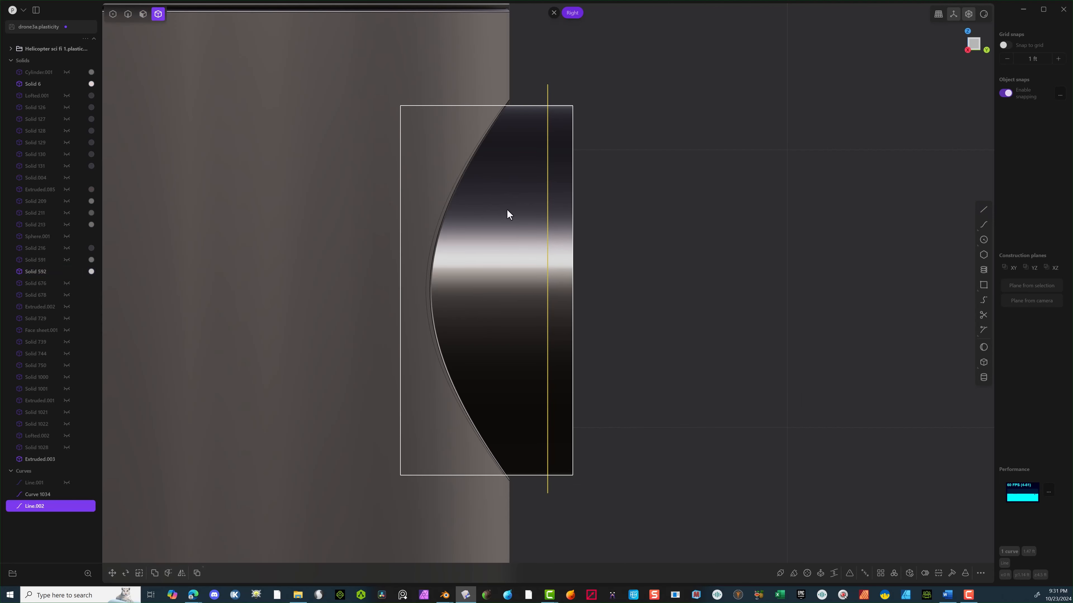
pyautogui.click(544, 103)
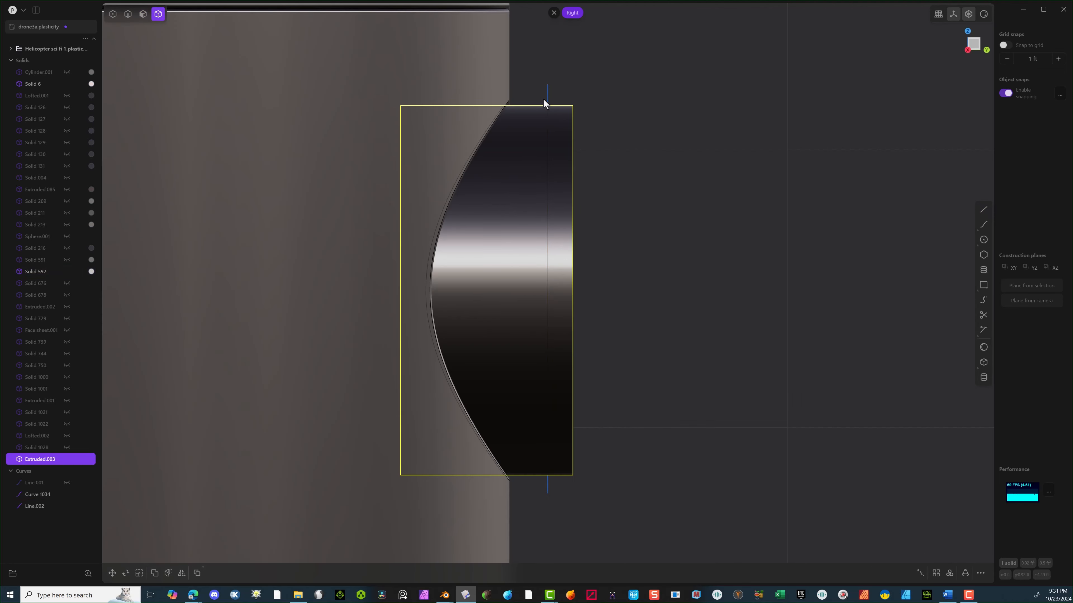
pyautogui.click(168, 573)
pyautogui.click(547, 113)
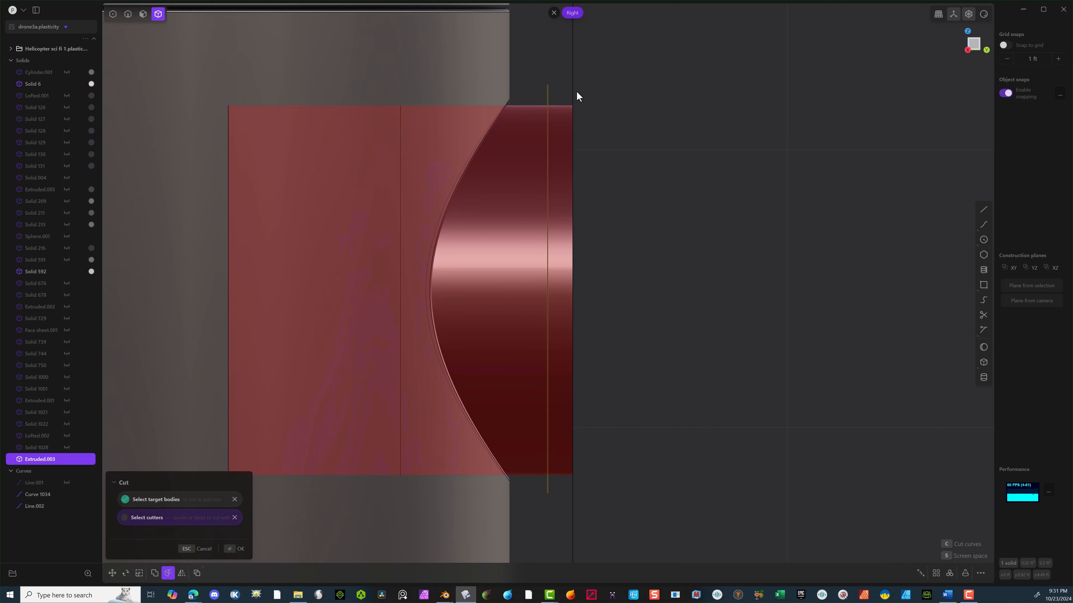
pyautogui.moveTo(569, 72); pyautogui.dragTo(535, 95)
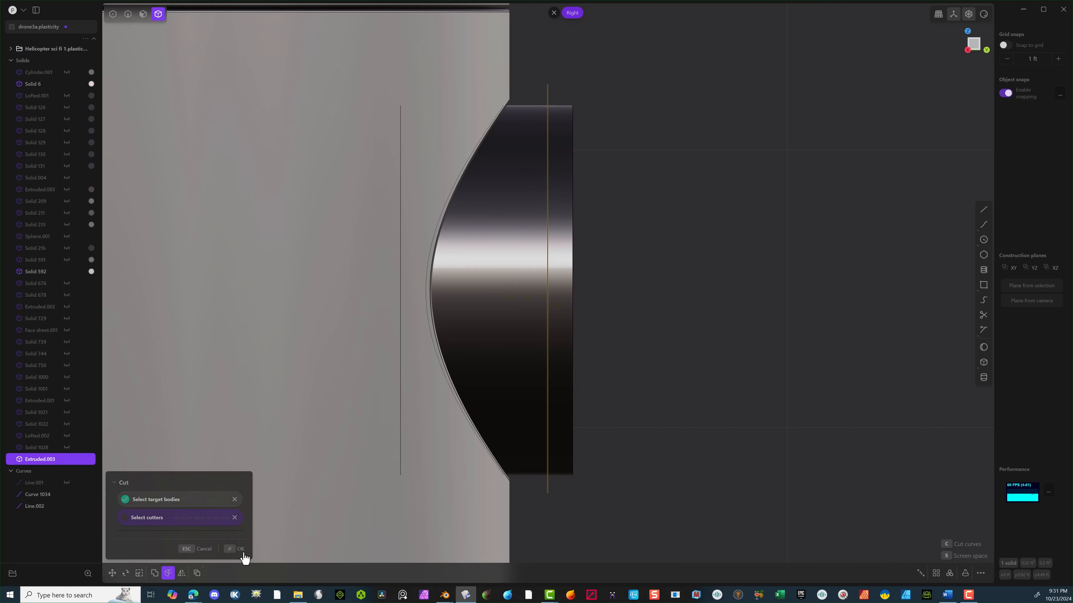
pyautogui.click(244, 553)
# Hide the thin outer slice of the split disc.
pyautogui.moveTo(550, 168); pyautogui.dragTo(529, 169, button='middle')
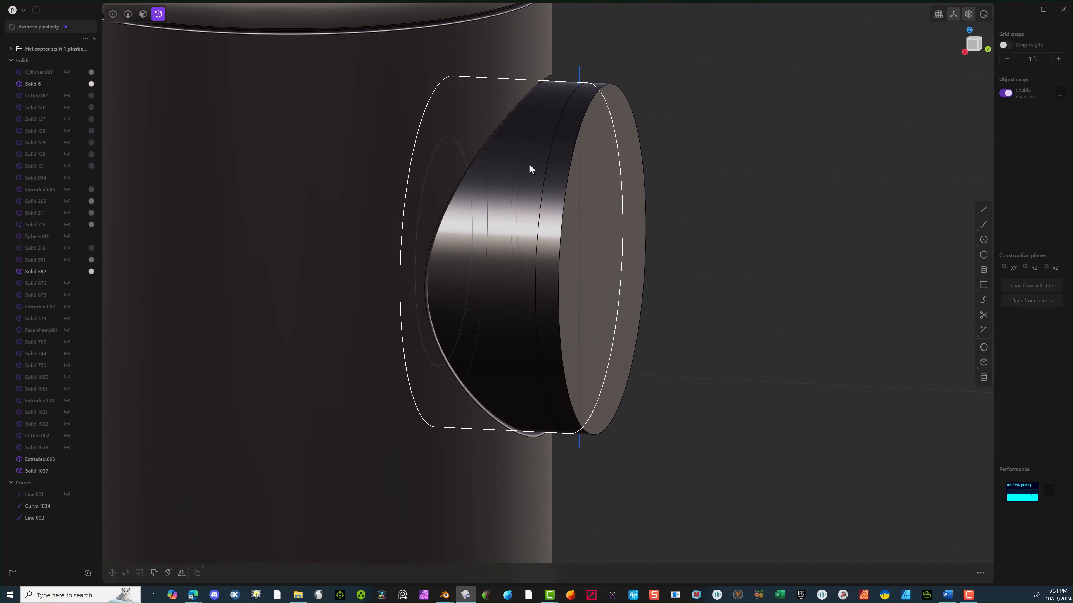
pyautogui.click(591, 98)
pyautogui.press('h')
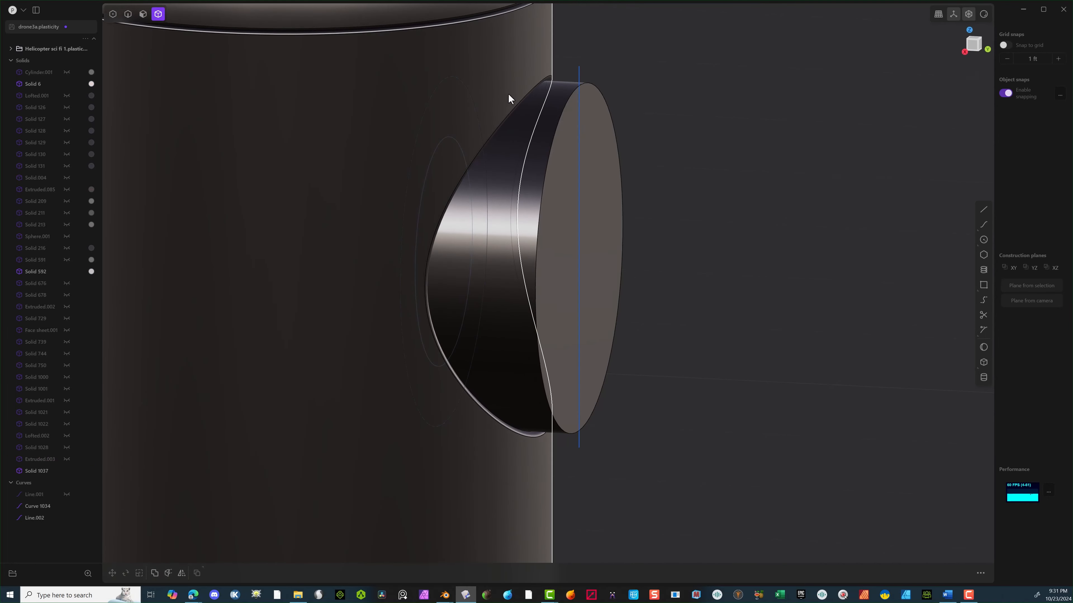
# Chamfer the outer circular edge of the remaining disc.
pyautogui.click(128, 14)
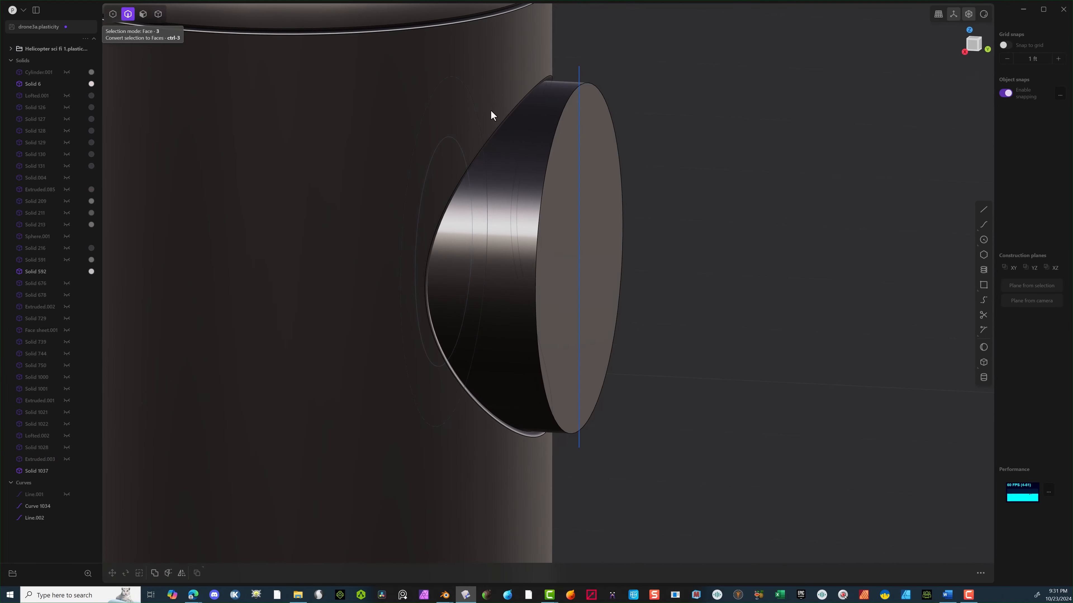
pyautogui.click(562, 112)
pyautogui.press('f')
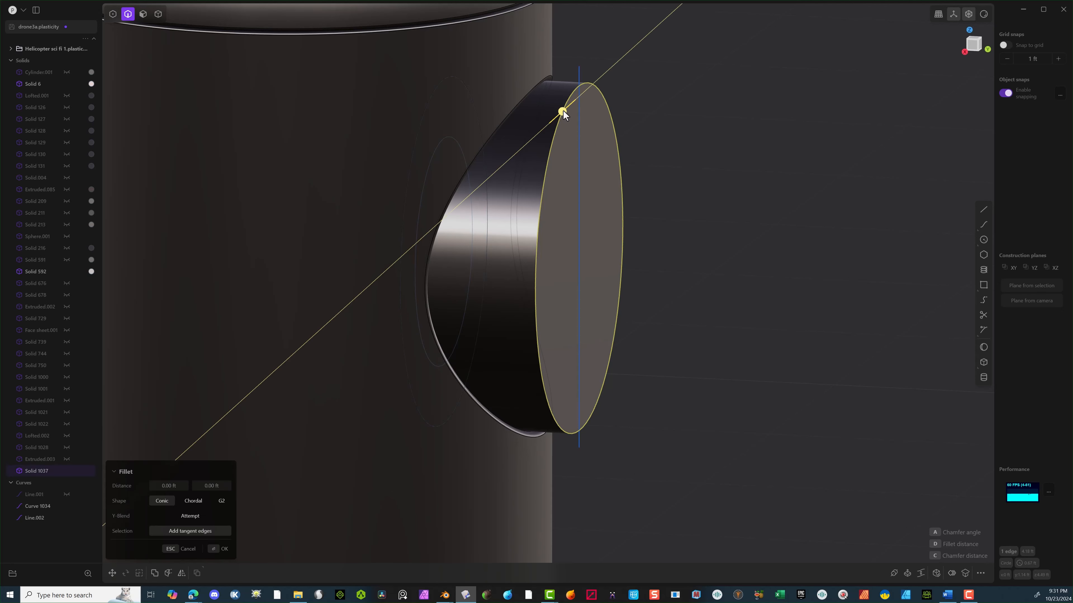
pyautogui.moveTo(563, 112); pyautogui.dragTo(544, 109)
pyautogui.click(216, 549)
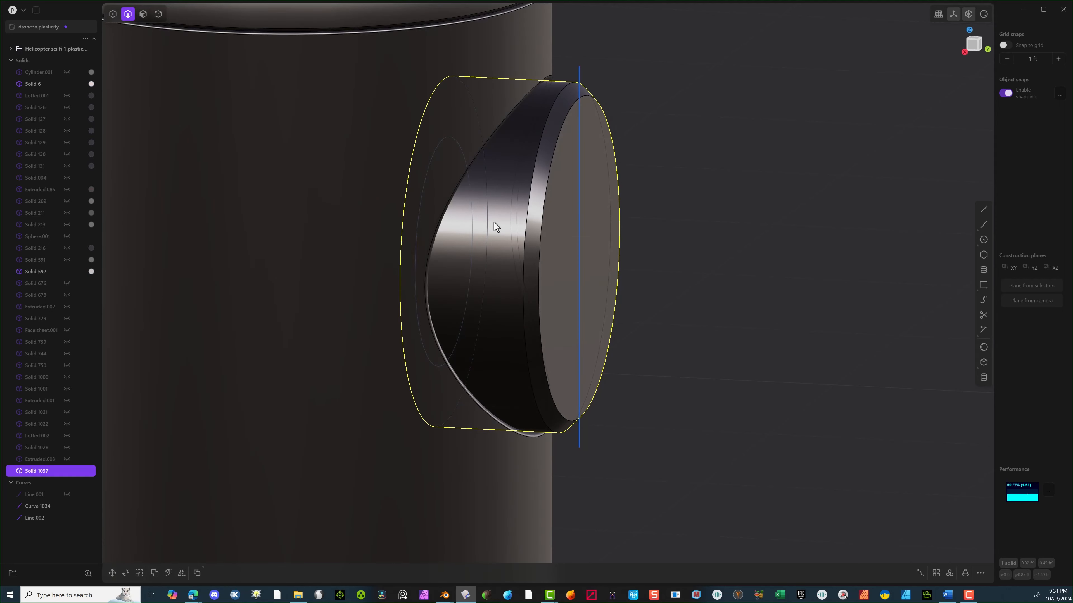
# Fillet both circular edges of the disc's chamfer with a radius of about 0.015 ft.
pyautogui.click(543, 125)
pyautogui.press('f')
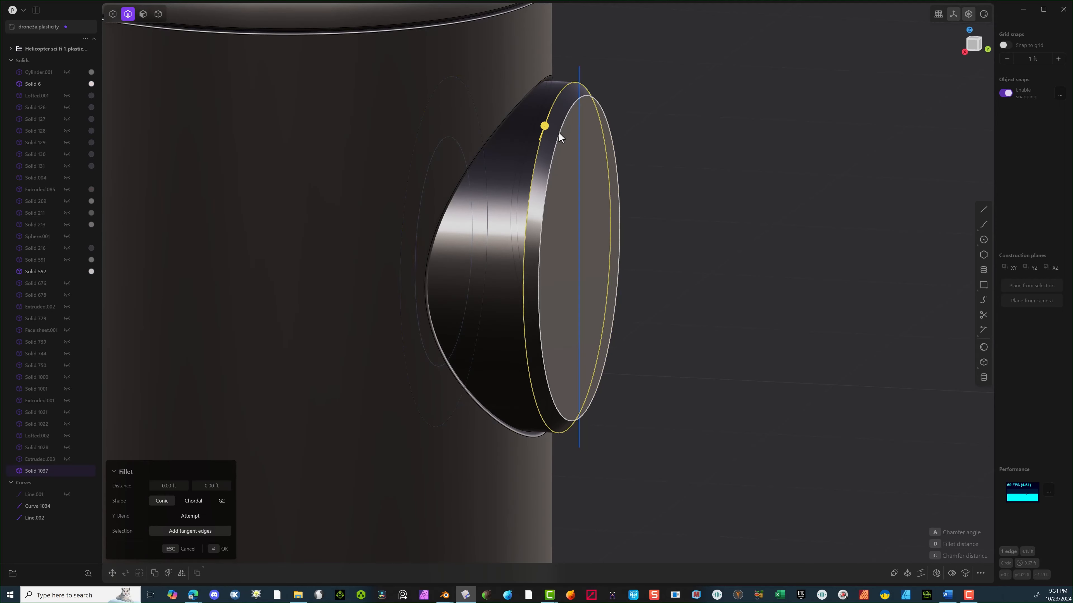
pyautogui.click(559, 133)
pyautogui.moveTo(561, 133); pyautogui.dragTo(566, 148)
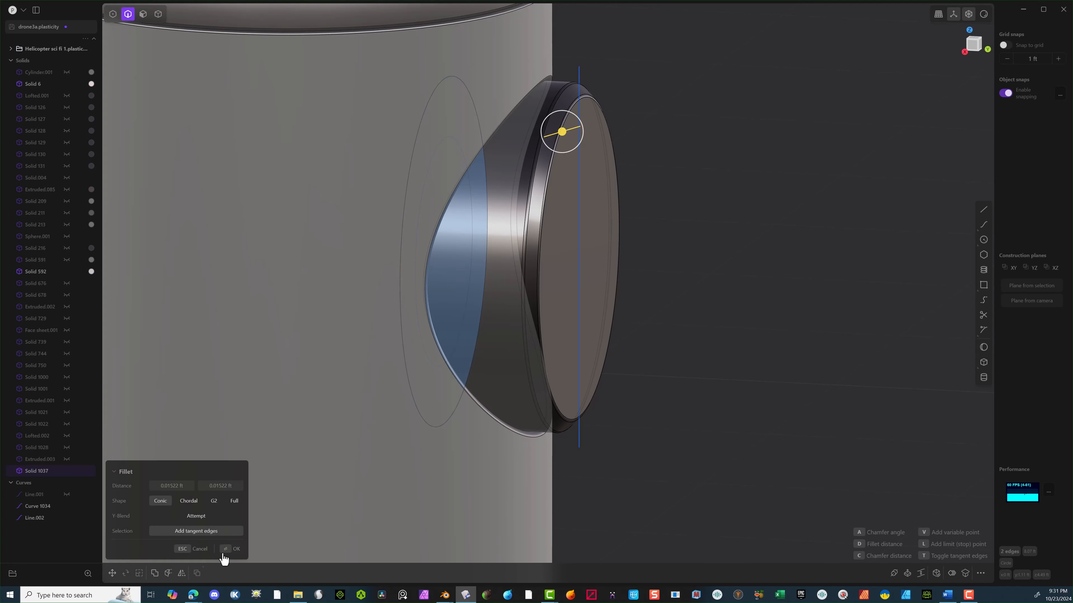
pyautogui.click(223, 551)
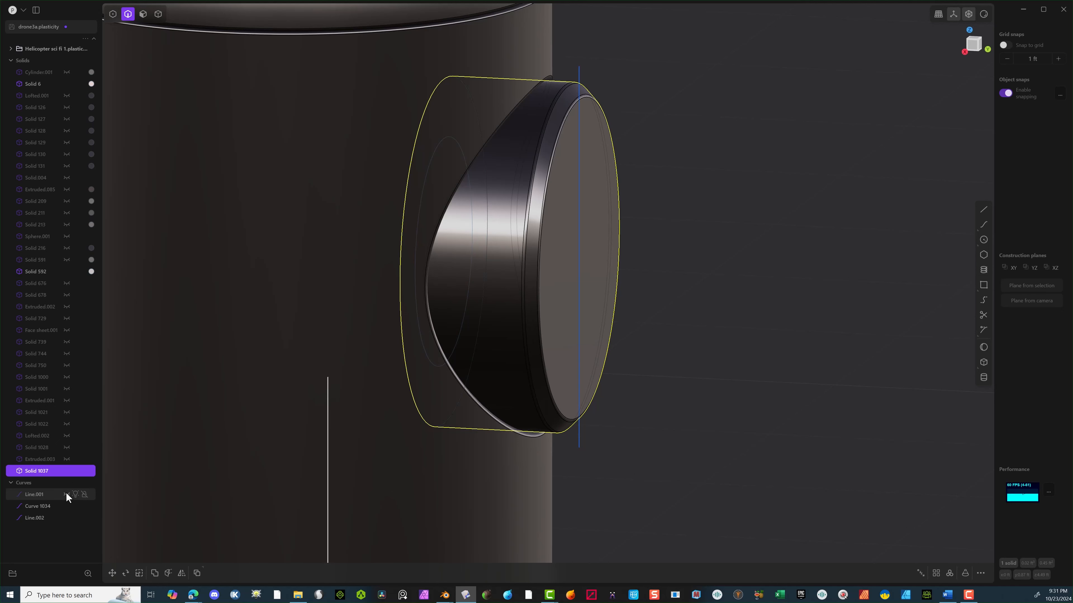
# Show the hidden outer slice of the disc again.
pyautogui.click(67, 460)
pyautogui.moveTo(614, 101); pyautogui.dragTo(568, 124, button='middle')
pyautogui.scroll(-1, 569, 121)
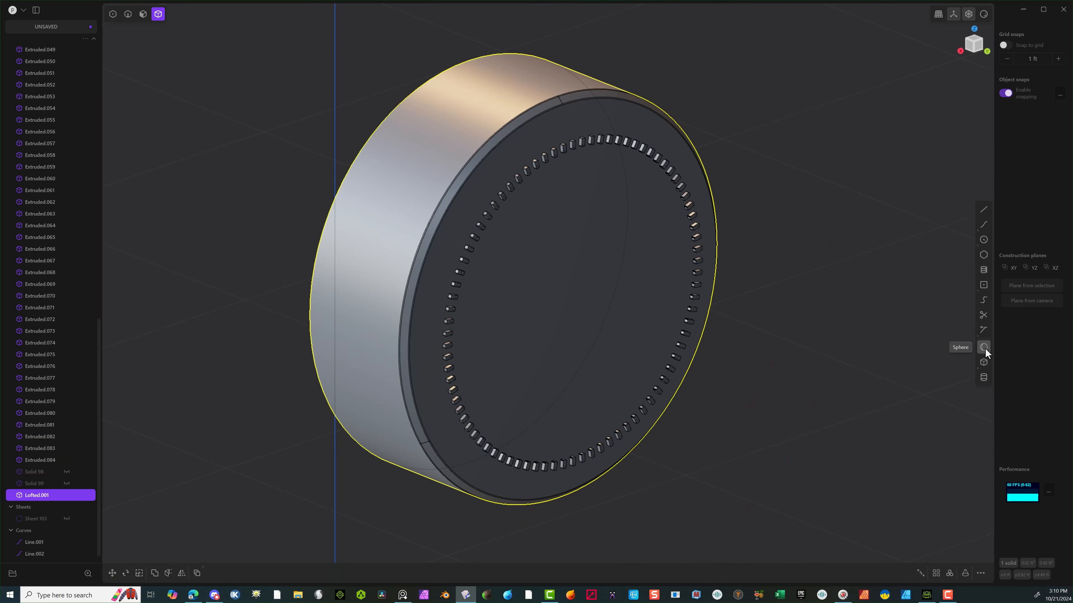
# In the back view, draw a circle about 0.1 ft across on the vertical centreline between the disc's rim and the block ring.
pyautogui.click(984, 239)
pyautogui.click(975, 45)
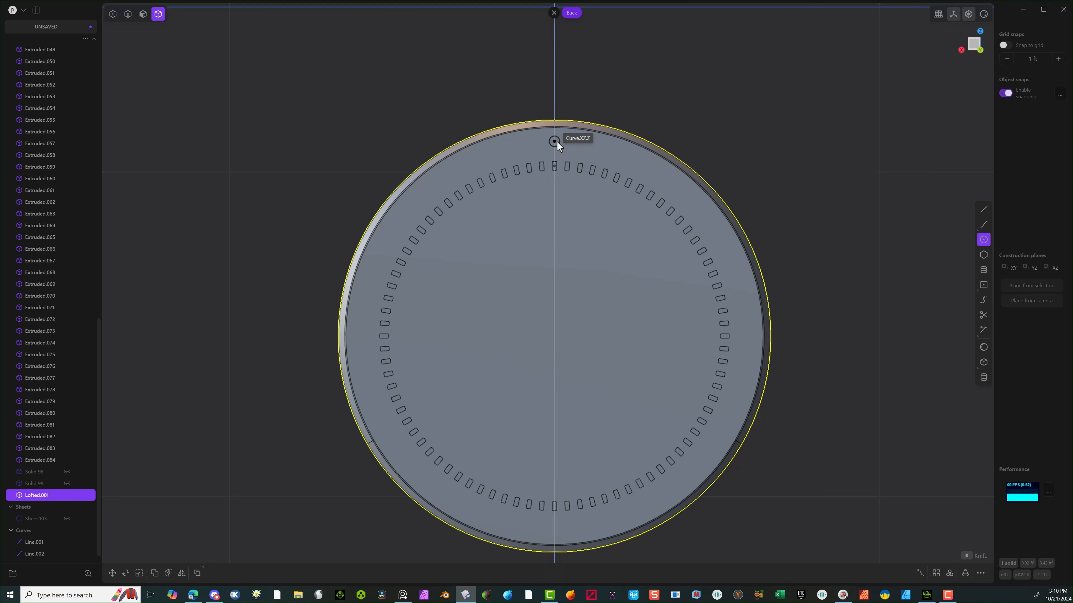
pyautogui.click(555, 141)
pyautogui.scroll(5, 557, 140)
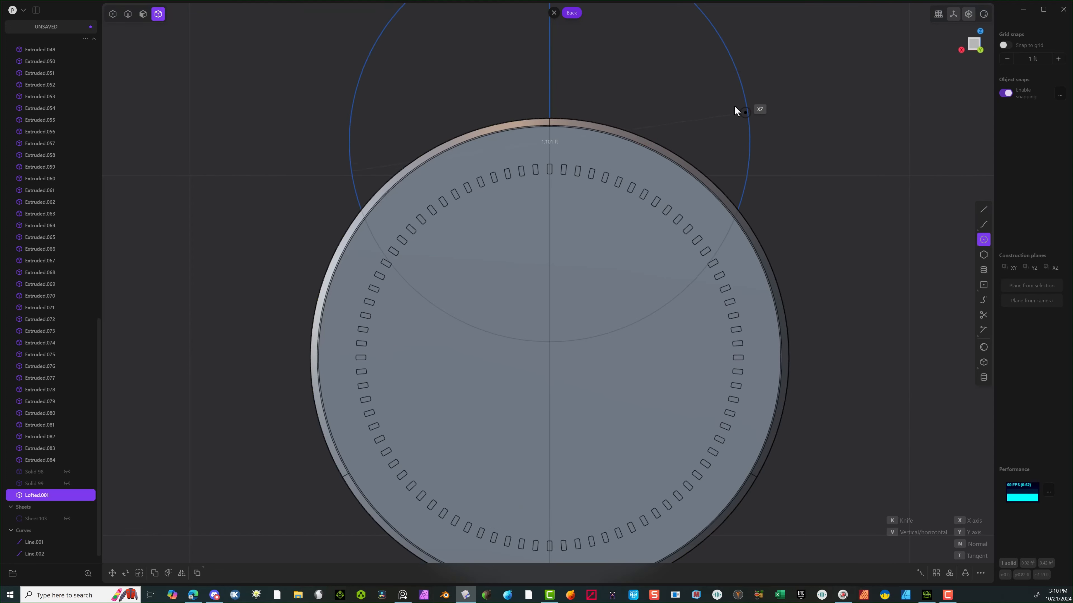
pyautogui.scroll(3, 600, 64)
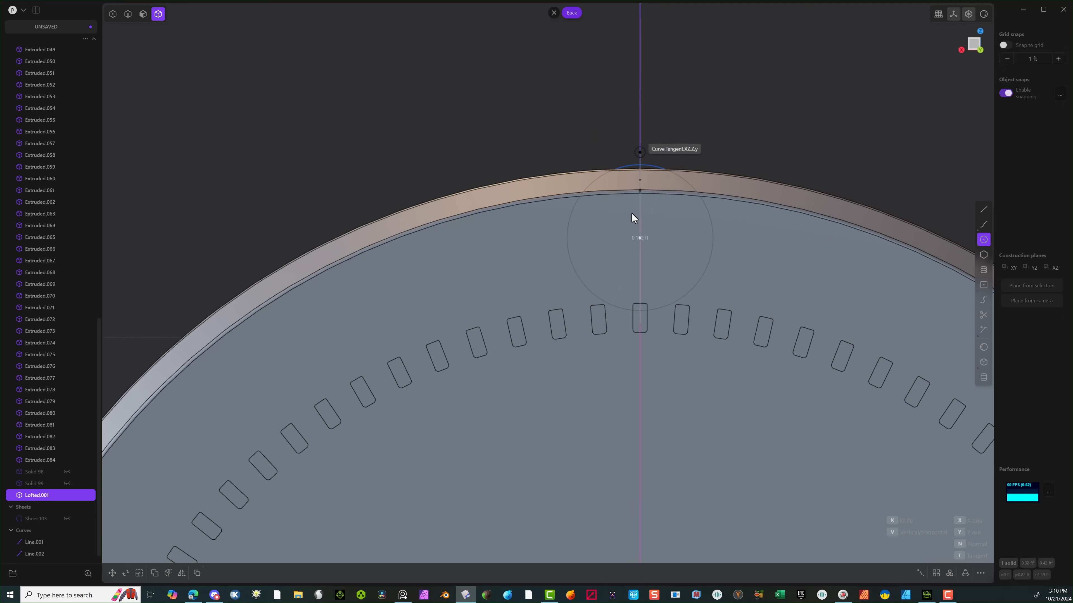
pyautogui.click(690, 246)
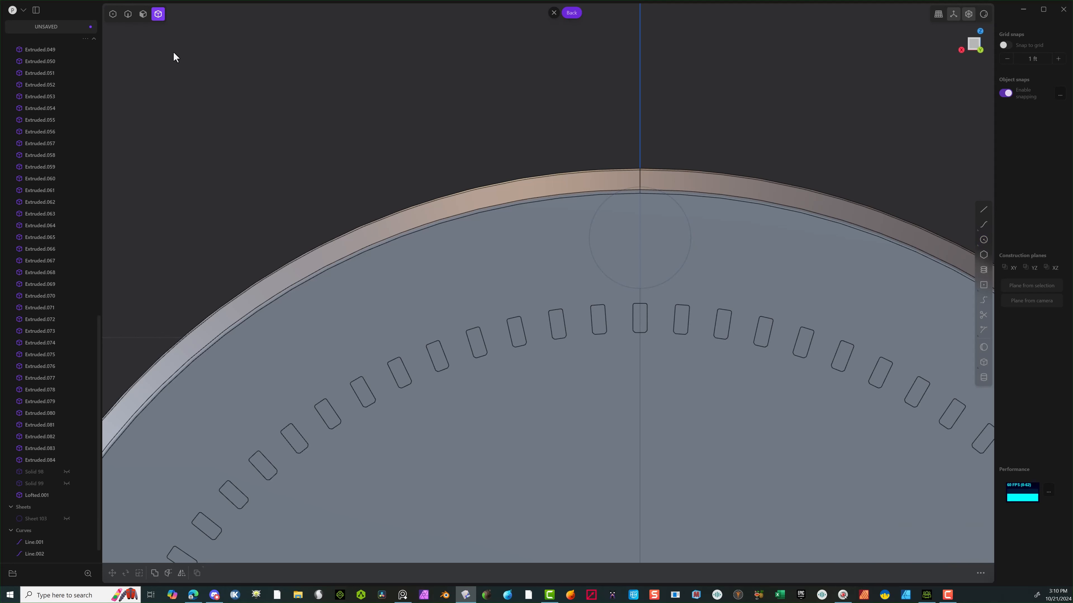
# Draw a horizontal line from the small circle's centre to its edge.
pyautogui.click(128, 17)
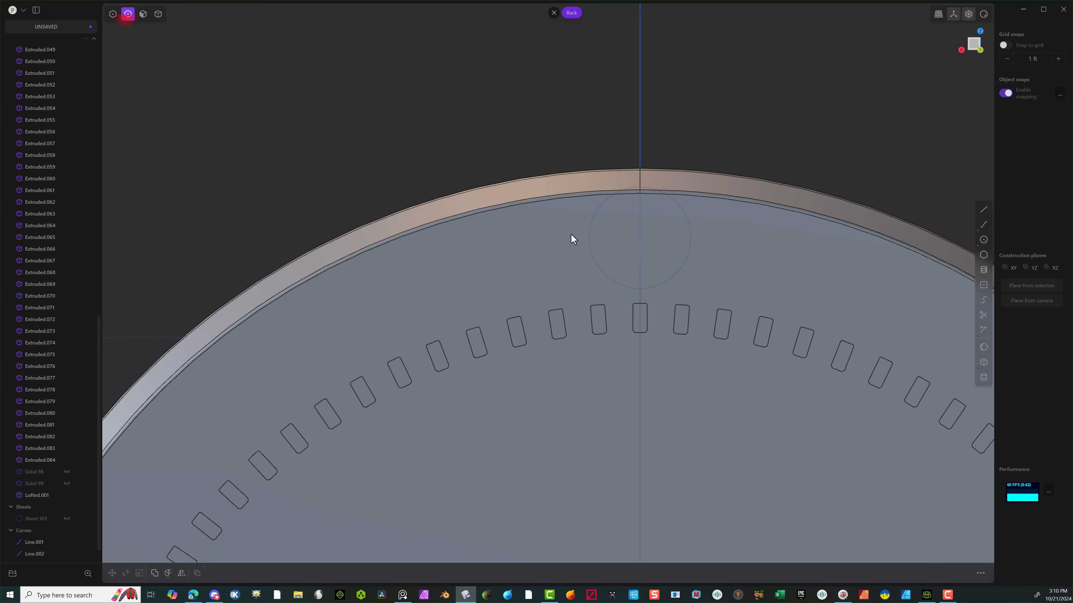
pyautogui.click(589, 244)
pyautogui.click(983, 209)
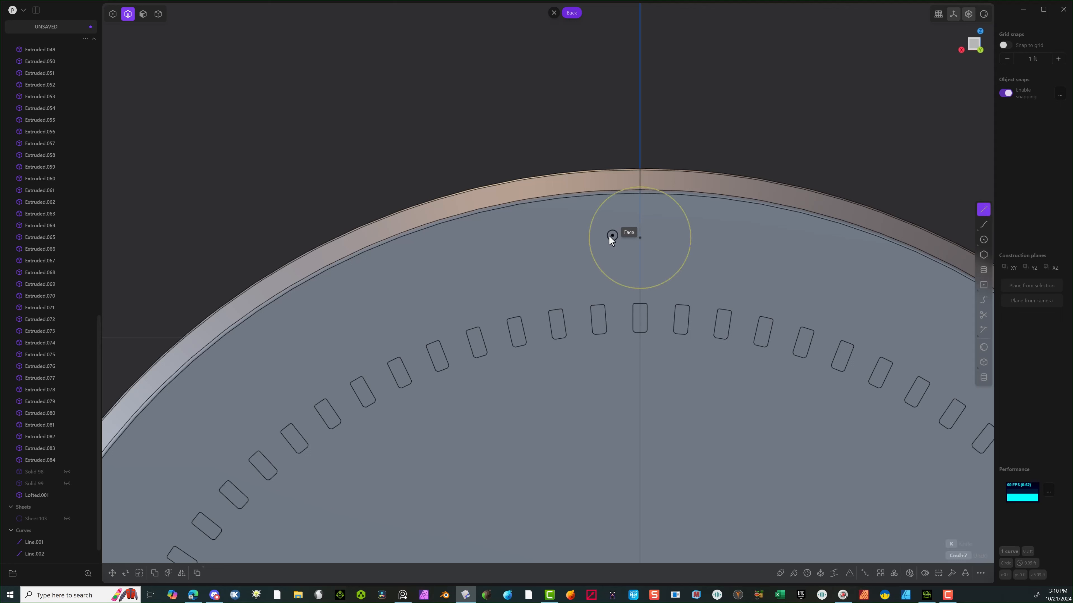
pyautogui.click(589, 240)
pyautogui.scroll(3, 676, 236)
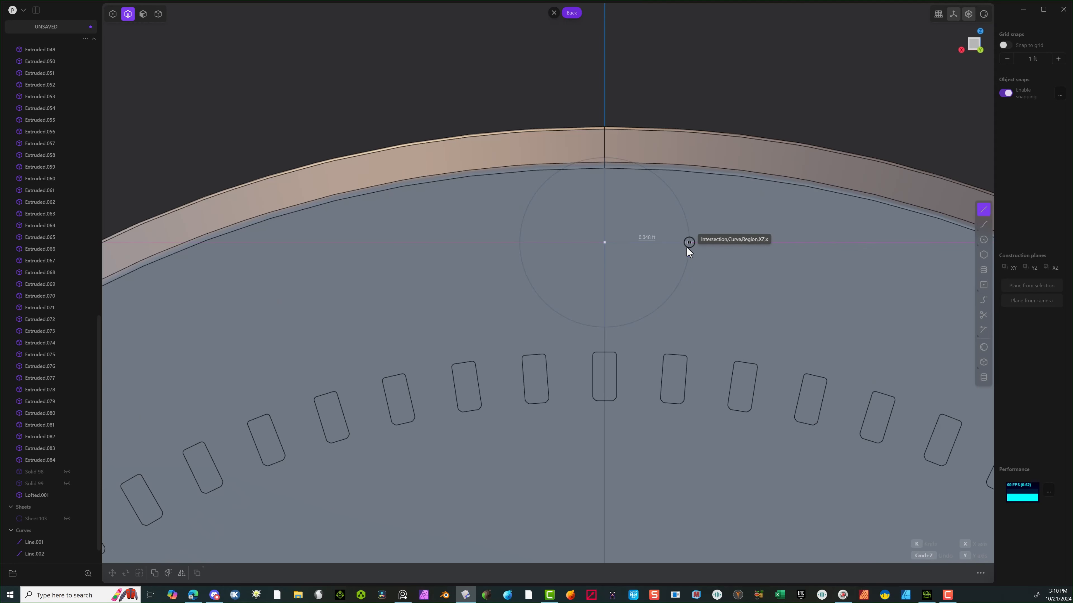
pyautogui.click(686, 246)
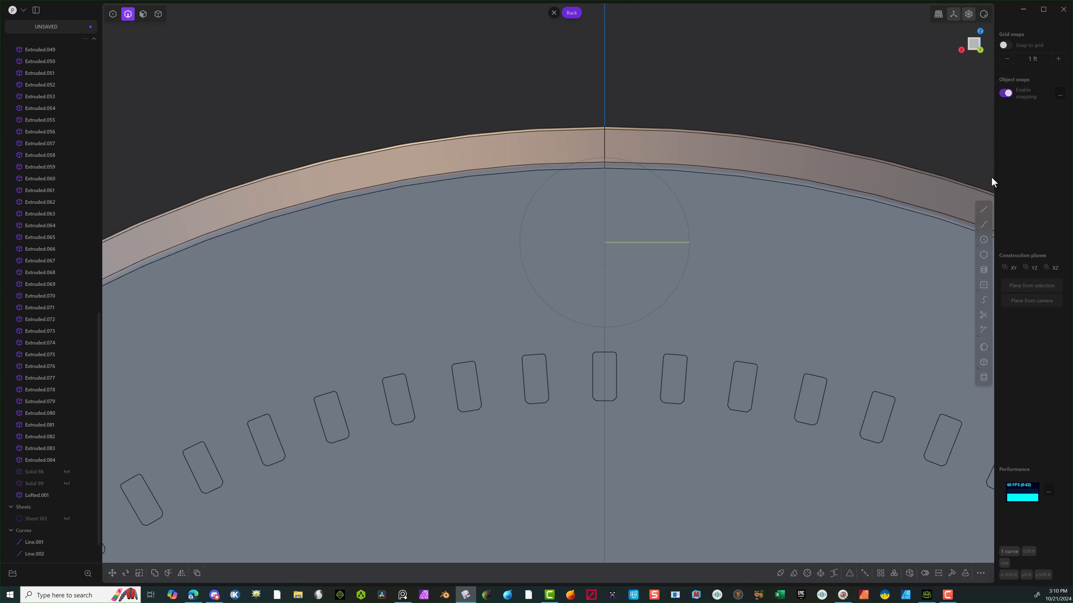
# Draw a horizontal line across the full diameter of the small circle.
pyautogui.click(984, 209)
pyautogui.click(686, 245)
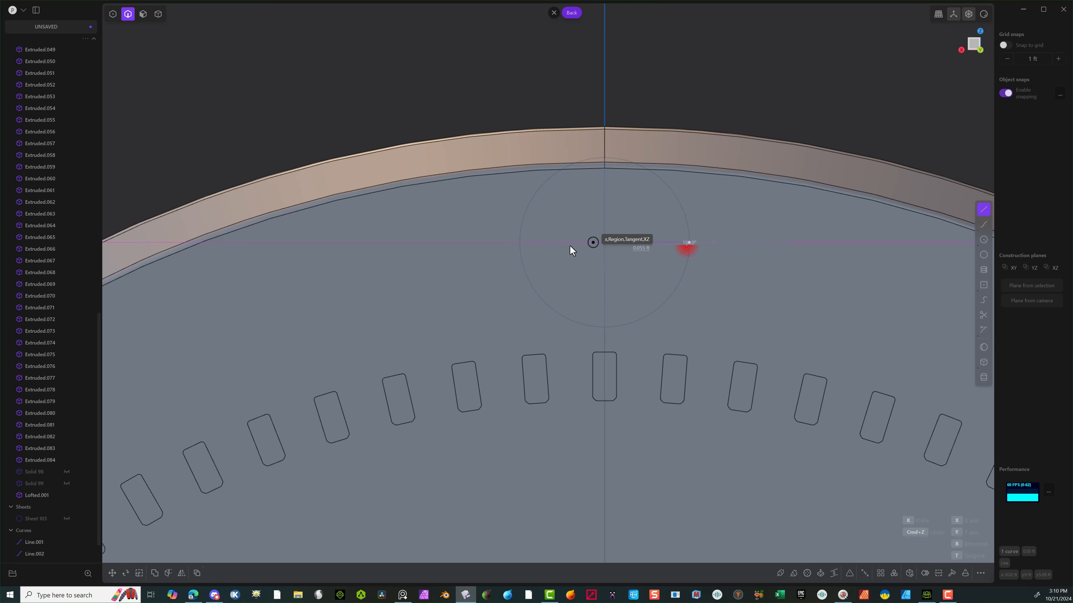
pyautogui.click(520, 243)
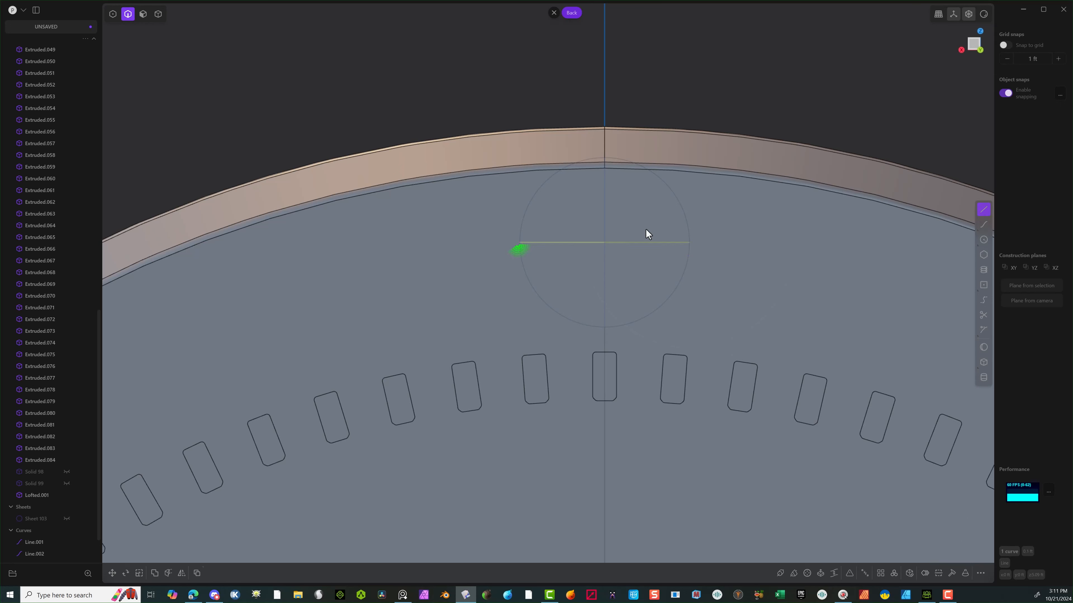
# Delete the vertical guide line that crosses the small circle.
pyautogui.click(679, 202)
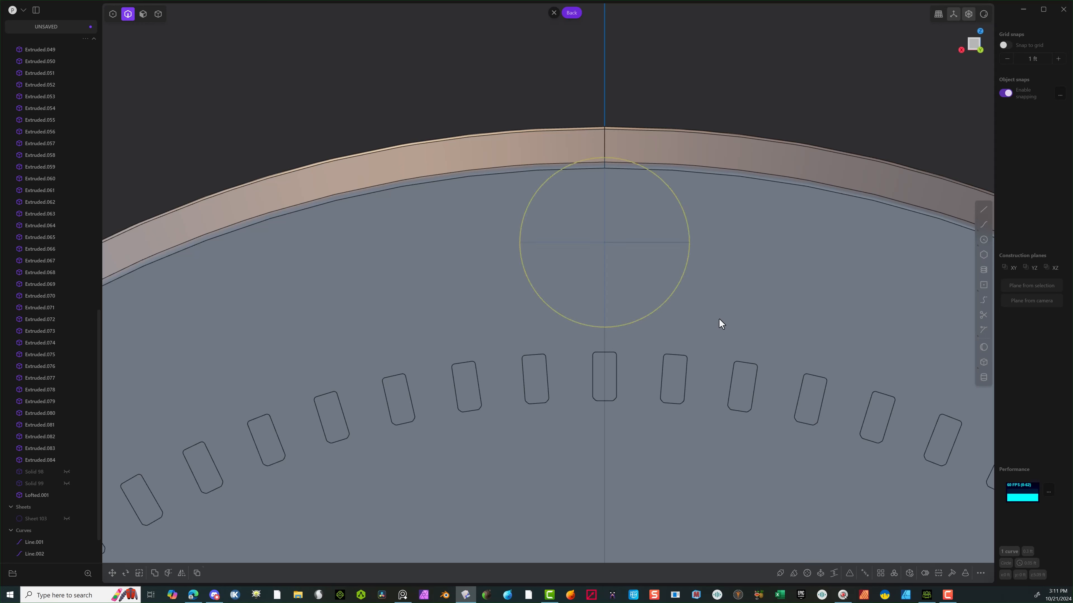
pyautogui.click(984, 316)
pyautogui.click(603, 216)
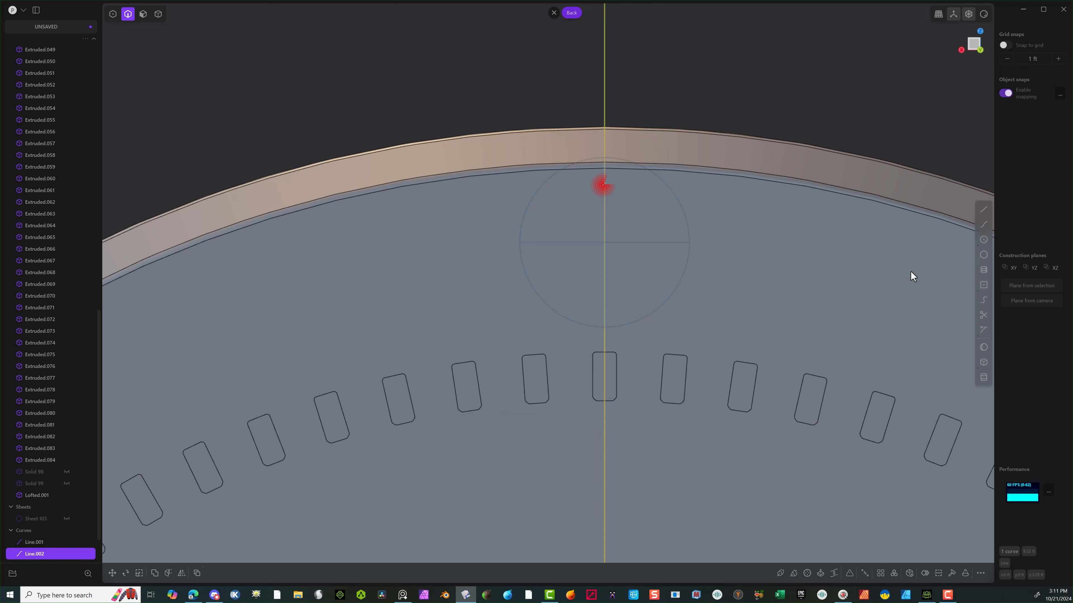
pyautogui.moveTo(696, 210); pyautogui.dragTo(578, 263, button='middle')
pyautogui.scroll(-3, 579, 279)
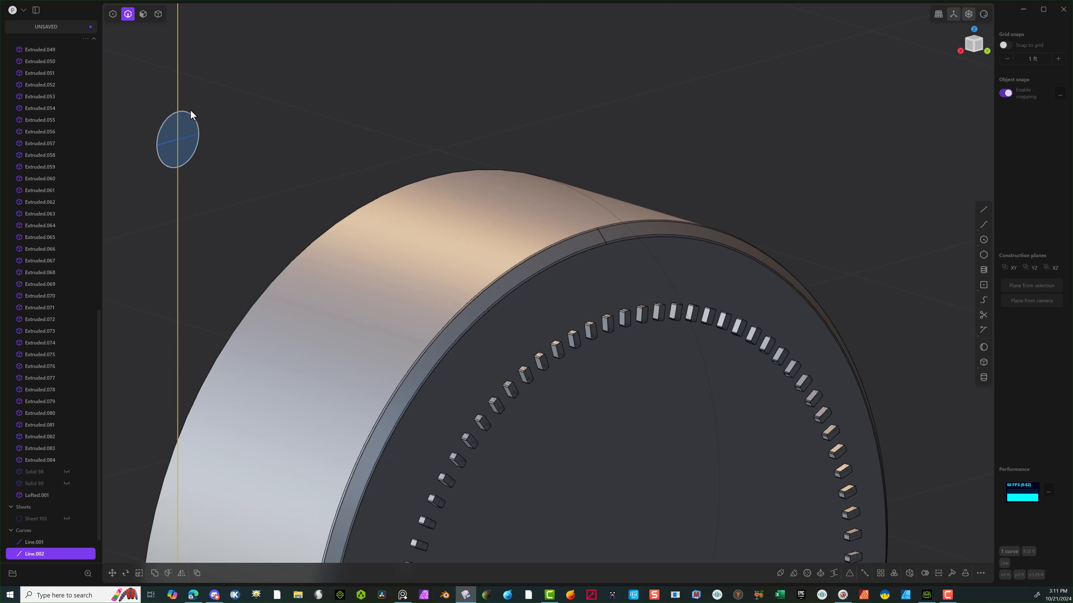
pyautogui.scroll(2, 210, 104)
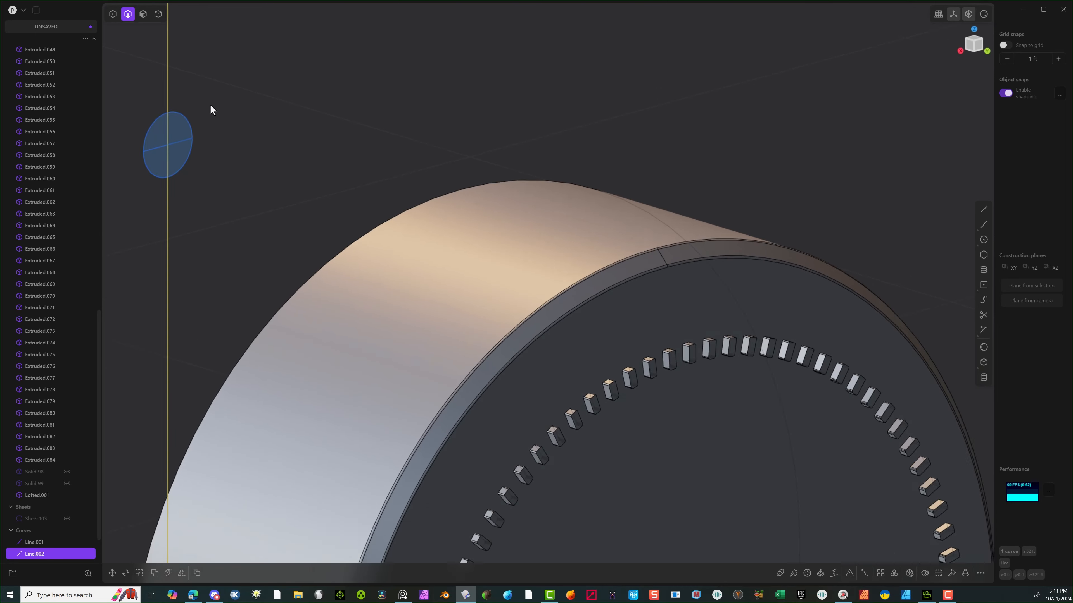
pyautogui.moveTo(210, 104); pyautogui.dragTo(107, 121, button='middle')
pyautogui.scroll(8, 188, 115)
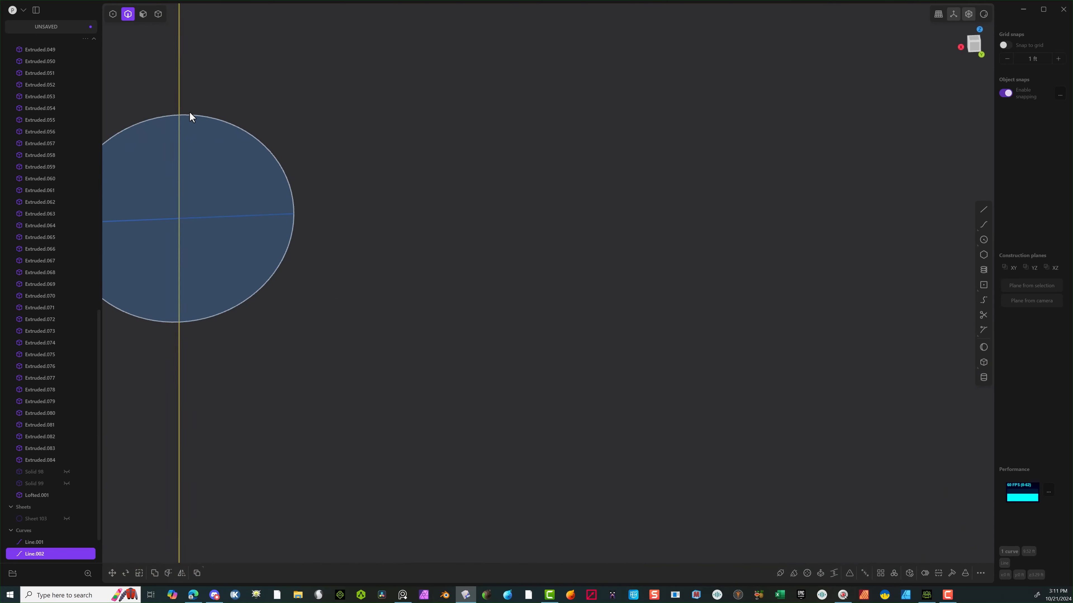
pyautogui.keyDown('shift'); pyautogui.moveTo(726, 128); pyautogui.dragTo(941, 136, button='middle'); pyautogui.keyUp('shift')
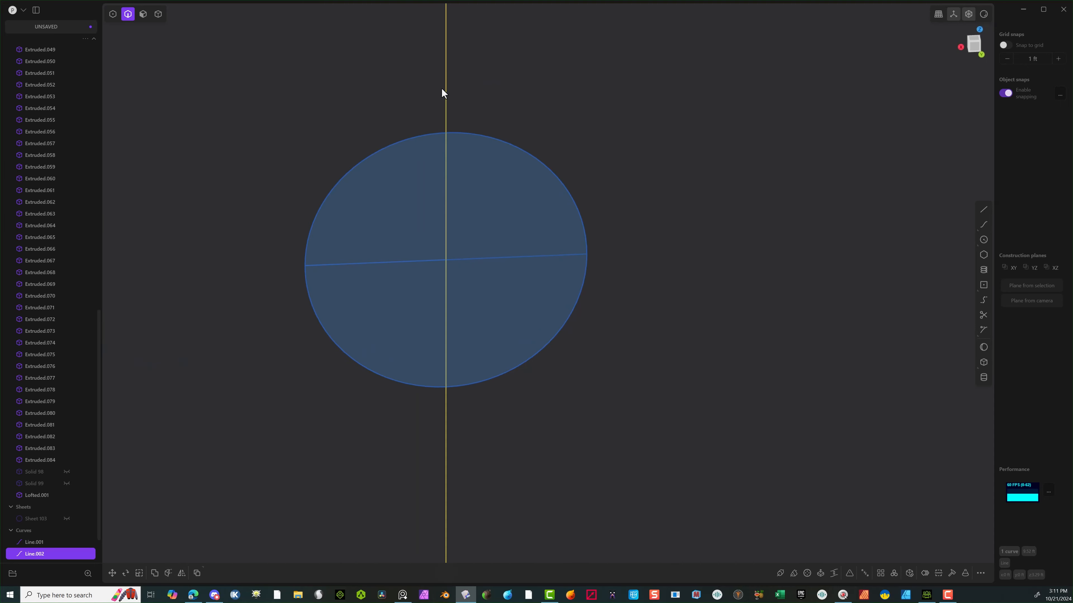
pyautogui.press('Delete')
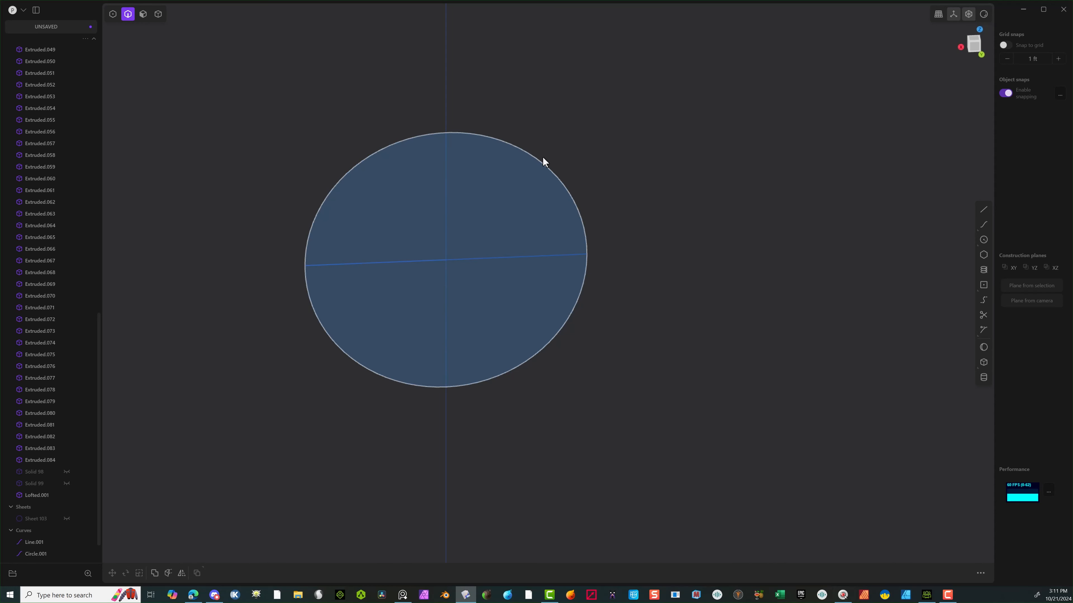
# Trim away the upper arc of the small circle above its diameter line.
pyautogui.click(983, 315)
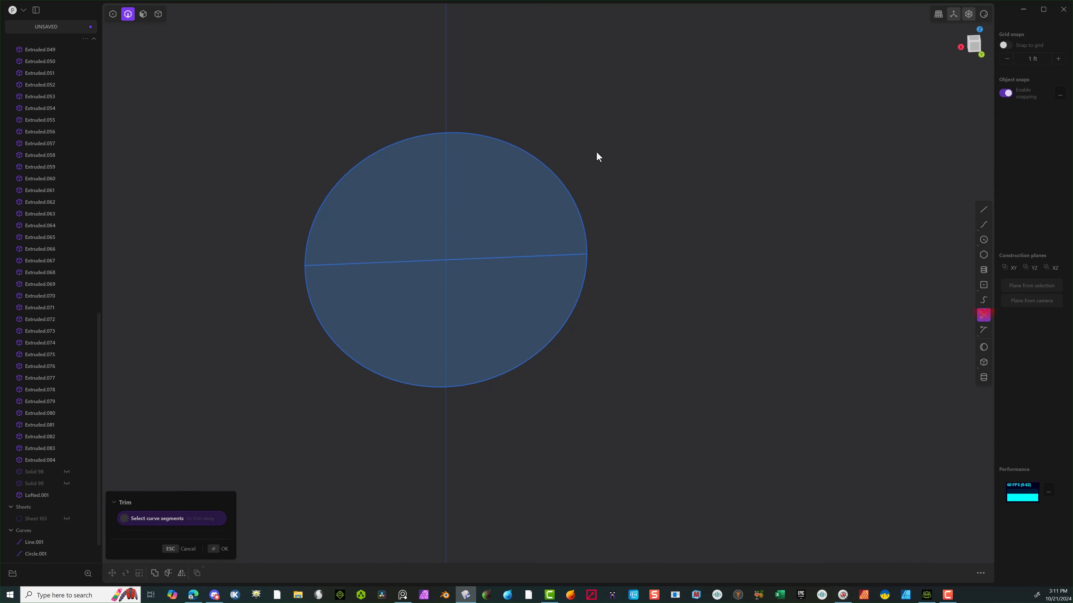
pyautogui.click(552, 186)
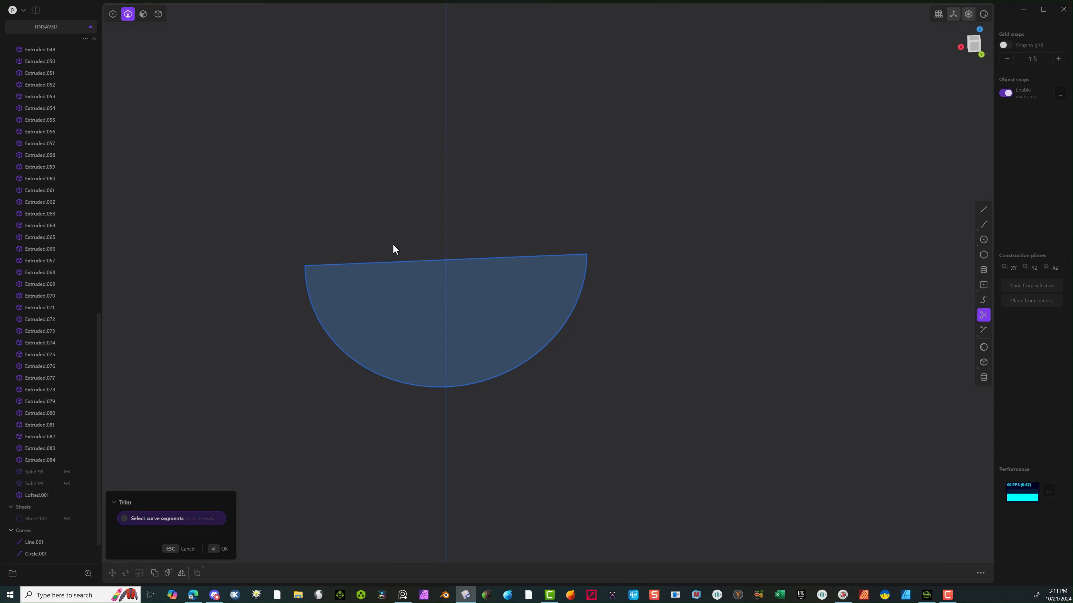
pyautogui.click(215, 549)
# In the back view, extrude the half-circle's diameter line about 0.13 ft upward into a flat sheet extending past the disc's rim.
pyautogui.click(409, 262)
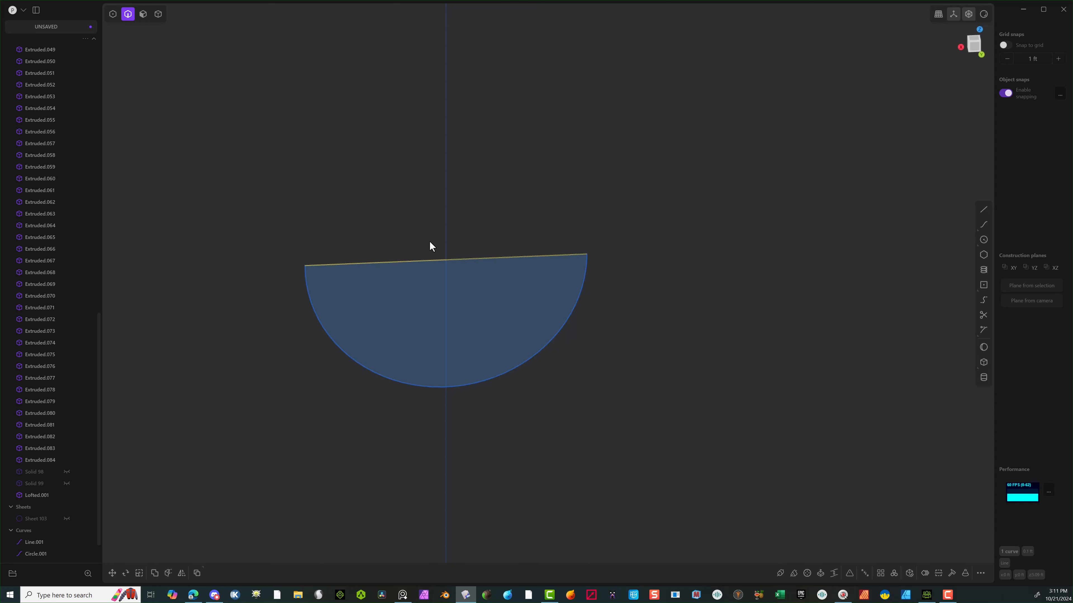
pyautogui.press('e')
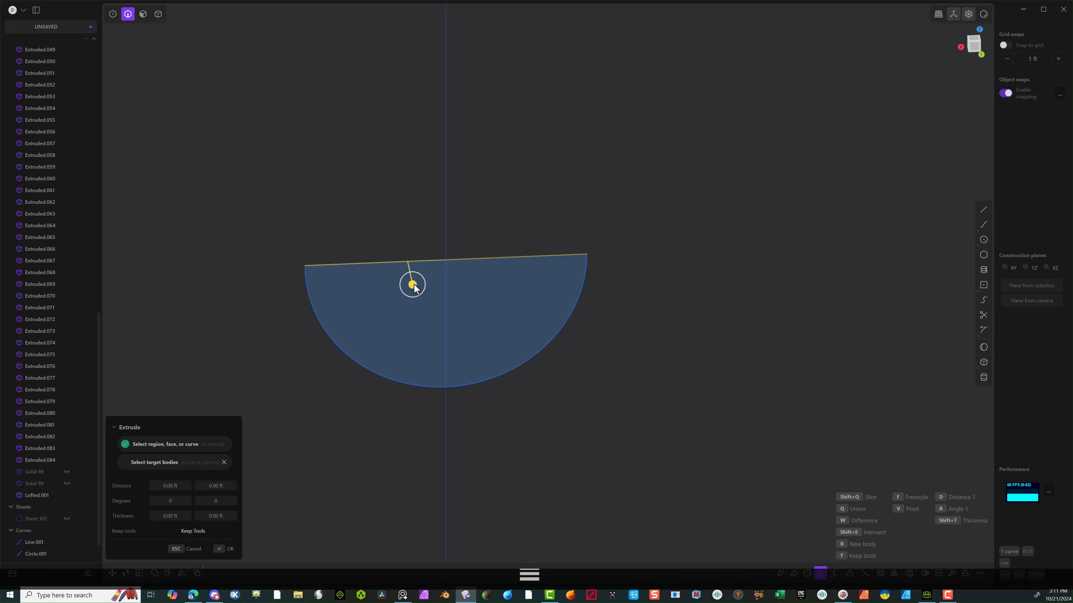
pyautogui.click(974, 52)
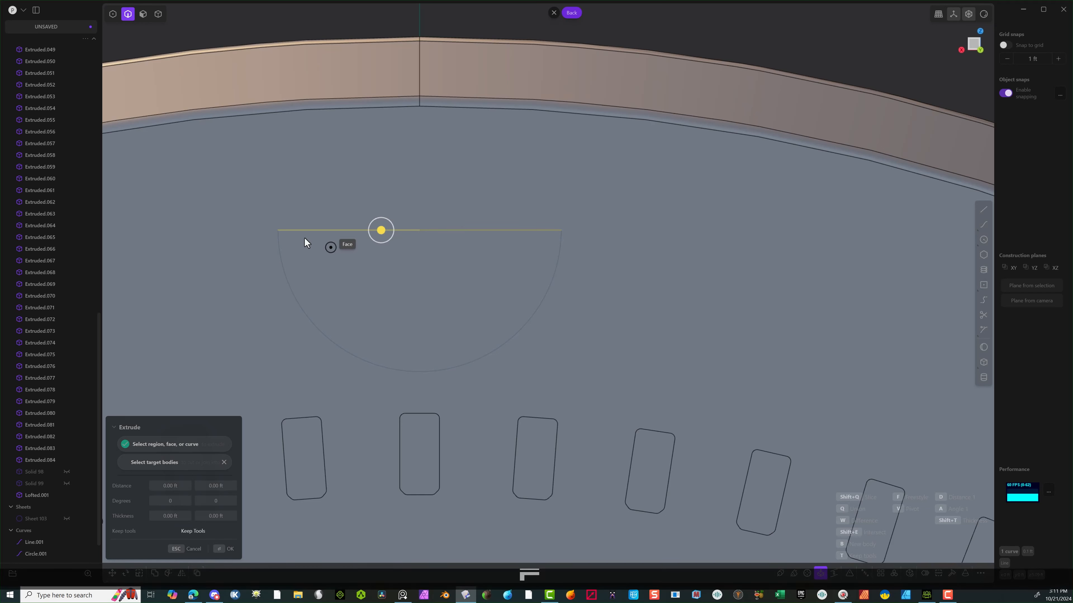
pyautogui.moveTo(277, 233); pyautogui.dragTo(276, 8)
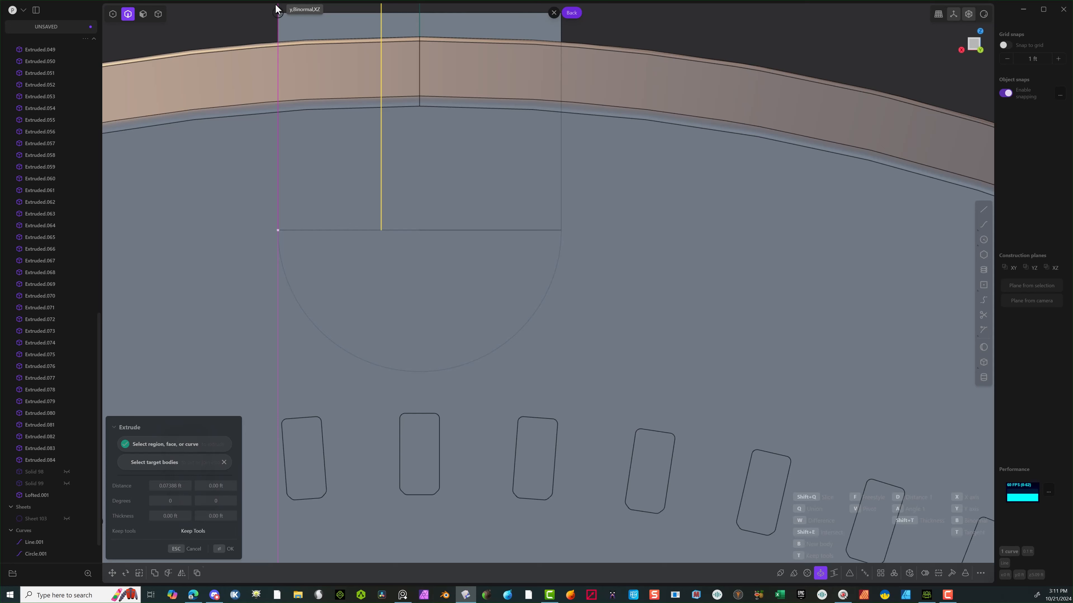
pyautogui.scroll(-2, 379, 96)
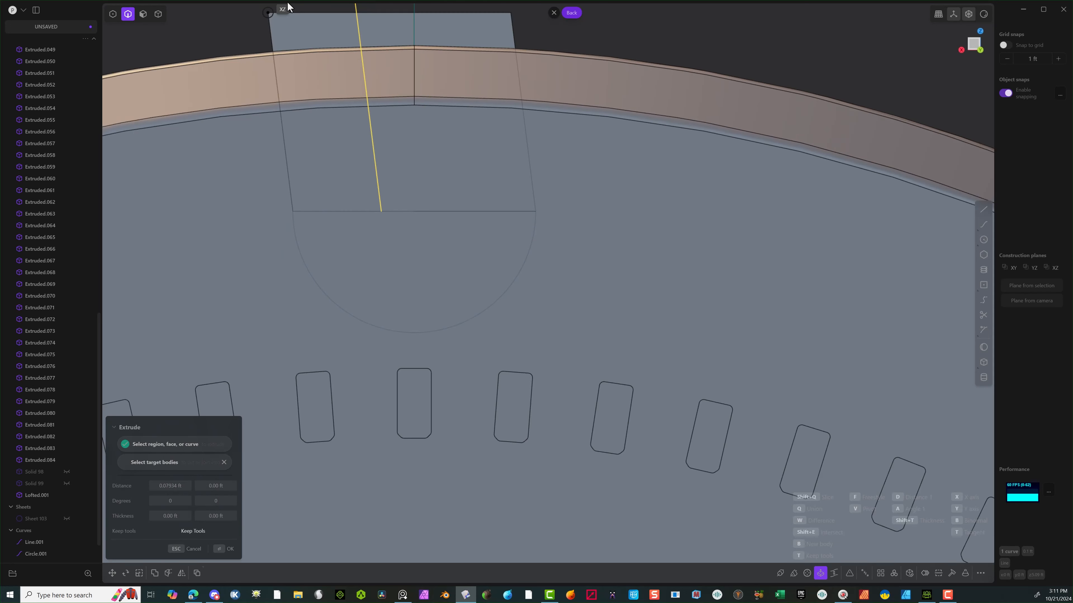
pyautogui.keyDown('shift'); pyautogui.moveTo(373, 128); pyautogui.dragTo(389, 394, button='middle'); pyautogui.keyUp('shift')
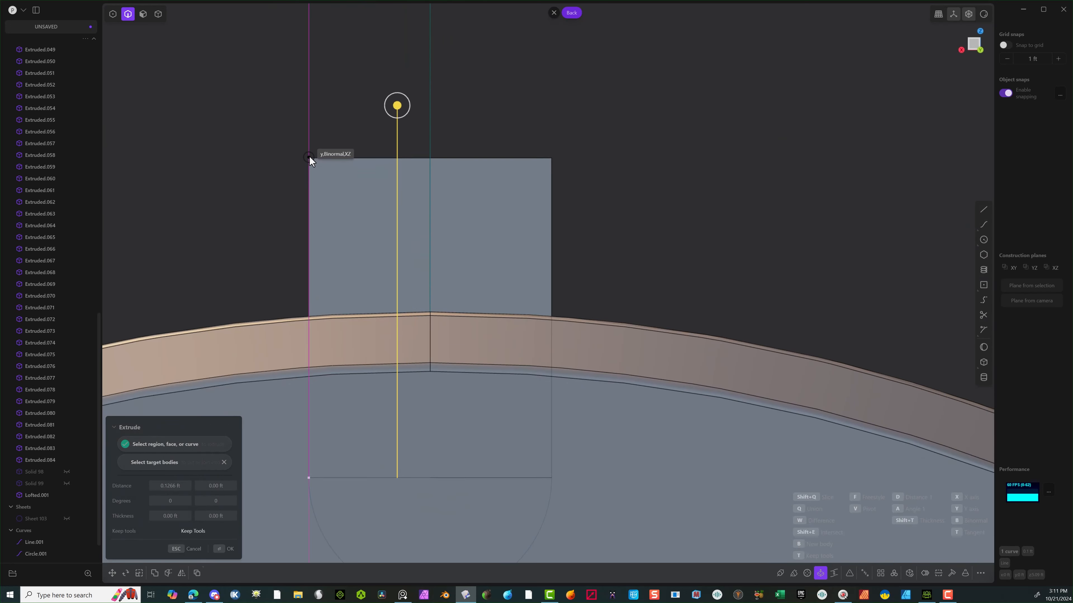
pyautogui.click(308, 152)
pyautogui.scroll(-3, 414, 312)
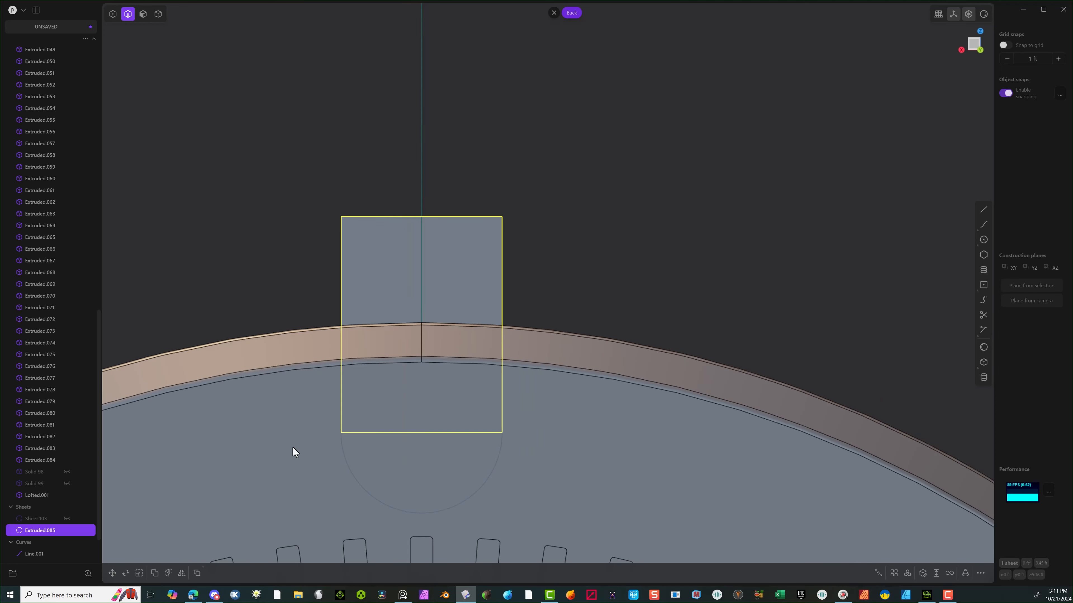
# Draw a line along each vertical edge of the sheet, between the half-circle's ends and the sheet's upper corners.
pyautogui.moveTo(229, 126); pyautogui.dragTo(268, 145, button='middle')
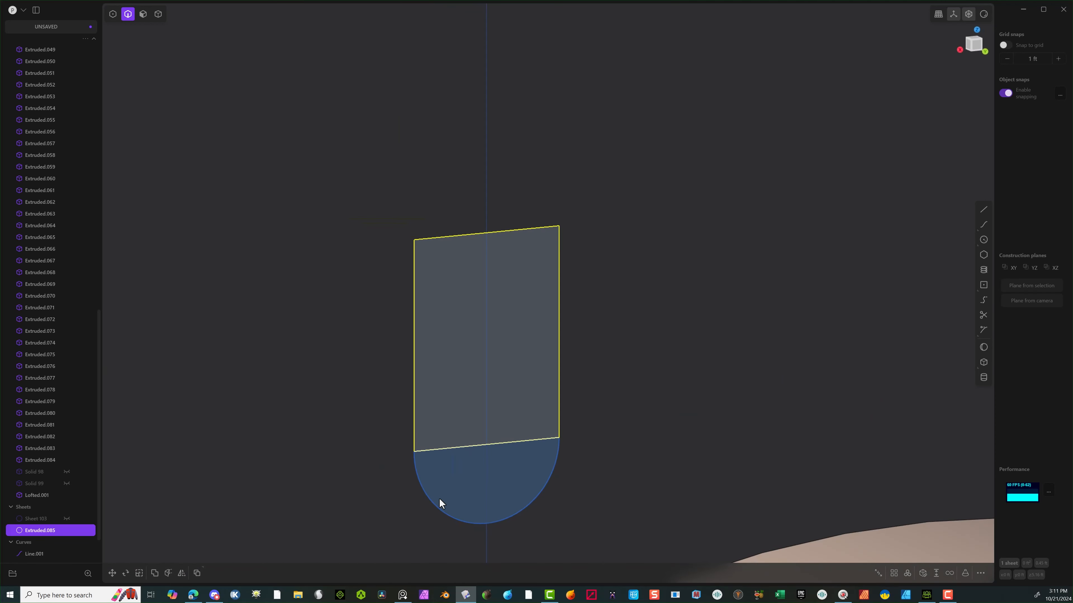
pyautogui.click(360, 506)
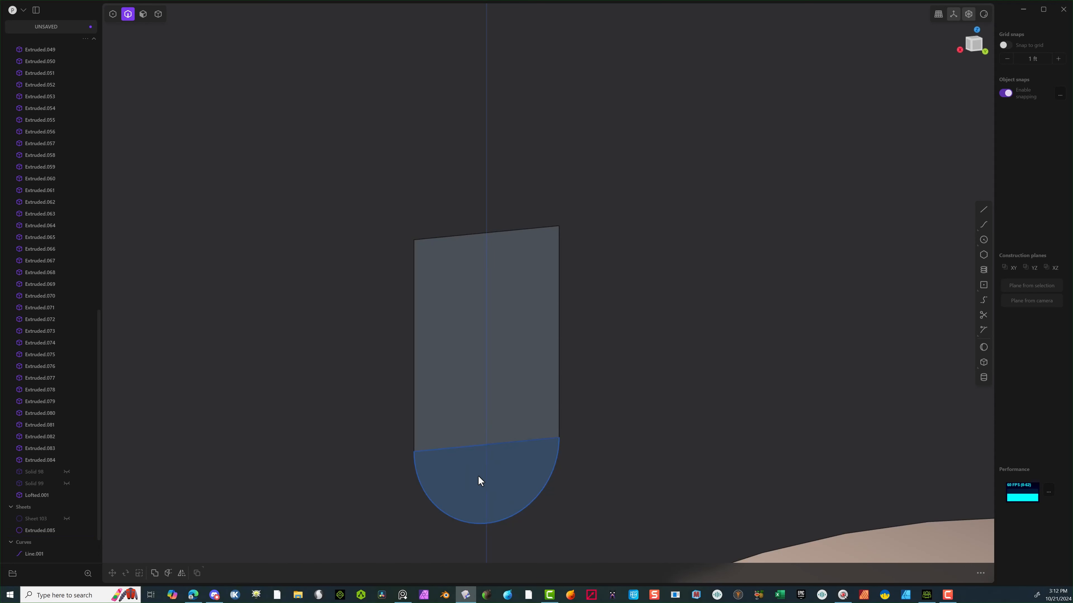
pyautogui.click(437, 242)
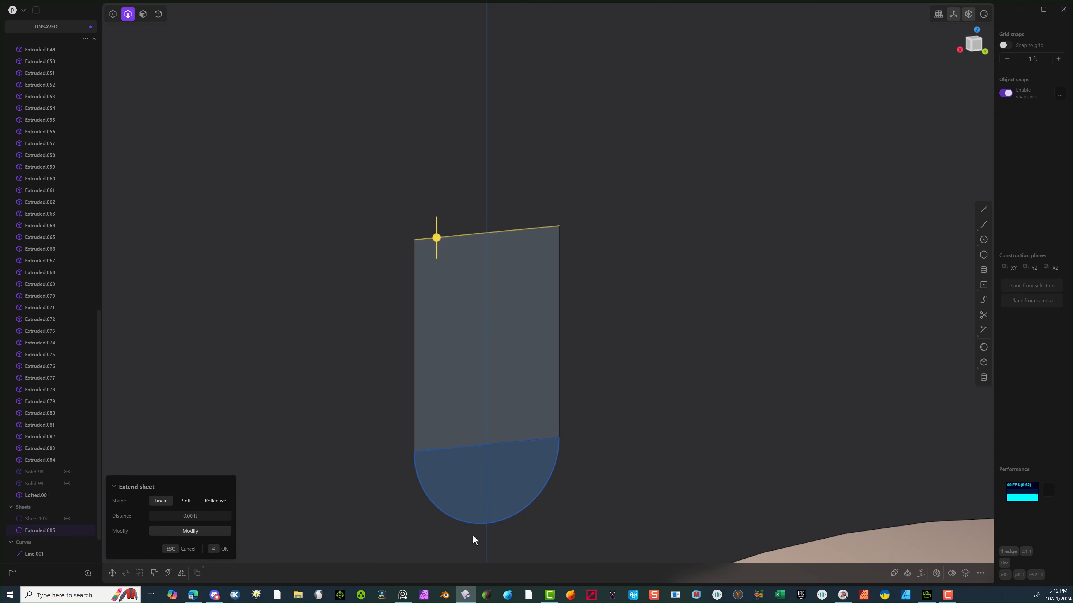
pyautogui.click(984, 210)
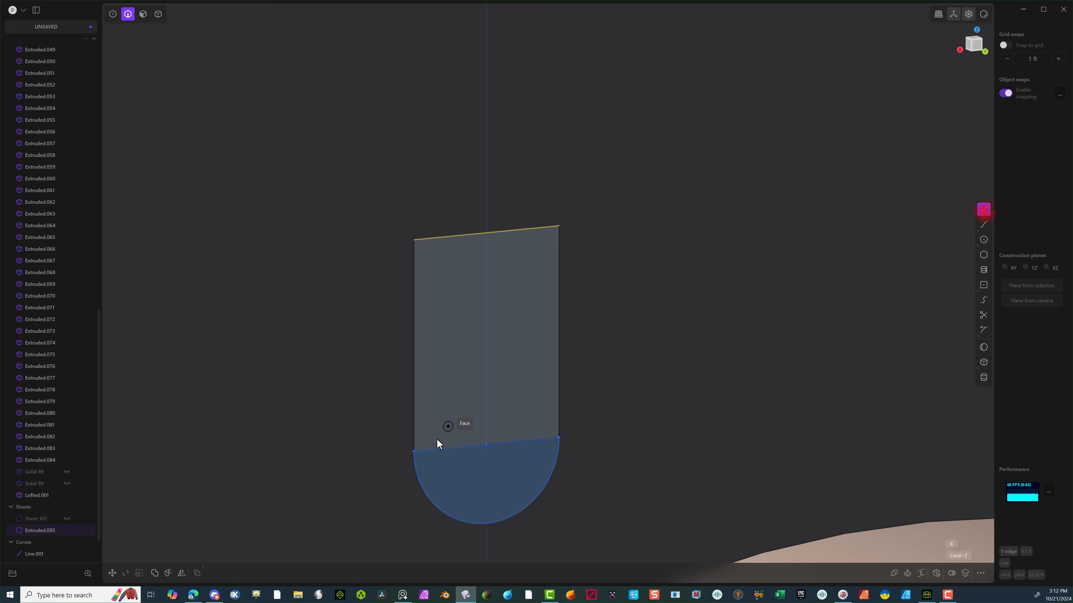
pyautogui.click(414, 451)
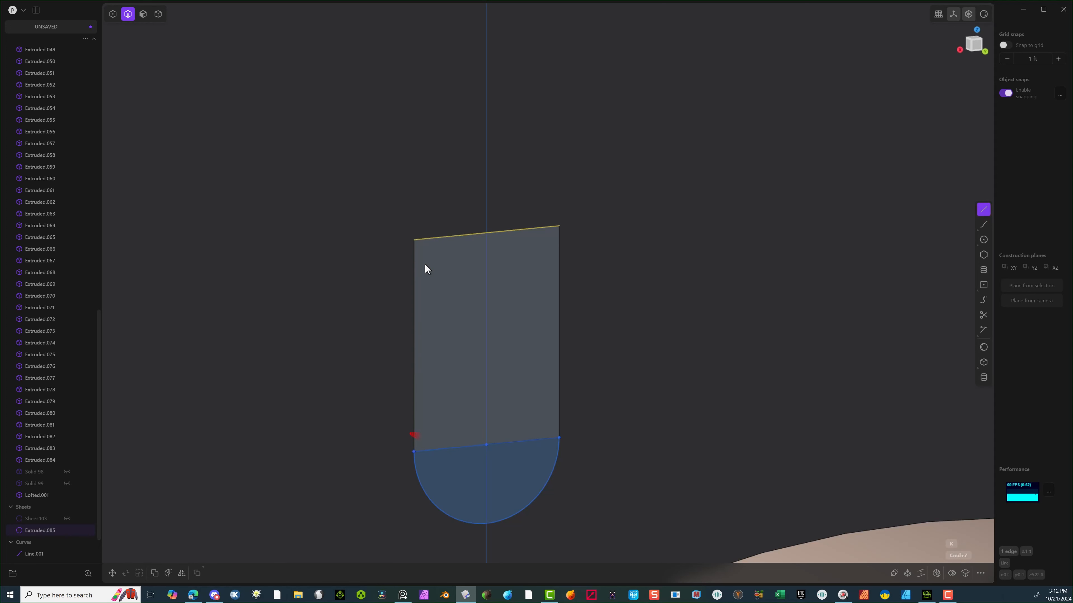
pyautogui.click(414, 239)
pyautogui.click(983, 210)
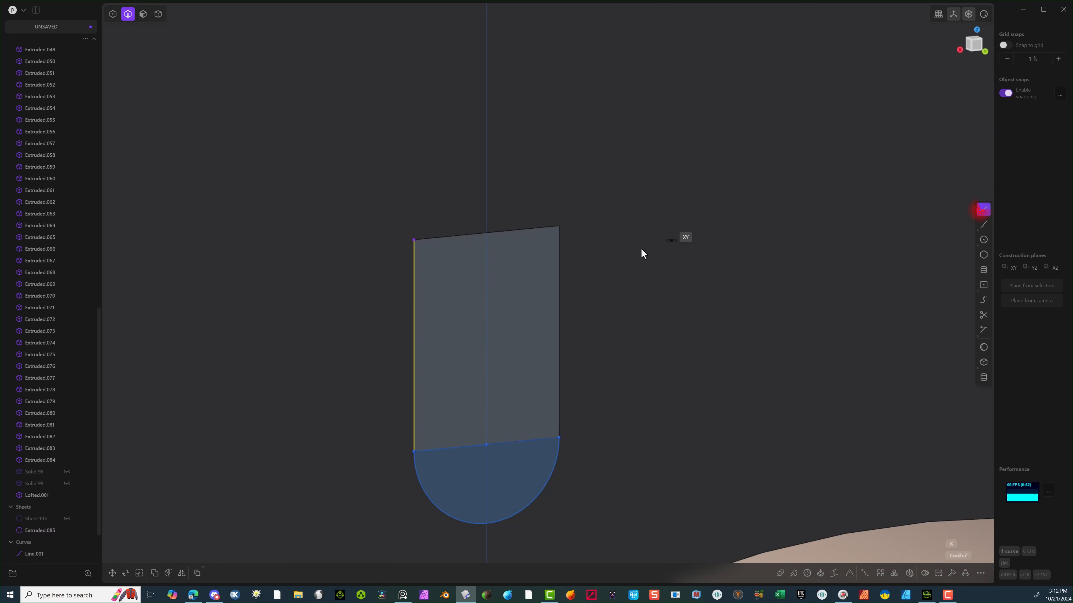
pyautogui.click(559, 227)
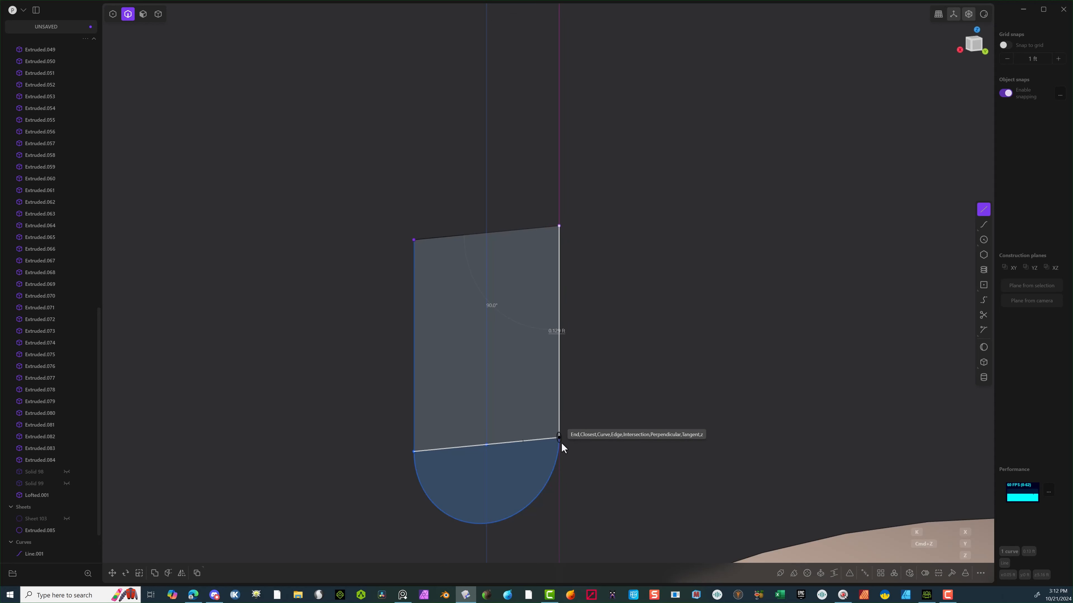
pyautogui.click(560, 440)
# Delete the rectangular extruded sheet between the two vertical lines.
pyautogui.click(160, 15)
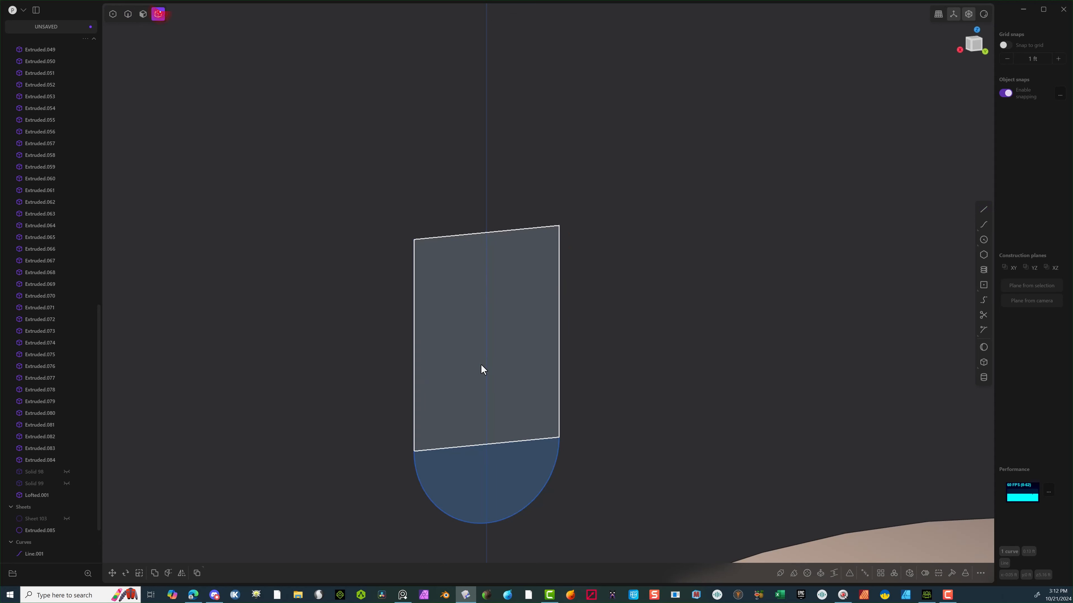
pyautogui.click(490, 373)
pyautogui.press('Delete')
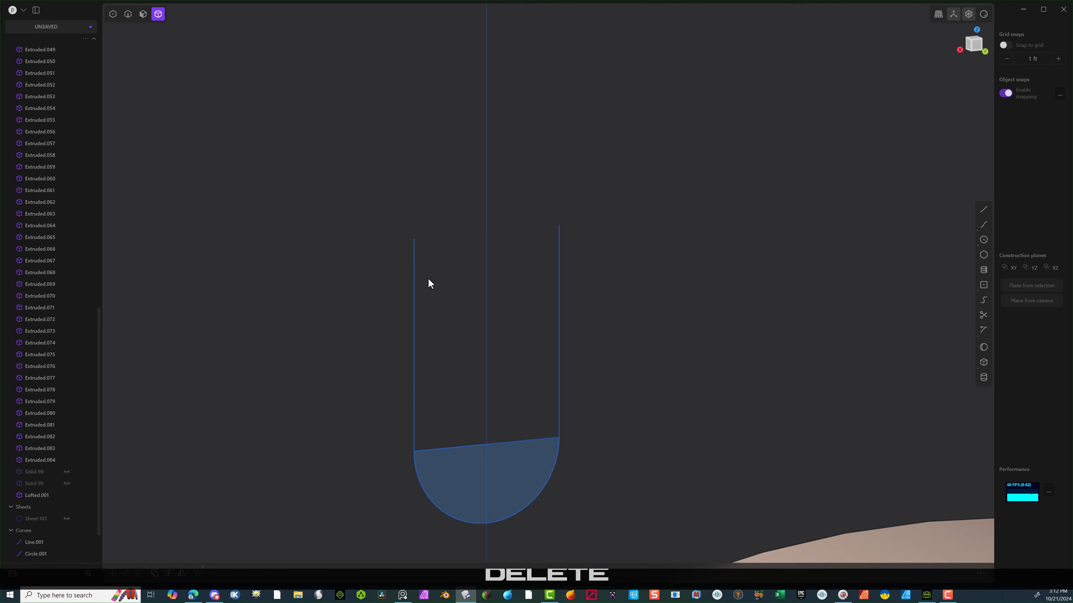
# Close the U-shaped profile with a line across its open upper ends, and trim away the dividing line above the half-circle.
pyautogui.click(984, 209)
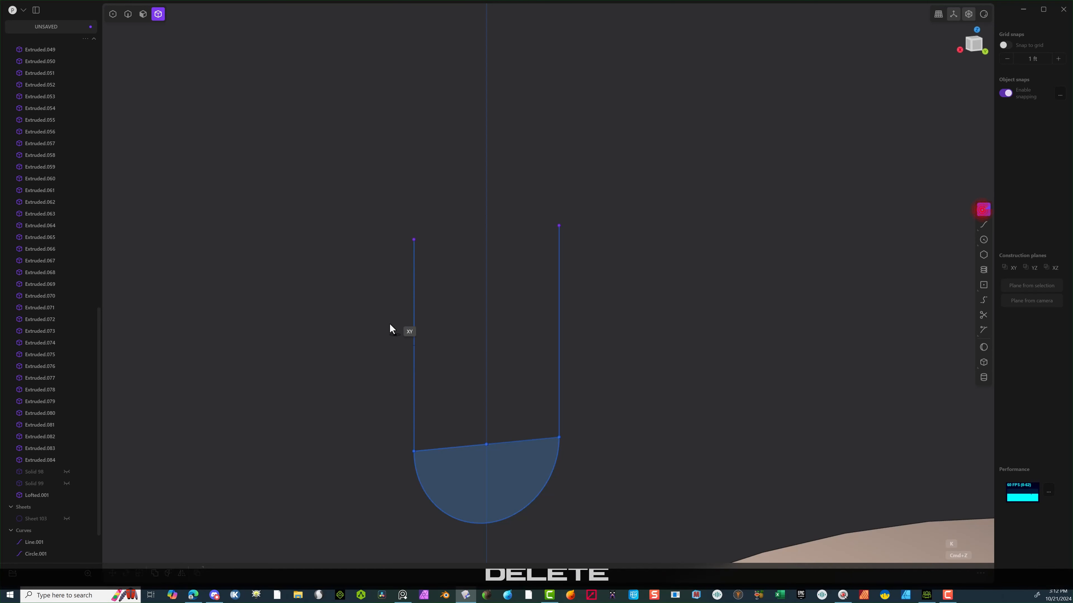
pyautogui.click(413, 239)
pyautogui.click(559, 226)
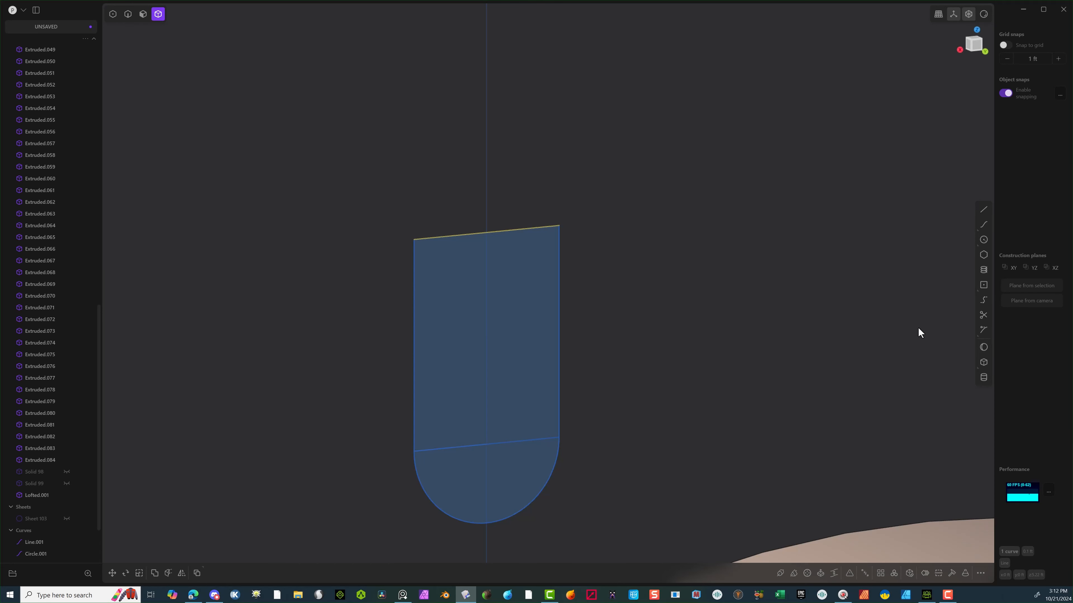
pyautogui.click(983, 316)
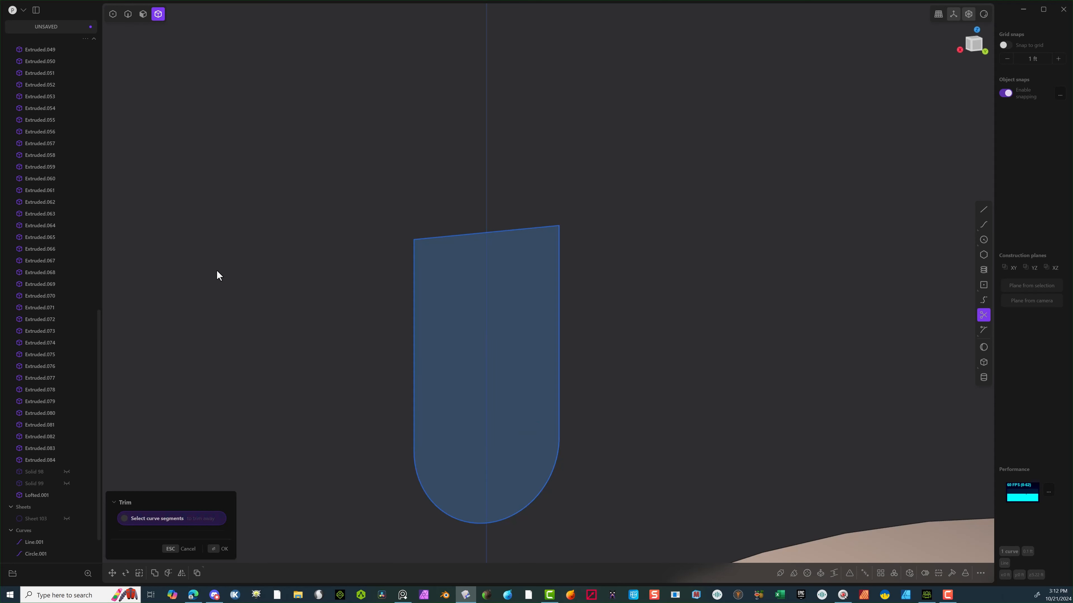
pyautogui.click(143, 14)
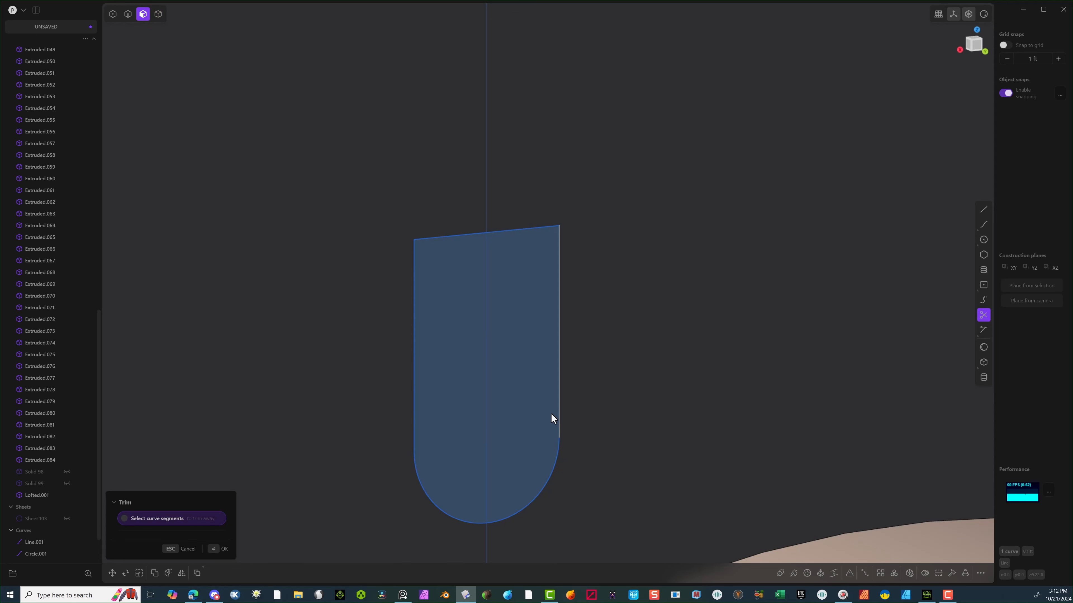
pyautogui.click(211, 548)
# Extrude the round-ended profile about 0.11 ft away from the cylinder into a solid block.
pyautogui.click(479, 430)
pyautogui.press('e')
pyautogui.moveTo(570, 456); pyautogui.dragTo(622, 473, button='middle')
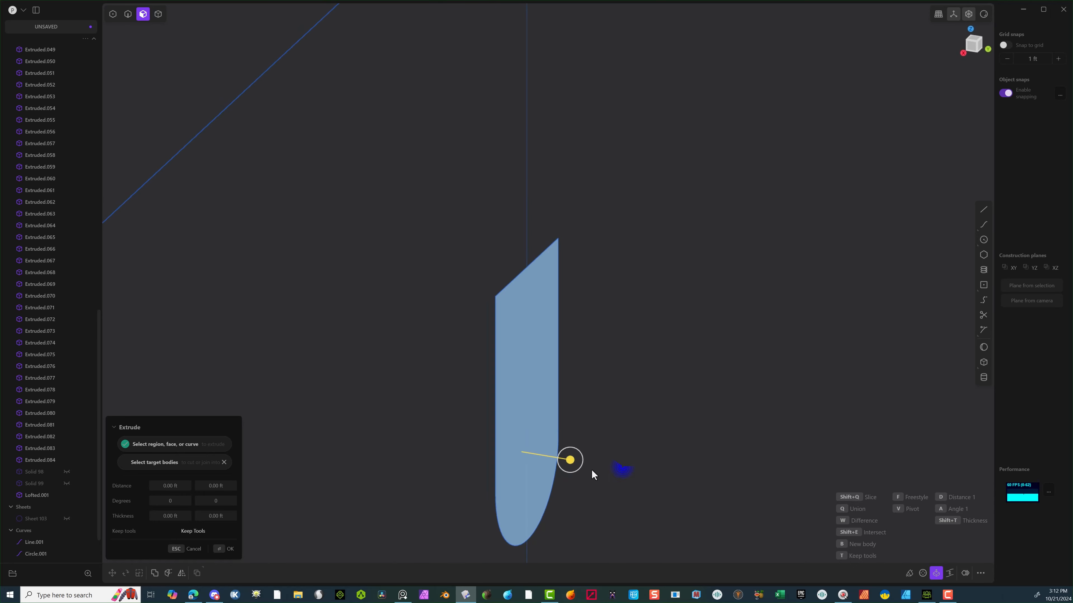
pyautogui.moveTo(571, 461); pyautogui.dragTo(407, 454)
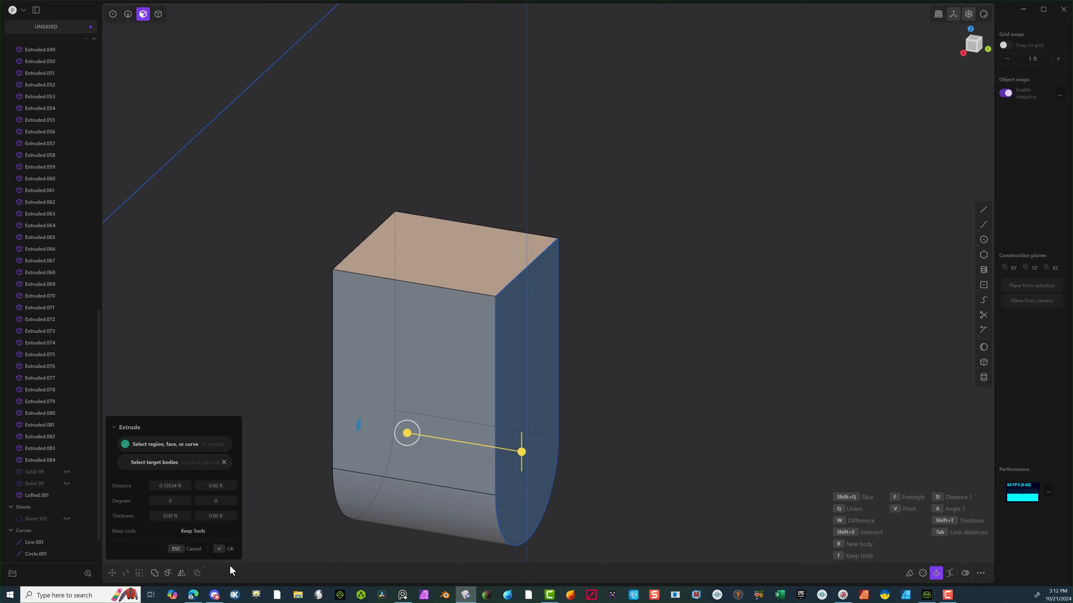
pyautogui.click(228, 549)
pyautogui.scroll(-3, 249, 419)
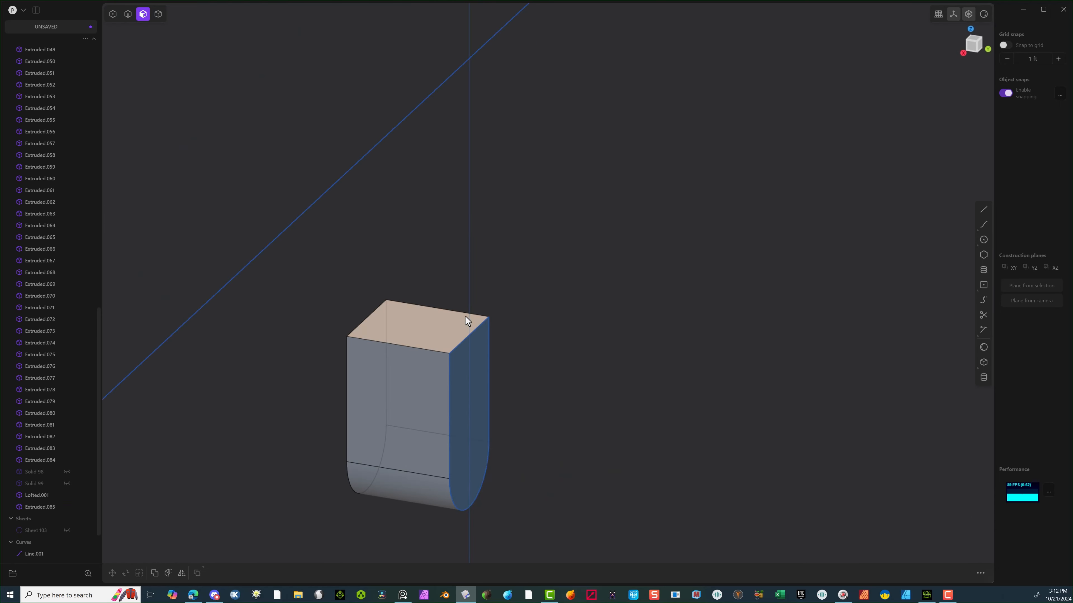
# Delete the leftover profile curves on the face of the round-ended block.
pyautogui.click(128, 14)
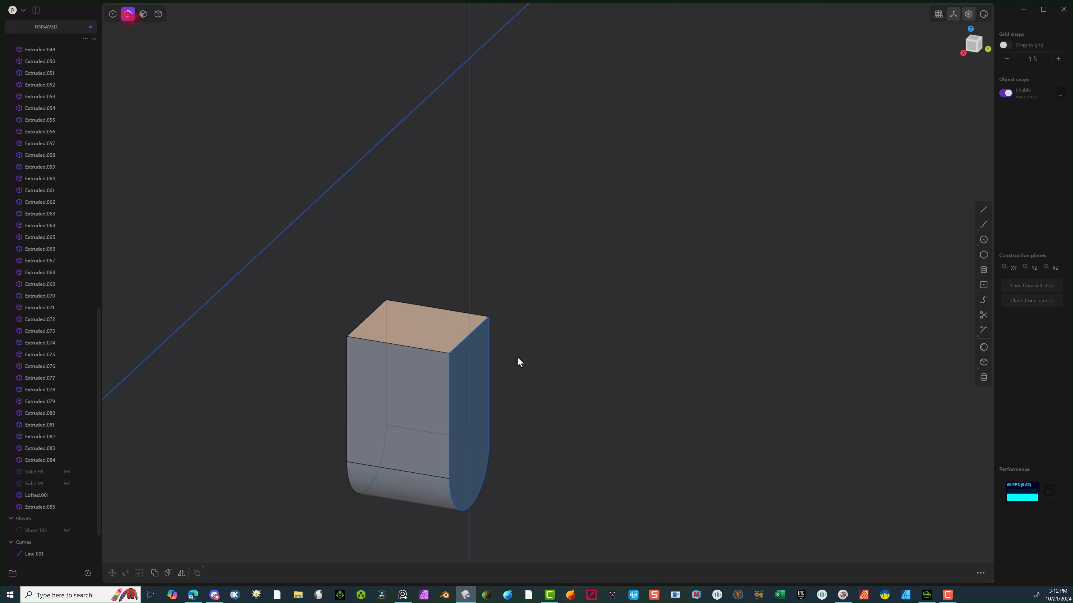
pyautogui.click(485, 329)
pyautogui.press('Delete')
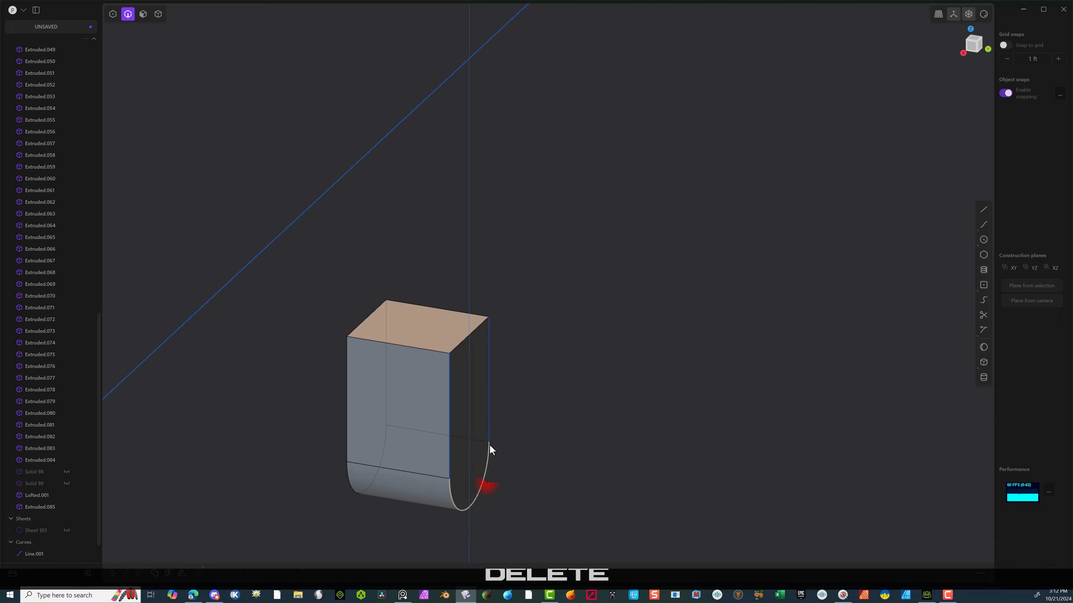
pyautogui.click(447, 426)
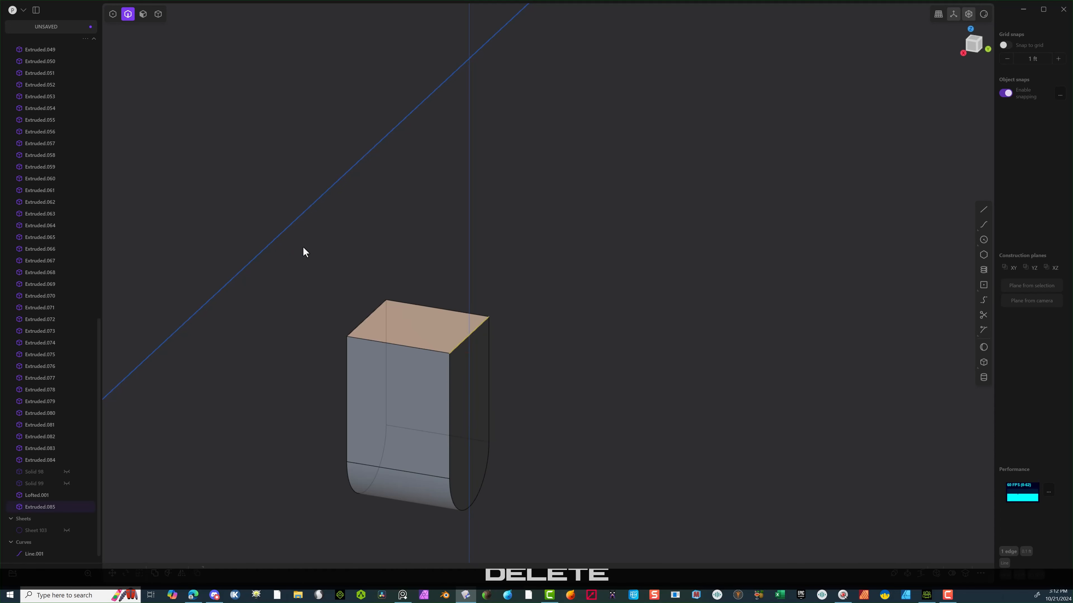
# Move the round-ended block about 1.1 ft along the Y axis so that it overlaps the cylinder's chamfered rim.
pyautogui.click(158, 14)
pyautogui.click(433, 399)
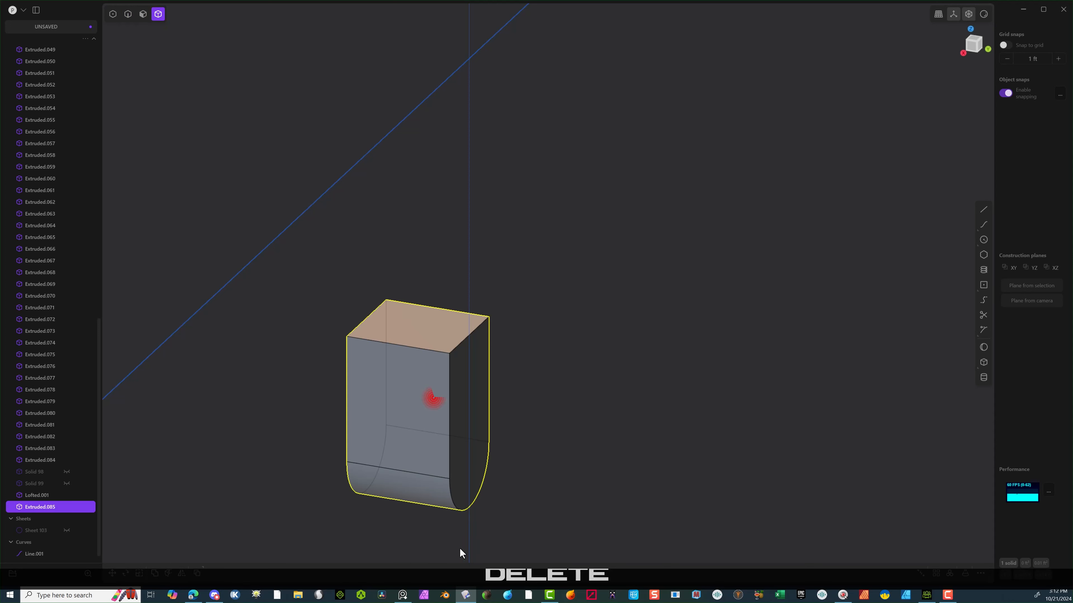
pyautogui.scroll(-2, 500, 499)
pyautogui.press('g')
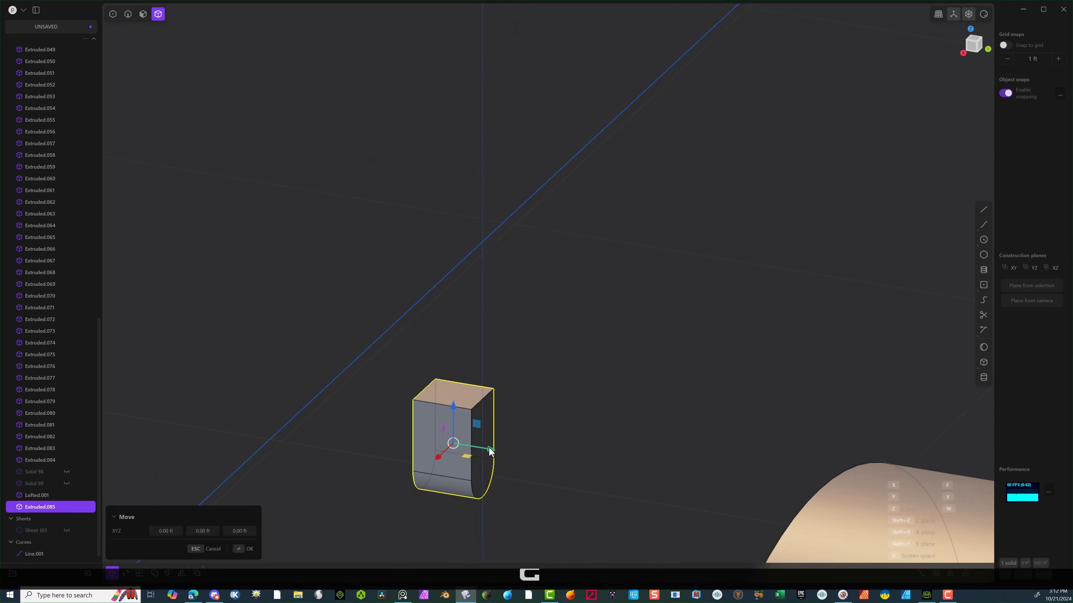
pyautogui.moveTo(488, 448); pyautogui.dragTo(1021, 542)
pyautogui.scroll(-3, 786, 490)
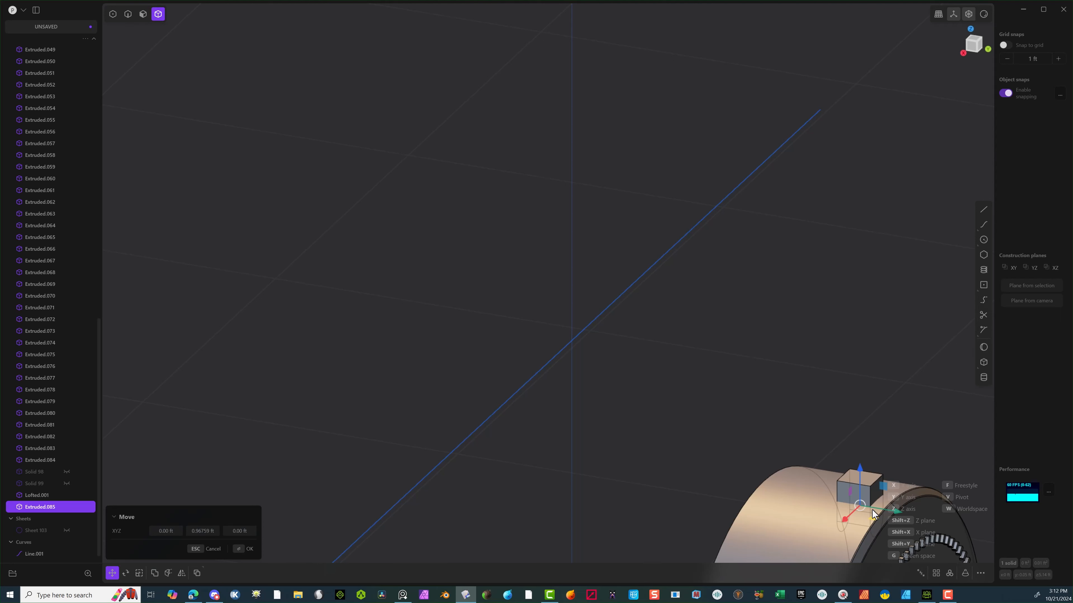
pyautogui.moveTo(891, 513); pyautogui.dragTo(936, 545)
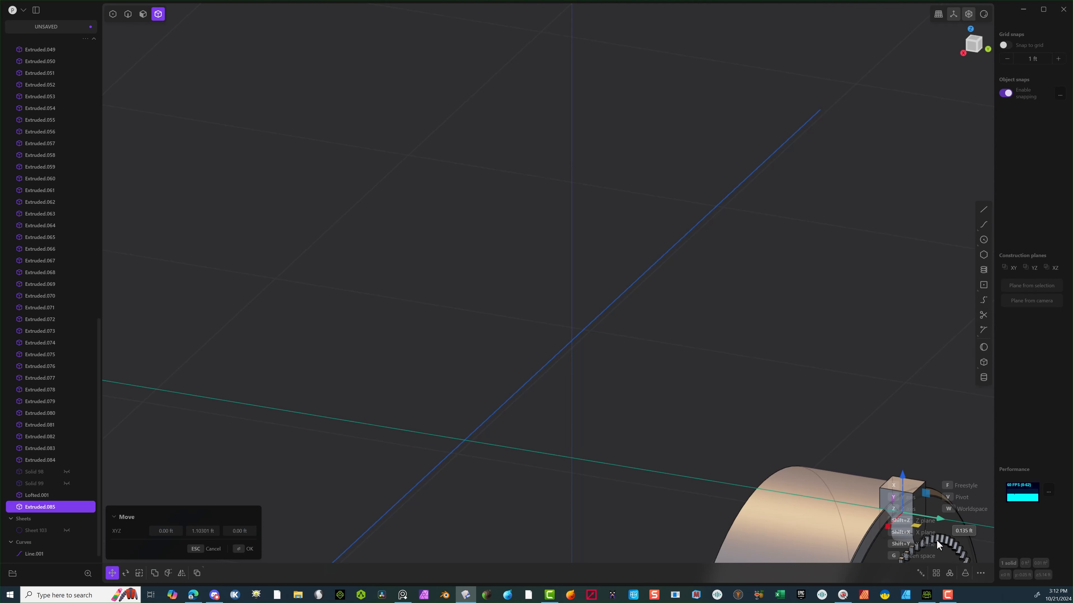
# Rotate the round-ended block in the right side view about its lower inner corner, tilting its upper end back over the cylinder.
pyautogui.scroll(4, 792, 286)
pyautogui.moveTo(866, 499); pyautogui.dragTo(536, 157, button='middle')
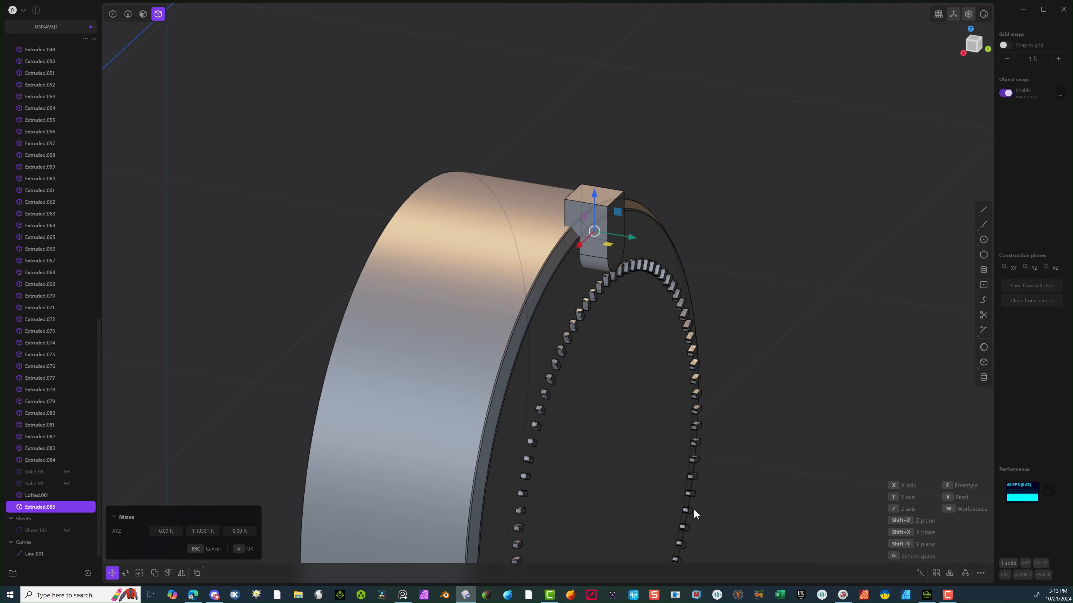
pyautogui.moveTo(580, 488); pyautogui.dragTo(538, 13, button='middle')
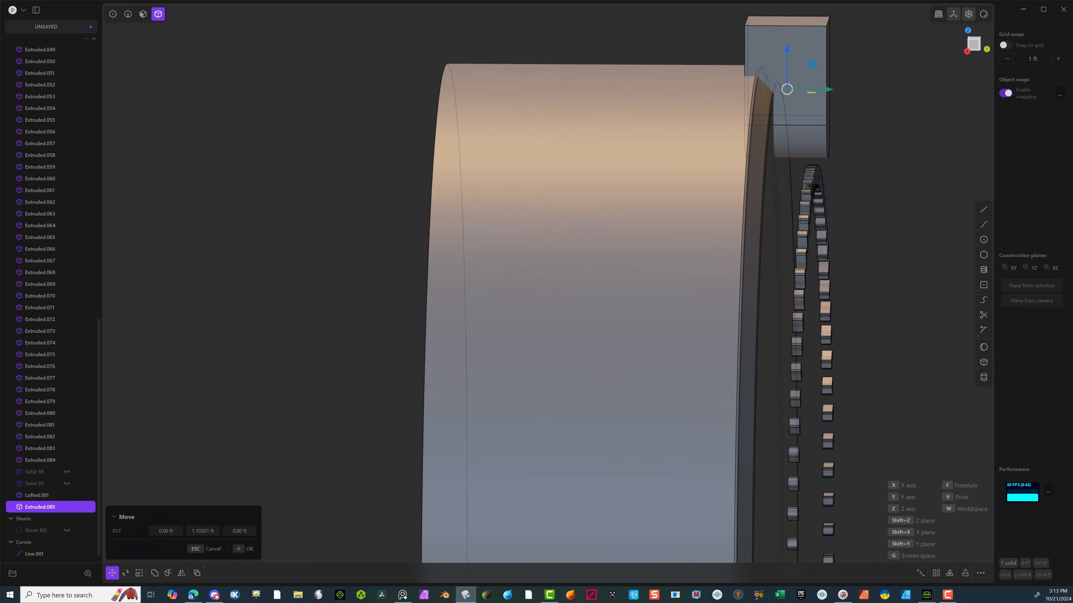
pyautogui.click(973, 48)
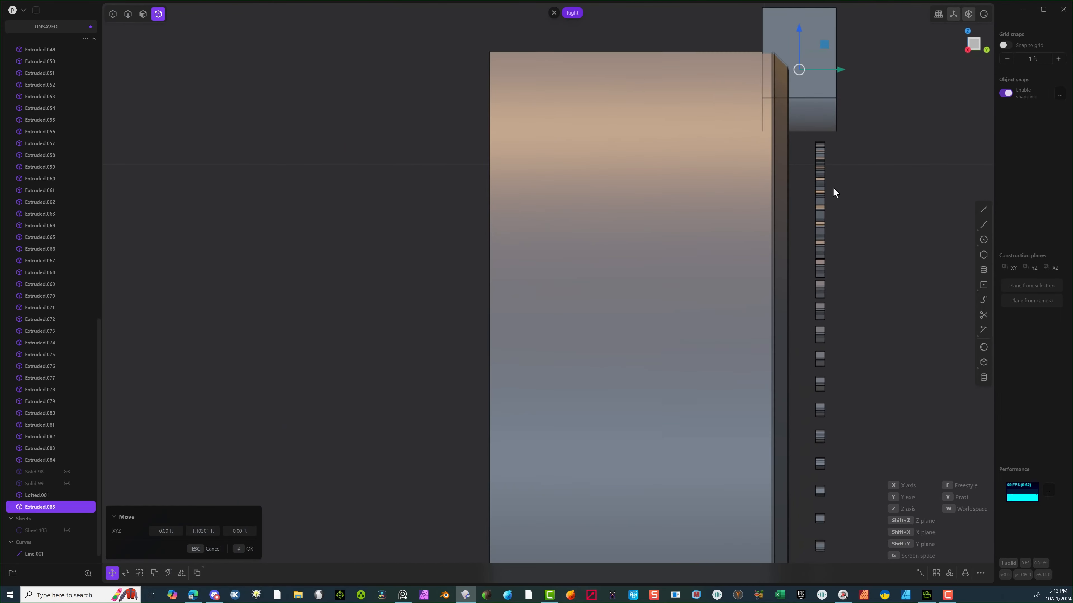
pyautogui.moveTo(833, 192); pyautogui.dragTo(595, 322, button='middle')
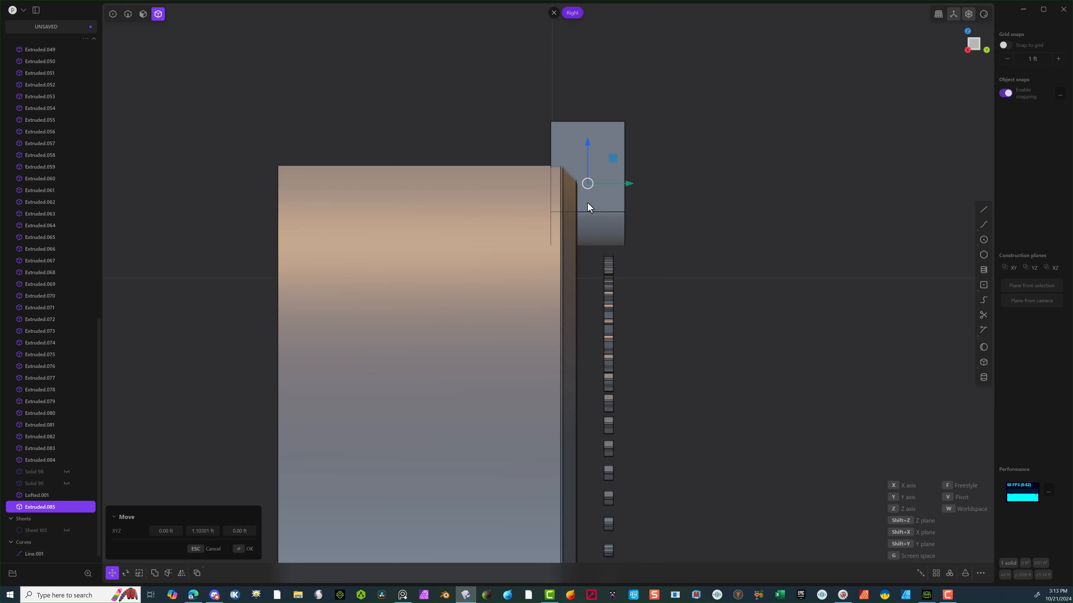
pyautogui.press('r')
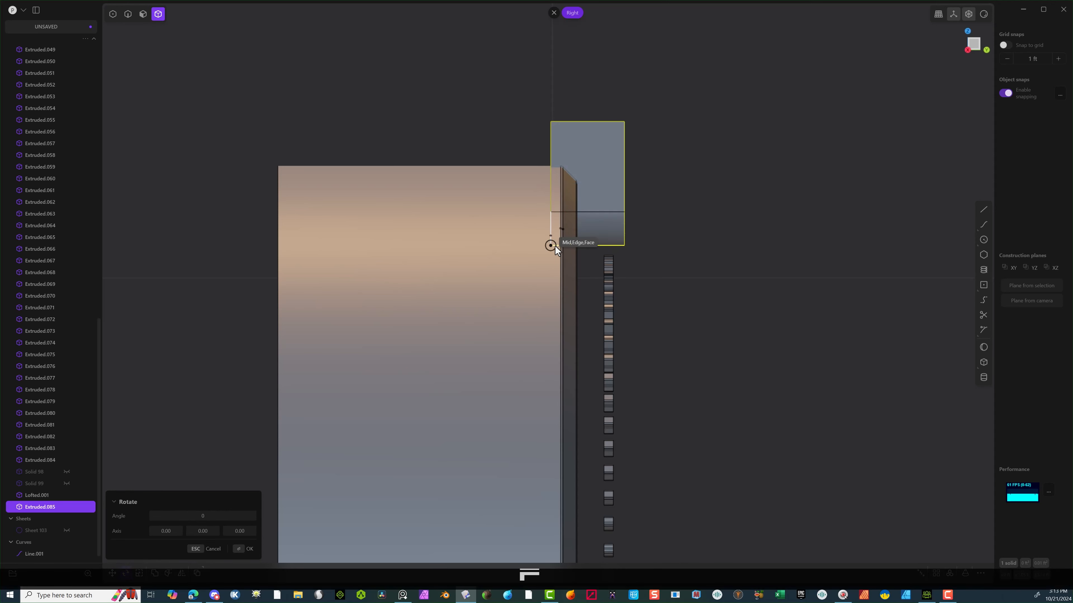
pyautogui.click(548, 118)
pyautogui.click(496, 104)
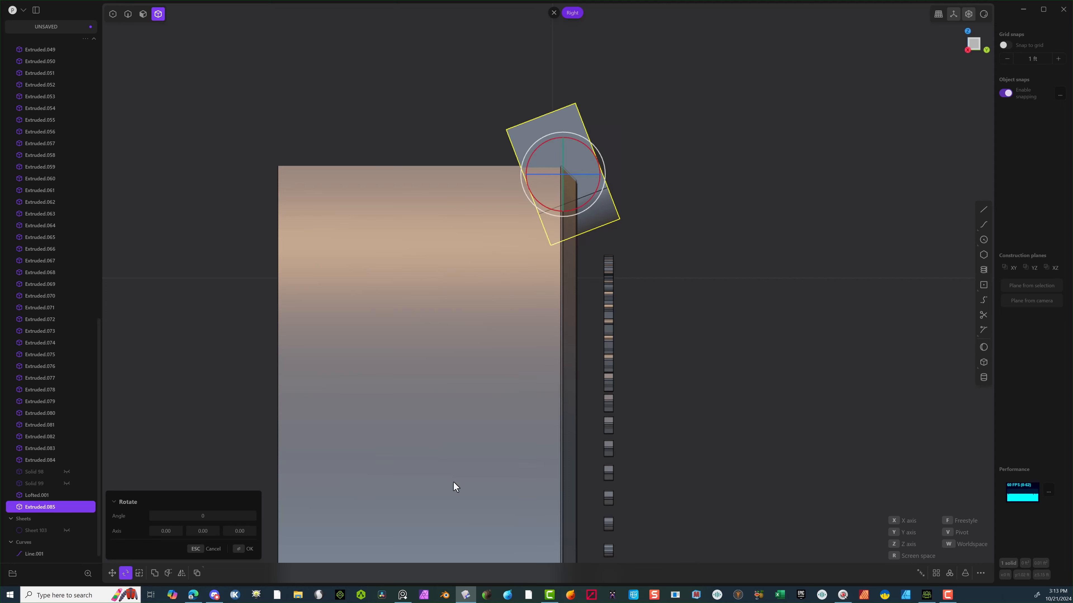
pyautogui.click(249, 550)
# Fillet the rear side edge of the tilted round-ended block.
pyautogui.scroll(-2, 650, 344)
pyautogui.moveTo(692, 310); pyautogui.dragTo(599, 337, button='middle')
pyautogui.scroll(-3, 599, 341)
pyautogui.scroll(5, 418, 162)
pyautogui.press('2')
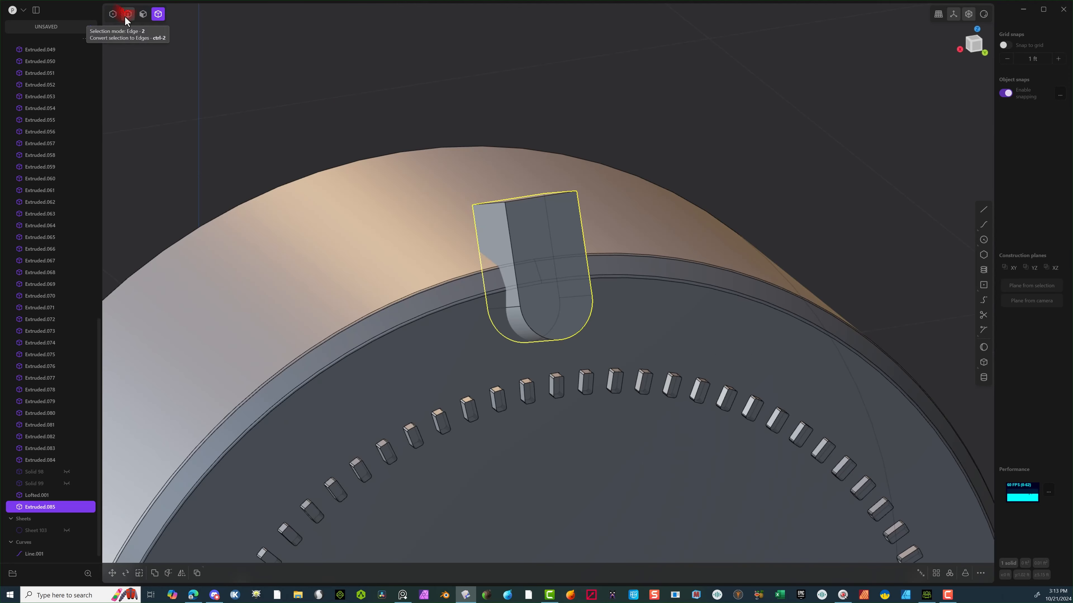
pyautogui.click(483, 231)
pyautogui.press('f')
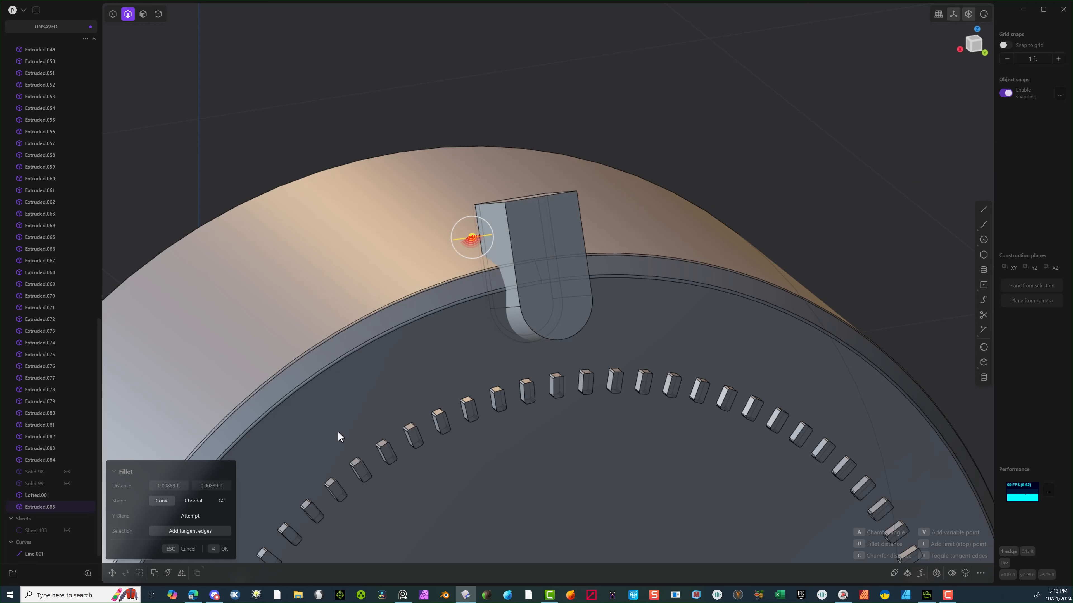
pyautogui.click(225, 548)
# Create a radial array of 6 round-ended blocks over 360 degrees, centered on the cylinder's end face.
pyautogui.scroll(-2, 355, 317)
pyautogui.moveTo(587, 270); pyautogui.dragTo(652, 313, button='middle')
pyautogui.scroll(-4, 651, 314)
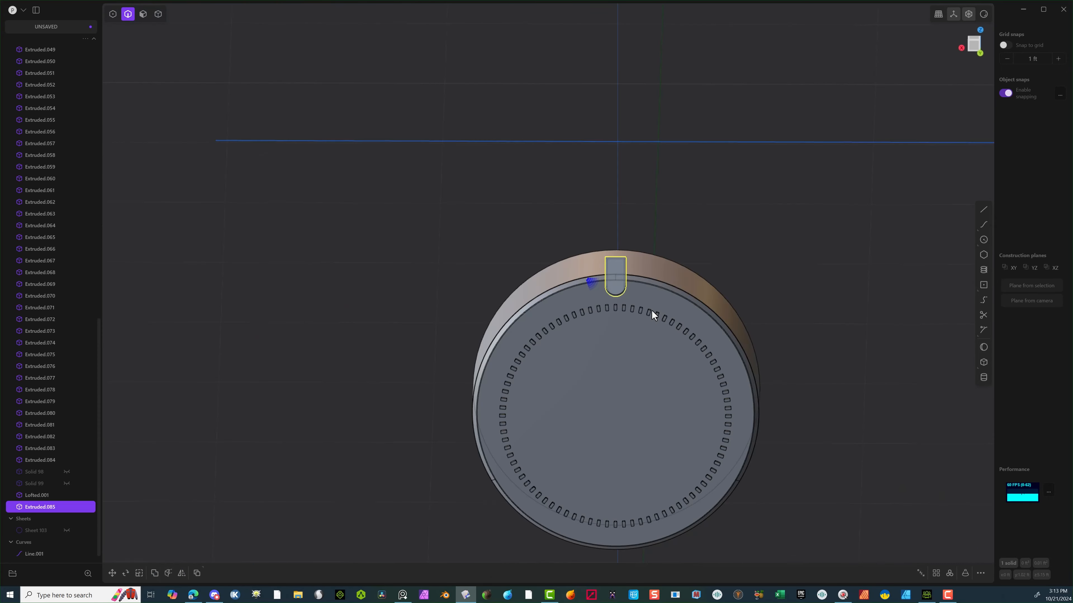
pyautogui.click(157, 14)
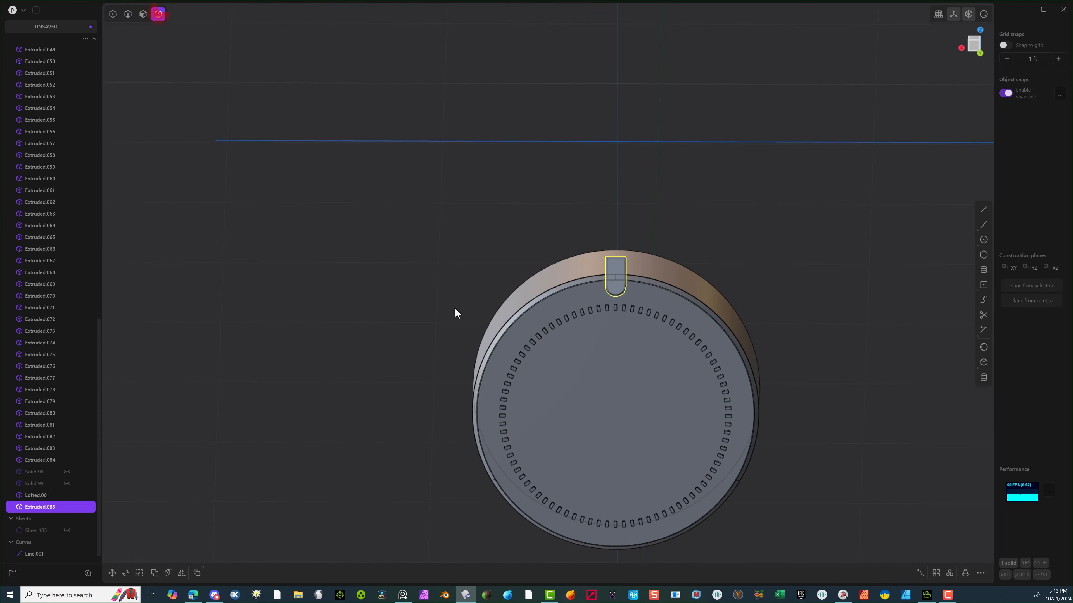
pyautogui.click(551, 372)
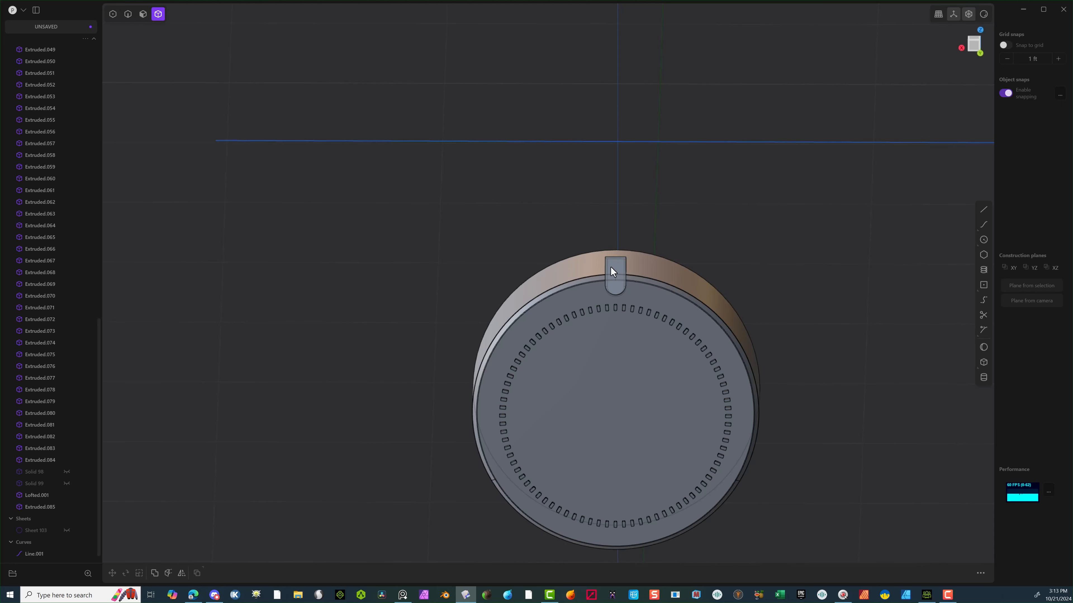
pyautogui.click(615, 278)
pyautogui.click(964, 573)
pyautogui.click(615, 274)
pyautogui.click(949, 573)
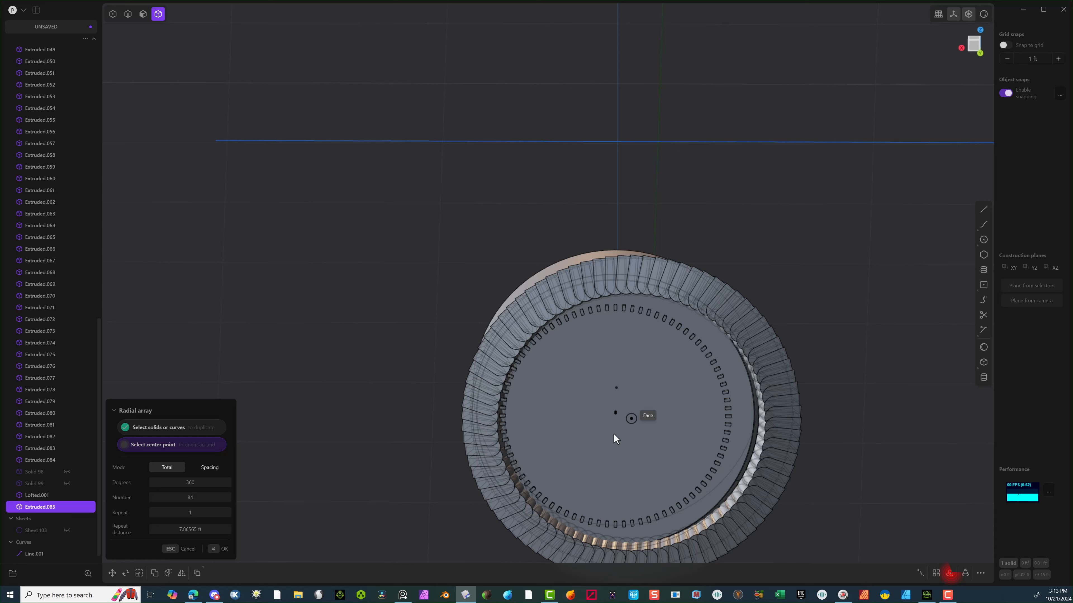
pyautogui.click(616, 413)
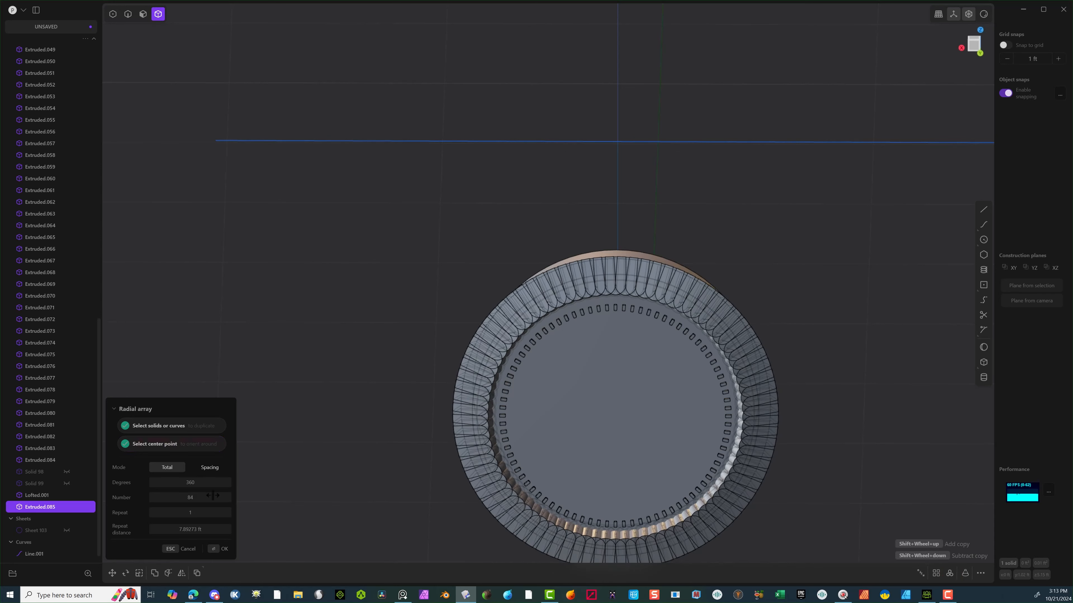
pyautogui.moveTo(217, 501); pyautogui.dragTo(149, 501)
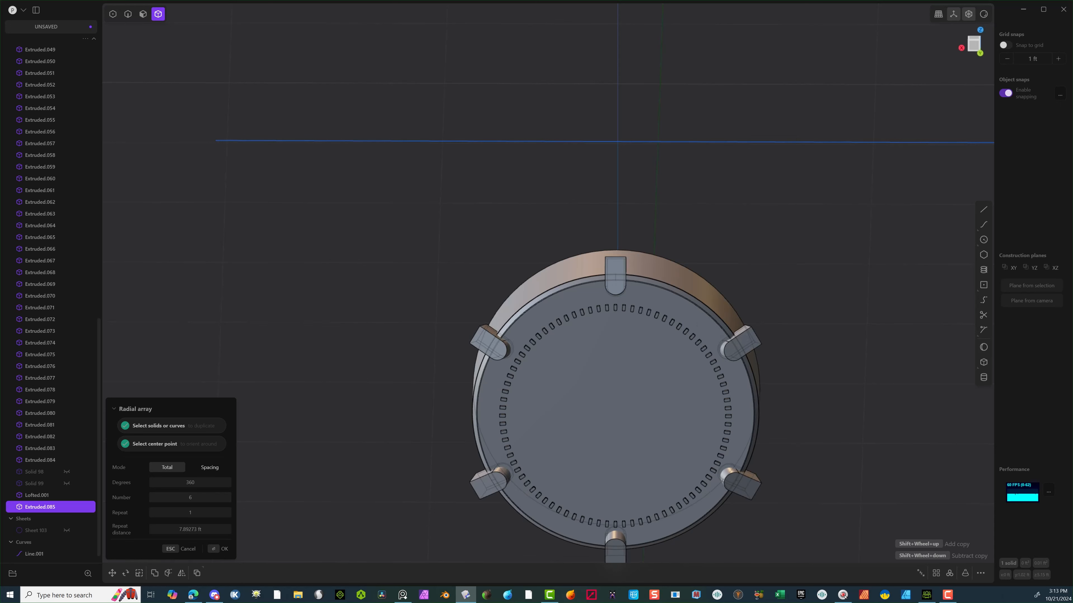
pyautogui.moveTo(436, 428); pyautogui.dragTo(270, 481, button='middle')
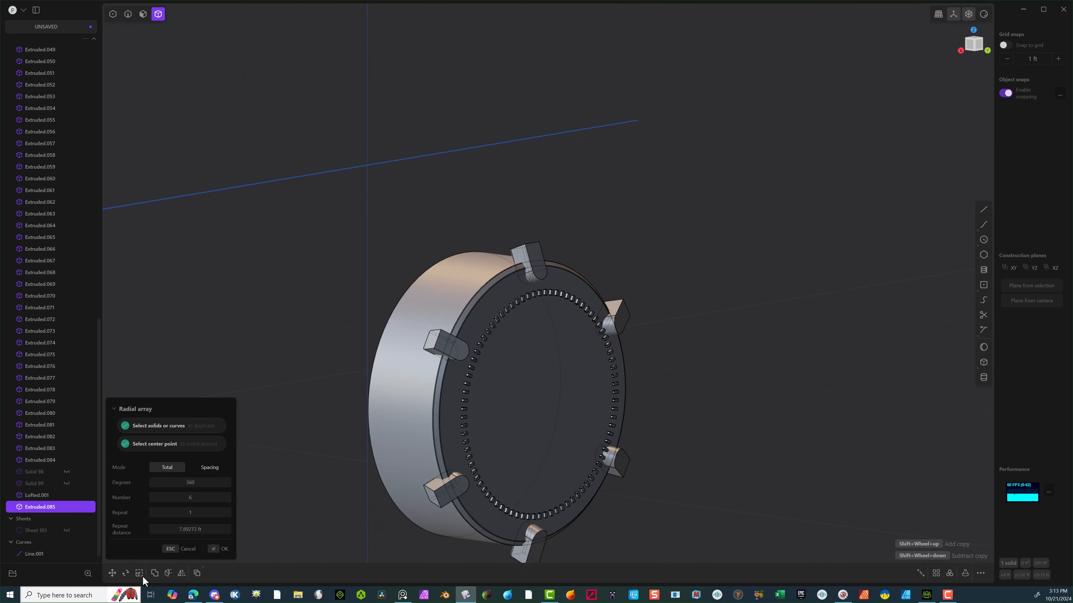
pyautogui.click(216, 550)
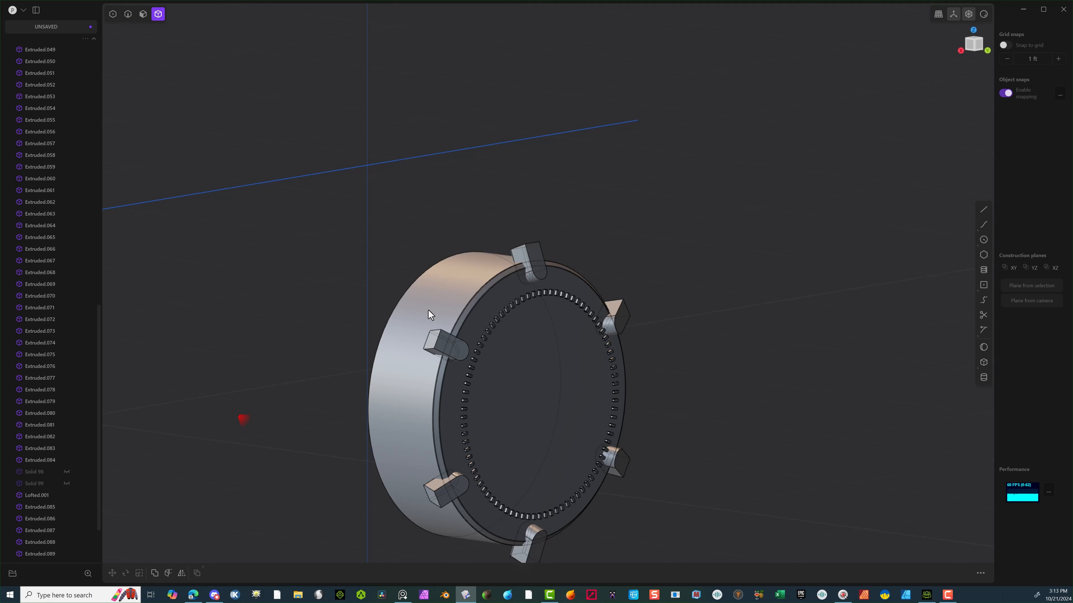
# Slice the cylinder with all six round-ended blocks using a Boolean operation.
pyautogui.click(471, 301)
pyautogui.keyDown('shift'); pyautogui.click(533, 253); pyautogui.keyUp('shift')
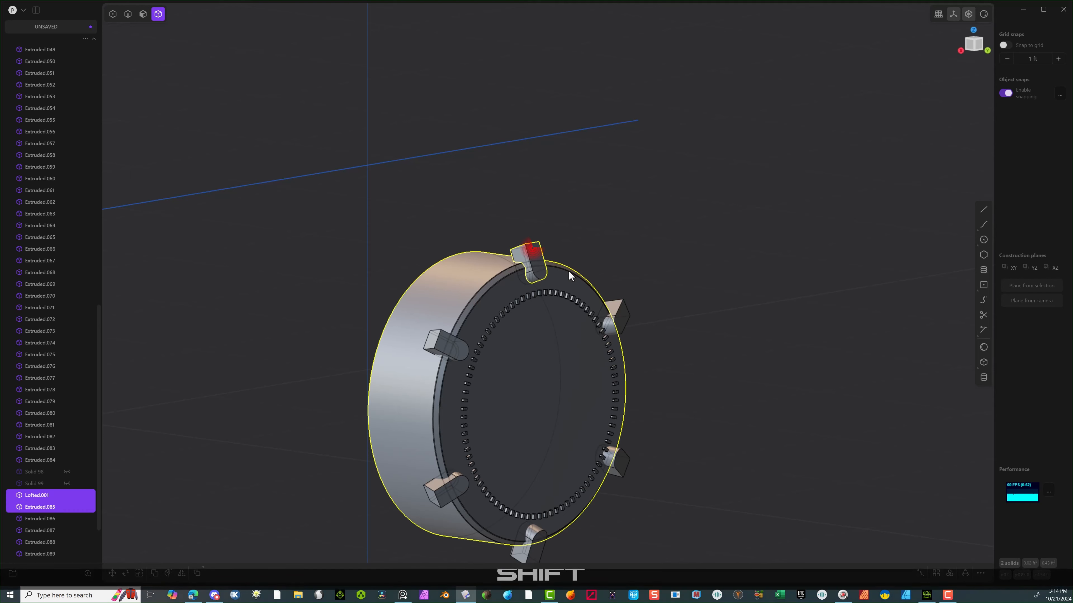
pyautogui.keyDown('shift'); pyautogui.click(614, 307); pyautogui.keyUp('shift')
pyautogui.keyDown('shift'); pyautogui.click(618, 458); pyautogui.keyUp('shift')
pyautogui.keyDown('shift'); pyautogui.click(527, 552); pyautogui.keyUp('shift')
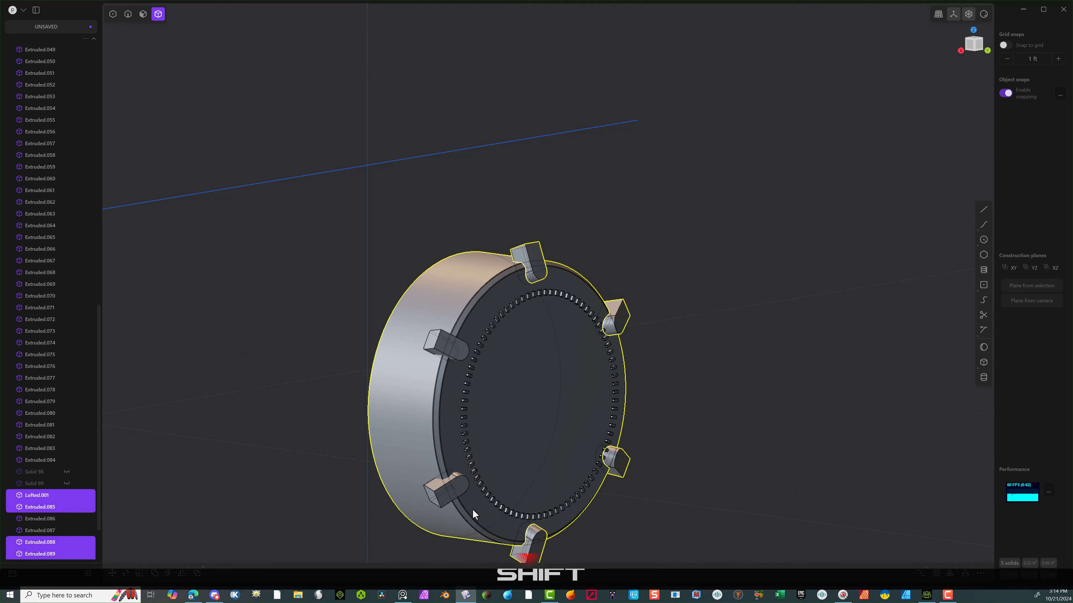
pyautogui.keyDown('shift'); pyautogui.click(446, 488); pyautogui.keyUp('shift')
pyautogui.keyDown('shift'); pyautogui.click(433, 345); pyautogui.keyUp('shift')
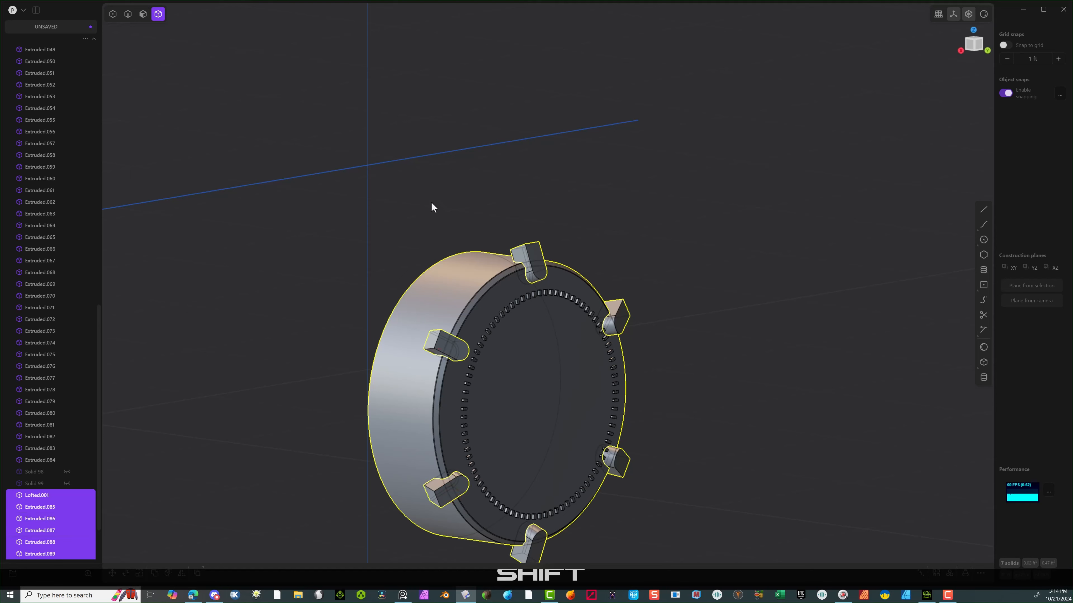
pyautogui.press('q')
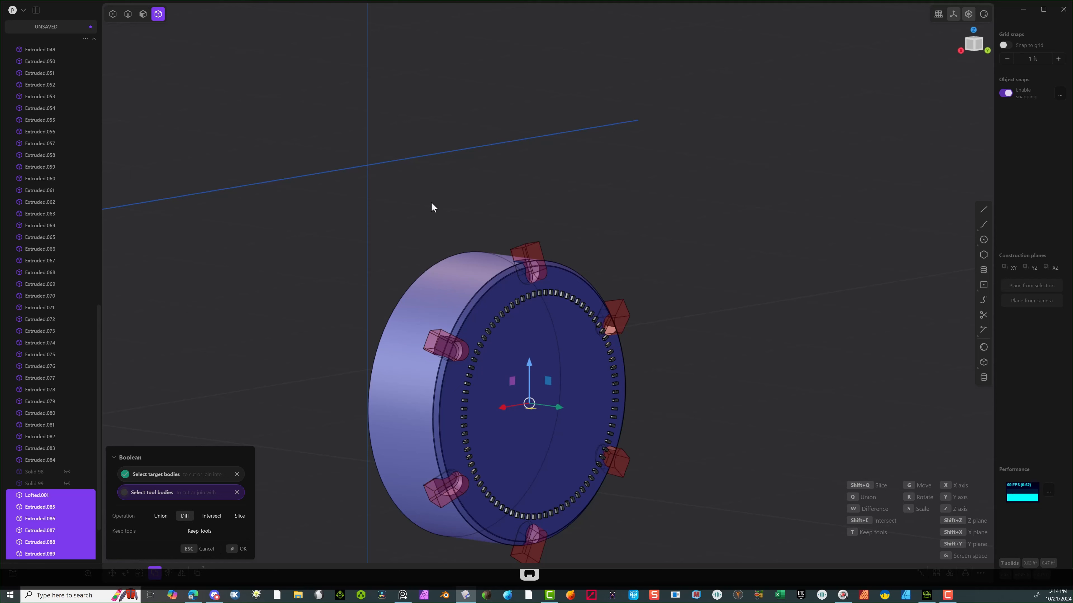
pyautogui.hotkey('shift', 'q')
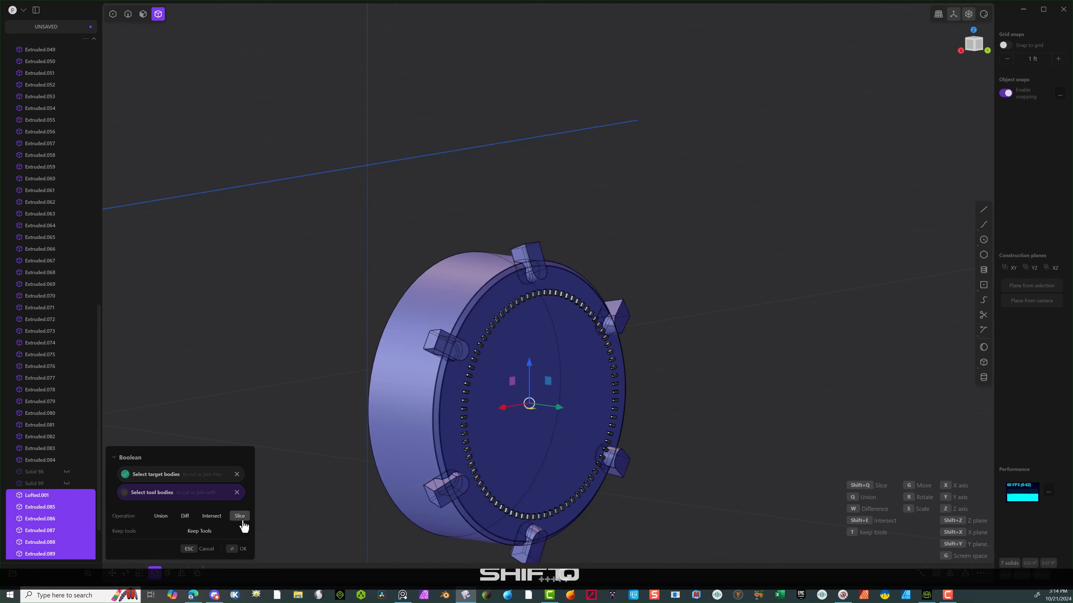
pyautogui.click(235, 552)
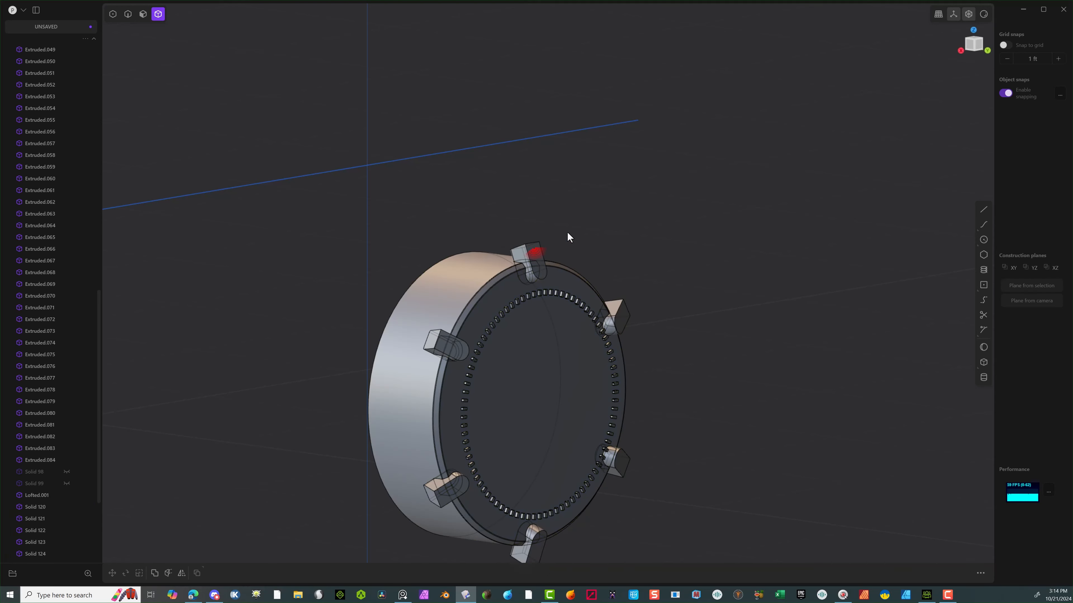
# Delete the six original round-ended blocks protruding from the cylinder's rim.
pyautogui.click(534, 262)
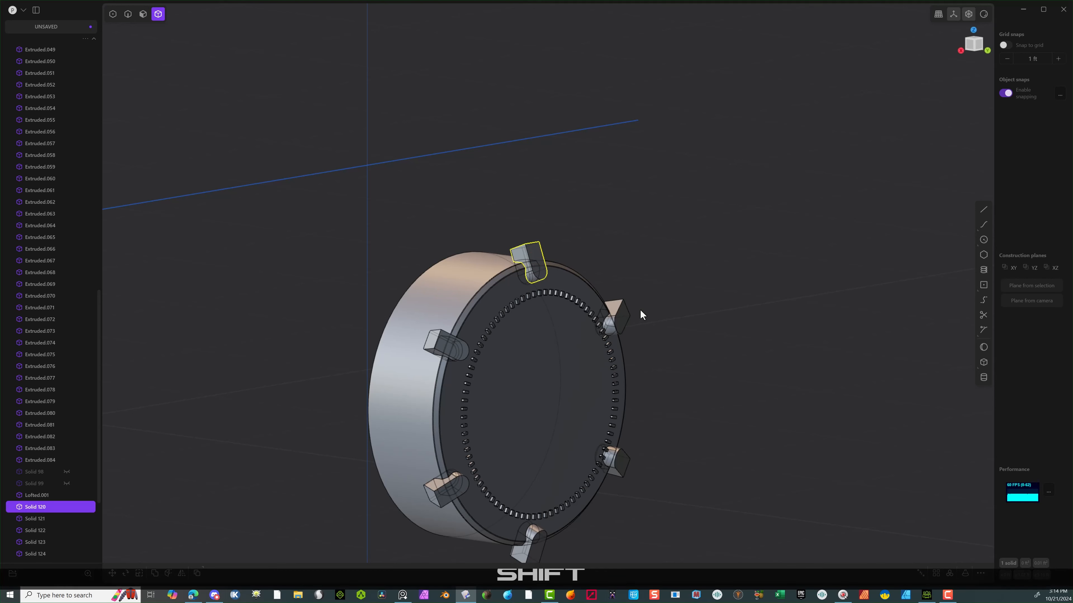
pyautogui.keyDown('shift'); pyautogui.click(617, 313); pyautogui.keyUp('shift')
pyautogui.keyDown('shift'); pyautogui.click(621, 471); pyautogui.keyUp('shift')
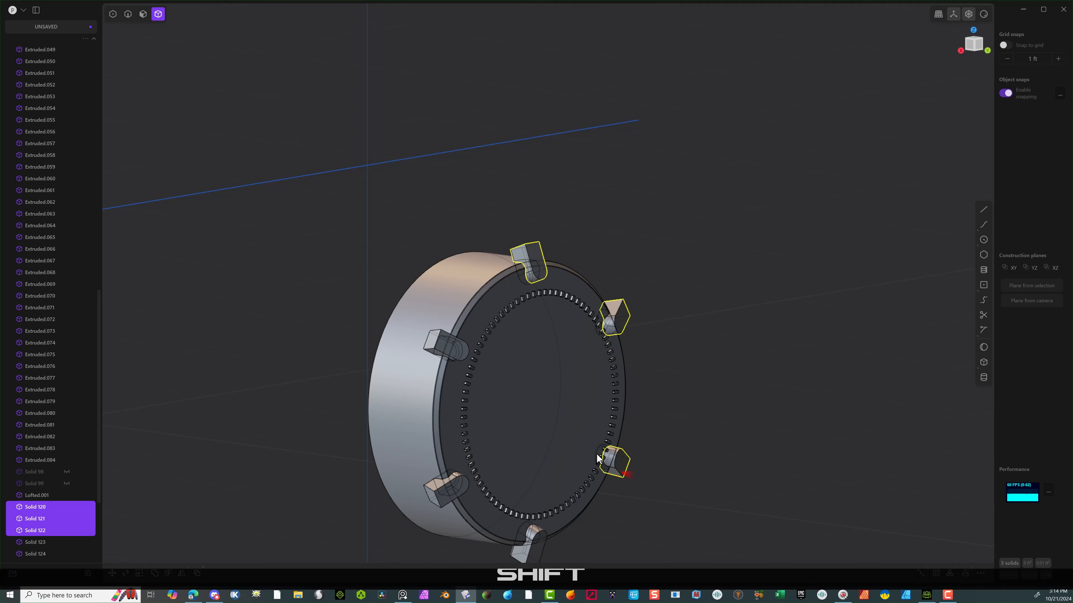
pyautogui.keyDown('shift'); pyautogui.click(442, 345); pyautogui.keyUp('shift')
pyautogui.keyDown('shift'); pyautogui.click(441, 493); pyautogui.keyUp('shift')
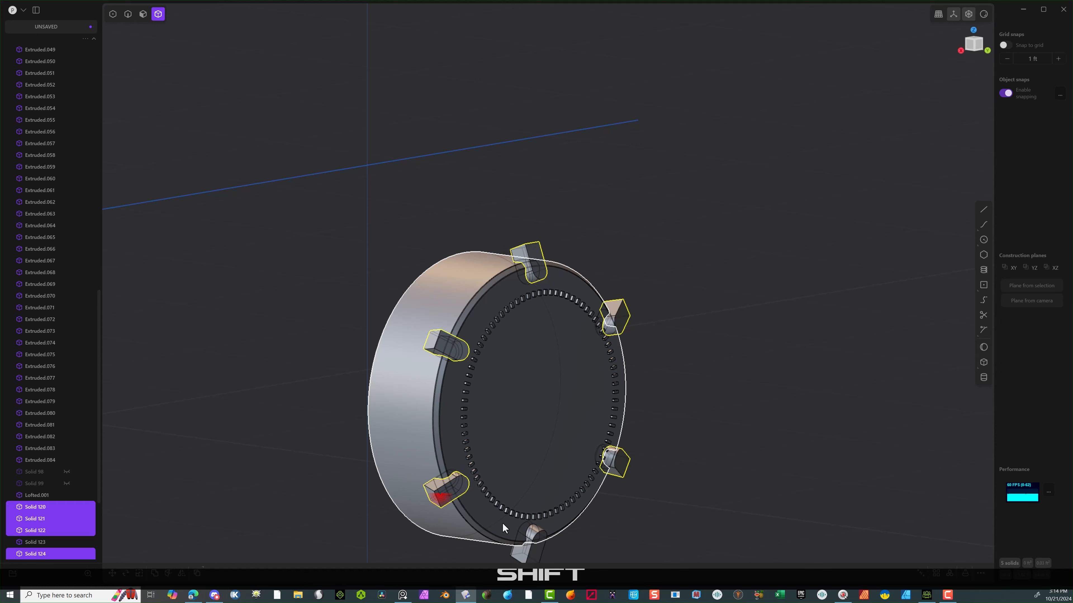
pyautogui.keyDown('shift'); pyautogui.click(528, 552); pyautogui.keyUp('shift')
pyautogui.press('Delete')
# Move the six round-ended inserts in the cylinder's rim slots slightly along the cylinder's axis.
pyautogui.scroll(7, 612, 296)
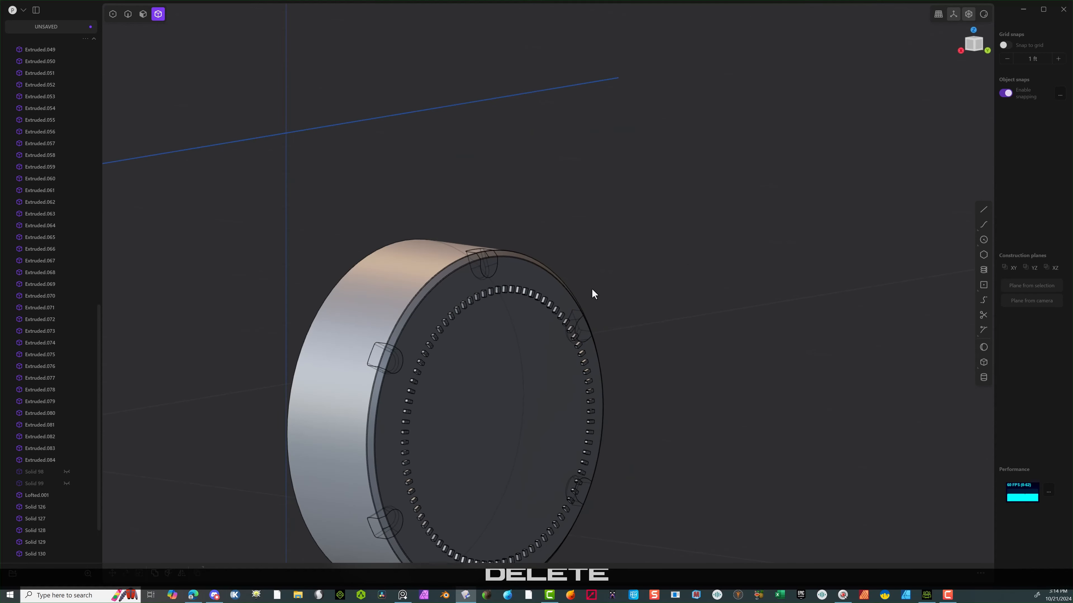
pyautogui.moveTo(349, 396); pyautogui.dragTo(350, 431, button='middle')
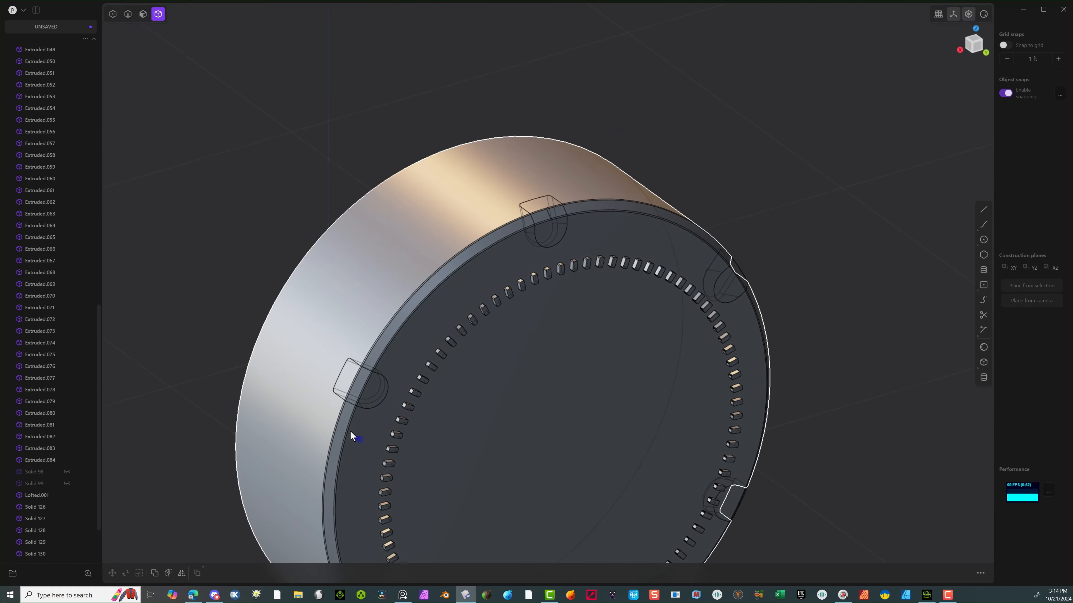
pyautogui.click(549, 226)
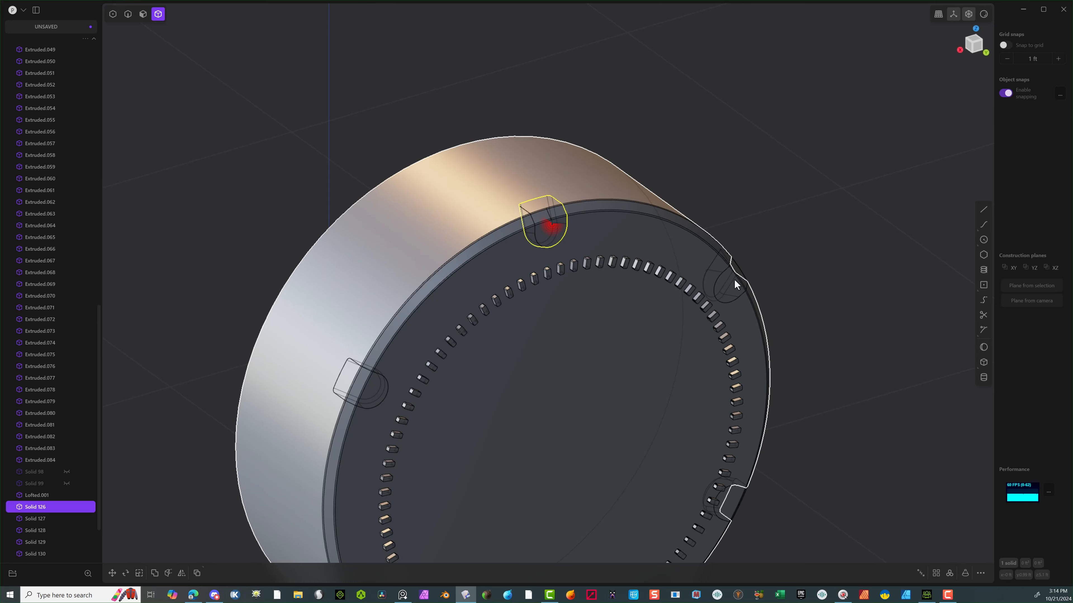
pyautogui.keyDown('shift'); pyautogui.click(736, 288); pyautogui.keyUp('shift')
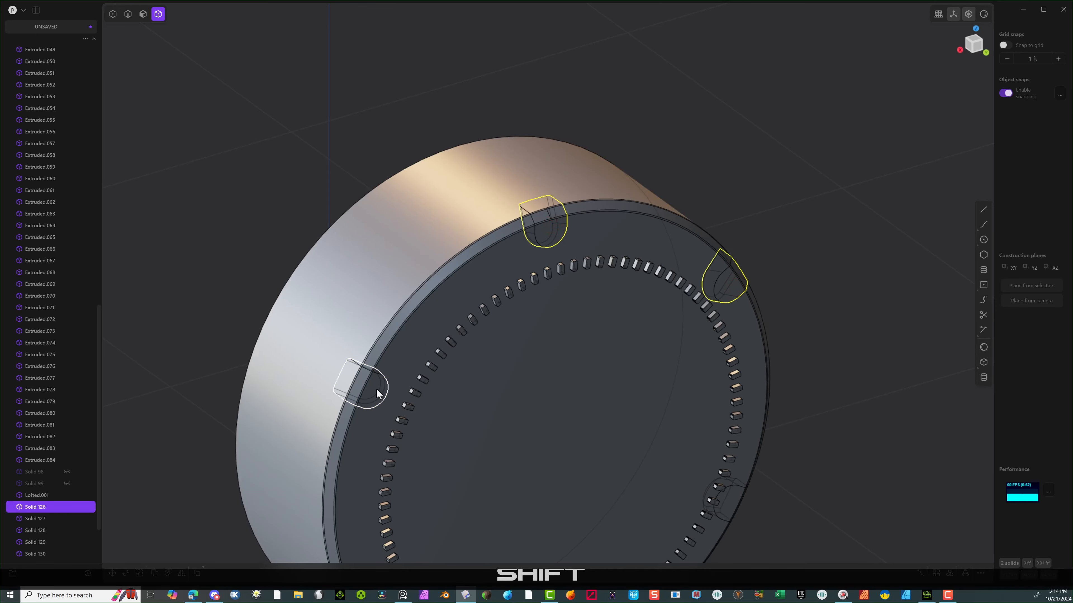
pyautogui.keyDown('shift'); pyautogui.click(363, 385); pyautogui.keyUp('shift')
pyautogui.keyDown('shift'); pyautogui.click(727, 510); pyautogui.keyUp('shift')
pyautogui.moveTo(727, 510); pyautogui.dragTo(475, 411, button='middle')
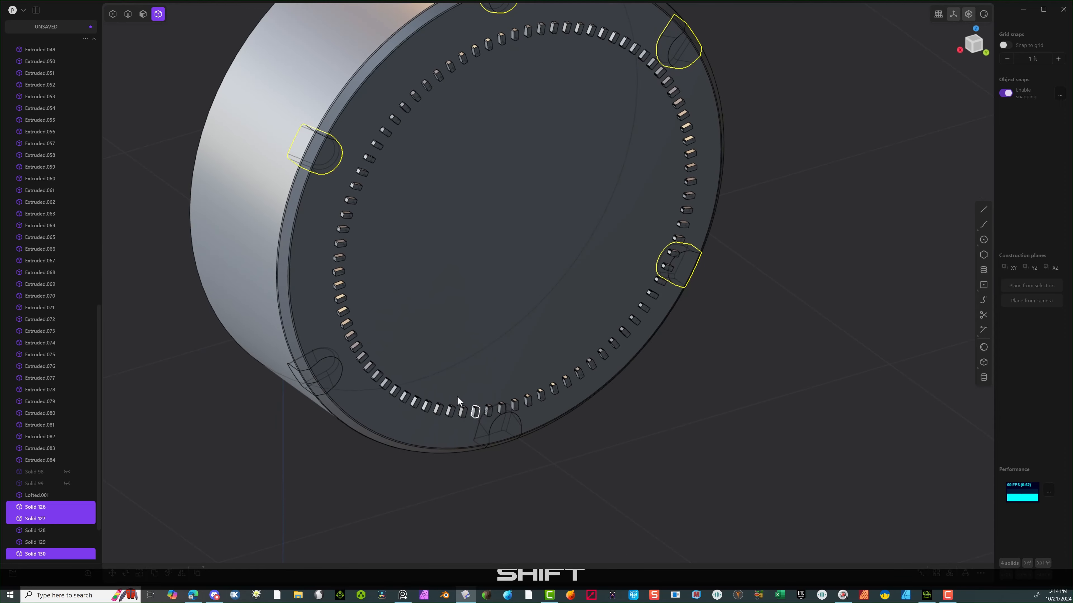
pyautogui.keyDown('shift'); pyautogui.click(320, 377); pyautogui.keyUp('shift')
pyautogui.keyDown('shift'); pyautogui.click(500, 429); pyautogui.keyUp('shift')
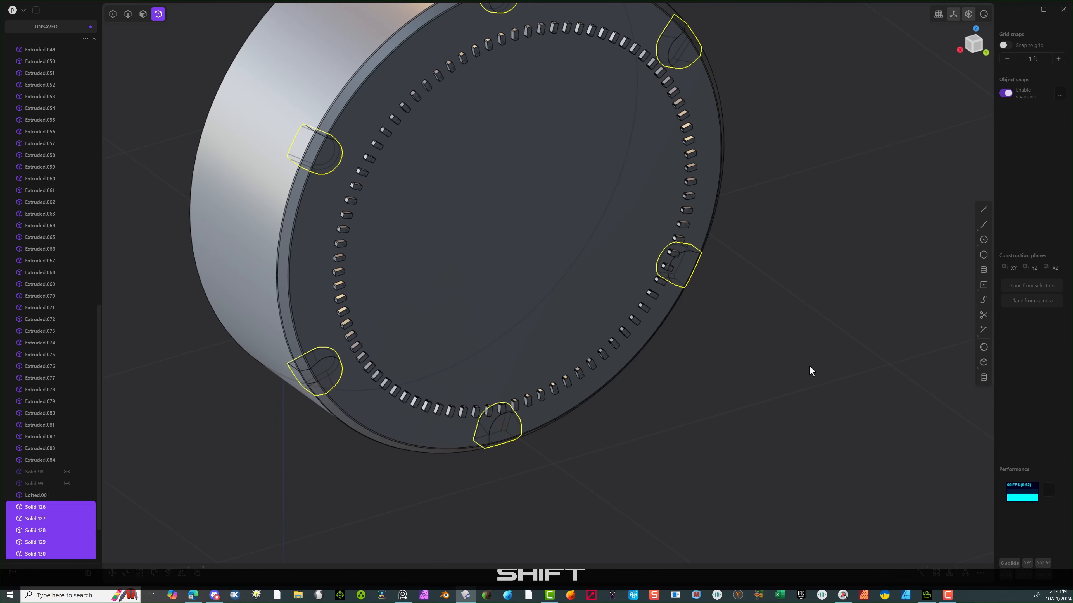
pyautogui.moveTo(809, 368); pyautogui.dragTo(579, 383, button='middle')
pyautogui.press('g')
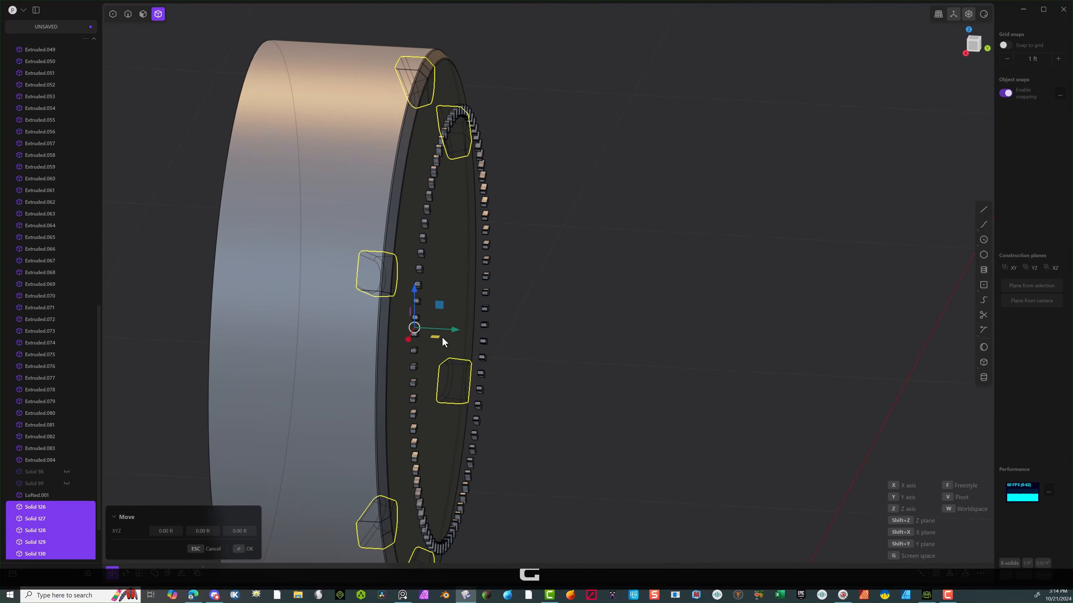
pyautogui.moveTo(456, 329); pyautogui.dragTo(455, 331)
pyautogui.click(248, 550)
# Chamfer the cylinder's edges around all six round-ended rim slots by 0.003 ft.
pyautogui.moveTo(592, 297); pyautogui.dragTo(511, 308, button='middle')
pyautogui.scroll(3, 737, 164)
pyautogui.click(741, 193)
pyautogui.moveTo(741, 193); pyautogui.dragTo(778, 239, button='middle')
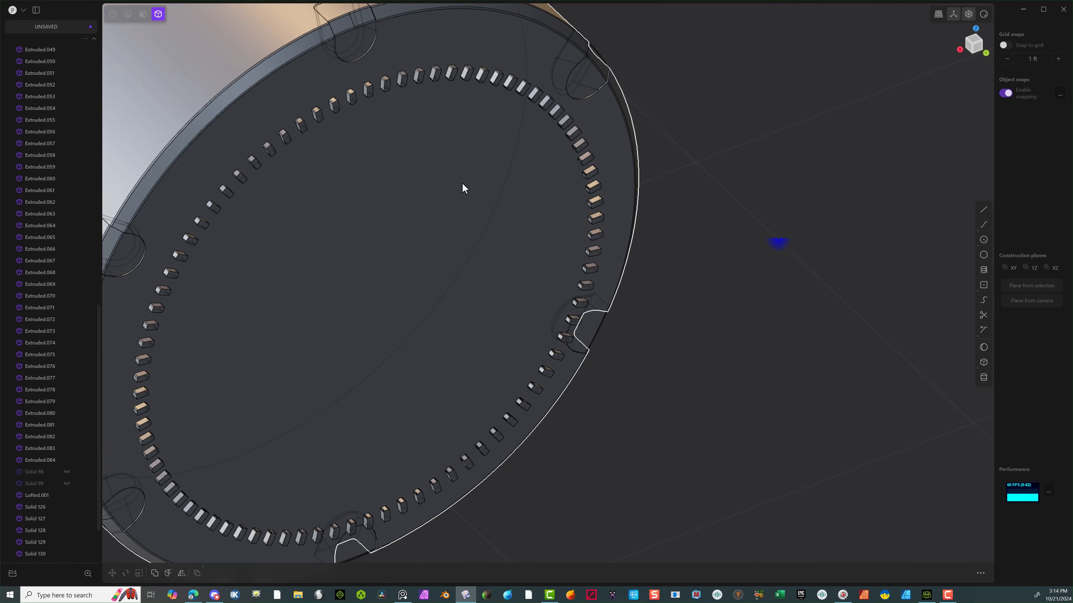
pyautogui.click(127, 13)
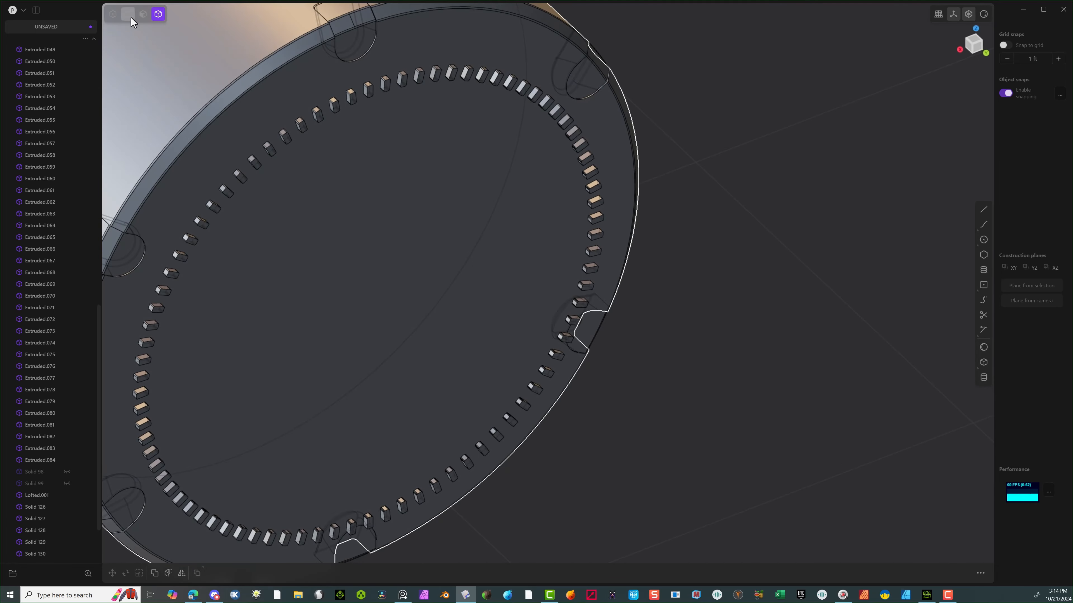
pyautogui.click(358, 60)
pyautogui.press('f')
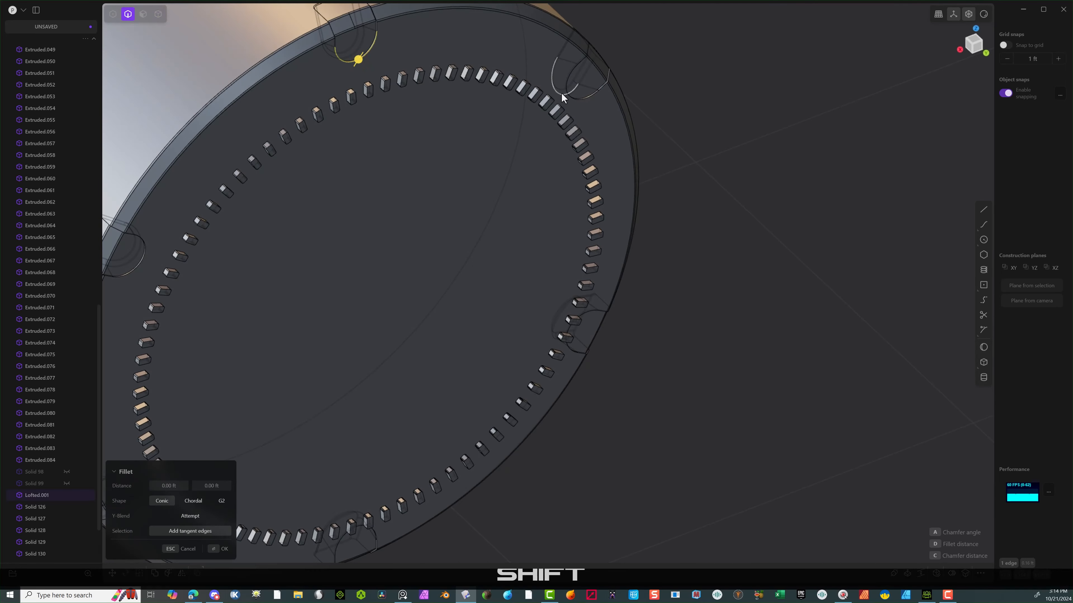
pyautogui.keyDown('shift'); pyautogui.click(570, 100); pyautogui.keyUp('shift')
pyautogui.keyDown('shift'); pyautogui.click(588, 313); pyautogui.keyUp('shift')
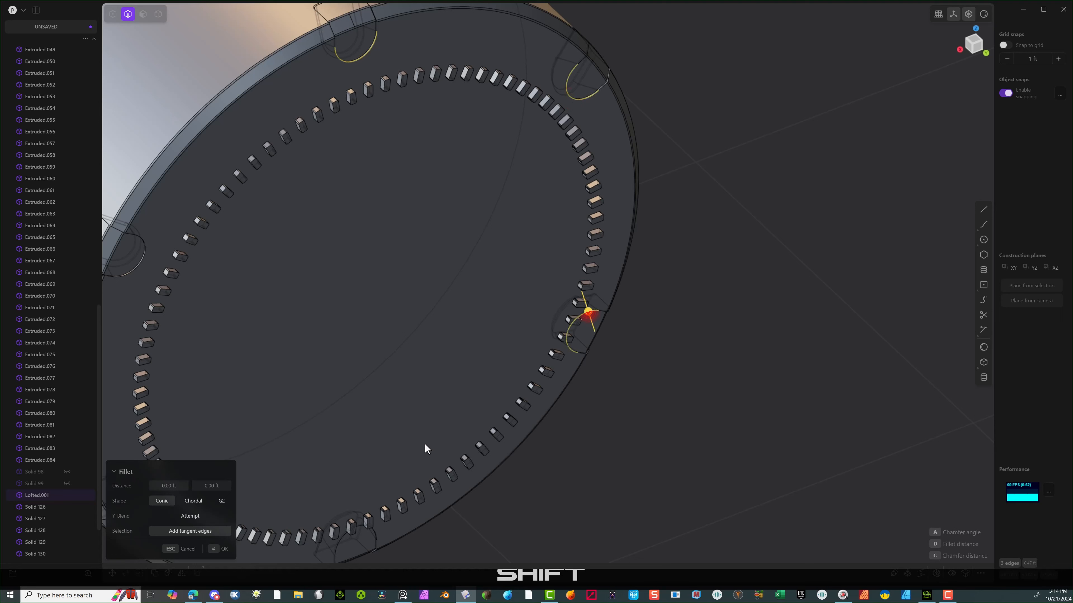
pyautogui.keyDown('shift'); pyautogui.click(148, 277); pyautogui.keyUp('shift')
pyautogui.moveTo(402, 143); pyautogui.dragTo(443, 334, button='middle')
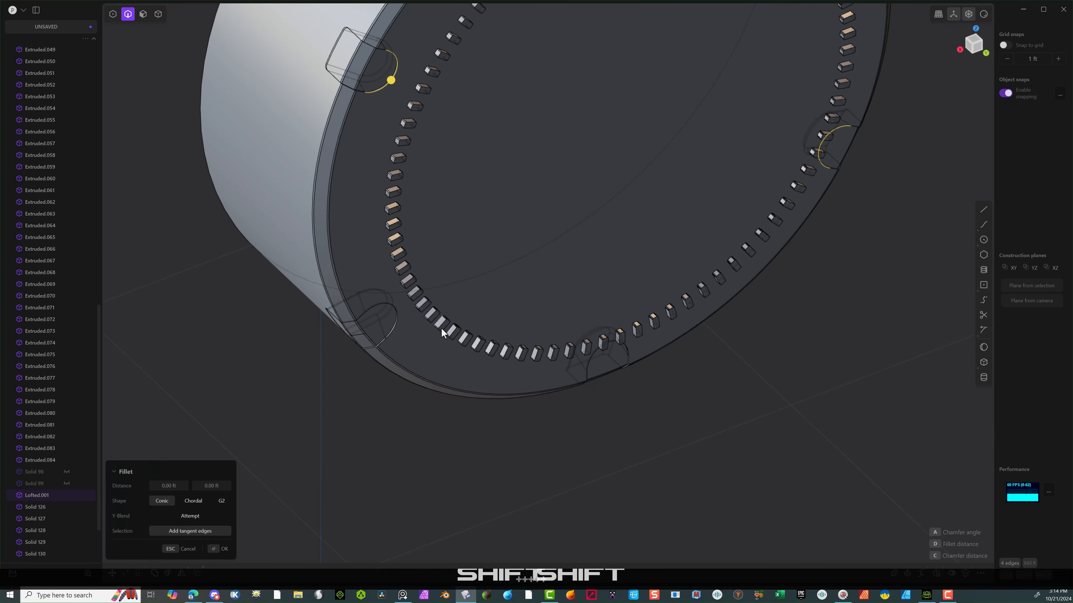
pyautogui.keyDown('shift'); pyautogui.click(398, 317); pyautogui.keyUp('shift')
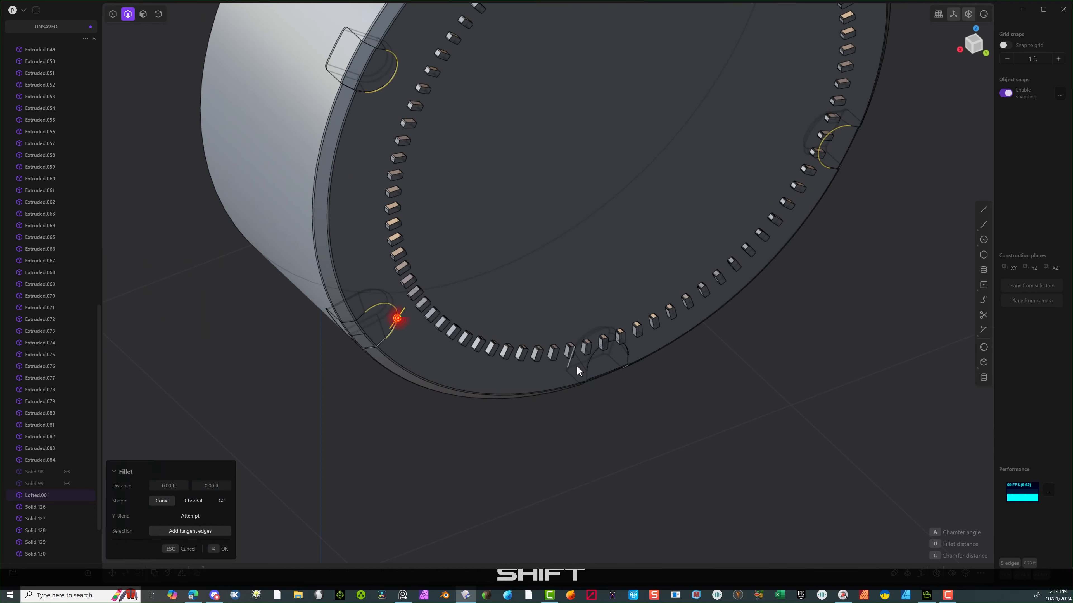
pyautogui.keyDown('shift'); pyautogui.click(592, 357); pyautogui.keyUp('shift')
pyautogui.moveTo(592, 357); pyautogui.dragTo(534, 285, button='middle')
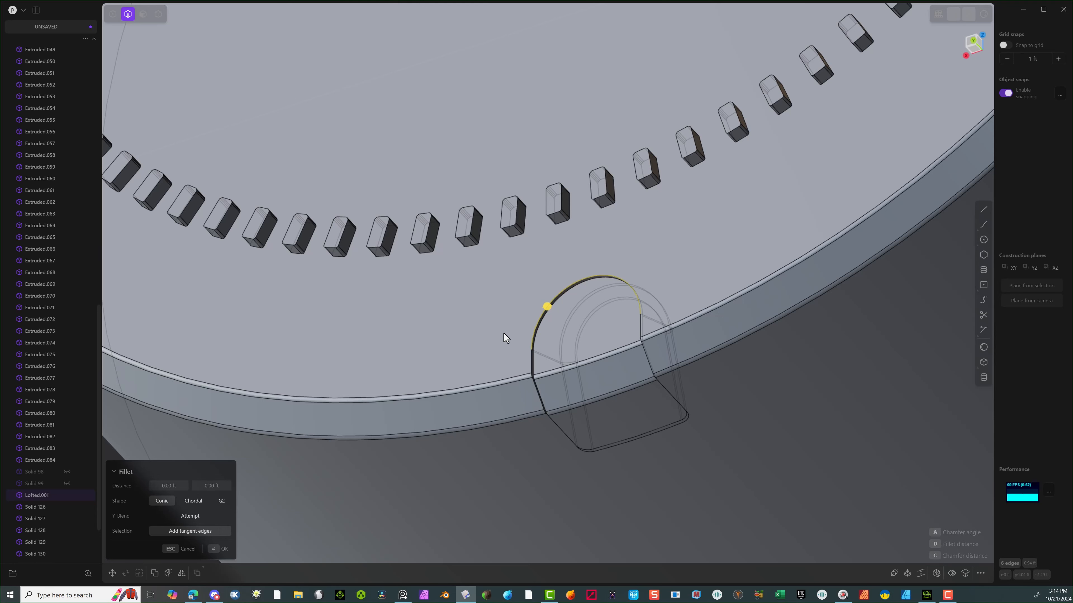
pyautogui.moveTo(545, 308); pyautogui.dragTo(543, 308)
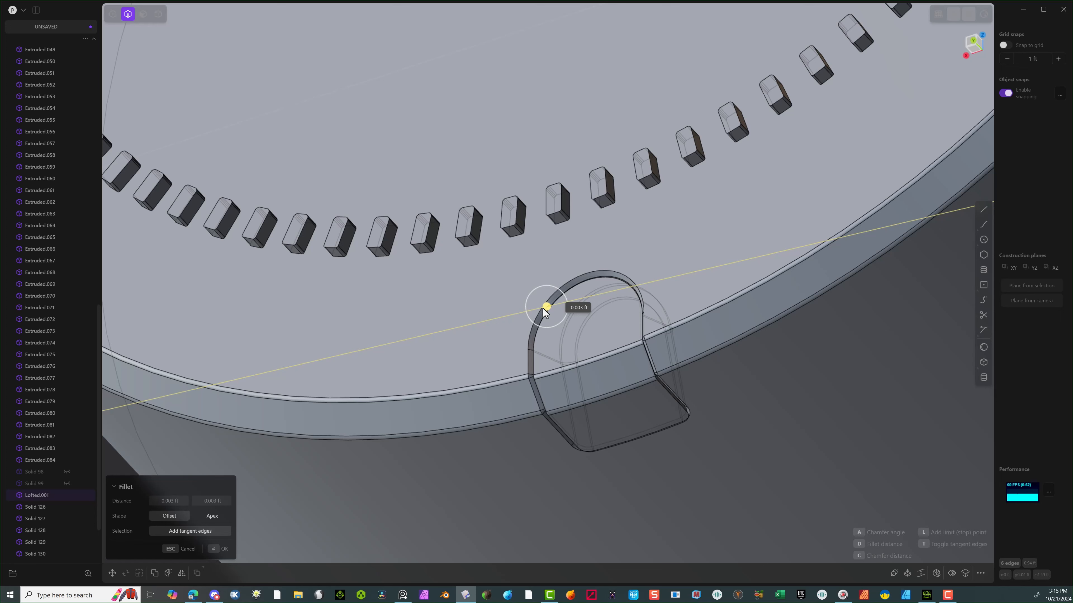
pyautogui.scroll(-10, 574, 275)
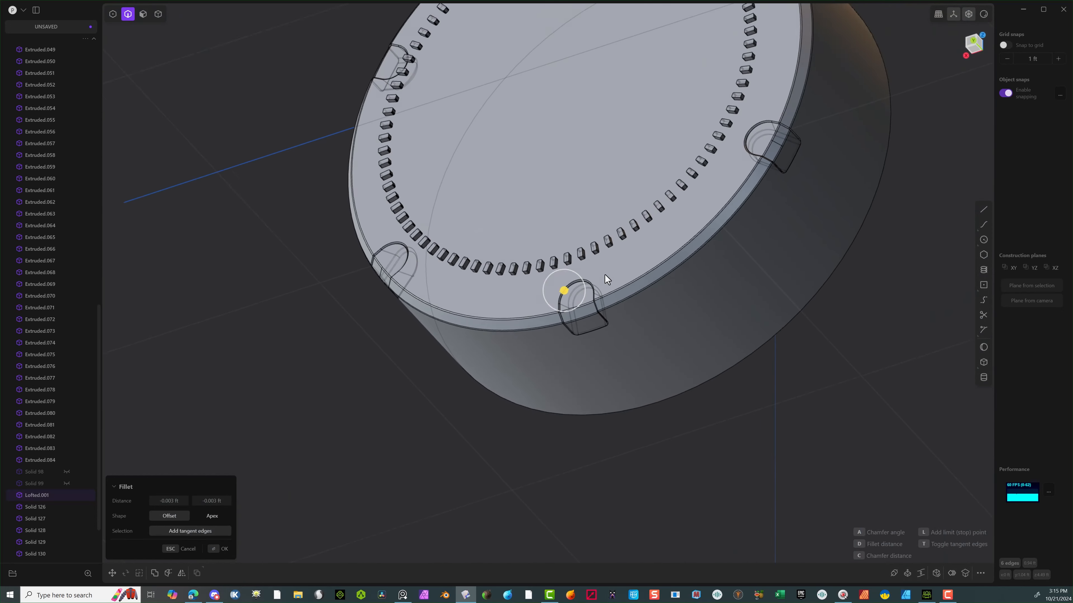
pyautogui.moveTo(605, 275); pyautogui.dragTo(676, 461, button='middle')
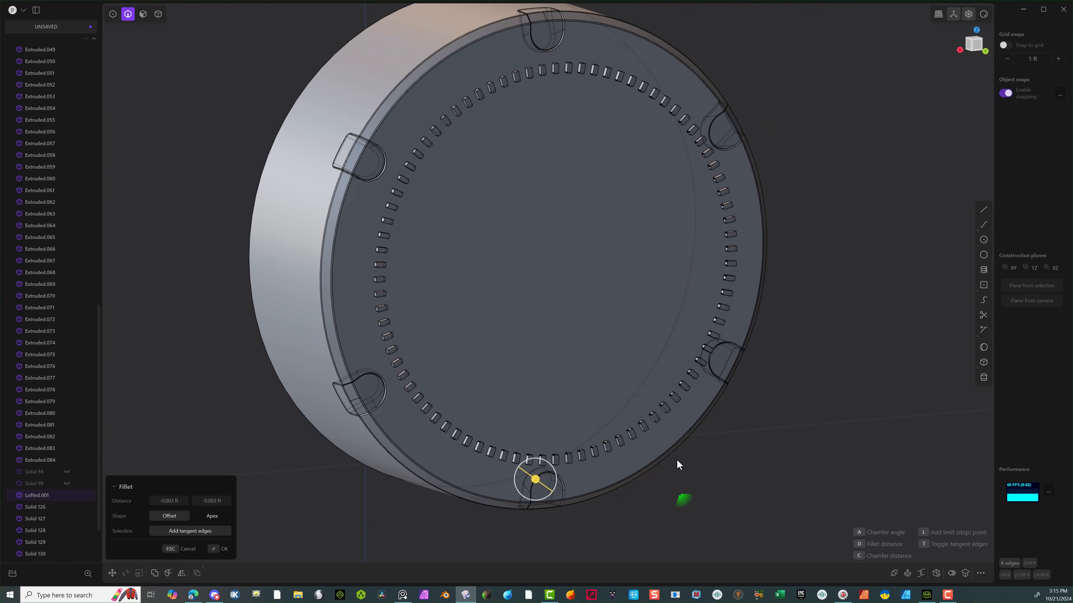
pyautogui.moveTo(626, 328); pyautogui.dragTo(472, 427, button='middle')
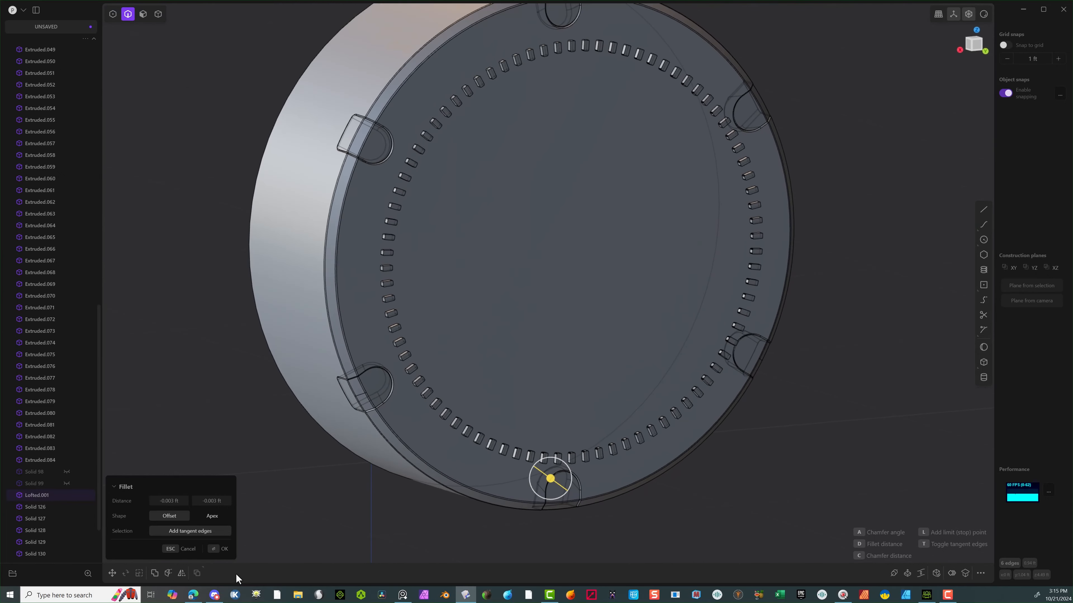
pyautogui.click(217, 550)
# Fillet the chamfers' outer edge loops around all six rim slots with a distance of 0.002 ft.
pyautogui.moveTo(600, 410); pyautogui.dragTo(548, 197, button='middle')
pyautogui.scroll(5, 252, 325)
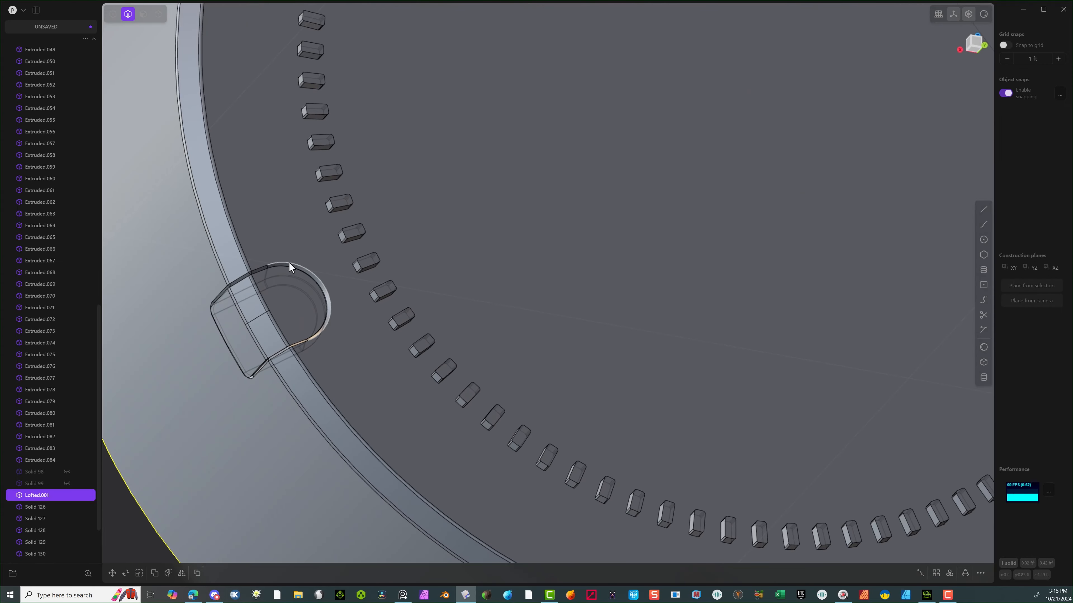
pyautogui.keyDown('alt'); pyautogui.click(289, 265); pyautogui.keyUp('alt')
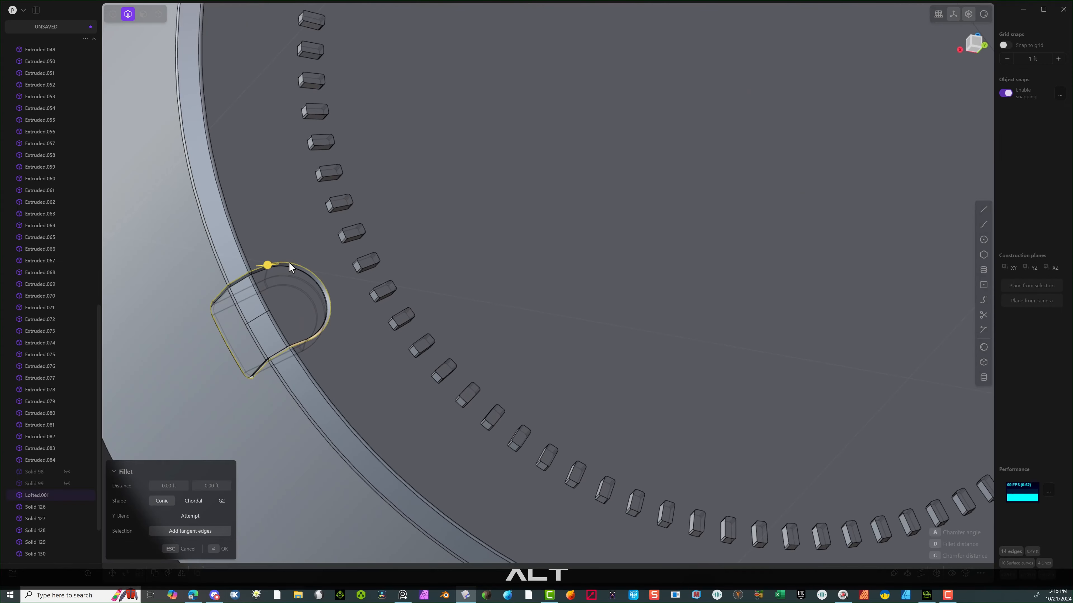
pyautogui.moveTo(853, 155); pyautogui.dragTo(357, 26, button='right')
pyautogui.keyDown('alt'); pyautogui.keyDown('shift'); pyautogui.click(249, 463); pyautogui.keyUp('shift'); pyautogui.keyUp('alt')
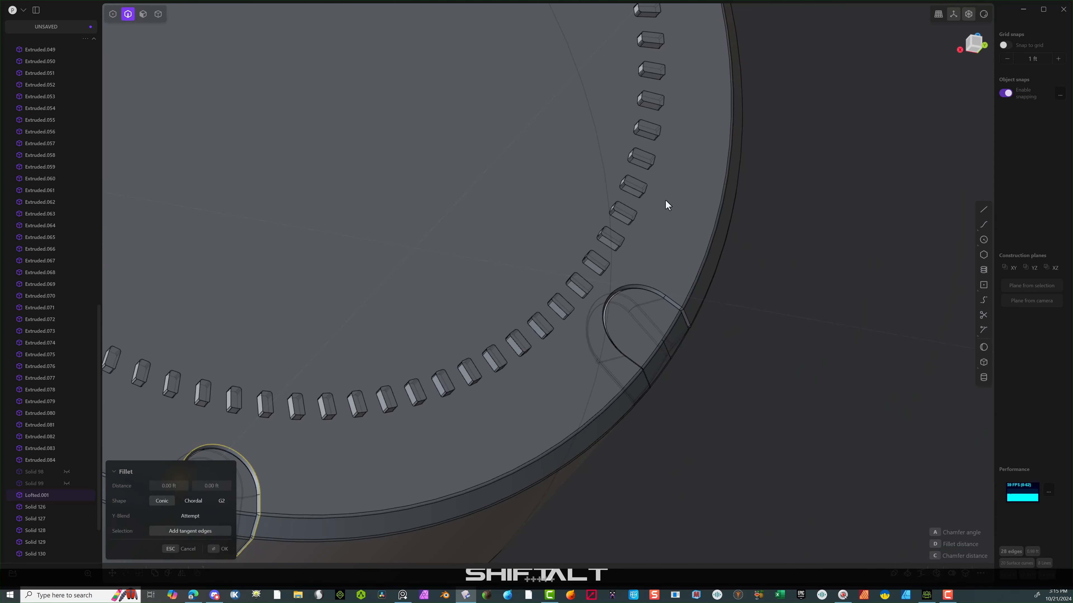
pyautogui.keyDown('alt'); pyautogui.keyDown('shift'); pyautogui.click(643, 283); pyautogui.keyUp('shift'); pyautogui.keyUp('alt')
pyautogui.moveTo(641, 283); pyautogui.dragTo(633, 179, button='right')
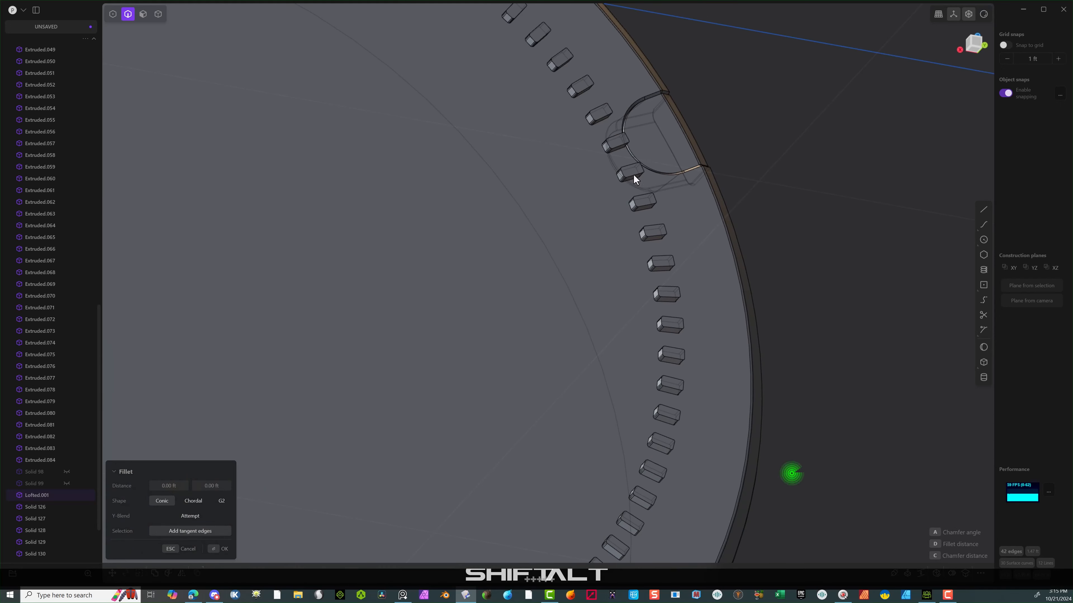
pyautogui.keyDown('alt'); pyautogui.keyDown('shift'); pyautogui.click(631, 105); pyautogui.keyUp('shift'); pyautogui.keyUp('alt')
pyautogui.moveTo(673, 92); pyautogui.dragTo(871, 460, button='right')
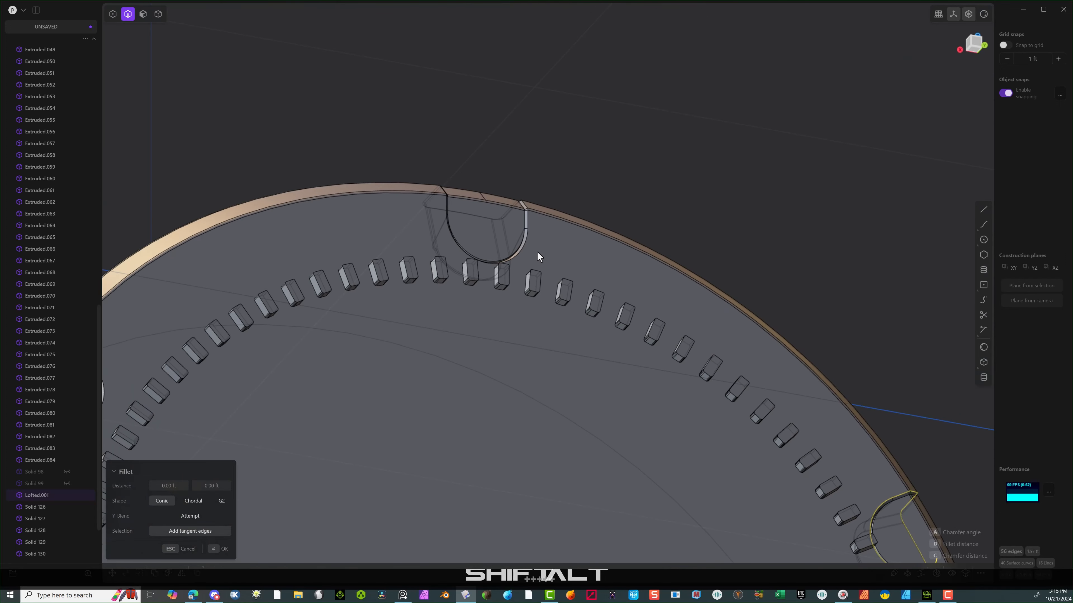
pyautogui.keyDown('alt'); pyautogui.keyDown('shift'); pyautogui.click(526, 246); pyautogui.keyUp('shift'); pyautogui.keyUp('alt')
pyautogui.moveTo(528, 255); pyautogui.dragTo(968, 302, button='right')
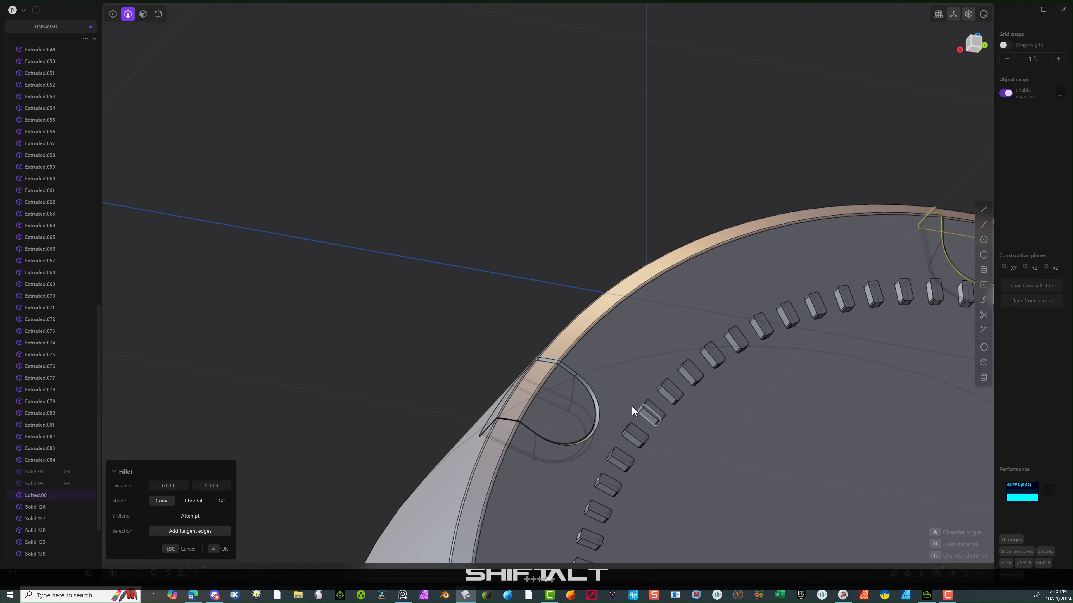
pyautogui.keyDown('alt'); pyautogui.keyDown('shift'); pyautogui.click(593, 392); pyautogui.keyUp('shift'); pyautogui.keyUp('alt')
pyautogui.moveTo(593, 392); pyautogui.dragTo(630, 337, button='right')
pyautogui.scroll(5, 625, 340)
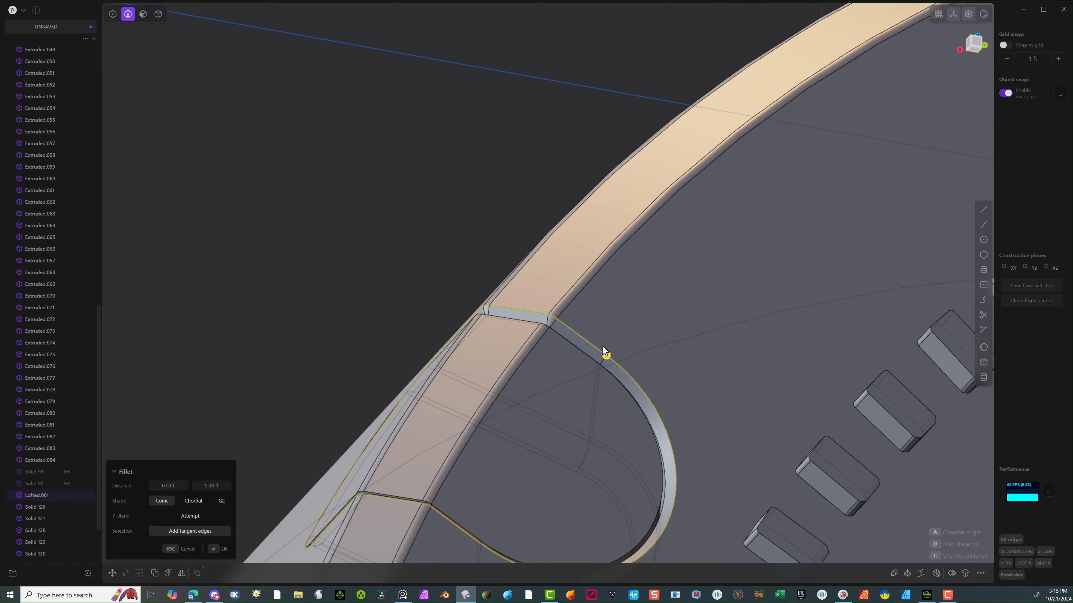
pyautogui.moveTo(607, 353); pyautogui.dragTo(616, 355)
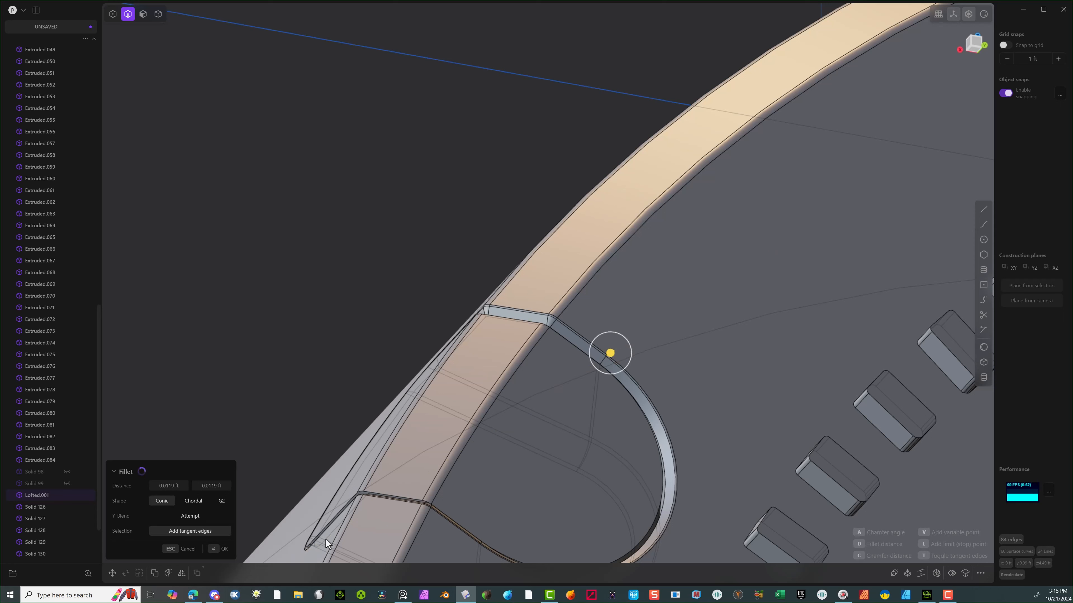
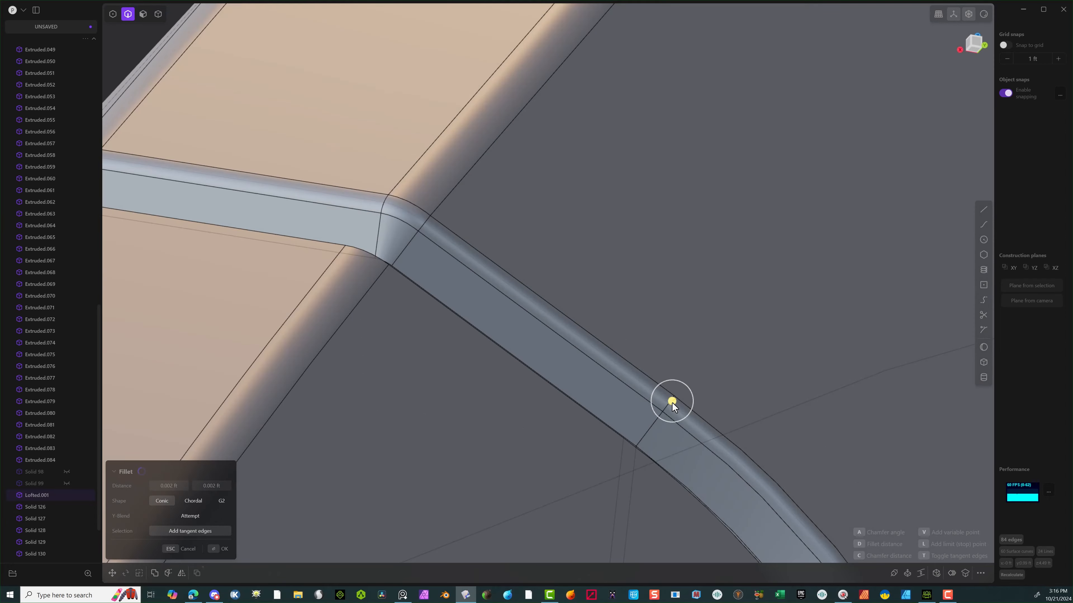
pyautogui.scroll(-4, 657, 372)
pyautogui.scroll(-5, 660, 400)
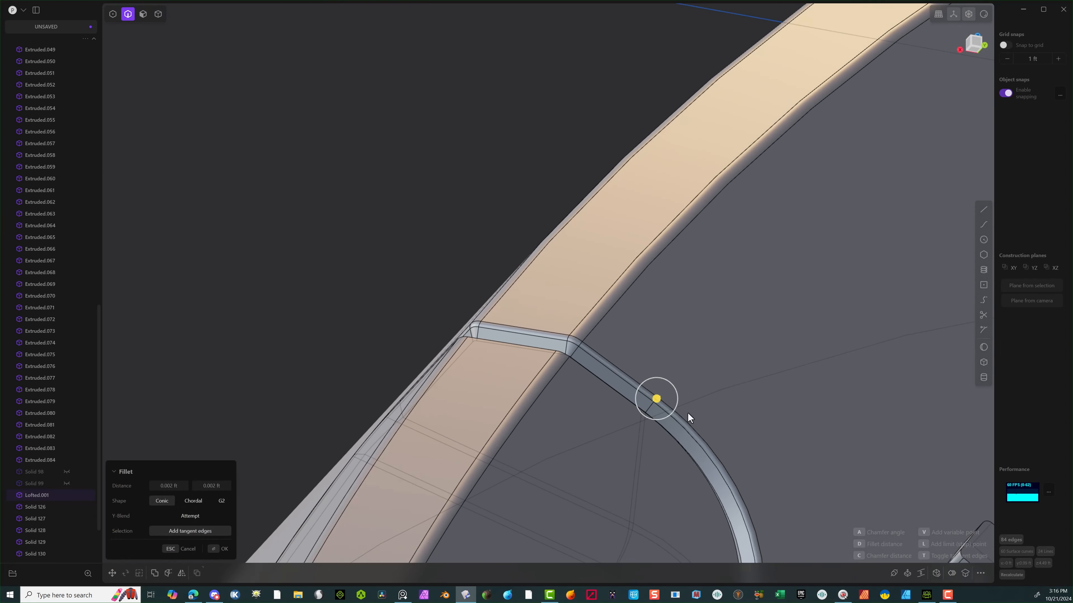
pyautogui.keyDown('shift'); pyautogui.moveTo(687, 412); pyautogui.dragTo(656, 183, button='middle'); pyautogui.keyUp('shift')
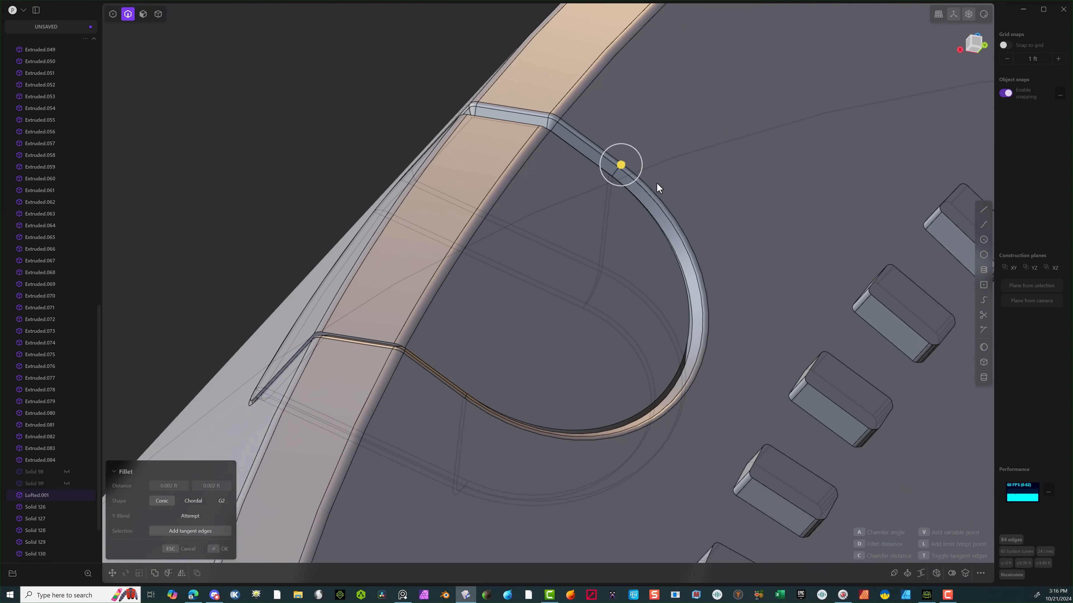
pyautogui.click(221, 550)
# Fillet the outer edge loops of all six round-ended rim inserts by about 0.0015 ft.
pyautogui.scroll(-6, 781, 410)
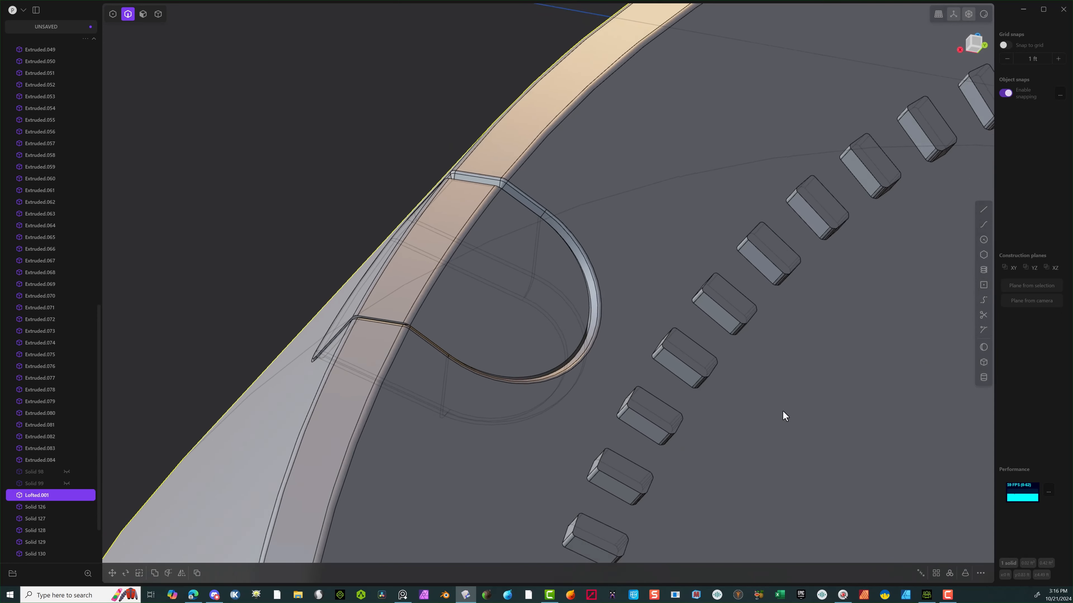
pyautogui.moveTo(791, 418)
pyautogui.keyDown('shift'); pyautogui.mouseDown(button='middle')
pyautogui.moveTo(667, 344)
pyautogui.moveTo(645, 309)
pyautogui.mouseUp(button='middle'); pyautogui.keyUp('shift')
pyautogui.scroll(6, 515, 266)
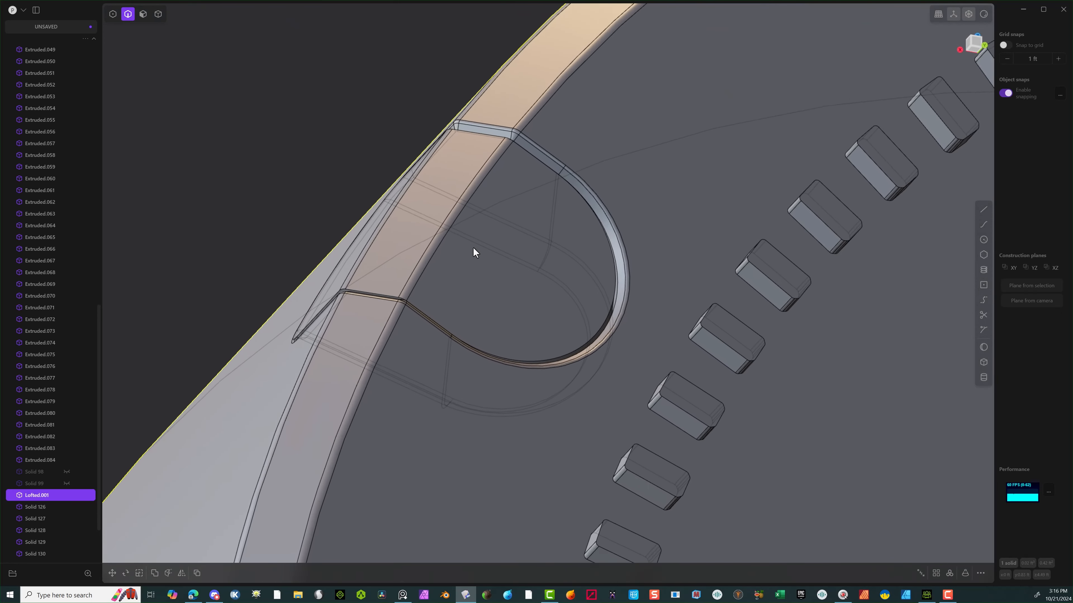
pyautogui.moveTo(472, 246)
pyautogui.mouseDown(button='middle')
pyautogui.moveTo(412, 231)
pyautogui.moveTo(450, 263)
pyautogui.mouseUp(button='middle')
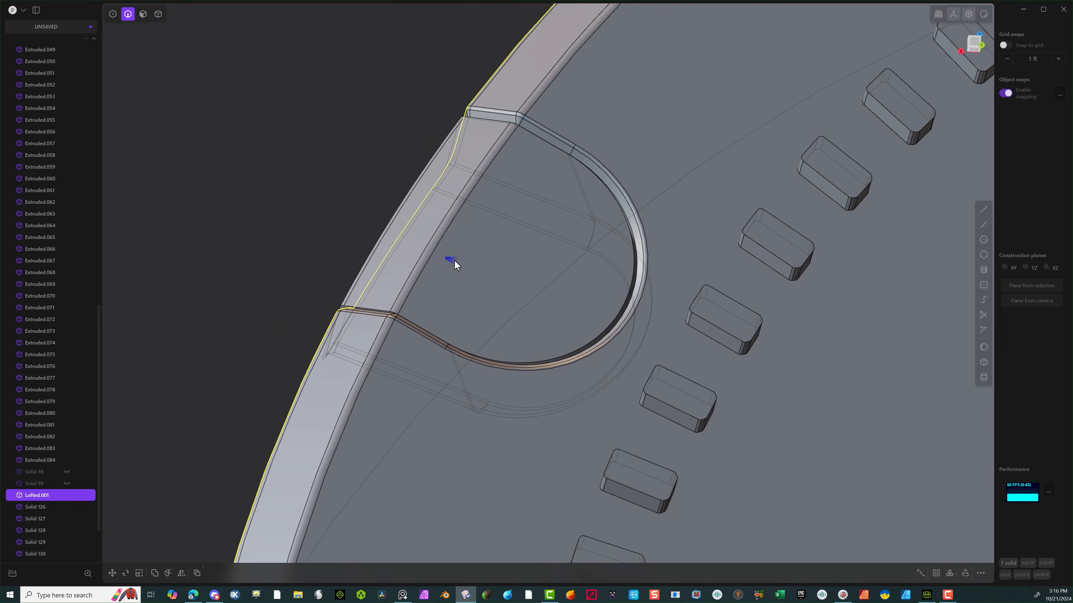
pyautogui.keyDown('shift'); pyautogui.click(628, 296); pyautogui.keyUp('shift')
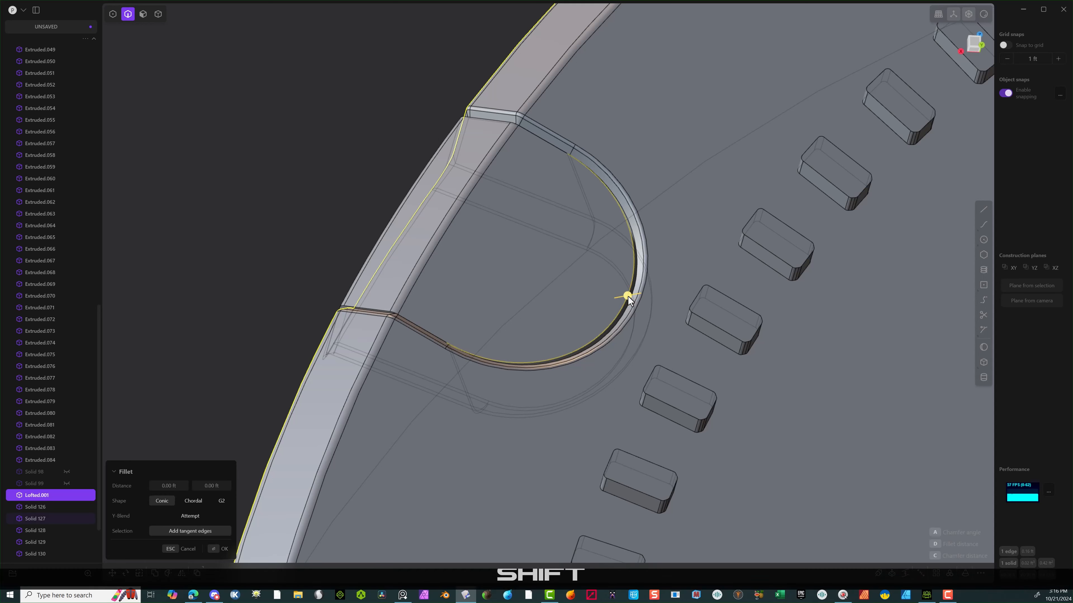
pyautogui.keyDown('alt'); pyautogui.keyDown('shift'); pyautogui.click(628, 298); pyautogui.keyUp('shift'); pyautogui.keyUp('alt')
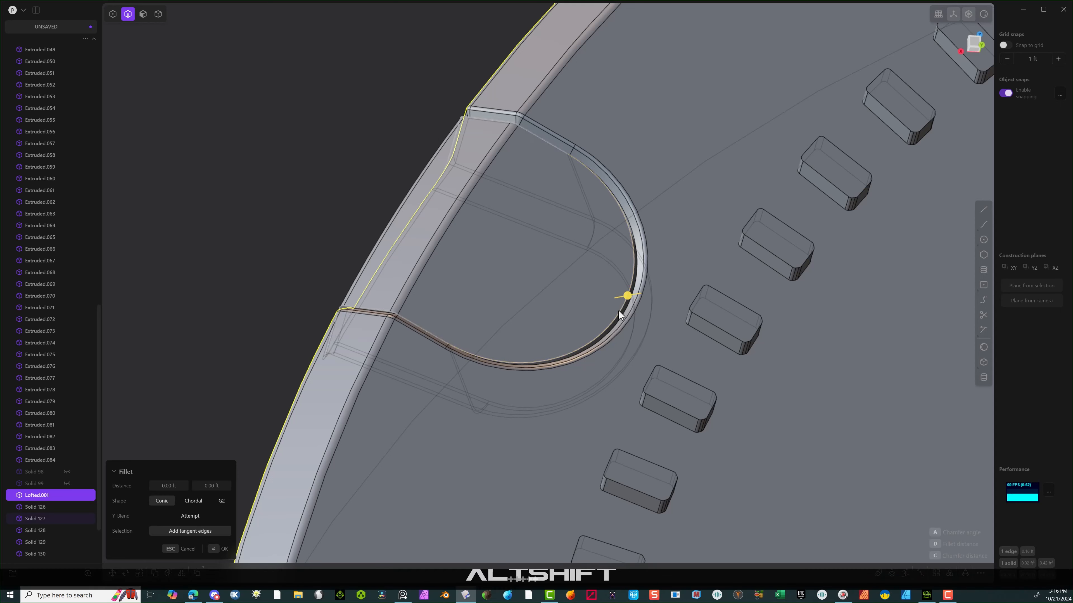
pyautogui.scroll(-3, 615, 258)
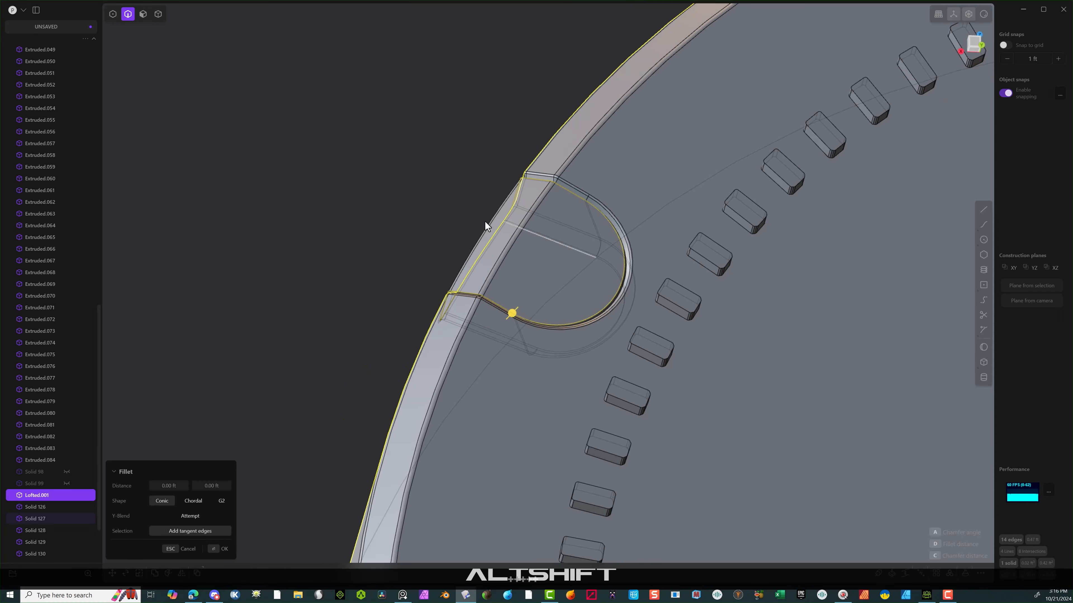
pyautogui.click(354, 162)
pyautogui.keyDown('alt'); pyautogui.keyDown('shift'); pyautogui.click(619, 287); pyautogui.keyUp('shift'); pyautogui.keyUp('alt')
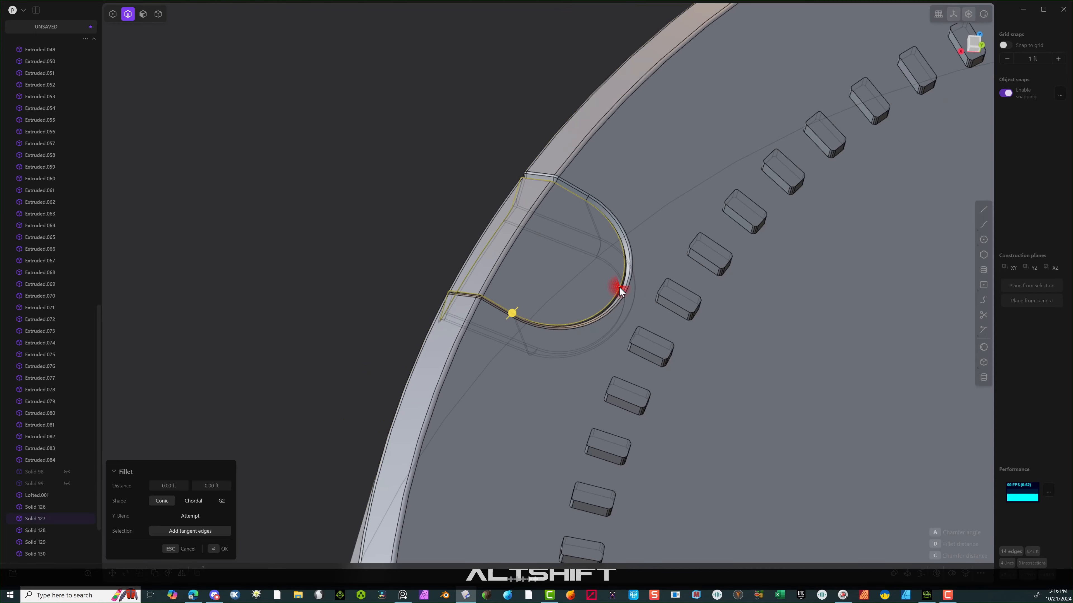
pyautogui.scroll(-1, 596, 357)
pyautogui.scroll(-1, 596, 357)
pyautogui.keyDown('shift'); pyautogui.moveTo(596, 357); pyautogui.dragTo(348, 1, button='middle'); pyautogui.keyUp('shift')
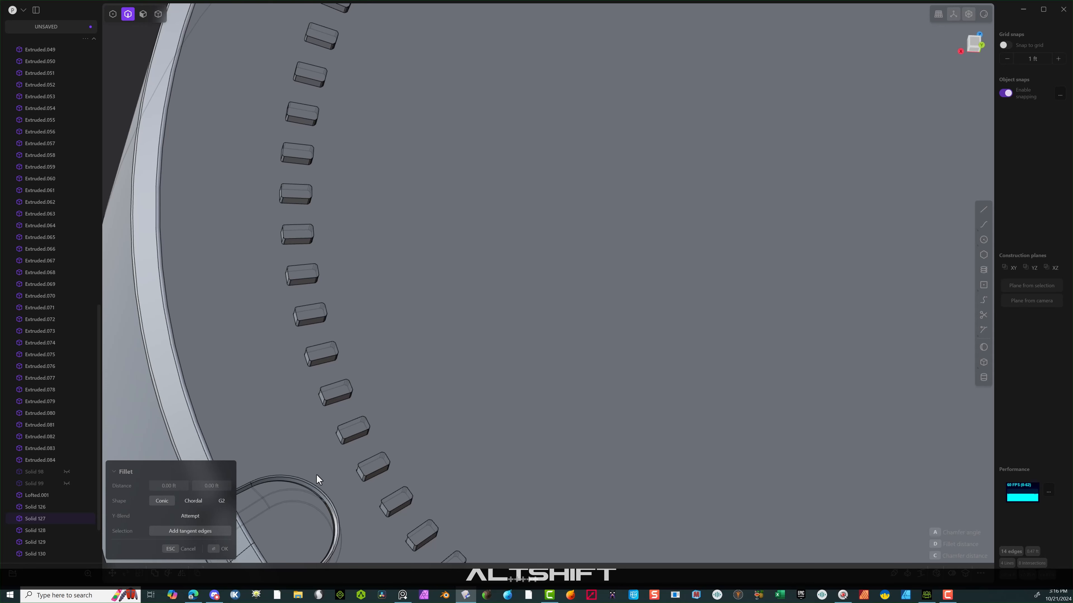
pyautogui.keyDown('alt'); pyautogui.keyDown('shift'); pyautogui.click(275, 482); pyautogui.keyUp('shift'); pyautogui.keyUp('alt')
pyautogui.keyDown('shift'); pyautogui.moveTo(448, 479); pyautogui.dragTo(565, 113, button='middle'); pyautogui.keyUp('shift')
pyautogui.keyDown('shift'); pyautogui.moveTo(626, 210); pyautogui.dragTo(410, 116, button='middle'); pyautogui.keyUp('shift')
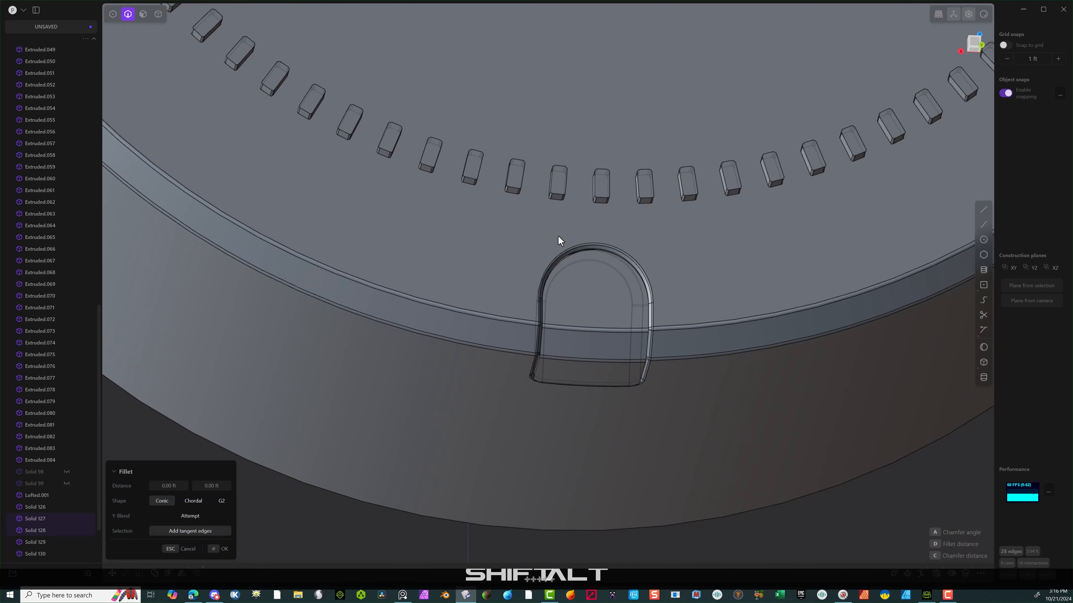
pyautogui.keyDown('alt'); pyautogui.keyDown('shift'); pyautogui.click(595, 254); pyautogui.keyUp('shift'); pyautogui.keyUp('alt')
pyautogui.scroll(3, 692, 251)
pyautogui.moveTo(637, 250); pyautogui.dragTo(712, 291, button='middle')
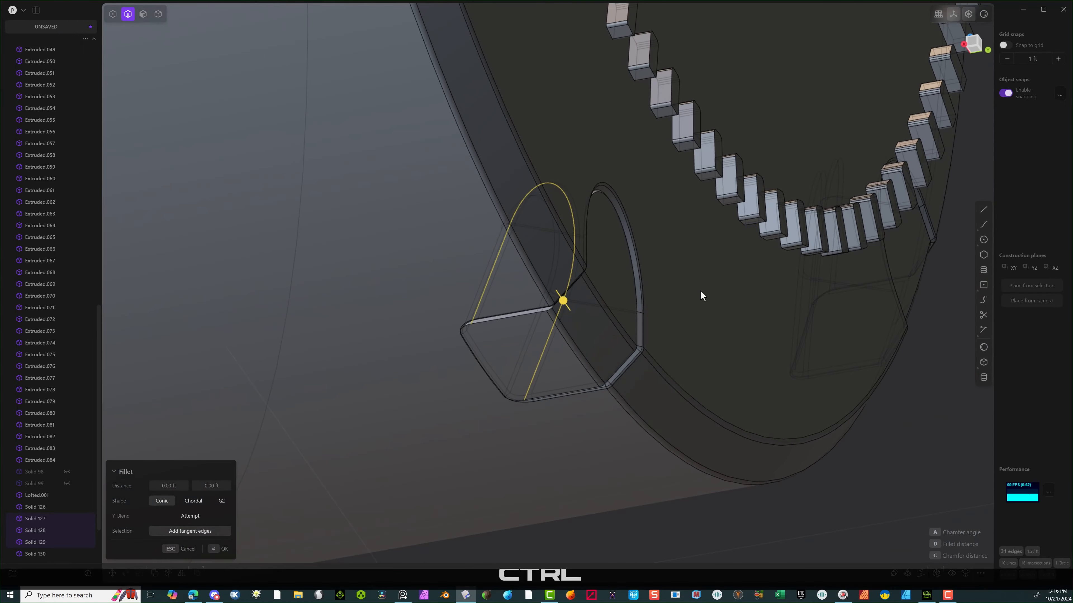
pyautogui.hotkey('ctrl', 'z')
pyautogui.moveTo(679, 223); pyautogui.dragTo(555, 244, button='middle')
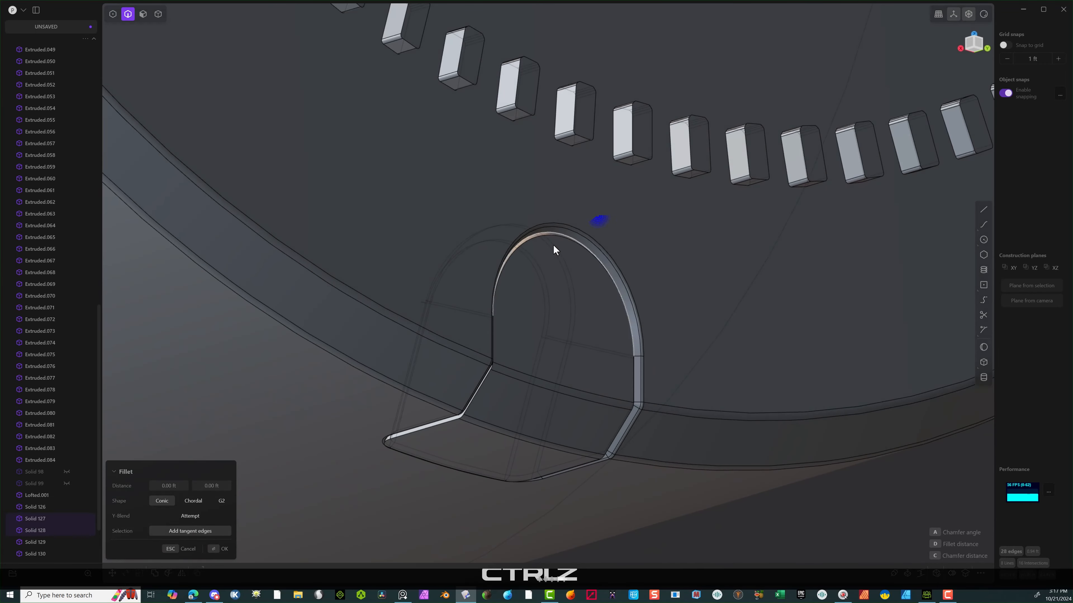
pyautogui.keyDown('alt'); pyautogui.keyDown('shift'); pyautogui.click(554, 237); pyautogui.keyUp('shift'); pyautogui.keyUp('alt')
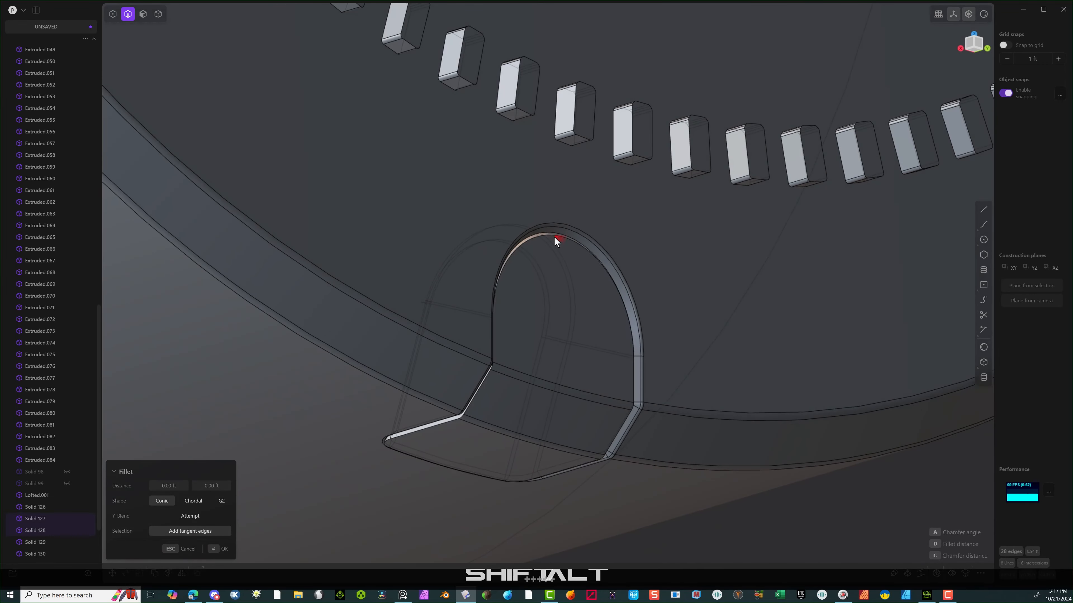
pyautogui.moveTo(678, 283); pyautogui.dragTo(471, 279, button='middle')
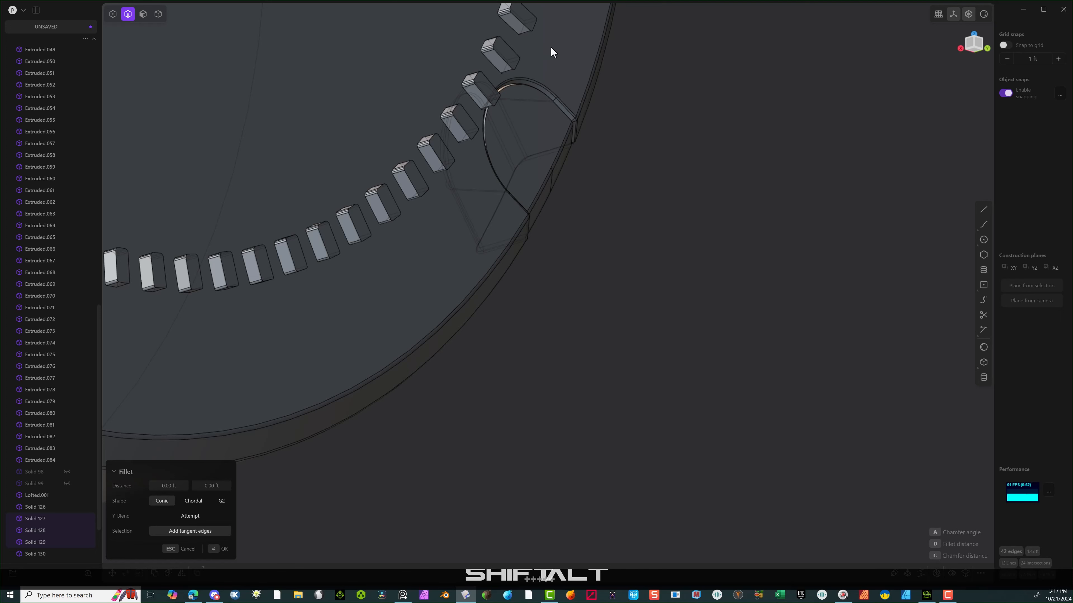
pyautogui.keyDown('alt'); pyautogui.keyDown('shift'); pyautogui.click(508, 88); pyautogui.keyUp('shift'); pyautogui.keyUp('alt')
pyautogui.moveTo(549, 95); pyautogui.dragTo(1068, 55, button='middle')
pyautogui.scroll(5, 460, 278)
pyautogui.keyDown('alt'); pyautogui.keyDown('shift'); pyautogui.click(430, 288); pyautogui.keyUp('shift'); pyautogui.keyUp('alt')
pyautogui.keyDown('alt'); pyautogui.keyDown('shift'); pyautogui.click(325, 350); pyautogui.keyUp('shift'); pyautogui.keyUp('alt')
pyautogui.moveTo(563, 210); pyautogui.dragTo(151, 421, button='middle')
pyautogui.scroll(3, 295, 436)
pyautogui.scroll(4, 344, 335)
pyautogui.scroll(1, 344, 338)
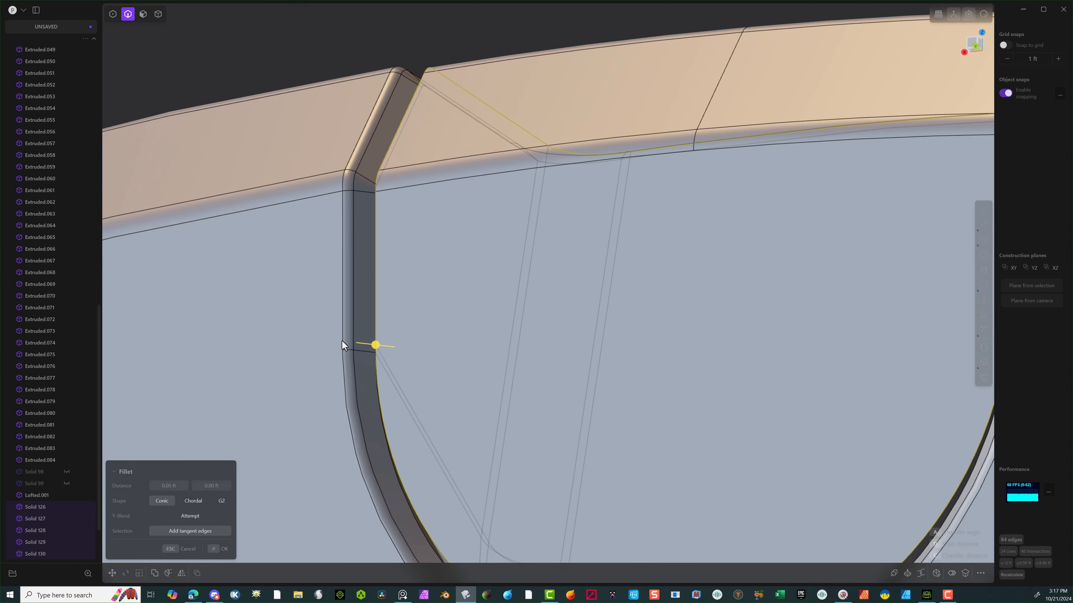
pyautogui.moveTo(377, 347); pyautogui.dragTo(367, 340)
pyautogui.scroll(-5, 368, 339)
pyautogui.moveTo(425, 349); pyautogui.dragTo(449, 422, button='middle')
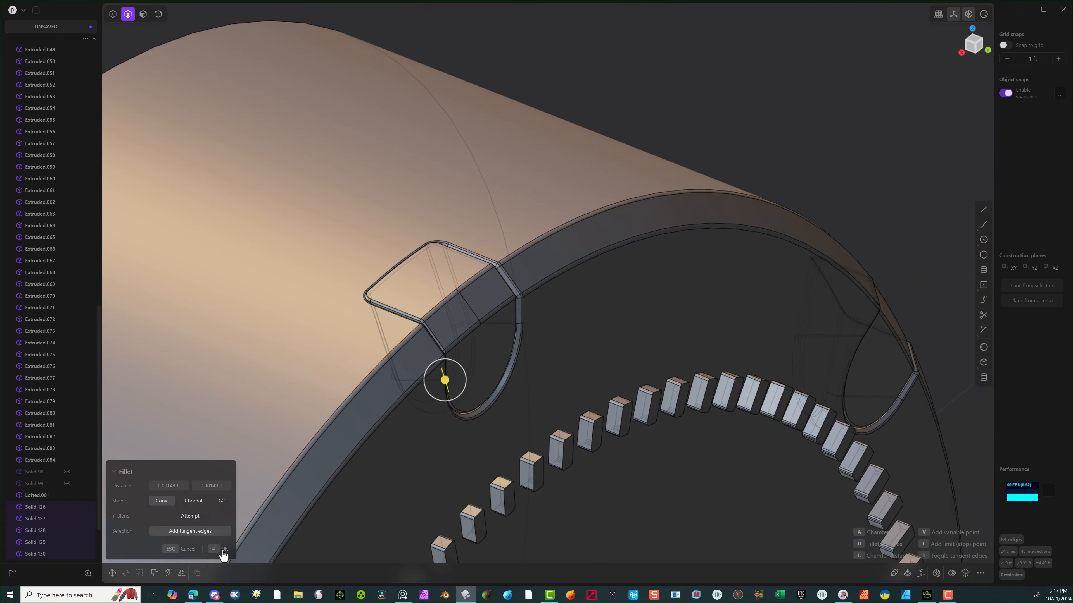
pyautogui.click(216, 550)
# Draw a small circle on the end face of the uppermost rim insert, centred on its rounded end.
pyautogui.scroll(-5, 307, 470)
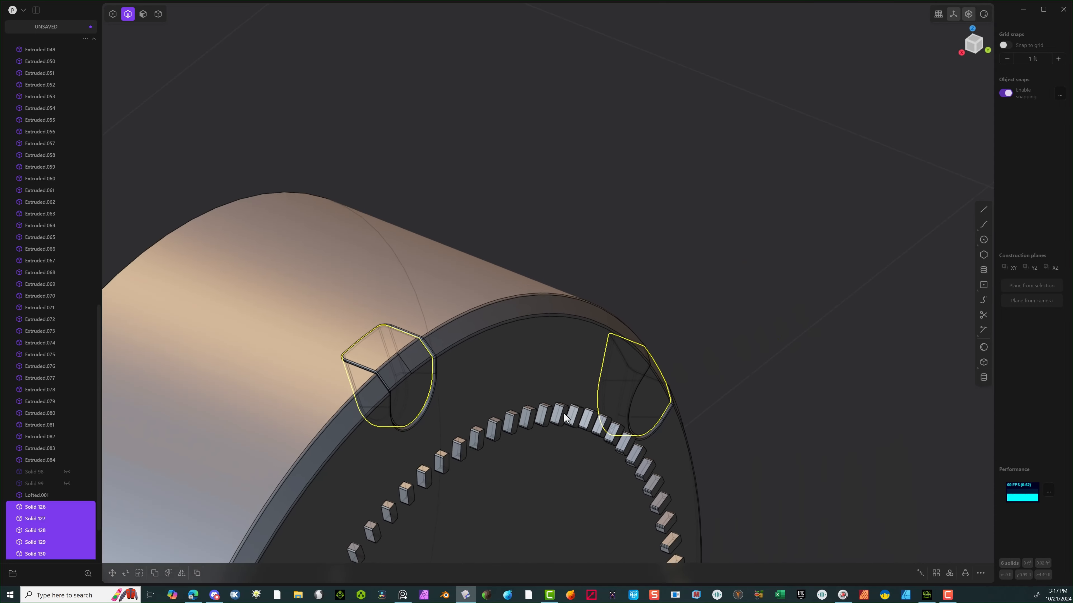
pyautogui.keyDown('shift'); pyautogui.moveTo(611, 395); pyautogui.dragTo(735, 169, button='middle'); pyautogui.keyUp('shift')
pyautogui.moveTo(655, 307); pyautogui.dragTo(594, 311, button='middle')
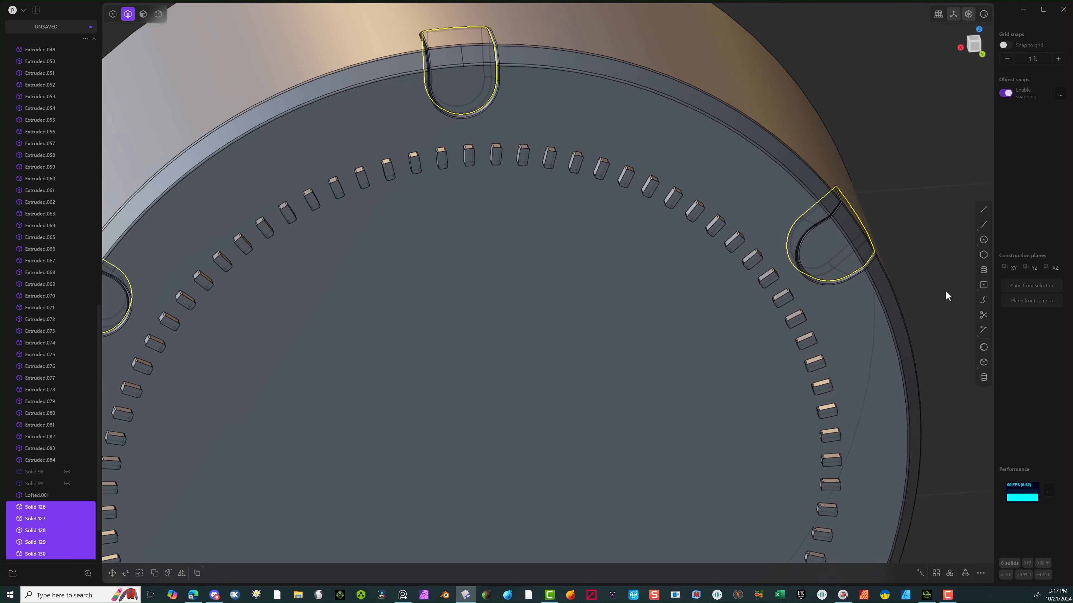
pyautogui.click(983, 239)
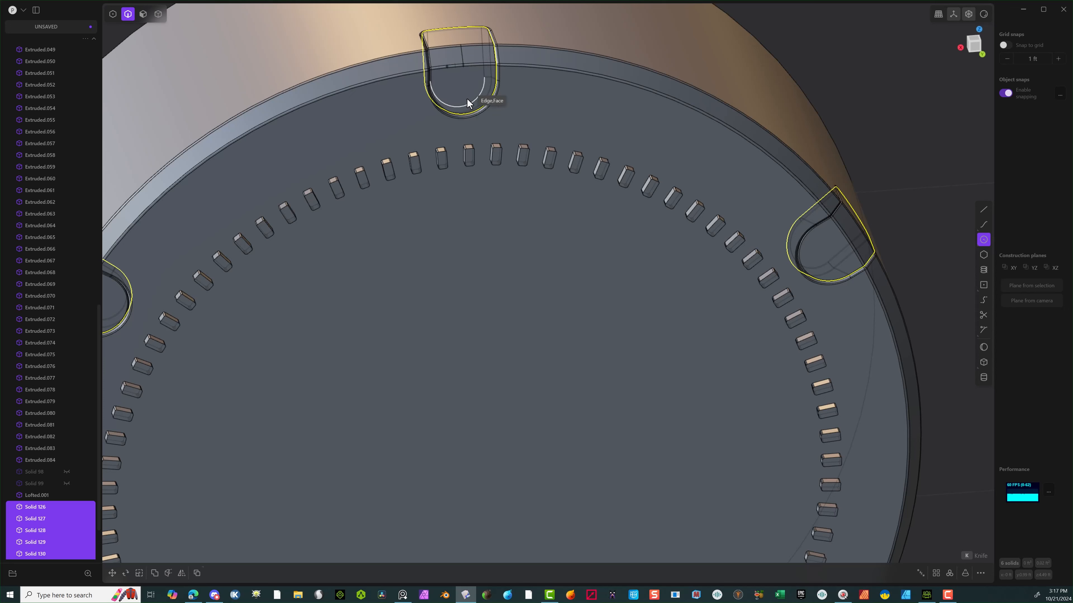
pyautogui.click(966, 50)
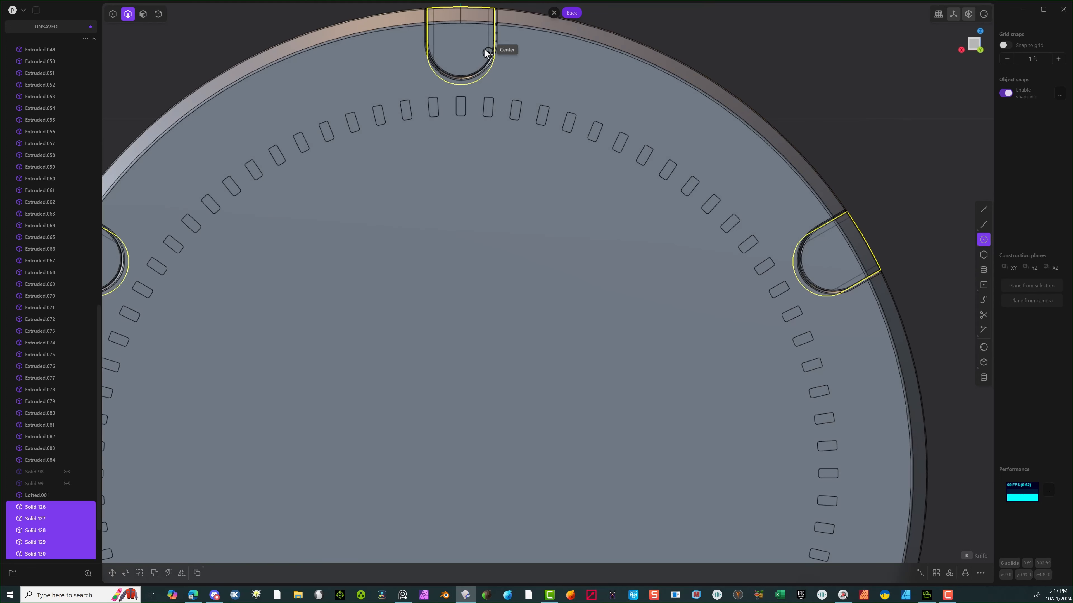
pyautogui.click(460, 53)
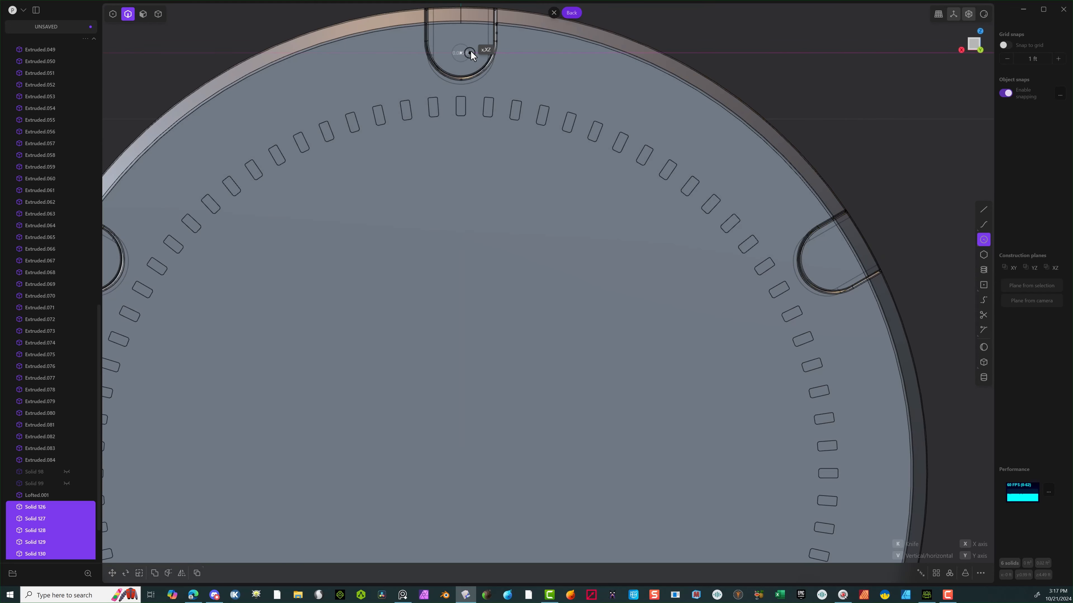
pyautogui.click(480, 49)
pyautogui.moveTo(480, 48); pyautogui.dragTo(550, 59, button='middle')
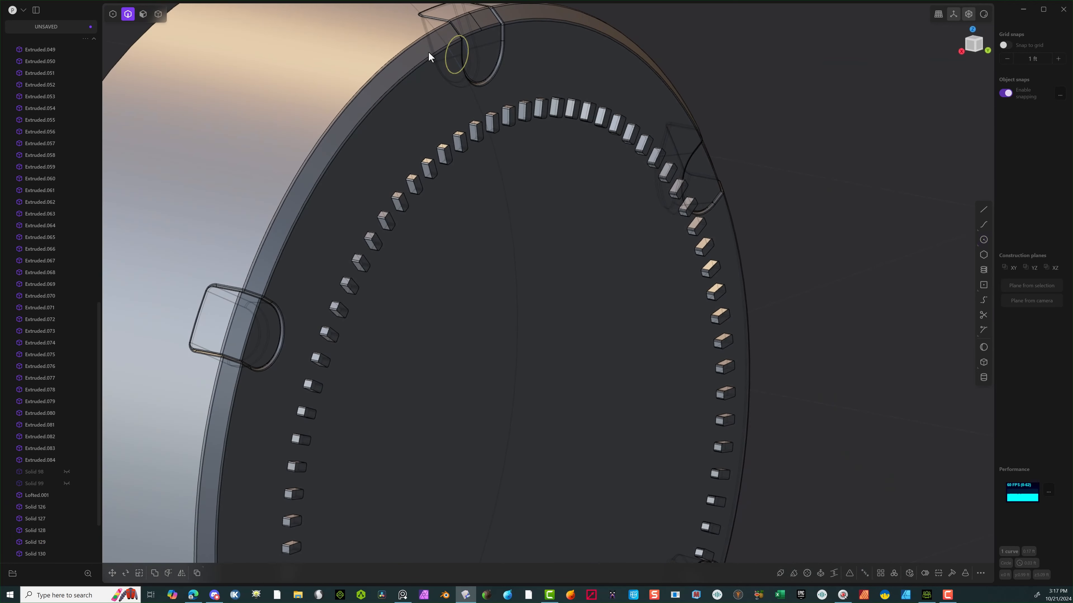
# Move the small circle outward along the cylinder's axis, clear of the insert's end face.
pyautogui.press('g')
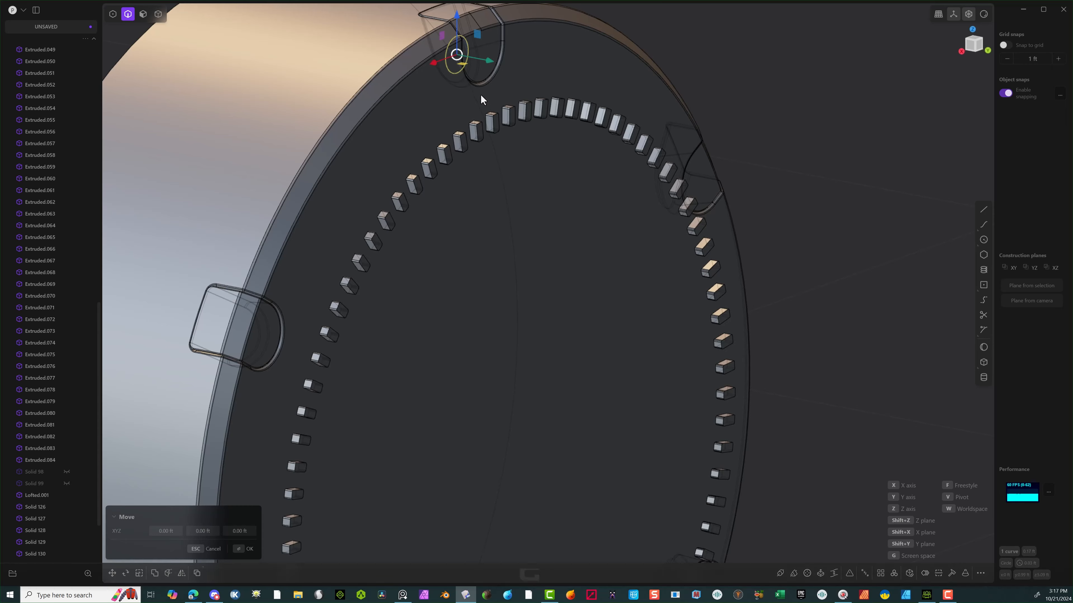
pyautogui.moveTo(480, 94); pyautogui.dragTo(494, 65, button='middle')
pyautogui.moveTo(499, 72); pyautogui.dragTo(548, 64)
pyautogui.click(241, 548)
pyautogui.moveTo(472, 316); pyautogui.dragTo(612, 26, button='middle')
pyautogui.scroll(5, 672, 112)
pyautogui.moveTo(670, 232); pyautogui.dragTo(681, 249, button='middle')
pyautogui.moveTo(681, 174); pyautogui.dragTo(782, 347, button='middle')
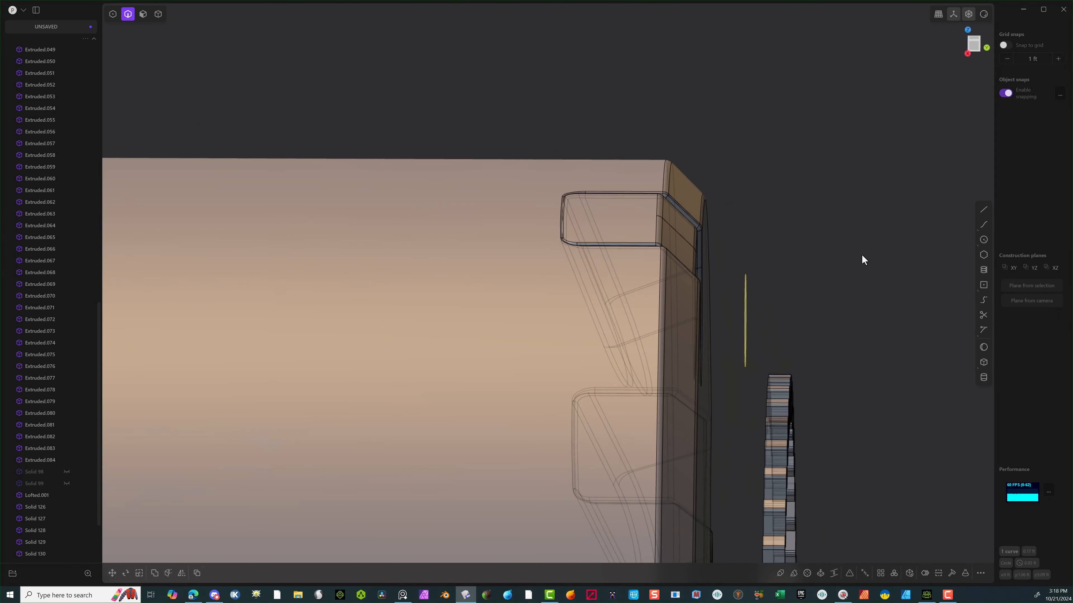
# Duplicate the circle about 0.008 ft back toward the cylinder and scale the copy uniformly to about 0.765.
pyautogui.hotkey('shift', 'd')
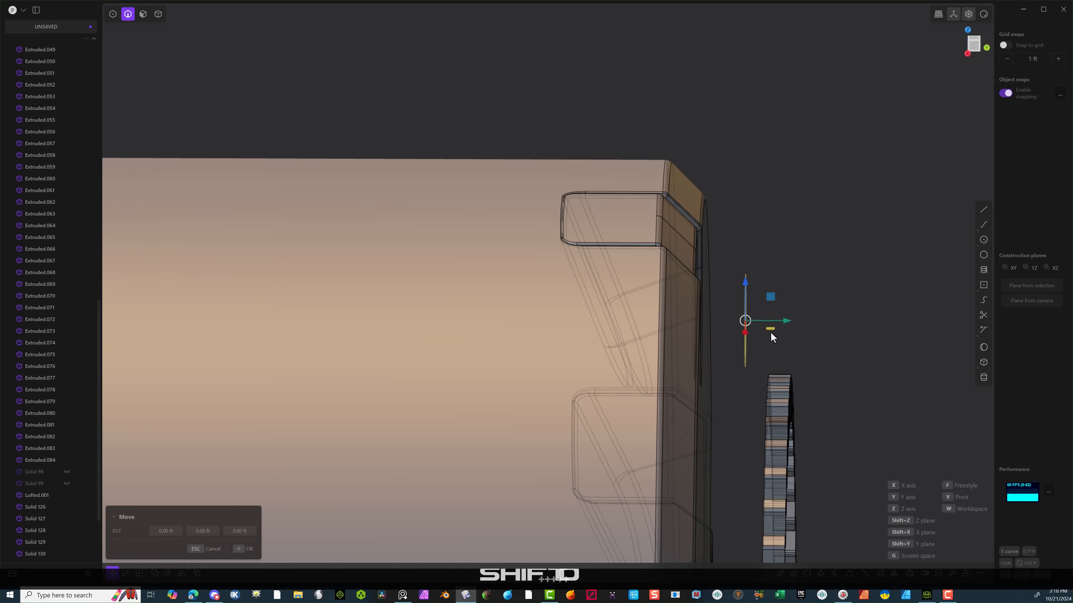
pyautogui.moveTo(782, 322); pyautogui.dragTo(770, 321)
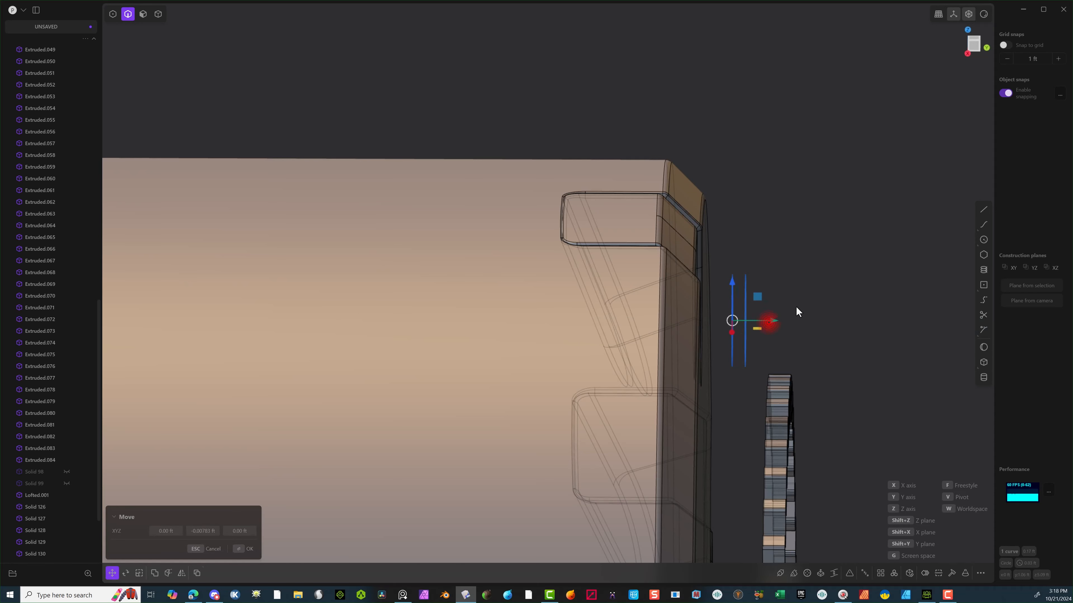
pyautogui.press('s')
pyautogui.press('s')
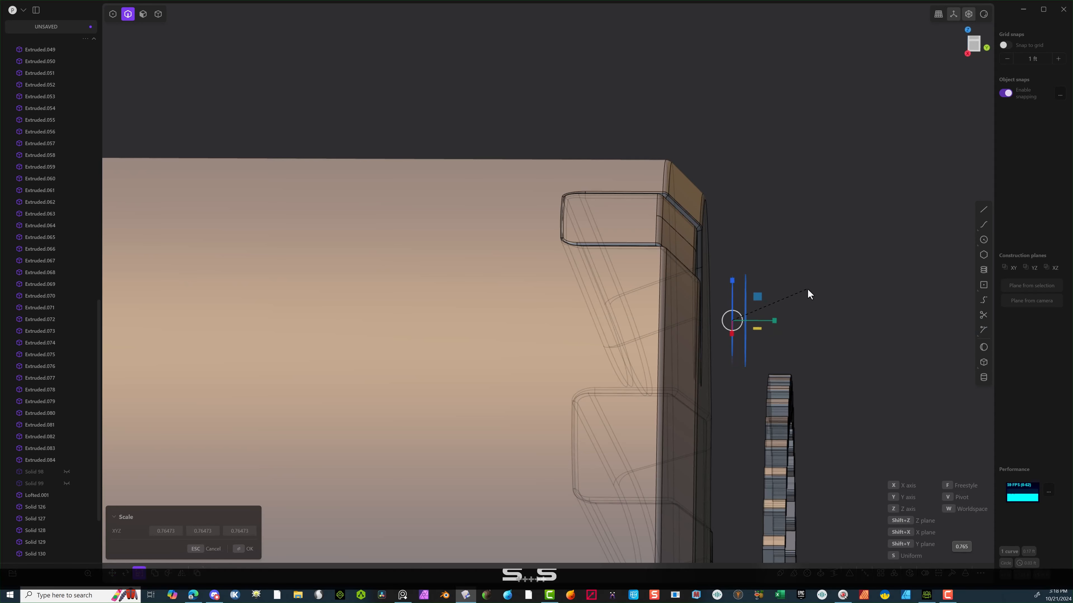
pyautogui.click(239, 557)
pyautogui.moveTo(775, 176); pyautogui.dragTo(665, 258, button='middle')
# Loft between the large and small circle regions to form a tapered disc.
pyautogui.click(143, 14)
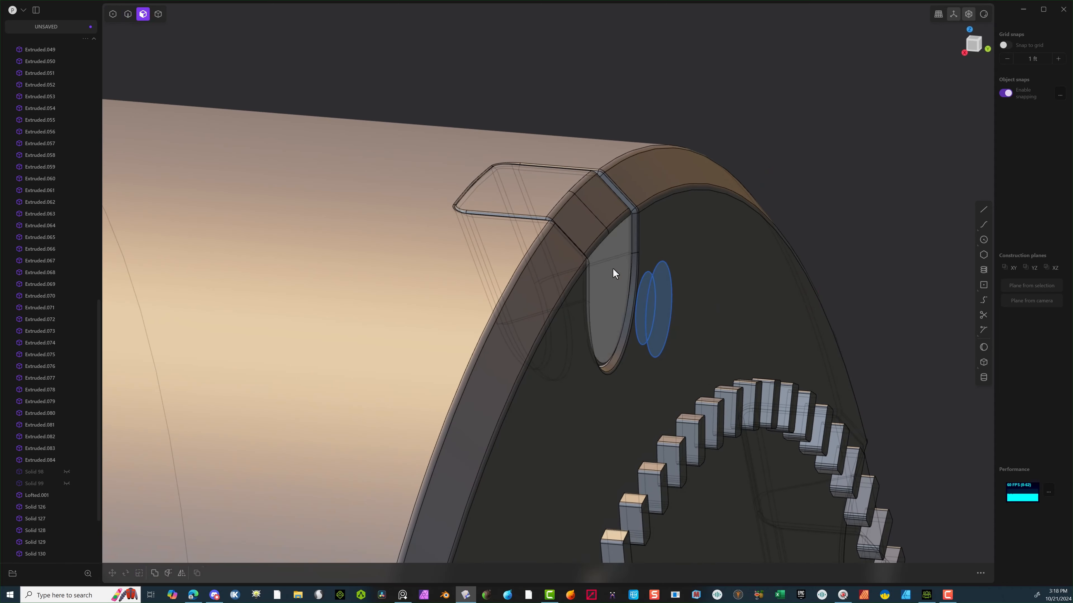
pyautogui.click(663, 286)
pyautogui.press('e')
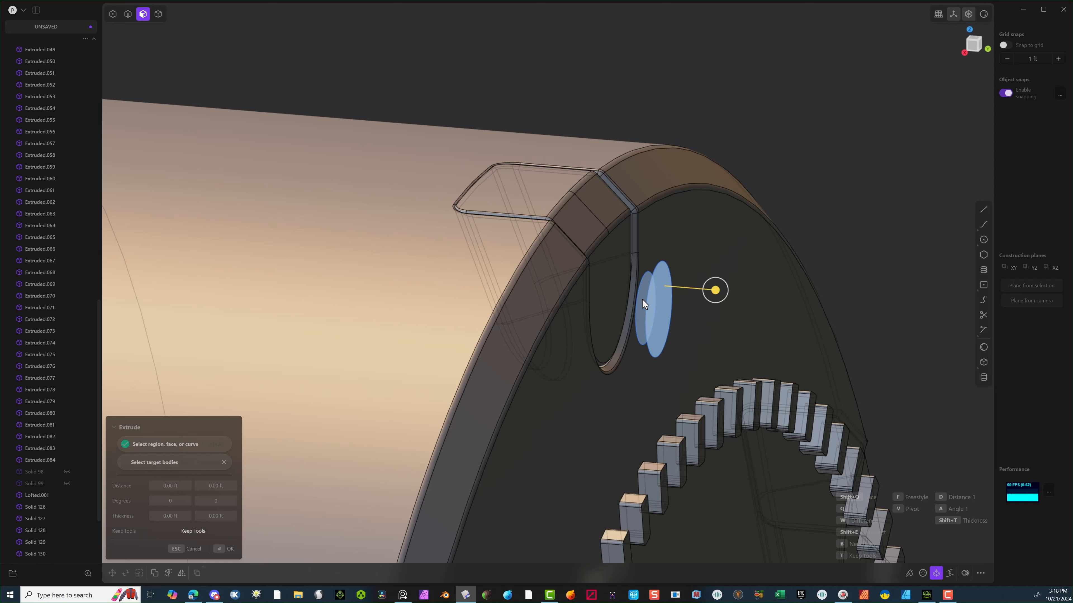
pyautogui.keyDown('shift'); pyautogui.click(642, 298); pyautogui.keyUp('shift')
pyautogui.press('l')
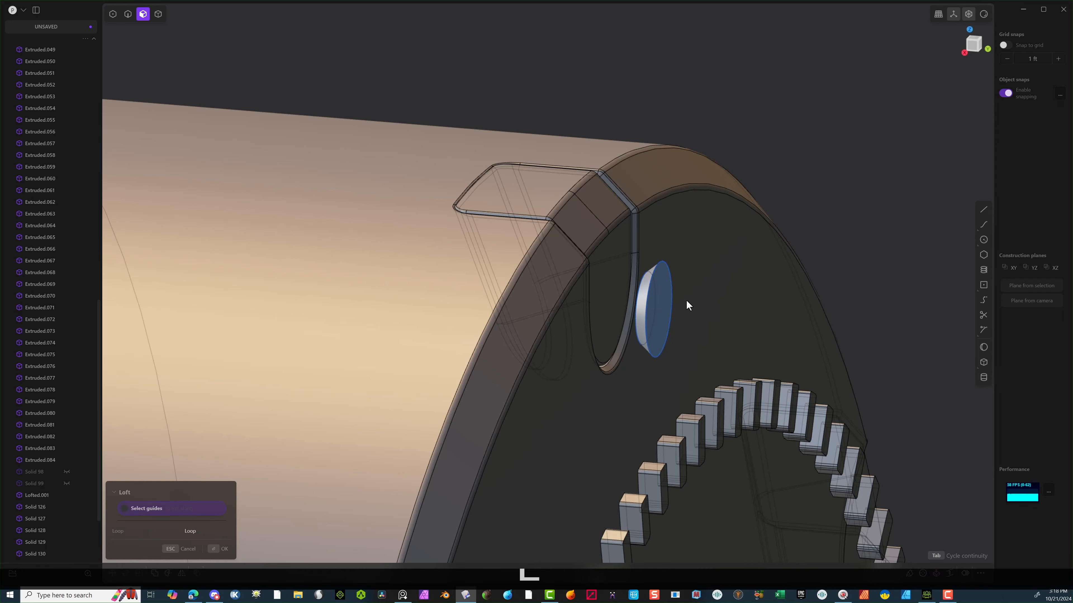
pyautogui.press('Return')
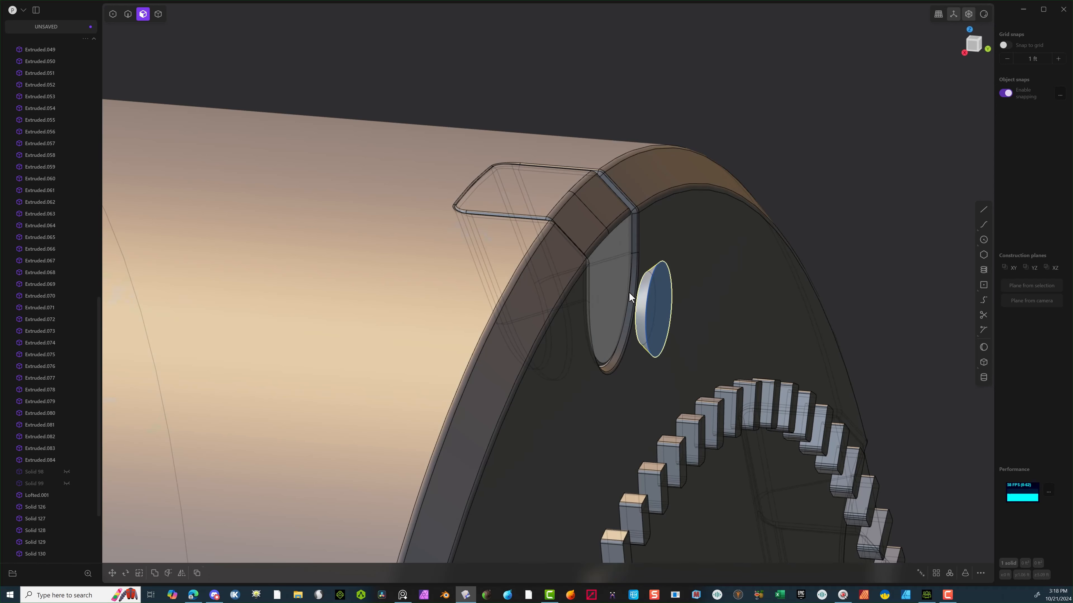
pyautogui.click(634, 294)
pyautogui.press('o')
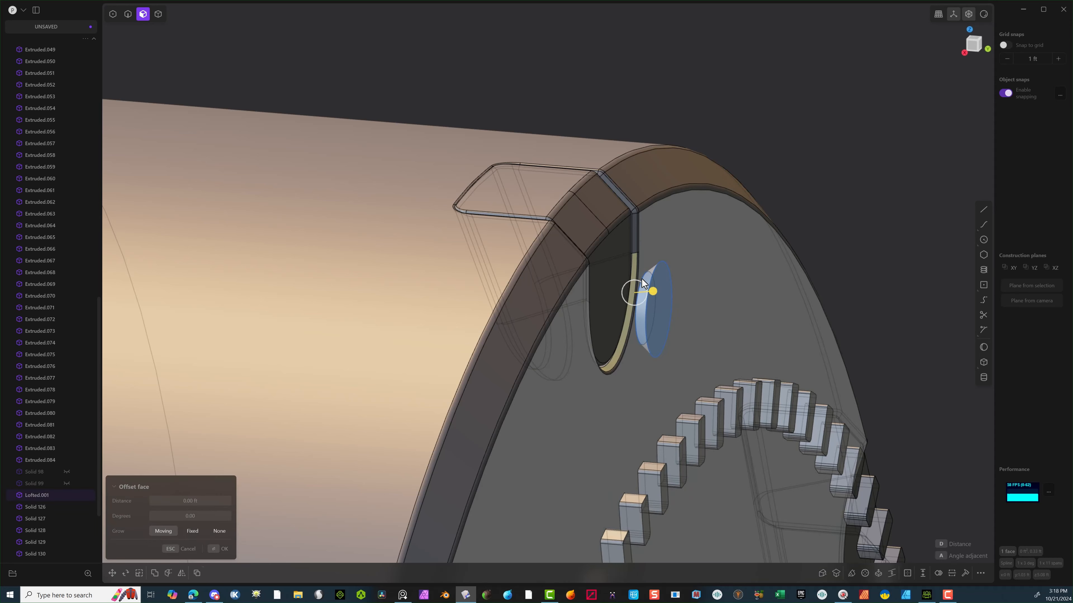
pyautogui.click(656, 264)
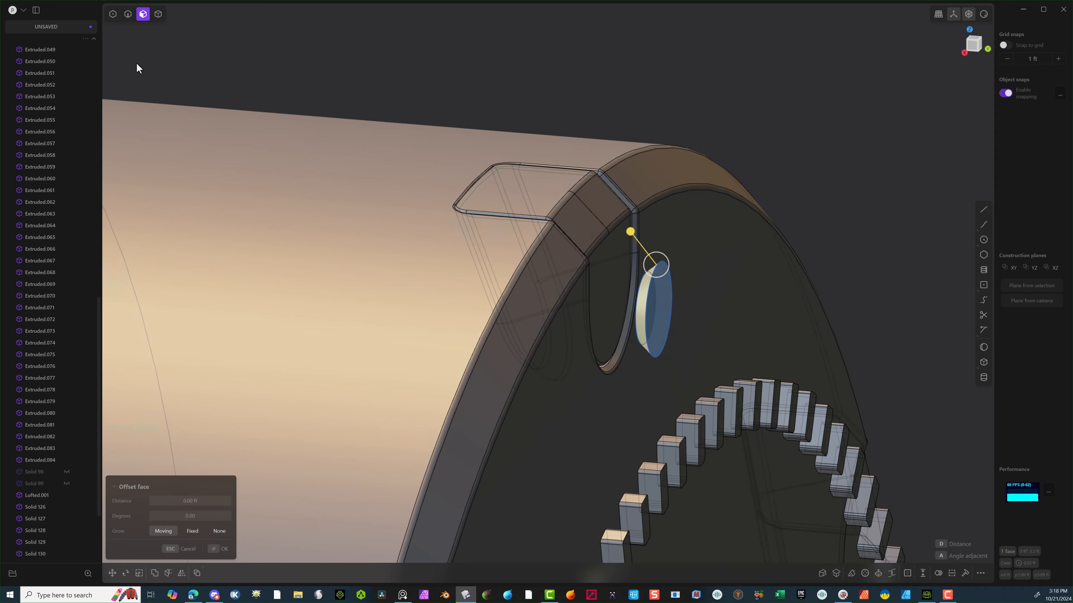
pyautogui.click(131, 16)
pyautogui.click(215, 550)
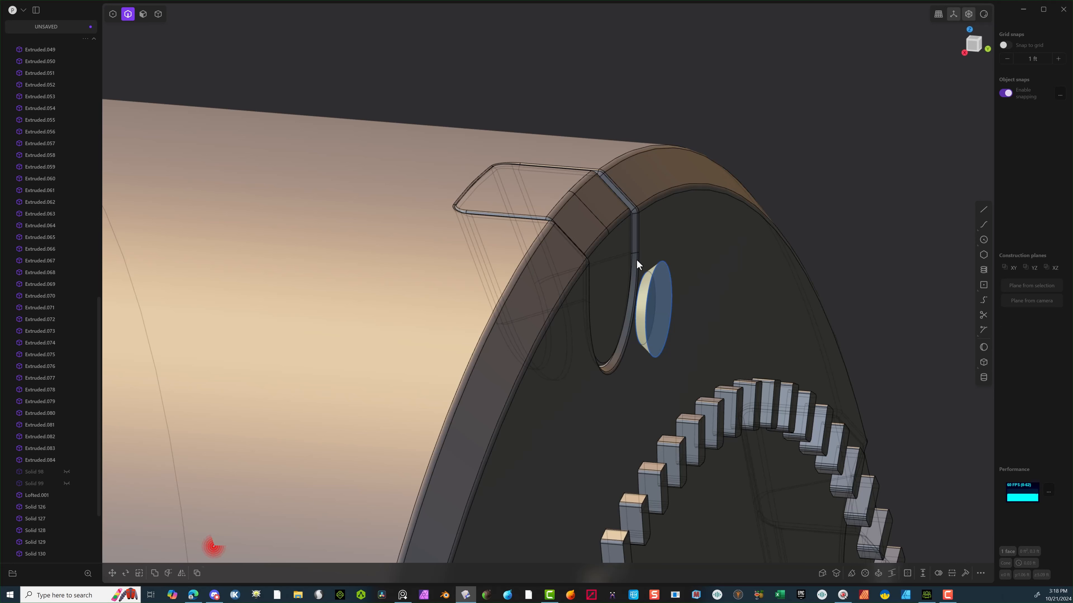
# Delete the two source circles left on the tapered disc.
pyautogui.click(661, 263)
pyautogui.press('Delete')
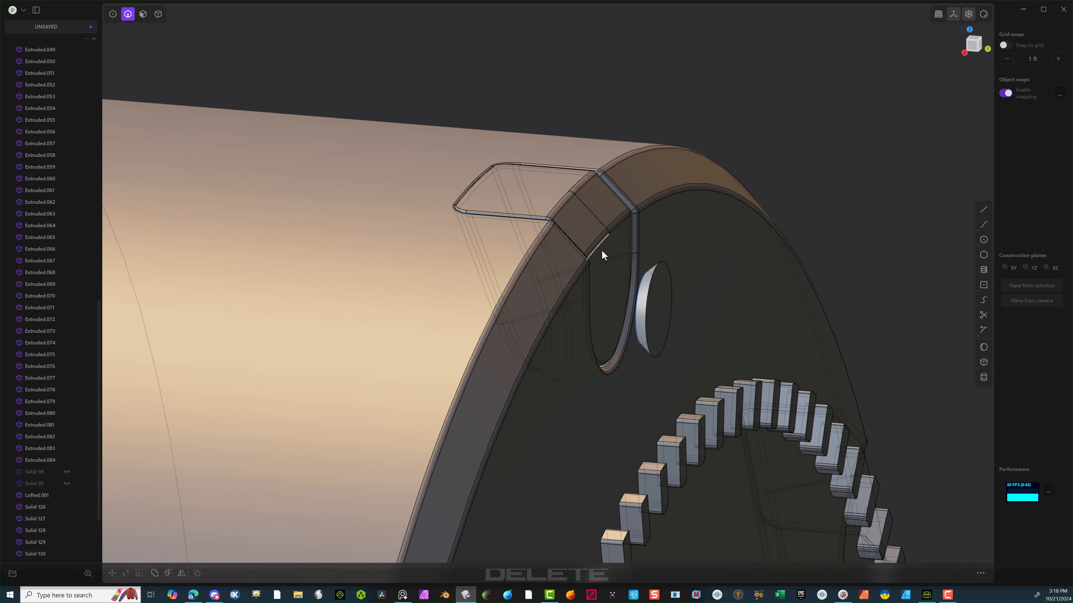
pyautogui.click(642, 282)
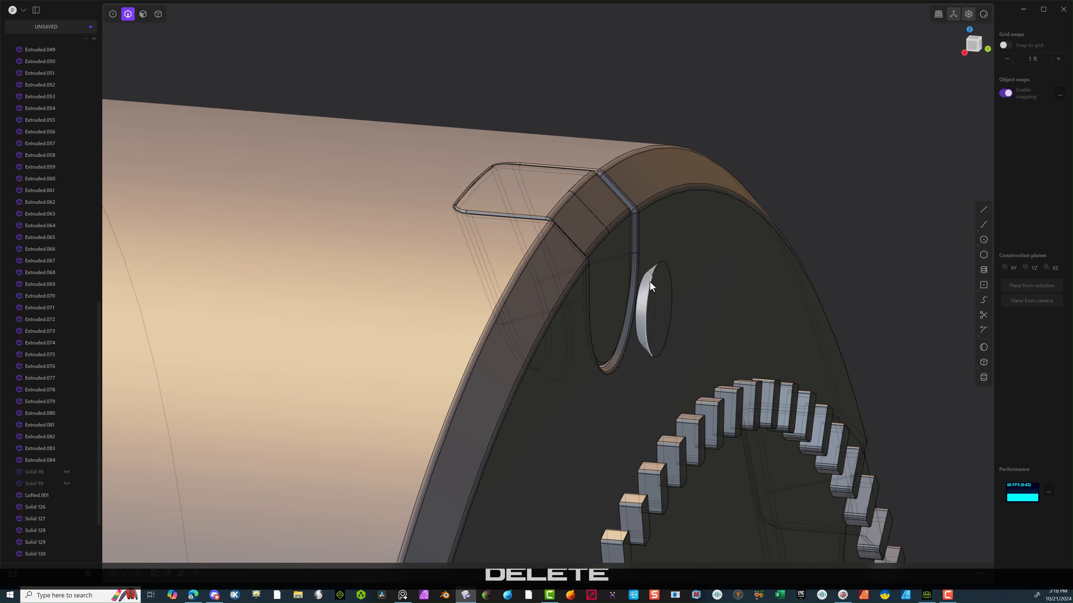
# Fillet the edge of the tapered disc's smaller end with a slight radius.
pyautogui.press('f')
pyautogui.moveTo(641, 286); pyautogui.dragTo(639, 280)
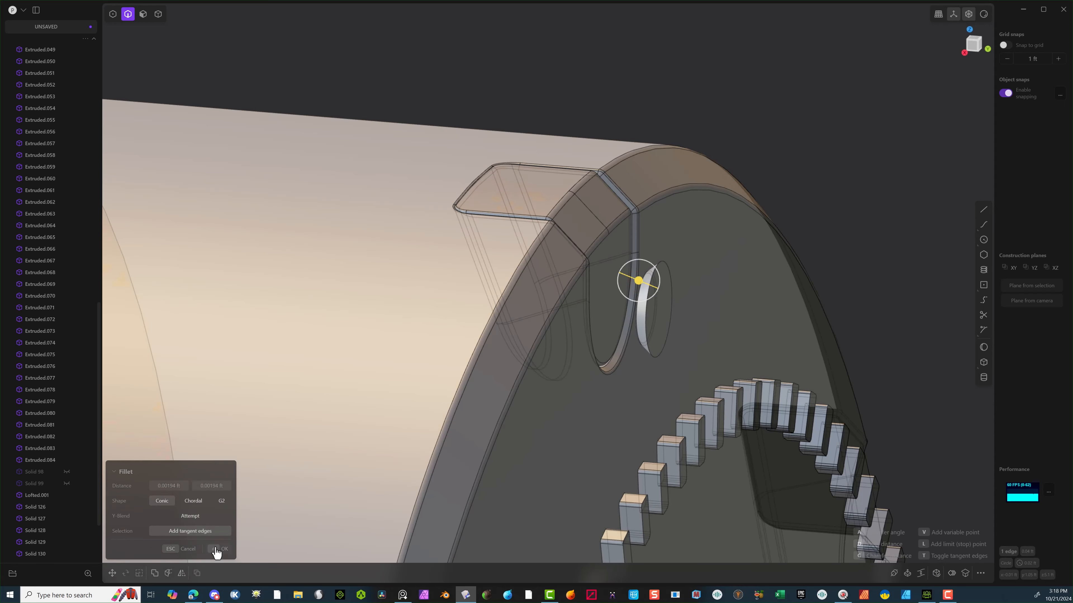
pyautogui.click(216, 549)
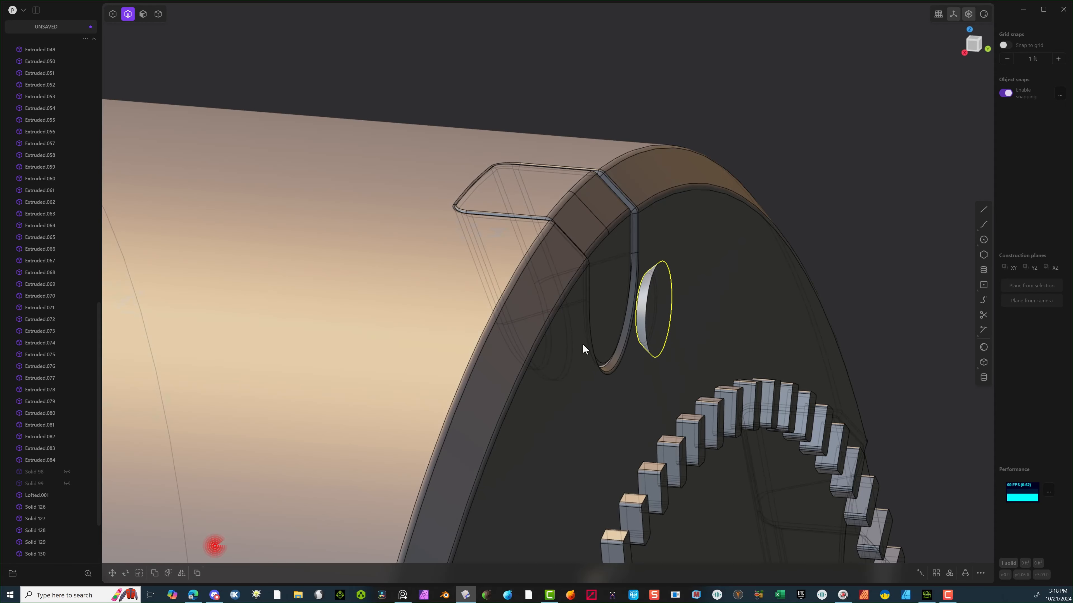
# Move the tapered disc about 0.028 ft along the cylinder's axis so it sinks into the rim insert's end face.
pyautogui.click(158, 14)
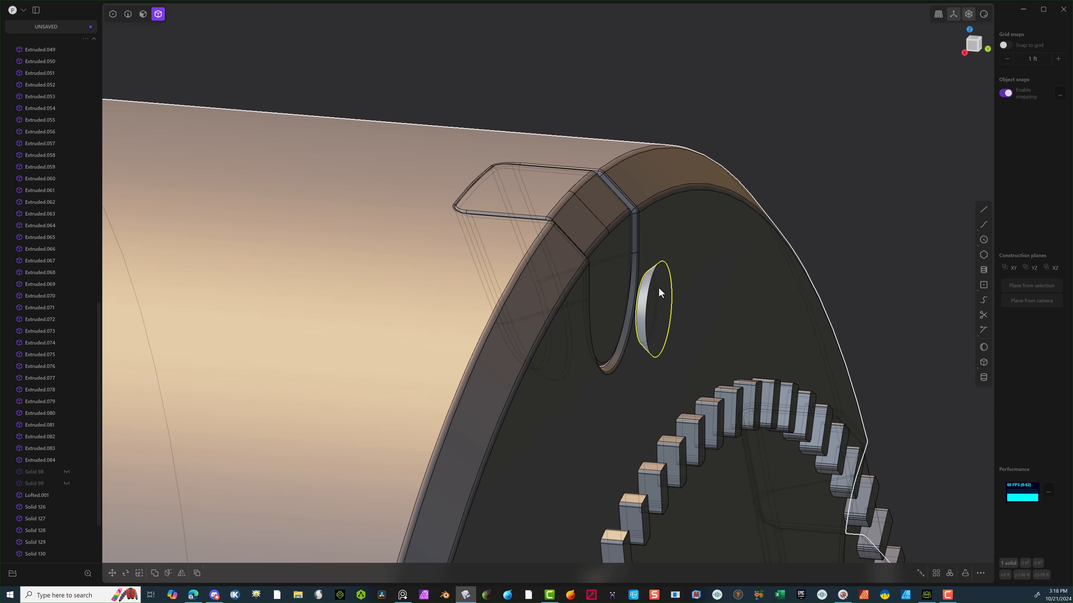
pyautogui.click(667, 321)
pyautogui.click(655, 340)
pyautogui.press('g')
pyautogui.moveTo(693, 316); pyautogui.dragTo(645, 307)
pyautogui.moveTo(645, 308)
pyautogui.mouseDown(button='middle')
pyautogui.moveTo(496, 297)
pyautogui.moveTo(426, 278)
pyautogui.moveTo(404, 285)
pyautogui.moveTo(660, 295)
pyautogui.mouseUp(button='middle')
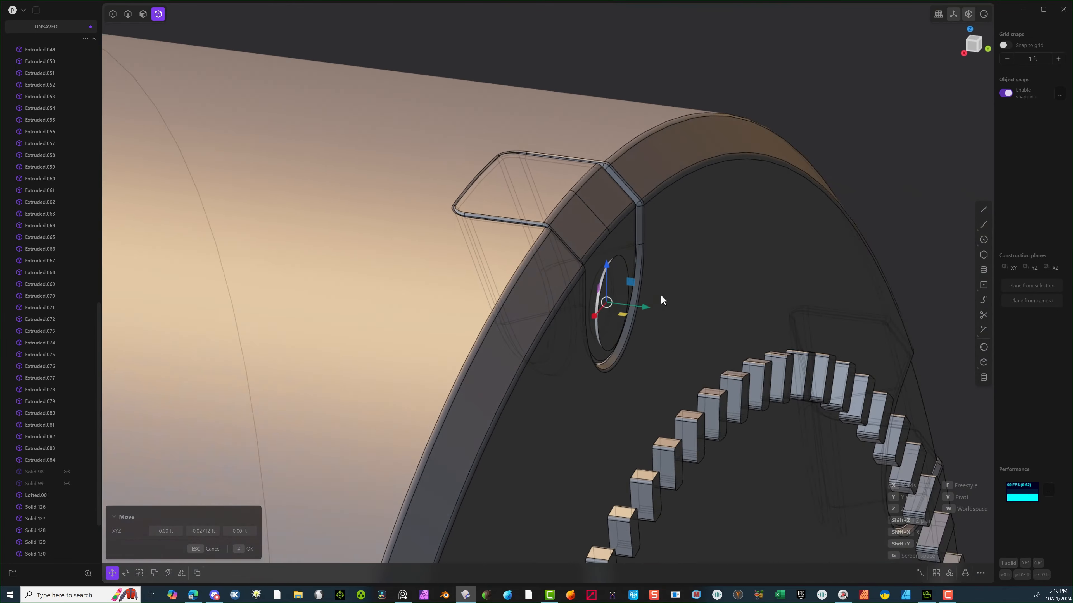
pyautogui.moveTo(645, 309); pyautogui.dragTo(643, 308)
pyautogui.scroll(-6, 665, 425)
pyautogui.scroll(-5, 681, 442)
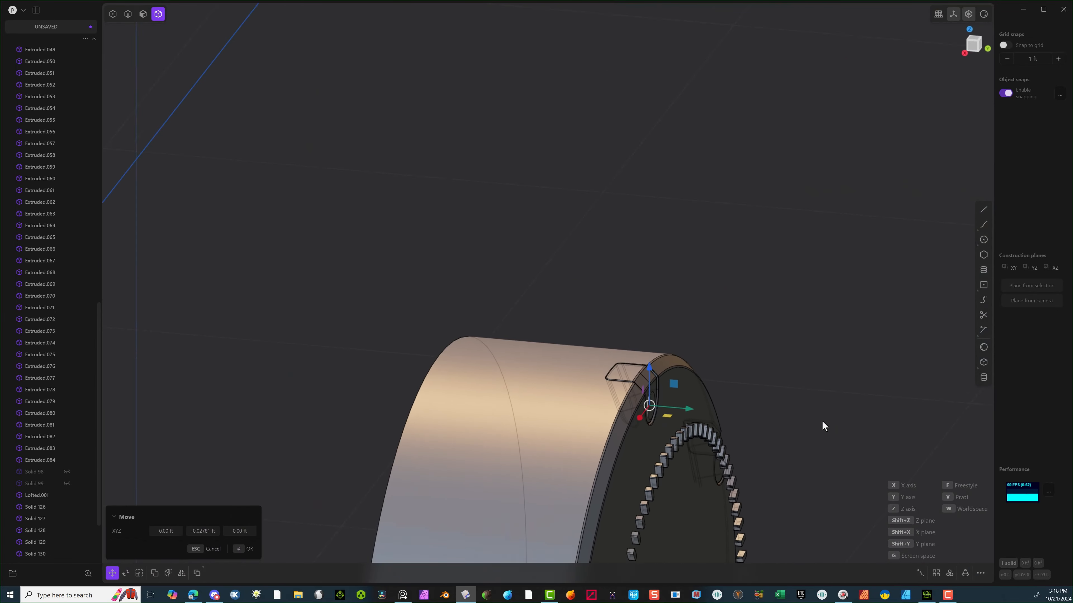
pyautogui.keyDown('shift'); pyautogui.moveTo(821, 420); pyautogui.dragTo(718, 100, button='middle'); pyautogui.keyUp('shift')
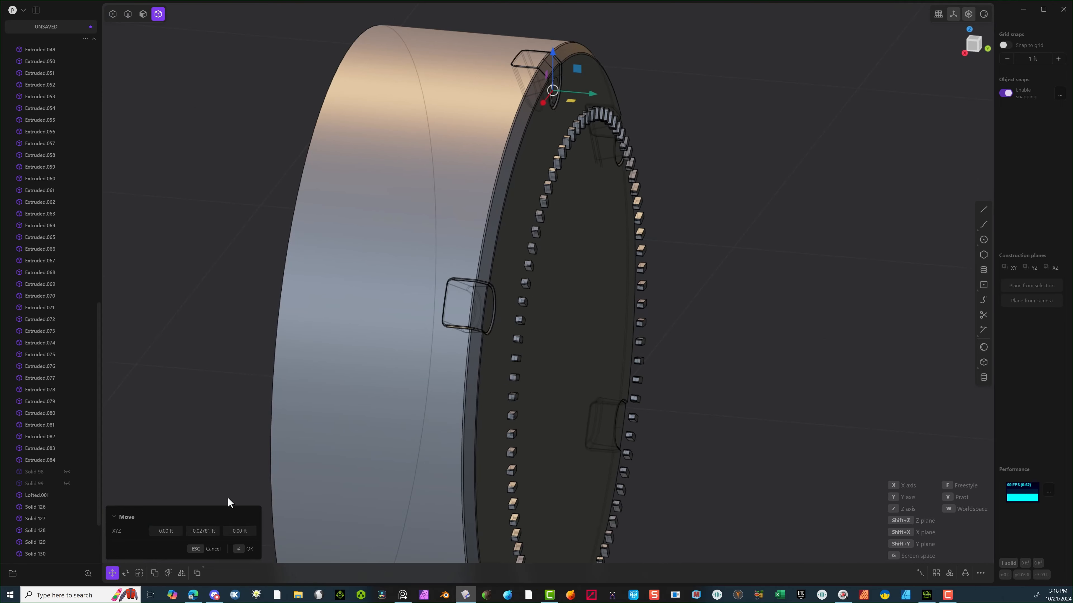
pyautogui.click(252, 549)
# Create a radial array of 6 tapered discs over 360 degrees around the cylinder face's centre.
pyautogui.scroll(-4, 807, 456)
pyautogui.moveTo(807, 456); pyautogui.dragTo(782, 447, button='right')
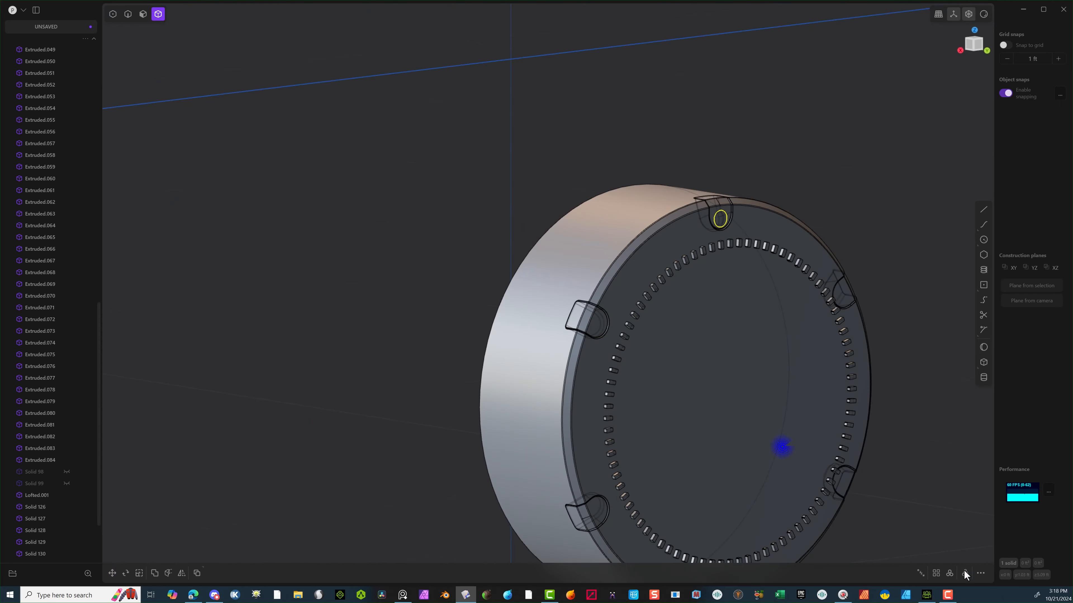
pyautogui.click(965, 574)
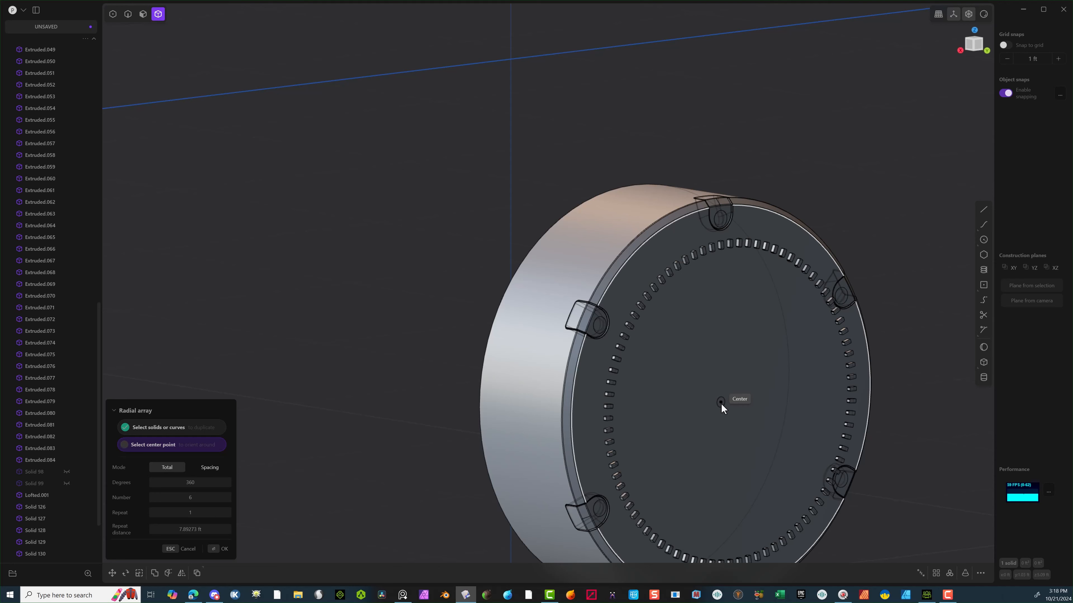
pyautogui.click(721, 402)
pyautogui.click(220, 552)
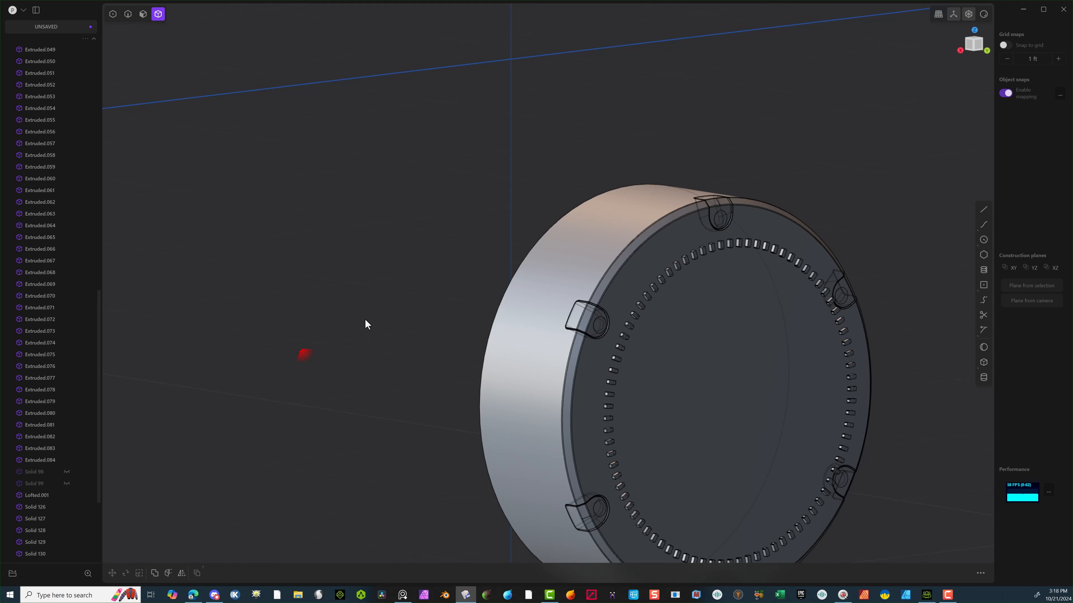
# Subtract the tapered disc from the topmost rim insert with a Boolean Diff.
pyautogui.scroll(3, 718, 198)
pyautogui.click(701, 217)
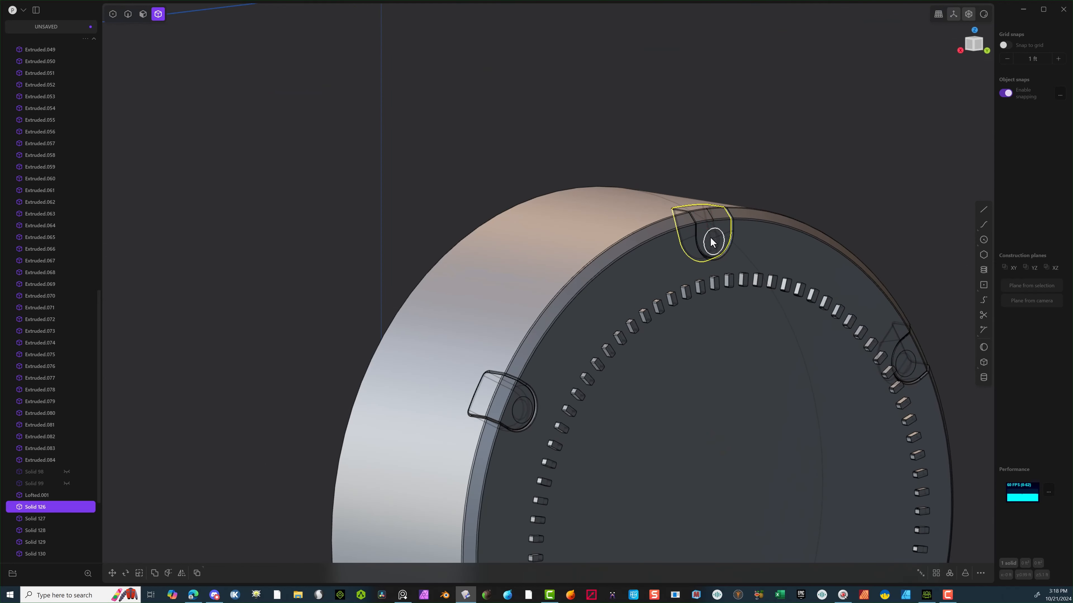
pyautogui.keyDown('shift'); pyautogui.click(815, 246); pyautogui.keyUp('shift')
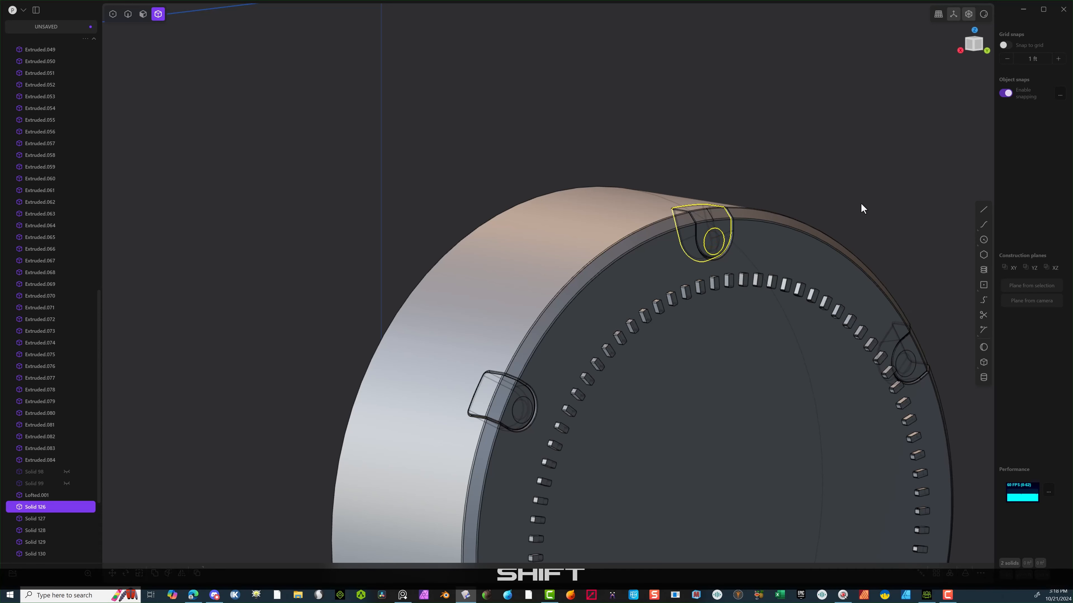
pyautogui.press('q')
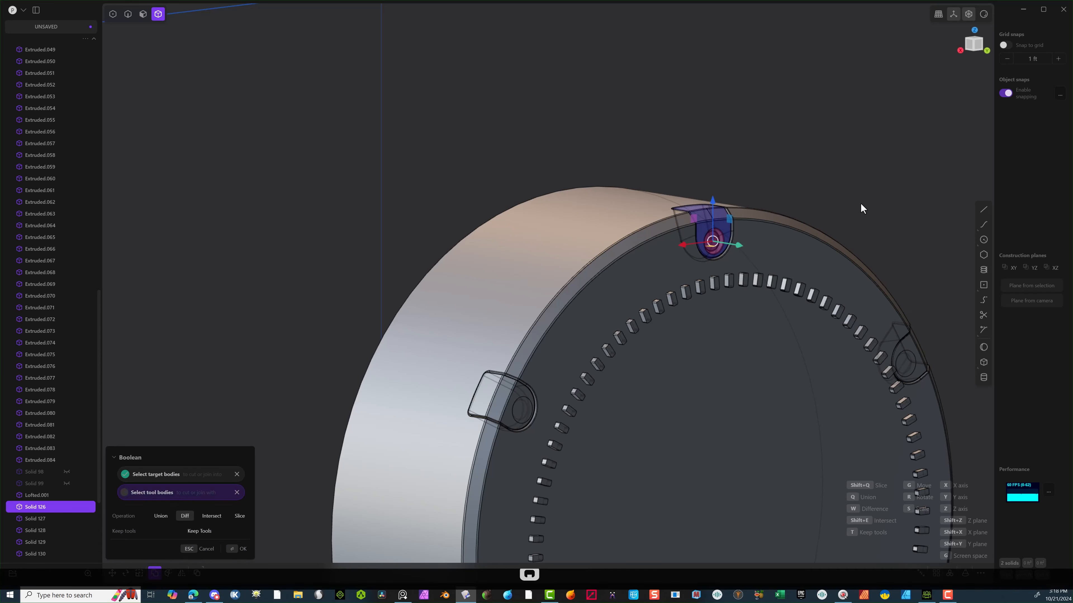
pyautogui.click(236, 549)
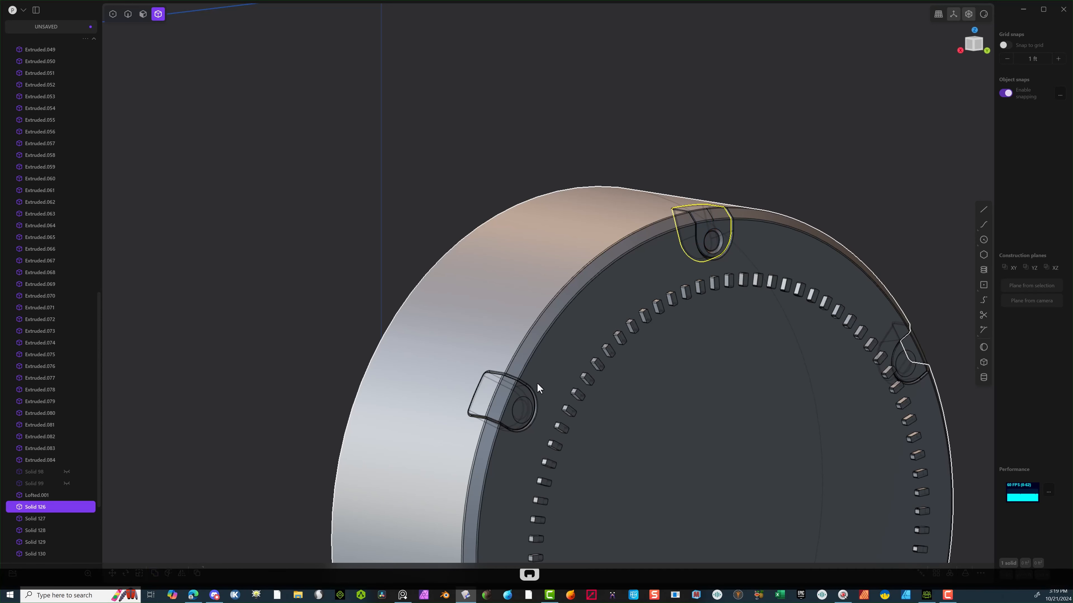
# Subtract the matching discs from the two inserts flanking the topmost one, using a separate Boolean Diff for each.
pyautogui.keyDown('shift'); pyautogui.click(518, 411); pyautogui.keyUp('shift')
pyautogui.press('q')
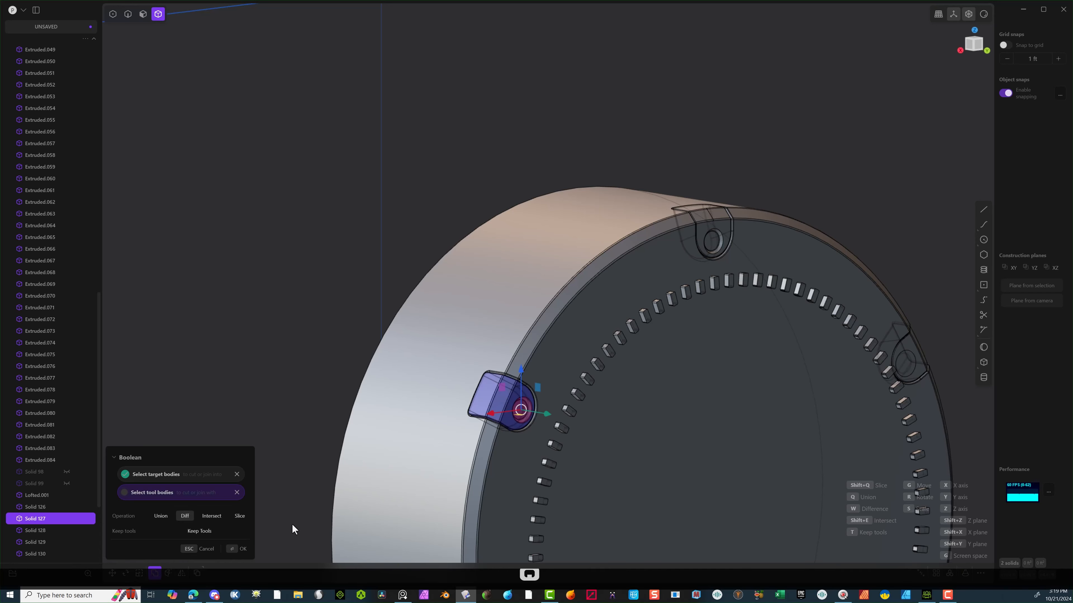
pyautogui.click(242, 549)
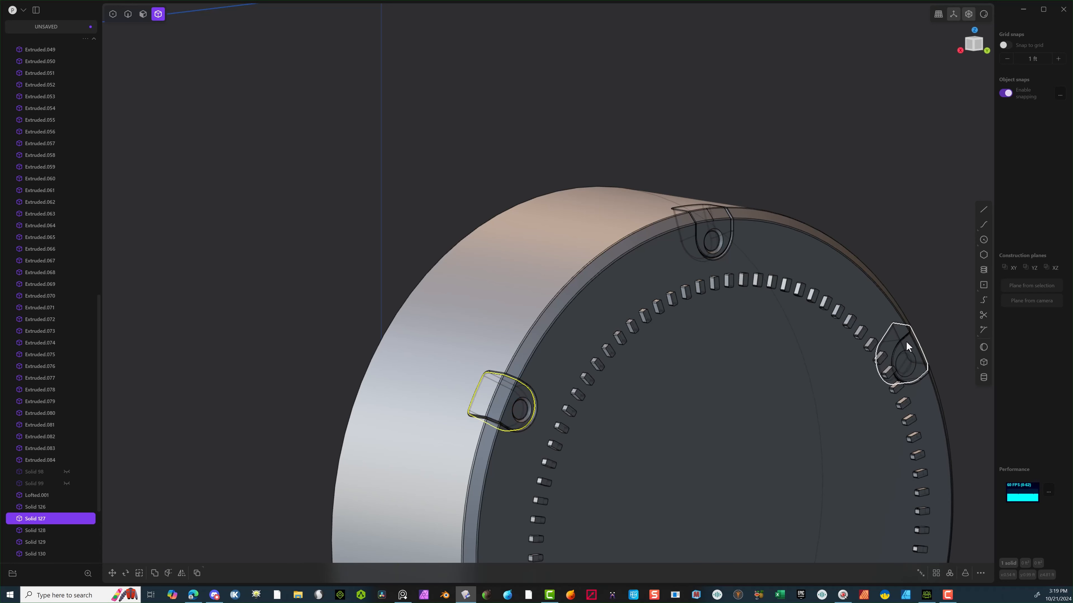
pyautogui.click(903, 369)
pyautogui.keyDown('shift'); pyautogui.click(901, 371); pyautogui.keyUp('shift')
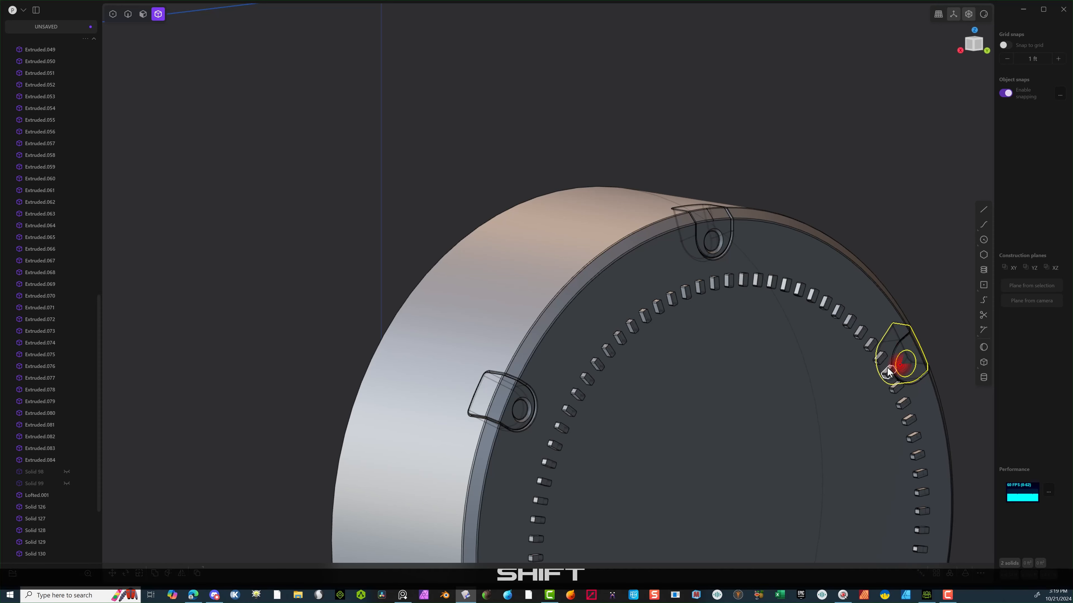
pyautogui.press('q')
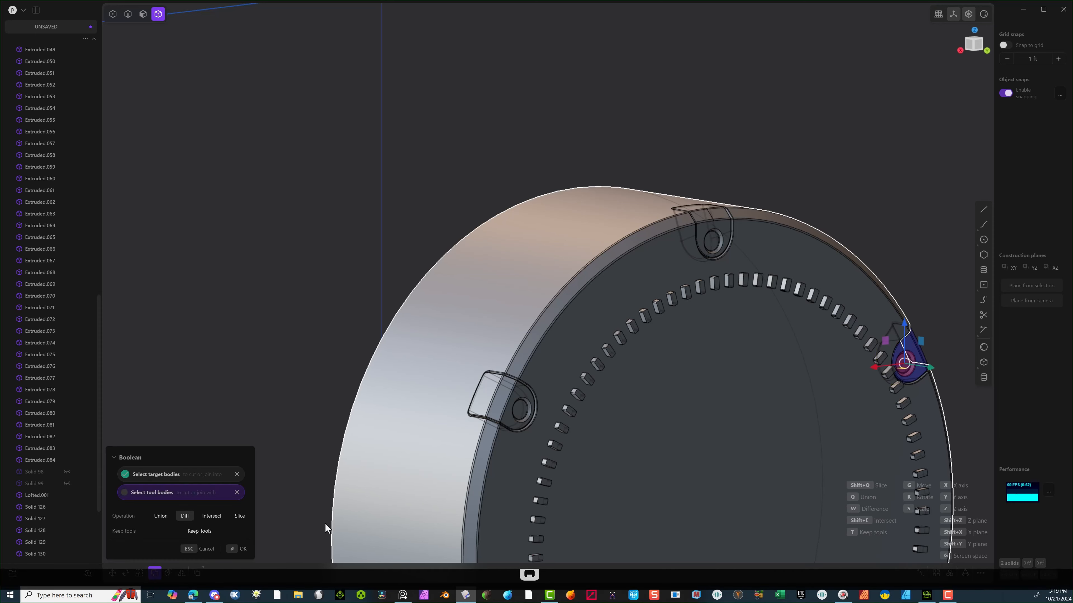
pyautogui.click(231, 551)
pyautogui.moveTo(348, 168); pyautogui.dragTo(449, 395, button='middle')
pyautogui.click(446, 396)
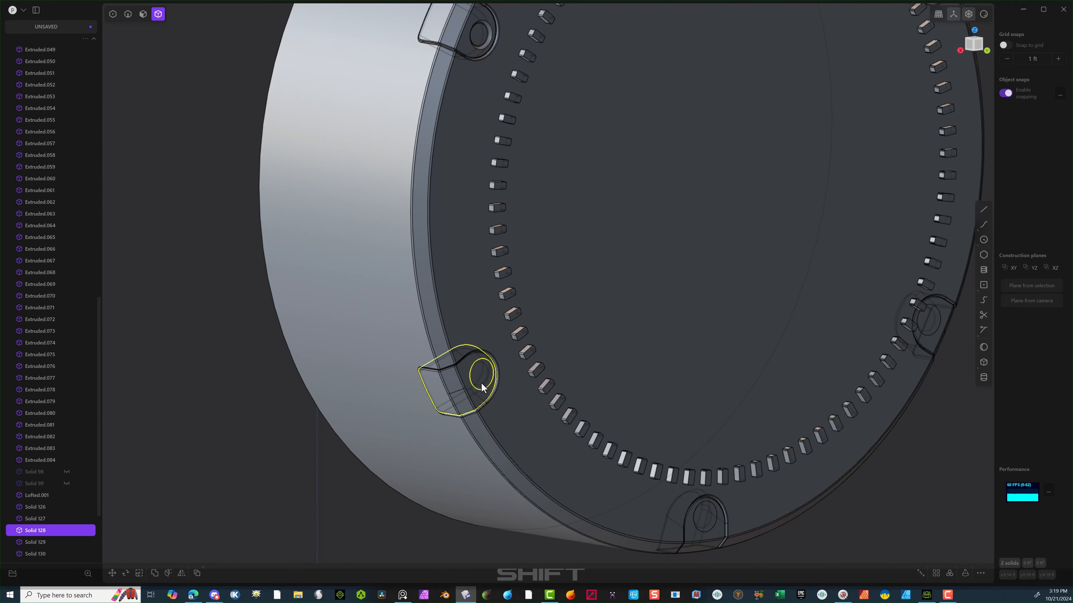
pyautogui.keyDown('shift'); pyautogui.click(481, 382); pyautogui.keyUp('shift')
pyautogui.press('q')
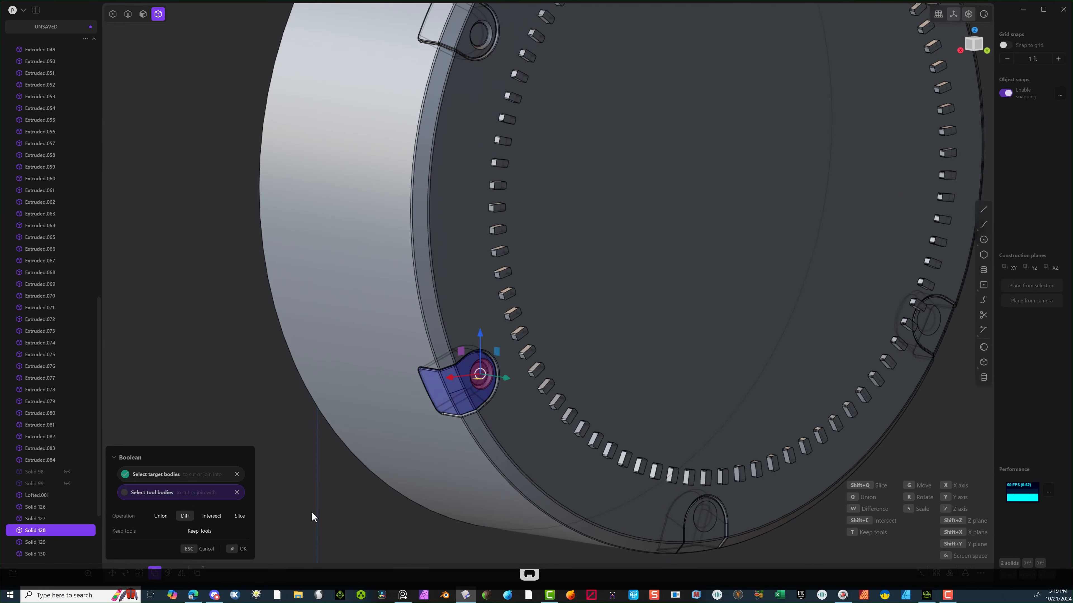
pyautogui.click(705, 523)
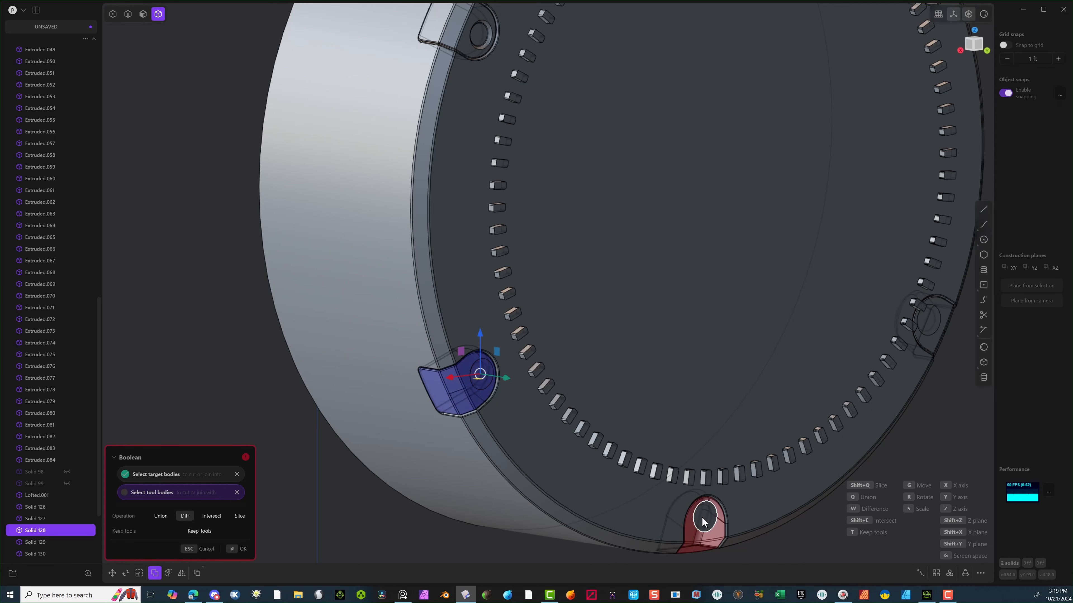
pyautogui.click(198, 549)
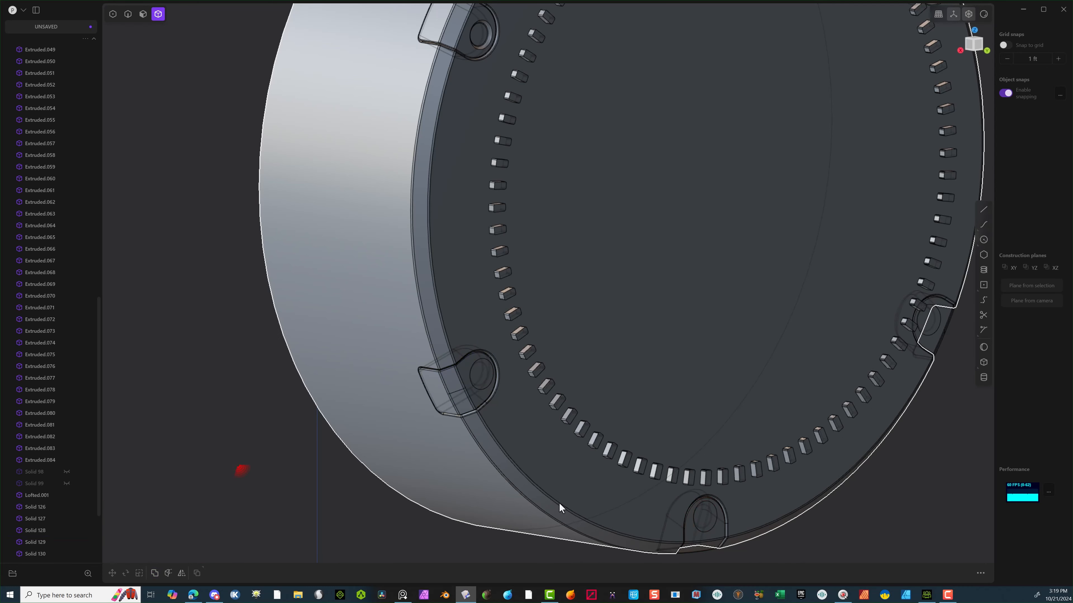
# Subtract the matching discs from the bottommost insert and its neighbour on the cylinder's visible outer side, using separate Boolean Diff operations.
pyautogui.click(695, 536)
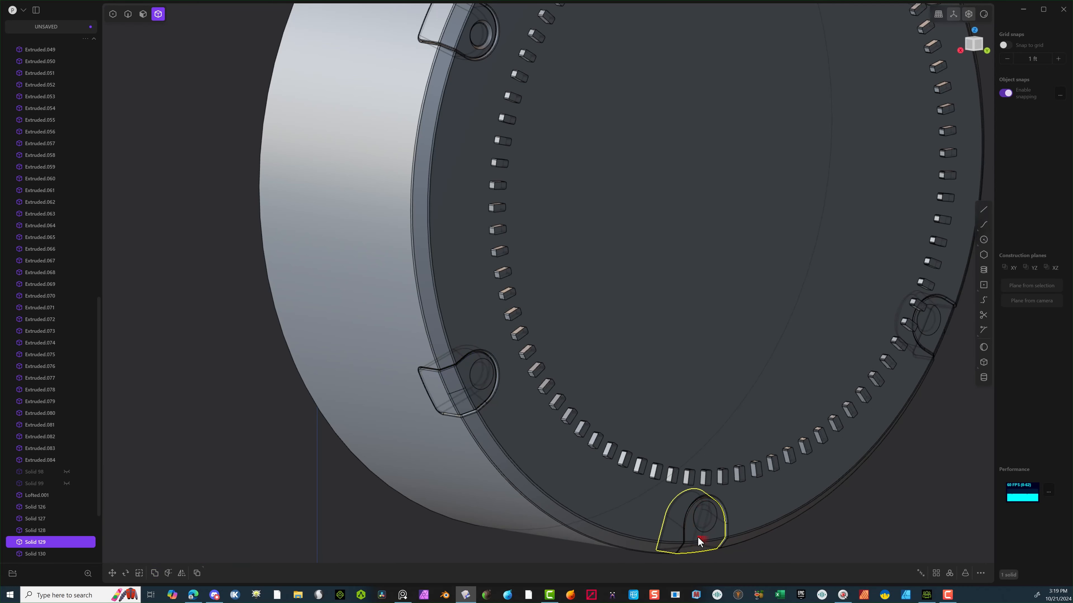
pyautogui.keyDown('shift'); pyautogui.click(708, 521); pyautogui.keyUp('shift')
pyautogui.press('q')
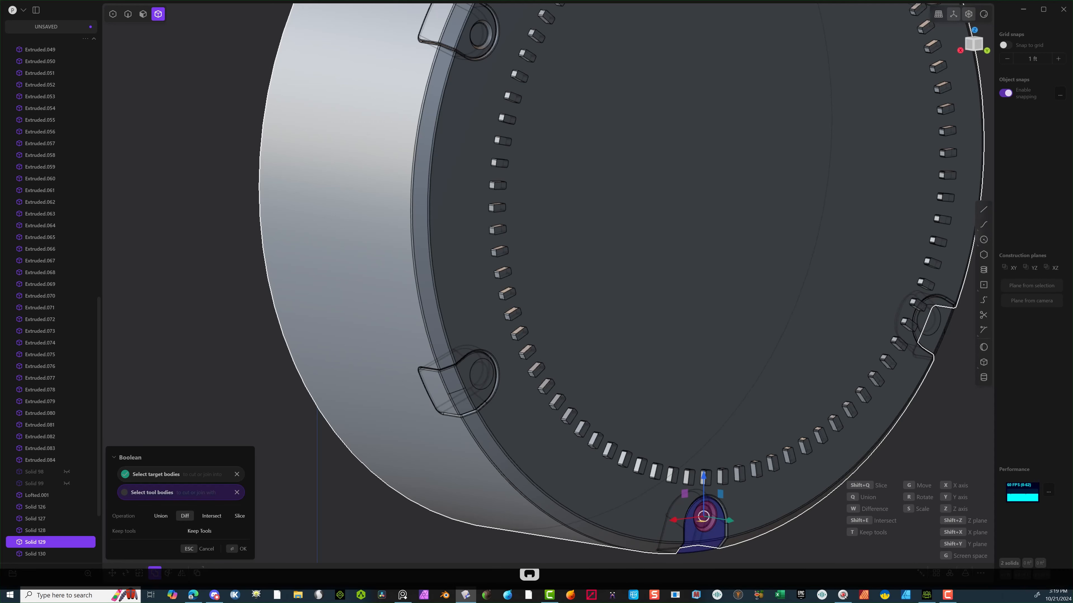
pyautogui.click(237, 549)
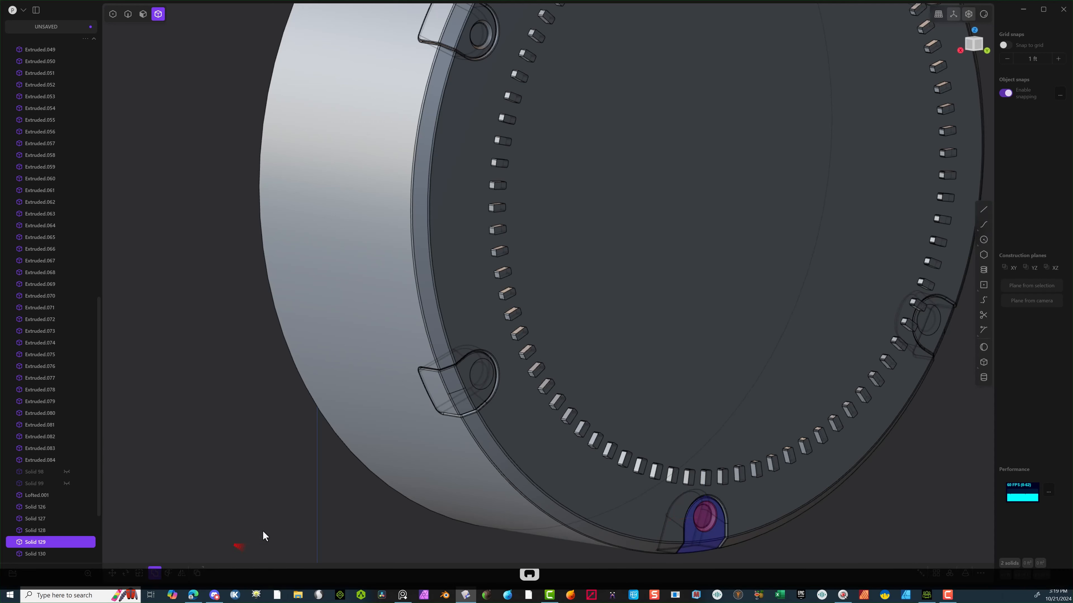
pyautogui.click(446, 382)
pyautogui.keyDown('shift'); pyautogui.click(480, 374); pyautogui.keyUp('shift')
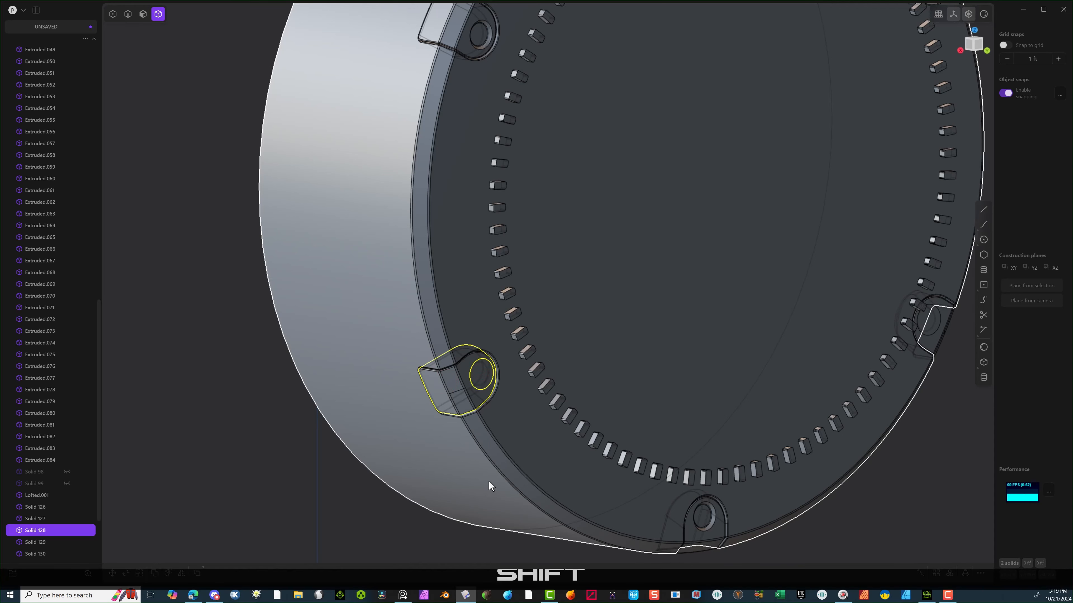
pyautogui.press('q')
pyautogui.click(237, 549)
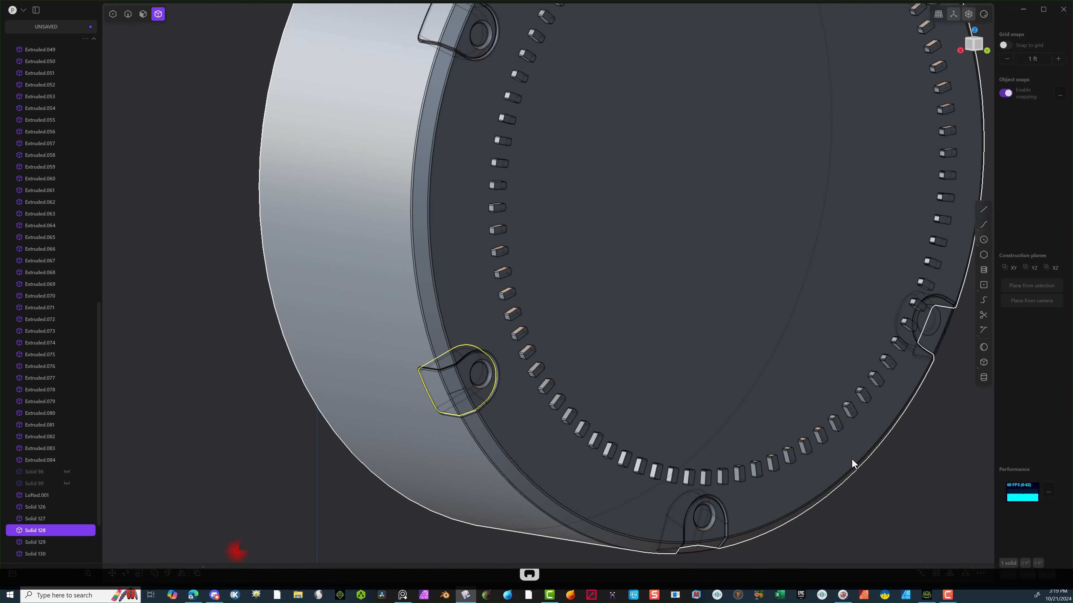
# Subtract the last tapered disc from the remaining uncut rim insert with a Boolean Diff.
pyautogui.click(932, 325)
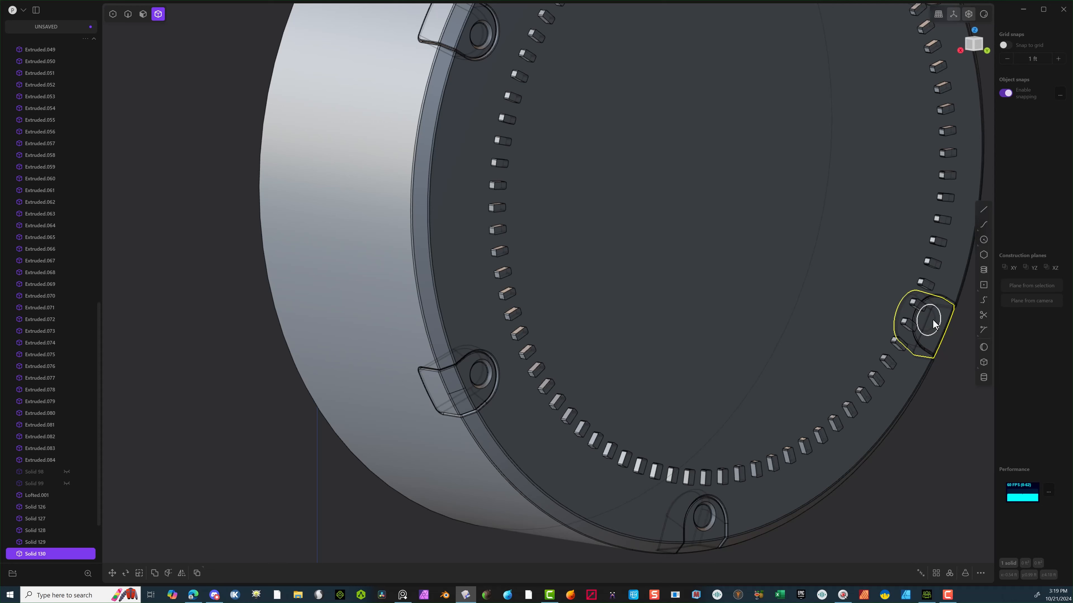
pyautogui.keyDown('shift'); pyautogui.click(933, 321); pyautogui.keyUp('shift')
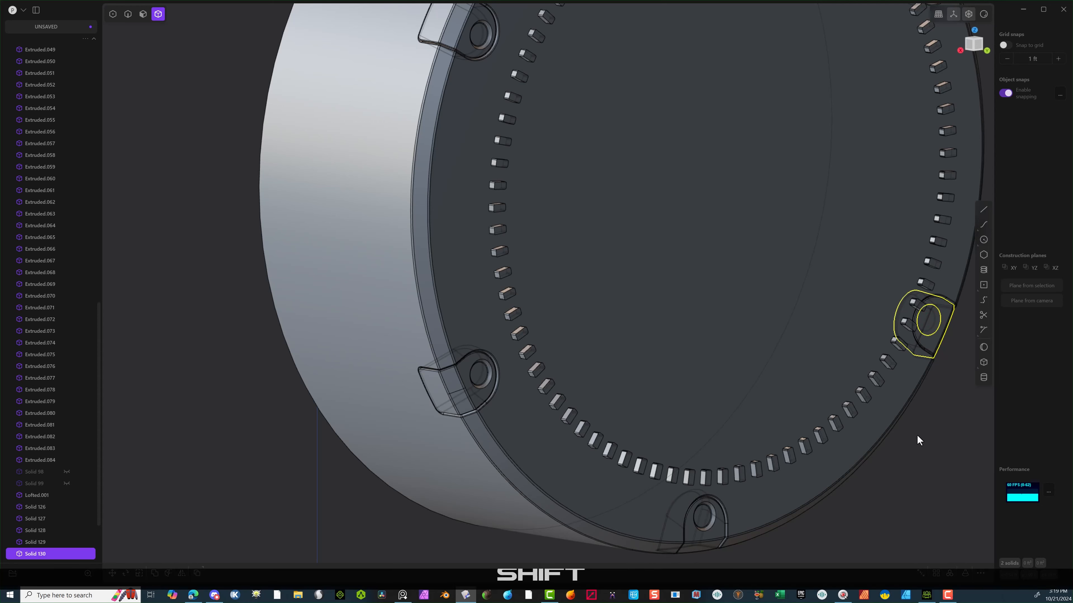
pyautogui.press('q')
pyautogui.moveTo(915, 438); pyautogui.dragTo(765, 588, button='right')
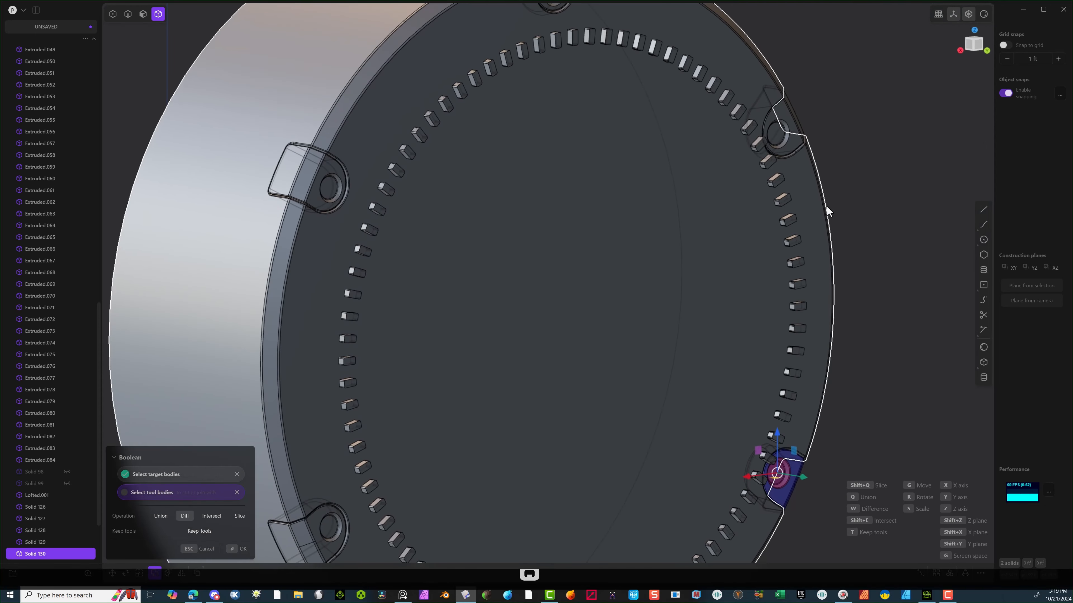
pyautogui.moveTo(827, 212); pyautogui.dragTo(438, 192, button='right')
pyautogui.scroll(3, 439, 191)
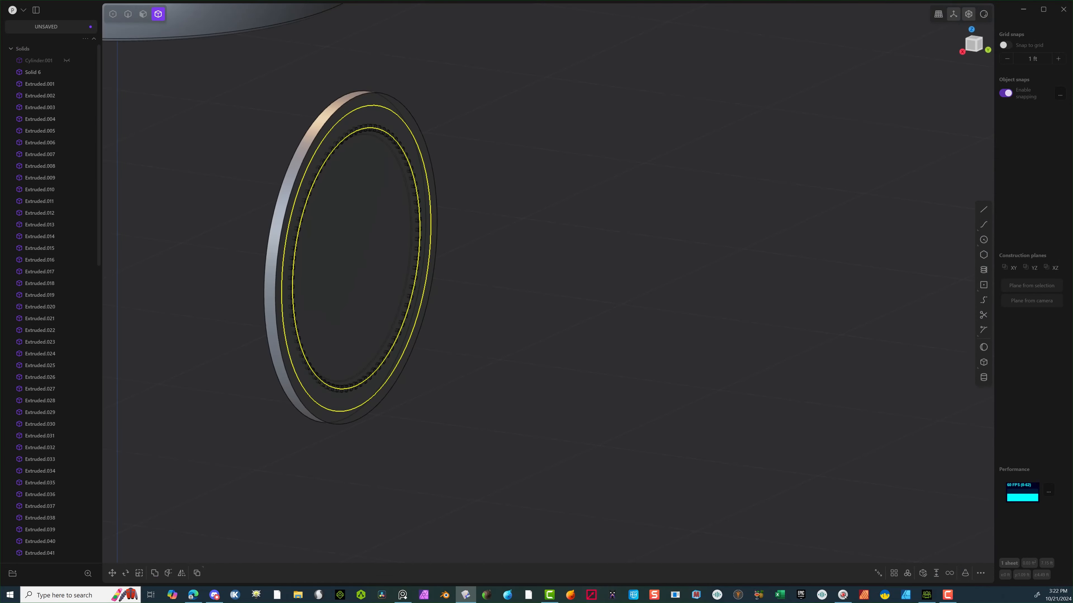
# Draw a circle from the centre of the face carrying the block array out to the face's outer edge.
pyautogui.moveTo(959, 220); pyautogui.dragTo(685, 214, button='right')
pyautogui.moveTo(685, 213); pyautogui.dragTo(768, 301, button='middle')
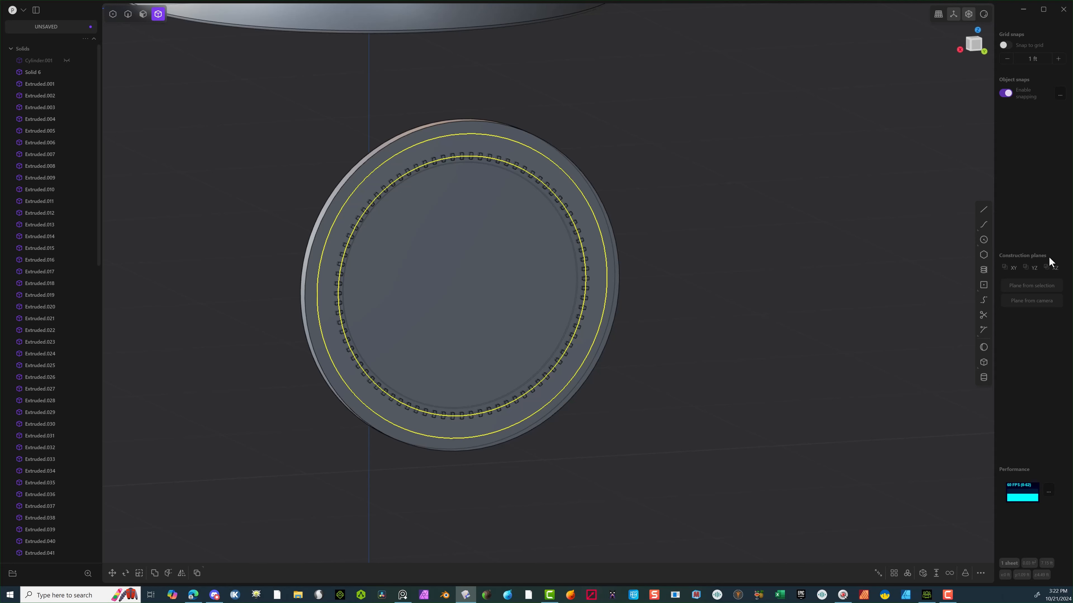
pyautogui.click(984, 239)
pyautogui.click(461, 290)
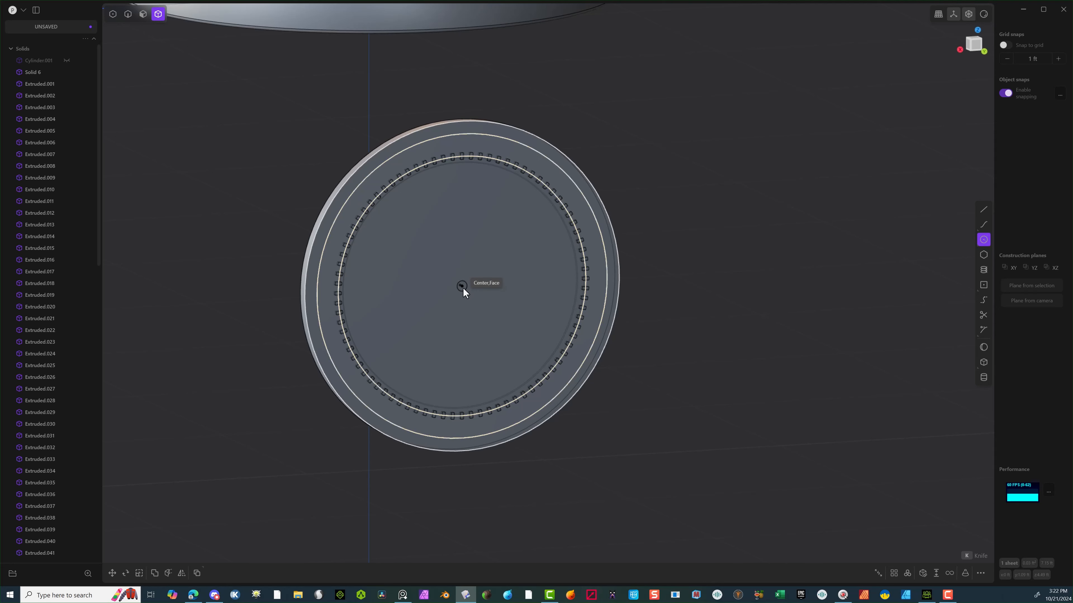
pyautogui.click(617, 249)
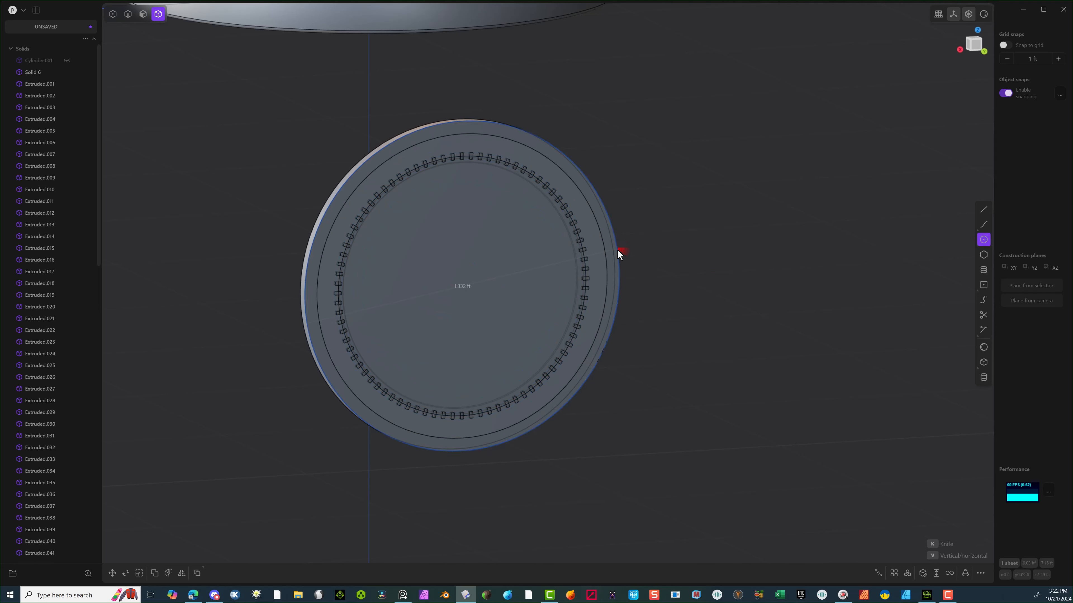
pyautogui.moveTo(616, 248); pyautogui.dragTo(505, 224, button='right')
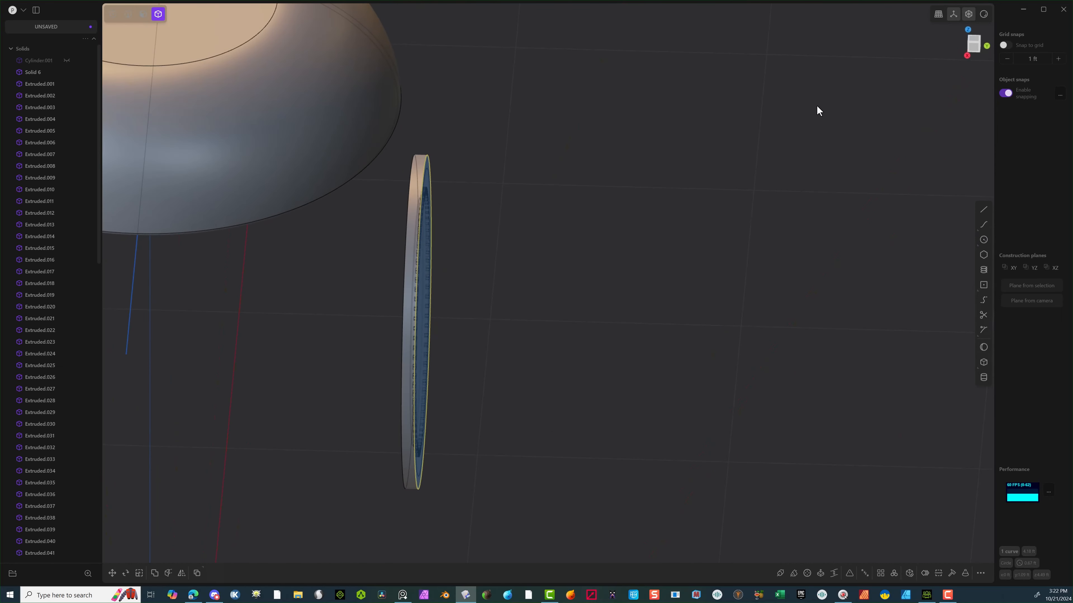
pyautogui.moveTo(506, 279); pyautogui.dragTo(216, 19, button='right')
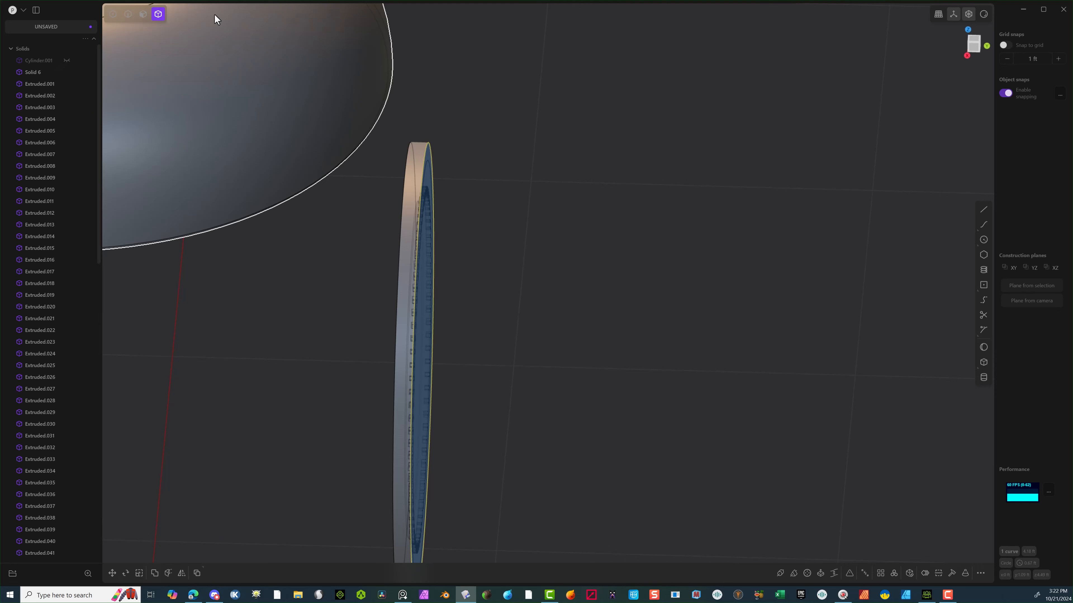
# Extrude the circular region on the block-array face about 0.052 ft inward through the disc's thickness.
pyautogui.click(144, 20)
pyautogui.click(427, 170)
pyautogui.press('e')
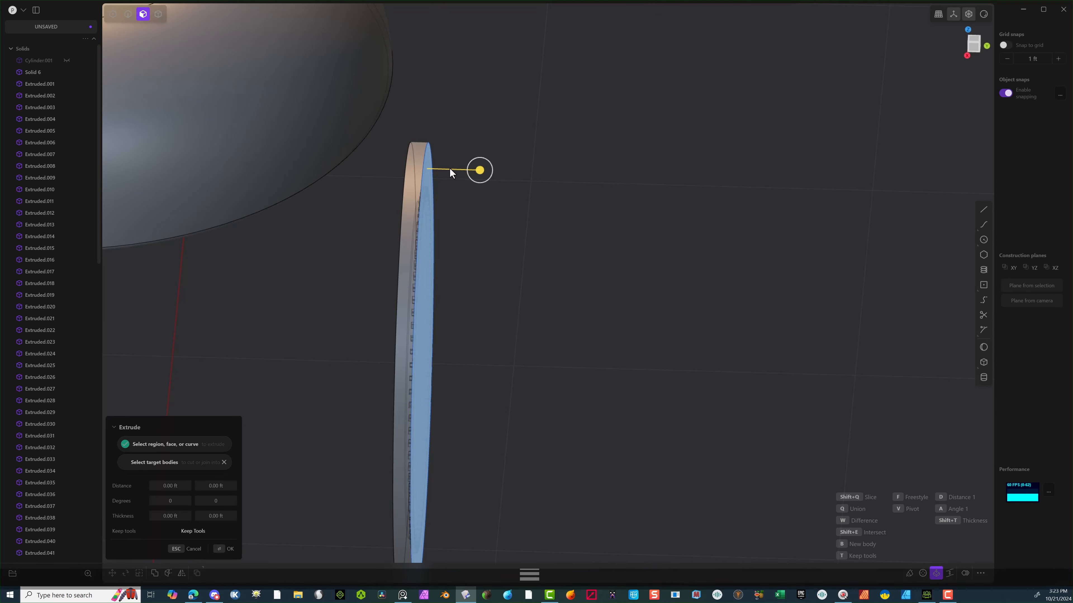
pyautogui.moveTo(450, 172); pyautogui.dragTo(433, 176, button='right')
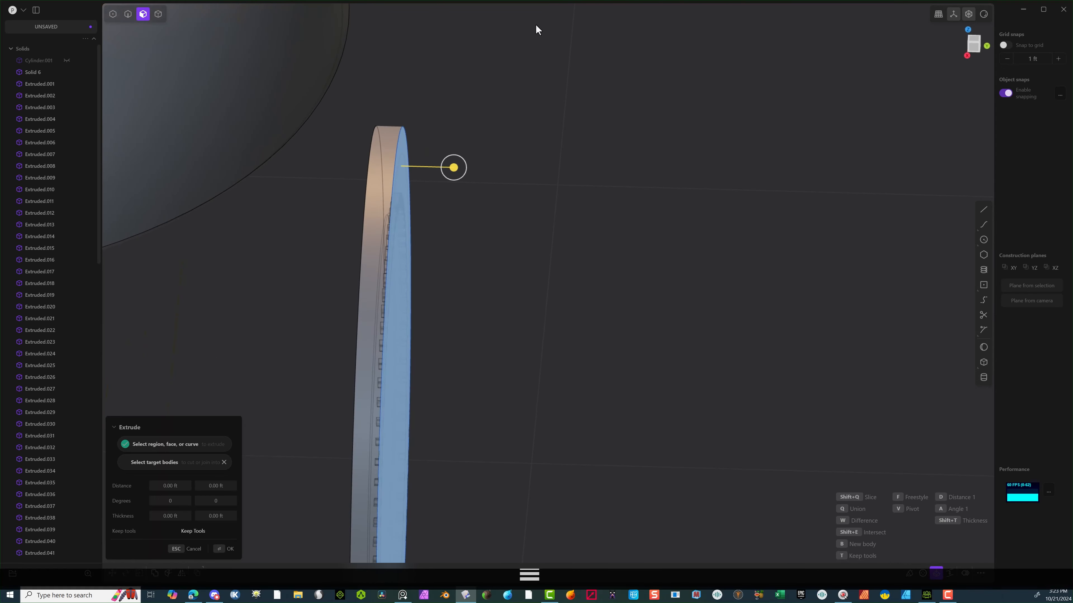
pyautogui.click(976, 51)
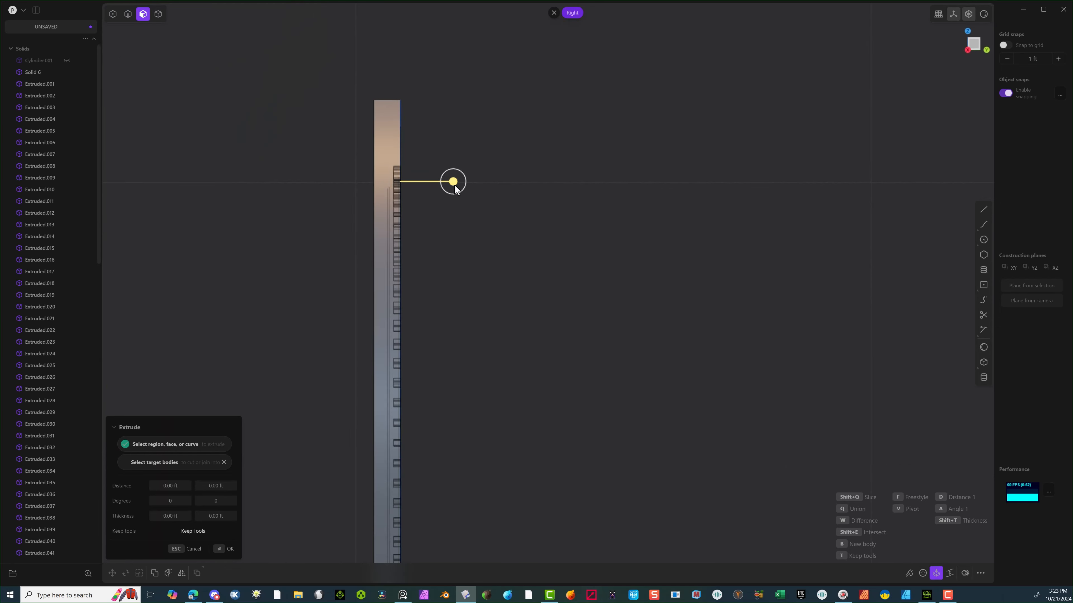
pyautogui.moveTo(455, 185); pyautogui.dragTo(427, 185)
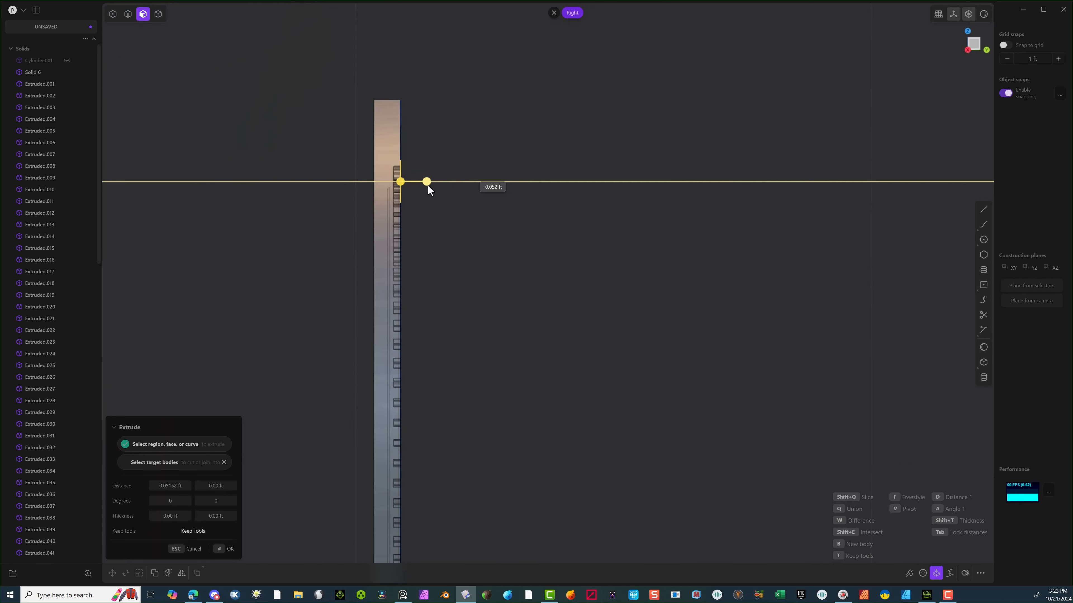
pyautogui.click(224, 550)
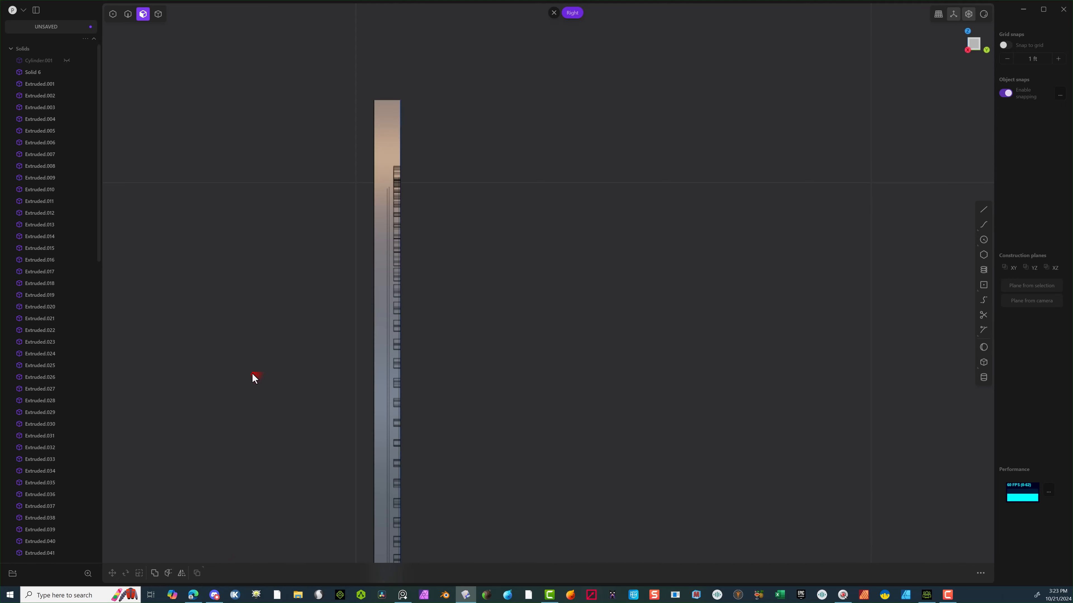
# Scale the drawn circle down uniformly by about 0.786 and fine-tune its size to sit along the block ring.
pyautogui.moveTo(251, 376); pyautogui.dragTo(271, 360, button='middle')
pyautogui.click(270, 359)
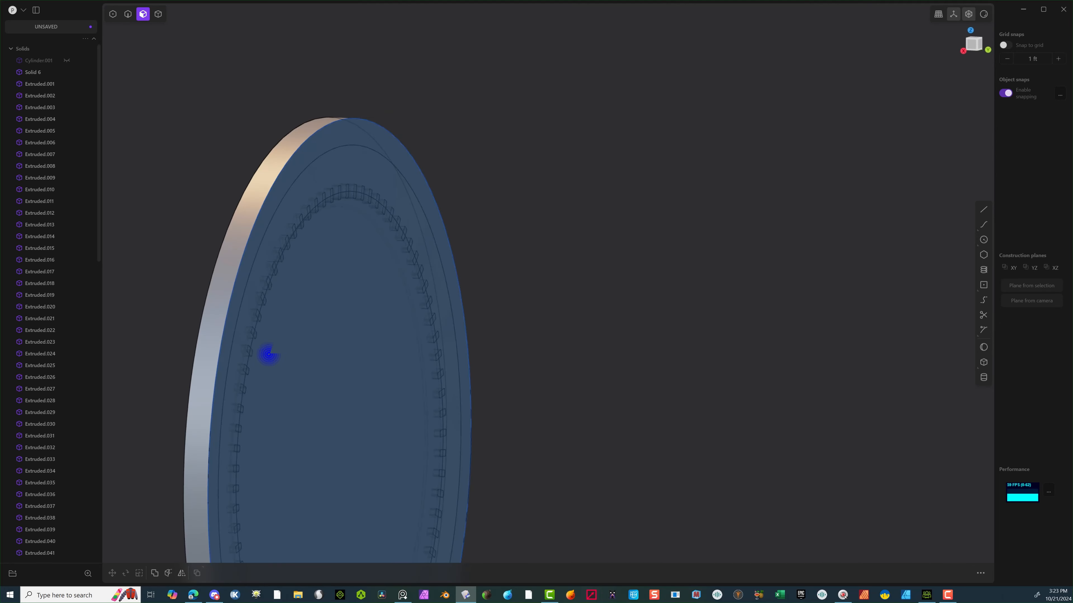
pyautogui.click(133, 15)
pyautogui.click(325, 126)
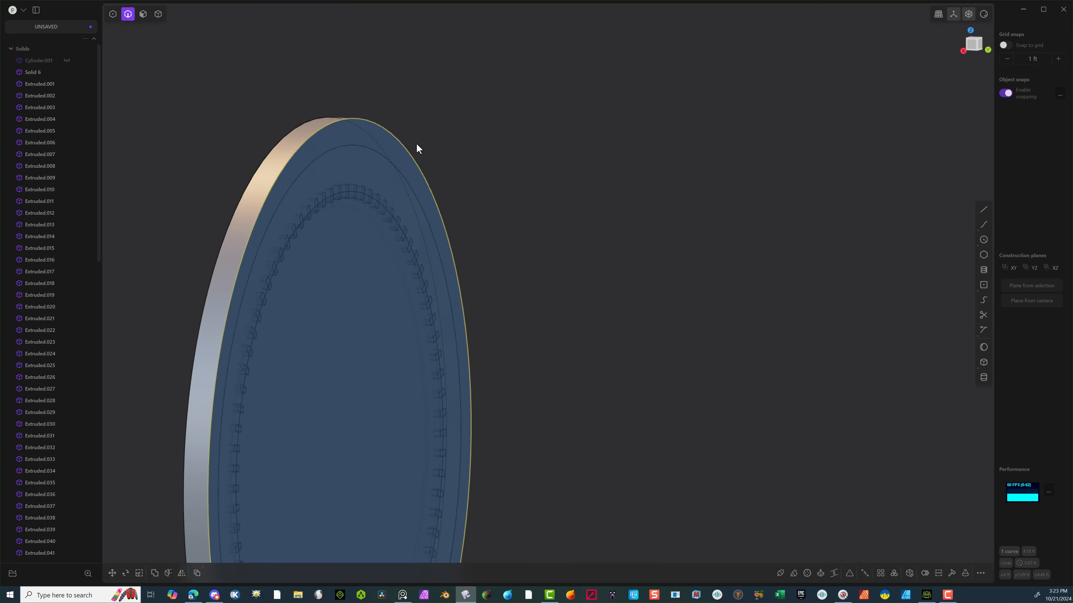
pyautogui.press('s')
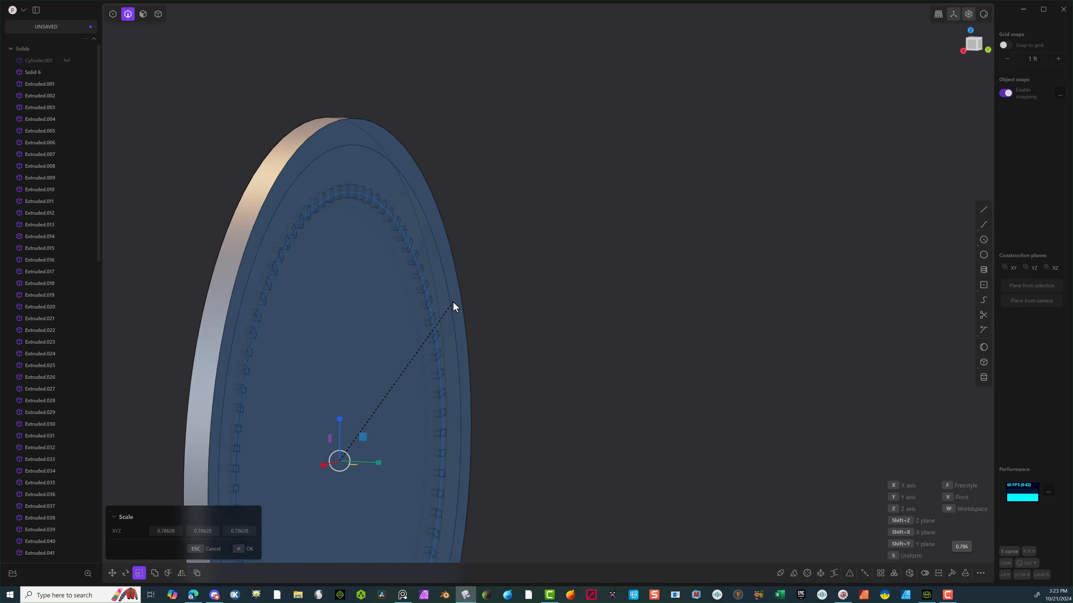
pyautogui.click(451, 302)
pyautogui.moveTo(521, 301); pyautogui.dragTo(481, 400, button='middle')
pyautogui.press('s')
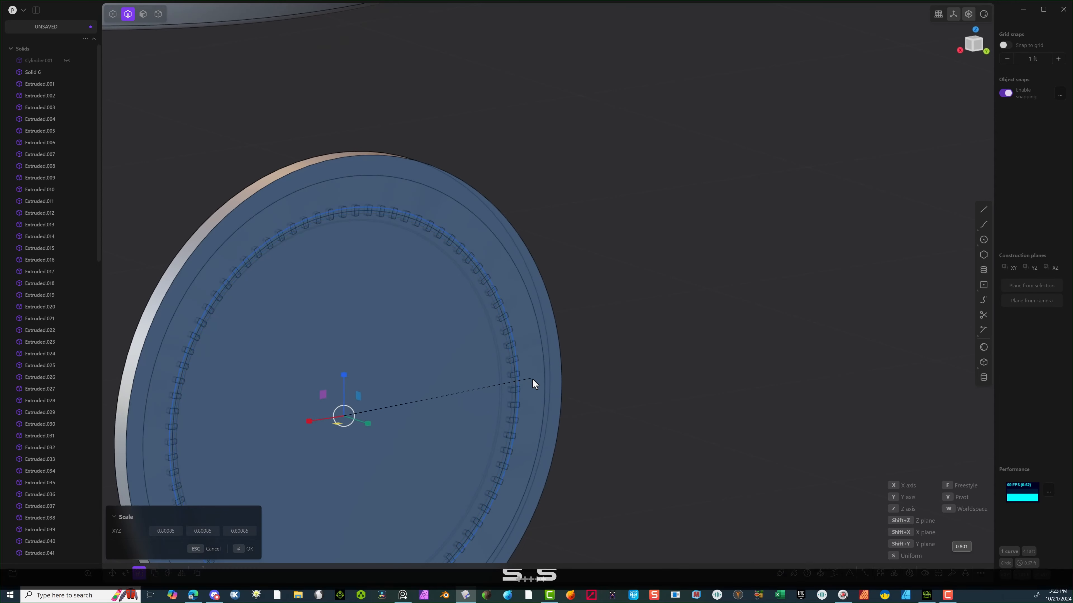
pyautogui.click(531, 381)
pyautogui.click(248, 547)
pyautogui.moveTo(387, 288); pyautogui.dragTo(367, 166, button='middle')
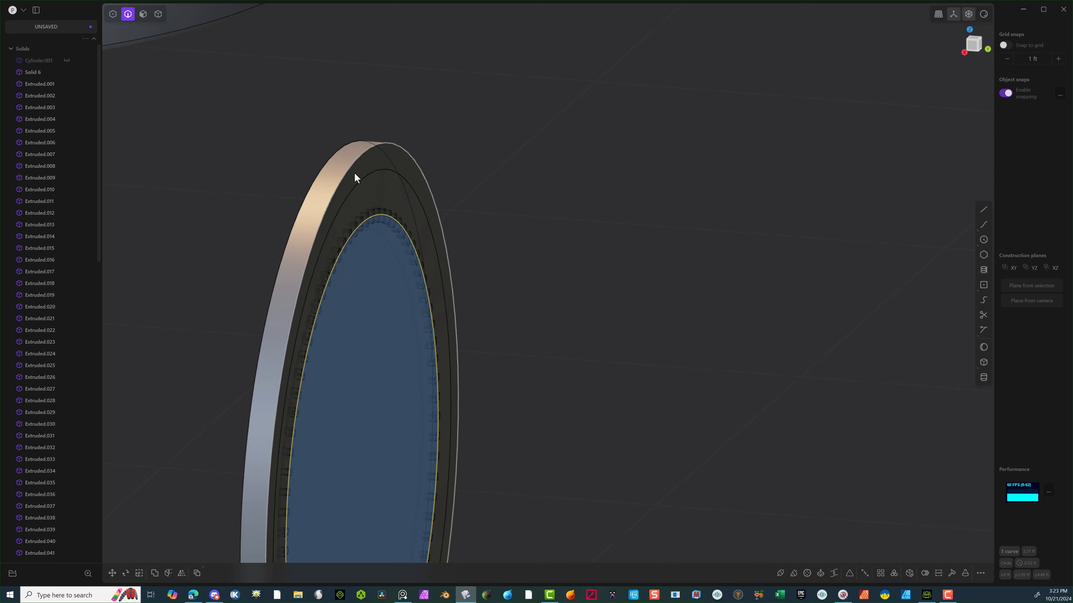
pyautogui.click(336, 154)
pyautogui.press('f')
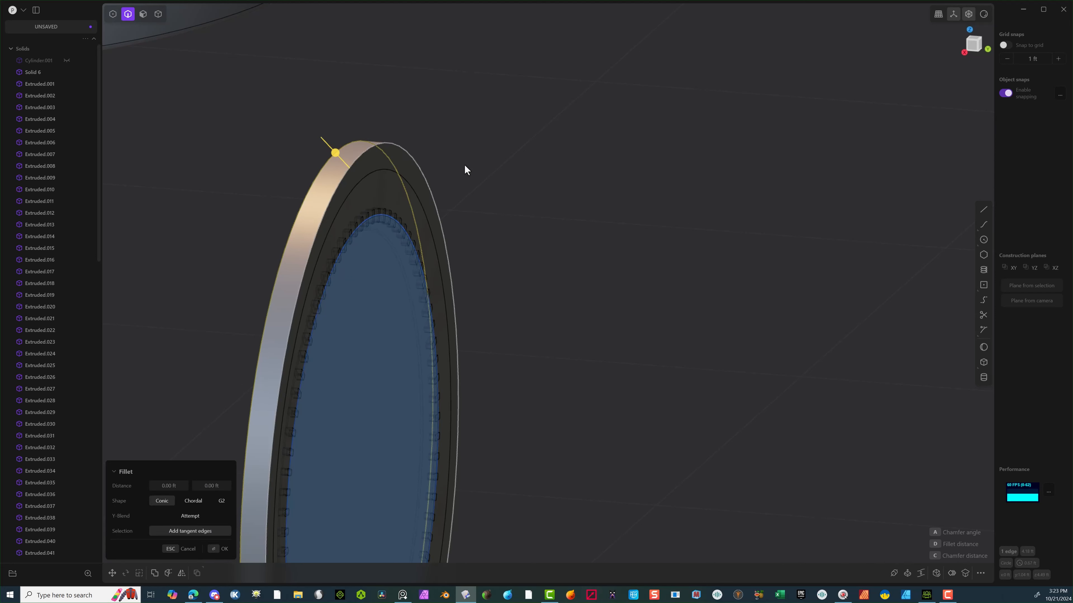
pyautogui.press('Escape')
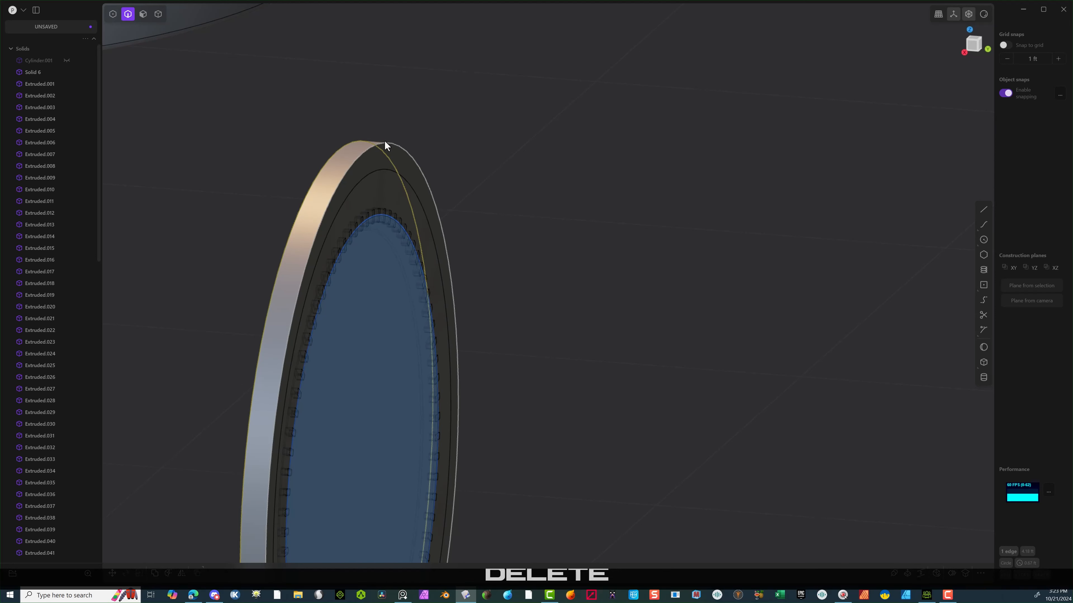
pyautogui.click(384, 141)
pyautogui.press('b')
pyautogui.press('Escape')
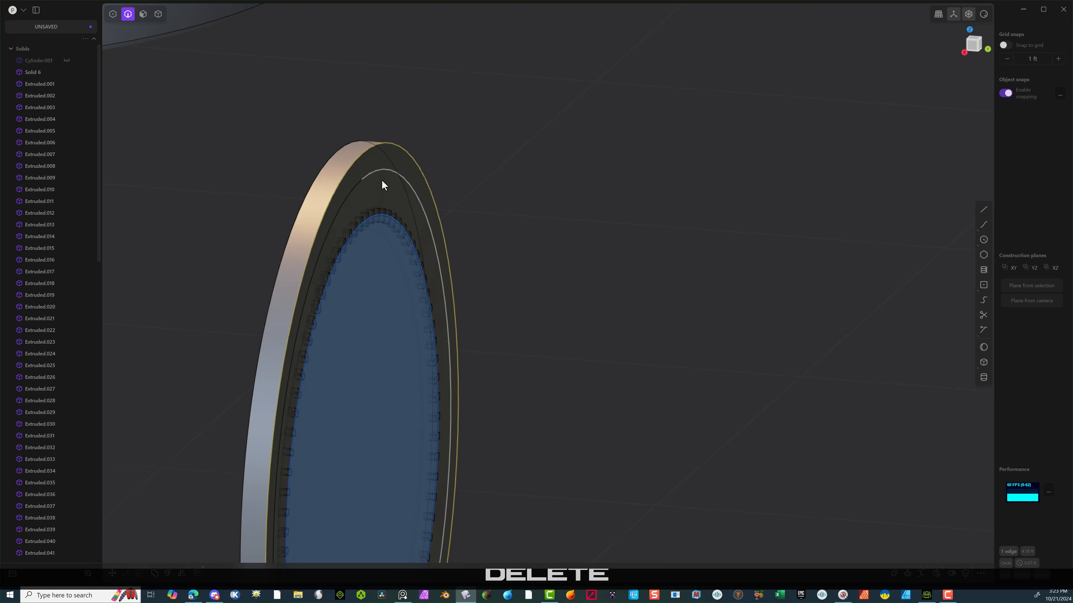
pyautogui.click(381, 170)
pyautogui.press('b')
pyautogui.press('Delete')
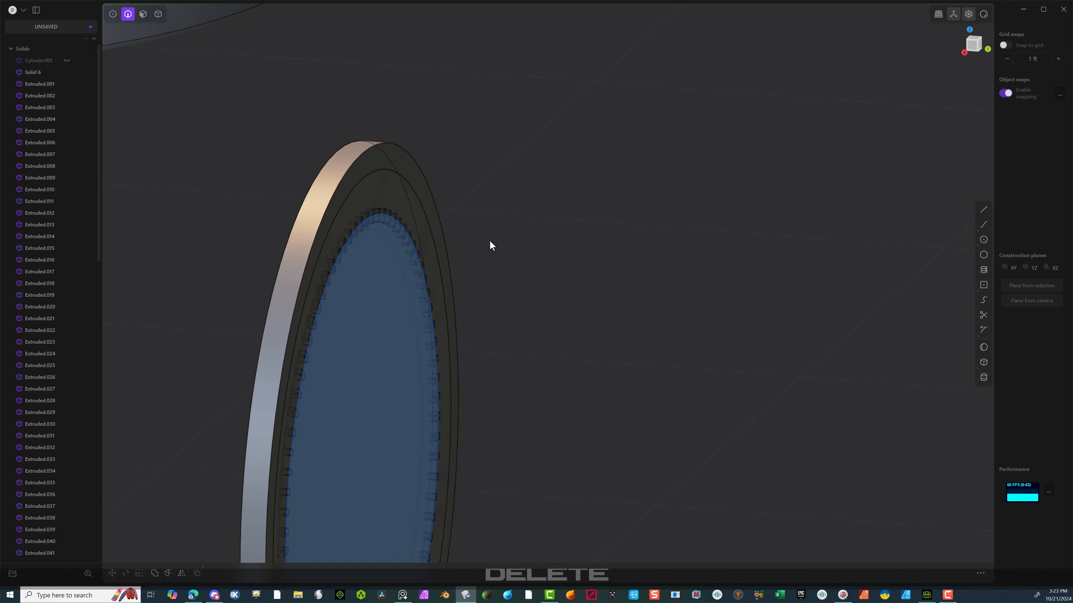
pyautogui.click(359, 191)
pyautogui.press('b')
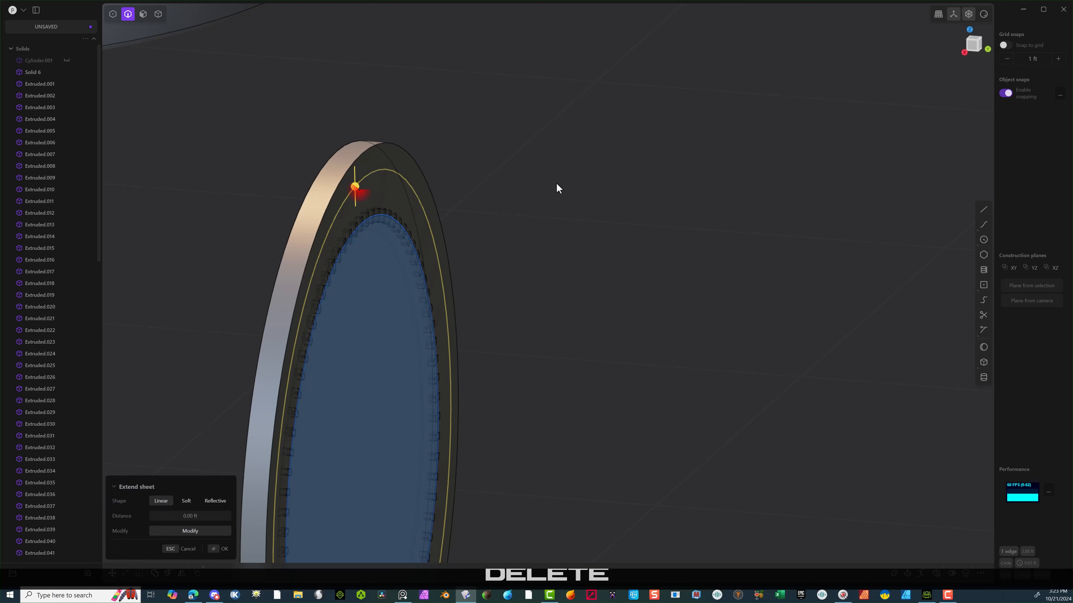
pyautogui.press('Escape')
pyautogui.press('Escape')
pyautogui.moveTo(382, 187)
pyautogui.mouseDown(button='middle')
pyautogui.moveTo(420, 161)
pyautogui.moveTo(440, 165)
pyautogui.moveTo(376, 170)
pyautogui.mouseUp(button='middle')
pyautogui.click(377, 181)
pyautogui.press('Delete')
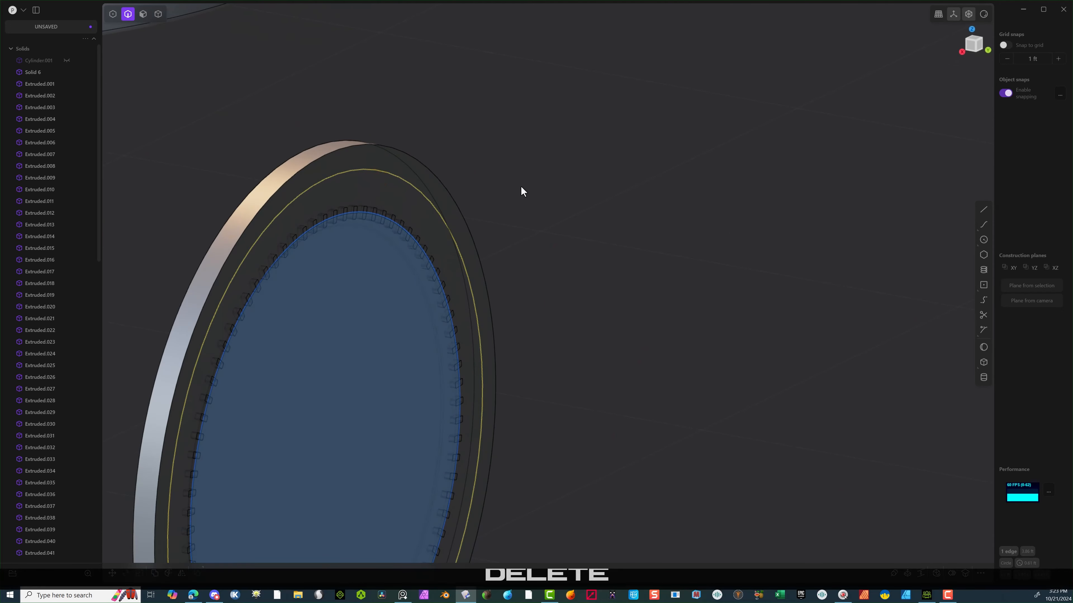
# Delete the leftover sheet whose circular edge lies between the block ring and the disc's outer edge.
pyautogui.scroll(3, 471, 203)
pyautogui.moveTo(471, 203); pyautogui.dragTo(325, 141, button='middle')
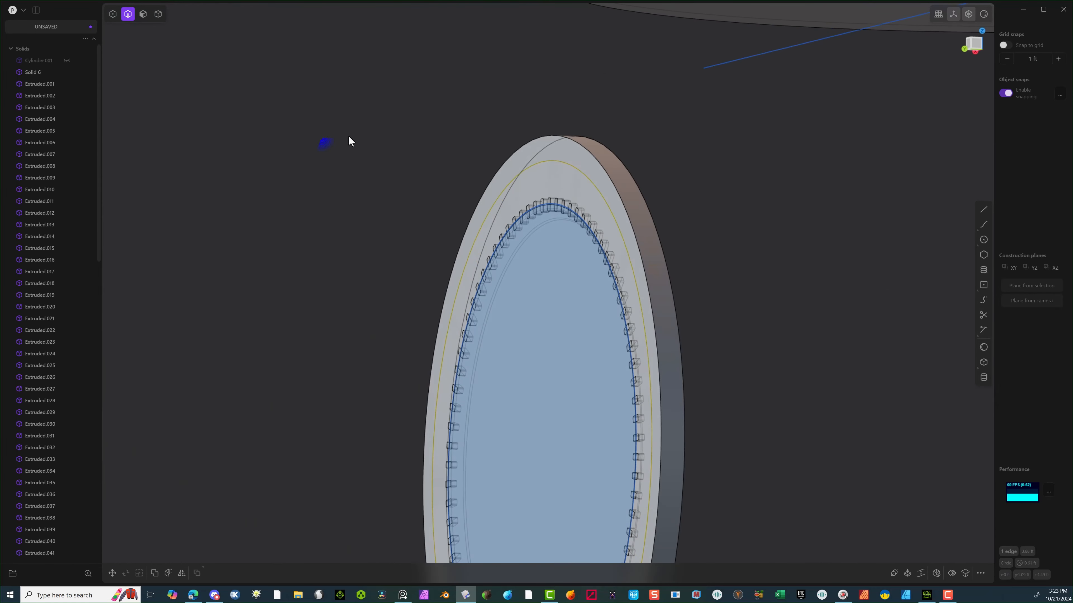
pyautogui.click(348, 135)
pyautogui.click(544, 163)
pyautogui.press('e')
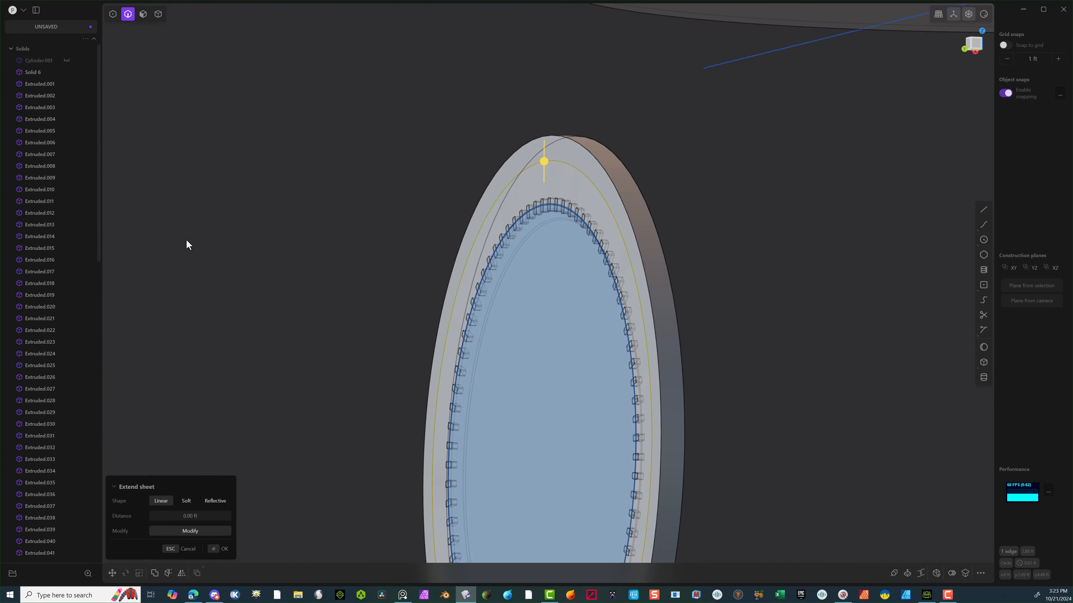
pyautogui.press('Delete')
pyautogui.moveTo(247, 212); pyautogui.dragTo(419, 259, button='middle')
pyautogui.keyDown('shift'); pyautogui.moveTo(419, 259); pyautogui.dragTo(626, 258, button='middle'); pyautogui.keyUp('shift')
pyautogui.keyDown('shift'); pyautogui.moveTo(627, 258); pyautogui.dragTo(662, 253, button='middle'); pyautogui.keyUp('shift')
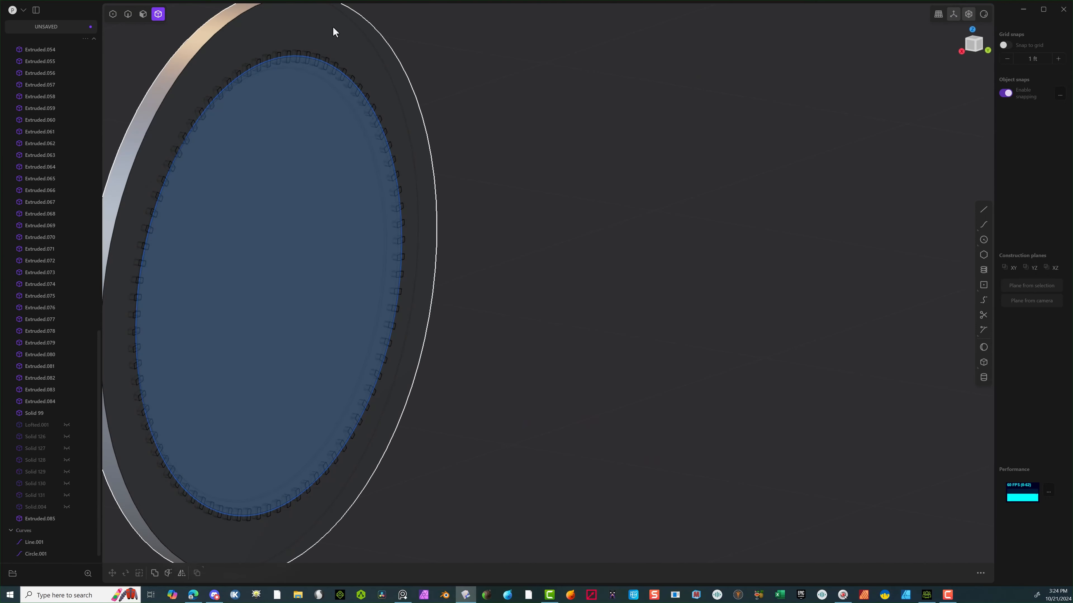
# Chamfer the extruded disc's outer rim edge on the side facing away from the circle by about 0.018 ft.
pyautogui.moveTo(363, 81); pyautogui.dragTo(391, 94, button='middle')
pyautogui.scroll(3, 282, 76)
pyautogui.moveTo(306, 74); pyautogui.dragTo(277, 43, button='middle')
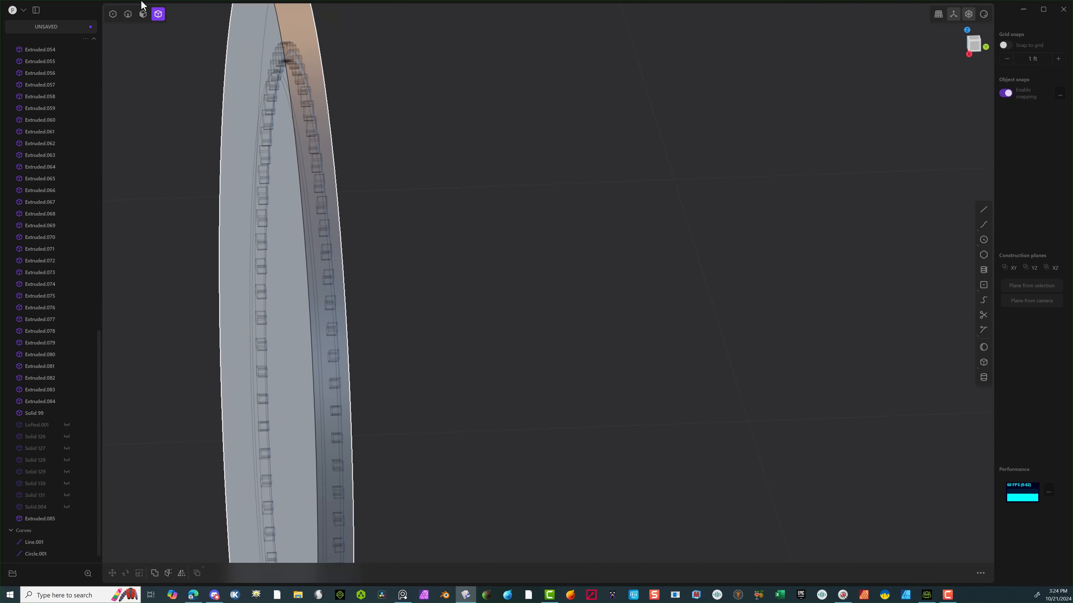
pyautogui.click(128, 16)
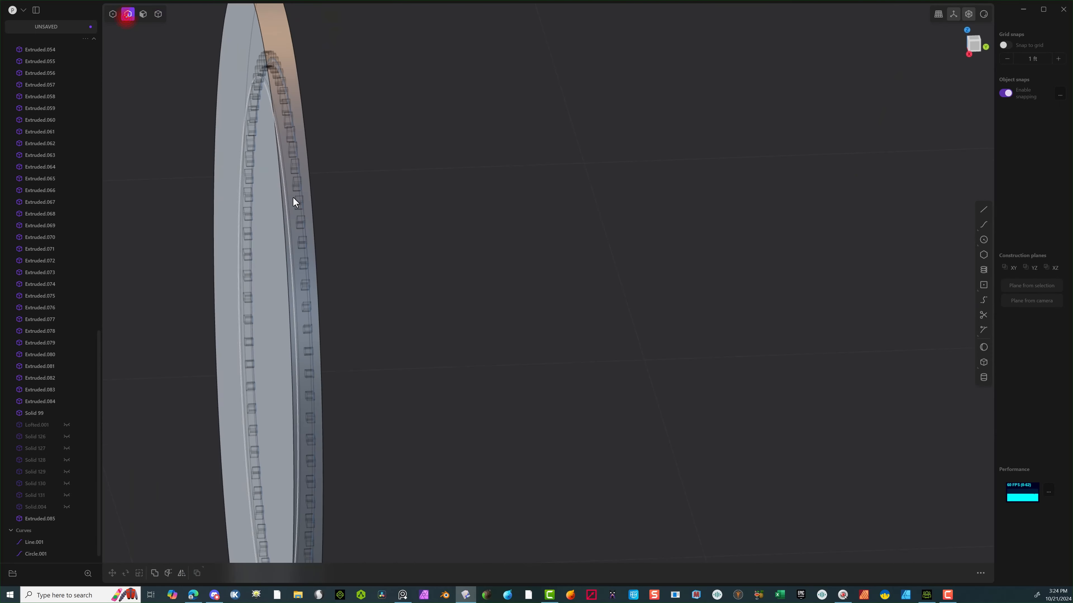
pyautogui.click(260, 28)
pyautogui.press('f')
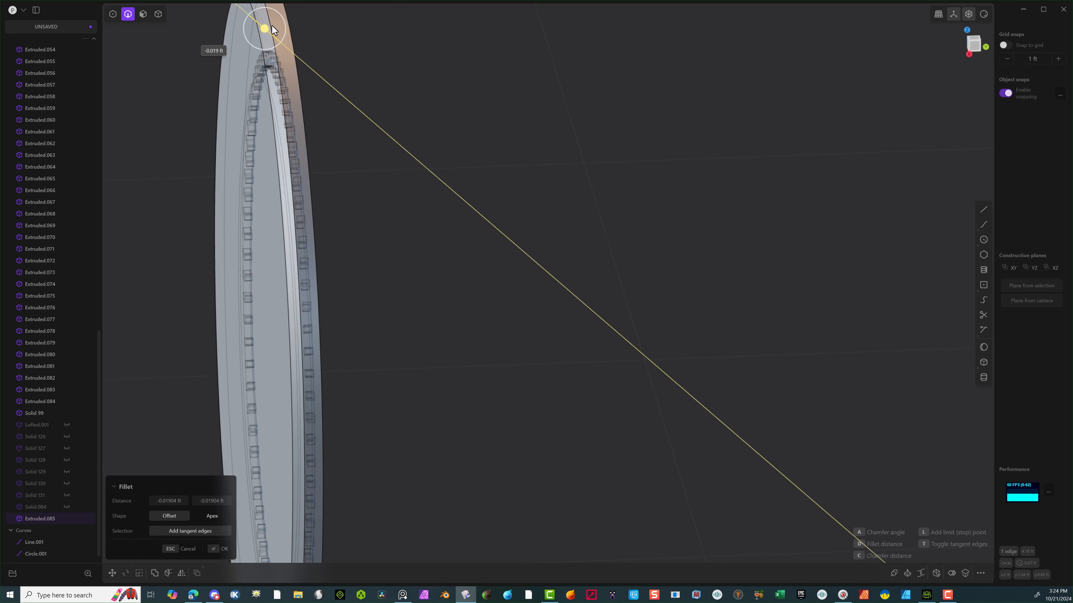
pyautogui.moveTo(257, 29)
pyautogui.mouseDown()
pyautogui.moveTo(244, 31)
pyautogui.moveTo(265, 38)
pyautogui.mouseUp()
pyautogui.scroll(-3, 338, 202)
pyautogui.moveTo(348, 235); pyautogui.dragTo(348, 174, button='right')
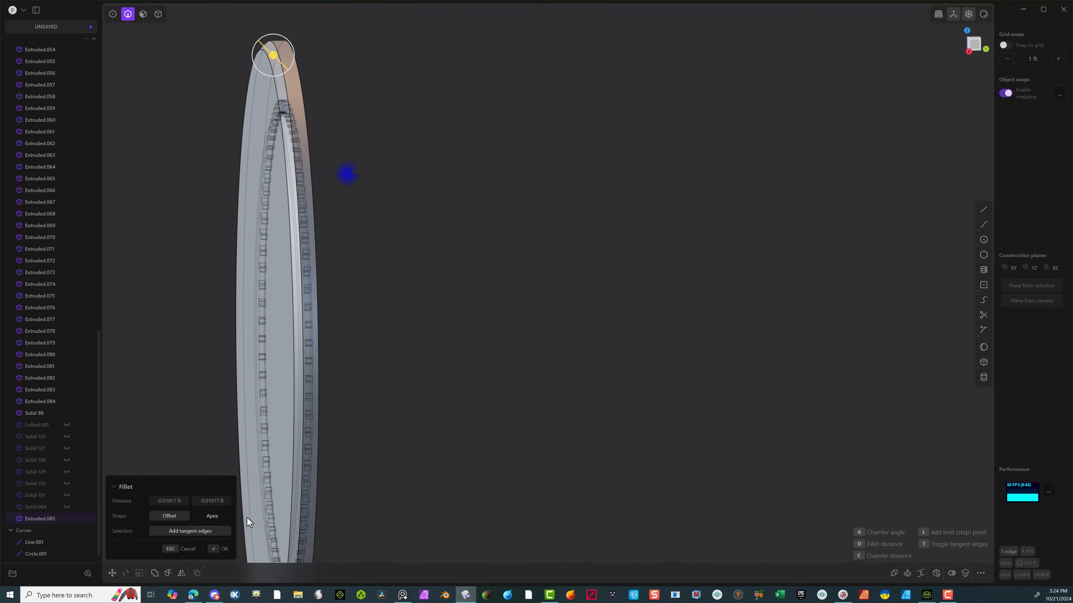
pyautogui.click(221, 546)
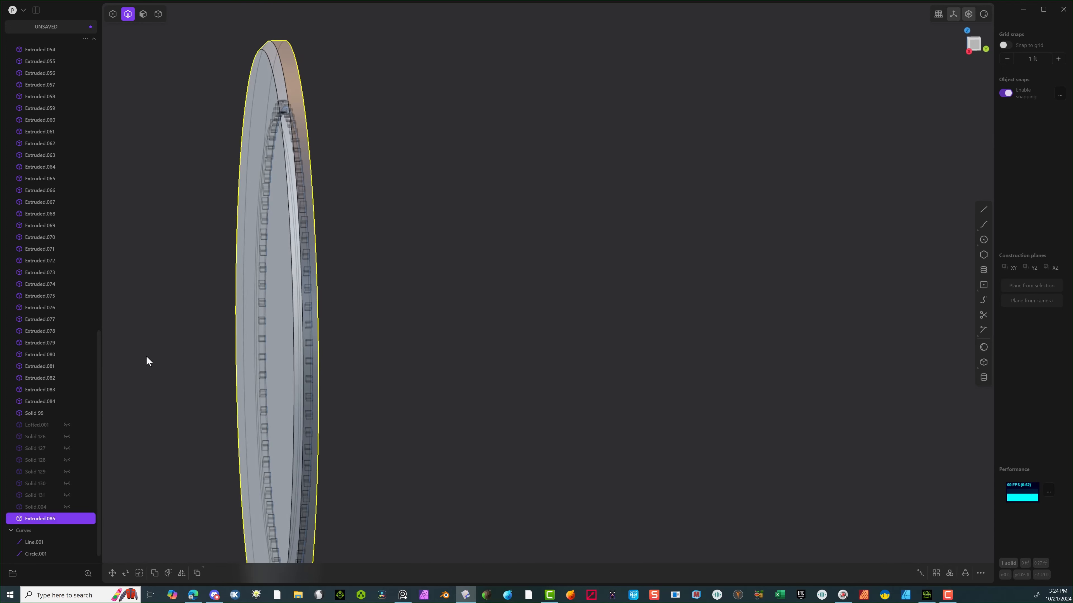
# Add a second, smaller bevel to an edge of the new rim chamfer.
pyautogui.click(274, 85)
pyautogui.press('f')
pyautogui.press('capslock')
pyautogui.click(283, 75)
pyautogui.moveTo(284, 74); pyautogui.dragTo(283, 70)
pyautogui.click(220, 549)
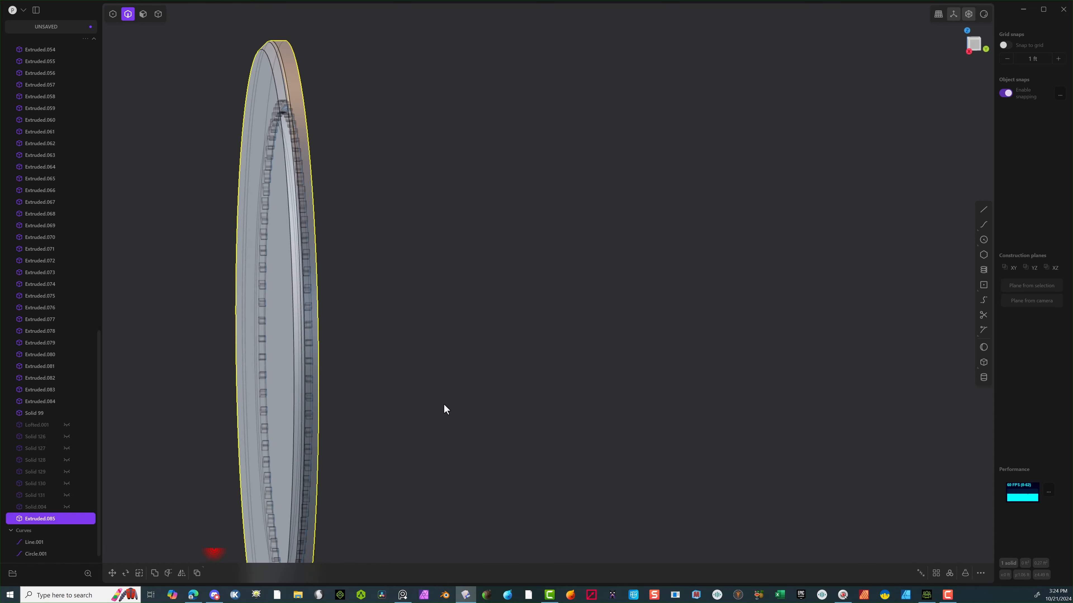
# Bevel the disc's outer rim edge on the face that holds the scaled circle.
pyautogui.moveTo(444, 403); pyautogui.dragTo(399, 390, button='middle')
pyautogui.click(479, 133)
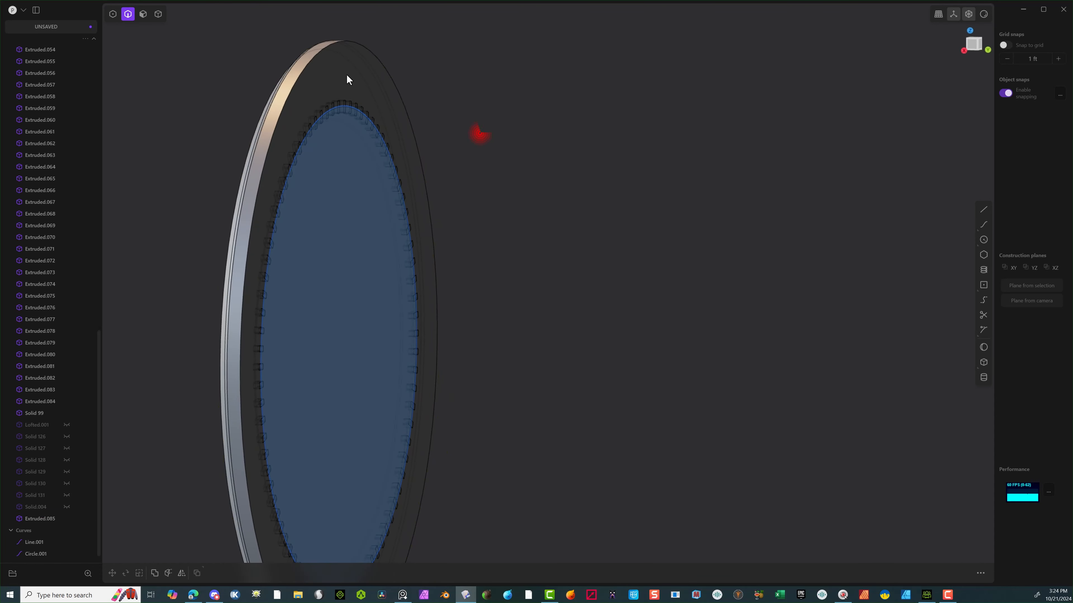
pyautogui.click(319, 52)
pyautogui.press('b')
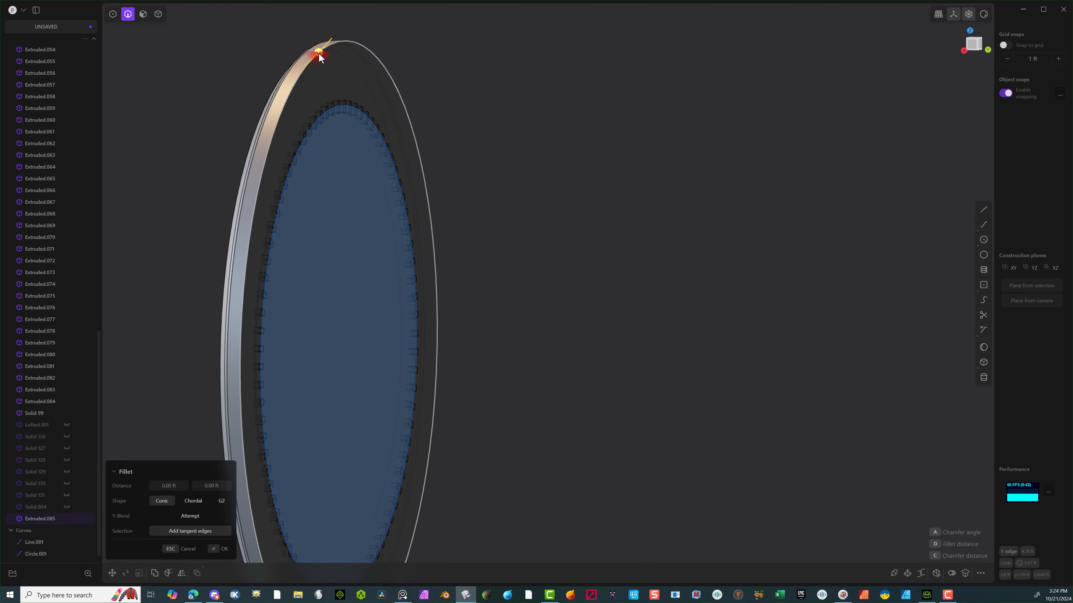
pyautogui.click(215, 550)
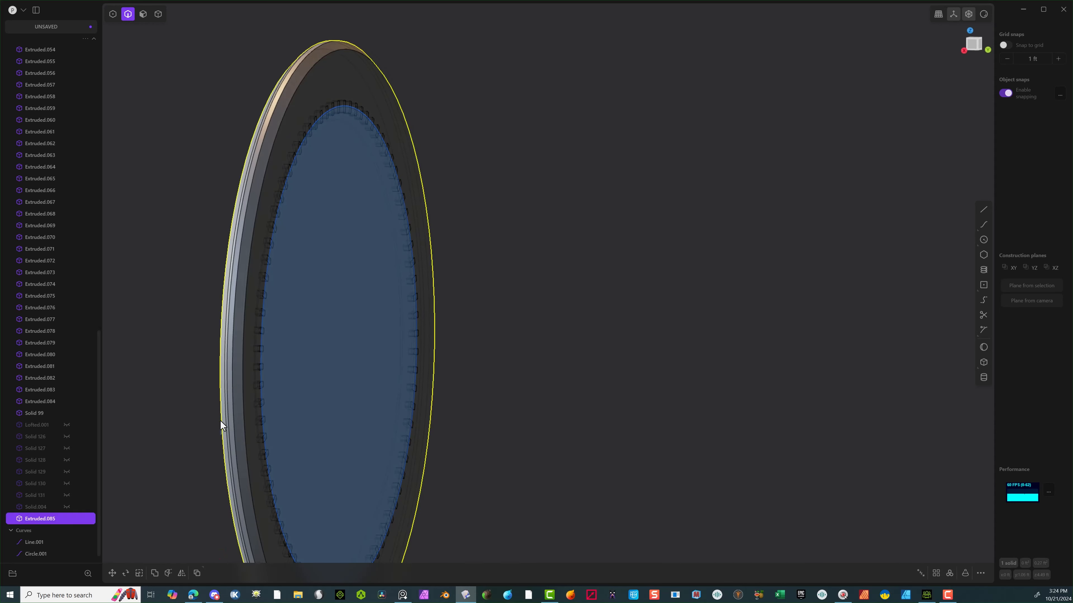
# Blend both boundary edges of the new rim bevel together in one Fillet operation.
pyautogui.click(220, 420)
pyautogui.click(235, 317)
pyautogui.press('b')
pyautogui.press('capslock')
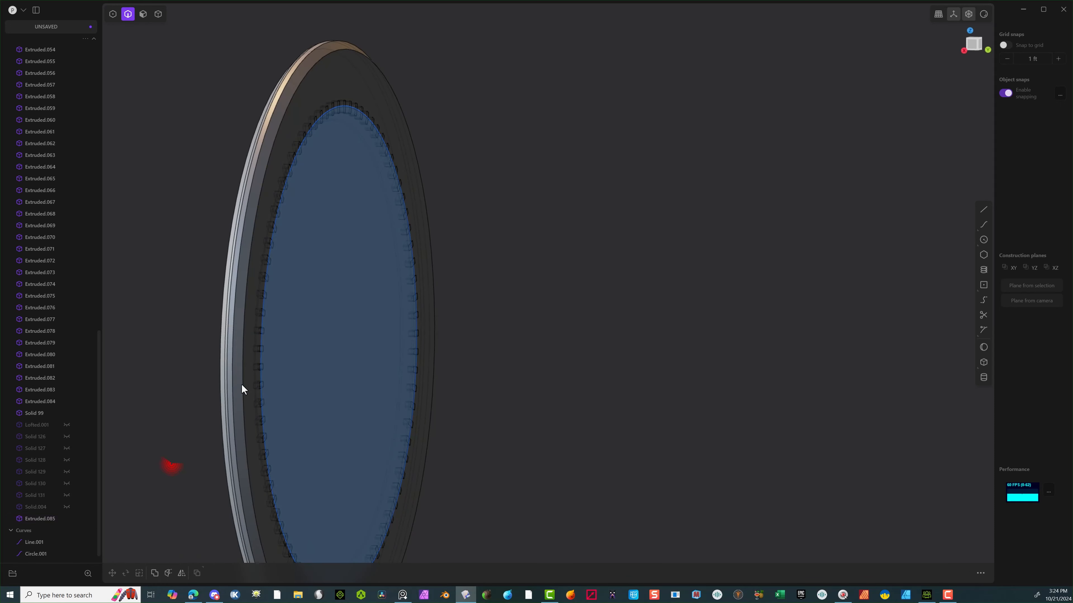
pyautogui.press('capslock')
pyautogui.press('capslock')
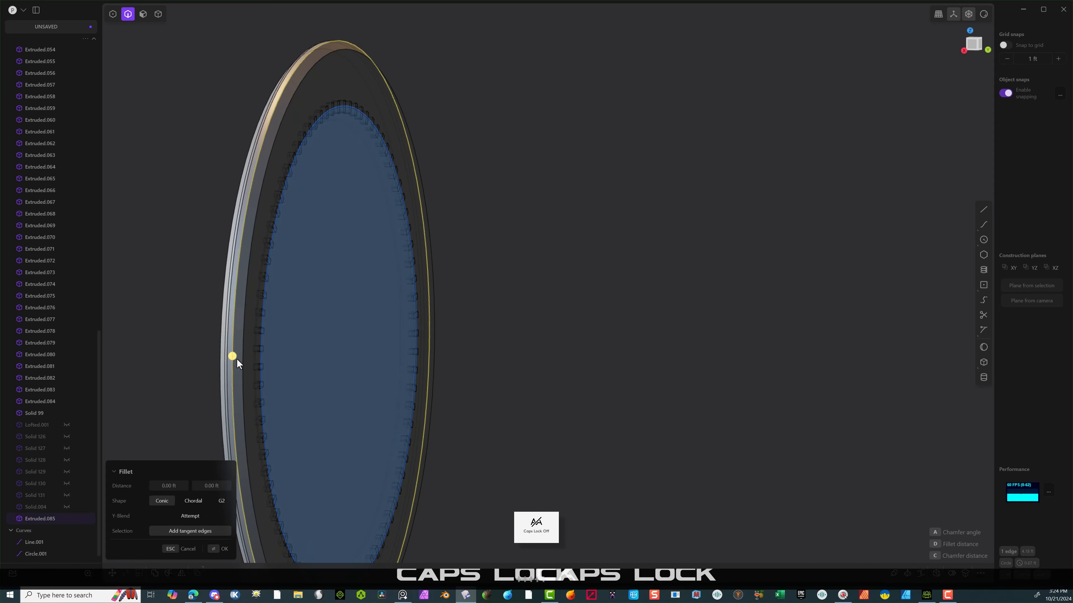
pyautogui.press('shift')
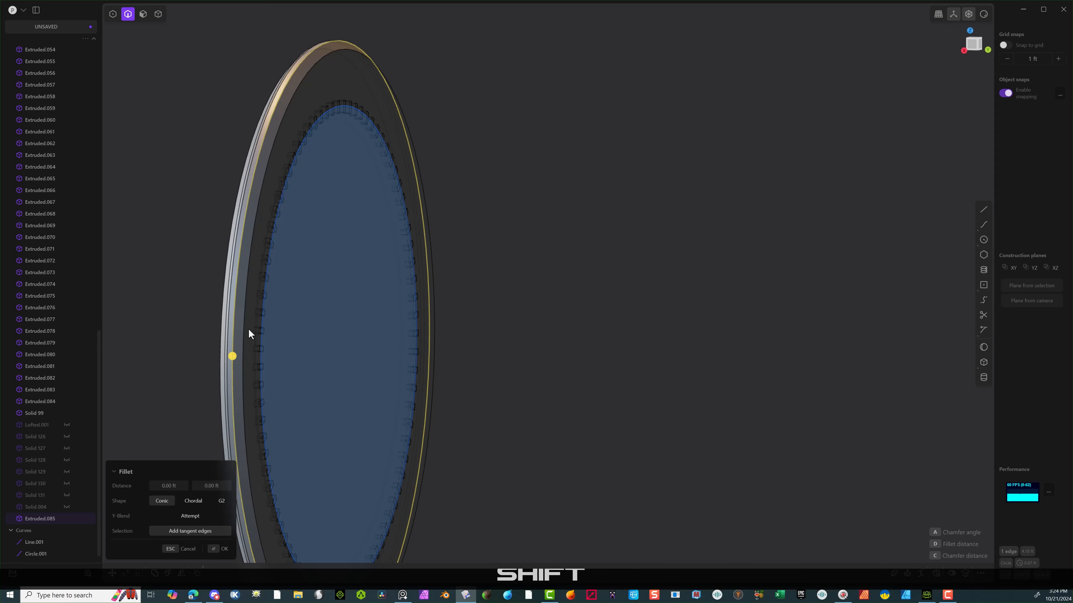
pyautogui.keyDown('shift'); pyautogui.click(245, 329); pyautogui.keyUp('shift')
pyautogui.scroll(6, 247, 328)
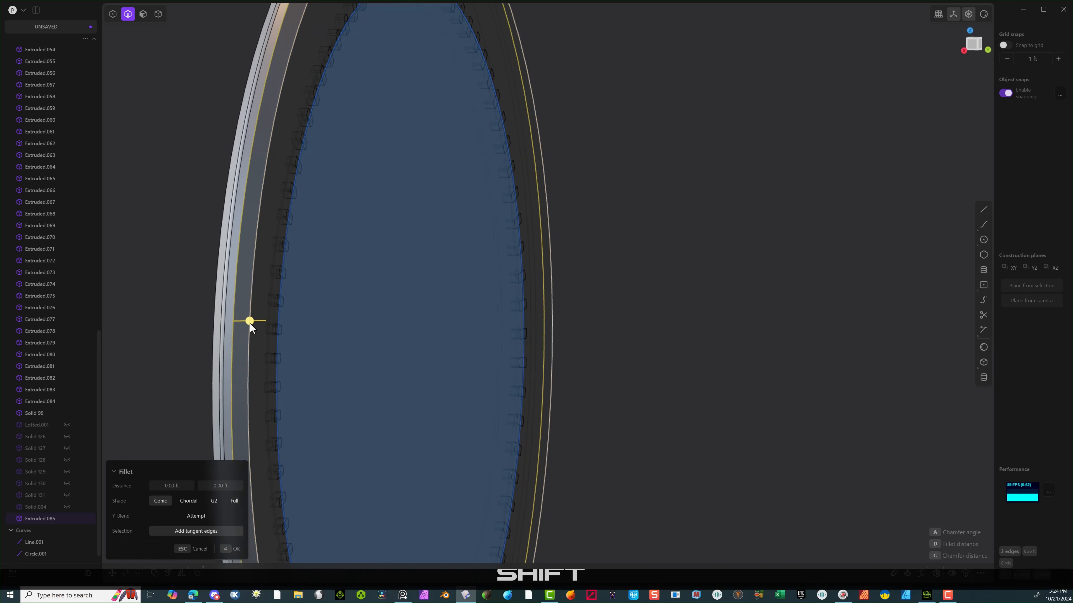
pyautogui.click(230, 548)
pyautogui.click(165, 394)
# Move the scaled circle straight out from the disc's face and return to edge selection.
pyautogui.scroll(-4, 363, 325)
pyautogui.moveTo(676, 82); pyautogui.dragTo(676, 129, button='middle')
pyautogui.click(413, 71)
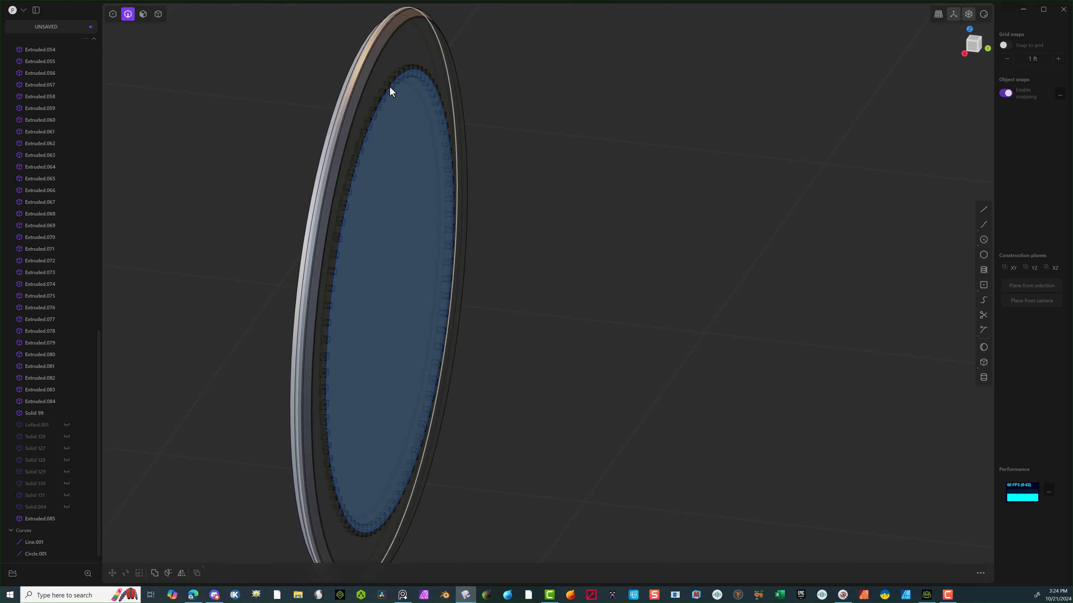
pyautogui.press('f')
pyautogui.press('Escape')
pyautogui.click(257, 402)
pyautogui.moveTo(256, 402); pyautogui.dragTo(286, 366, button='middle')
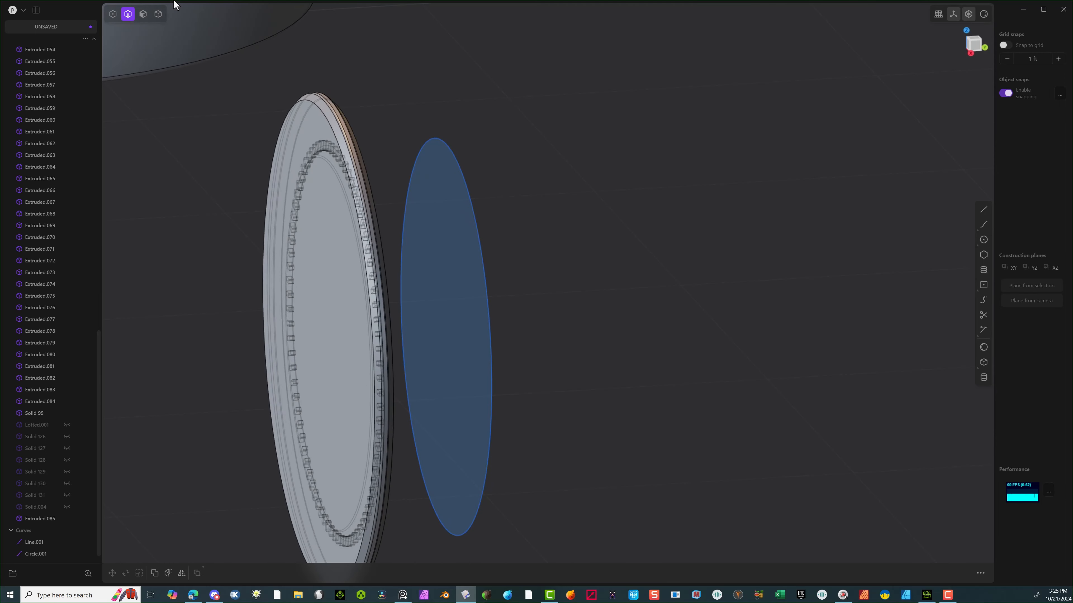
pyautogui.click(143, 14)
pyautogui.click(128, 14)
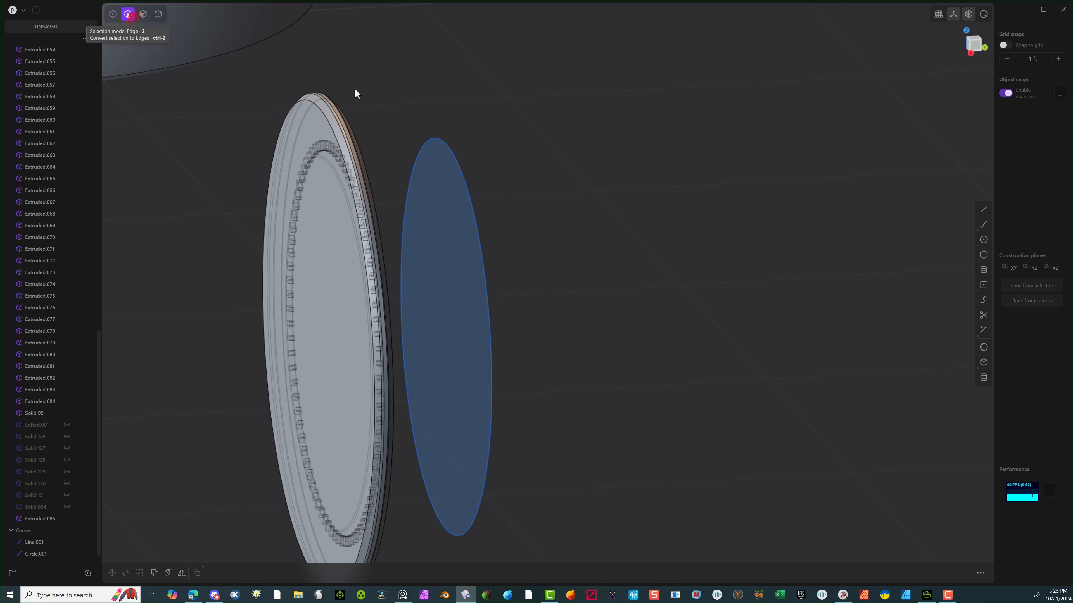
# Duplicate the offset circle, shift the copy slightly toward the disc, and scale it down uniformly to a slightly smaller diameter.
pyautogui.click(450, 140)
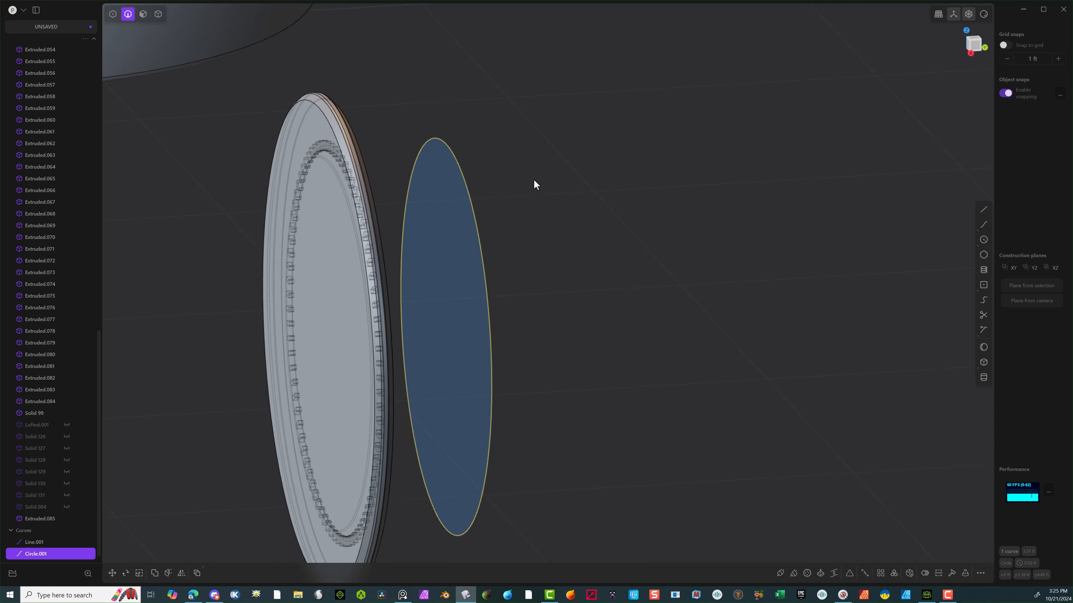
pyautogui.hotkey('shift', 'd')
pyautogui.moveTo(486, 336); pyautogui.dragTo(476, 336)
pyautogui.press('s')
pyautogui.press('s')
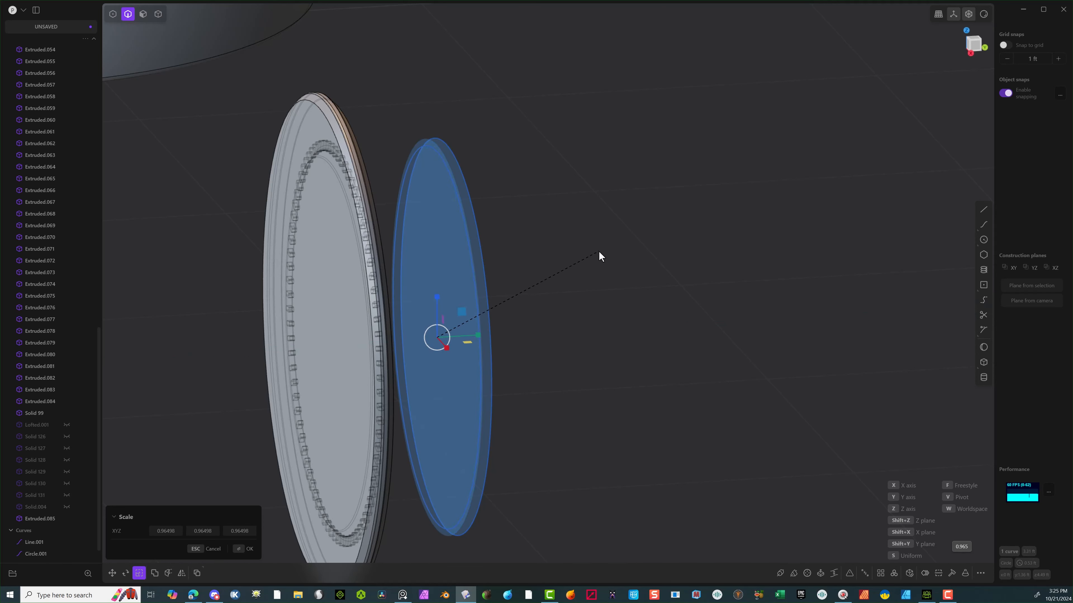
pyautogui.click(598, 253)
pyautogui.click(246, 549)
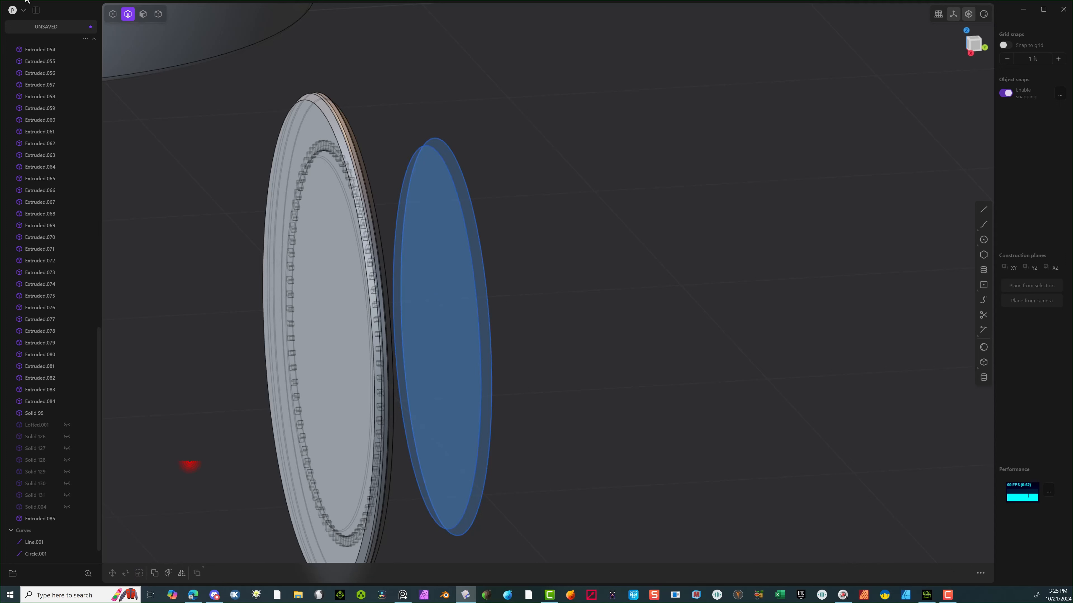
# Loft between the larger circle and its smaller copy to form a thin tapered solid.
pyautogui.click(142, 14)
pyautogui.click(431, 223)
pyautogui.press('e')
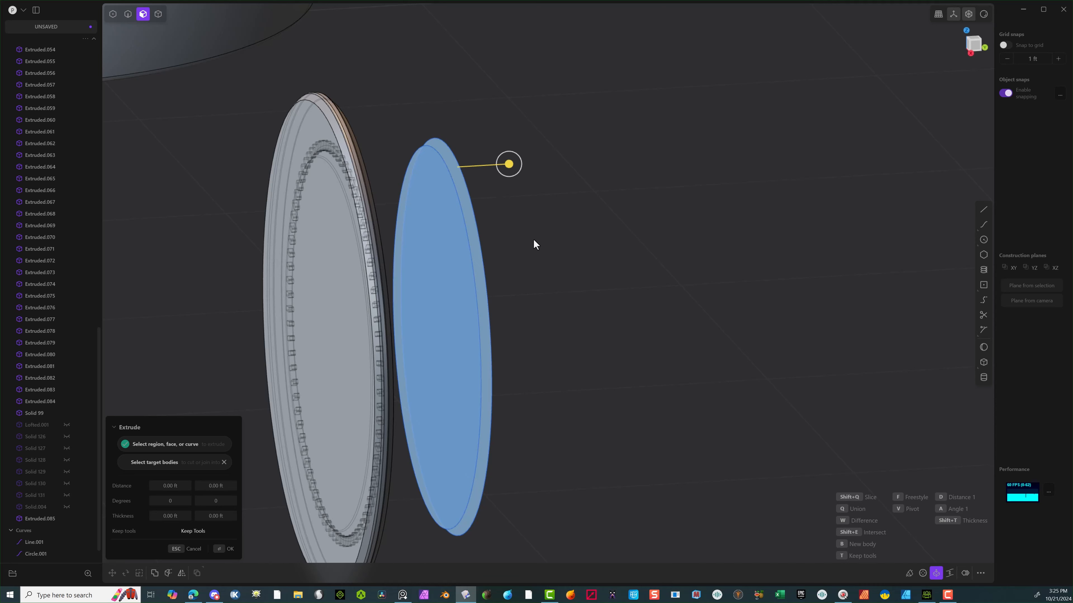
pyautogui.press('l')
pyautogui.click(218, 550)
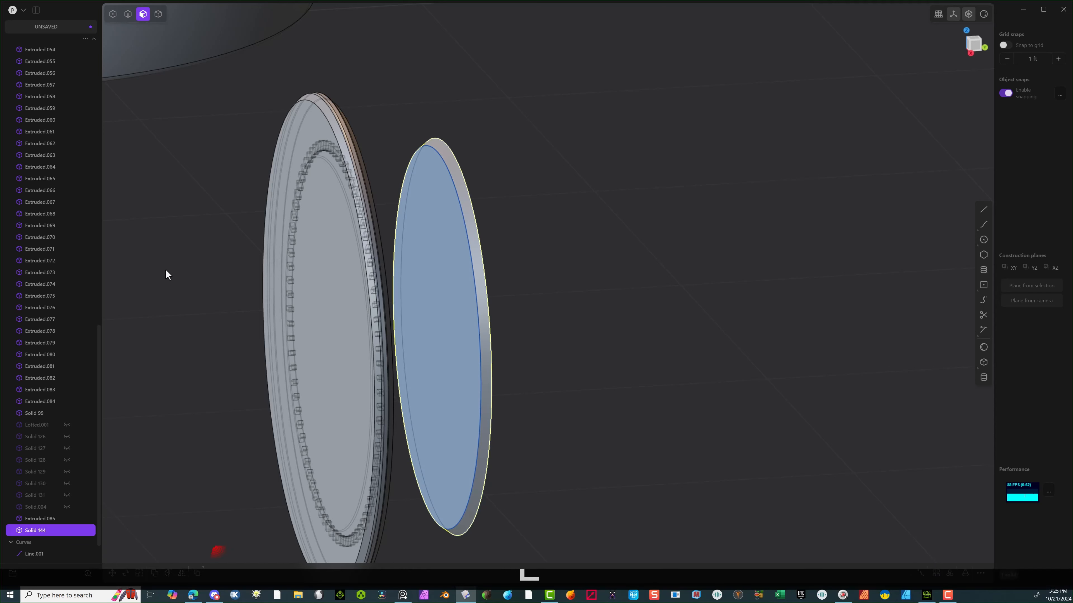
pyautogui.click(155, 235)
# Delete the leftover profile circles on the lofted solid and fillet the edge of its smaller face slightly.
pyautogui.click(128, 14)
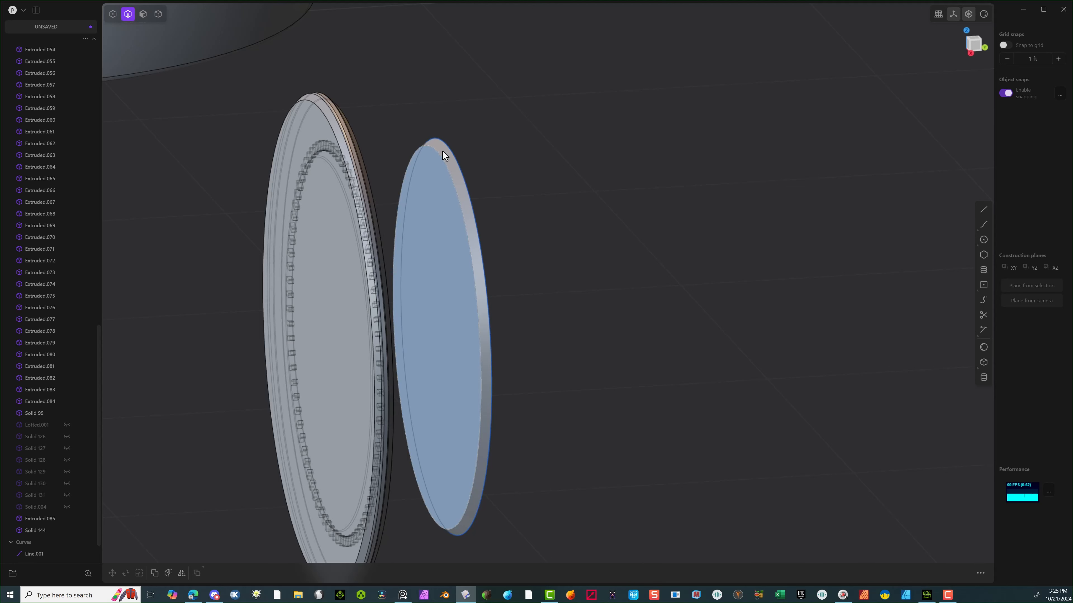
pyautogui.click(441, 159)
pyautogui.press('Delete')
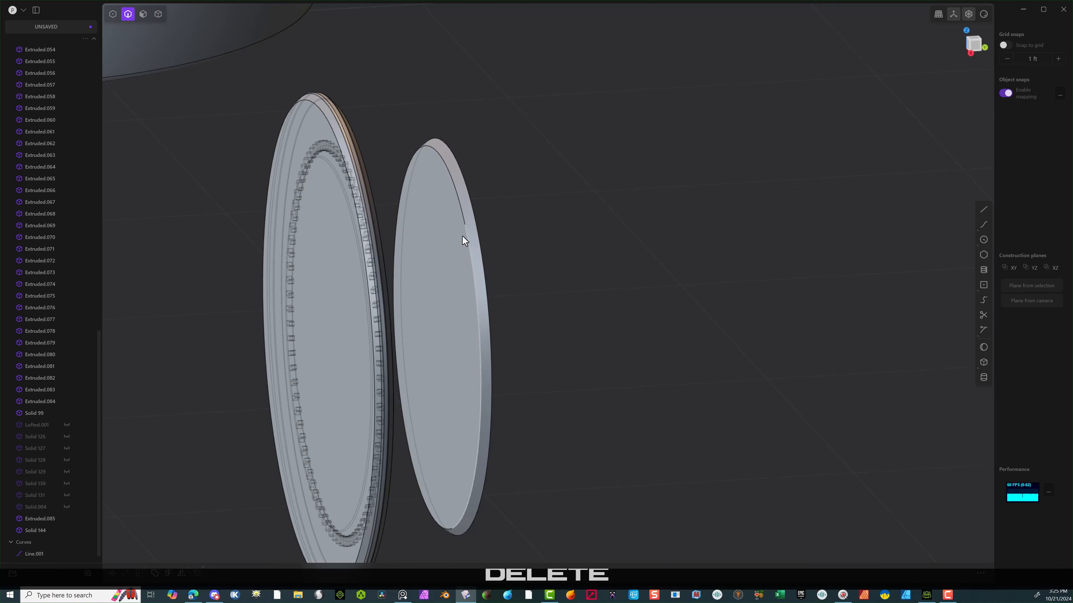
pyautogui.moveTo(466, 238); pyautogui.dragTo(472, 254)
pyautogui.press('Return')
# Move the lofted solid along the Y axis into the disc's face so the two bodies overlap.
pyautogui.press('4')
pyautogui.click(452, 275)
pyautogui.moveTo(506, 193); pyautogui.dragTo(452, 293, button='right')
pyautogui.press('g')
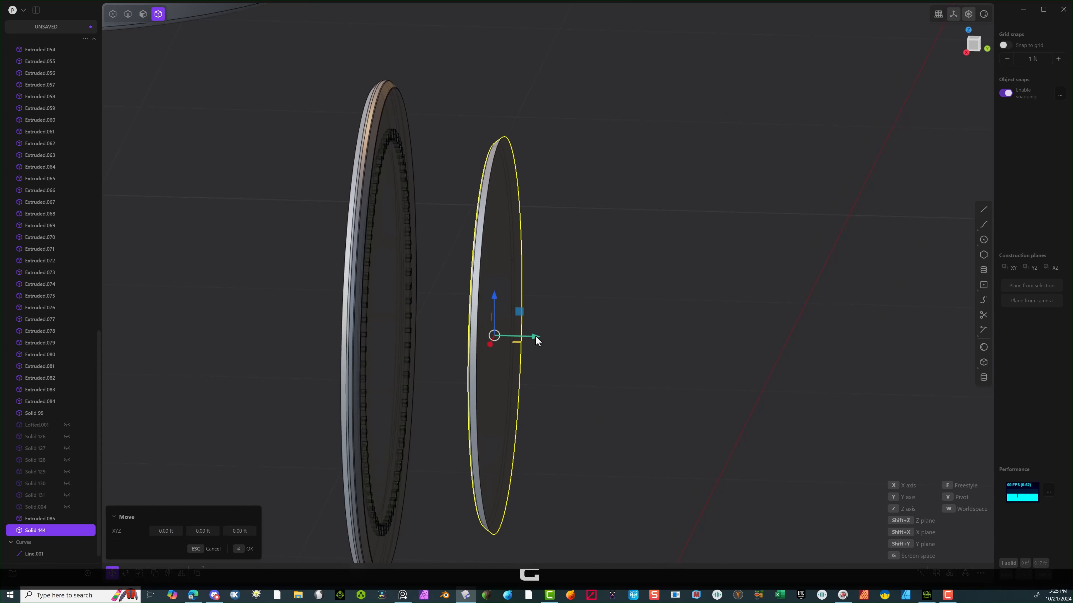
pyautogui.moveTo(535, 336); pyautogui.dragTo(424, 333)
pyautogui.press('Return')
# Subtract the lofted solid from the disc with a Boolean difference to cut a tapered recess.
pyautogui.moveTo(220, 467); pyautogui.dragTo(254, 338, button='middle')
pyautogui.click(312, 254)
pyautogui.press('q')
pyautogui.click(380, 338)
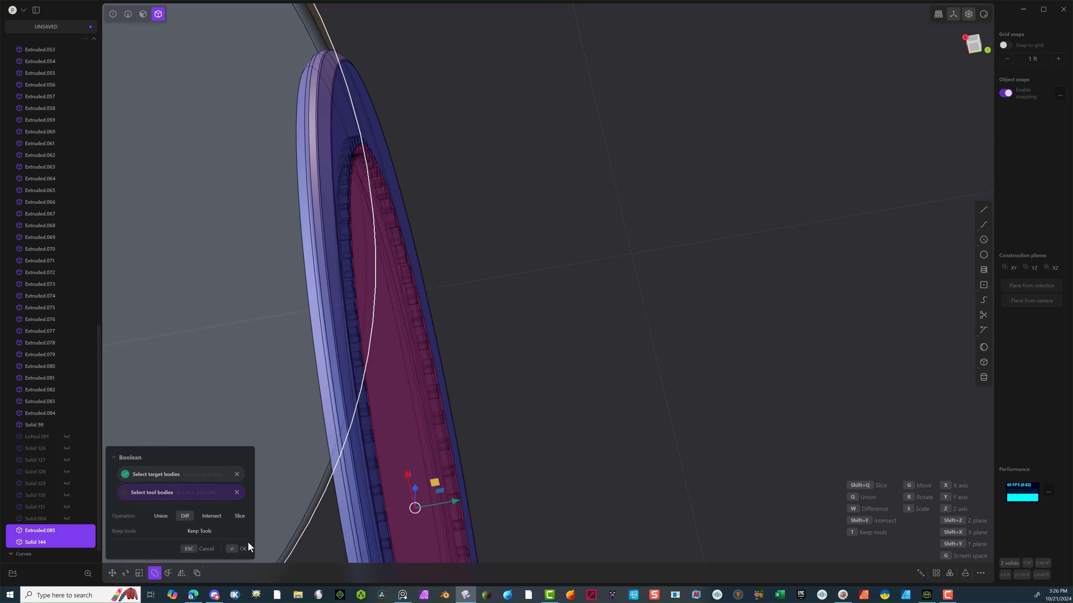
pyautogui.click(237, 555)
# Delete the leftover solid inside the ring of blocks.
pyautogui.moveTo(412, 374); pyautogui.dragTo(416, 405, button='middle')
pyautogui.scroll(-4, 416, 406)
pyautogui.click(595, 402)
pyautogui.press('Delete')
# Select every block in the circular array, leaving the disc unselected, and view them from the Right view.
pyautogui.moveTo(528, 203); pyautogui.dragTo(671, 558)
pyautogui.keyDown('ctrl'); pyautogui.click(595, 244); pyautogui.keyUp('ctrl')
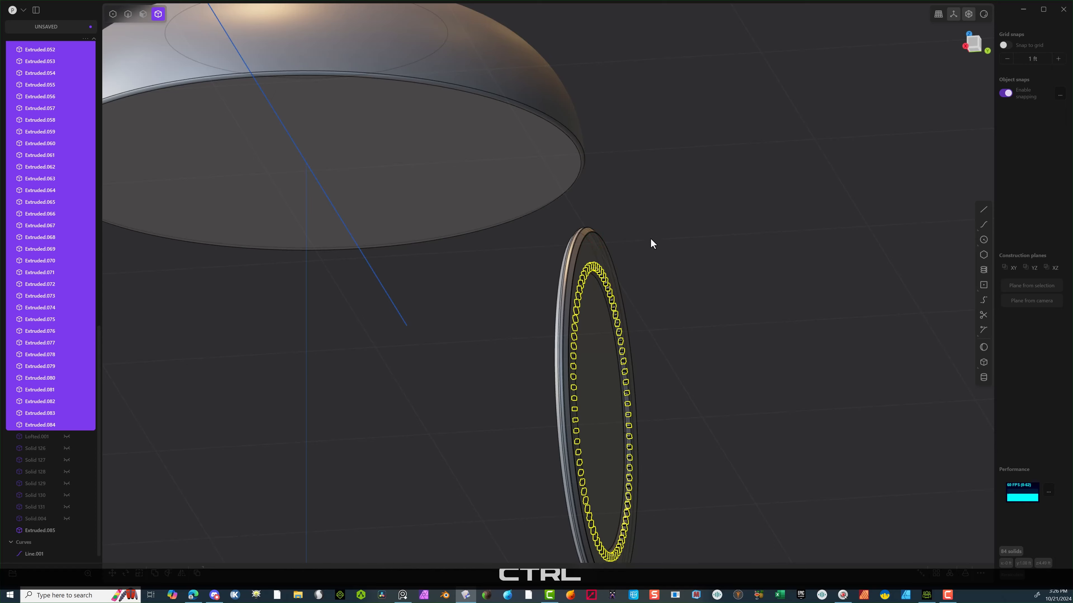
pyautogui.scroll(3, 650, 240)
pyautogui.click(976, 45)
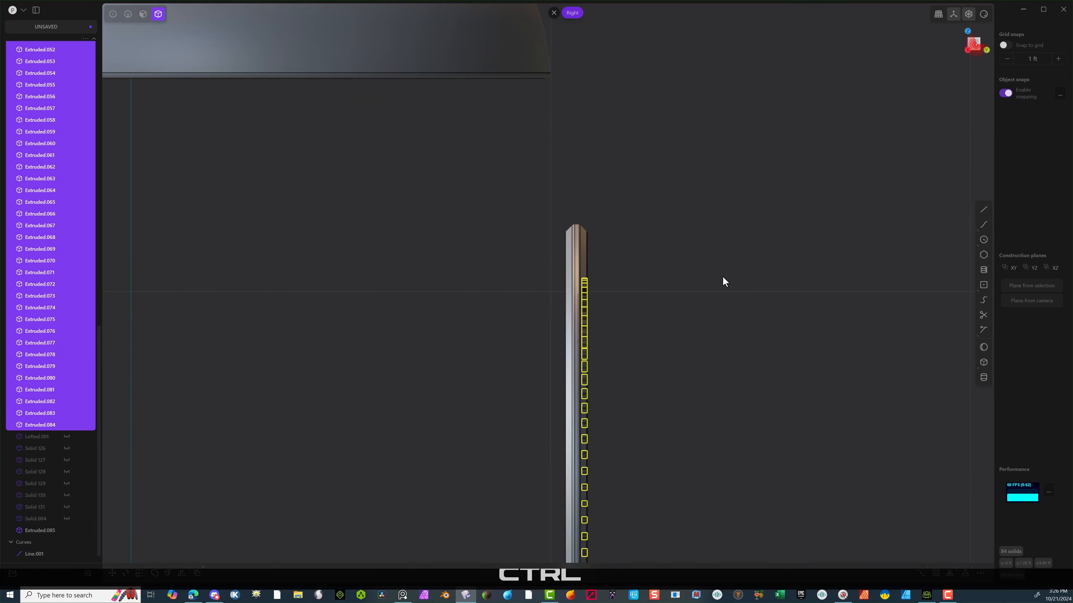
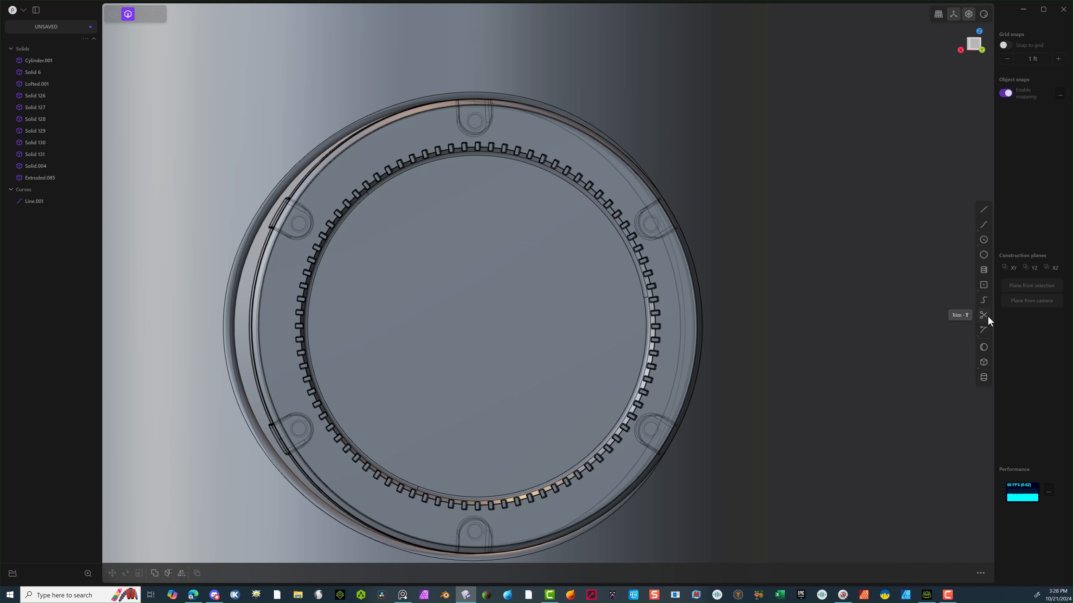
# Draw a circle centred on the disc's face, just inside its outer rim, and restart the Circle tool.
pyautogui.click(985, 241)
pyautogui.scroll(-5, 826, 223)
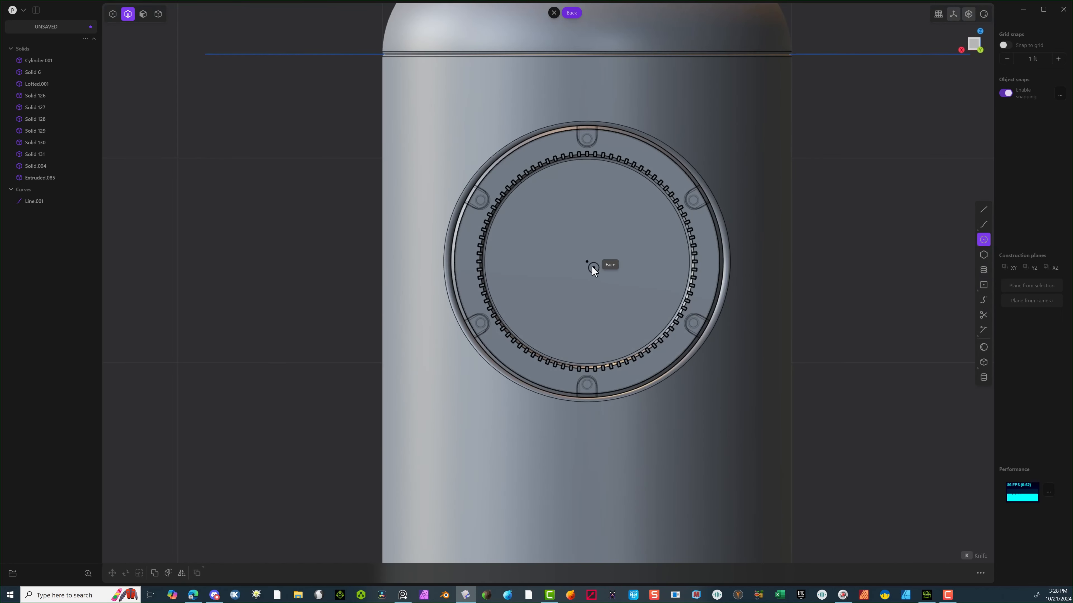
pyautogui.click(586, 260)
pyautogui.scroll(10, 694, 197)
pyautogui.click(730, 189)
pyautogui.scroll(-7, 682, 214)
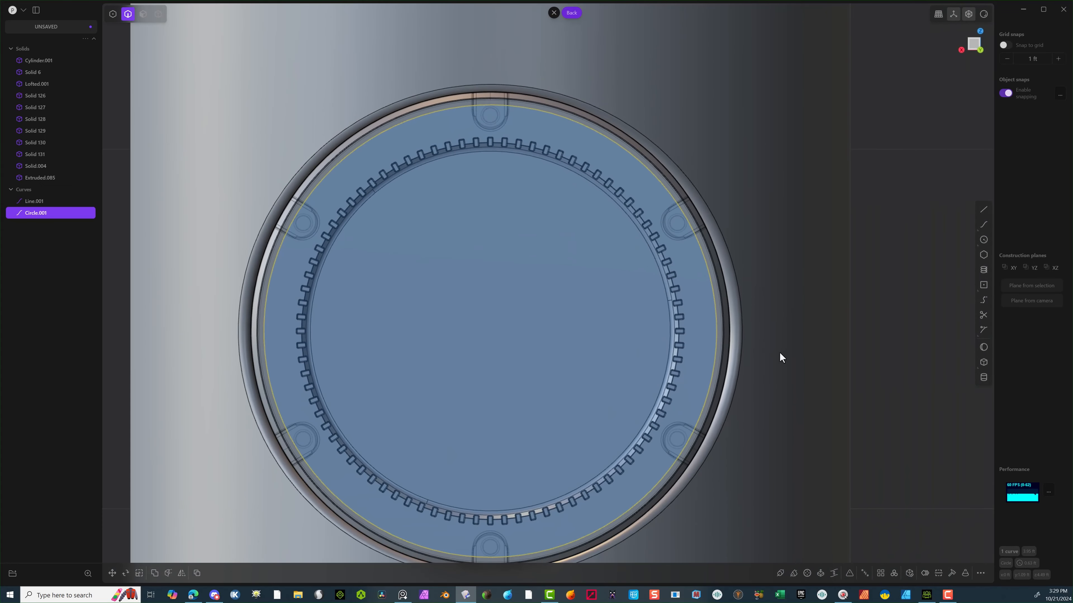
pyautogui.click(983, 240)
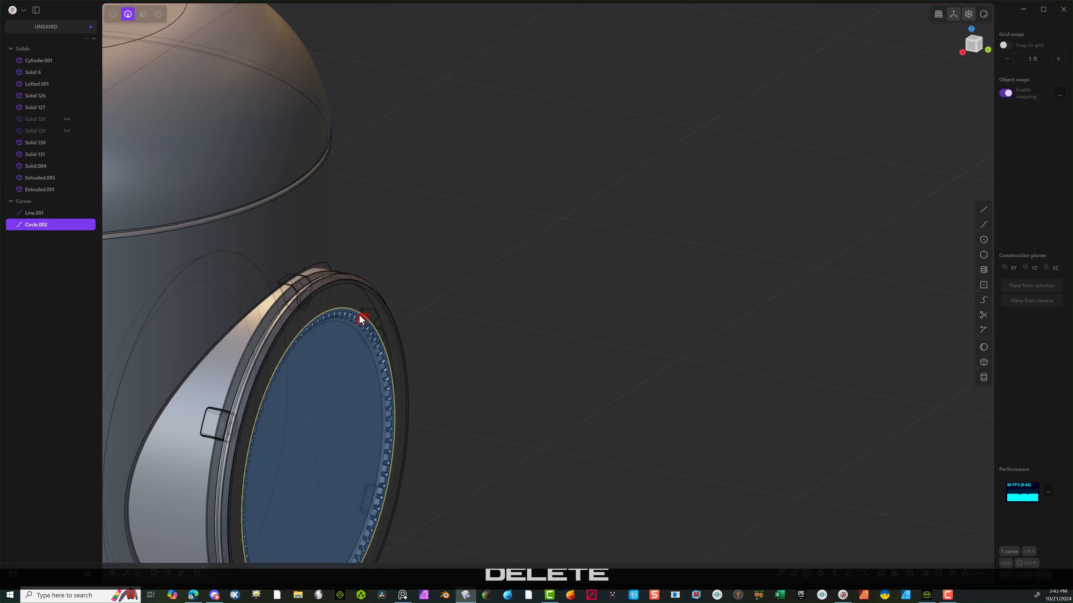
# Delete the leftover circle around the block ring and slice the disc with the extruded ring using a Boolean Slice.
pyautogui.moveTo(358, 315); pyautogui.dragTo(327, 257, button='middle')
pyautogui.press('Delete')
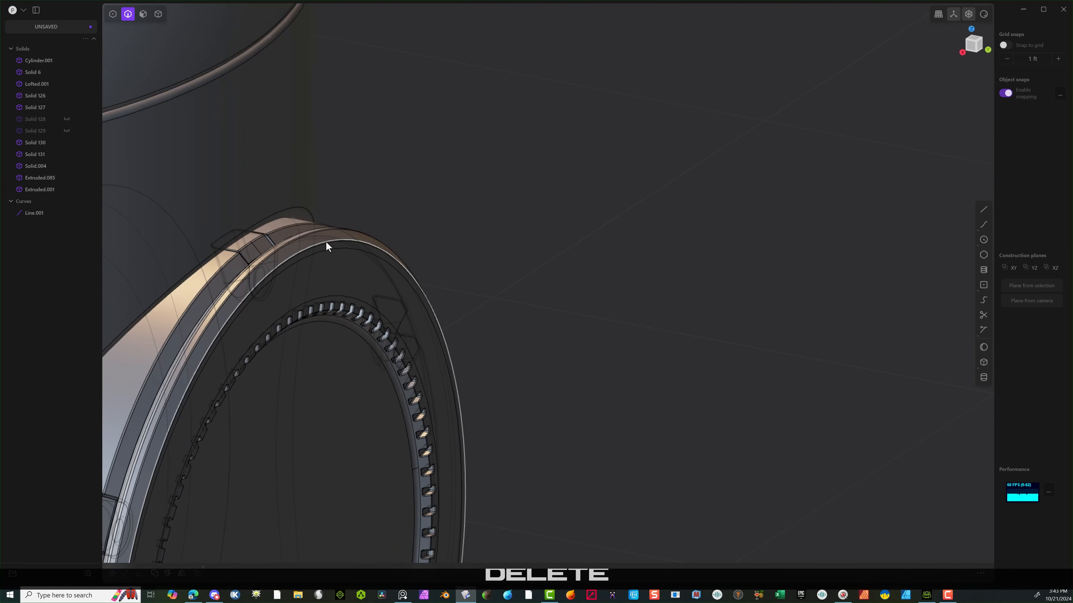
pyautogui.click(158, 14)
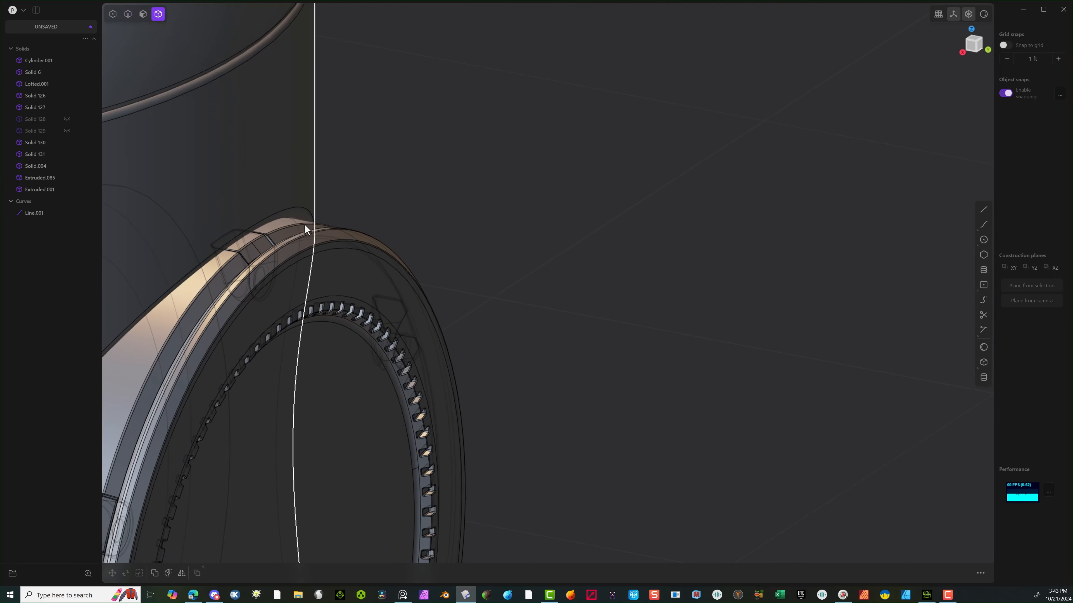
pyautogui.click(307, 251)
pyautogui.keyDown('shift'); pyautogui.click(334, 359); pyautogui.keyUp('shift')
pyautogui.scroll(-3, 762, 228)
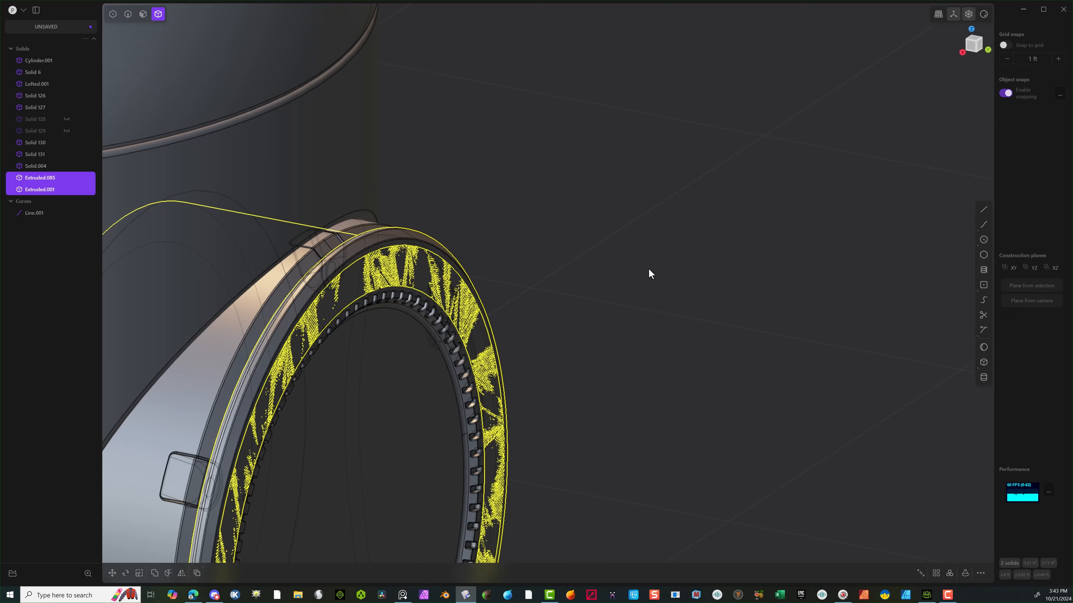
pyautogui.press('q')
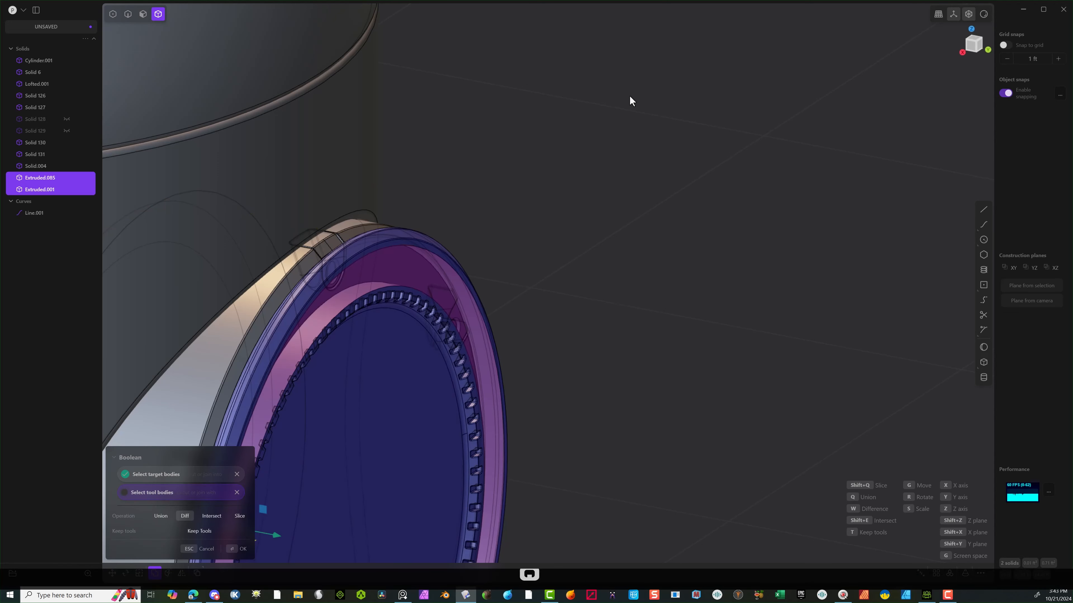
pyautogui.scroll(-5, 533, 150)
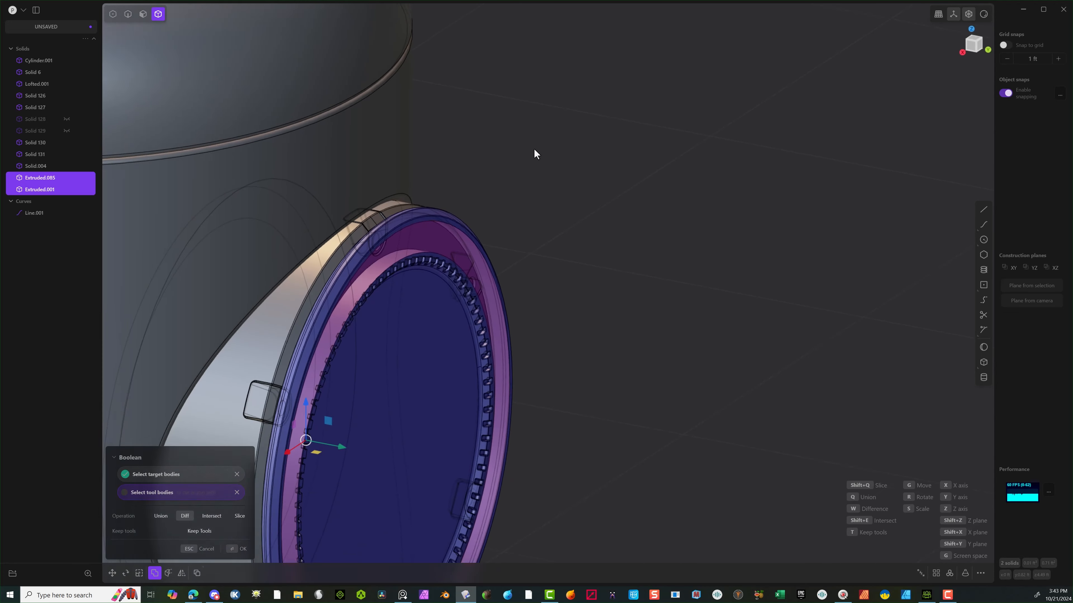
pyautogui.hotkey('shift', 'q')
pyautogui.press('Return')
# Hide the flat ring-shaped piece on the disc's front face.
pyautogui.moveTo(544, 157); pyautogui.dragTo(287, 178, button='right')
pyautogui.click(222, 228)
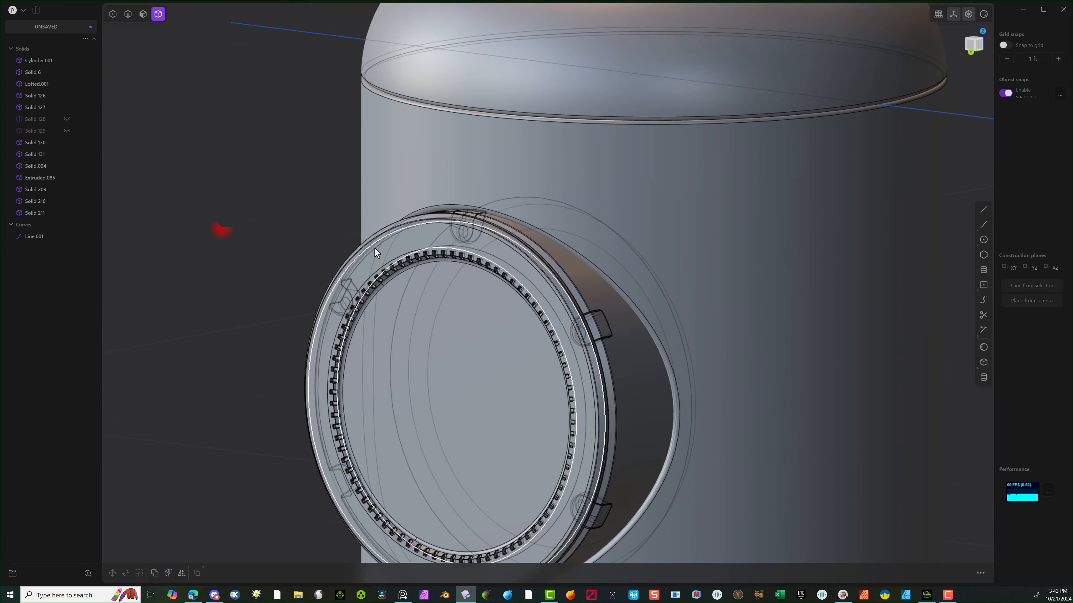
pyautogui.click(379, 250)
pyautogui.press('h')
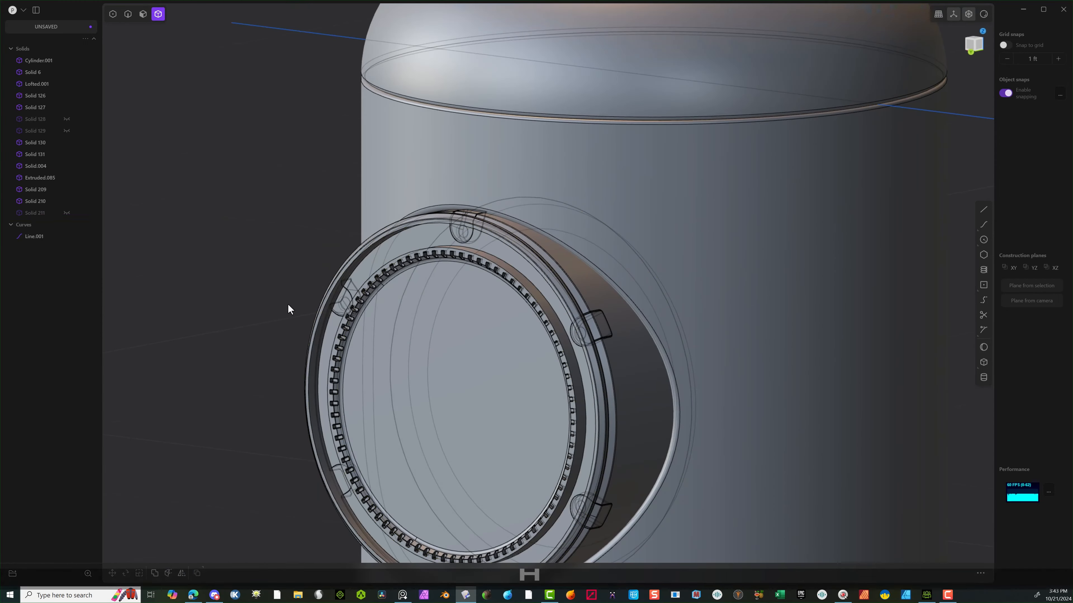
# Delete the leftover sliced piece around the exposed ring groove.
pyautogui.moveTo(288, 303); pyautogui.dragTo(340, 268, button='right')
pyautogui.click(338, 262)
pyautogui.press('Delete')
pyautogui.moveTo(435, 382); pyautogui.dragTo(377, 411, button='right')
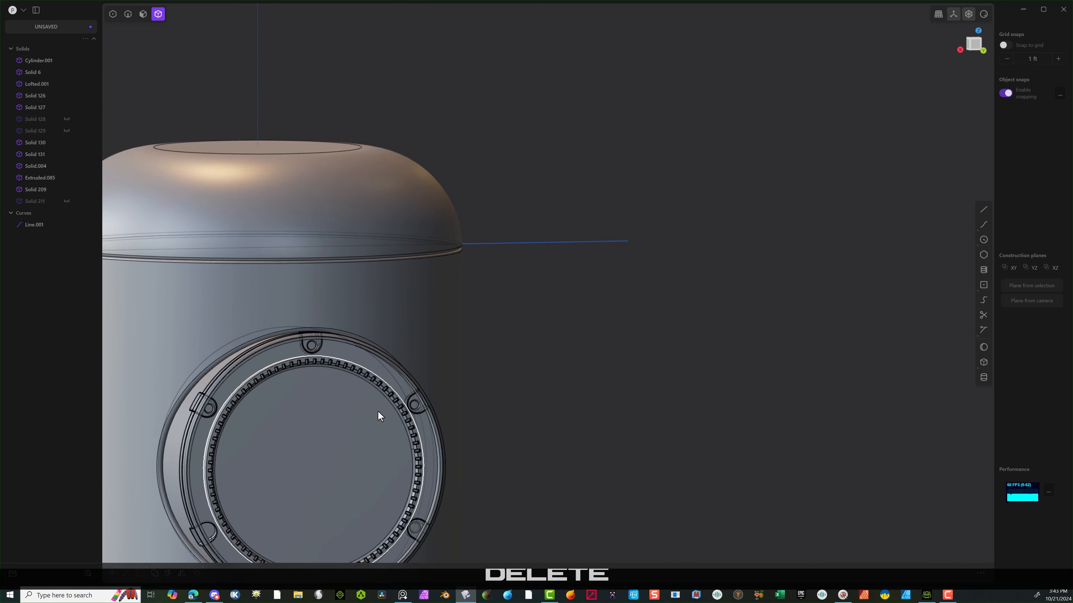
pyautogui.moveTo(281, 431); pyautogui.dragTo(309, 439, button='right')
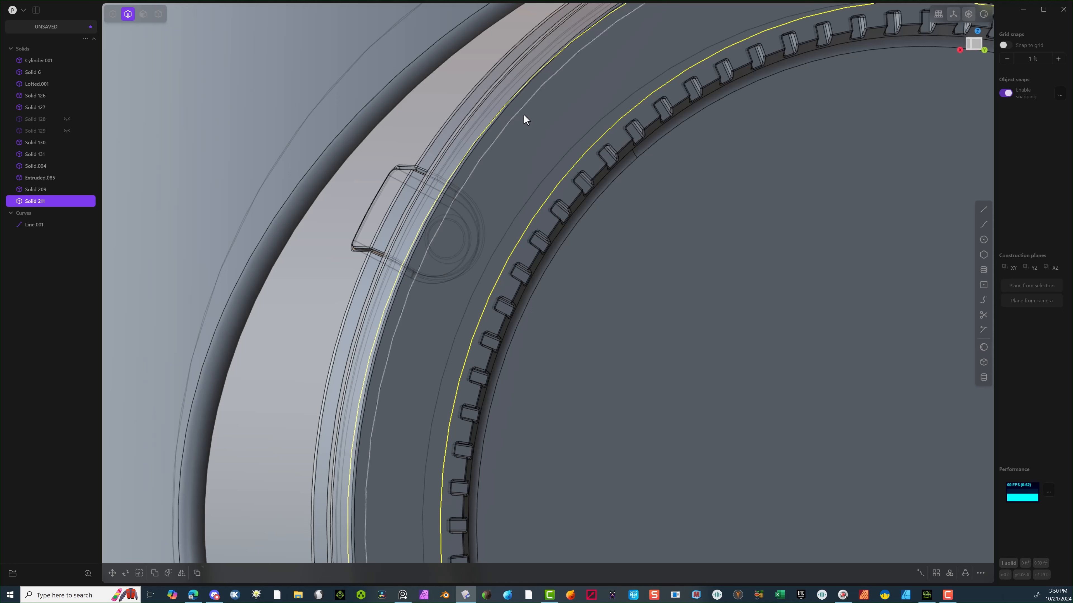
# Fillet the outer boundary edge of the ring groove on the disc body by about 0.004 ft.
pyautogui.click(521, 112)
pyautogui.press('f')
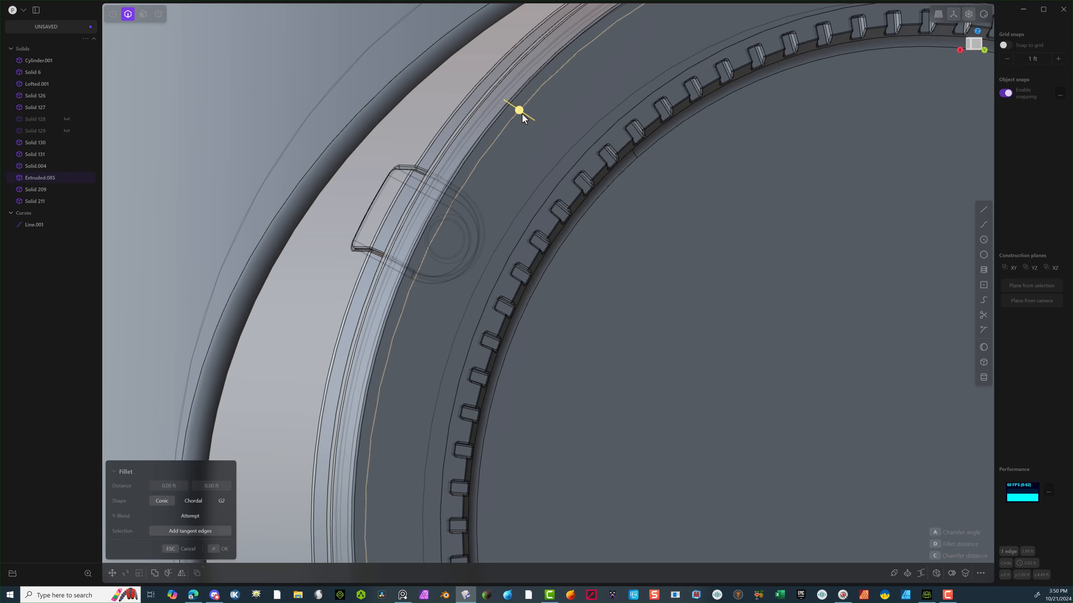
pyautogui.moveTo(521, 113); pyautogui.dragTo(529, 111)
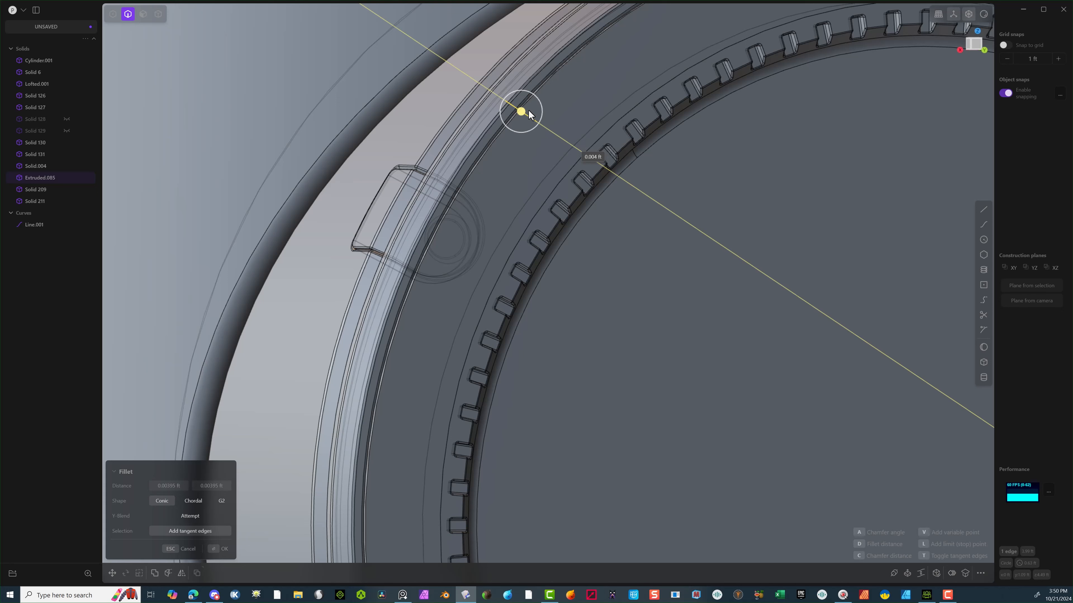
pyautogui.click(219, 550)
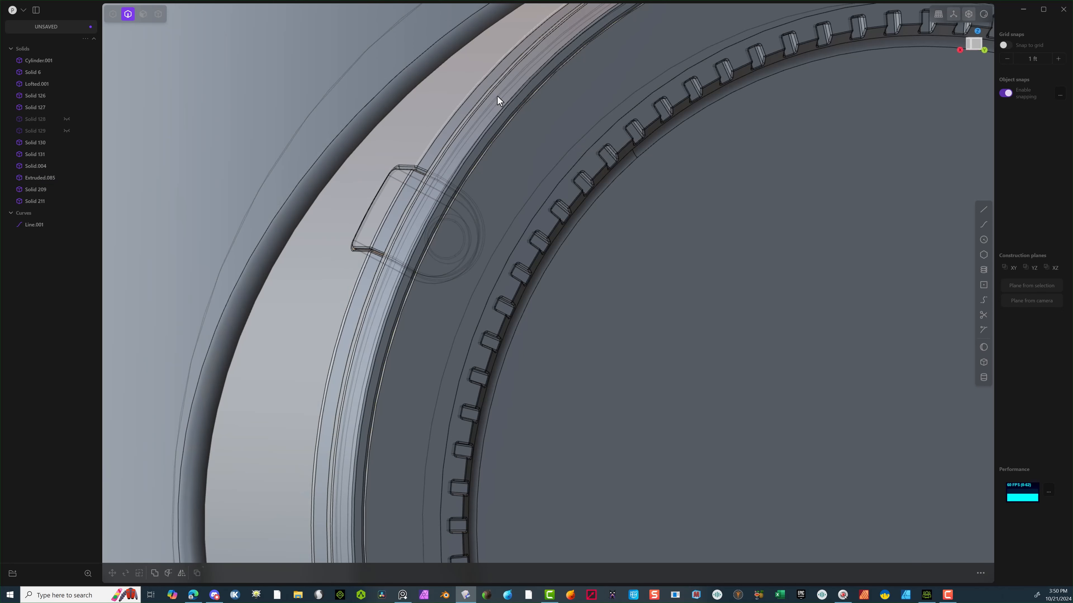
# Try to fillet the edge next to the block ring on the inner disc piece by about 0.001 ft.
pyautogui.click(509, 123)
pyautogui.press('f')
pyautogui.moveTo(510, 125); pyautogui.dragTo(549, 188)
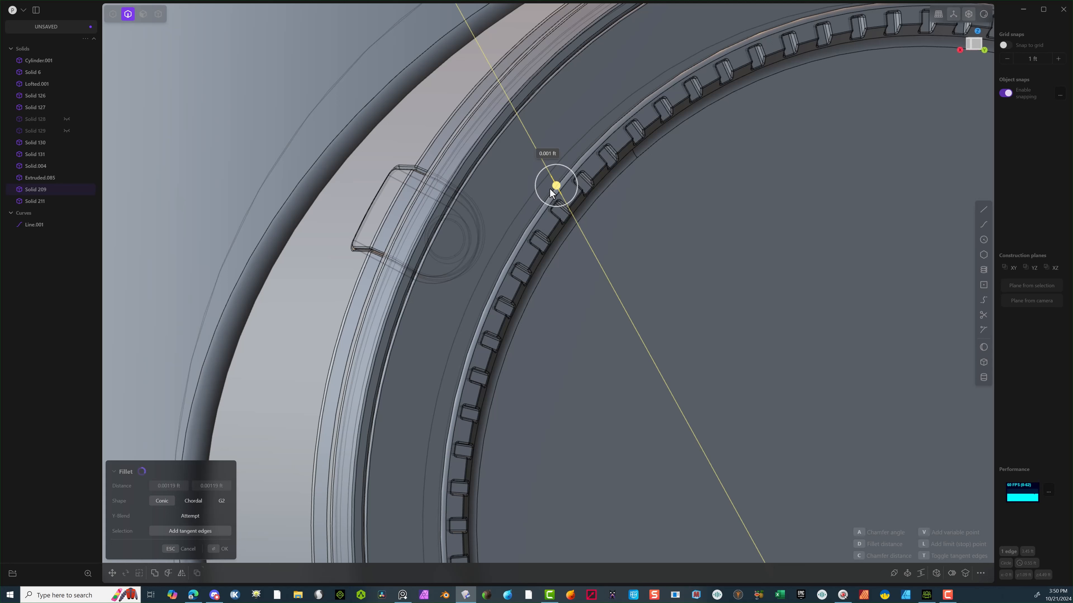
pyautogui.moveTo(550, 189); pyautogui.dragTo(550, 190)
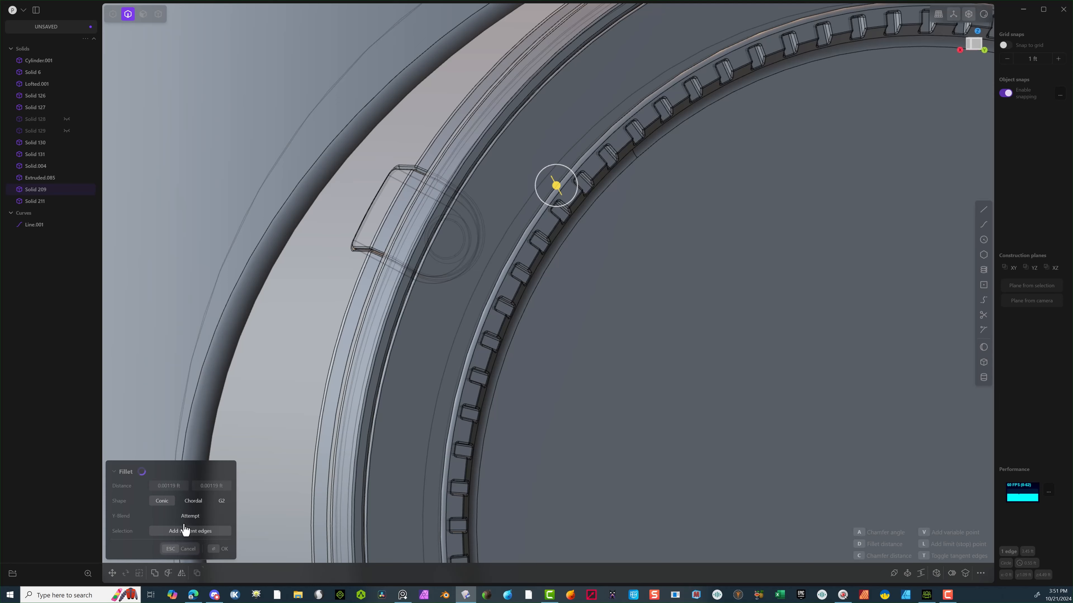
pyautogui.click(186, 549)
pyautogui.scroll(-2, 388, 345)
pyautogui.scroll(8, 538, 193)
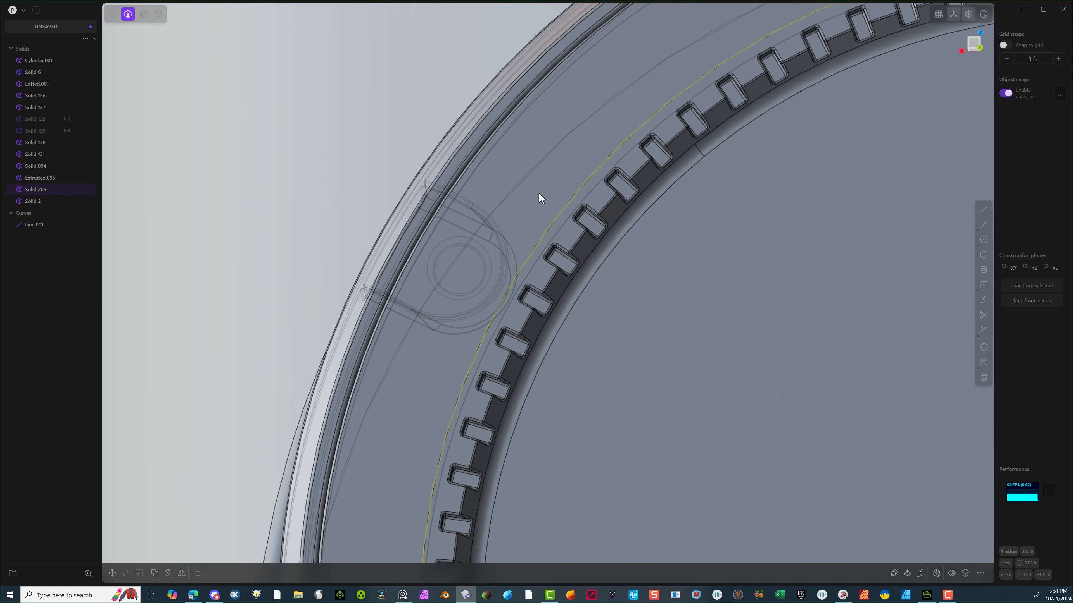
# Fillet the circular inner edge of the flat ring surrounding the toothed ring with a small radius.
pyautogui.click(539, 202)
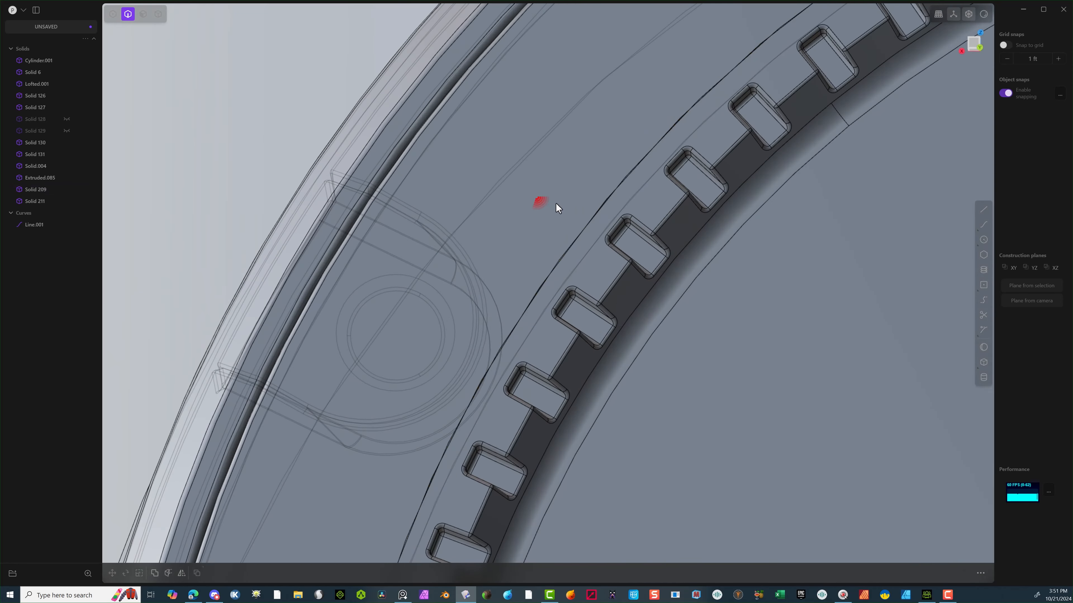
pyautogui.click(600, 205)
pyautogui.moveTo(600, 205); pyautogui.dragTo(610, 210)
pyautogui.press('Return')
pyautogui.scroll(-3, 610, 210)
pyautogui.moveTo(610, 210); pyautogui.dragTo(775, 265, button='middle')
pyautogui.click(775, 265)
pyautogui.scroll(-2, 589, 184)
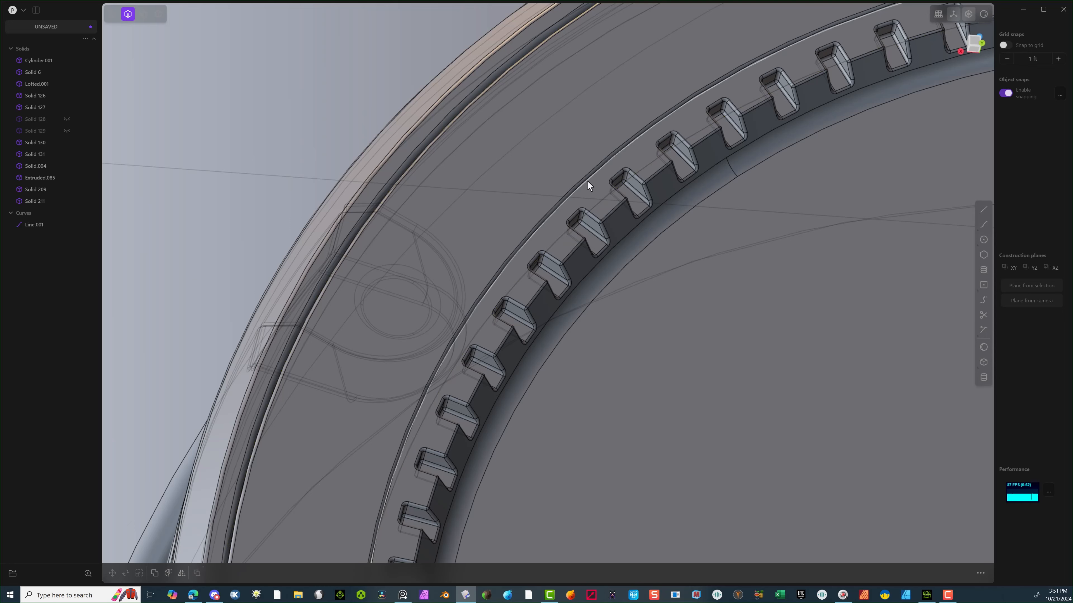
# Fillet the outer circular edge of the toothed ring with a small radius.
pyautogui.click(587, 182)
pyautogui.press('f')
pyautogui.scroll(5, 593, 180)
pyautogui.scroll(-2, 586, 177)
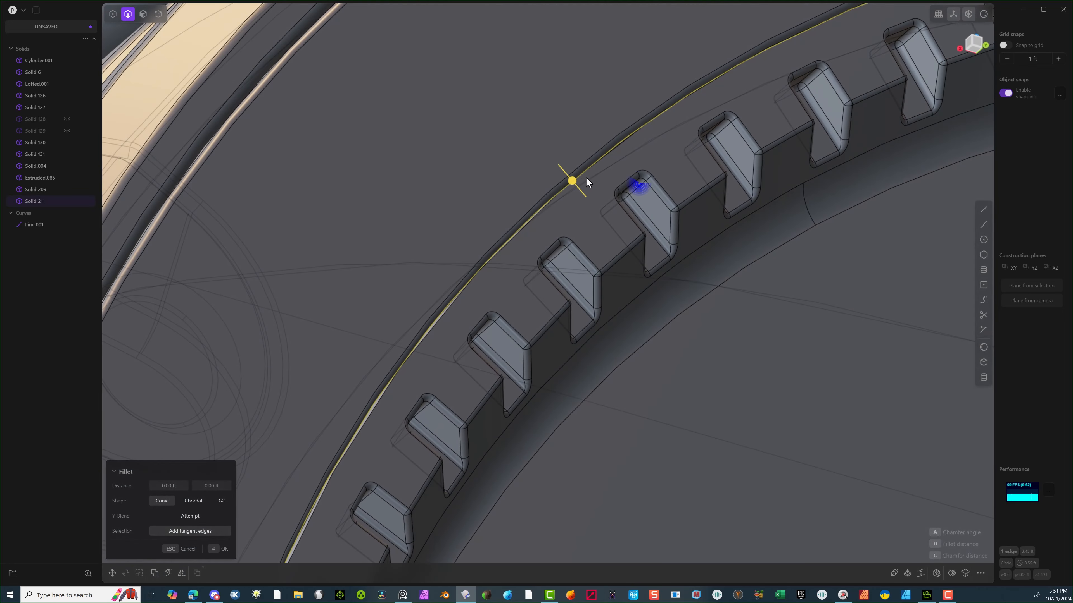
pyautogui.moveTo(571, 182); pyautogui.dragTo(585, 186)
pyautogui.press('Return')
pyautogui.scroll(-8, 584, 183)
pyautogui.click(36, 189)
pyautogui.moveTo(581, 301)
pyautogui.mouseDown(button='middle')
pyautogui.moveTo(507, 314)
pyautogui.moveTo(576, 373)
pyautogui.moveTo(443, 318)
pyautogui.mouseUp(button='middle')
pyautogui.scroll(-3, 548, 355)
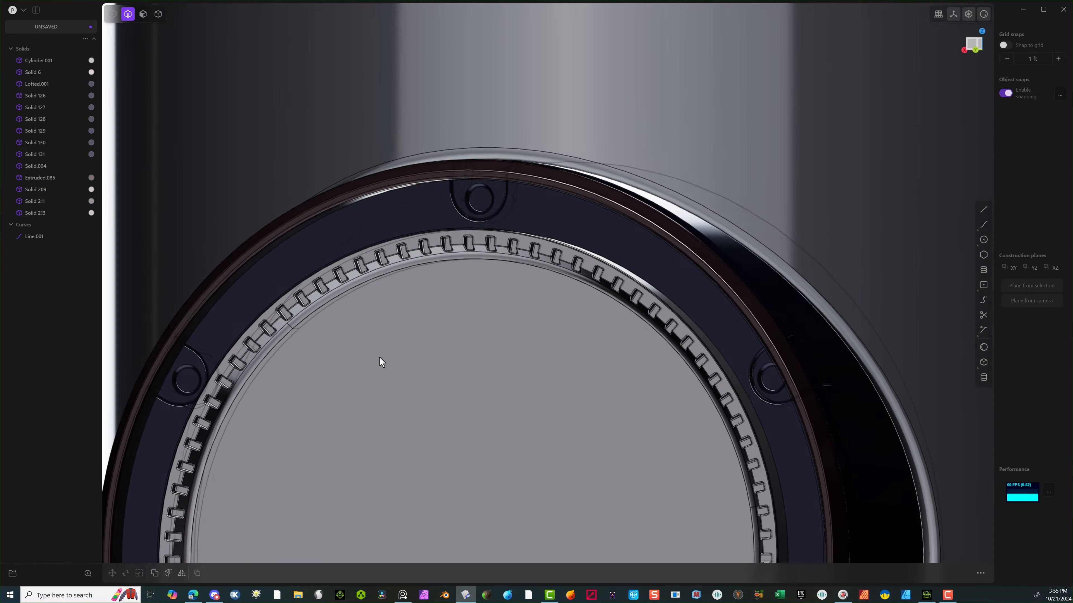
# Fillet the circular rim edge of the central disc inside the toothed ring with a small radius.
pyautogui.scroll(5, 378, 359)
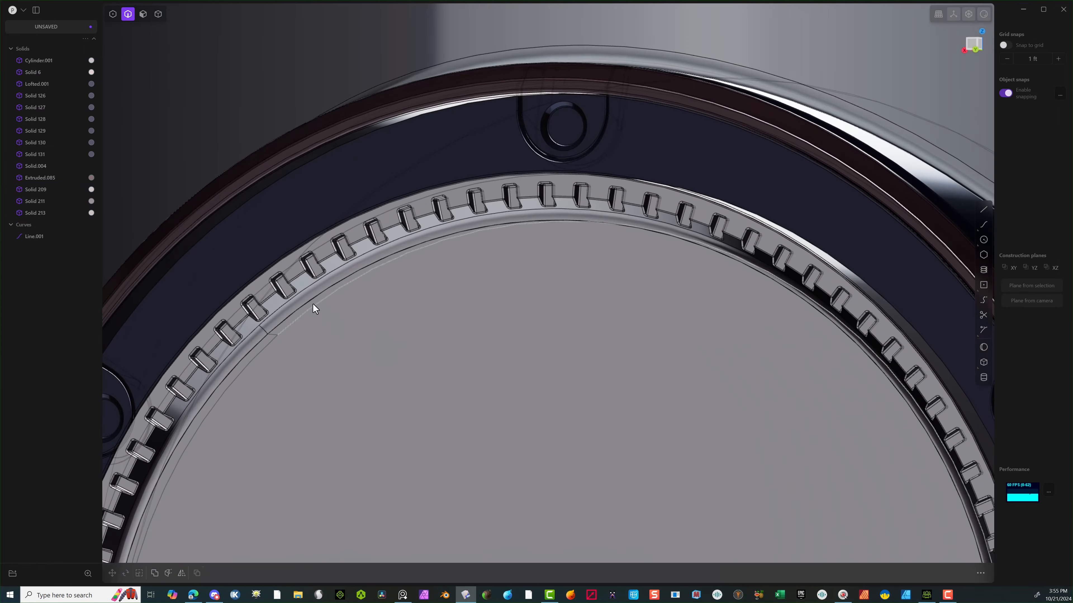
pyautogui.click(311, 301)
pyautogui.press('f')
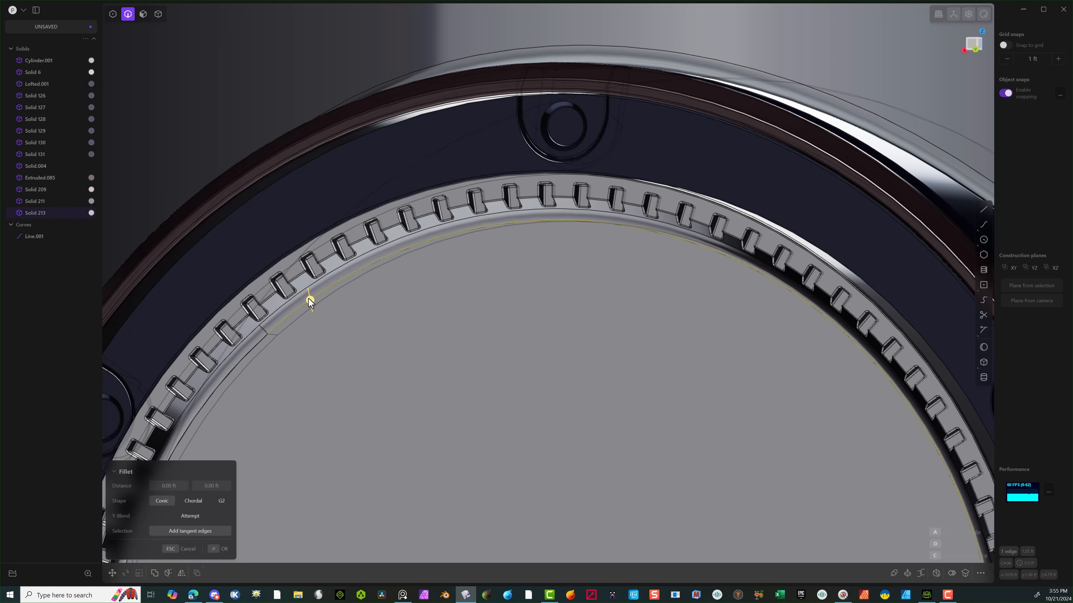
pyautogui.moveTo(309, 298)
pyautogui.mouseDown()
pyautogui.moveTo(314, 287)
pyautogui.moveTo(320, 304)
pyautogui.mouseUp()
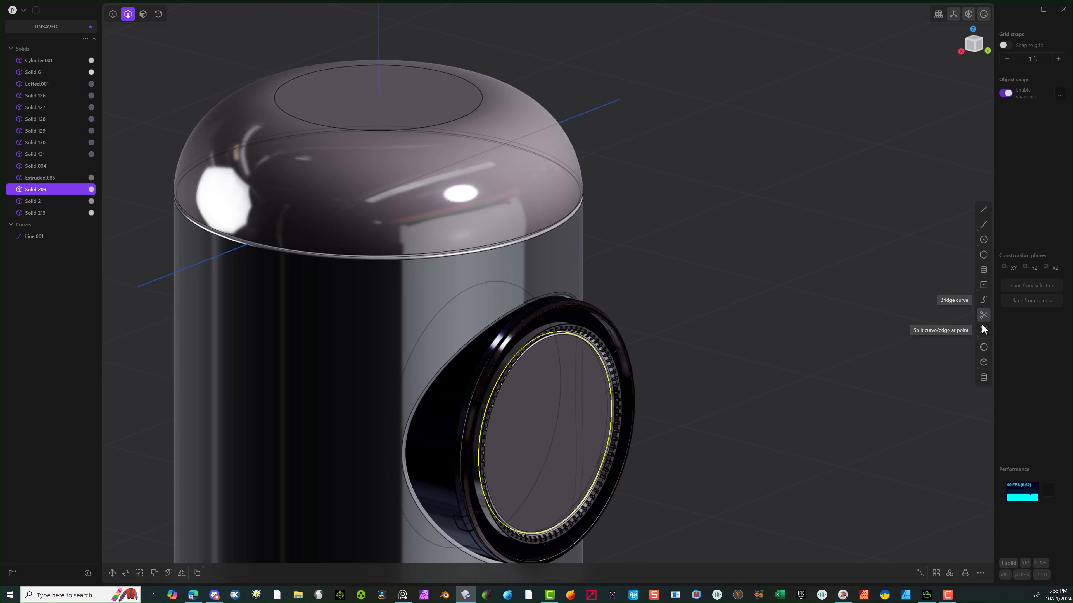
# Create a separate sphere centred on the round disc, with a radius slightly smaller than the toothed ring.
pyautogui.click(983, 347)
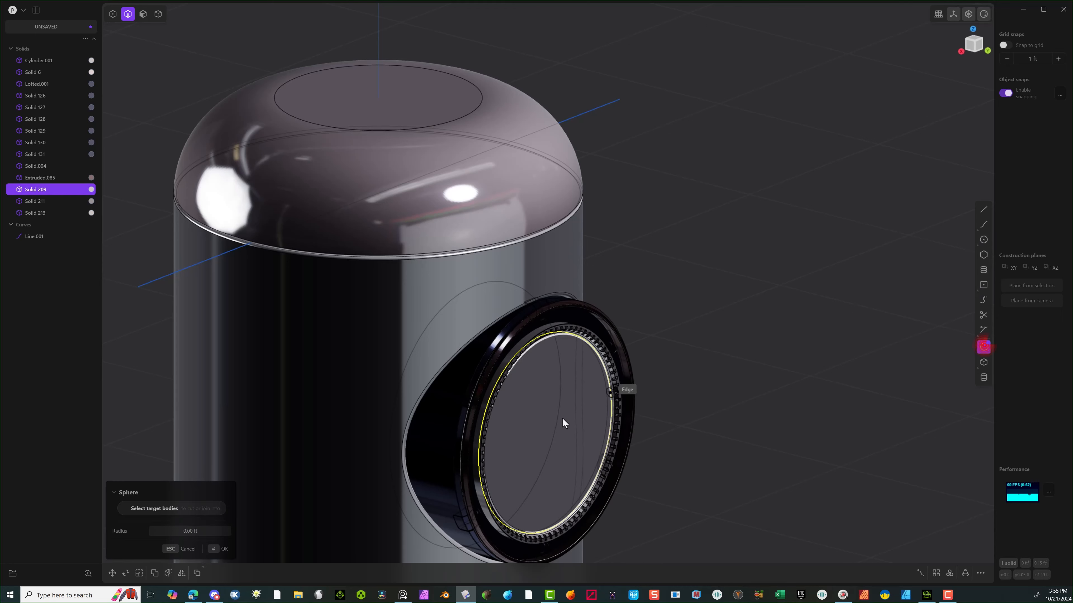
pyautogui.click(549, 435)
pyautogui.moveTo(585, 402); pyautogui.dragTo(545, 380, button='middle')
pyautogui.press('b')
pyautogui.click(440, 396)
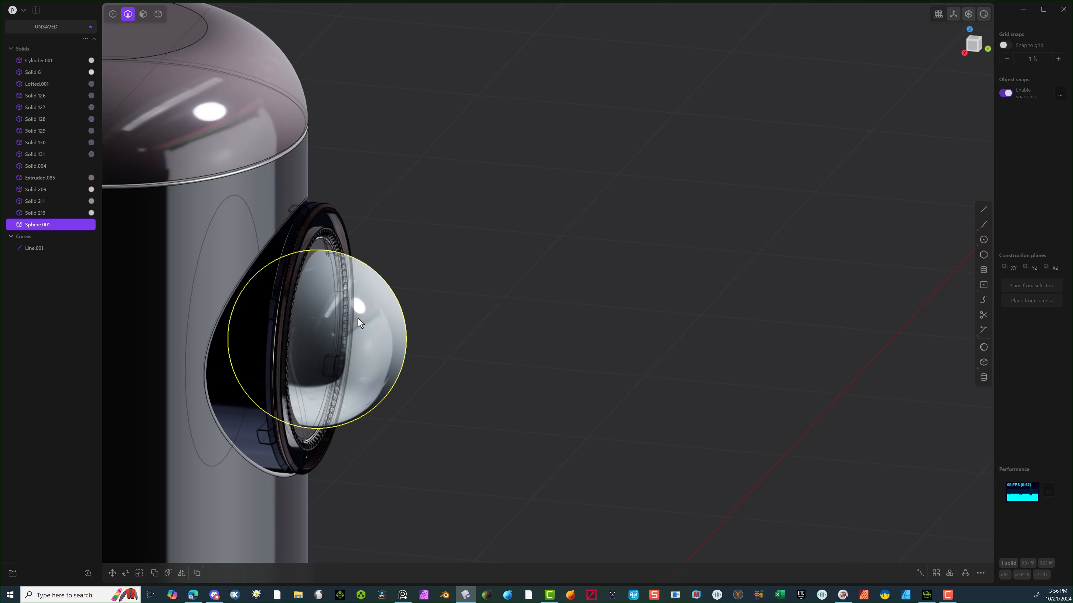
# Move the sphere along the Y axis by about -0.49 ft into the body and restrict selection to solids.
pyautogui.press('g')
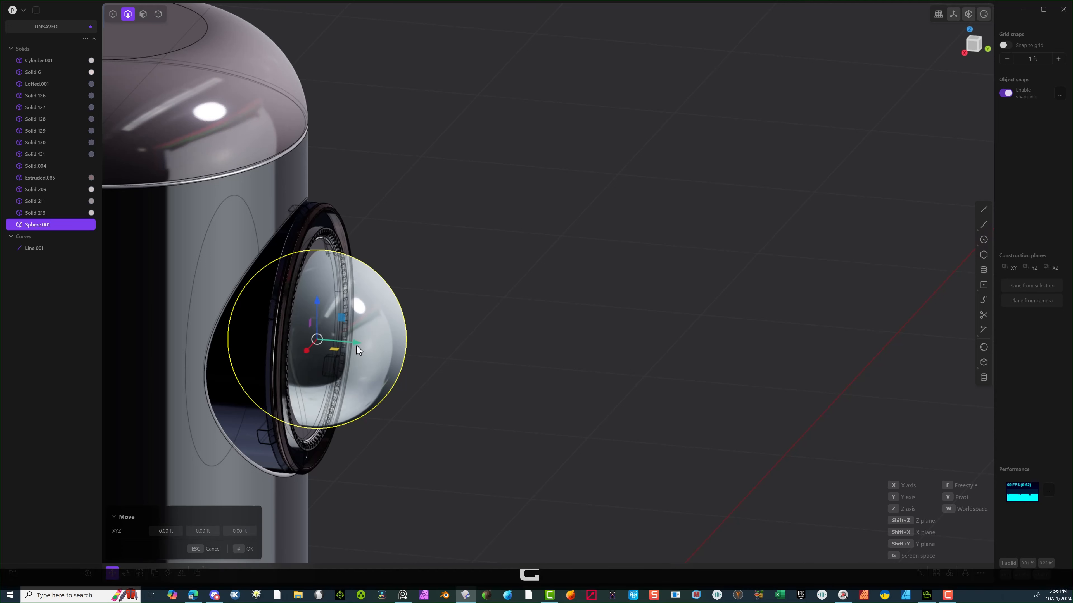
pyautogui.press('y')
pyautogui.moveTo(323, 343); pyautogui.dragTo(252, 337)
pyautogui.moveTo(437, 319); pyautogui.dragTo(459, 294, button='middle')
pyautogui.scroll(-3, 263, 296)
pyautogui.scroll(-1, 267, 347)
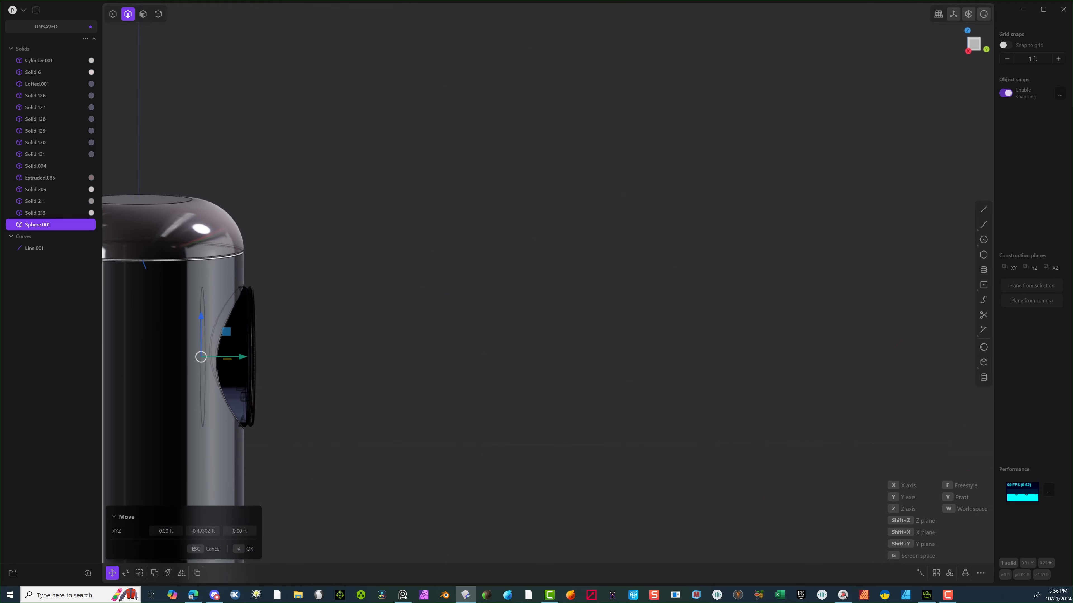
pyautogui.click(244, 548)
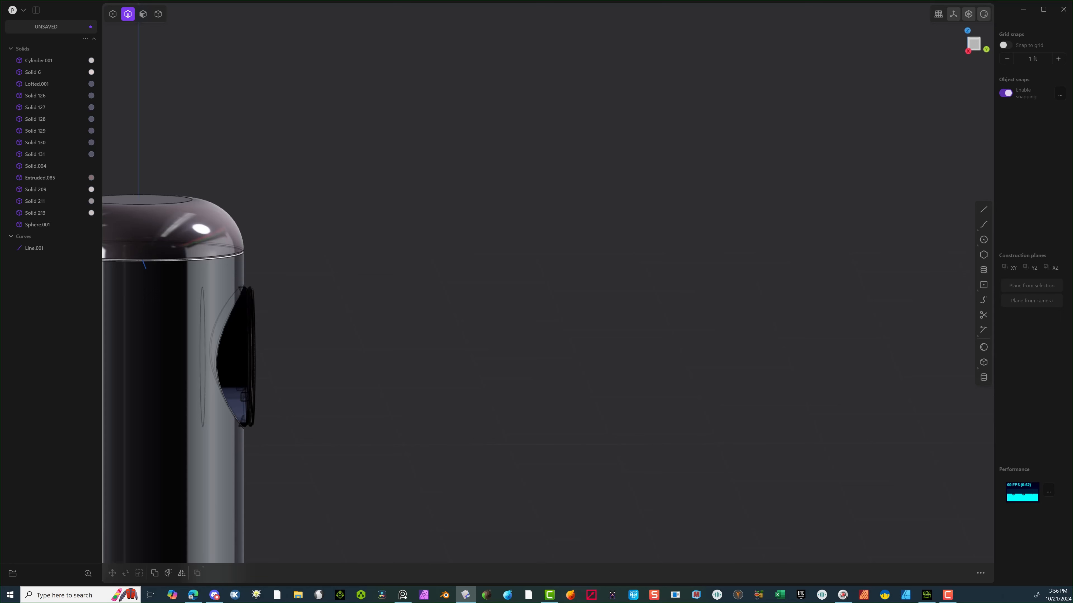
pyautogui.click(158, 14)
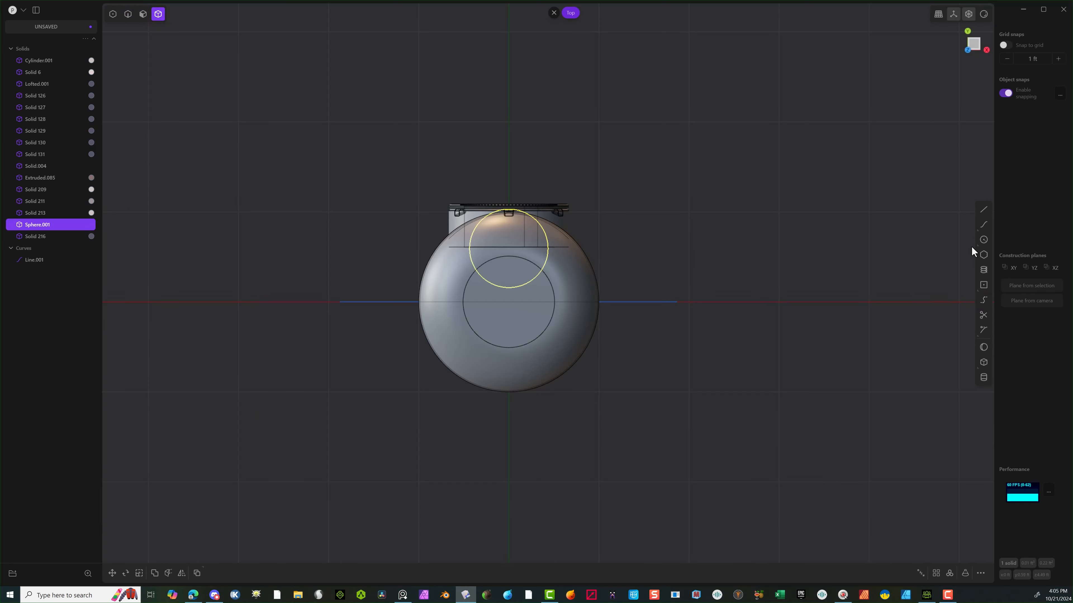
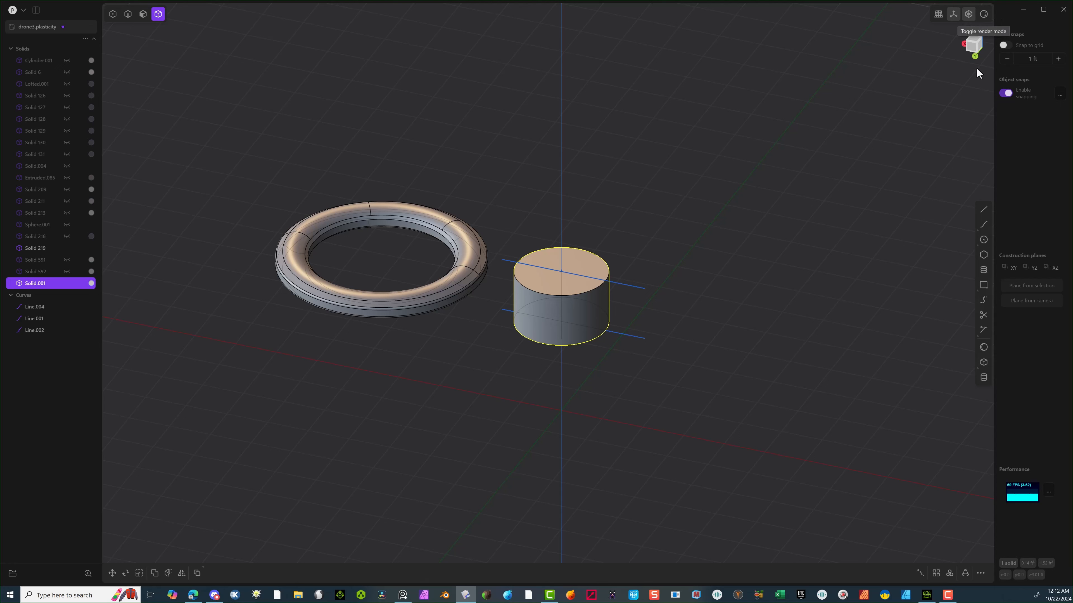
# Draw a circle centred on the short cylinder's top face, reaching to its outer edge.
pyautogui.click(983, 239)
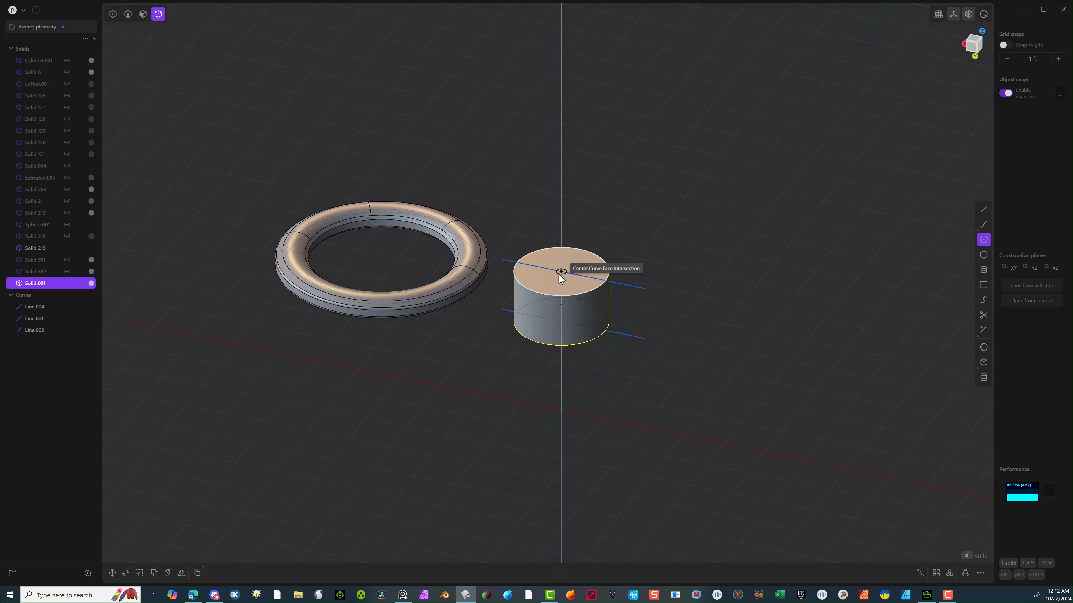
pyautogui.click(559, 273)
pyautogui.click(579, 250)
pyautogui.scroll(8, 572, 263)
# Scale the circle on the cylinder's top face uniformly to about 0.95.
pyautogui.press('s')
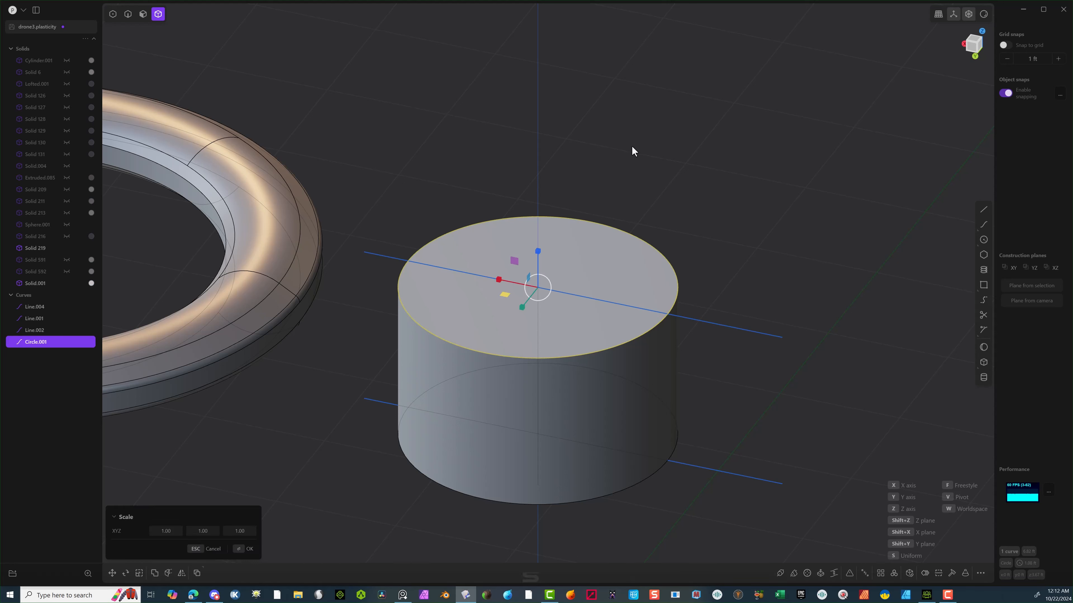
pyautogui.press('s')
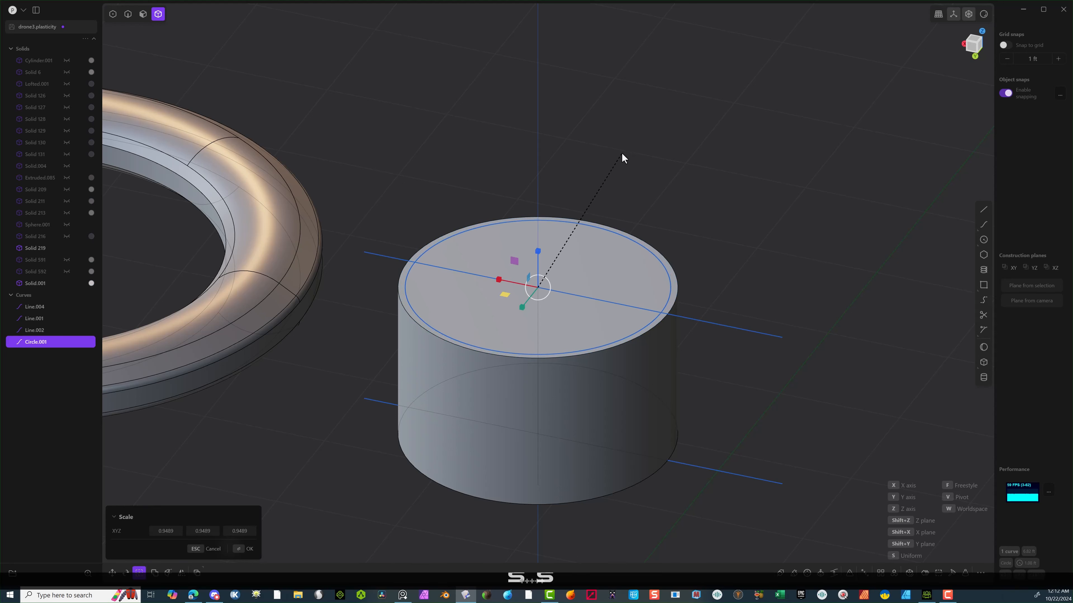
pyautogui.click(621, 152)
pyautogui.click(244, 549)
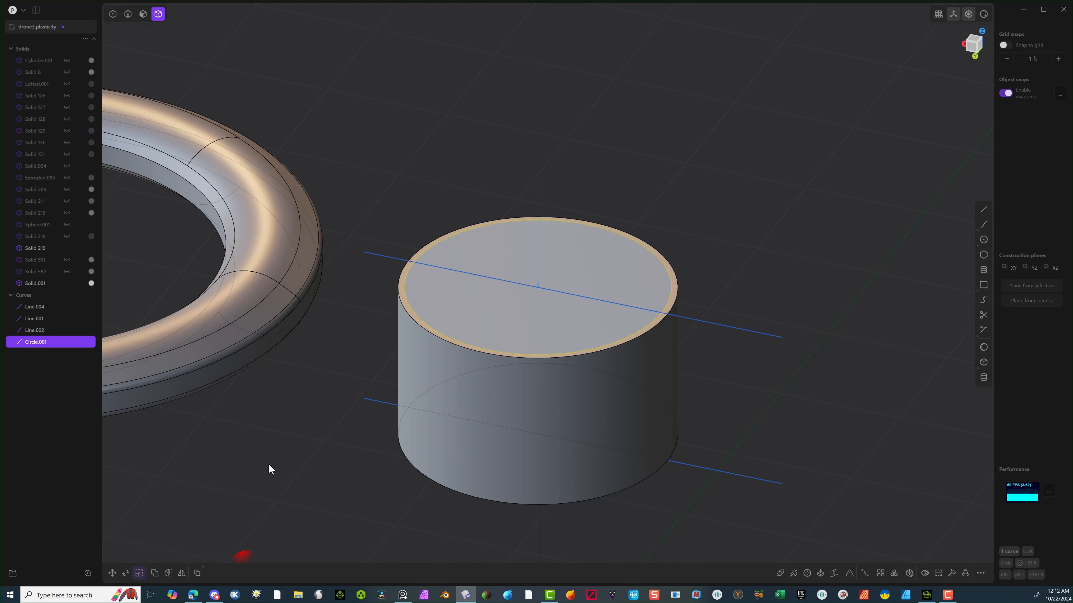
pyautogui.click(263, 462)
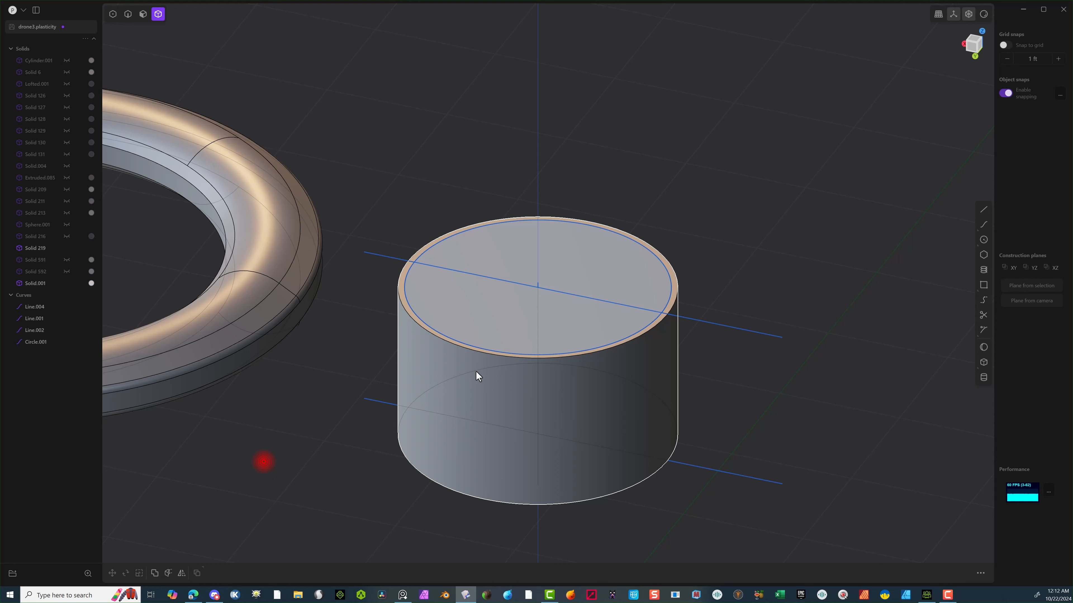
# Cut the cylinder with the scaled circle and delete the inner core together with the circle.
pyautogui.click(405, 353)
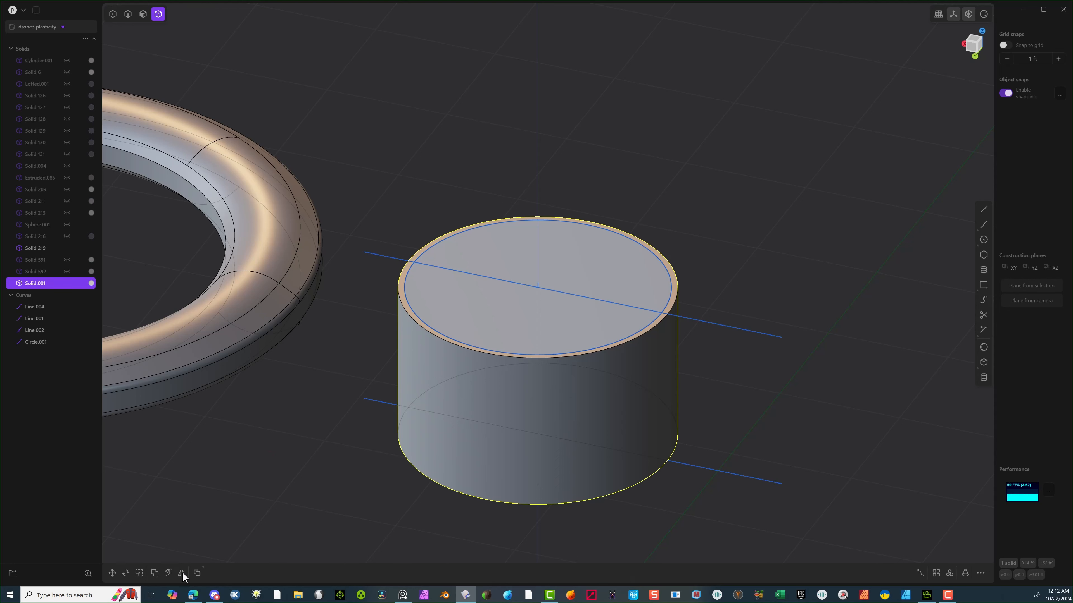
pyautogui.click(168, 572)
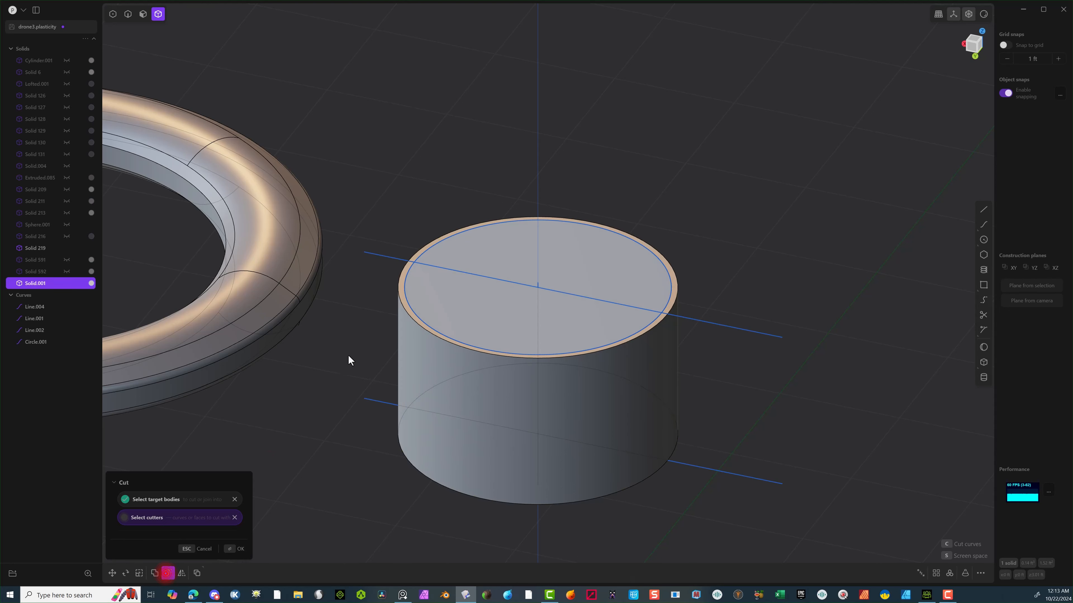
pyautogui.click(410, 272)
pyautogui.click(237, 549)
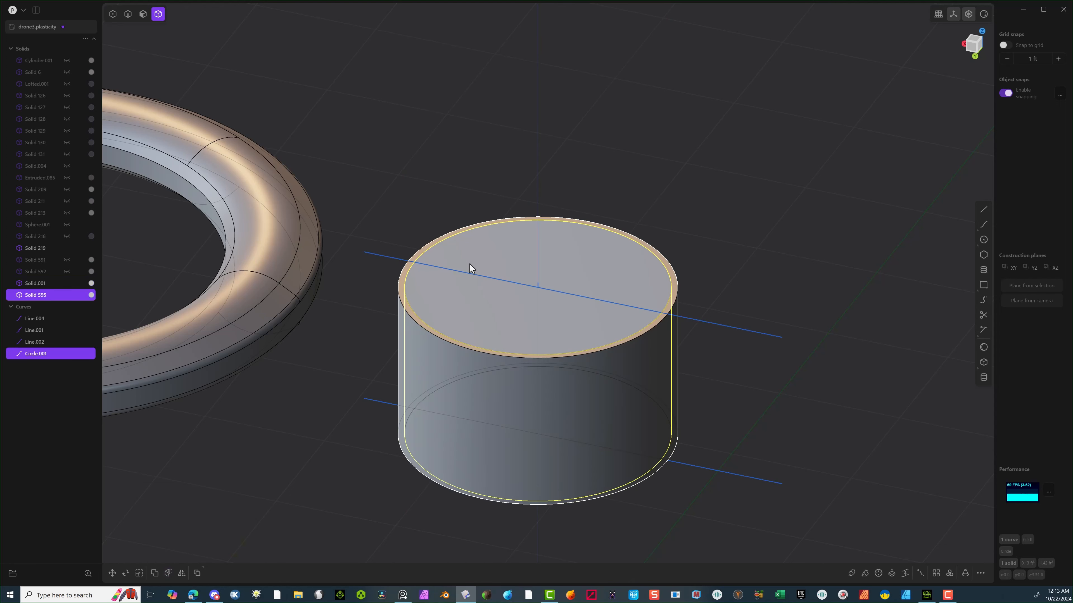
pyautogui.press('Delete')
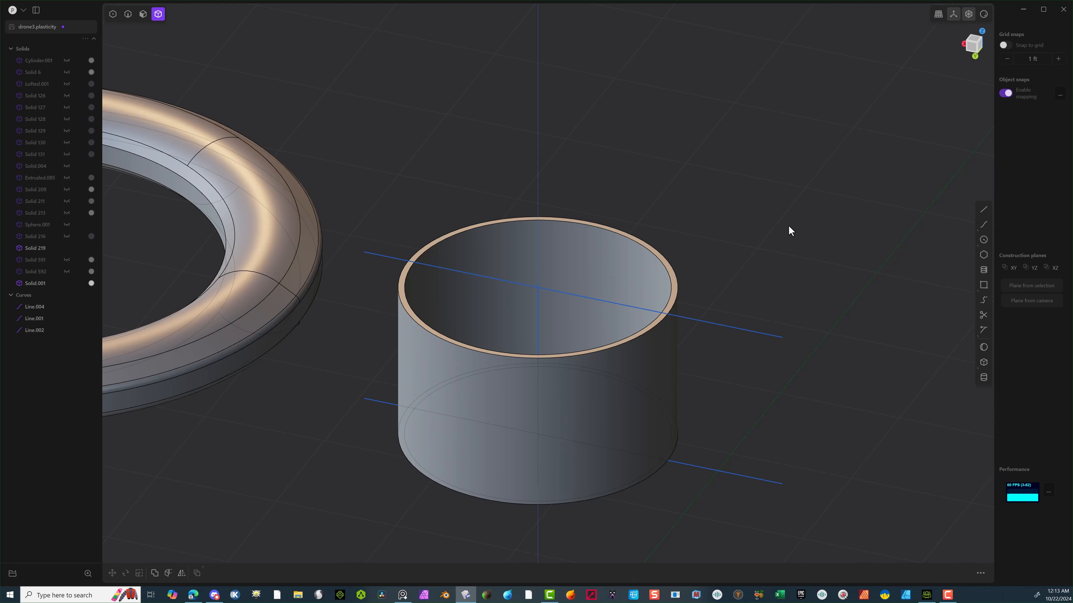
# Draw a vertical line in the back view through the tube's full height, between its left side and centre axis.
pyautogui.click(973, 52)
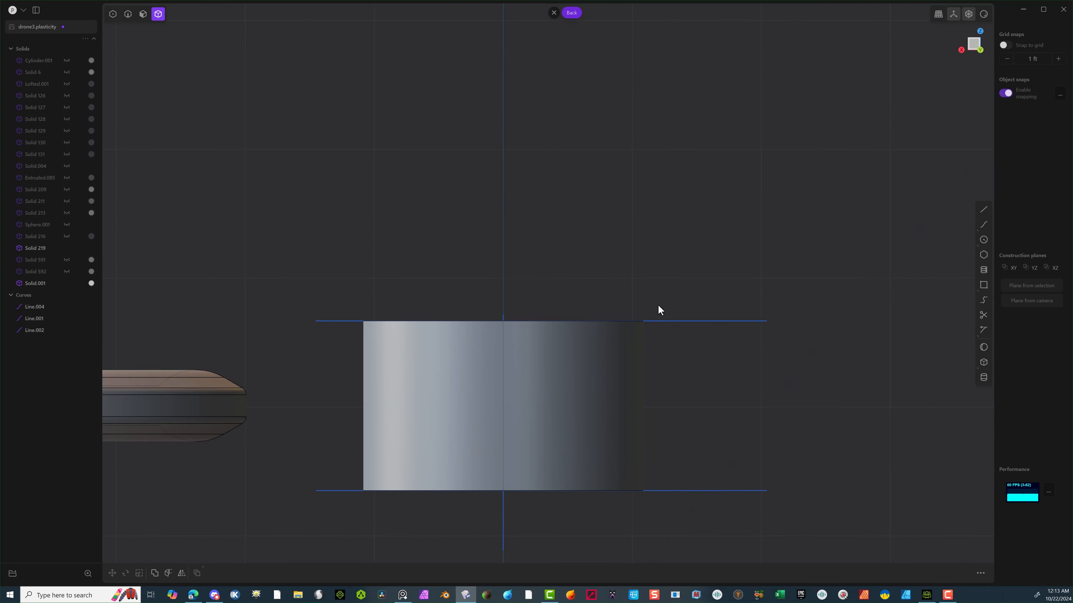
pyautogui.click(984, 209)
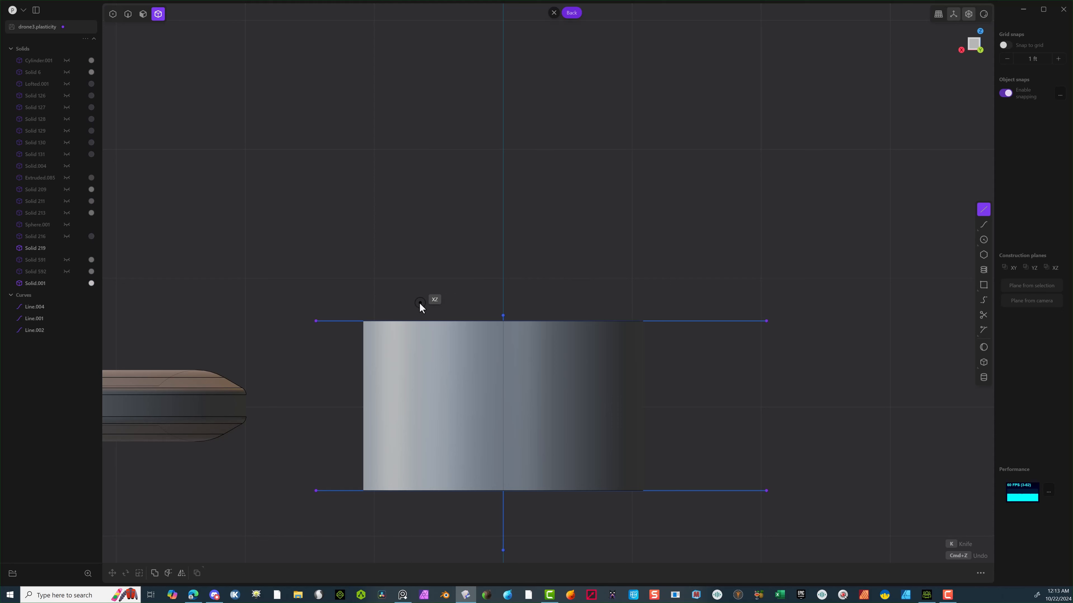
pyautogui.click(418, 302)
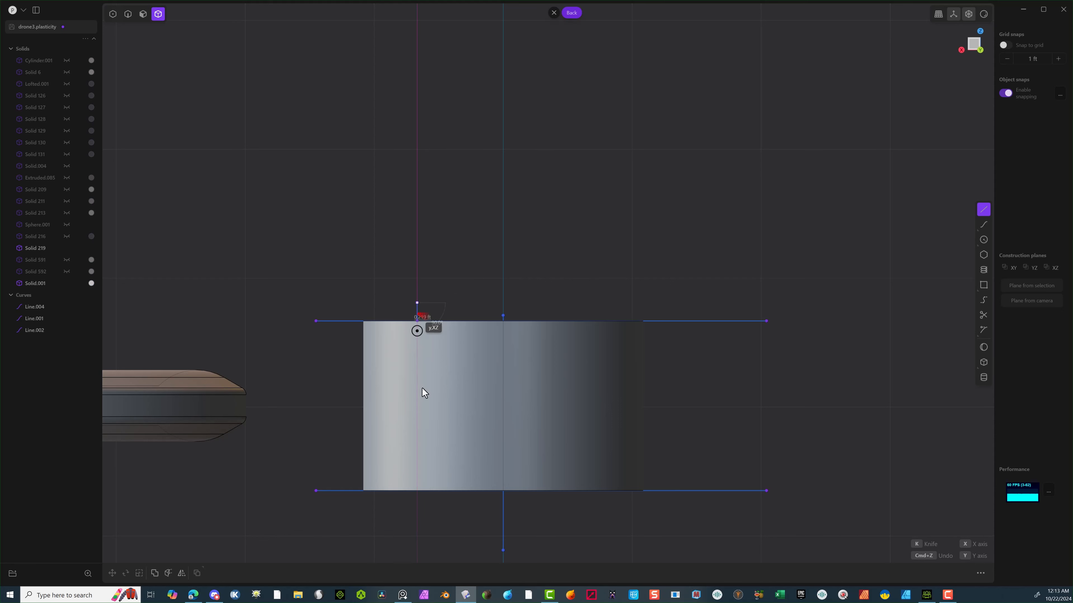
pyautogui.click(417, 548)
pyautogui.scroll(-3, 428, 483)
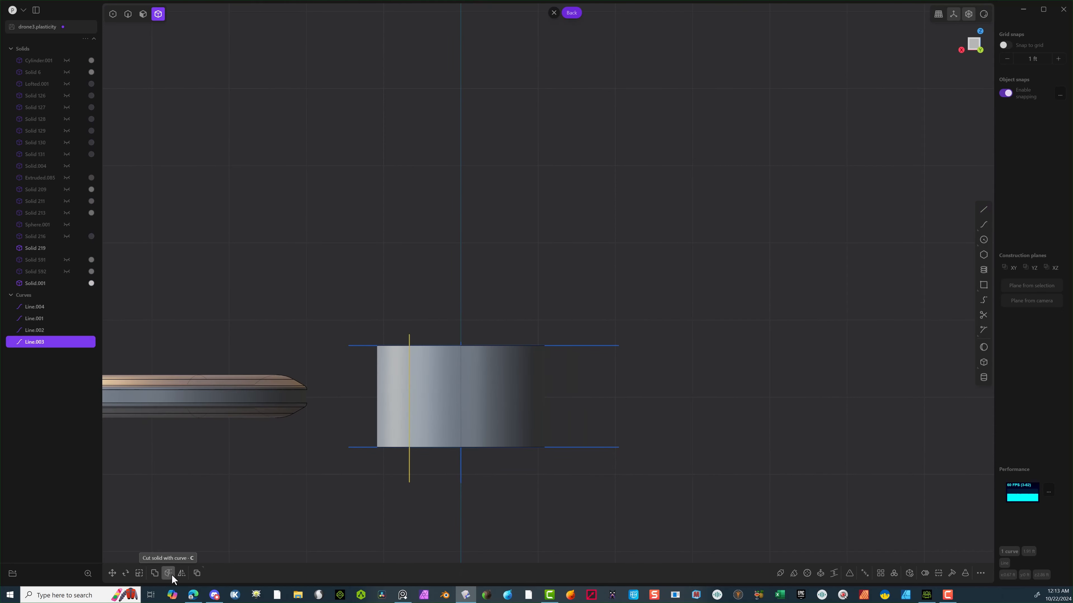
# Mirror the vertical line across the central axis in the X direction to the tube's other side.
pyautogui.click(181, 574)
pyautogui.scroll(-3, 385, 428)
pyautogui.moveTo(483, 296); pyautogui.dragTo(483, 118, button='right')
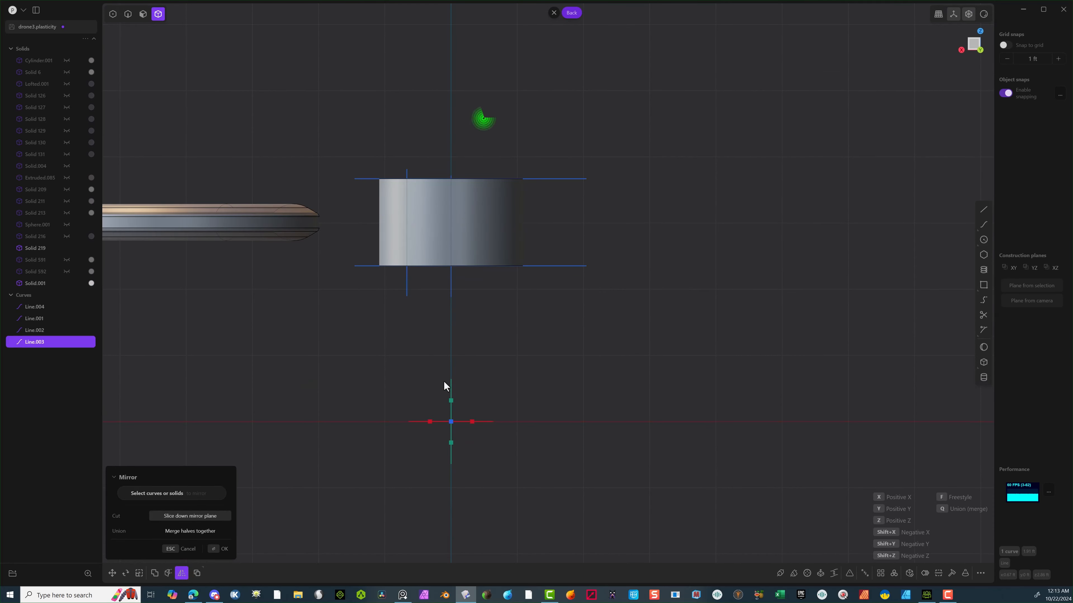
pyautogui.click(430, 421)
pyautogui.click(218, 551)
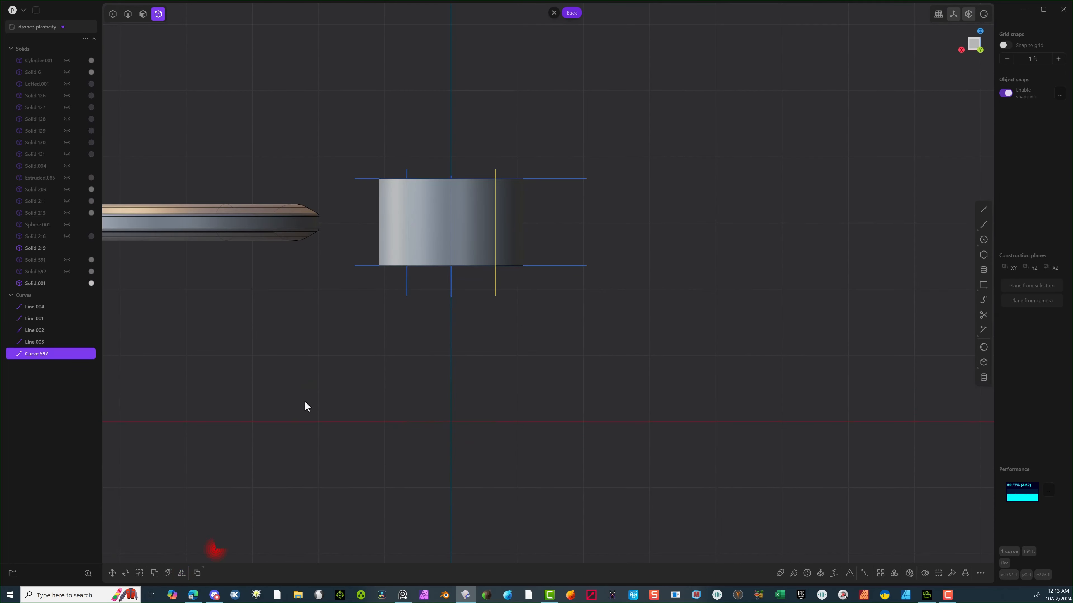
# Cut the tube with the two vertical lines as cutters.
pyautogui.click(457, 249)
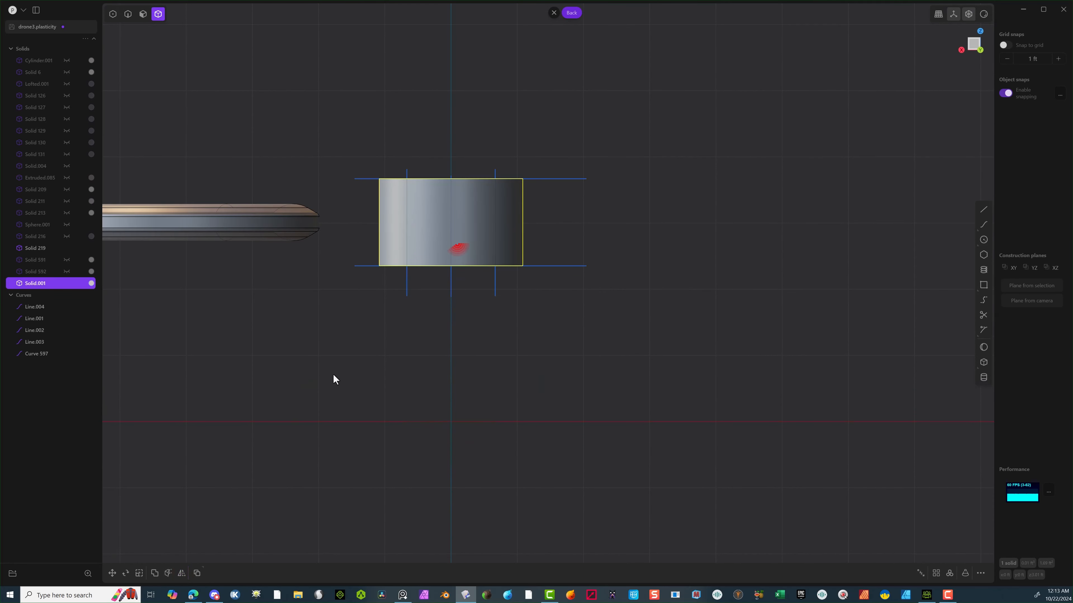
pyautogui.click(168, 573)
pyautogui.click(492, 301)
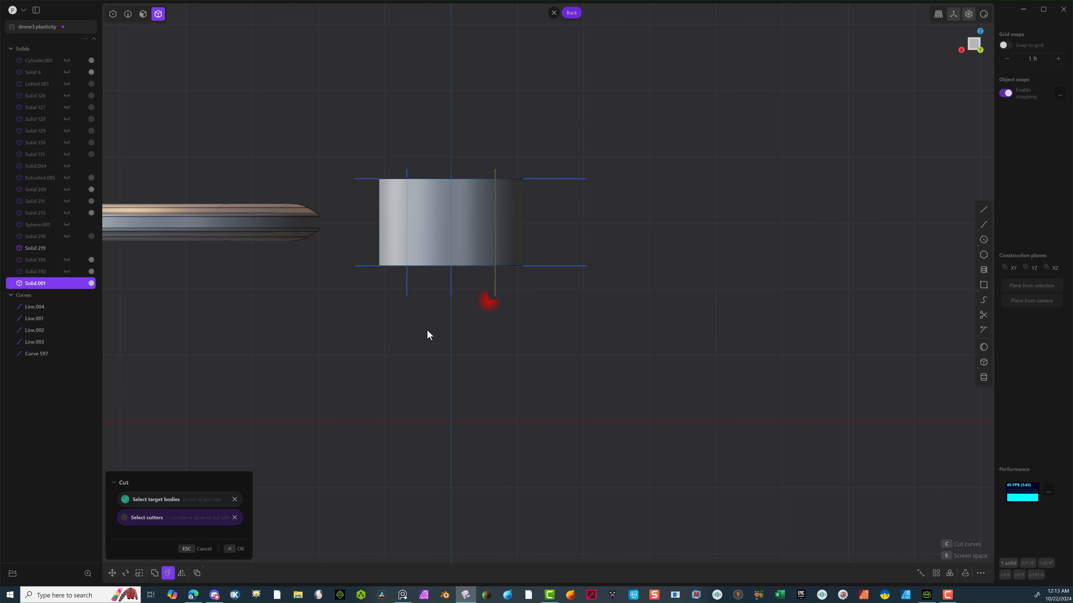
pyautogui.keyDown('shift'); pyautogui.click(407, 288); pyautogui.keyUp('shift')
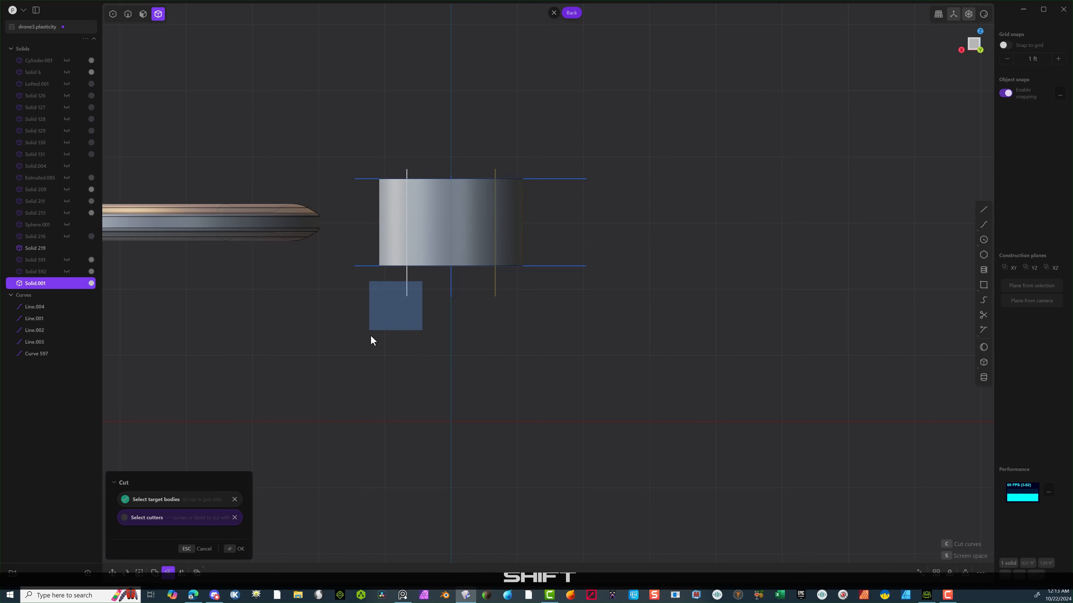
pyautogui.click(232, 554)
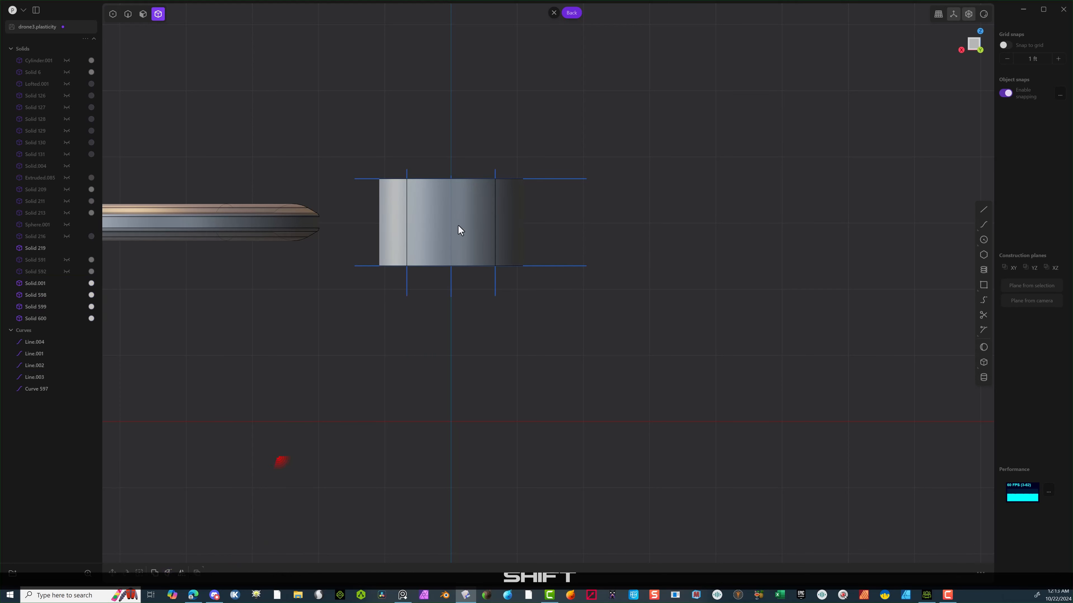
# Delete the front and back middle sections of the tube between the two vertical lines.
pyautogui.keyDown('shift'); pyautogui.click(451, 245); pyautogui.keyUp('shift')
pyautogui.moveTo(425, 269); pyautogui.dragTo(426, 271)
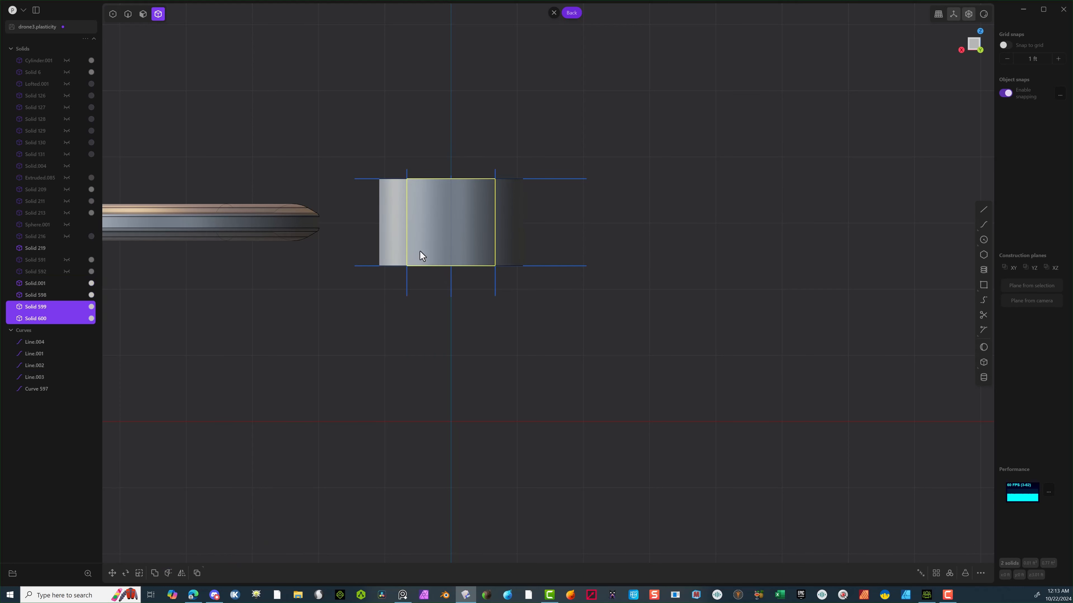
pyautogui.press('Delete')
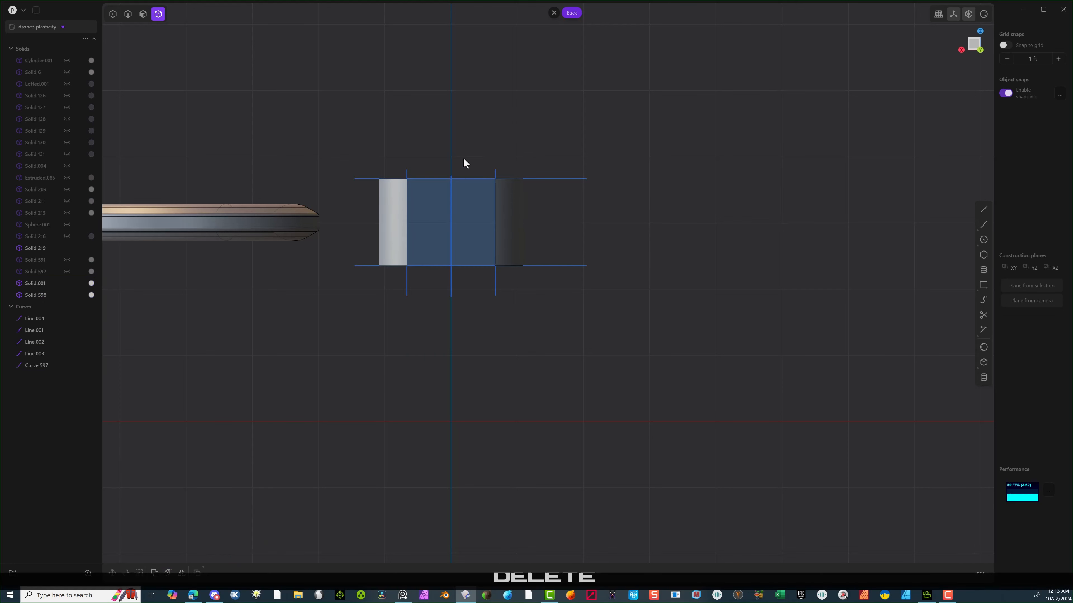
# Delete all the remaining construction lines around the two curved side pieces.
pyautogui.click(127, 14)
pyautogui.click(440, 322)
pyautogui.press('Delete')
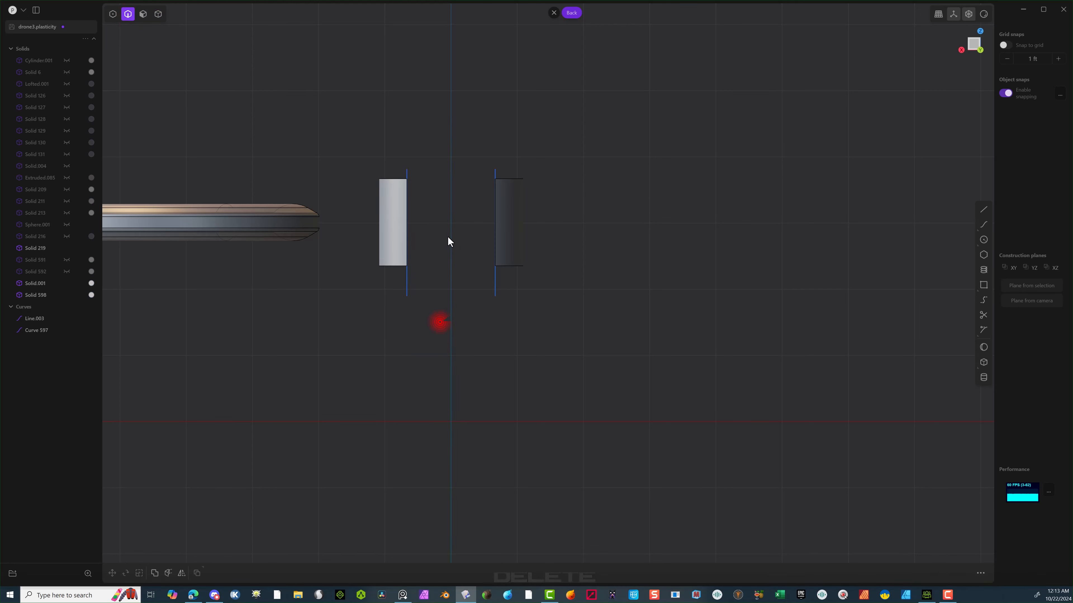
pyautogui.moveTo(433, 149); pyautogui.dragTo(396, 171)
pyautogui.press('Delete')
pyautogui.click(495, 173)
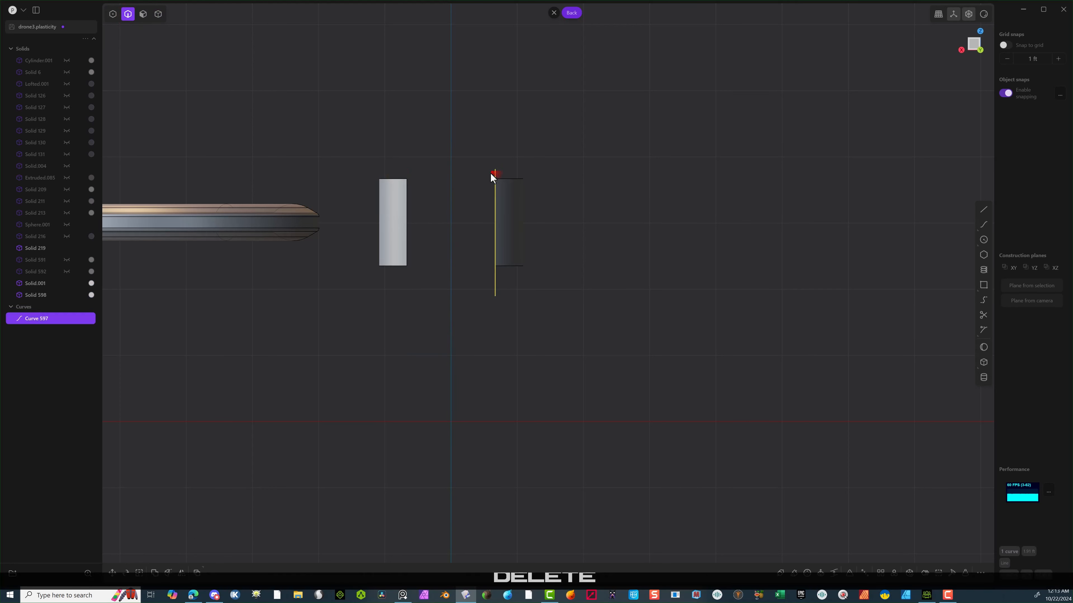
pyautogui.press('Delete')
# Unhide all hidden solids to compare the side pieces with the drone's cylindrical body and lens.
pyautogui.moveTo(433, 184); pyautogui.dragTo(240, 378, button='middle')
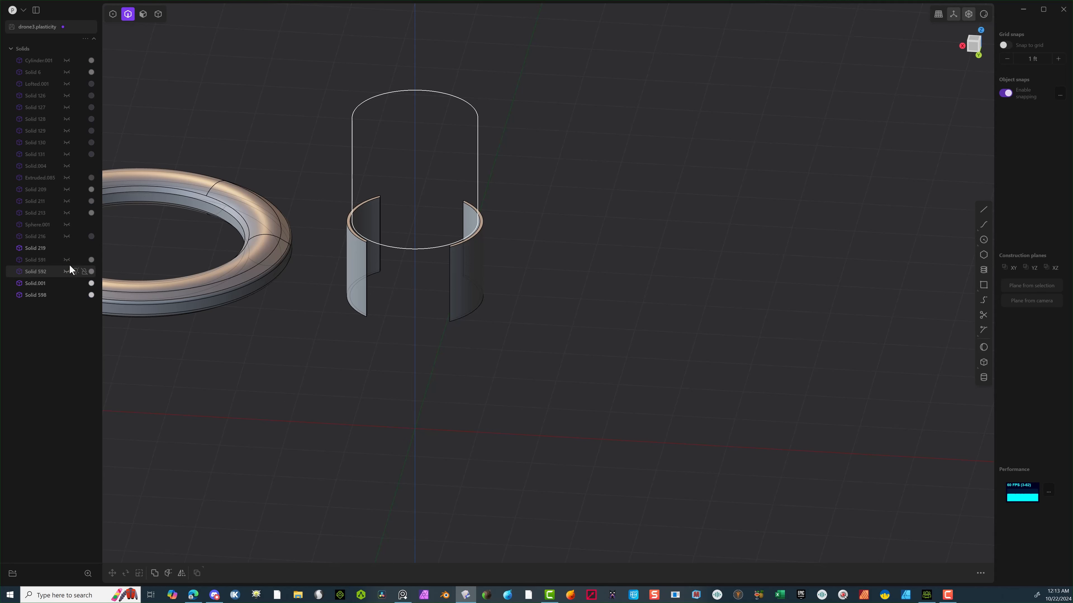
pyautogui.scroll(-4, 284, 447)
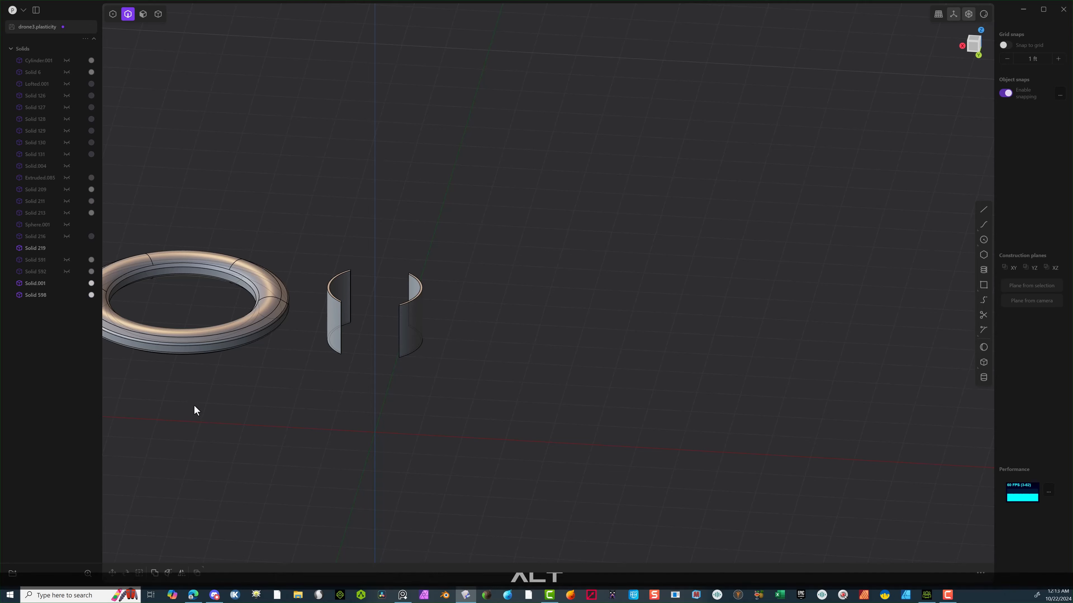
pyautogui.hotkey('alt', 'h')
pyautogui.moveTo(241, 366); pyautogui.dragTo(310, 323, button='middle')
pyautogui.scroll(6, 310, 324)
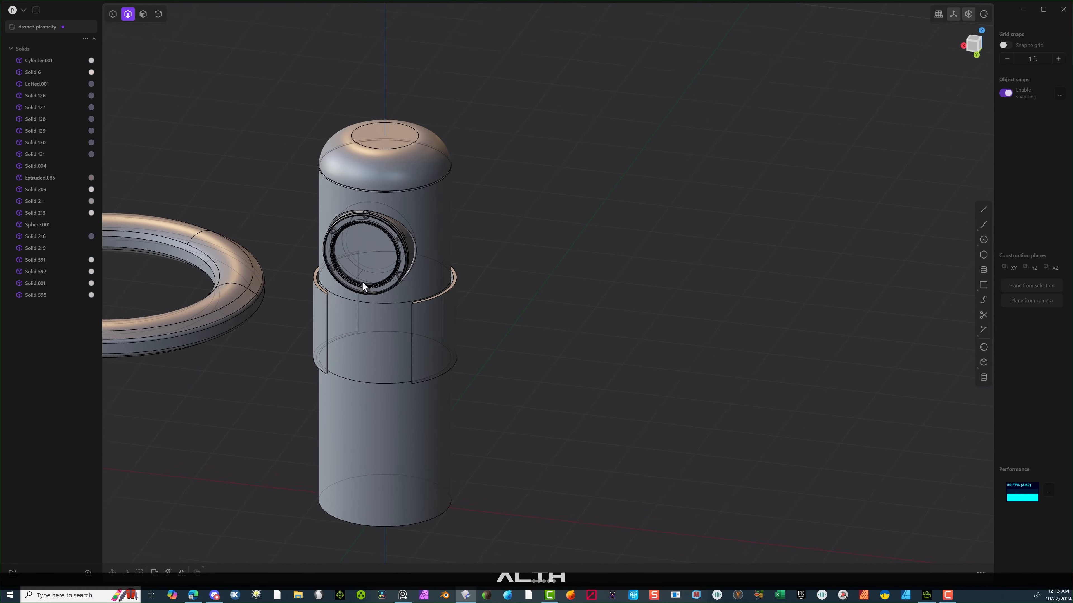
pyautogui.moveTo(252, 286); pyautogui.dragTo(257, 290, button='middle')
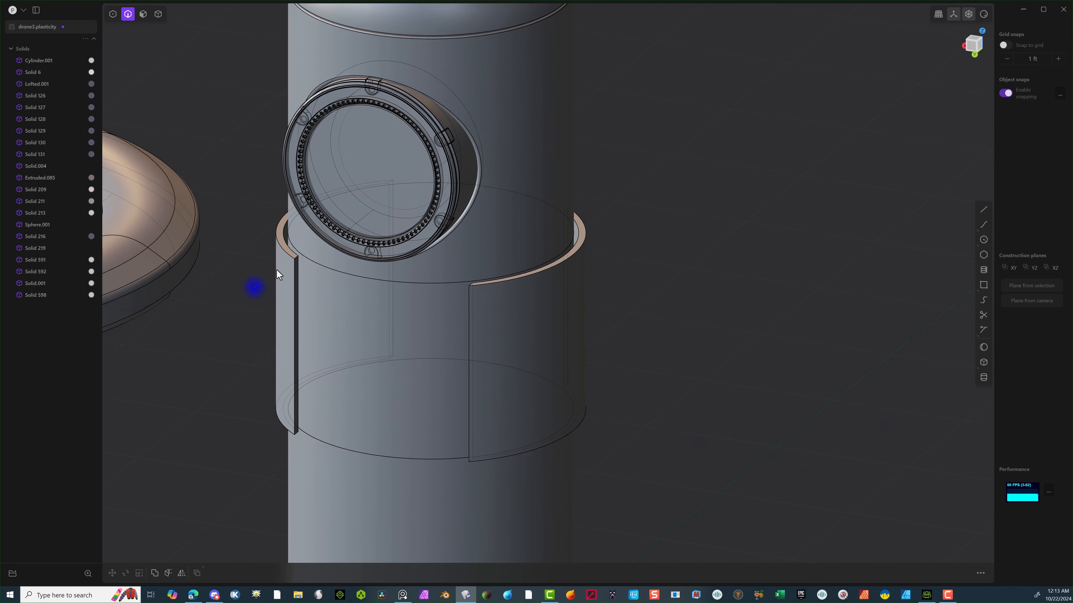
# Scale the two curved side pieces down uniformly so they sit nearly flush against the cylinder's surface.
pyautogui.click(158, 14)
pyautogui.click(281, 271)
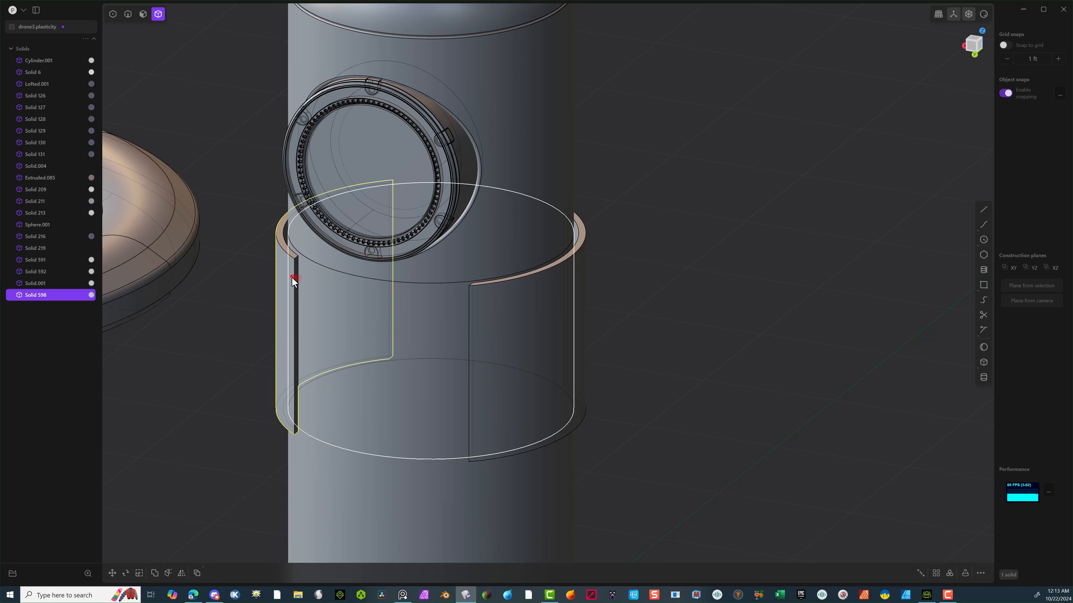
pyautogui.keyDown('shift'); pyautogui.click(542, 323); pyautogui.keyUp('shift')
pyautogui.press('s')
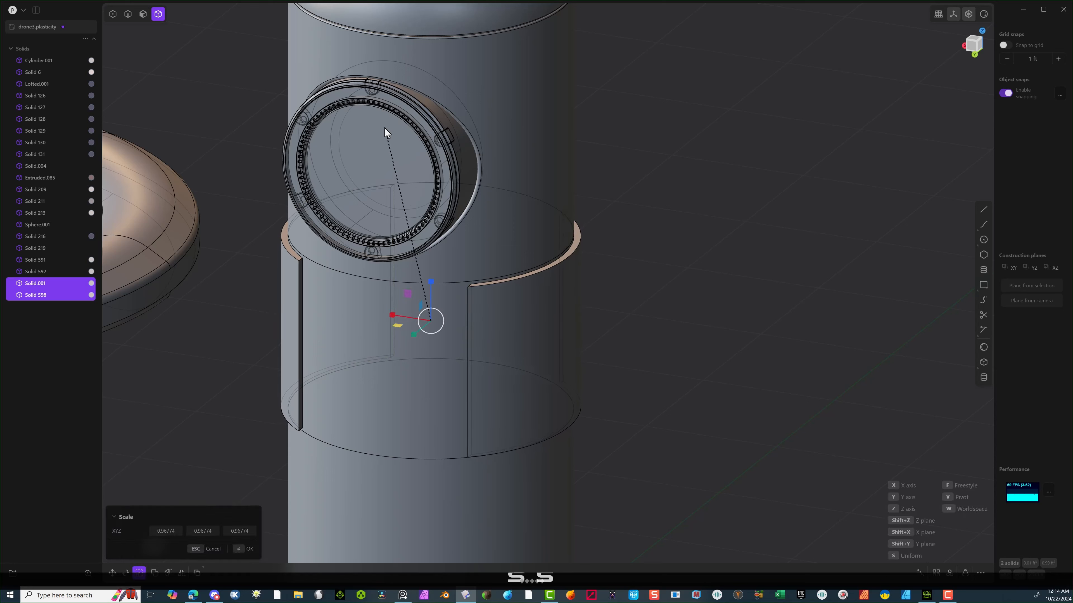
pyautogui.click(407, 131)
pyautogui.click(239, 552)
pyautogui.click(208, 402)
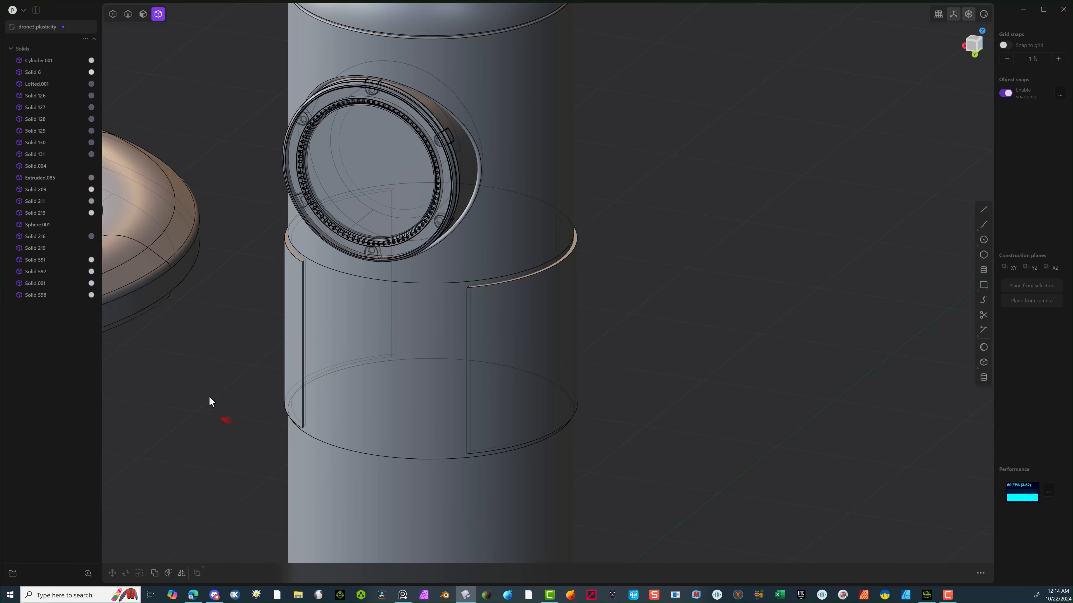
# Hide the domed head, the lens assembly, the lower cylinder and the middle cylinder, leaving the ring and side pieces.
pyautogui.moveTo(208, 402); pyautogui.dragTo(290, 241, button='middle')
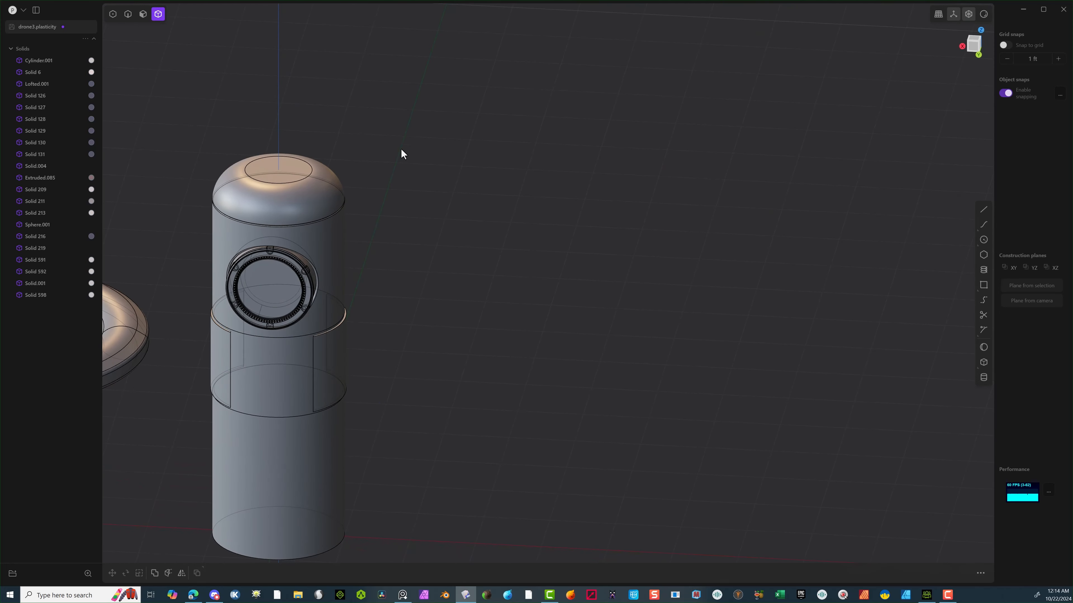
pyautogui.moveTo(417, 143); pyautogui.dragTo(194, 275)
pyautogui.moveTo(456, 173); pyautogui.dragTo(442, 143, button='middle')
pyautogui.press('h')
pyautogui.click(328, 516)
pyautogui.press('h')
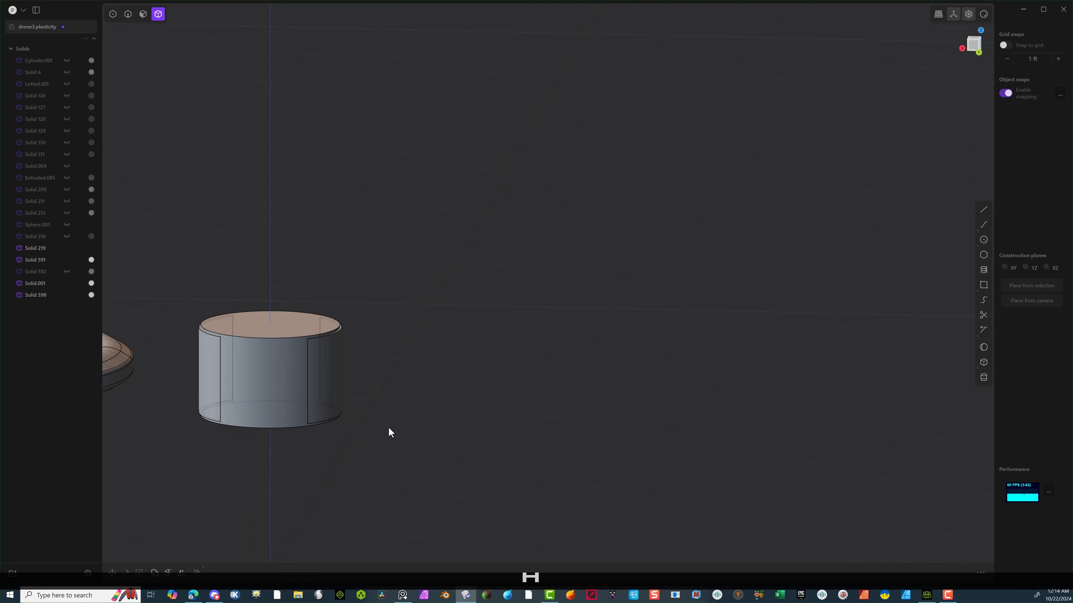
pyautogui.moveTo(388, 427); pyautogui.dragTo(325, 340, button='middle')
pyautogui.click(324, 311)
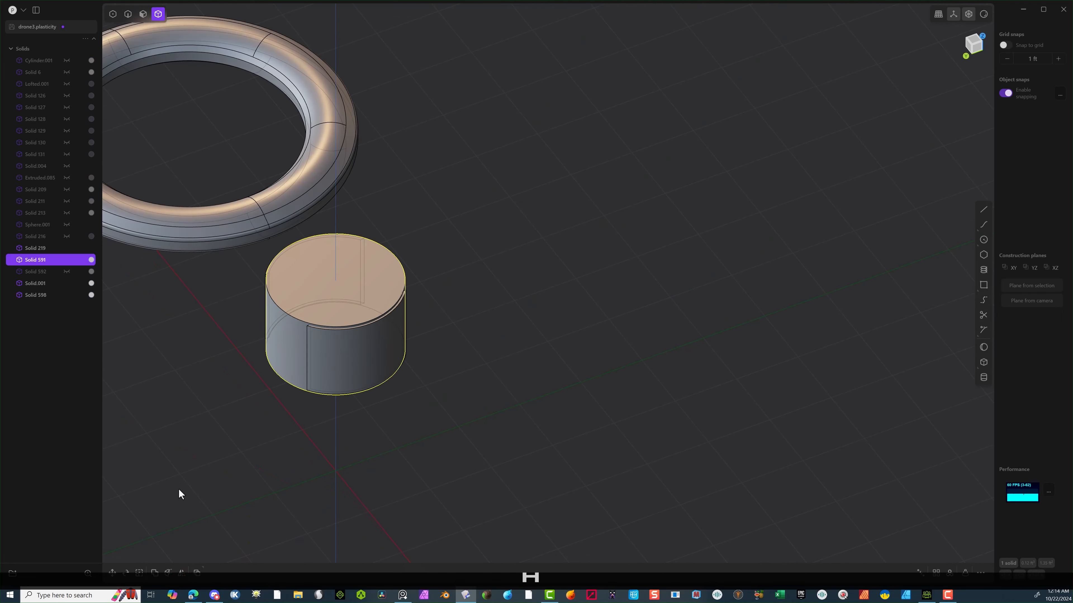
pyautogui.press('h')
# Hide the curved side piece farther from the ring.
pyautogui.moveTo(246, 432); pyautogui.dragTo(268, 412, button='middle')
pyautogui.moveTo(746, 295); pyautogui.dragTo(627, 462)
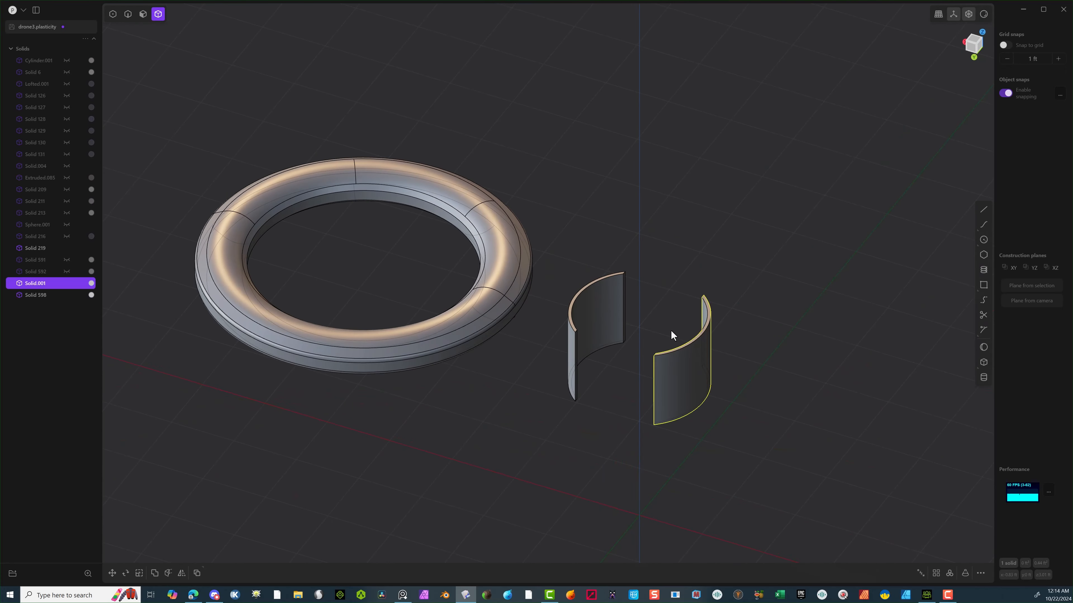
pyautogui.press('h')
# Extrude both narrow vertical end faces of the remaining side piece about 1.87 ft away from the ring.
pyautogui.scroll(7, 616, 319)
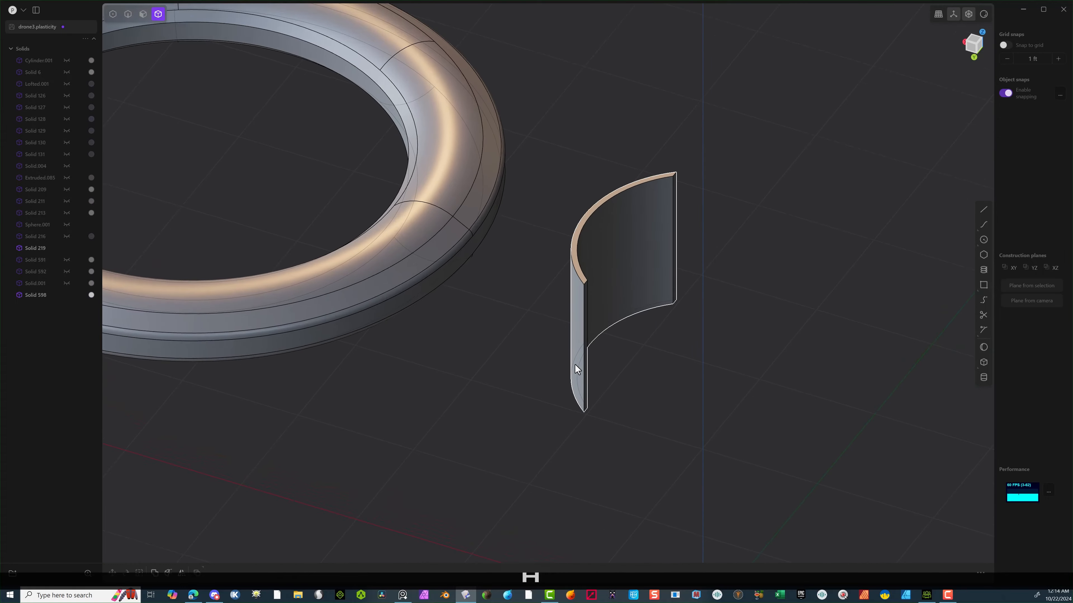
pyautogui.moveTo(574, 364); pyautogui.dragTo(526, 270, button='middle')
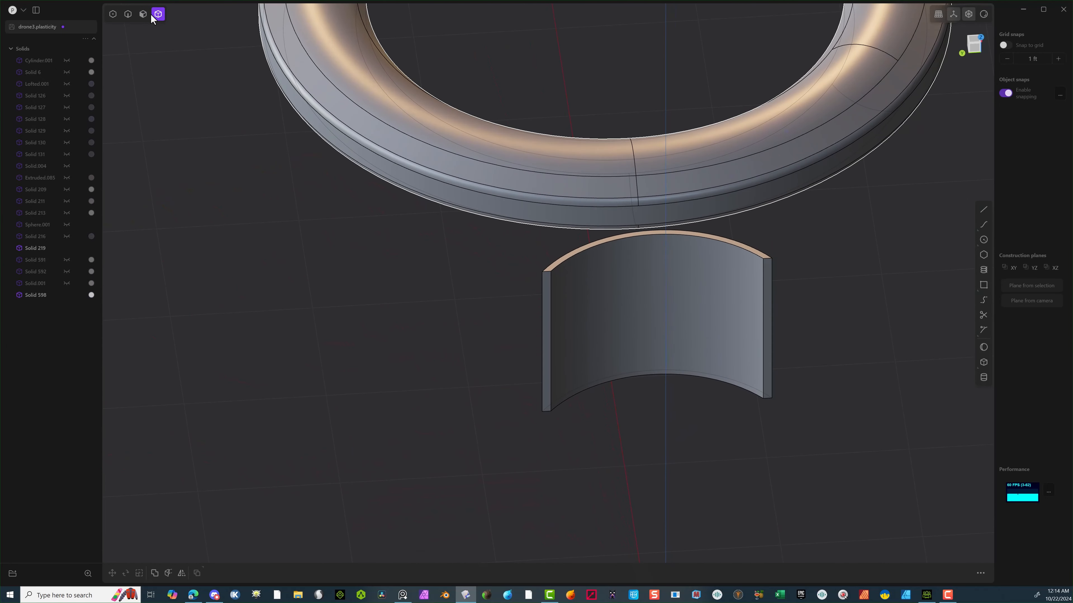
pyautogui.click(143, 15)
pyautogui.click(550, 329)
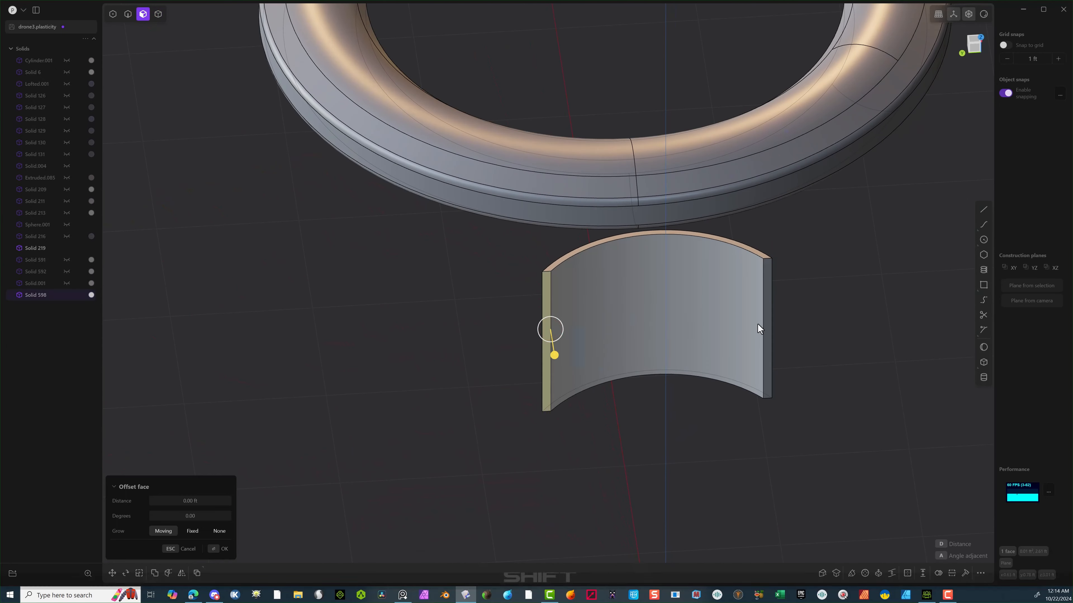
pyautogui.keyDown('shift'); pyautogui.click(771, 319); pyautogui.keyUp('shift')
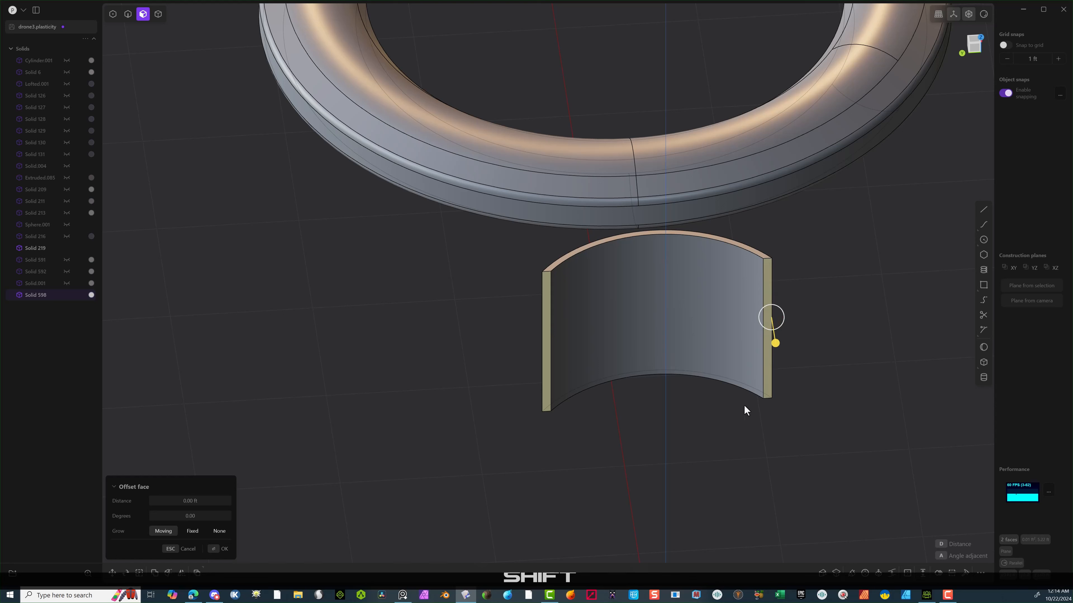
pyautogui.moveTo(776, 343); pyautogui.dragTo(810, 431)
pyautogui.hotkey('ctrl', 'z')
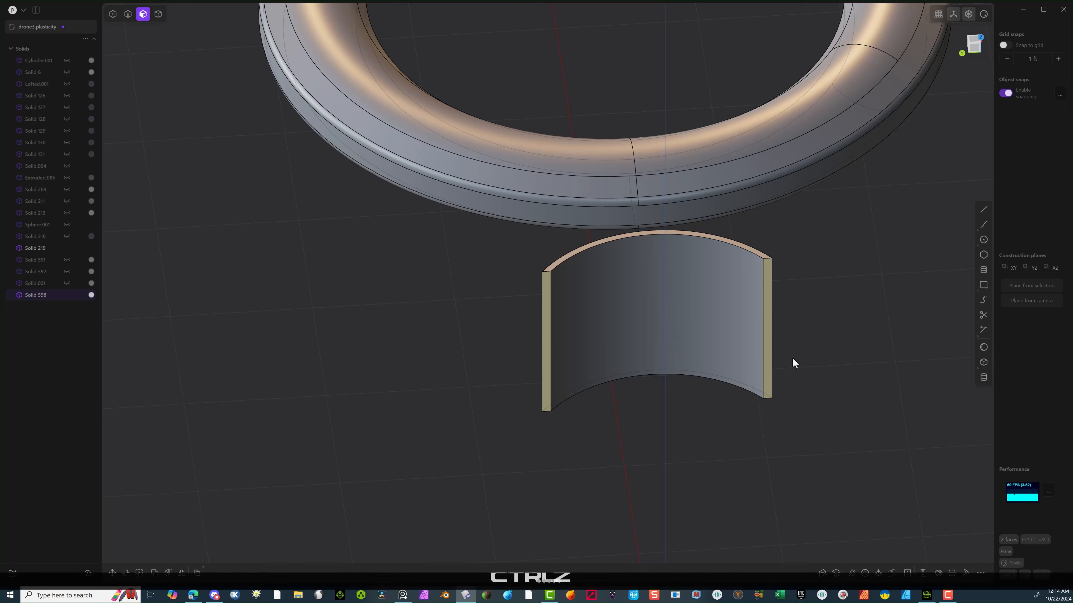
pyautogui.press('e')
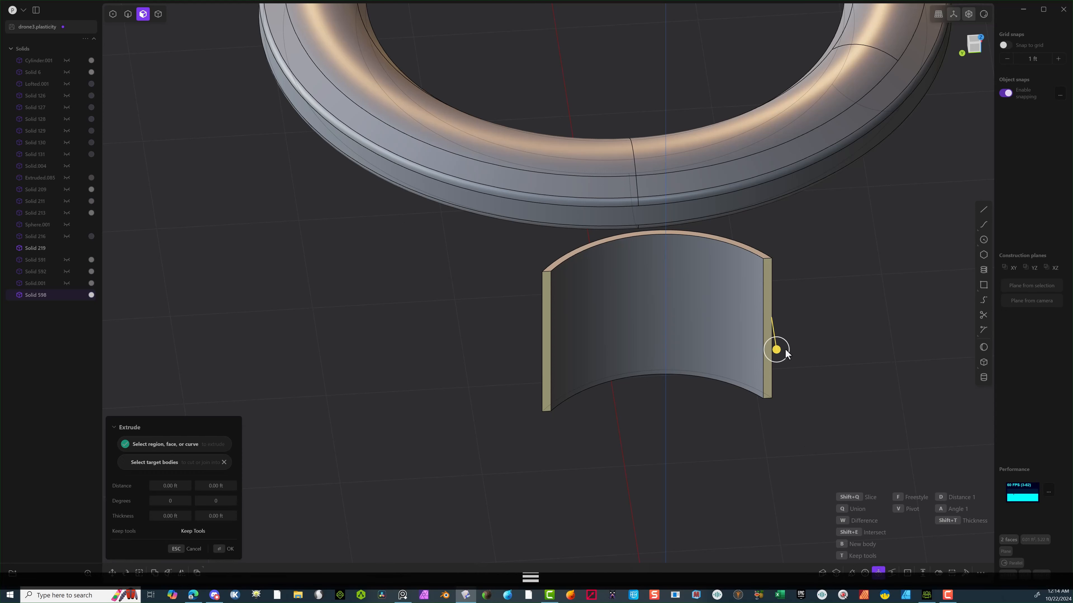
pyautogui.moveTo(780, 350); pyautogui.dragTo(802, 512)
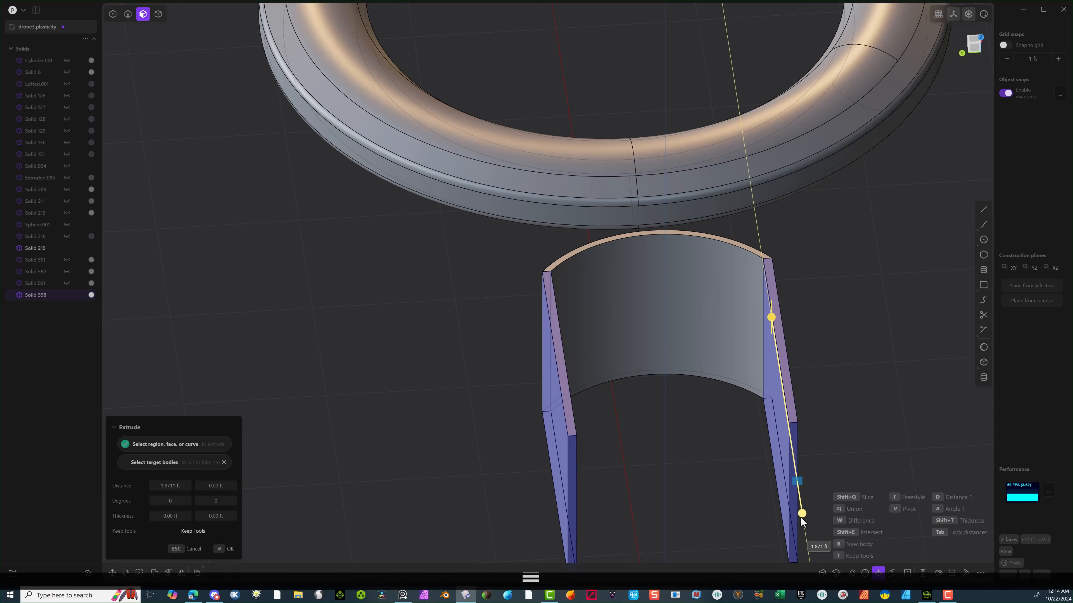
pyautogui.click(220, 550)
pyautogui.moveTo(294, 404); pyautogui.dragTo(754, 214, button='middle')
pyautogui.click(431, 456)
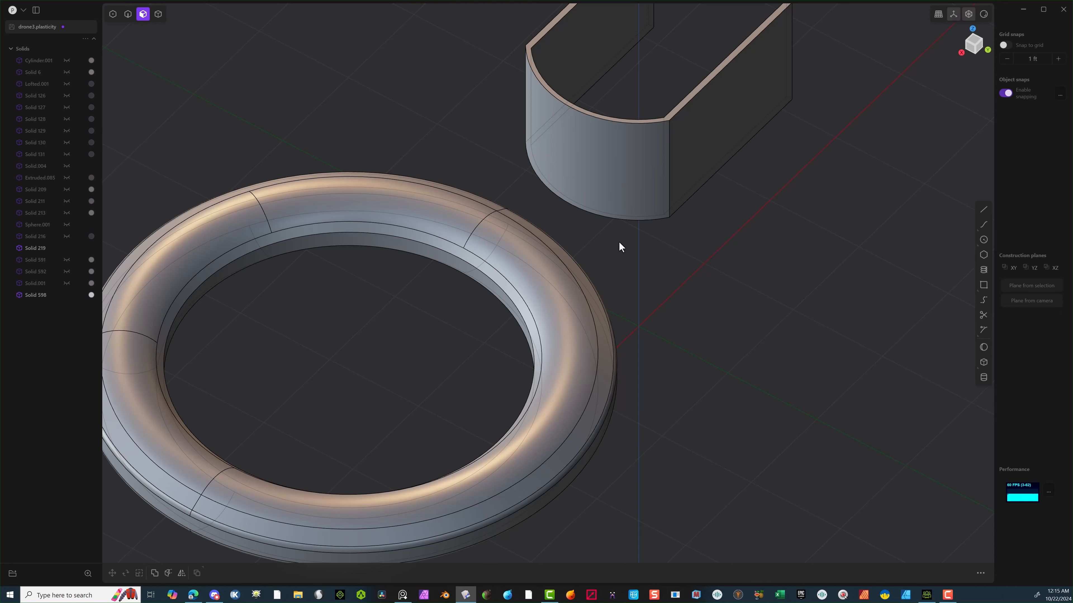
# In the top view, draw a center rectangle centred on the ring's band nearest the U-shaped piece, extending past both sides of the band.
pyautogui.moveTo(516, 253); pyautogui.dragTo(546, 174, button='middle')
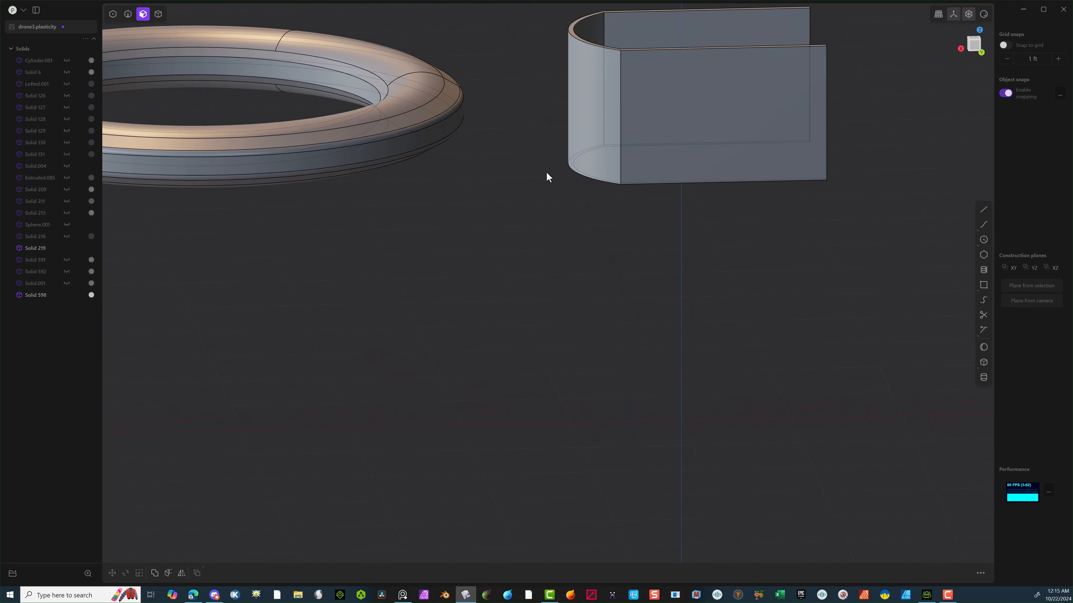
pyautogui.moveTo(400, 125); pyautogui.dragTo(436, 165, button='middle')
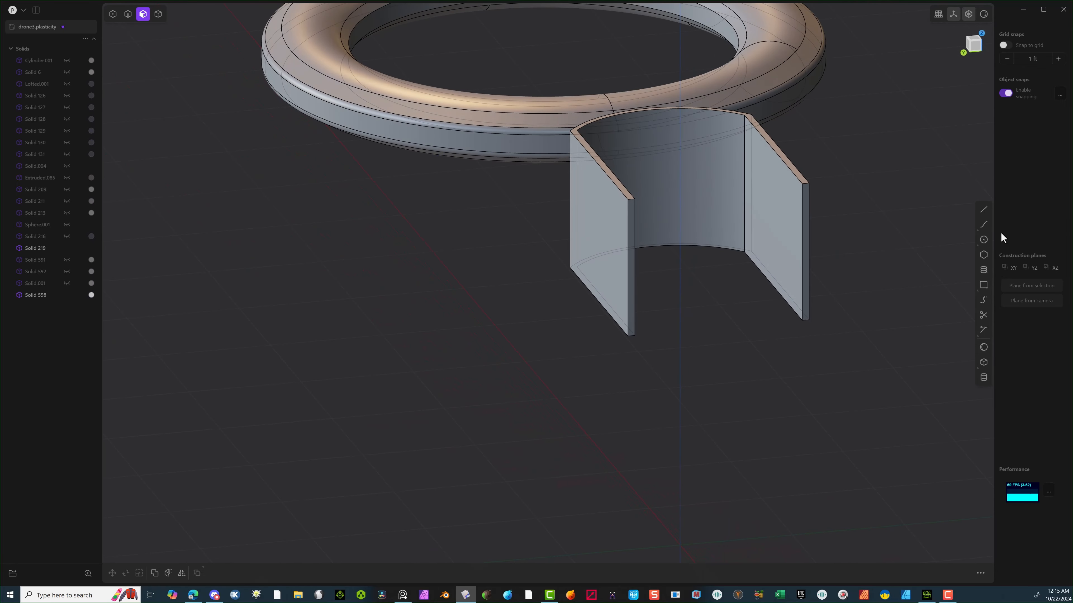
pyautogui.click(984, 286)
pyautogui.click(973, 40)
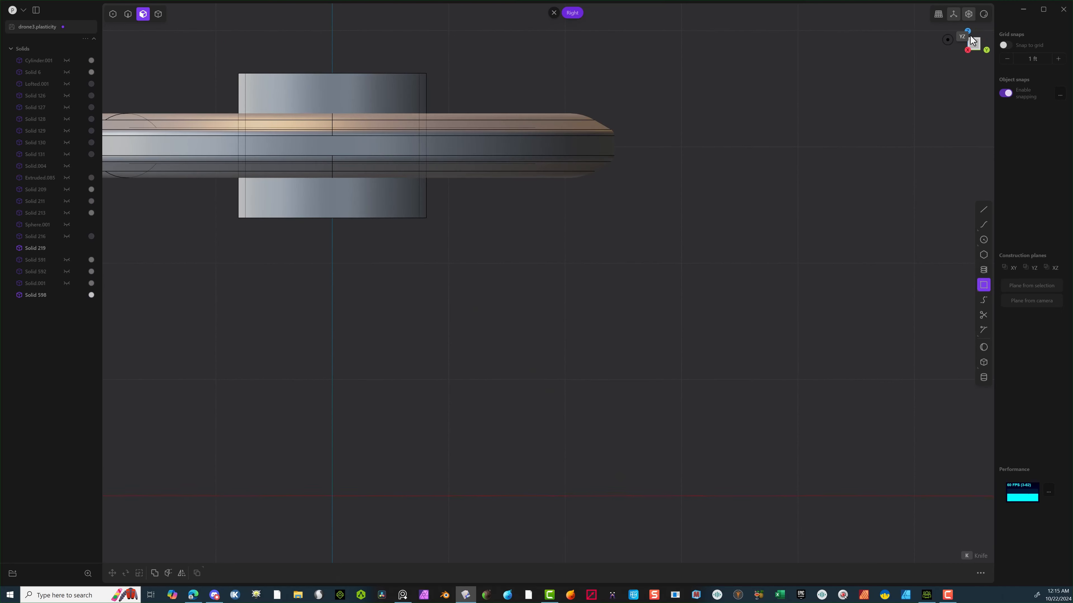
pyautogui.click(967, 32)
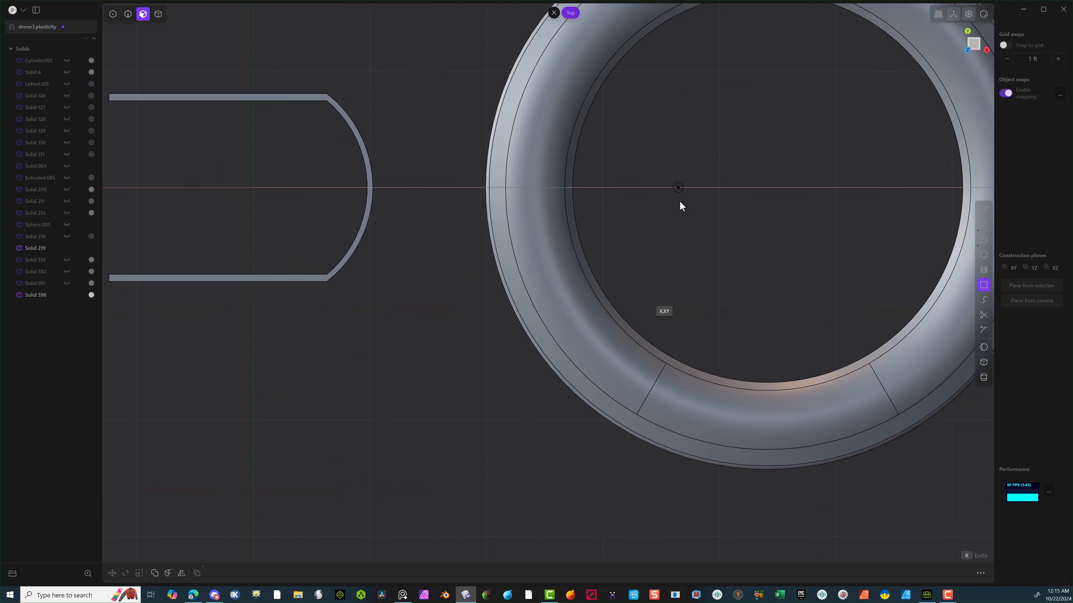
pyautogui.click(597, 189)
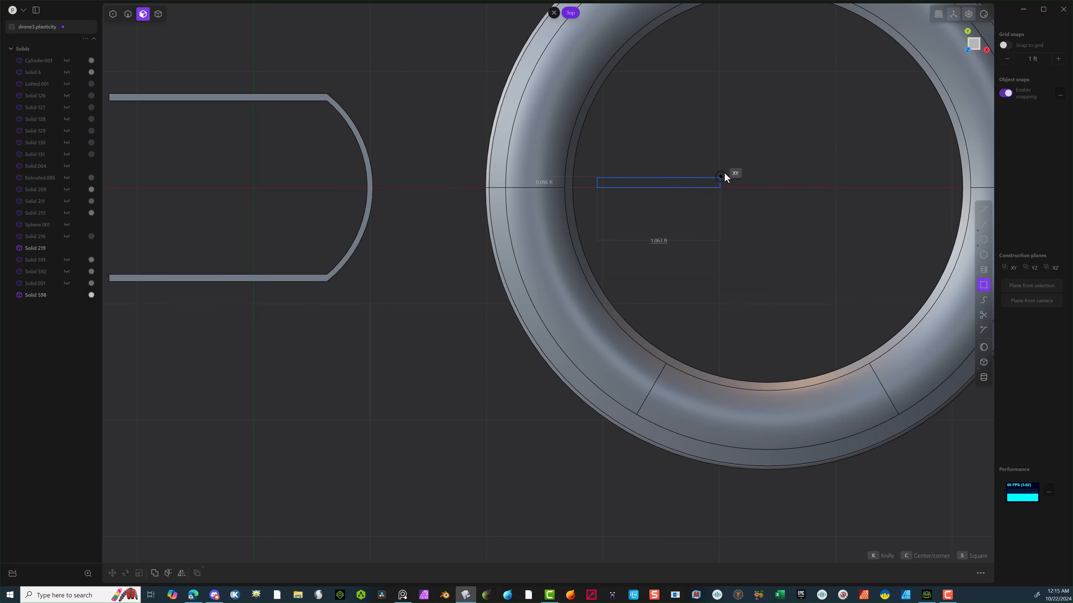
pyautogui.press('Escape')
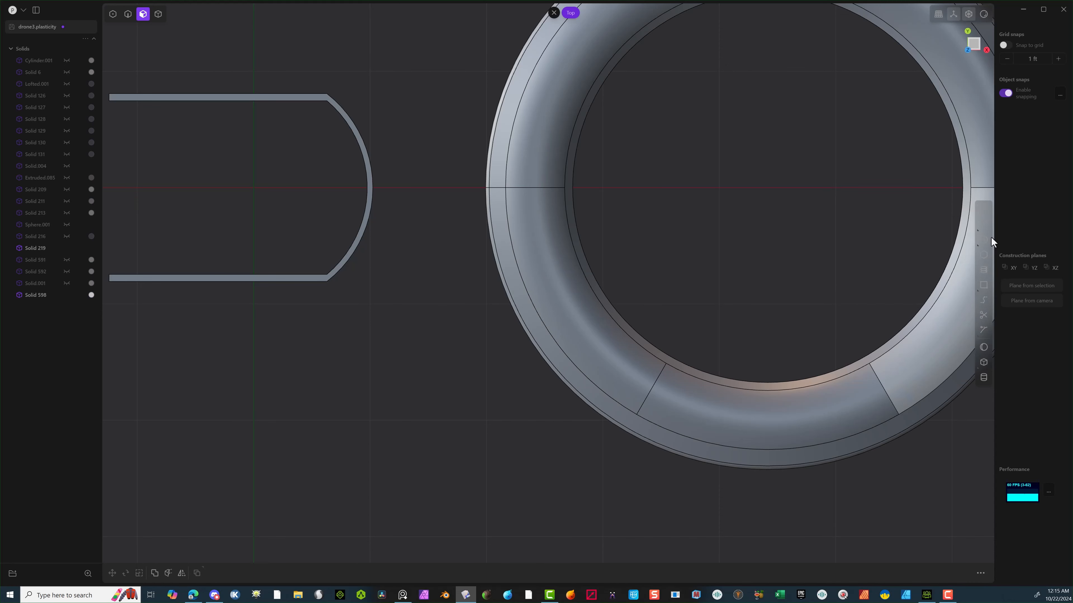
pyautogui.keyDown('shift'); pyautogui.moveTo(851, 254); pyautogui.dragTo(767, 273, button='middle'); pyautogui.keyUp('shift')
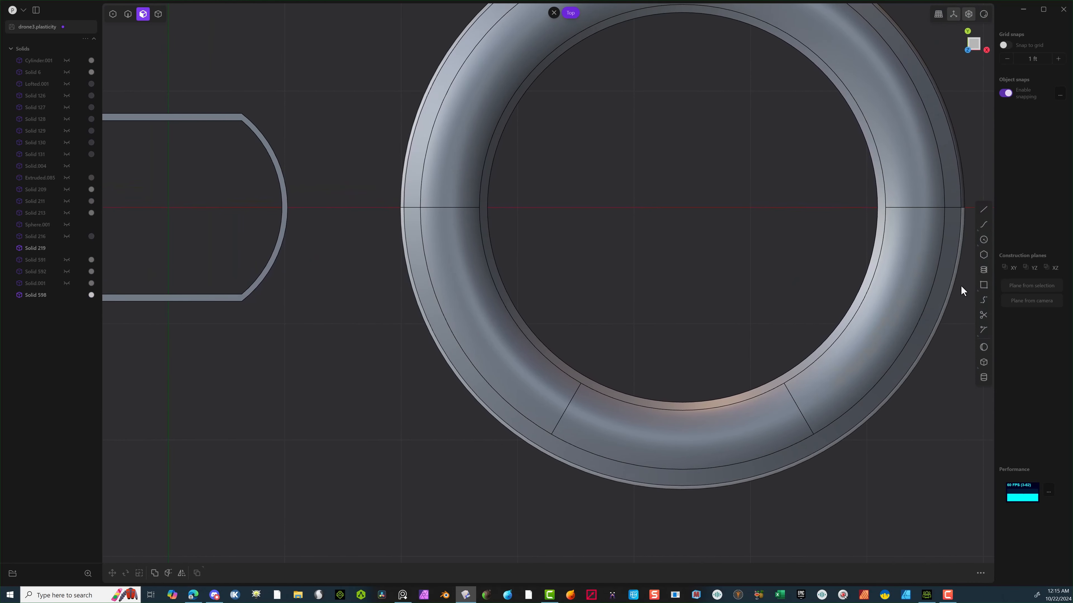
pyautogui.click(982, 285)
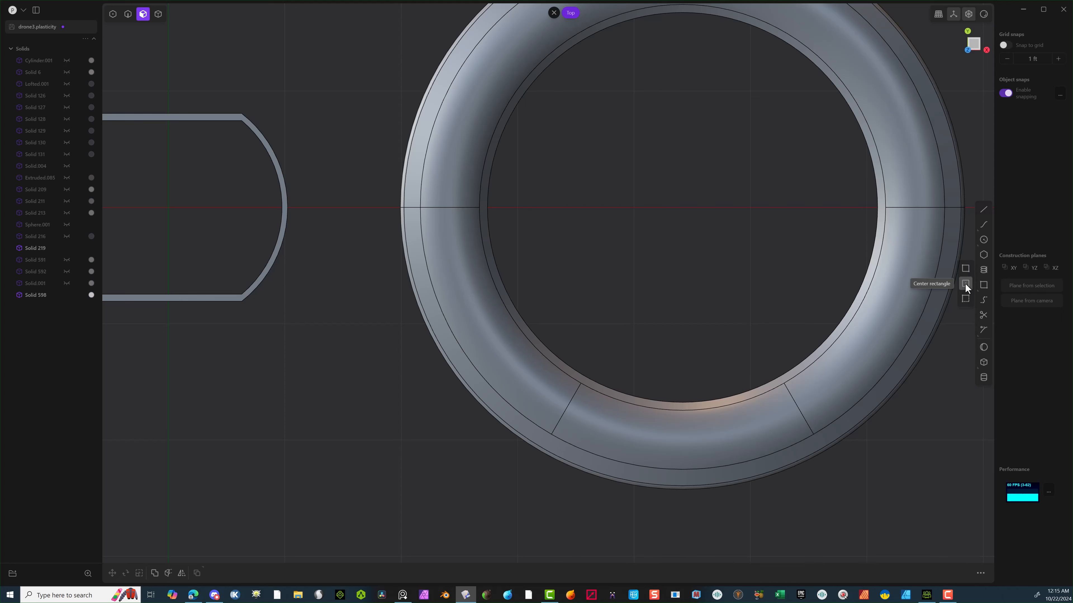
pyautogui.click(404, 207)
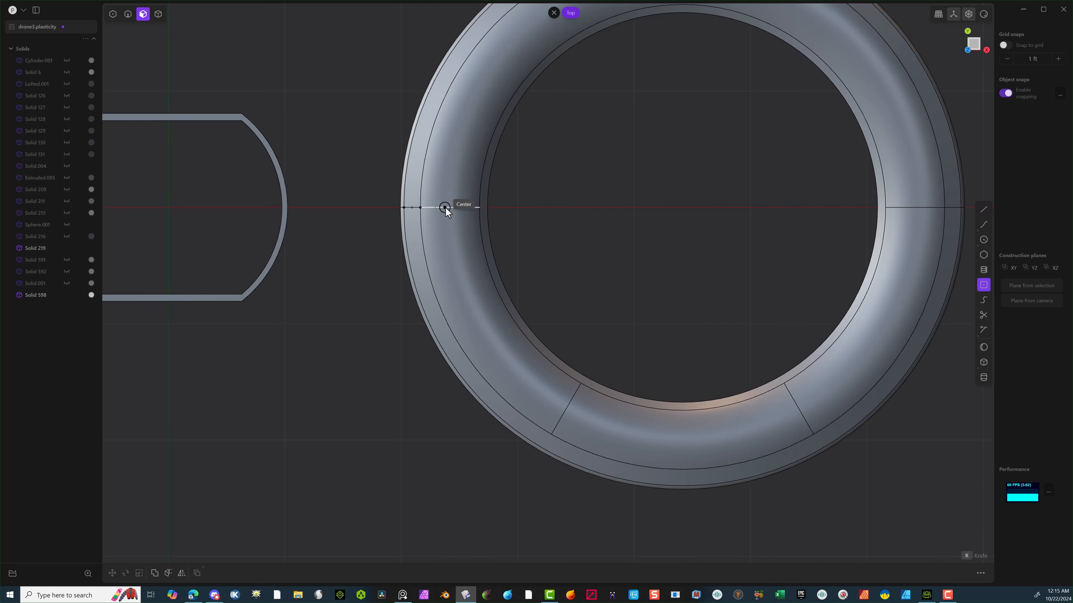
pyautogui.click(445, 207)
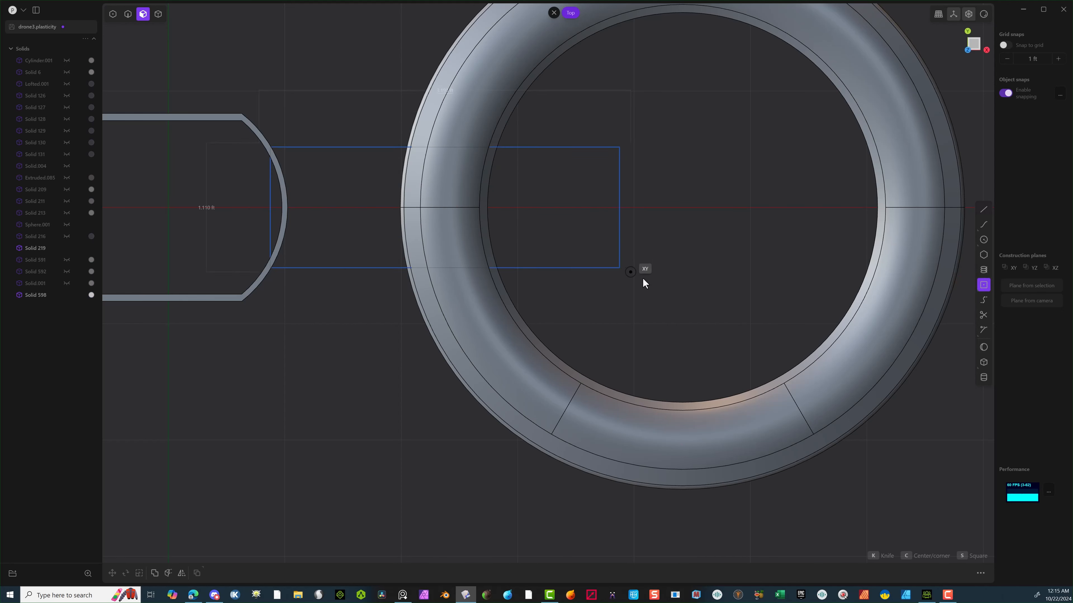
pyautogui.click(654, 352)
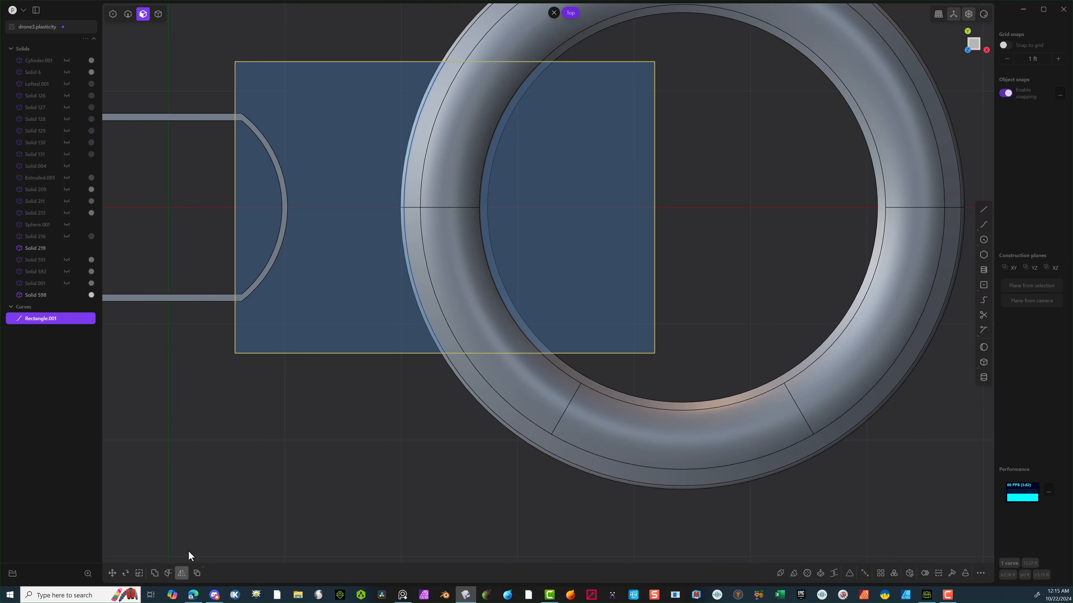
pyautogui.click(196, 532)
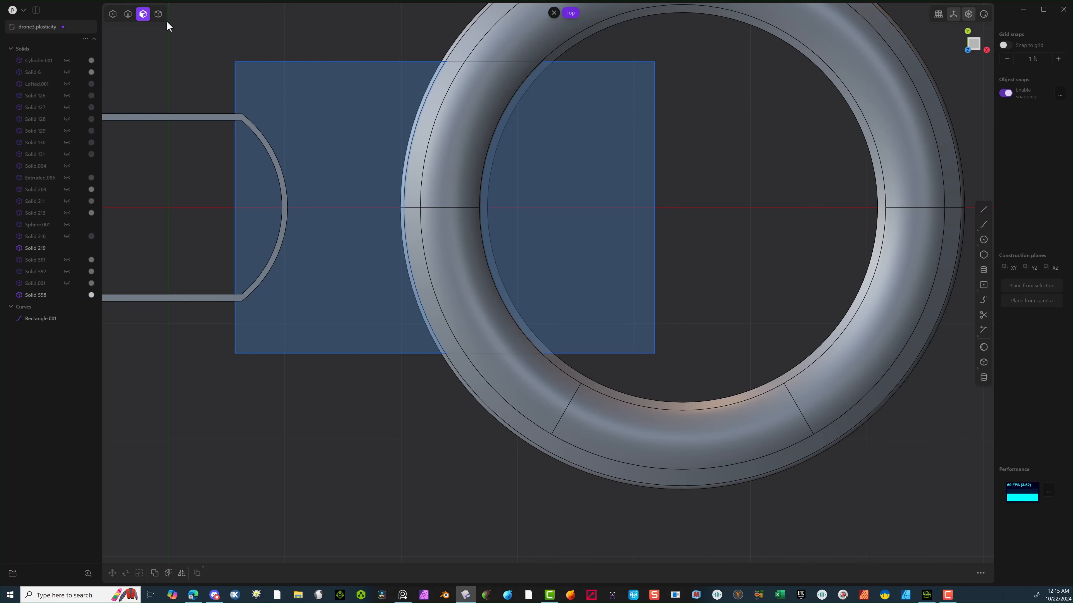
# Cut the ring with the rectangle so the band section beside the U-shaped piece becomes a separate solid.
pyautogui.press('4')
pyautogui.click(526, 403)
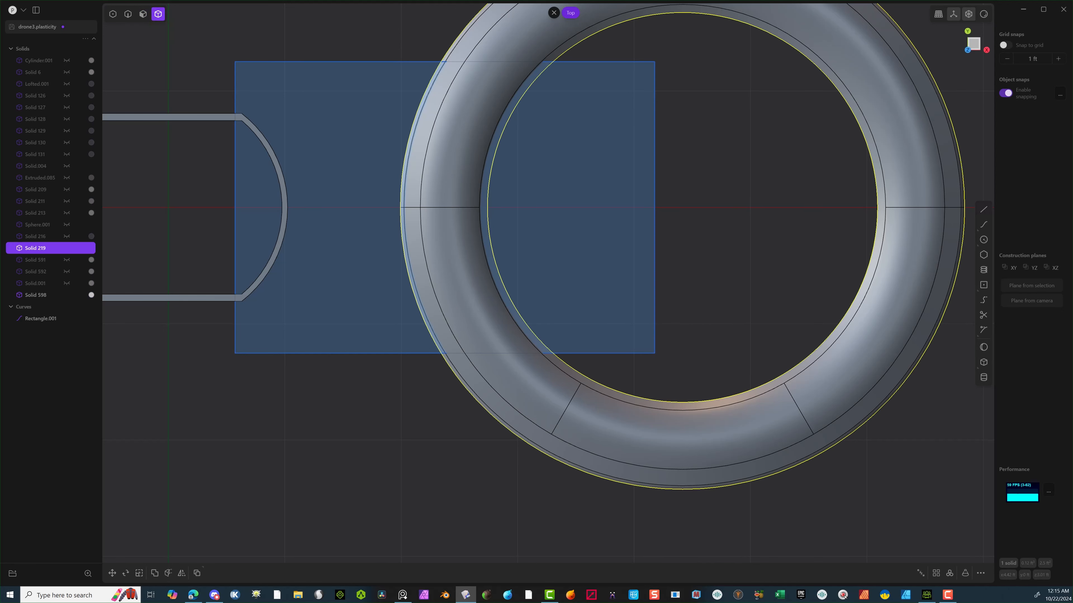
pyautogui.click(168, 572)
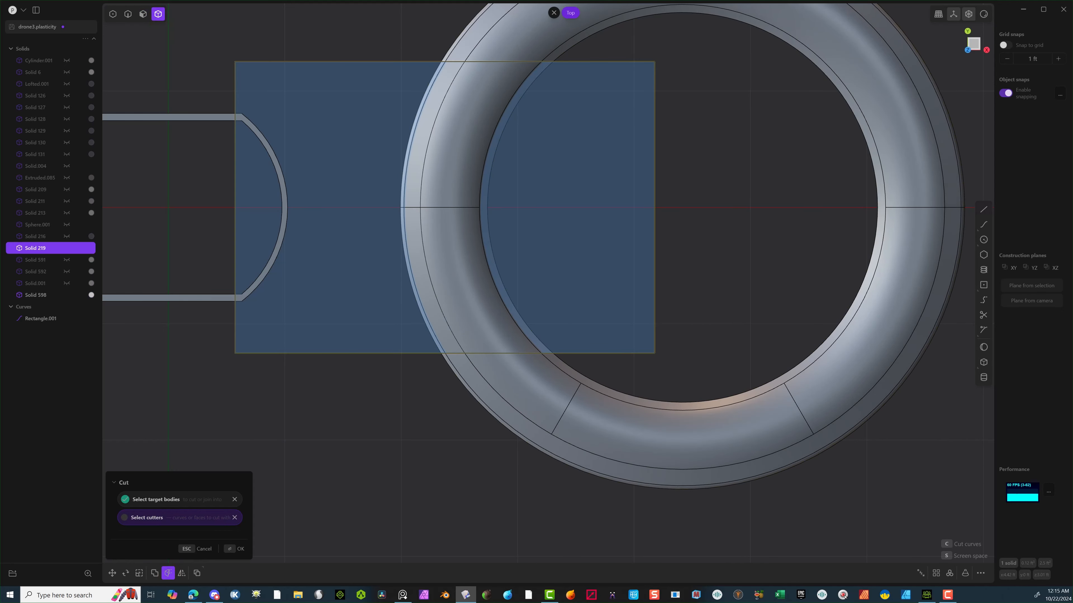
pyautogui.click(233, 551)
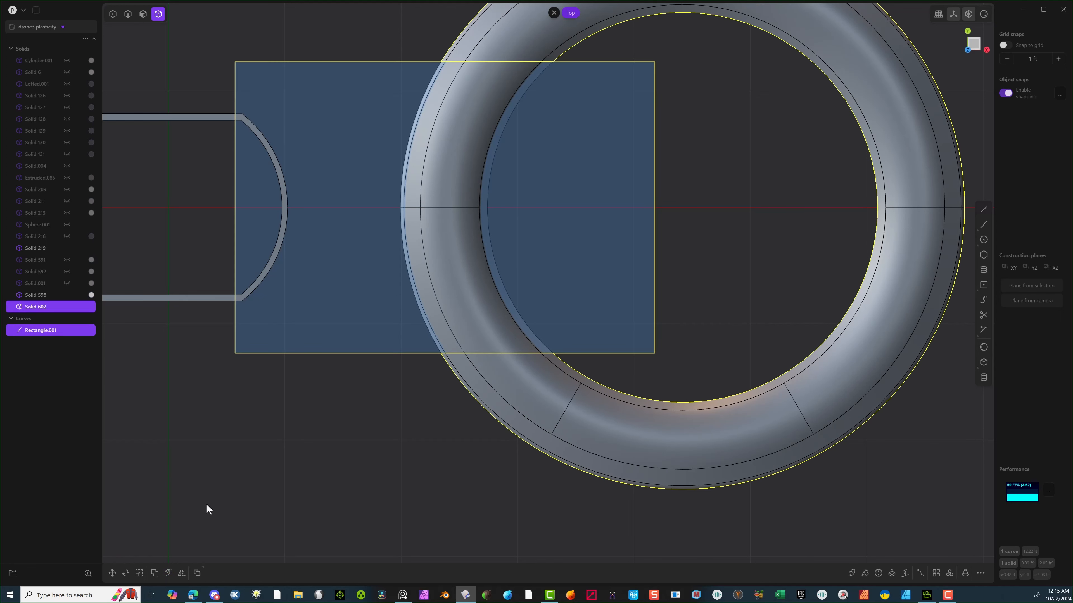
pyautogui.click(270, 475)
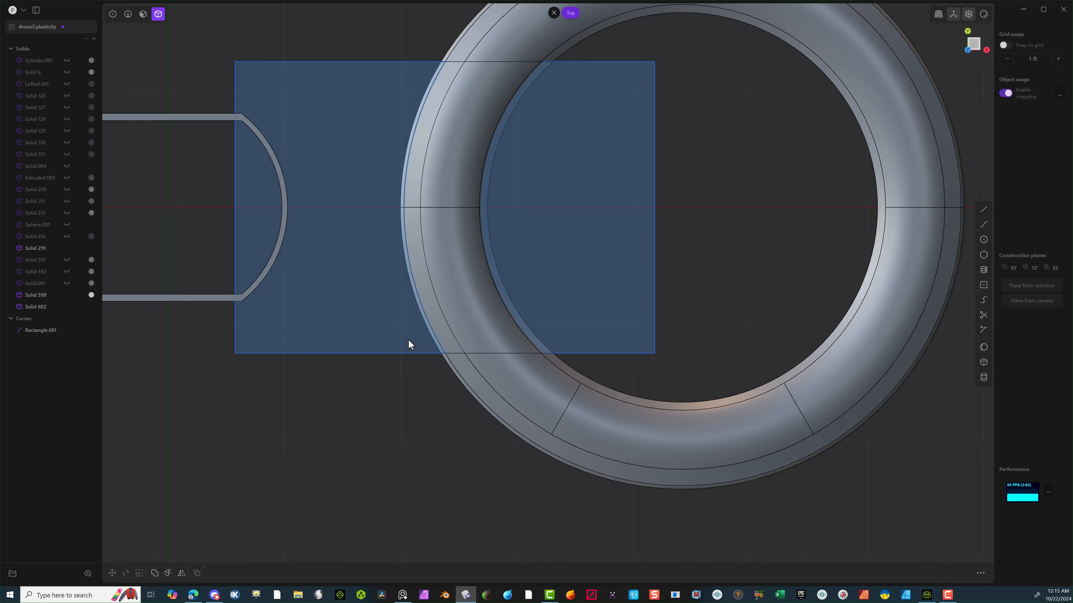
# Delete the rectangle curve that was used to cut the ring.
pyautogui.click(143, 14)
pyautogui.click(128, 13)
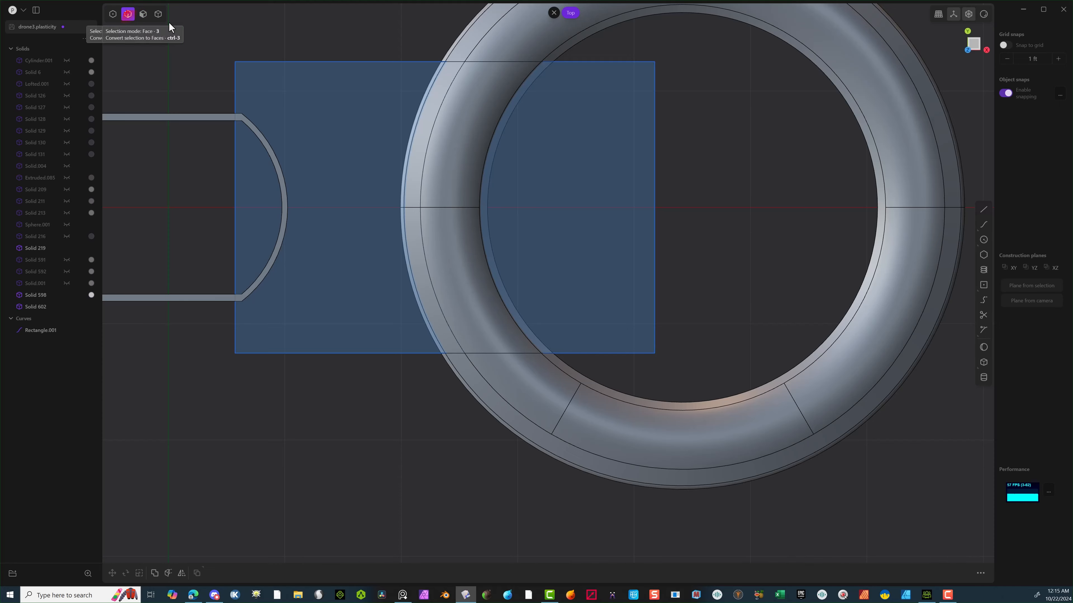
pyautogui.click(287, 93)
pyautogui.press('Delete')
# Bridge the upper edge of one bracket arm to the nearby upper cut edge of the ring, with G1 start and end curvature.
pyautogui.moveTo(199, 58); pyautogui.dragTo(399, 7, button='middle')
pyautogui.moveTo(398, 7); pyautogui.dragTo(819, 334, button='right')
pyautogui.moveTo(717, 270); pyautogui.dragTo(785, 235, button='middle')
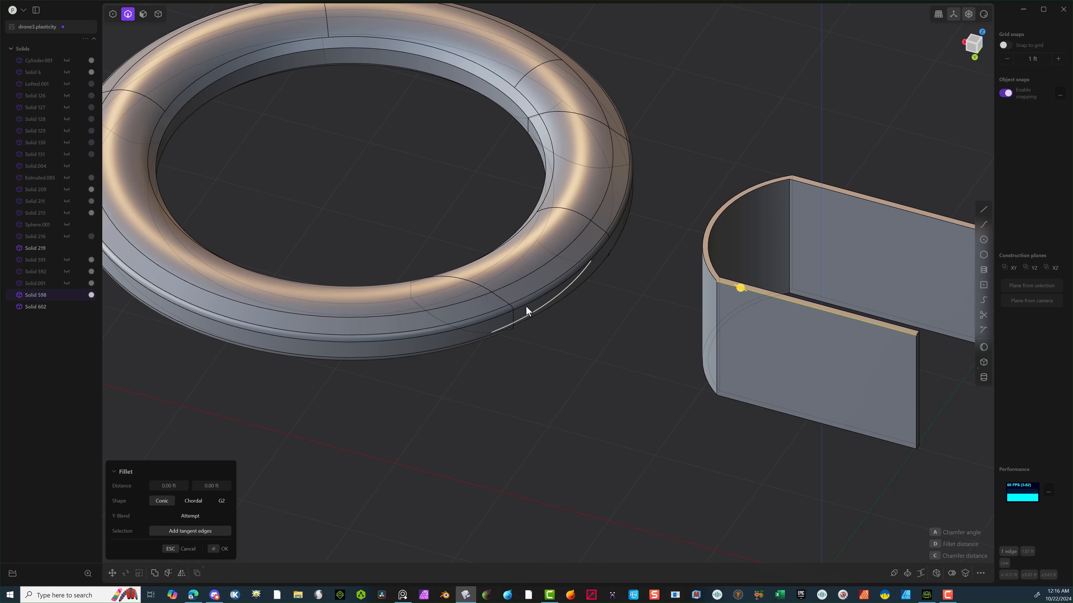
pyautogui.keyDown('shift'); pyautogui.click(504, 301); pyautogui.keyUp('shift')
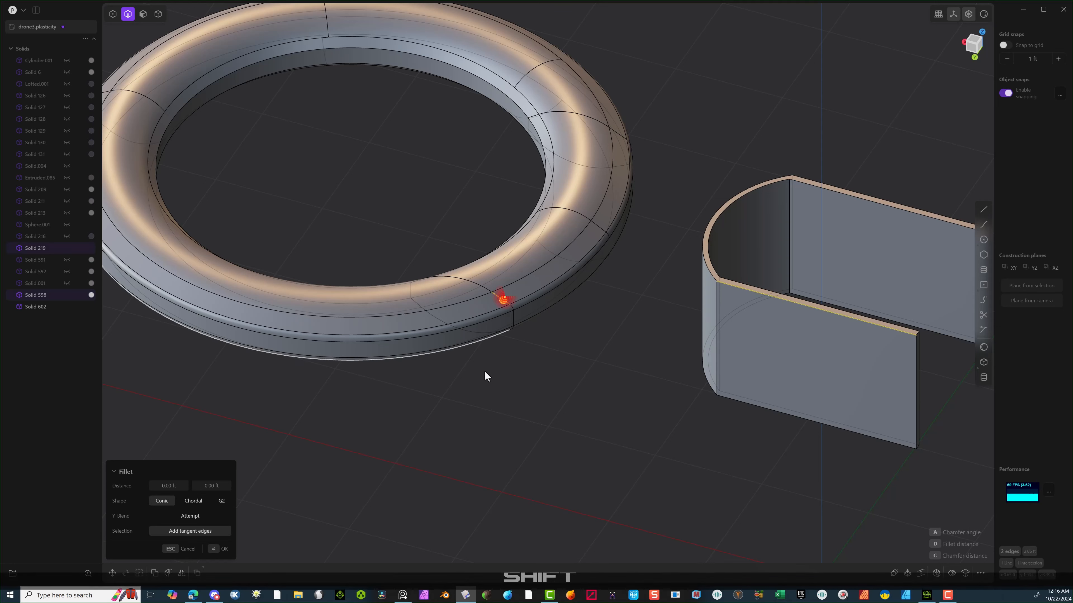
pyautogui.press('space')
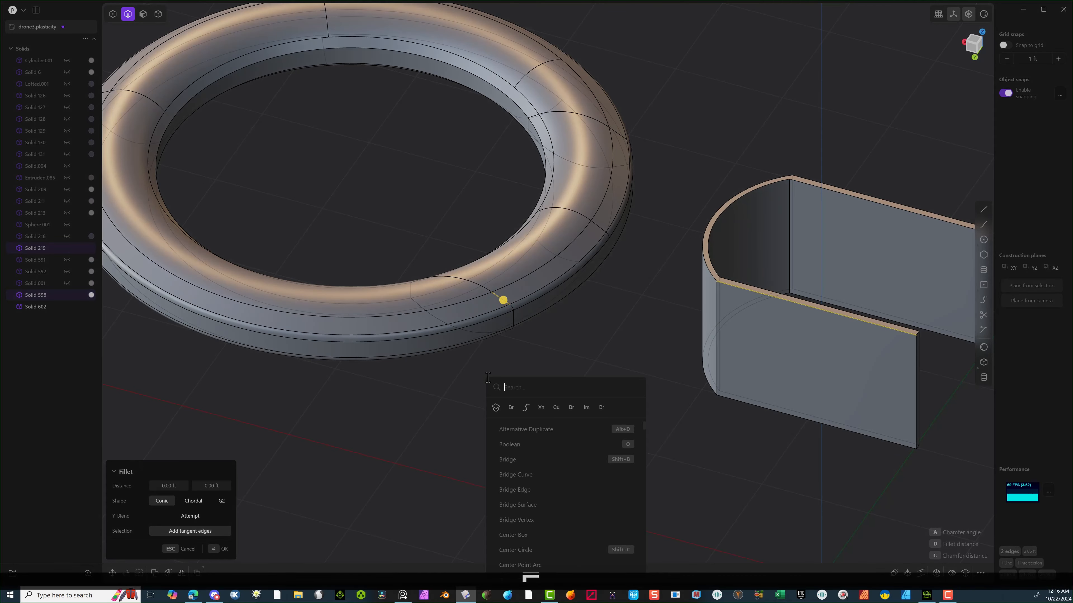
pyautogui.click(572, 408)
pyautogui.moveTo(567, 355); pyautogui.dragTo(665, 283, button='middle')
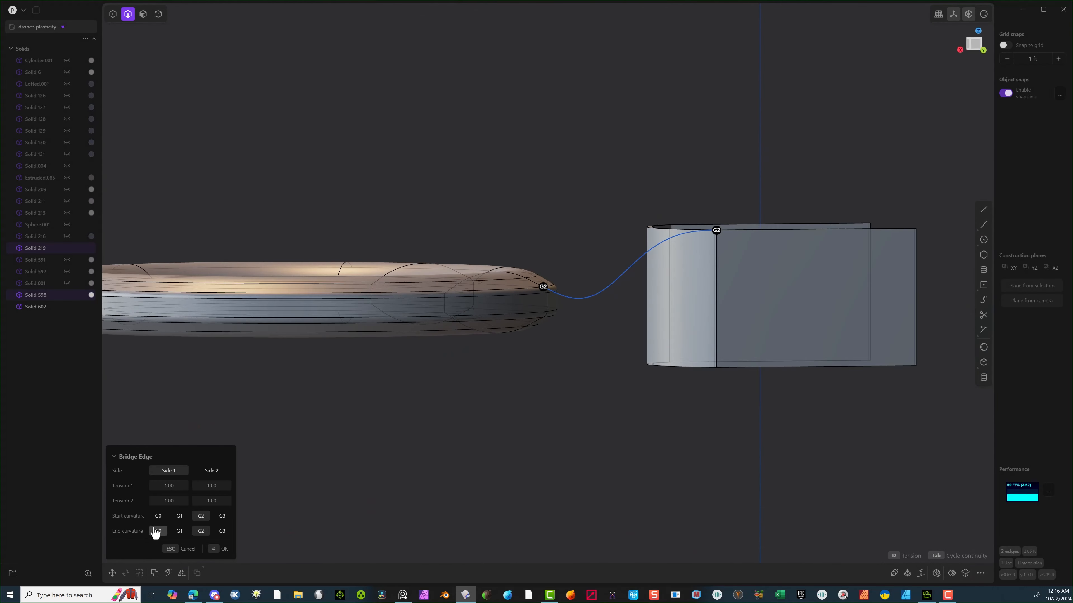
pyautogui.click(180, 517)
pyautogui.click(180, 530)
pyautogui.moveTo(331, 423); pyautogui.dragTo(354, 430, button='middle')
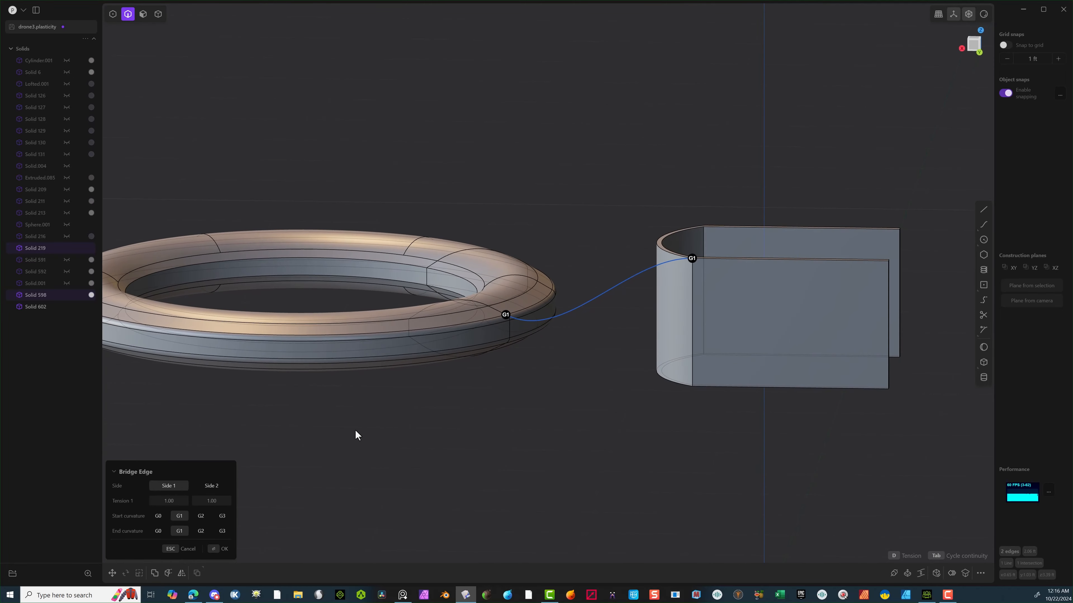
pyautogui.click(218, 549)
# Bridge the lower edge of the same bracket arm to the lower cut edge of the ring, with G1 start and end curvature.
pyautogui.moveTo(432, 468)
pyautogui.mouseDown(button='middle')
pyautogui.moveTo(430, 448)
pyautogui.moveTo(443, 445)
pyautogui.moveTo(469, 447)
pyautogui.moveTo(478, 462)
pyautogui.moveTo(422, 462)
pyautogui.moveTo(436, 467)
pyautogui.mouseUp(button='middle')
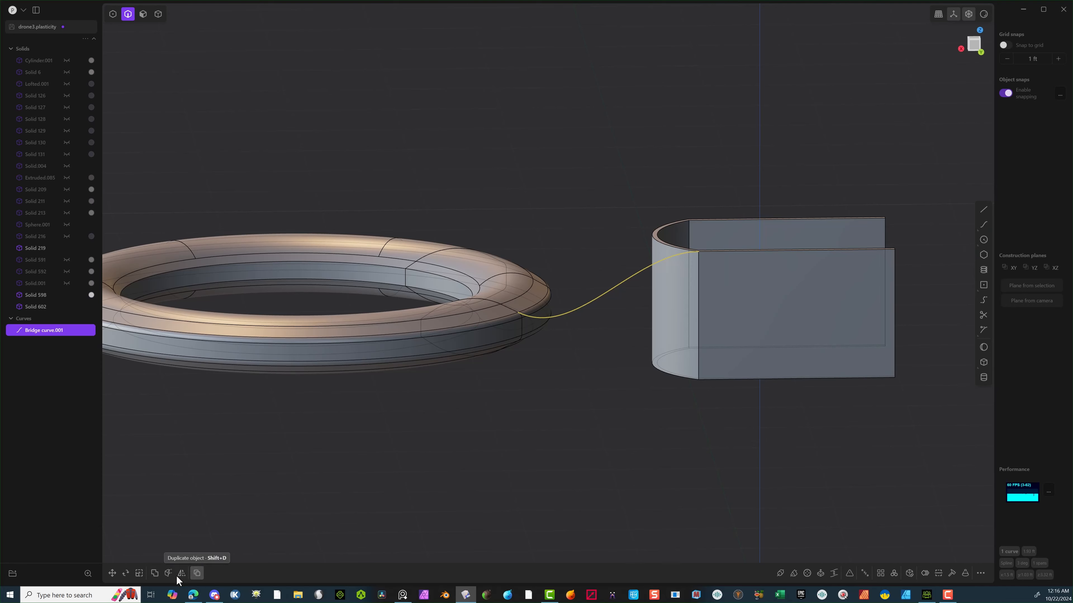
pyautogui.click(724, 378)
pyautogui.press('f')
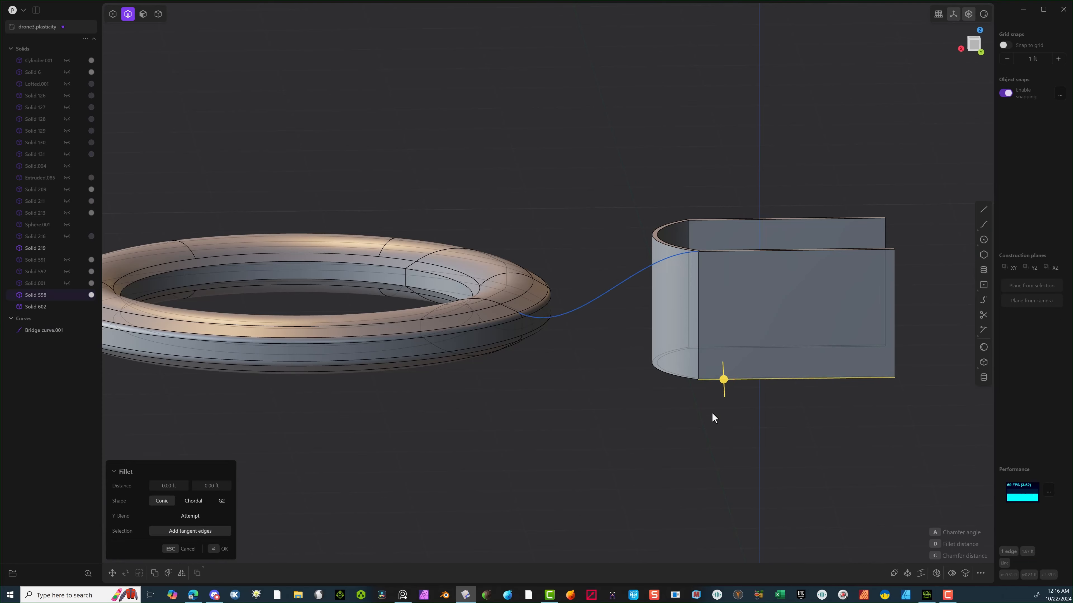
pyautogui.moveTo(713, 417); pyautogui.dragTo(661, 441, button='middle')
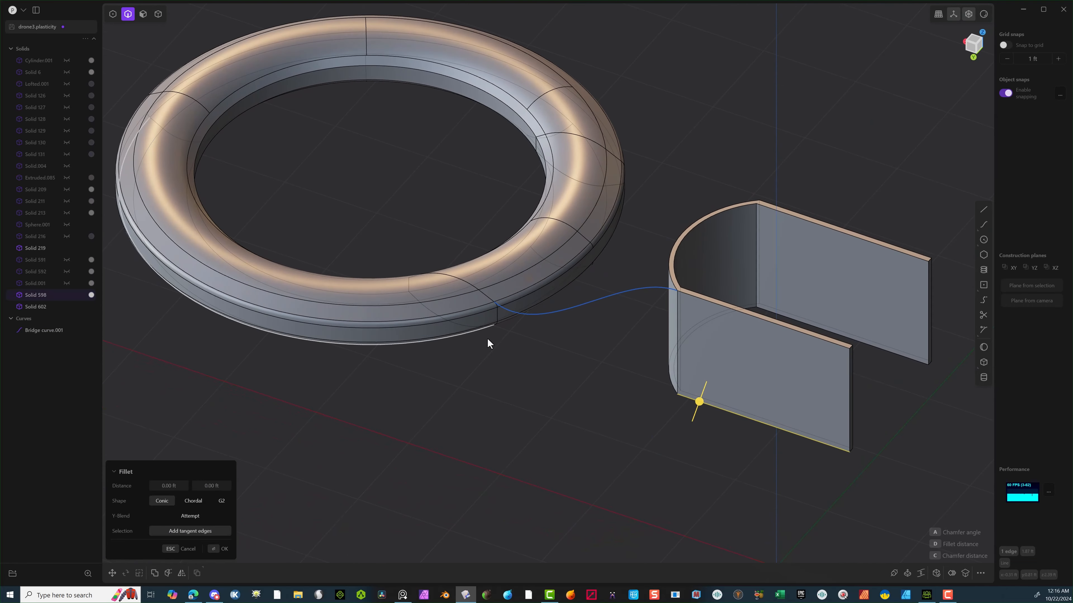
pyautogui.moveTo(491, 340)
pyautogui.mouseDown(button='middle')
pyautogui.moveTo(476, 265)
pyautogui.moveTo(481, 330)
pyautogui.mouseUp(button='middle')
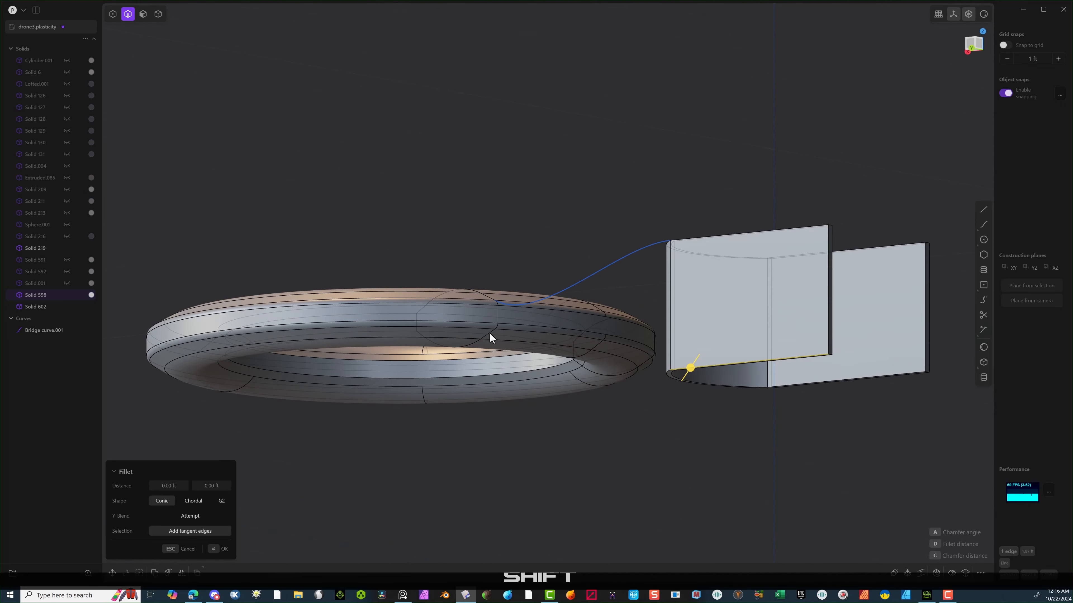
pyautogui.keyDown('shift'); pyautogui.click(489, 333); pyautogui.keyUp('shift')
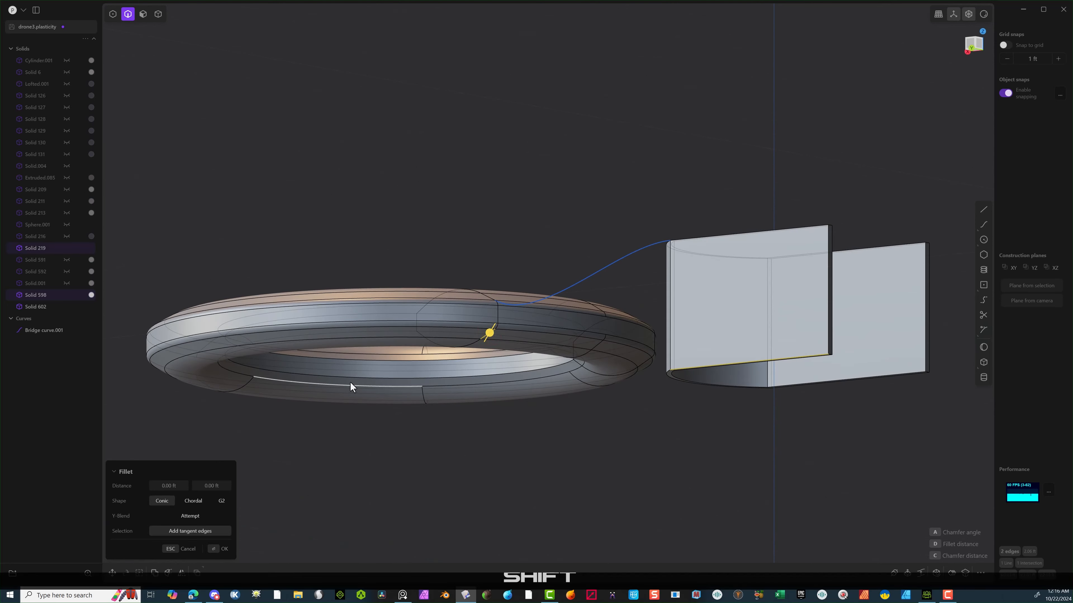
pyautogui.rightClick(433, 374)
pyautogui.click(508, 404)
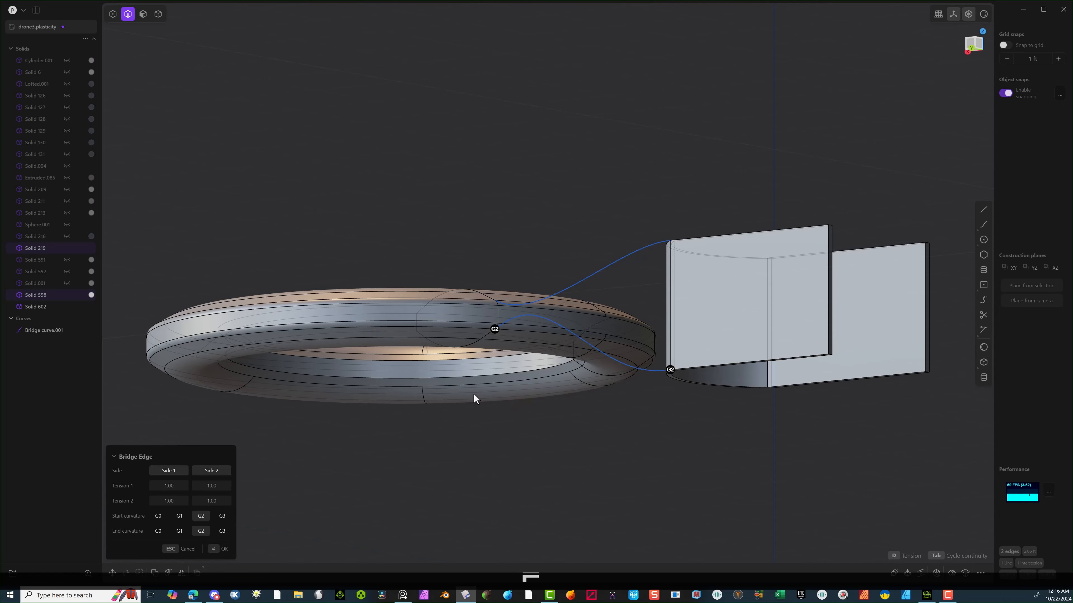
pyautogui.click(179, 516)
pyautogui.click(179, 531)
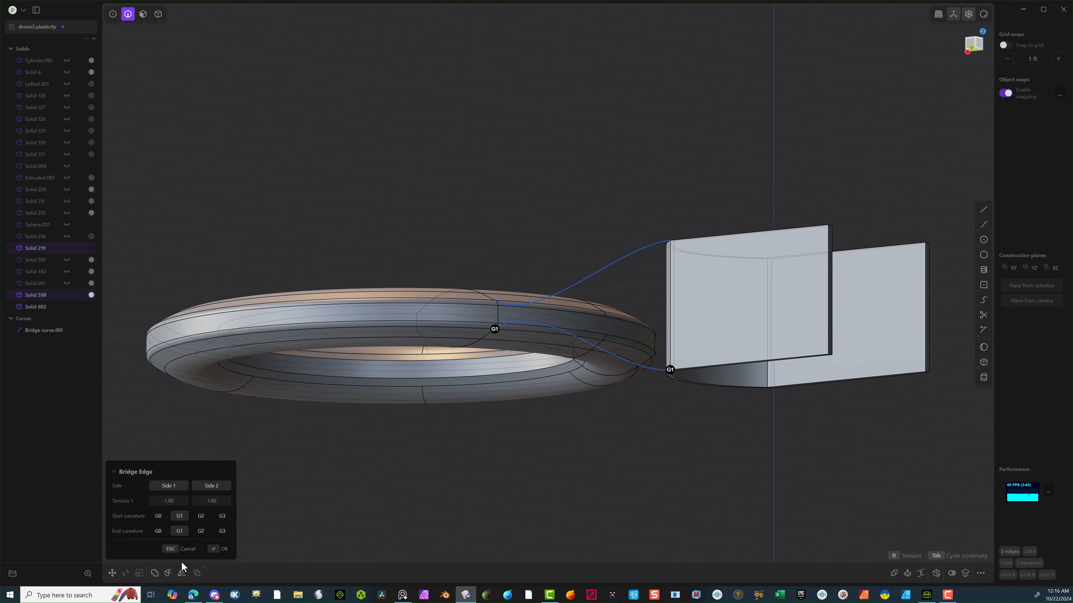
pyautogui.click(215, 549)
# Bridge the ring's other upper cut edge to the upper edge of the opposite bracket arm, with G1 start and end curvature.
pyautogui.moveTo(314, 435); pyautogui.dragTo(454, 239, button='middle')
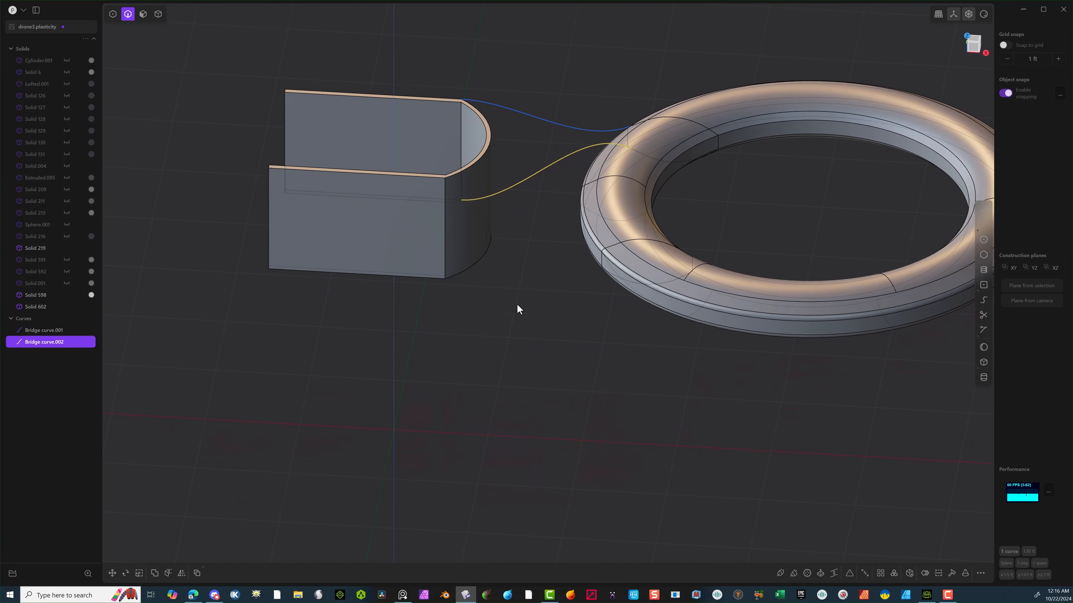
pyautogui.click(613, 246)
pyautogui.press('f')
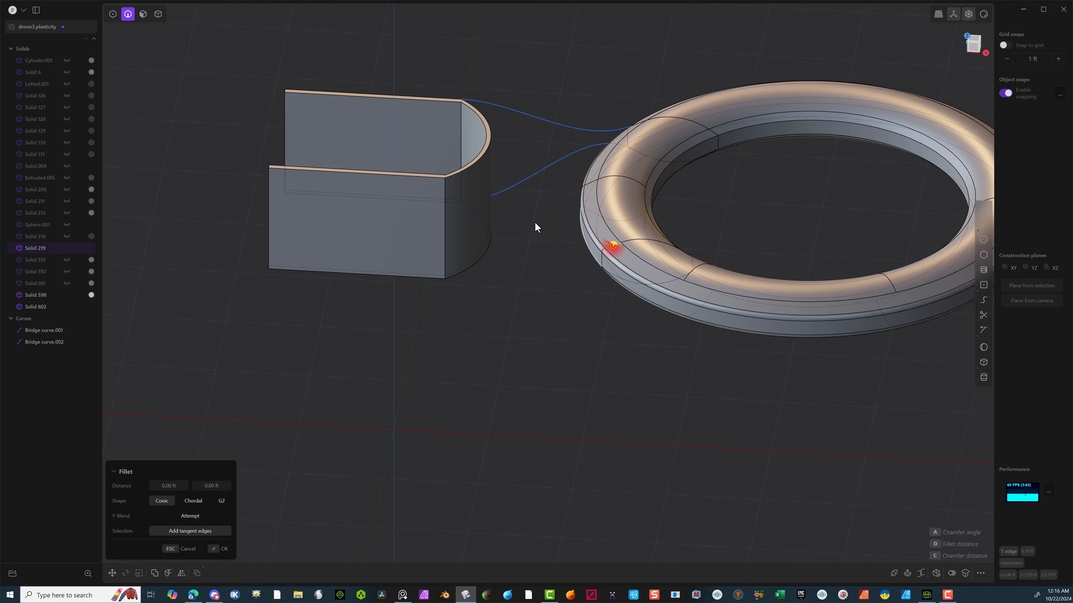
pyautogui.keyDown('shift'); pyautogui.click(433, 181); pyautogui.keyUp('shift')
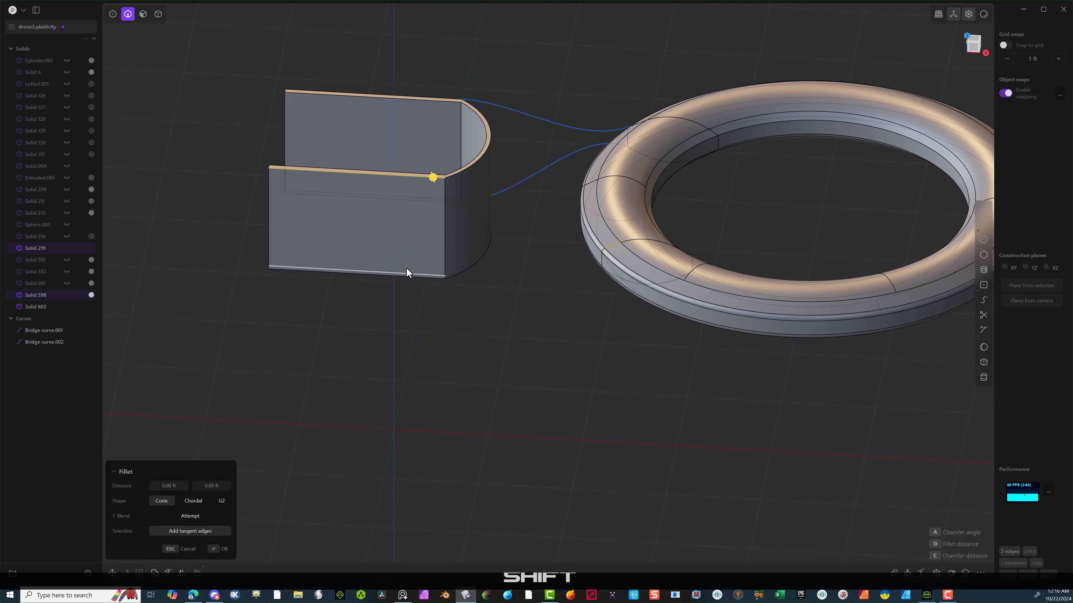
pyautogui.press('space')
pyautogui.click(492, 298)
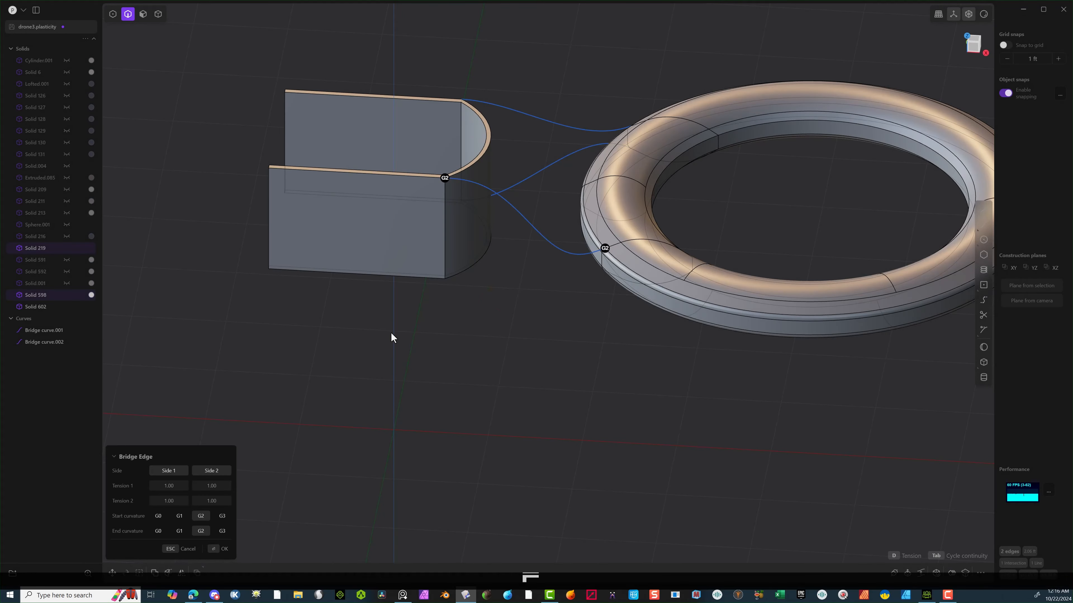
pyautogui.click(179, 516)
pyautogui.click(179, 532)
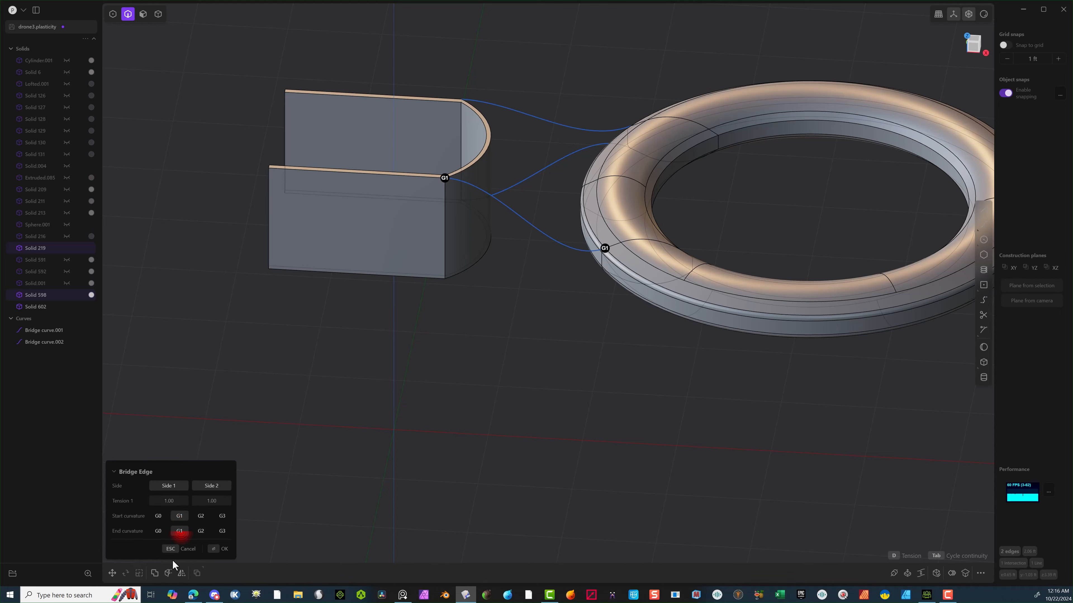
pyautogui.click(222, 549)
# Bridge the lower edge of the opposite bracket arm to the ring's lower cut edge, using G1 start curvature.
pyautogui.moveTo(316, 422); pyautogui.dragTo(345, 338, button='middle')
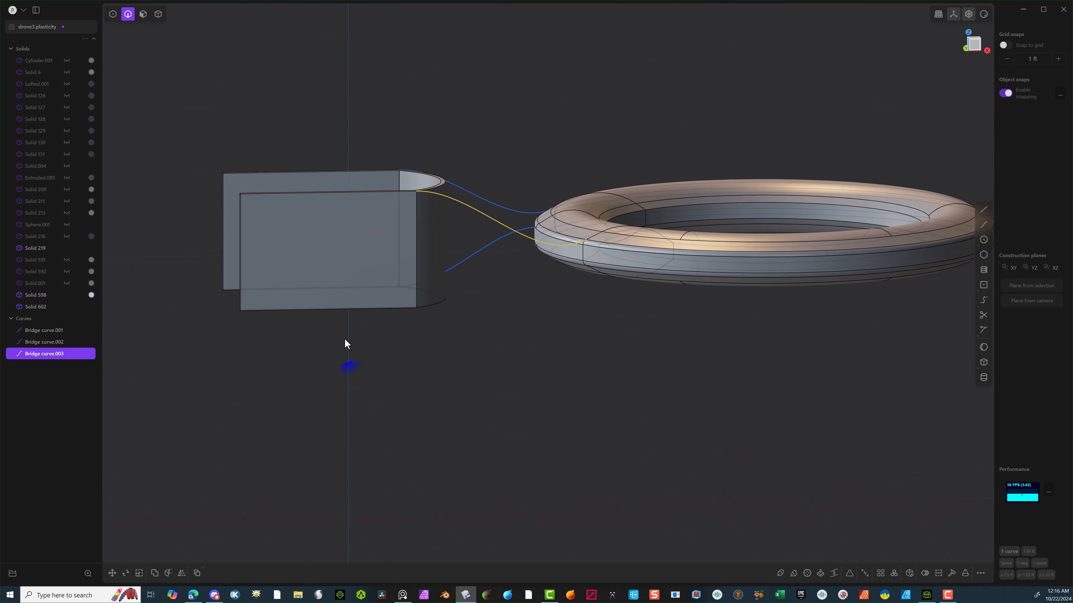
pyautogui.click(383, 310)
pyautogui.press('f')
pyautogui.moveTo(433, 323); pyautogui.dragTo(487, 327, button='middle')
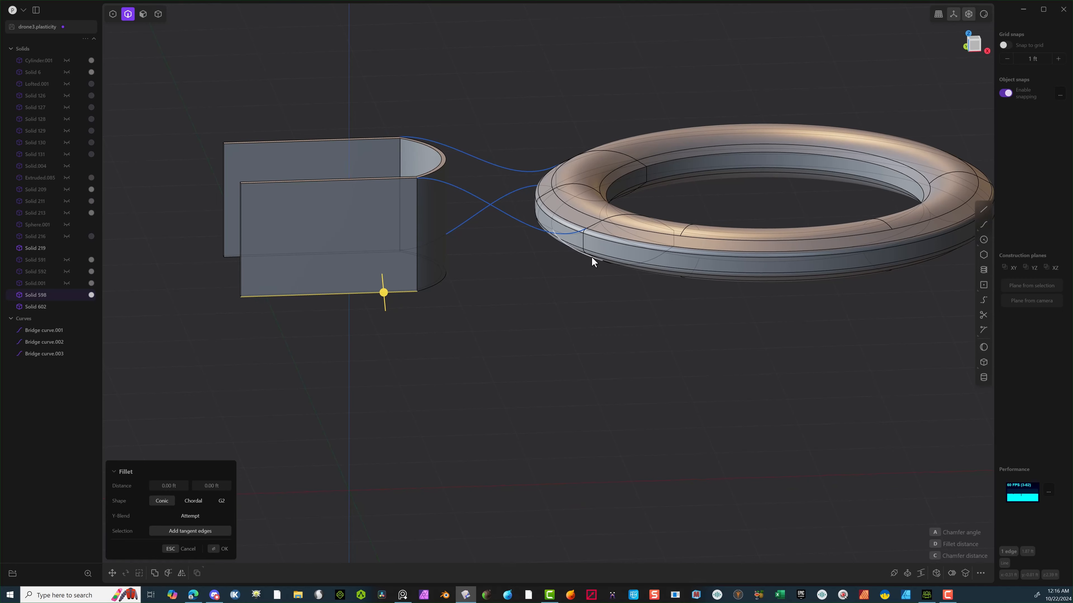
pyautogui.moveTo(591, 256)
pyautogui.mouseDown(button='middle')
pyautogui.moveTo(589, 226)
pyautogui.moveTo(595, 262)
pyautogui.mouseUp(button='middle')
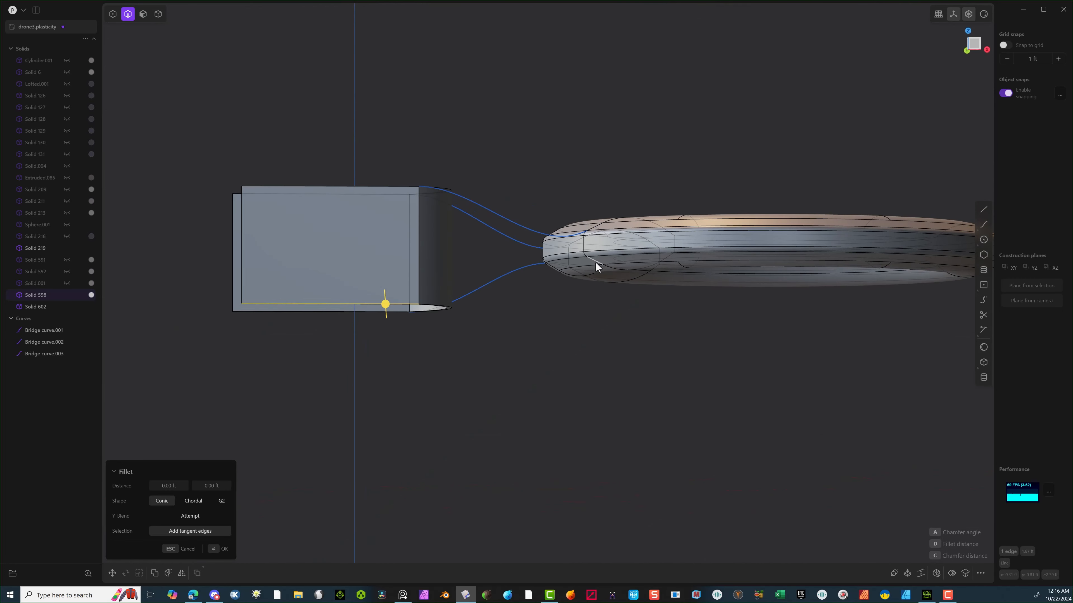
pyautogui.keyDown('shift'); pyautogui.click(596, 261); pyautogui.keyUp('shift')
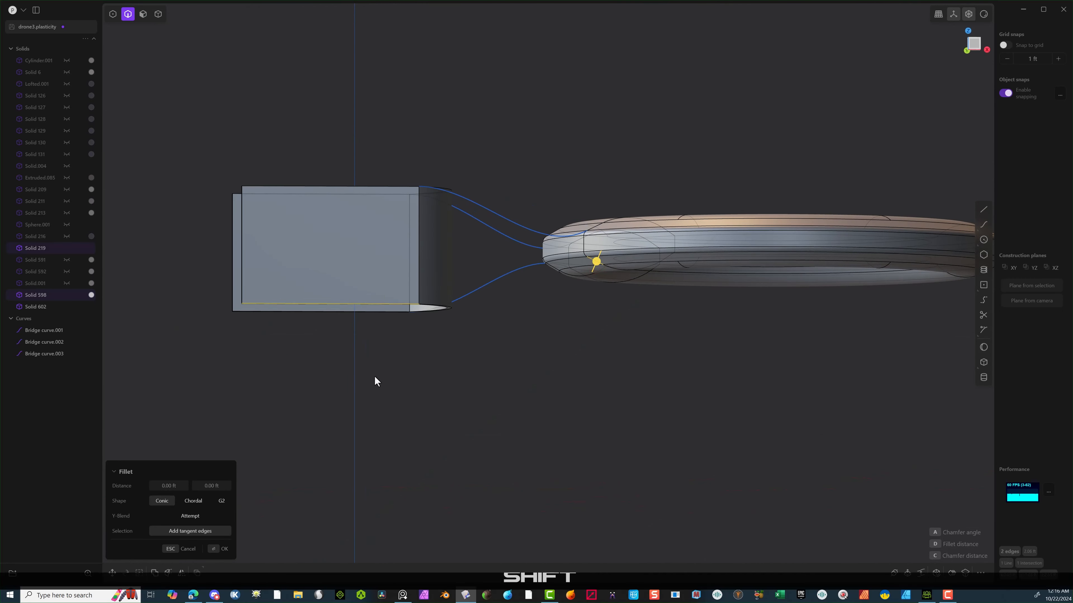
pyautogui.press('space')
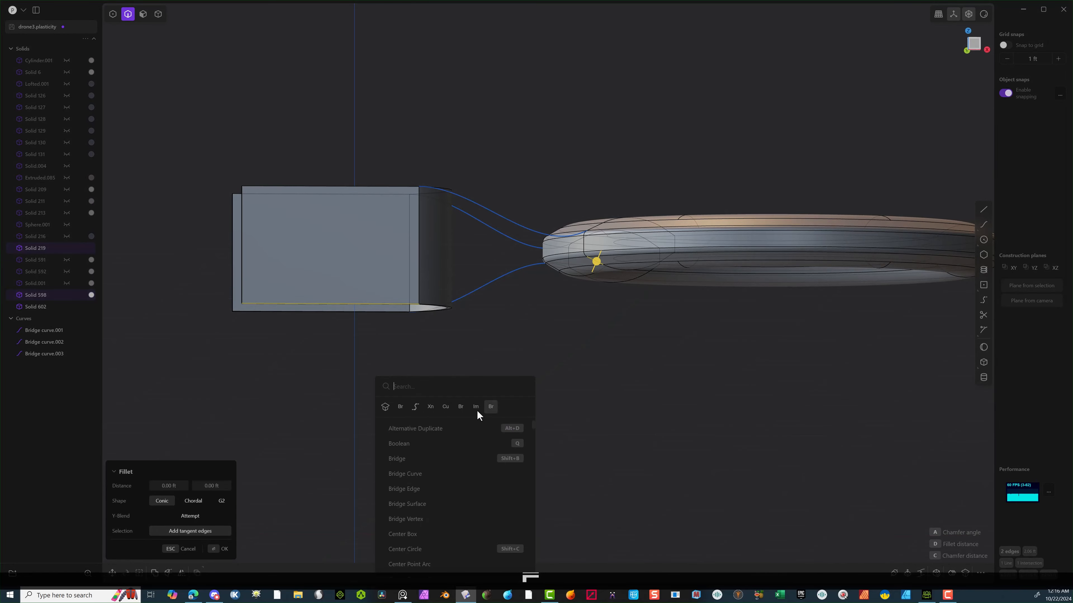
pyautogui.click(461, 407)
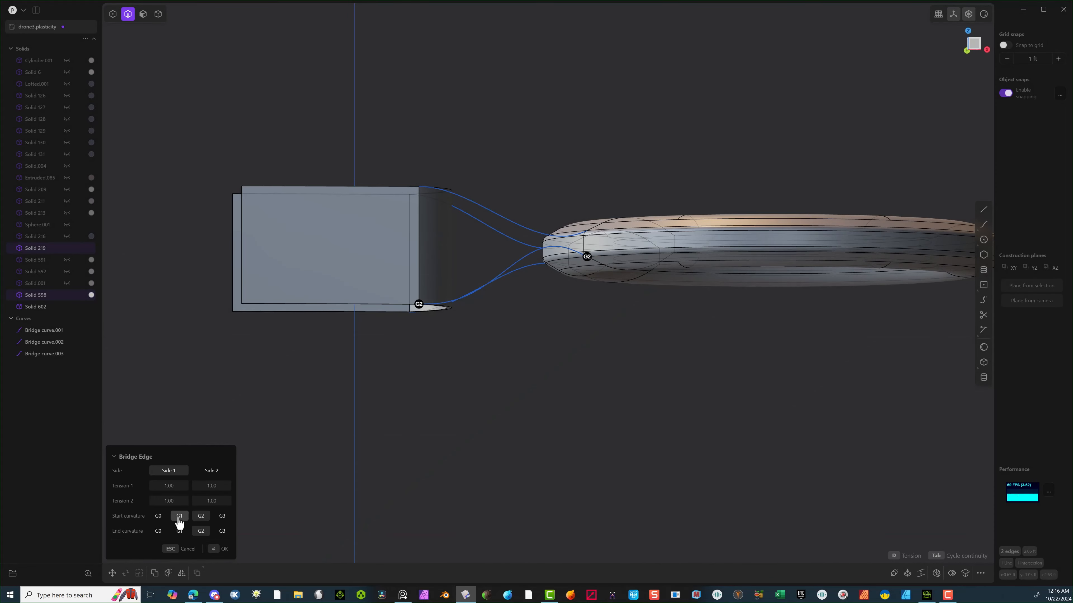
pyautogui.click(179, 516)
pyautogui.click(223, 549)
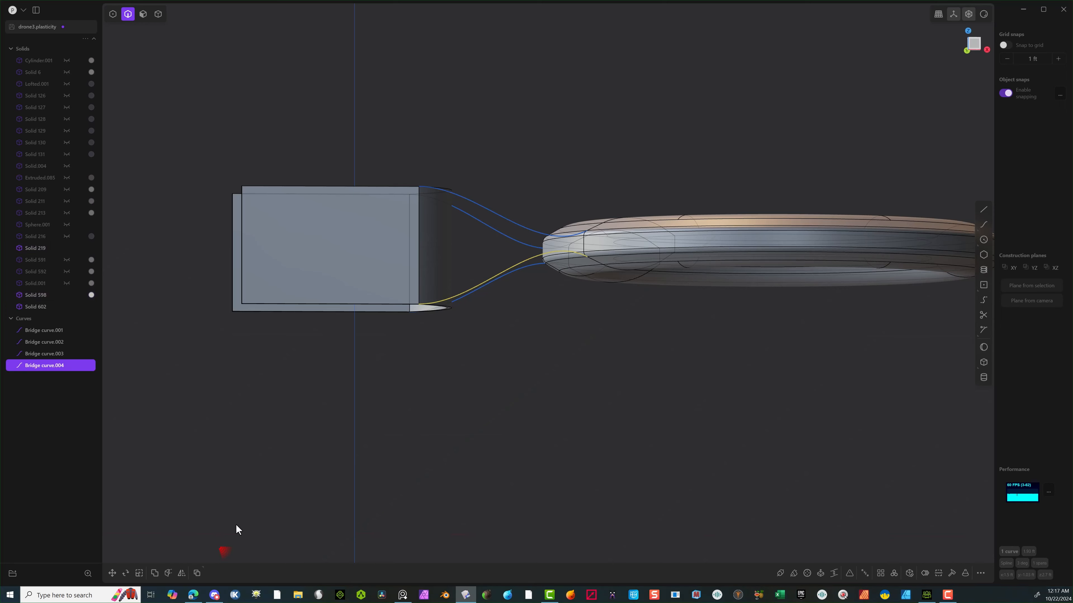
# Extrude the two upper bridge curves upward about 0.90 ft into curved sheets.
pyautogui.moveTo(236, 525); pyautogui.dragTo(319, 467, button='middle')
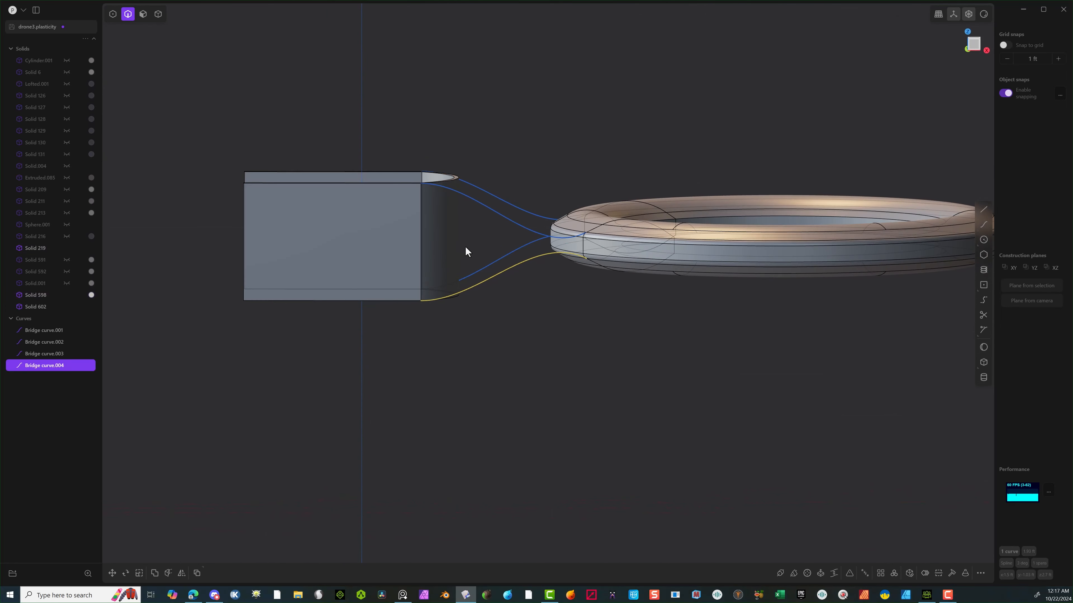
pyautogui.moveTo(506, 180); pyautogui.dragTo(483, 217)
pyautogui.press('e')
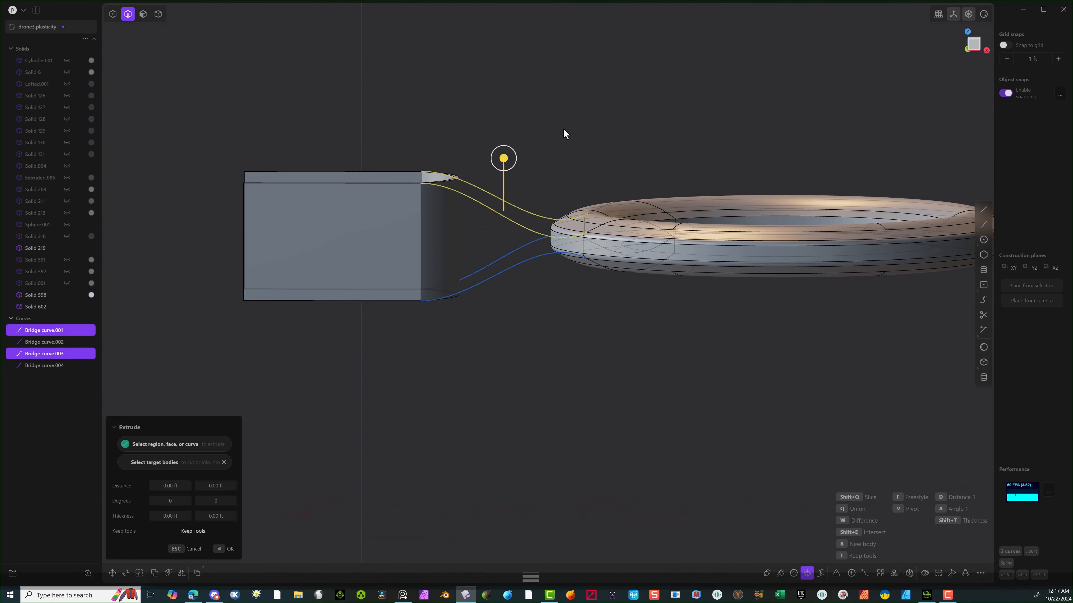
pyautogui.moveTo(504, 157); pyautogui.dragTo(516, 57)
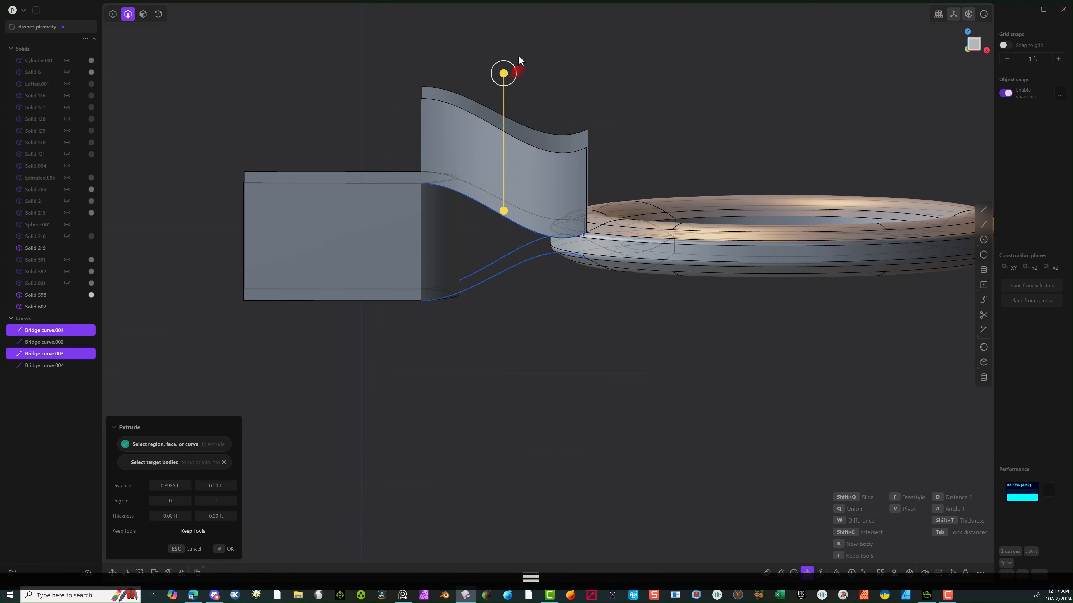
pyautogui.click(221, 550)
# Extrude the two lower bridge curves downward about 1.73 ft into curved sheets.
pyautogui.moveTo(503, 256); pyautogui.dragTo(487, 337)
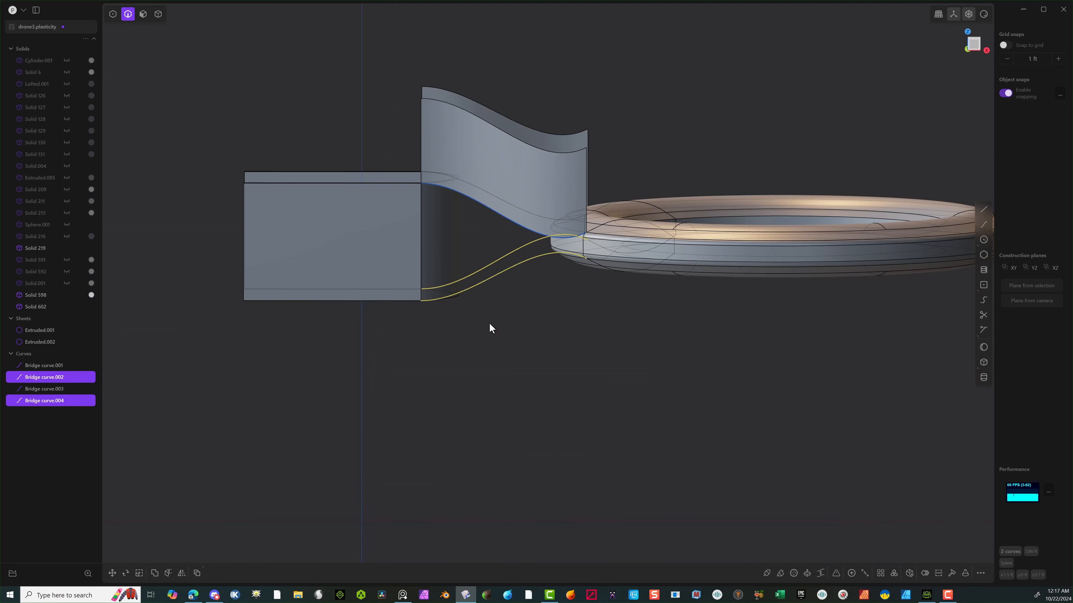
pyautogui.press('e')
pyautogui.moveTo(504, 230); pyautogui.dragTo(503, 387)
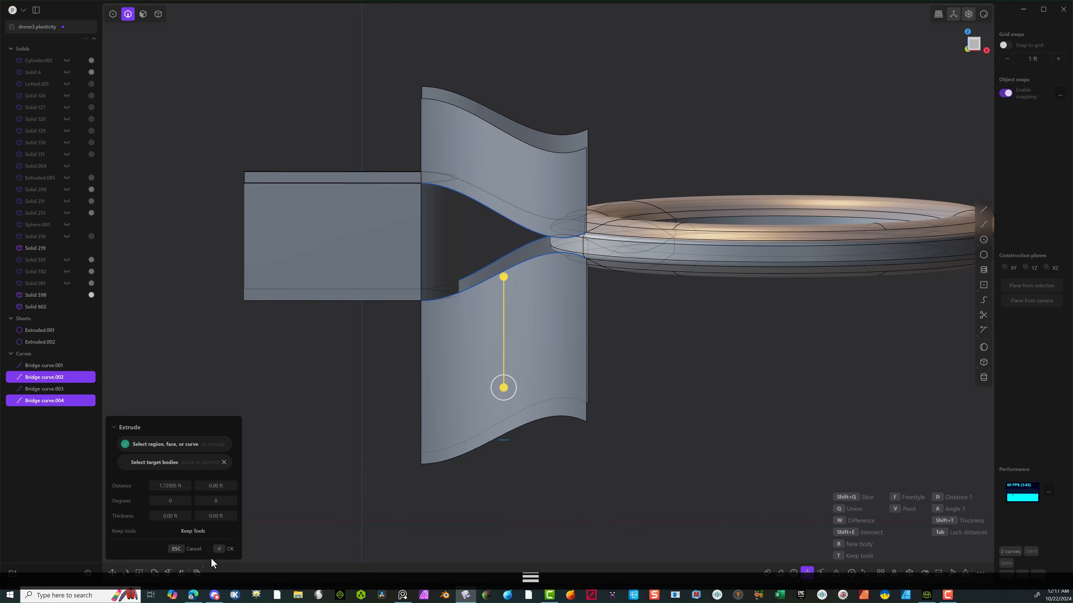
pyautogui.click(219, 549)
pyautogui.moveTo(253, 497); pyautogui.dragTo(281, 447, button='middle')
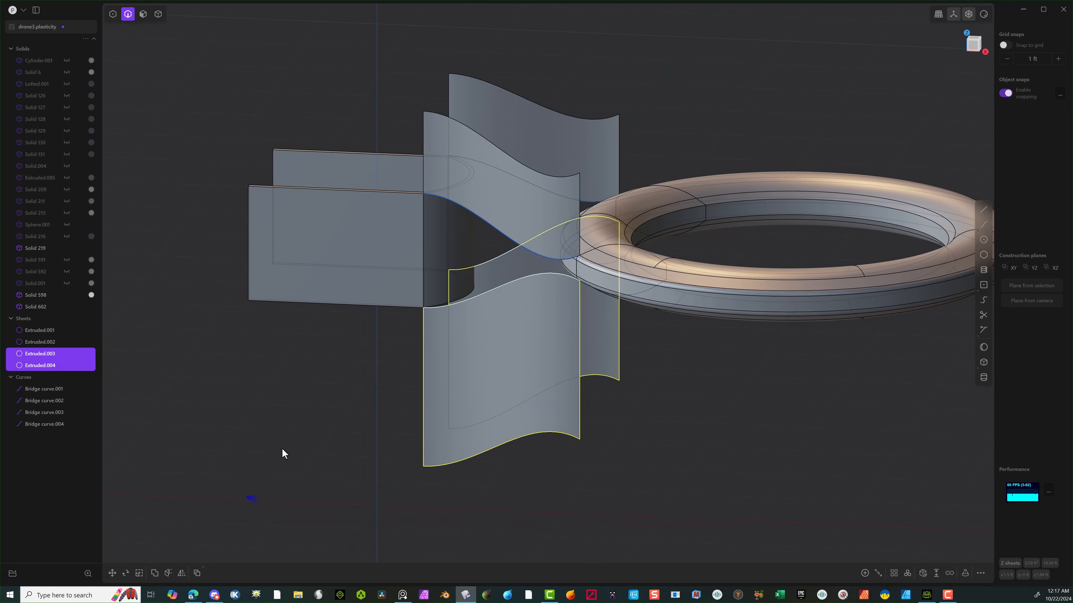
# Delete the four bridge curves between the bracket and the ring, leaving only the extruded guide sheets.
pyautogui.click(498, 225)
pyautogui.keyDown('shift'); pyautogui.click(580, 200); pyautogui.keyUp('shift')
pyautogui.press('Delete')
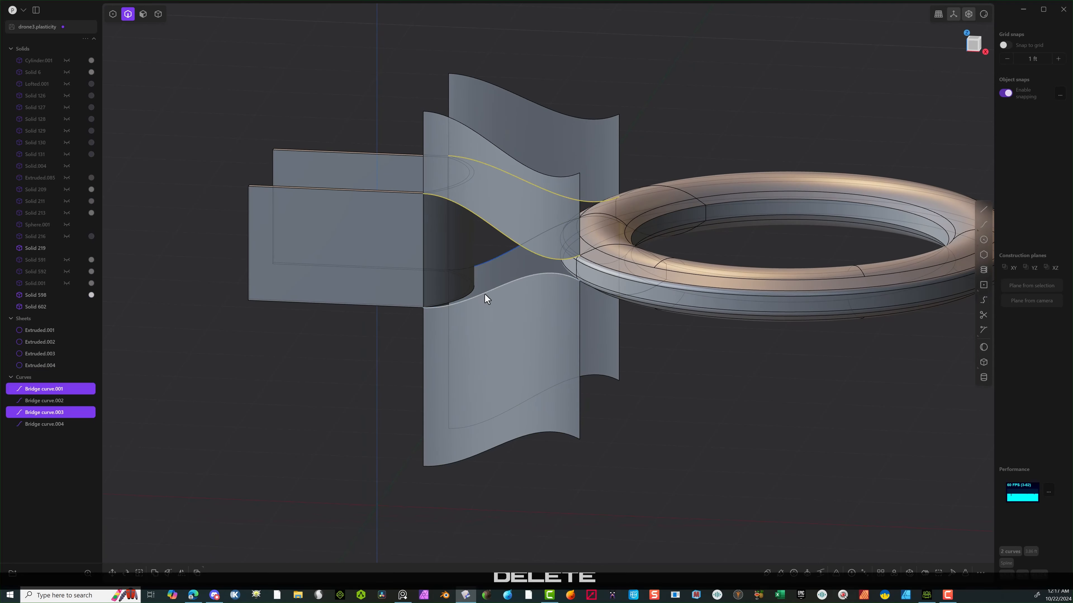
pyautogui.click(489, 292)
pyautogui.press('Delete')
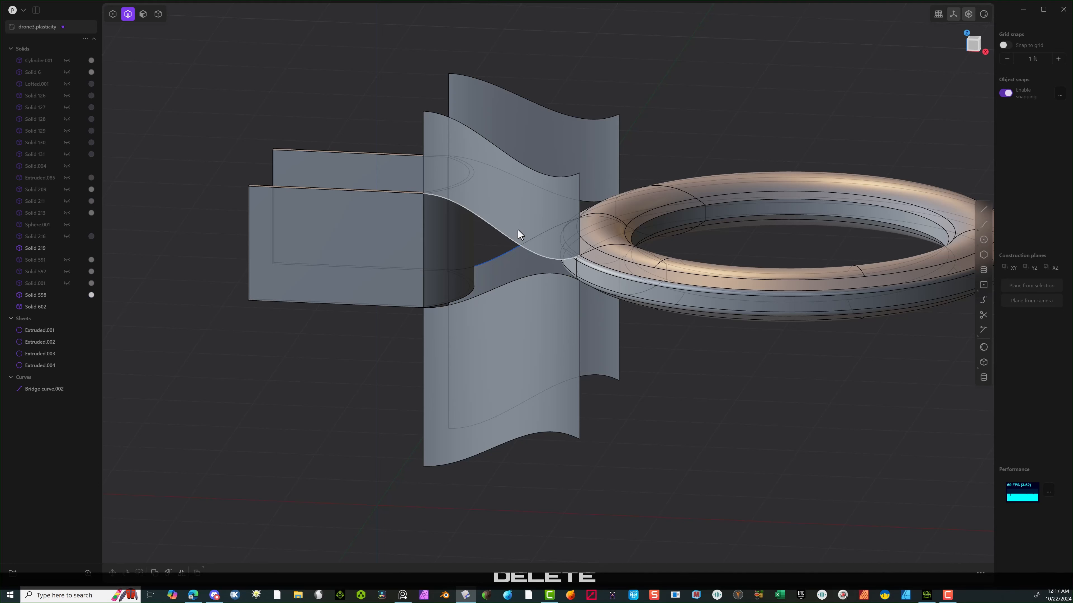
pyautogui.click(511, 251)
pyautogui.press('Delete')
# Patch the opening bounded by one bracket arm's end, its upper and lower guide sheets, and the ring's cut edges.
pyautogui.click(501, 260)
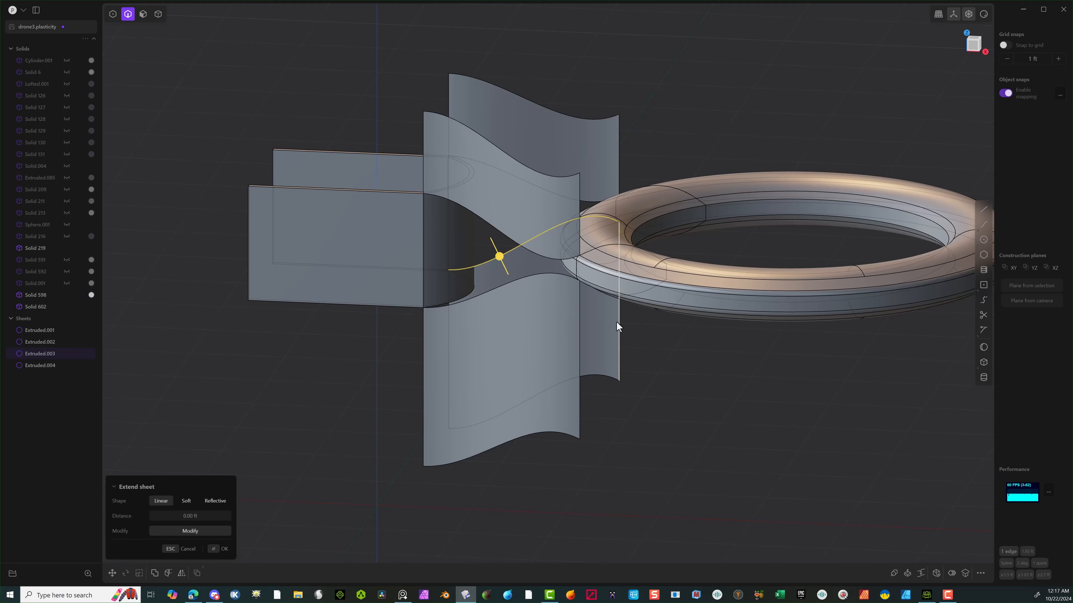
pyautogui.keyDown('shift'); pyautogui.click(448, 203); pyautogui.keyUp('shift')
pyautogui.moveTo(478, 98); pyautogui.dragTo(432, 161, button='middle')
pyautogui.scroll(6, 433, 161)
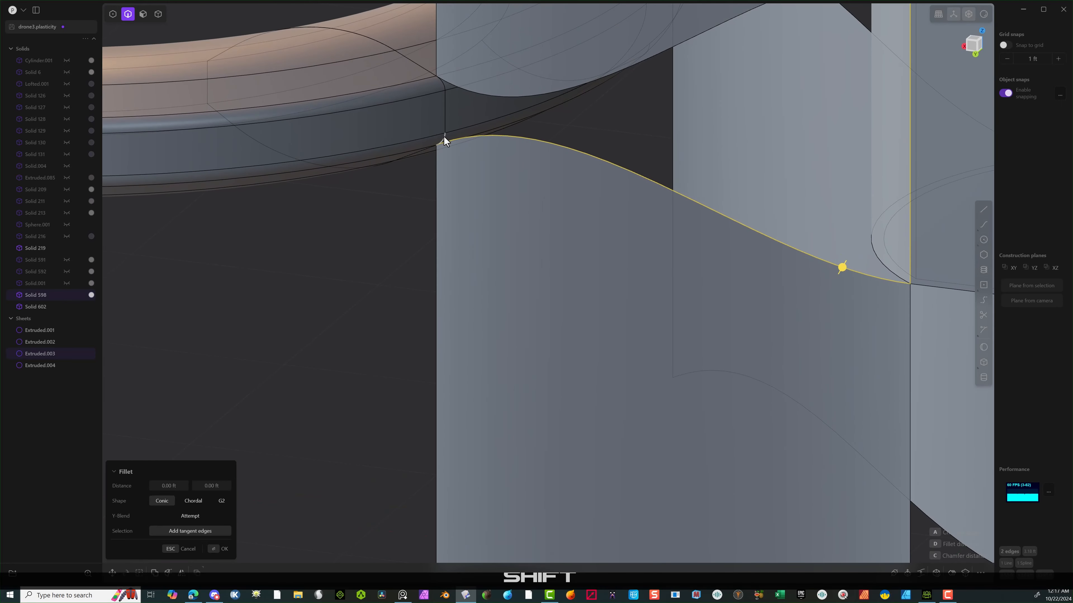
pyautogui.keyDown('shift'); pyautogui.click(444, 137); pyautogui.keyUp('shift')
pyautogui.keyDown('shift'); pyautogui.click(445, 85); pyautogui.keyUp('shift')
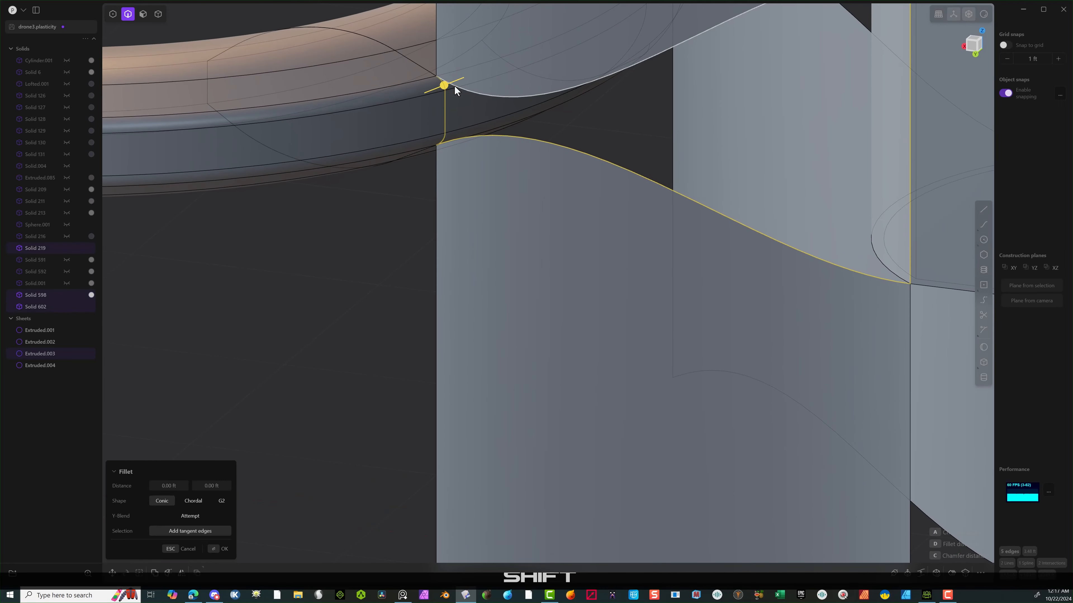
pyautogui.keyDown('shift'); pyautogui.click(454, 86); pyautogui.keyUp('shift')
pyautogui.keyDown('shift'); pyautogui.moveTo(622, 91); pyautogui.dragTo(395, 174, button='middle'); pyautogui.keyUp('shift')
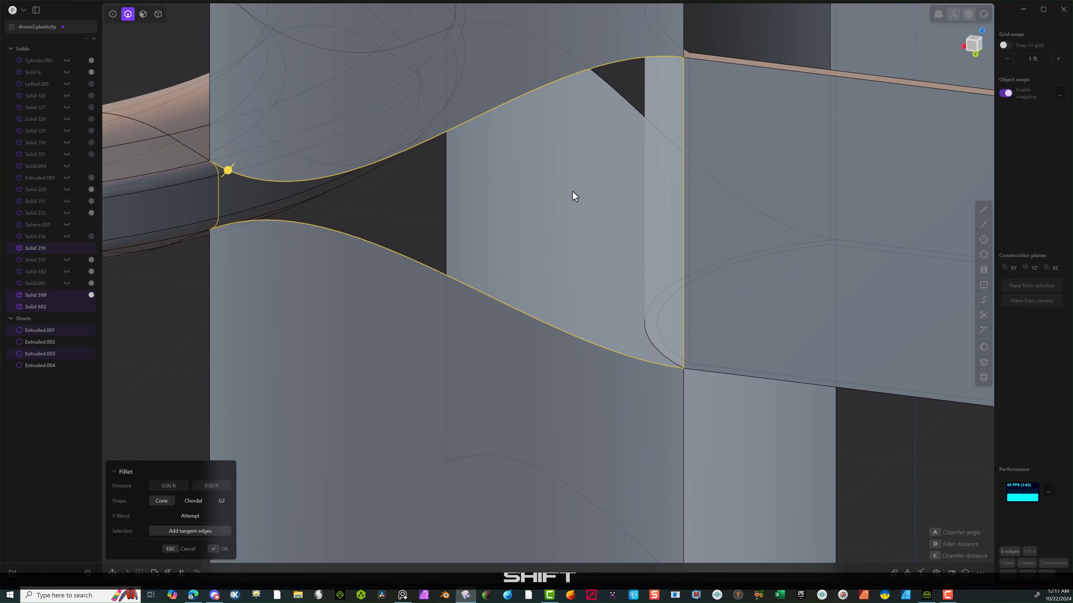
pyautogui.moveTo(573, 191); pyautogui.dragTo(587, 178, button='middle')
pyautogui.click(934, 571)
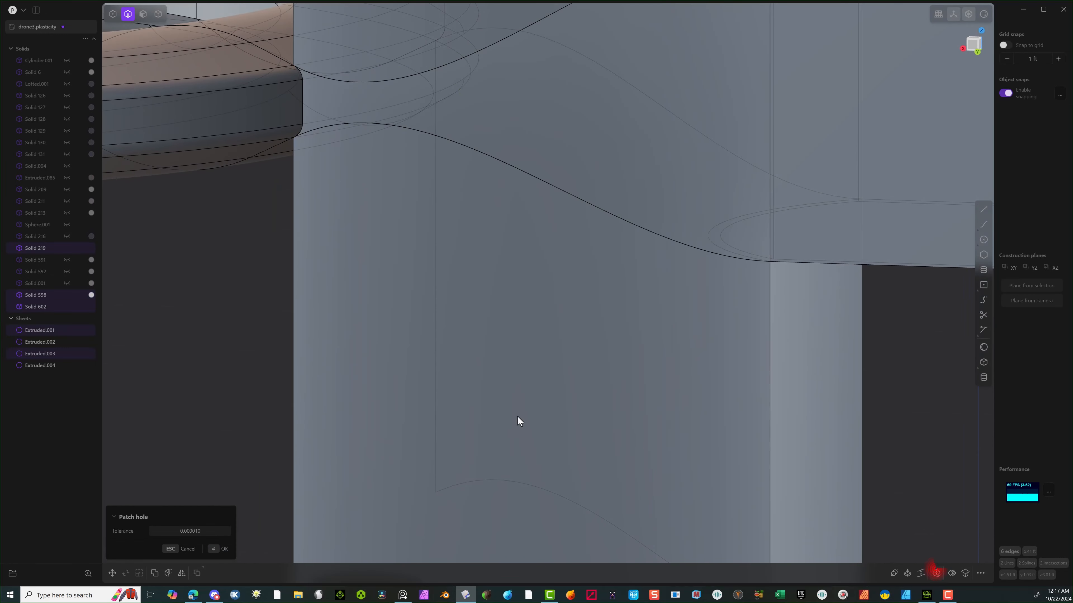
pyautogui.scroll(-8, 516, 415)
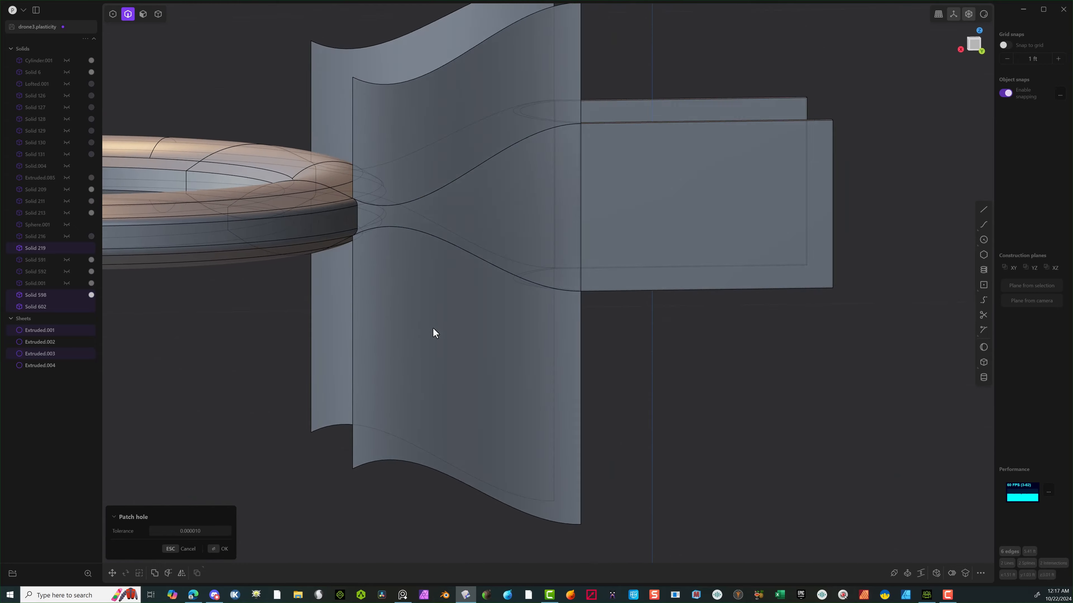
pyautogui.moveTo(435, 333); pyautogui.dragTo(395, 351, button='middle')
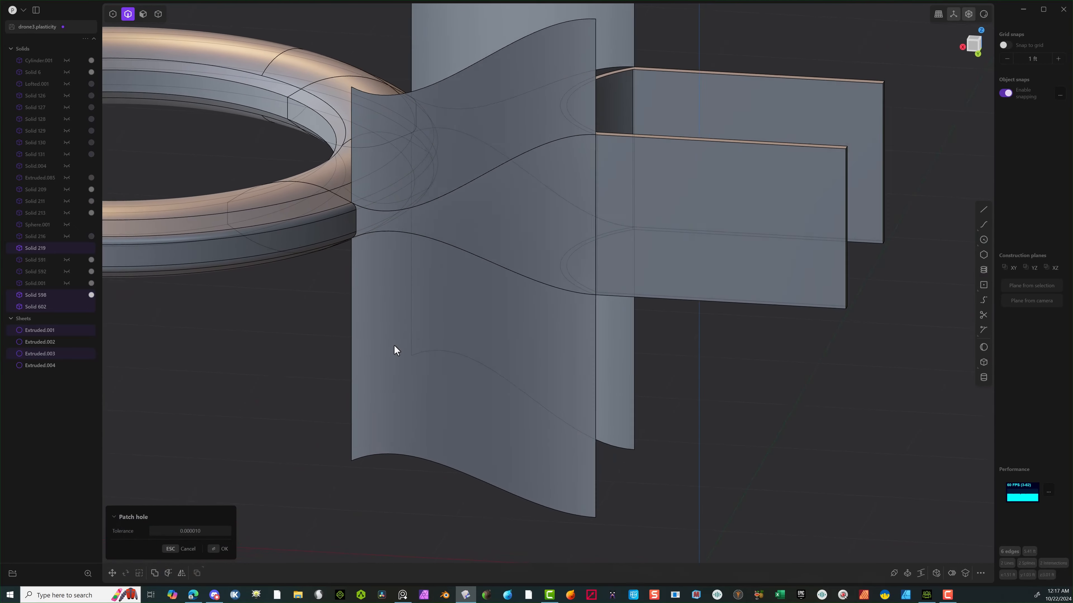
pyautogui.click(222, 547)
# Try to patch the matching opening between the opposite bracket arm, its two guide sheets and the ring's cut edges.
pyautogui.moveTo(325, 391); pyautogui.dragTo(671, 367, button='middle')
pyautogui.click(328, 244)
pyautogui.keyDown('shift'); pyautogui.click(312, 224); pyautogui.keyUp('shift')
pyautogui.keyDown('shift'); pyautogui.click(368, 109); pyautogui.keyUp('shift')
pyautogui.scroll(2, 556, 147)
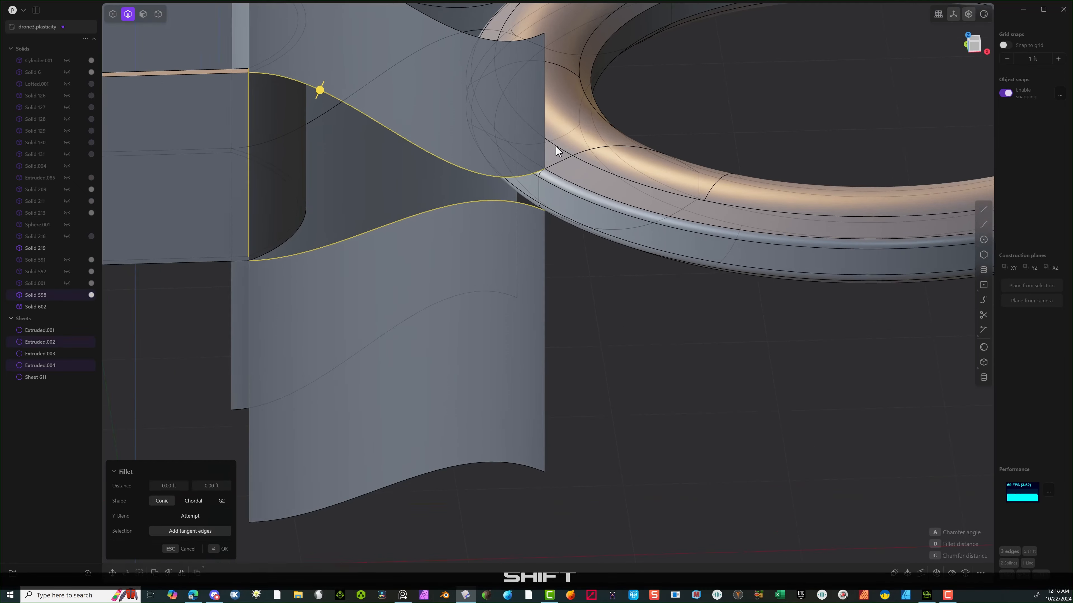
pyautogui.scroll(2, 556, 146)
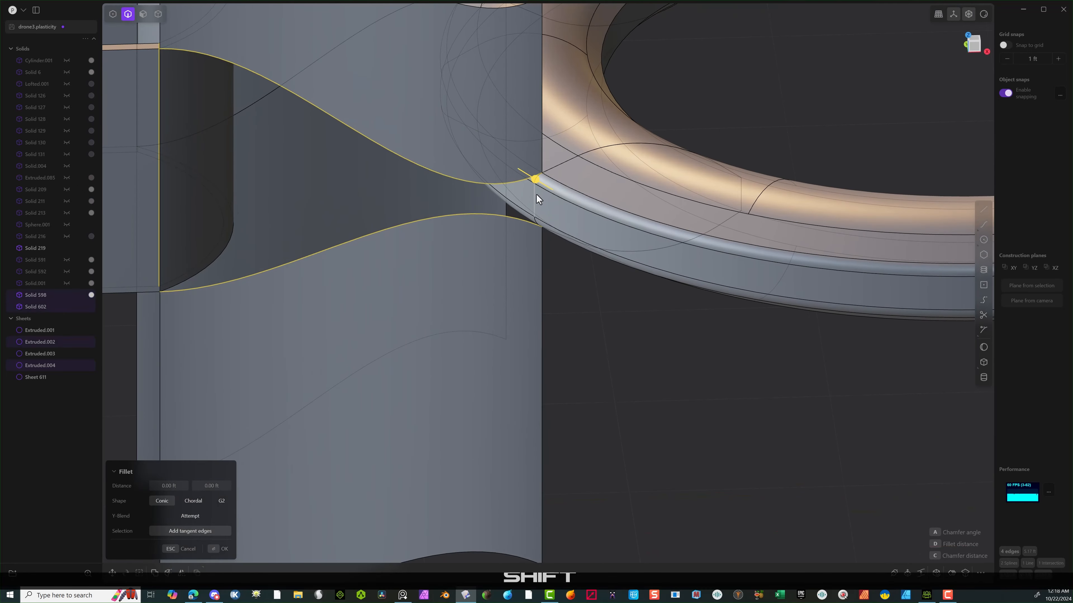
pyautogui.scroll(-5, 536, 212)
pyautogui.moveTo(546, 300); pyautogui.dragTo(652, 256, button='middle')
pyautogui.scroll(4, 475, 314)
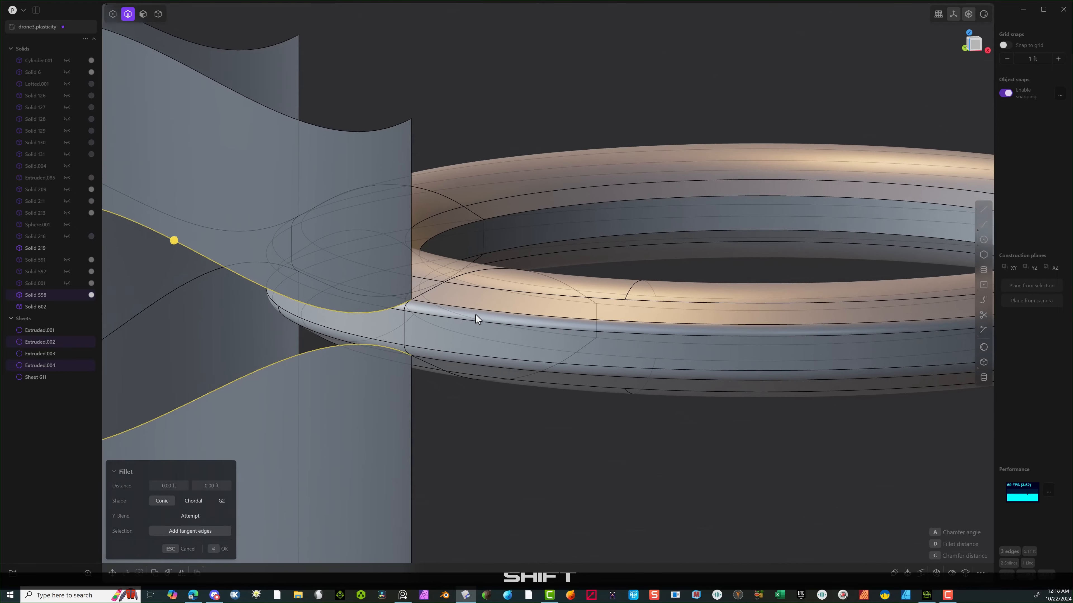
pyautogui.keyDown('shift'); pyautogui.click(387, 297); pyautogui.keyUp('shift')
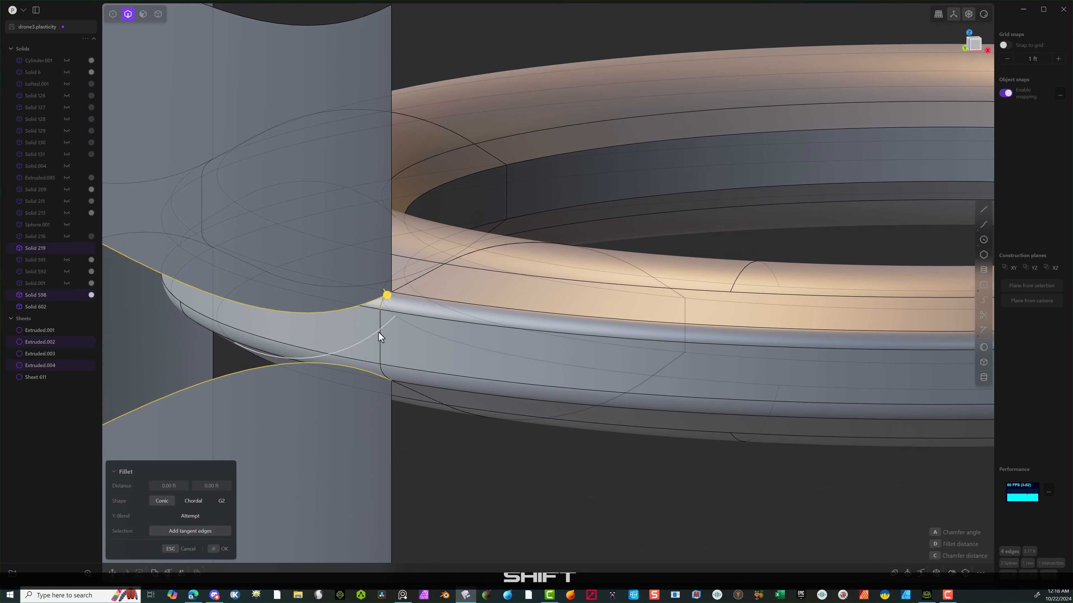
pyautogui.scroll(5, 387, 298)
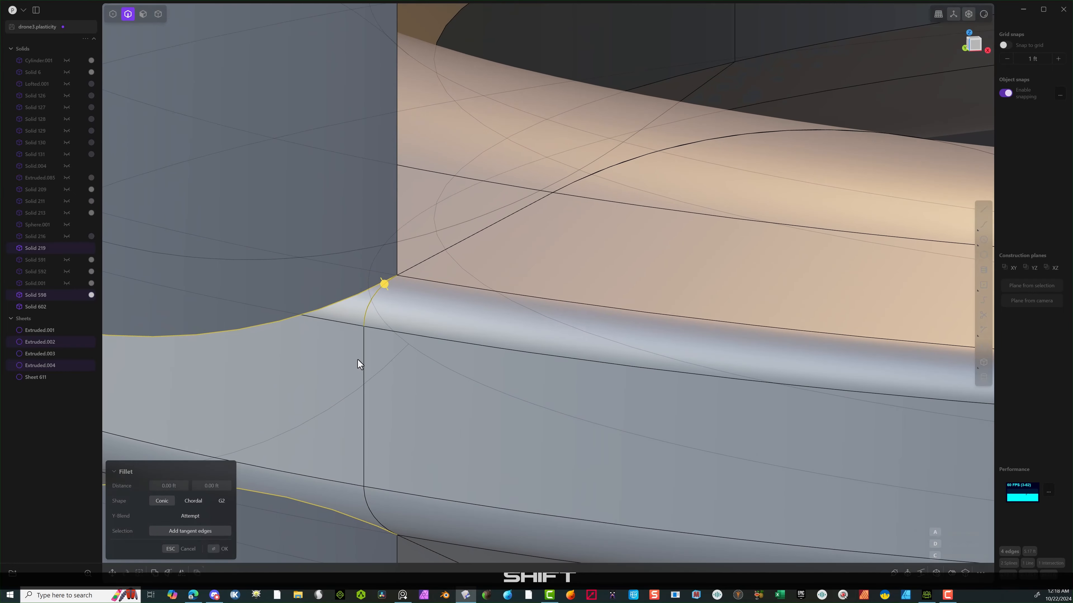
pyautogui.keyDown('shift'); pyautogui.click(364, 365); pyautogui.keyUp('shift')
pyautogui.keyDown('shift'); pyautogui.click(365, 506); pyautogui.keyUp('shift')
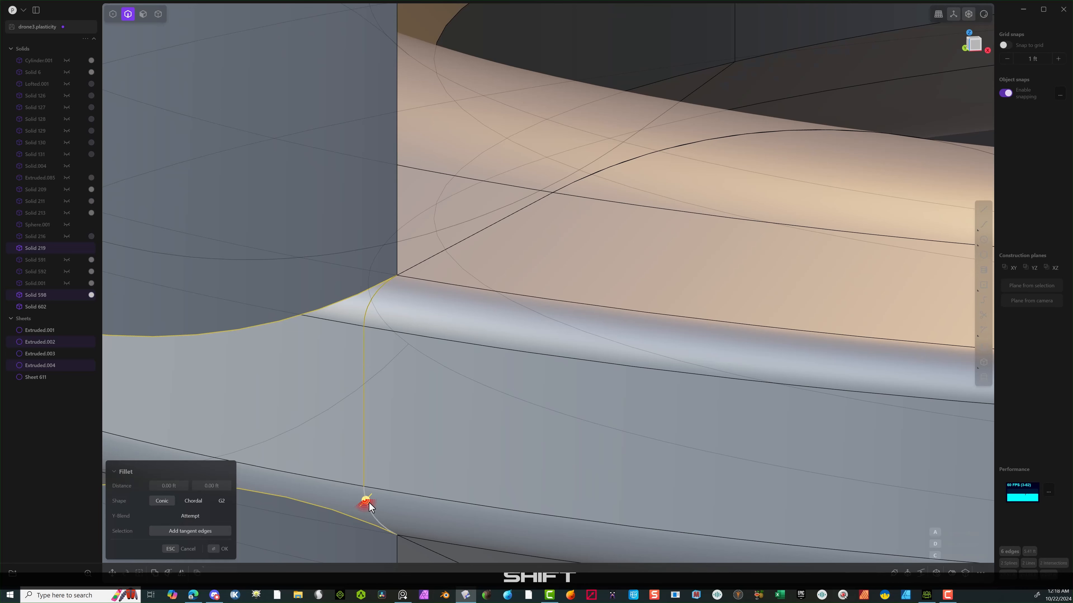
pyautogui.click(933, 569)
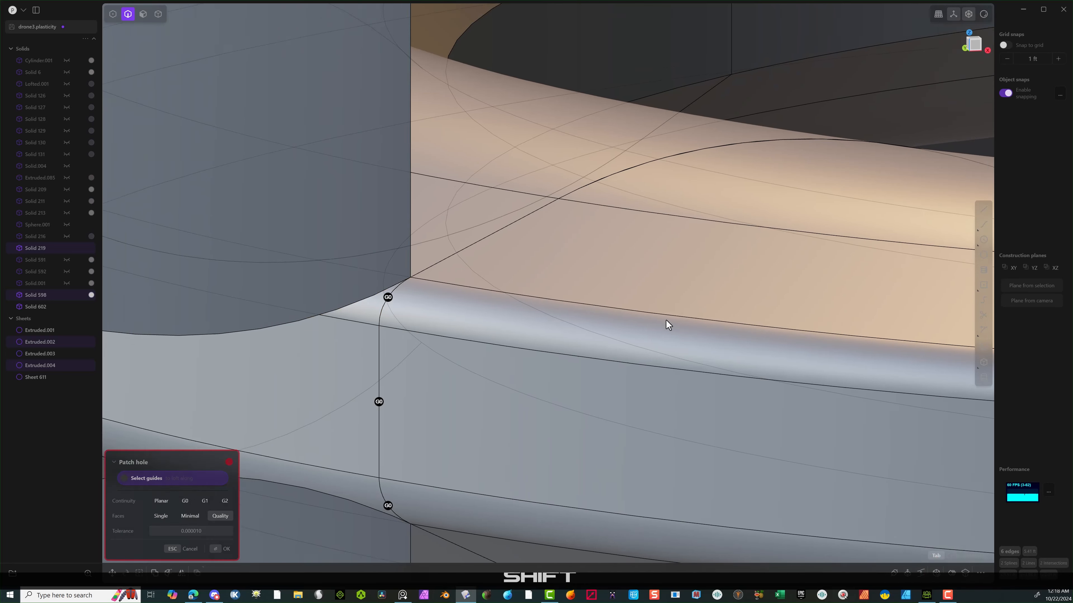
pyautogui.moveTo(666, 321); pyautogui.dragTo(507, 317, button='middle')
pyautogui.scroll(-7, 488, 334)
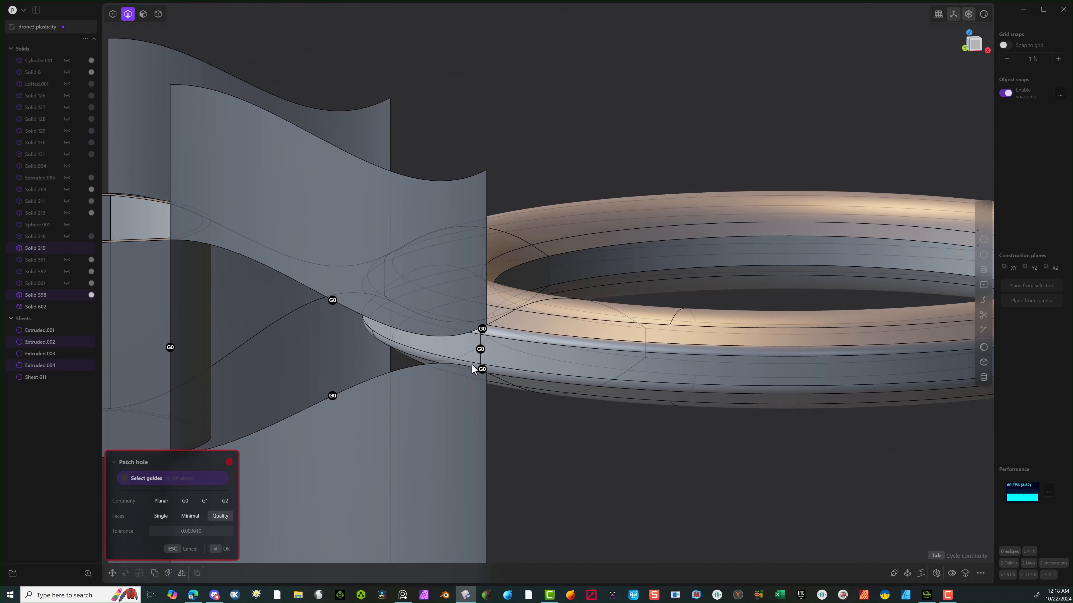
# In top view, draw a straight line along the X axis through the bracket and ring, extending beyond both.
pyautogui.click(975, 39)
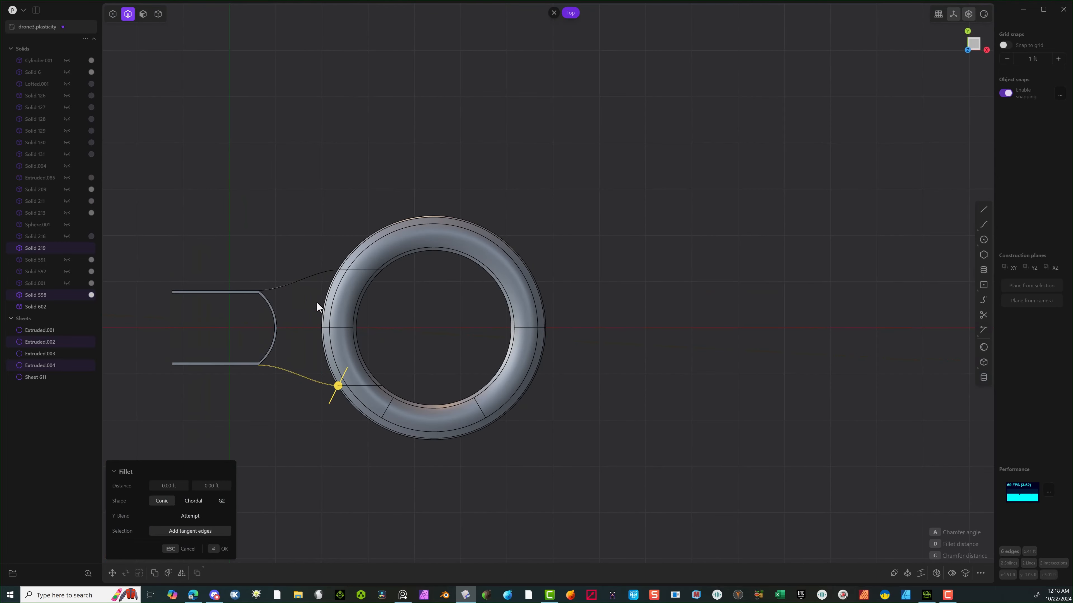
pyautogui.click(984, 210)
pyautogui.click(144, 328)
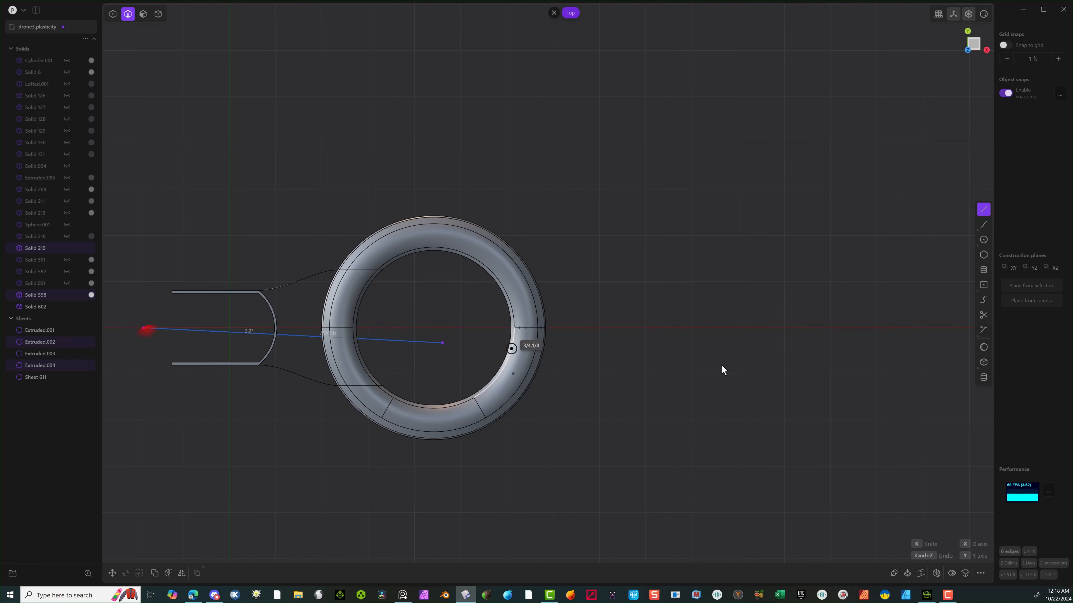
pyautogui.click(749, 331)
pyautogui.moveTo(528, 178); pyautogui.dragTo(455, 260)
pyautogui.press('f')
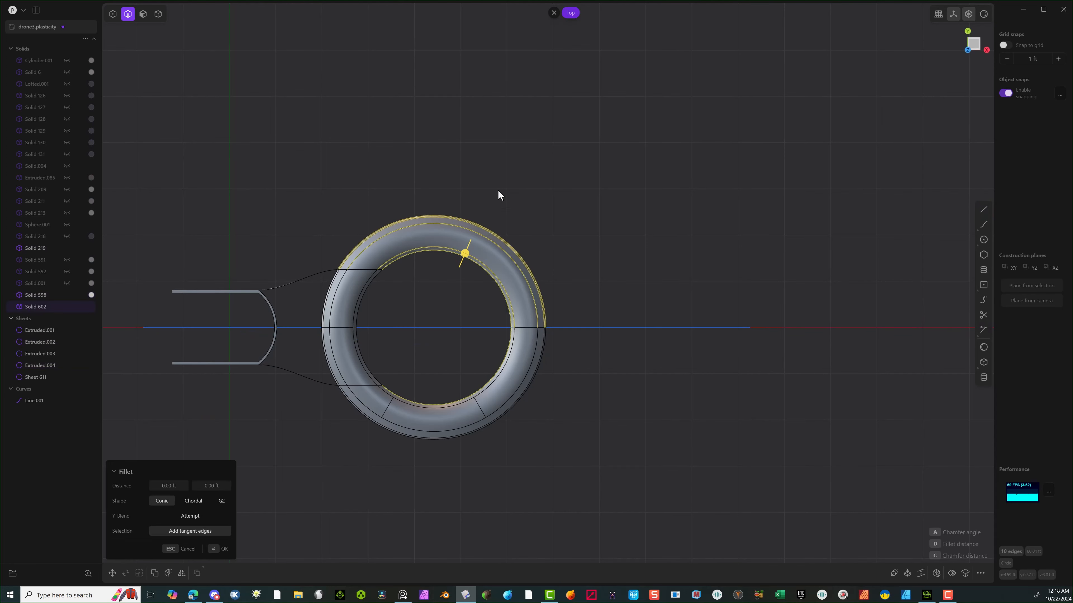
# Cut the U-shaped bracket with the centreline and delete its unpatched half together with that side's two guide sheets.
pyautogui.click(159, 14)
pyautogui.click(175, 308)
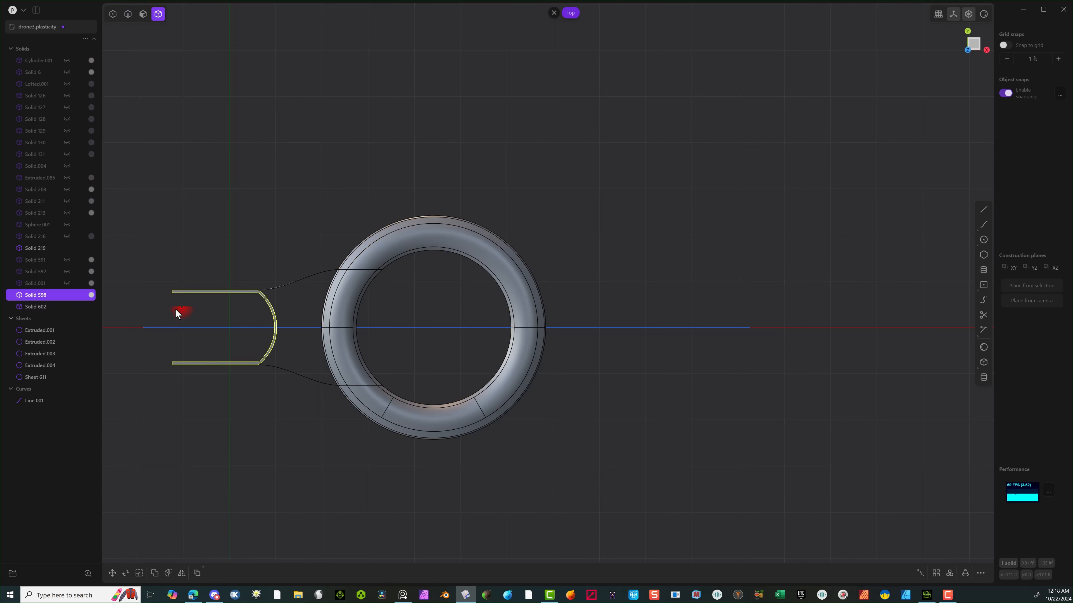
pyautogui.click(168, 573)
pyautogui.click(170, 333)
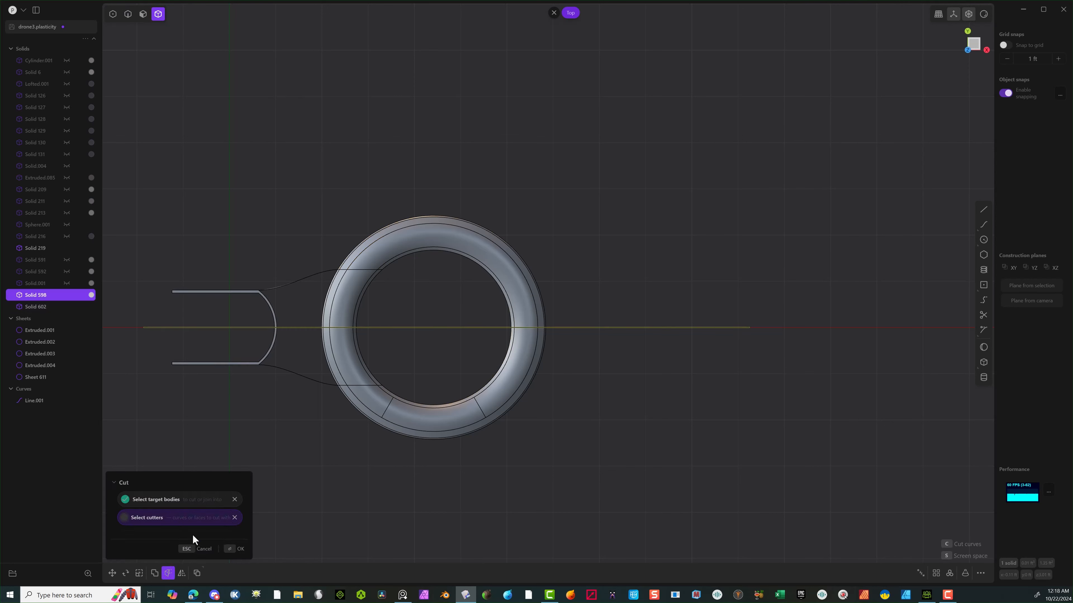
pyautogui.click(229, 550)
pyautogui.moveTo(274, 358); pyautogui.dragTo(205, 392)
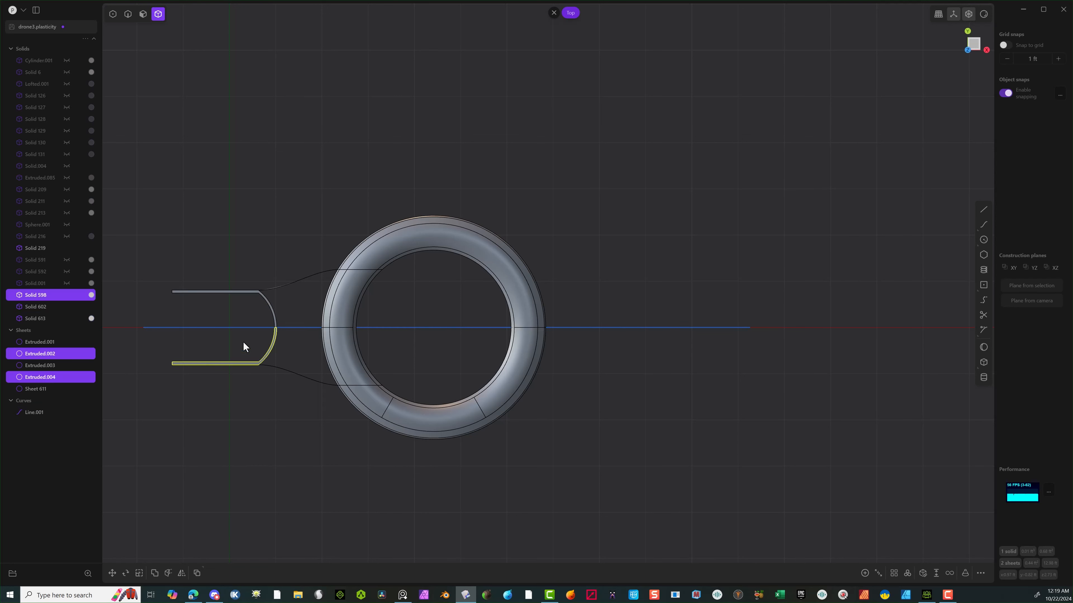
pyautogui.press('Delete')
# Cut the ring's large segment with the centreline and delete the half on the unpatched side.
pyautogui.click(458, 287)
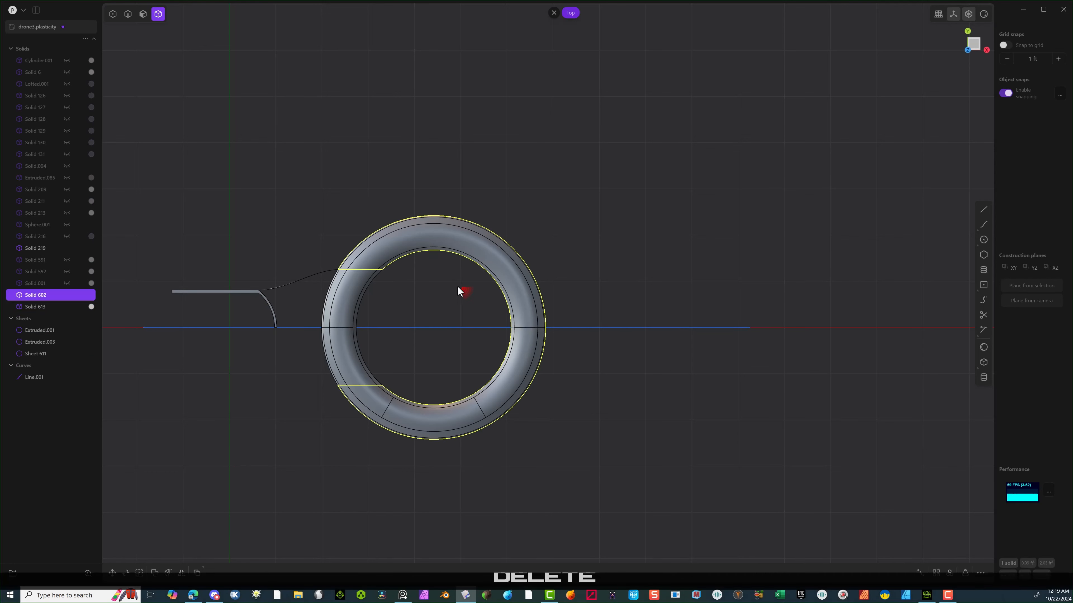
pyautogui.click(168, 573)
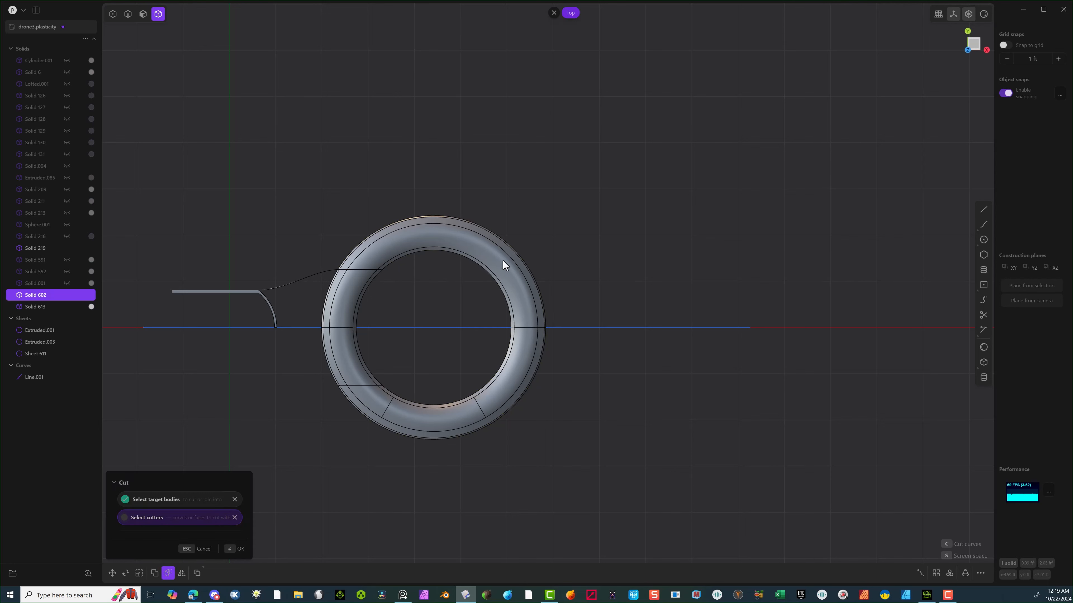
pyautogui.click(570, 332)
pyautogui.click(230, 549)
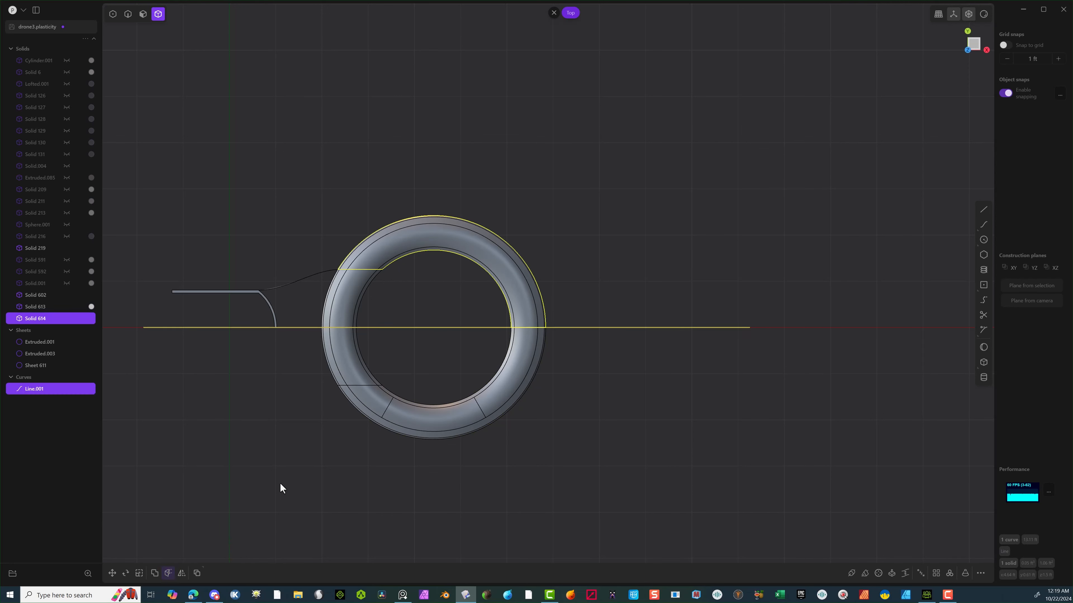
pyautogui.click(280, 483)
pyautogui.click(424, 428)
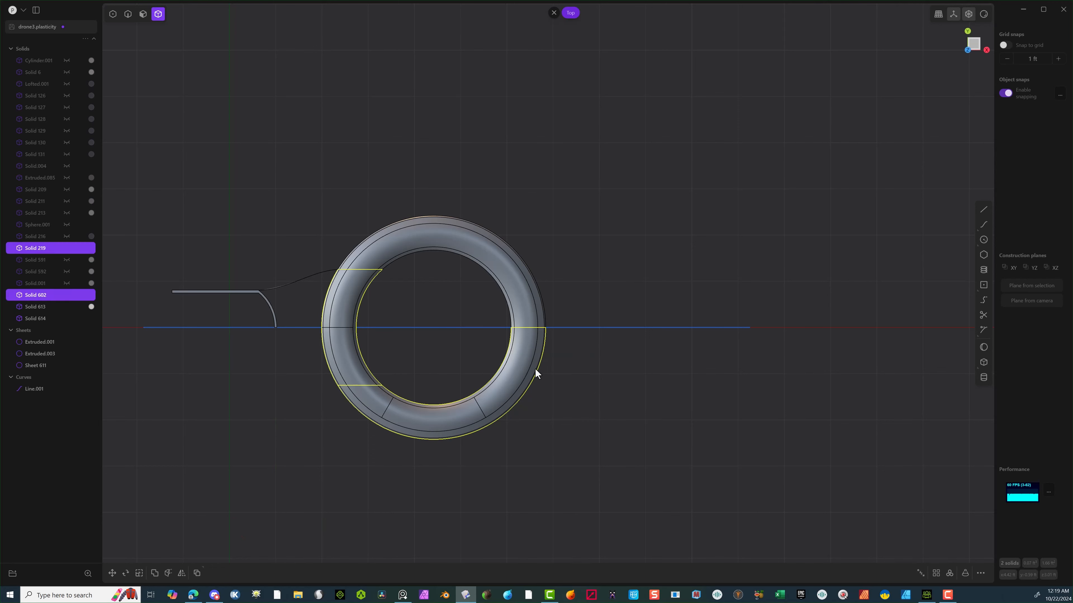
pyautogui.click(446, 409)
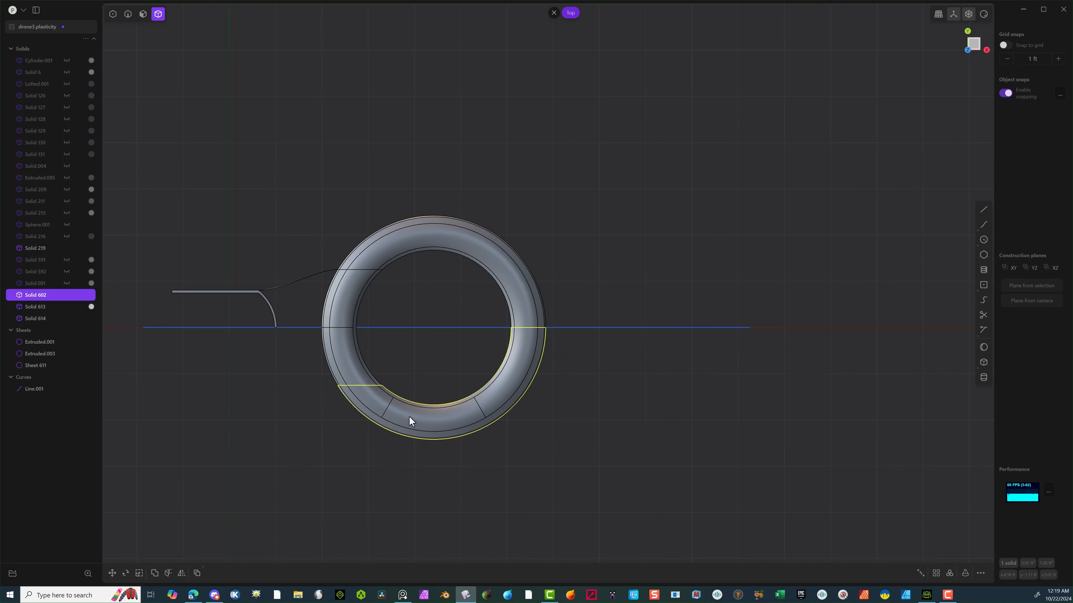
pyautogui.press('Delete')
# Cut the small ring segment facing the bracket with the centreline and delete the half on the unpatched side.
pyautogui.click(355, 361)
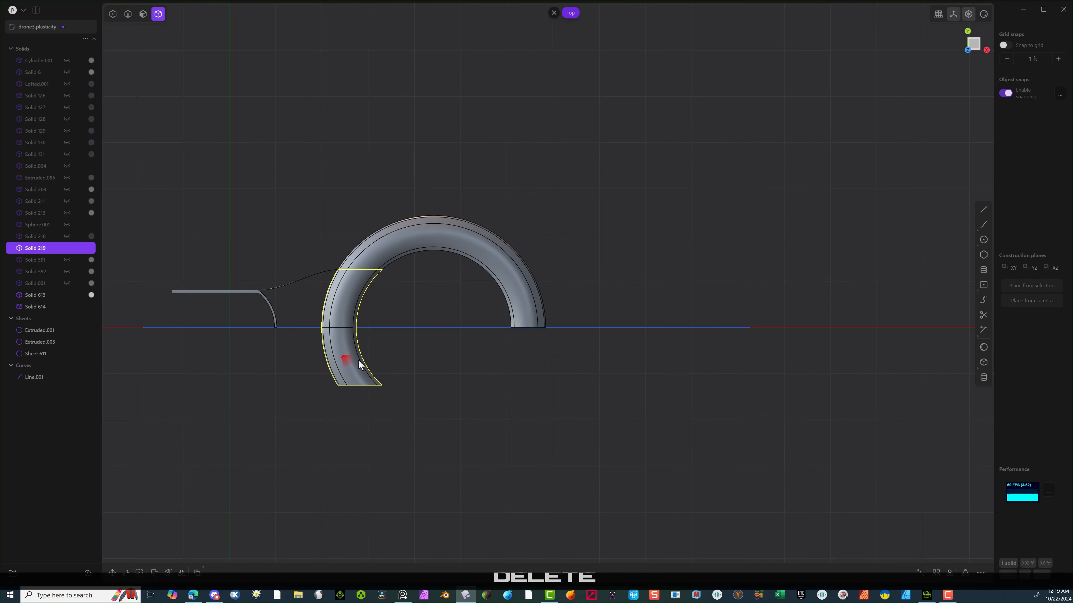
pyautogui.click(167, 573)
pyautogui.click(416, 327)
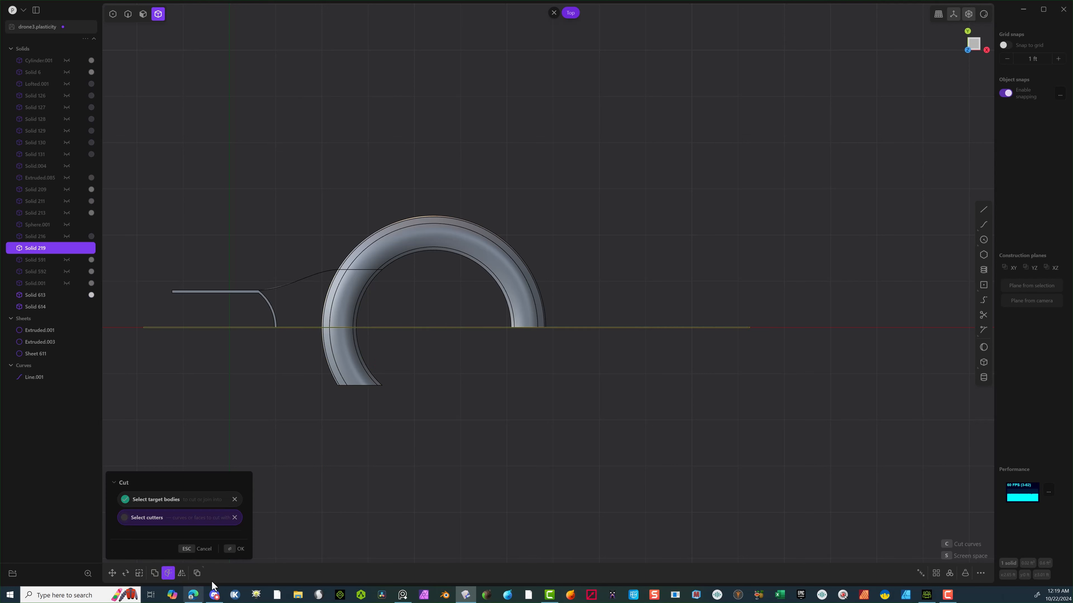
pyautogui.click(233, 554)
pyautogui.moveTo(411, 341); pyautogui.dragTo(280, 444)
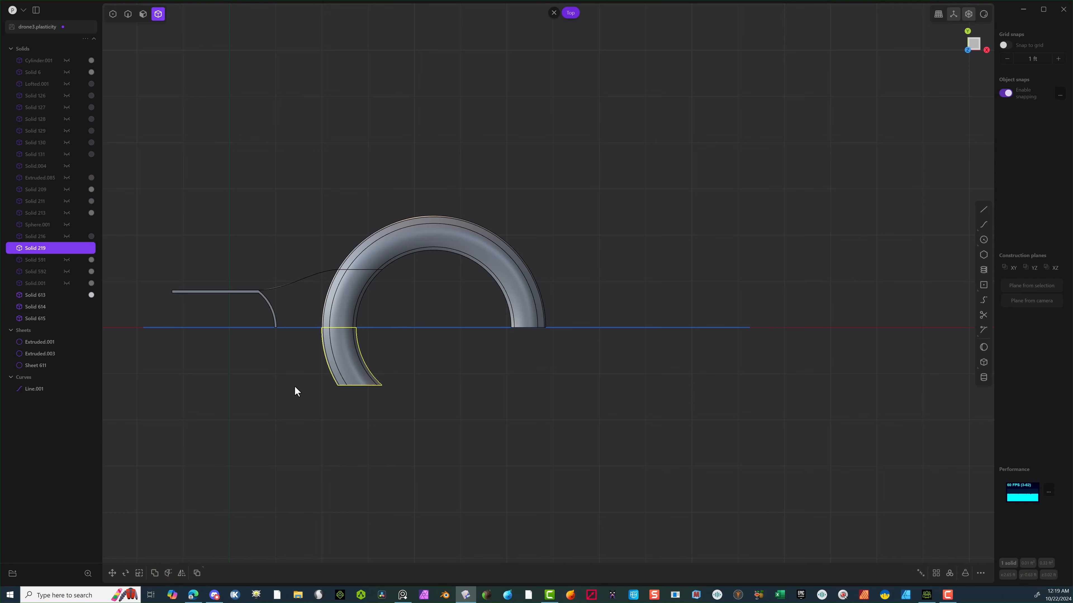
pyautogui.press('Delete')
# Delete the two remaining guide sheets above and below the patched surface.
pyautogui.moveTo(297, 397); pyautogui.dragTo(350, 263, button='middle')
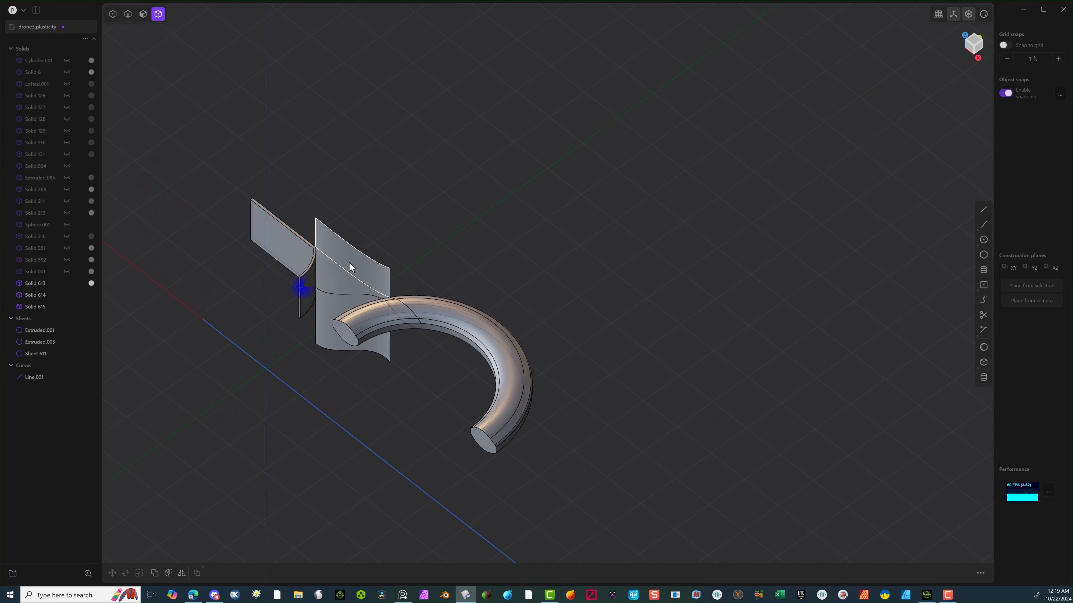
pyautogui.click(143, 15)
pyautogui.click(343, 257)
pyautogui.keyDown('shift'); pyautogui.click(325, 320); pyautogui.keyUp('shift')
pyautogui.press('Delete')
# Bridge the bracket's upper end edge to the ring's upper edge at the cut face, with G1 start and end curvature.
pyautogui.click(128, 15)
pyautogui.moveTo(334, 310); pyautogui.dragTo(384, 310, button='middle')
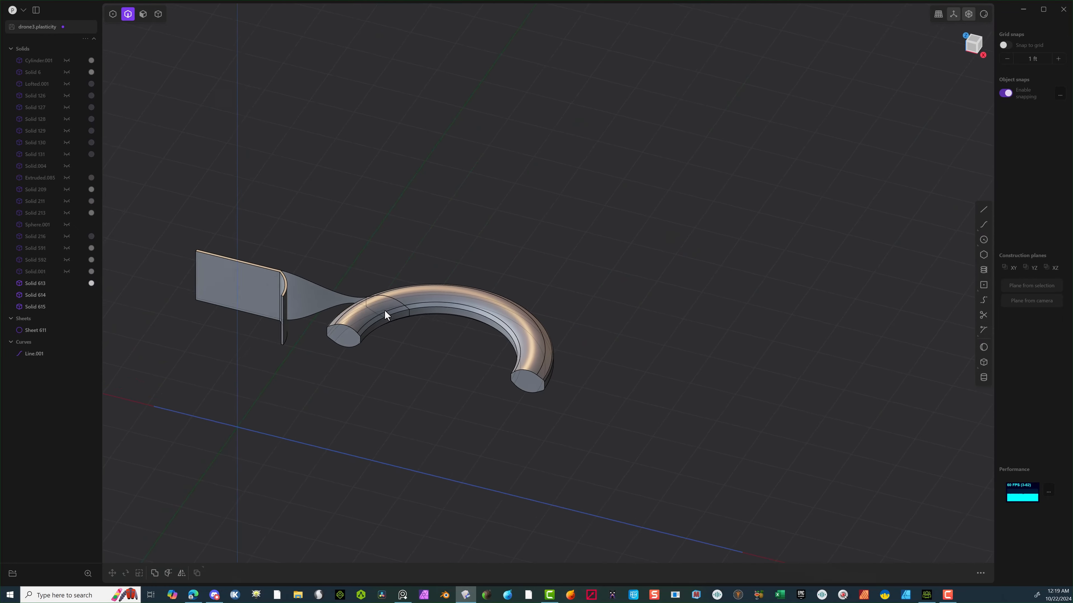
pyautogui.scroll(2, 334, 301)
pyautogui.moveTo(296, 299); pyautogui.dragTo(637, 330, button='middle')
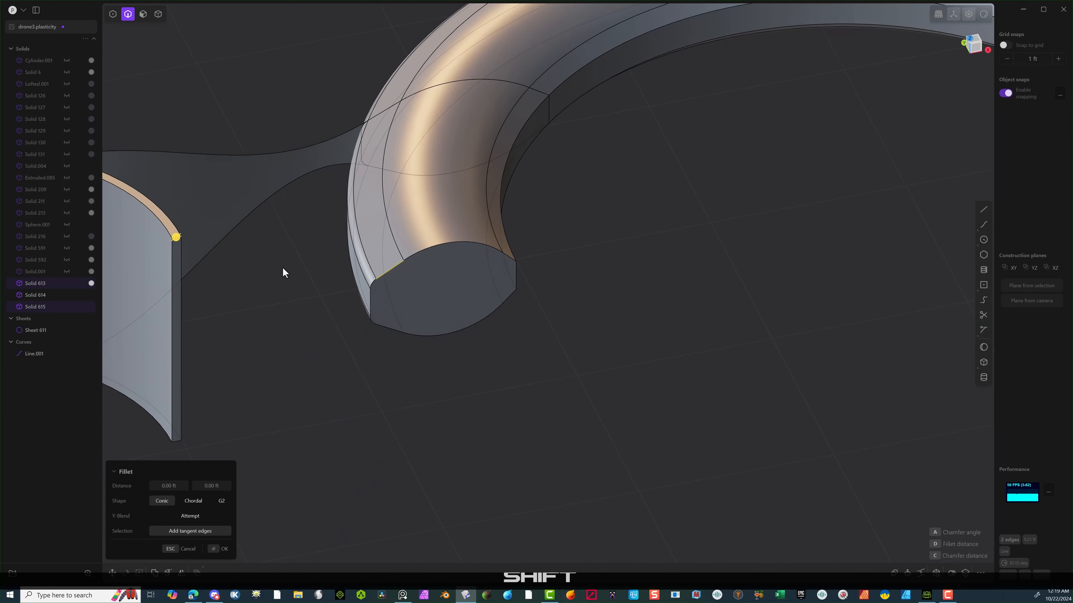
pyautogui.keyDown('shift'); pyautogui.moveTo(282, 266); pyautogui.dragTo(302, 266, button='middle'); pyautogui.keyUp('shift')
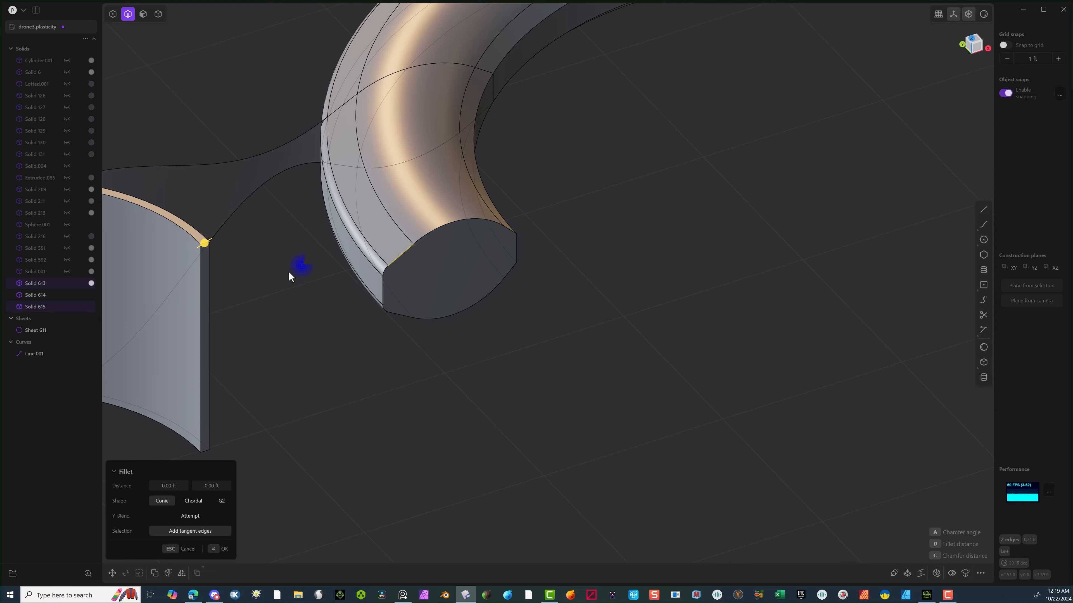
pyautogui.rightClick(270, 277)
pyautogui.click(356, 312)
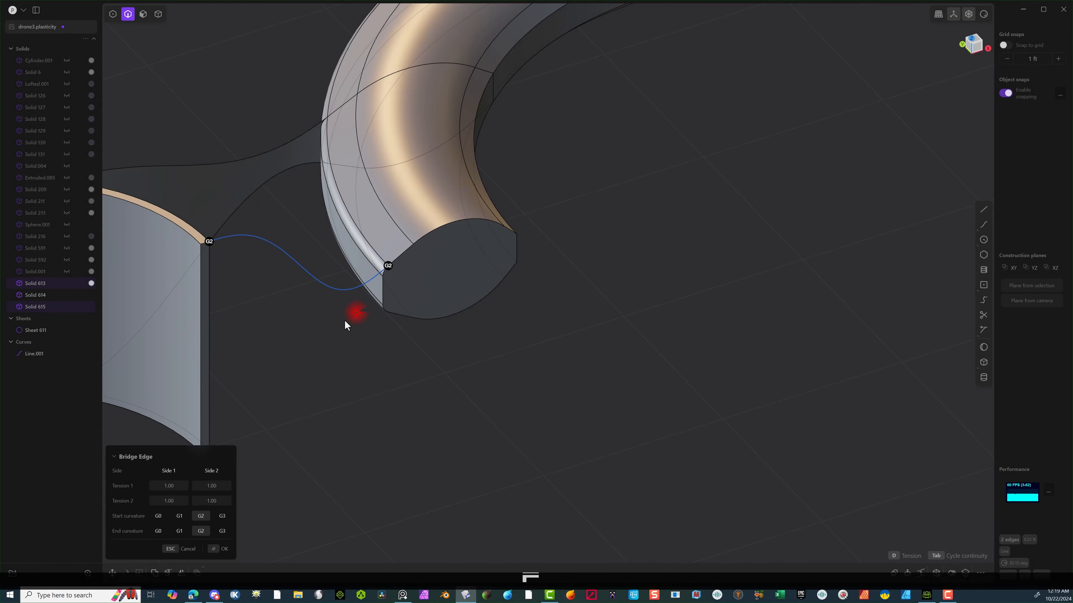
pyautogui.click(179, 515)
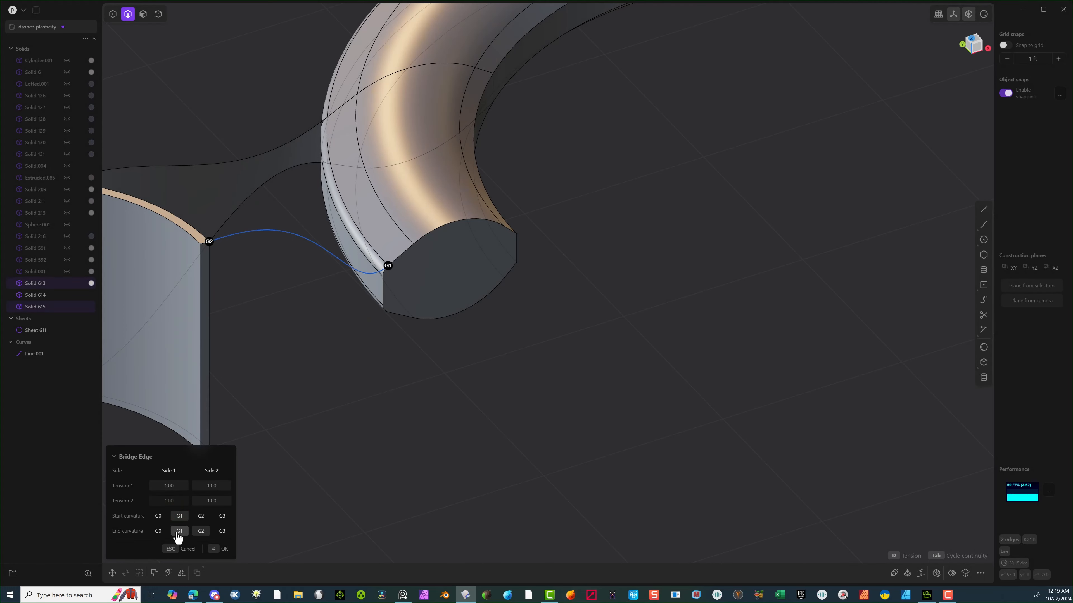
pyautogui.click(179, 531)
pyautogui.moveTo(291, 399); pyautogui.dragTo(228, 356, button='middle')
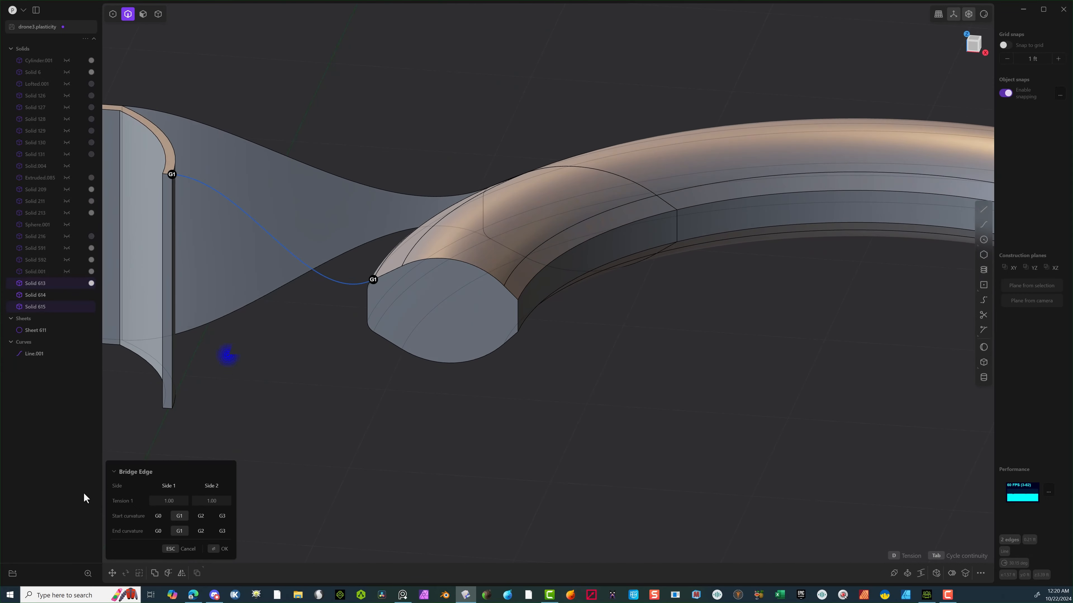
pyautogui.click(221, 548)
# Extrude the upper bridge curve vertically upward in the front view as a guide sheet and delete the curve.
pyautogui.press('KP_1')
pyautogui.press('e')
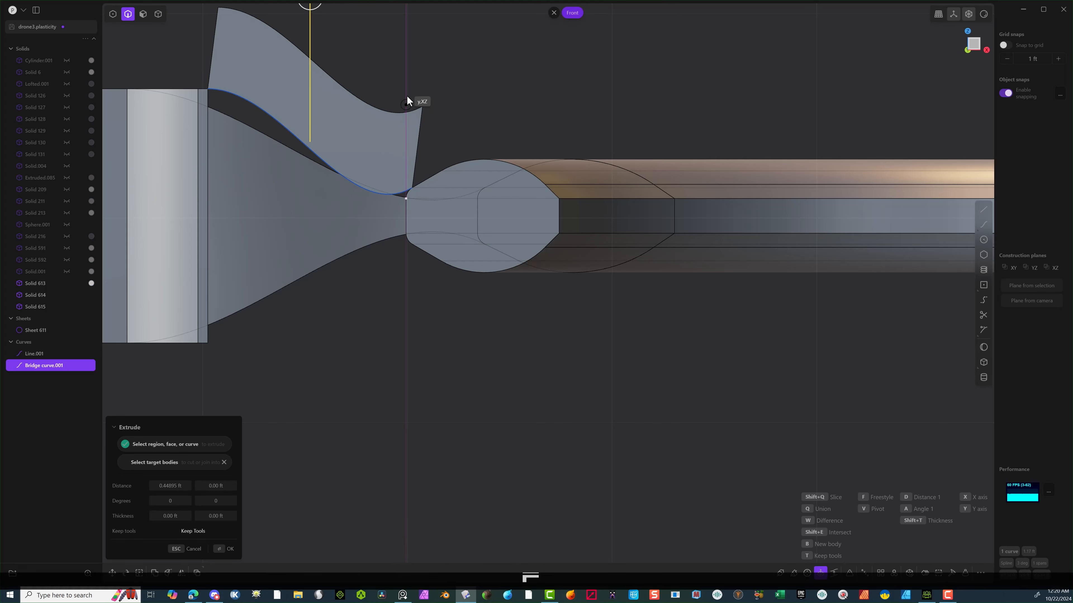
pyautogui.click(407, 78)
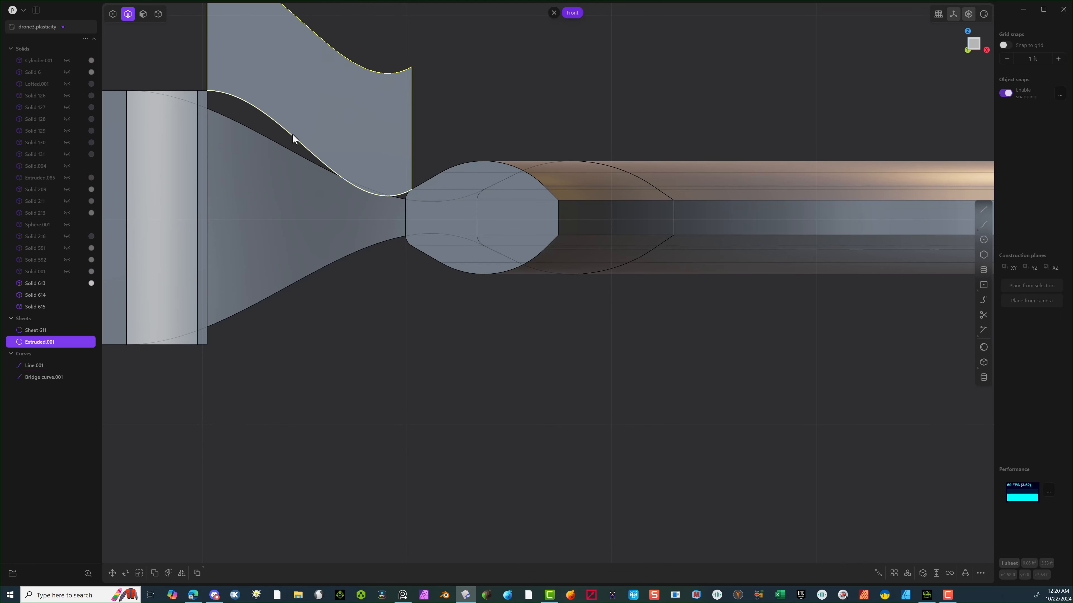
pyautogui.click(292, 134)
# Patch the upper opening bounded by the bracket, side surface, ring and guide sheet edges.
pyautogui.moveTo(435, 164); pyautogui.dragTo(407, 199, button='middle')
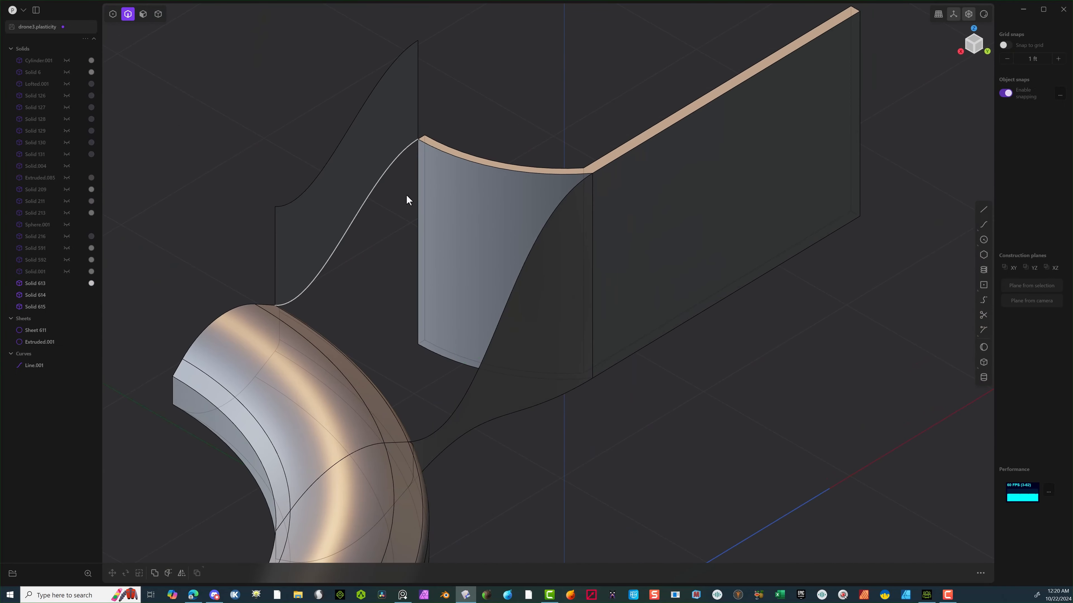
pyautogui.click(453, 155)
pyautogui.keyDown('shift'); pyautogui.click(566, 198); pyautogui.keyUp('shift')
pyautogui.moveTo(404, 397)
pyautogui.mouseDown(button='middle')
pyautogui.moveTo(371, 399)
pyautogui.moveTo(397, 400)
pyautogui.mouseUp(button='middle')
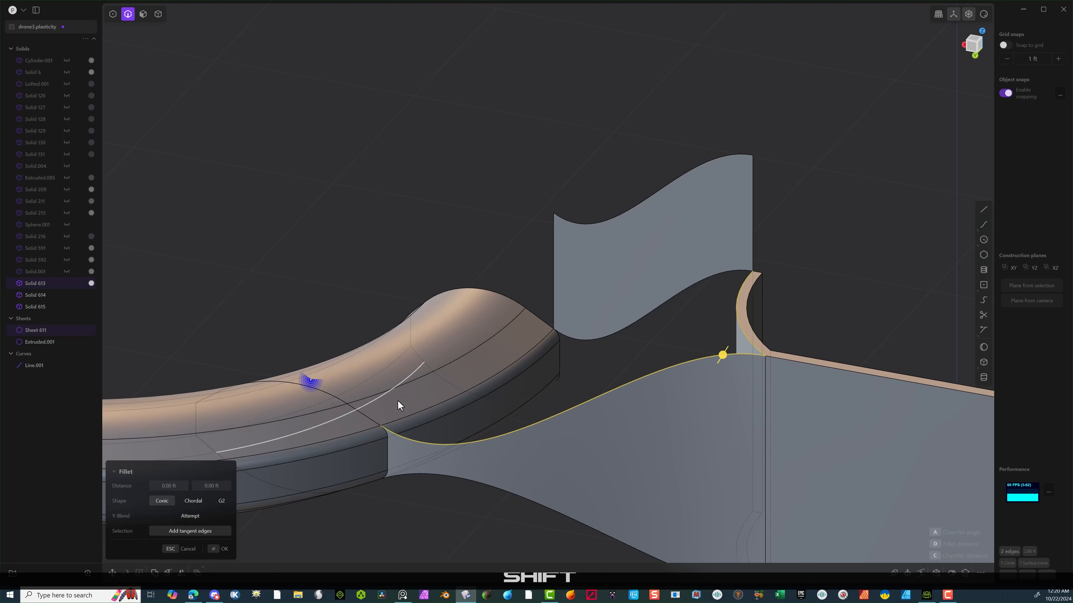
pyautogui.keyDown('shift'); pyautogui.click(410, 417); pyautogui.keyUp('shift')
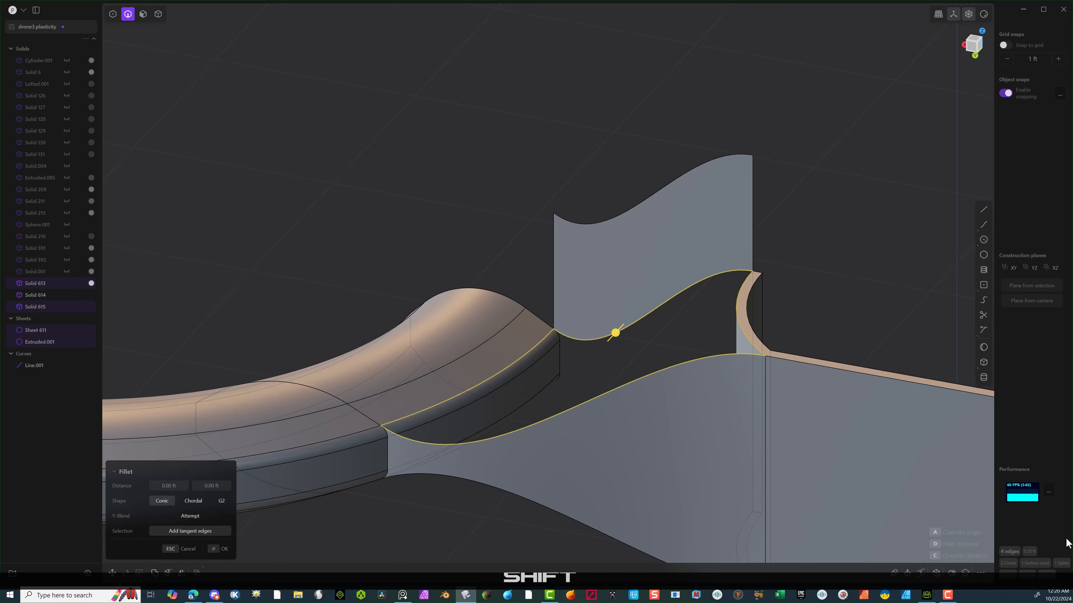
pyautogui.click(934, 573)
pyautogui.moveTo(547, 283); pyautogui.dragTo(598, 300, button='middle')
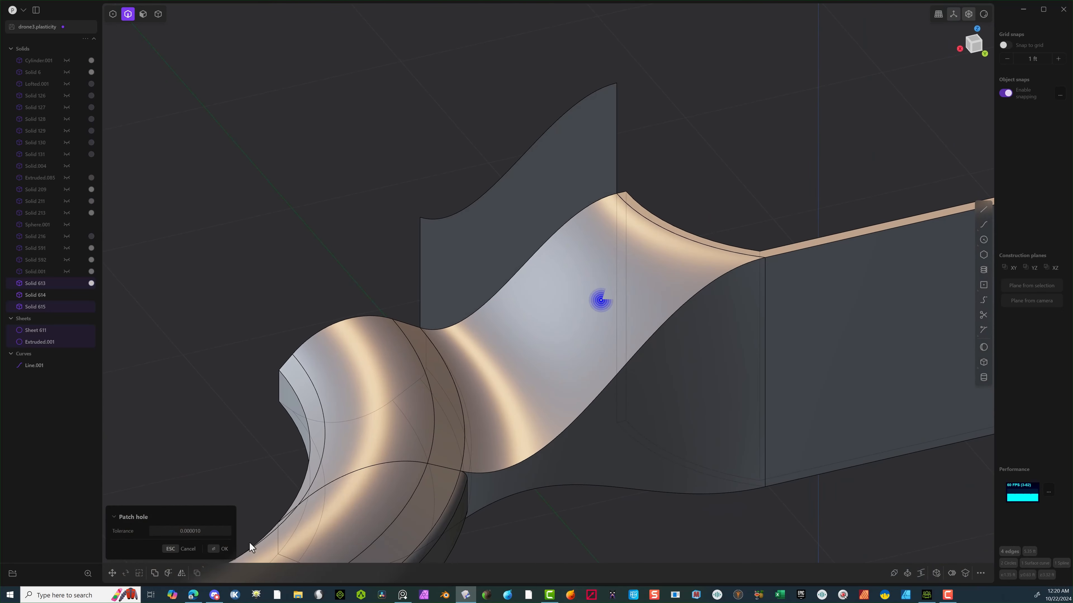
pyautogui.click(215, 550)
# Delete the guide sheet above the upper patch together with its remaining outline curve.
pyautogui.moveTo(471, 386); pyautogui.dragTo(447, 372, button='middle')
pyautogui.scroll(-3, 446, 372)
pyautogui.press('3')
pyautogui.click(492, 334)
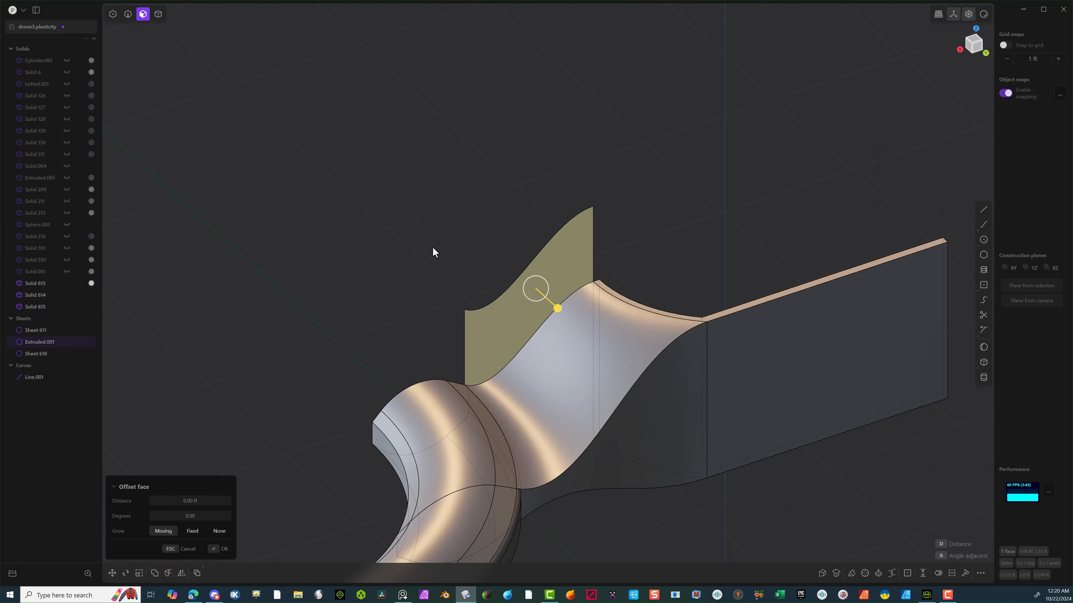
pyautogui.hotkey('shift', 'x')
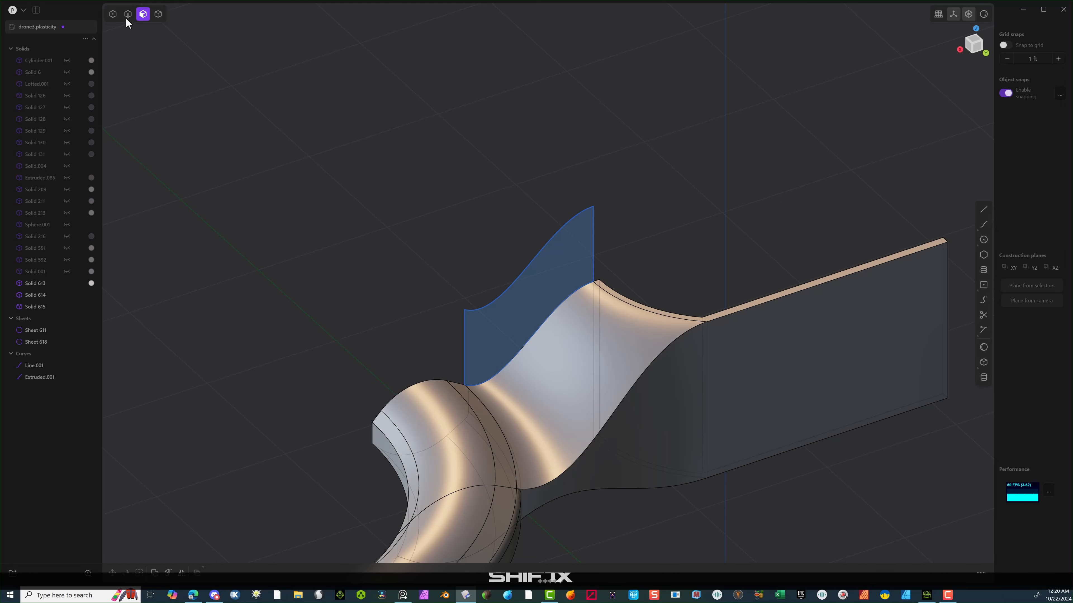
pyautogui.click(451, 329)
pyautogui.press('Delete')
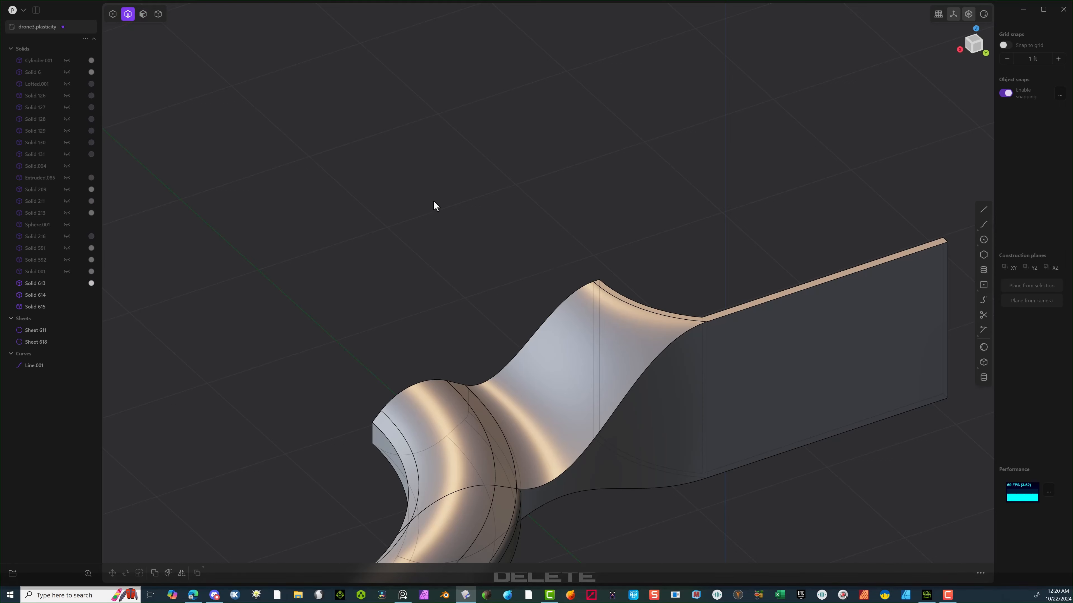
# Bridge the bracket's lower end edge to the ring's lower edge at the cut face, with G1 start and end curvature.
pyautogui.scroll(-3, 502, 272)
pyautogui.moveTo(502, 273); pyautogui.dragTo(459, 141, button='middle')
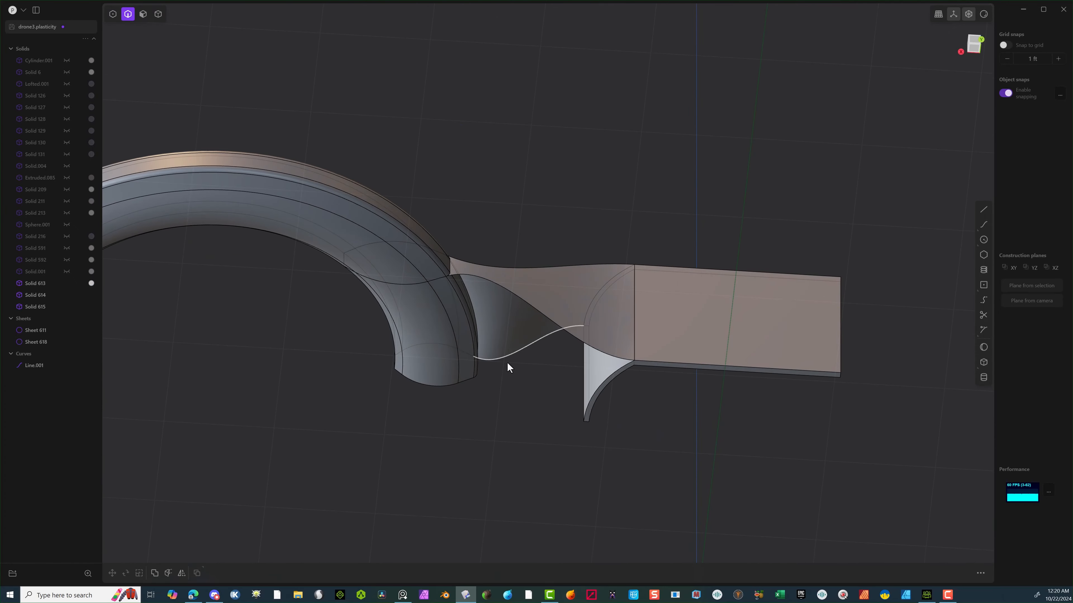
pyautogui.moveTo(508, 364); pyautogui.dragTo(486, 404, button='middle')
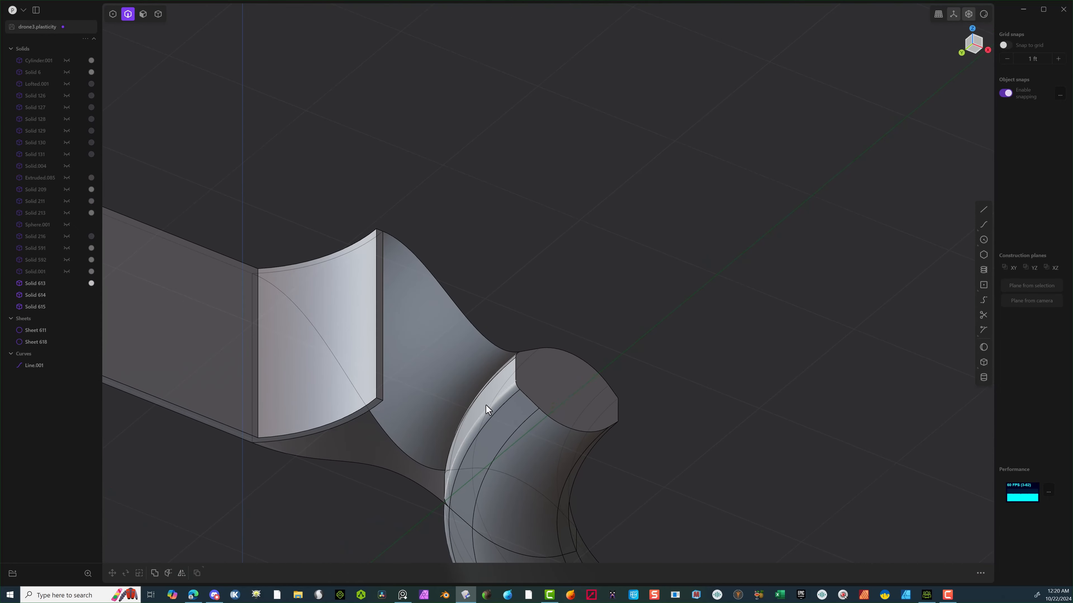
pyautogui.click(381, 399)
pyautogui.press('f')
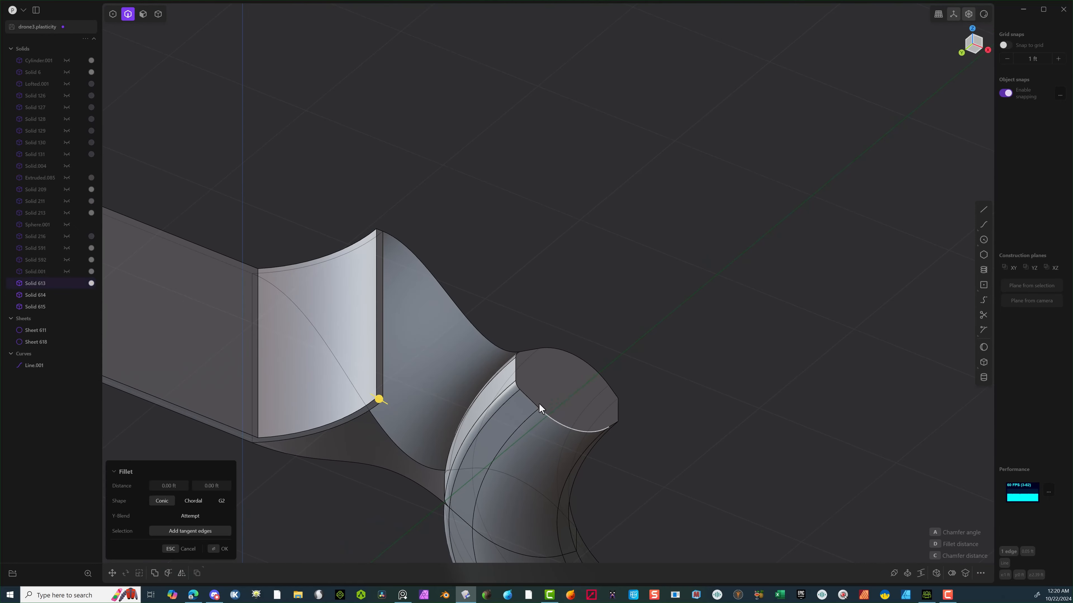
pyautogui.keyDown('shift'); pyautogui.click(529, 401); pyautogui.keyUp('shift')
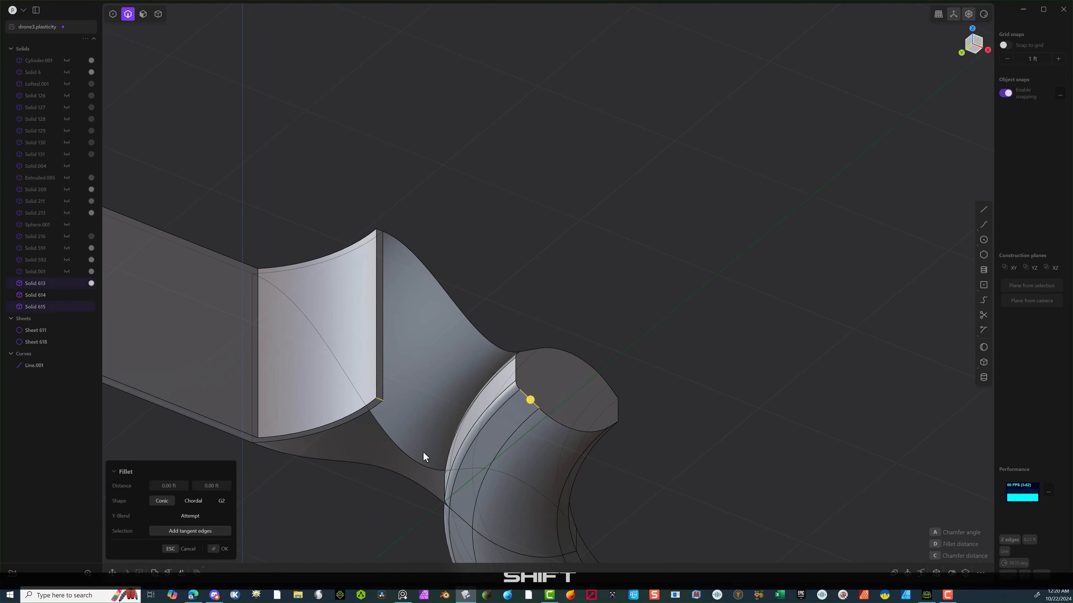
pyautogui.rightClick(430, 447)
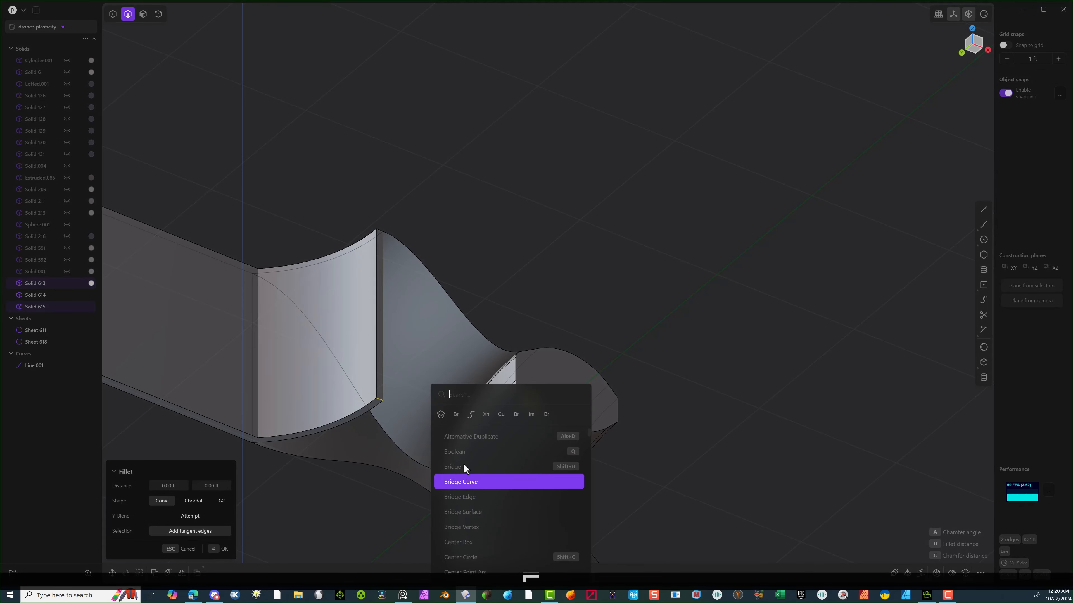
pyautogui.click(514, 415)
pyautogui.click(179, 516)
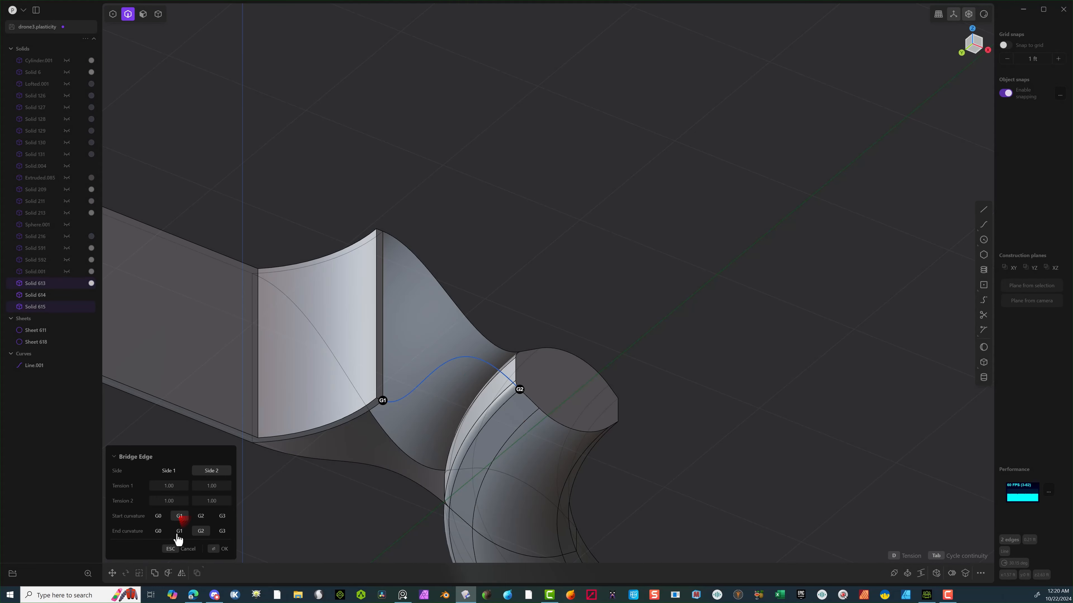
pyautogui.click(179, 531)
pyautogui.click(213, 549)
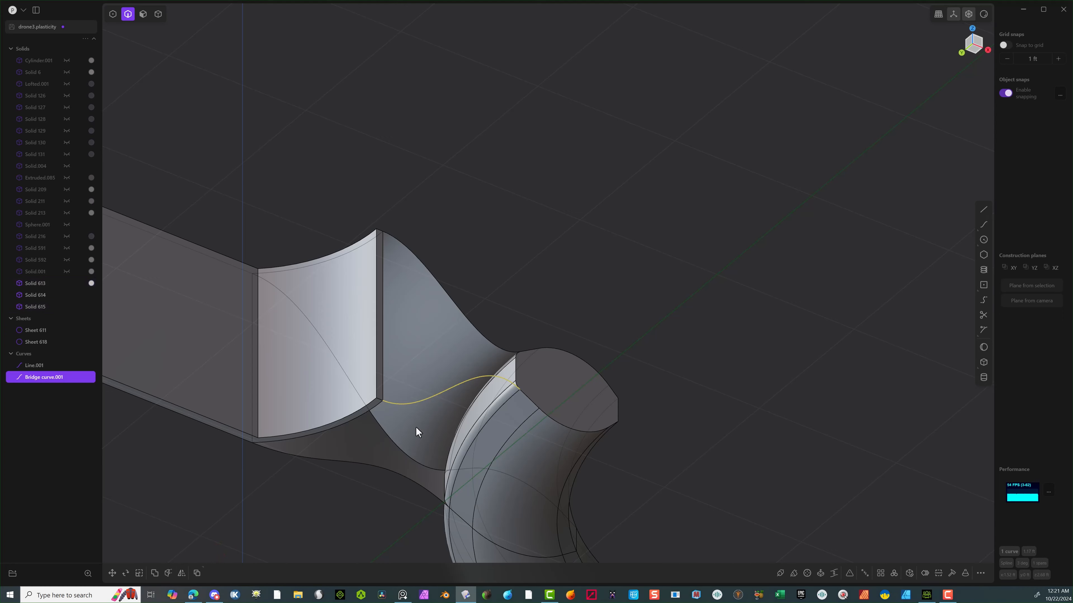
# Extrude the lower bridge curve about 0.68 ft straight down as a guide sheet and delete the curve.
pyautogui.moveTo(417, 431); pyautogui.dragTo(359, 545, button='middle')
pyautogui.press('e')
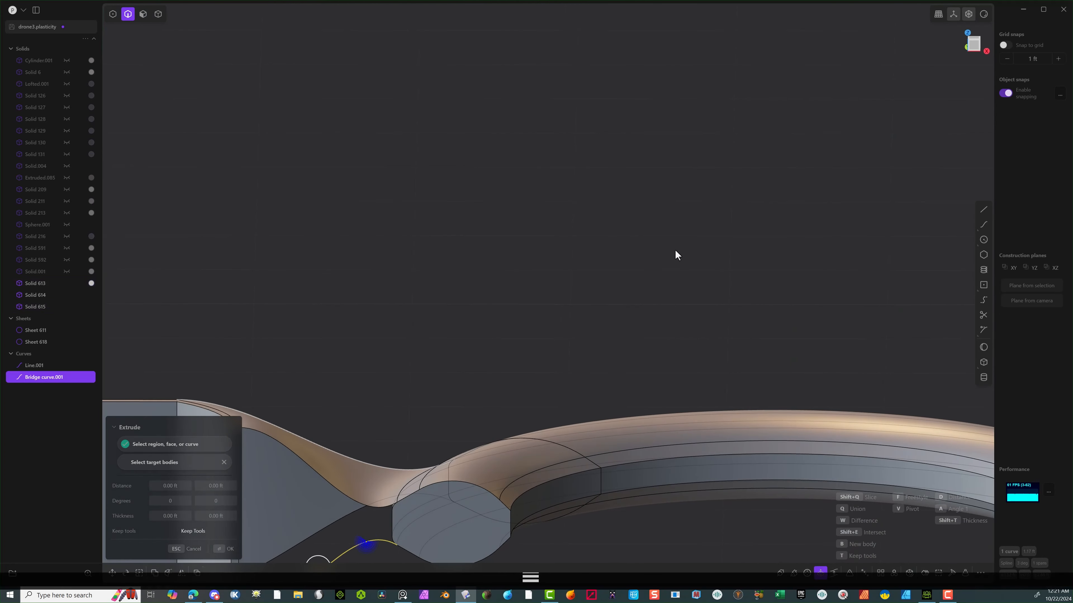
pyautogui.click(974, 44)
pyautogui.keyDown('shift'); pyautogui.moveTo(542, 294); pyautogui.dragTo(754, 121, button='middle'); pyautogui.keyUp('shift')
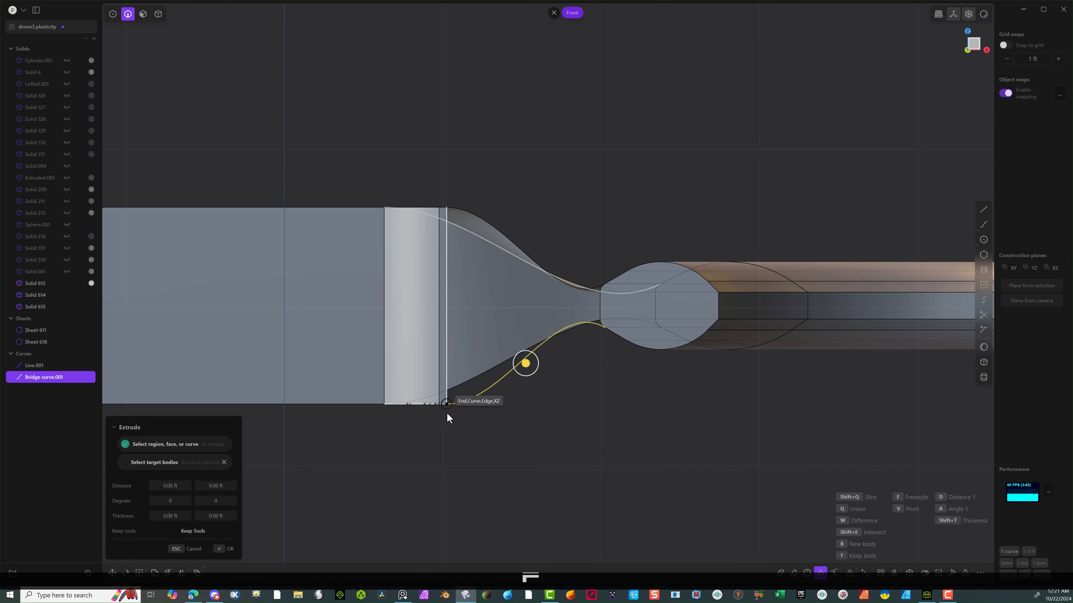
pyautogui.moveTo(446, 413); pyautogui.dragTo(442, 510)
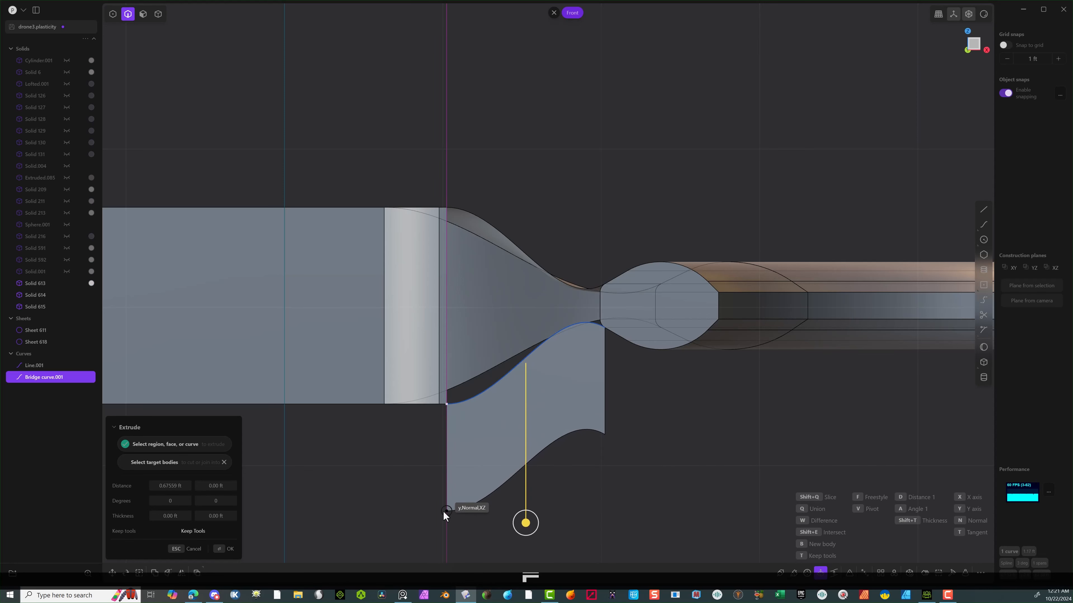
pyautogui.click(229, 549)
pyautogui.click(492, 382)
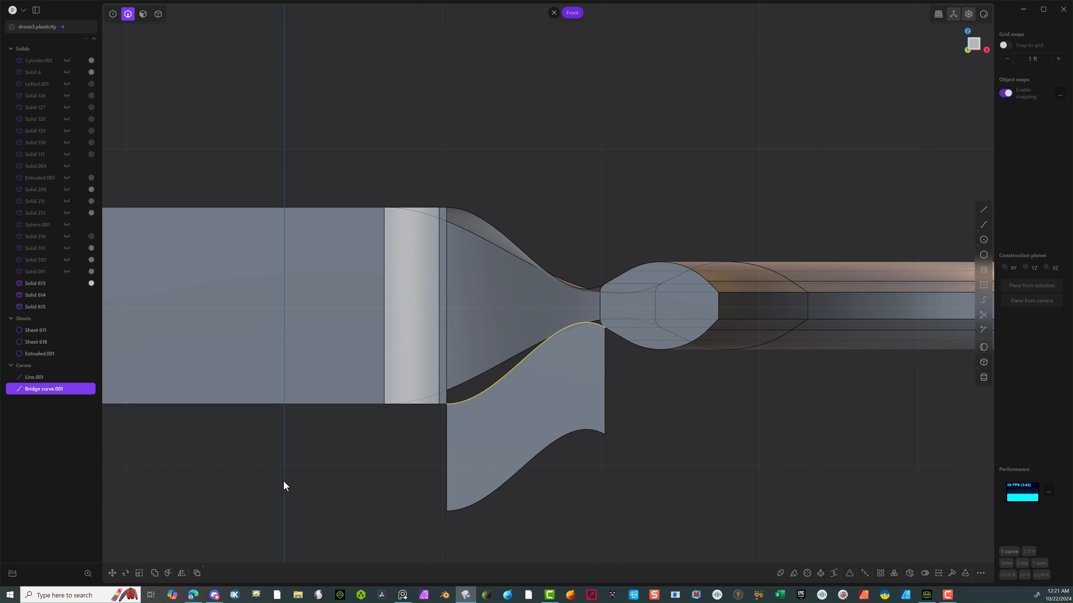
pyautogui.press('Delete')
# Patch the lower opening bounded by the ring, side surface, bracket and guide sheet edges.
pyautogui.moveTo(366, 441); pyautogui.dragTo(50, 412, button='middle')
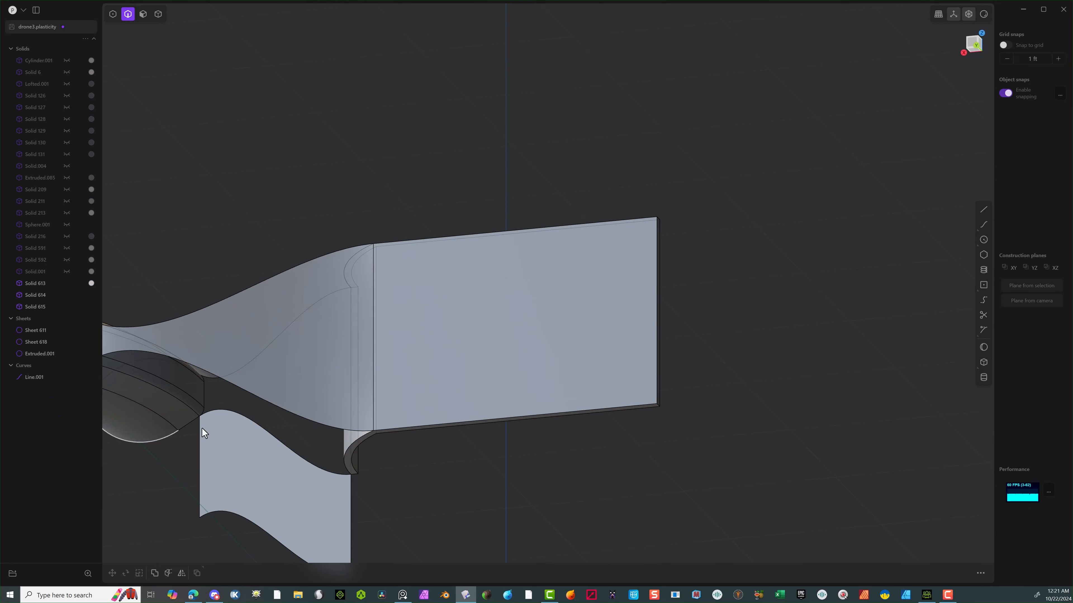
pyautogui.scroll(1, 202, 429)
pyautogui.click(189, 404)
pyautogui.press('f')
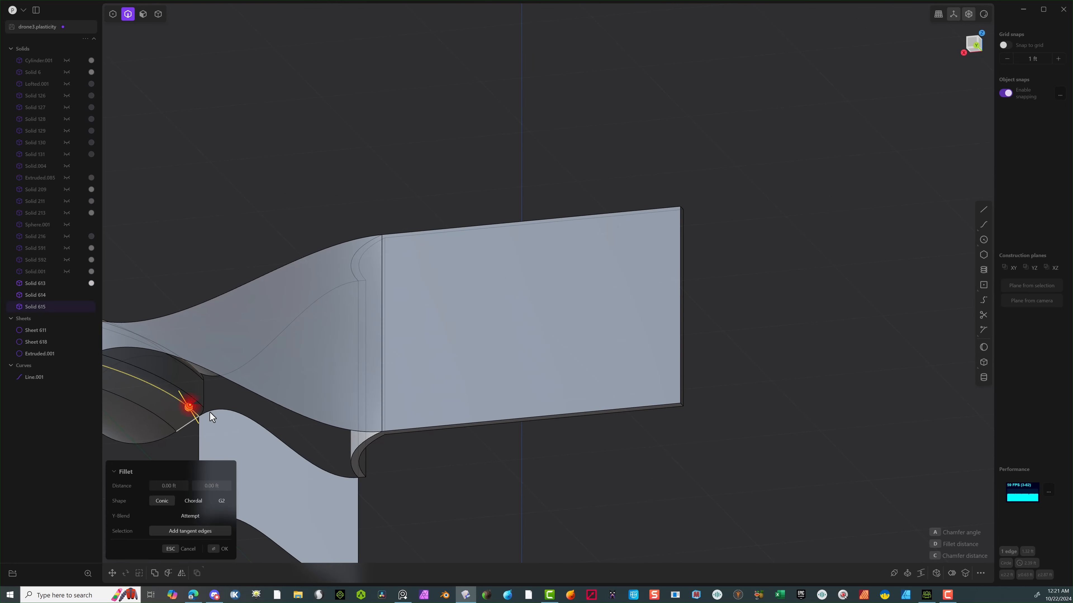
pyautogui.keyDown('shift'); pyautogui.click(284, 404); pyautogui.keyUp('shift')
pyautogui.keyDown('shift'); pyautogui.click(362, 442); pyautogui.keyUp('shift')
pyautogui.keyDown('shift'); pyautogui.click(335, 475); pyautogui.keyUp('shift')
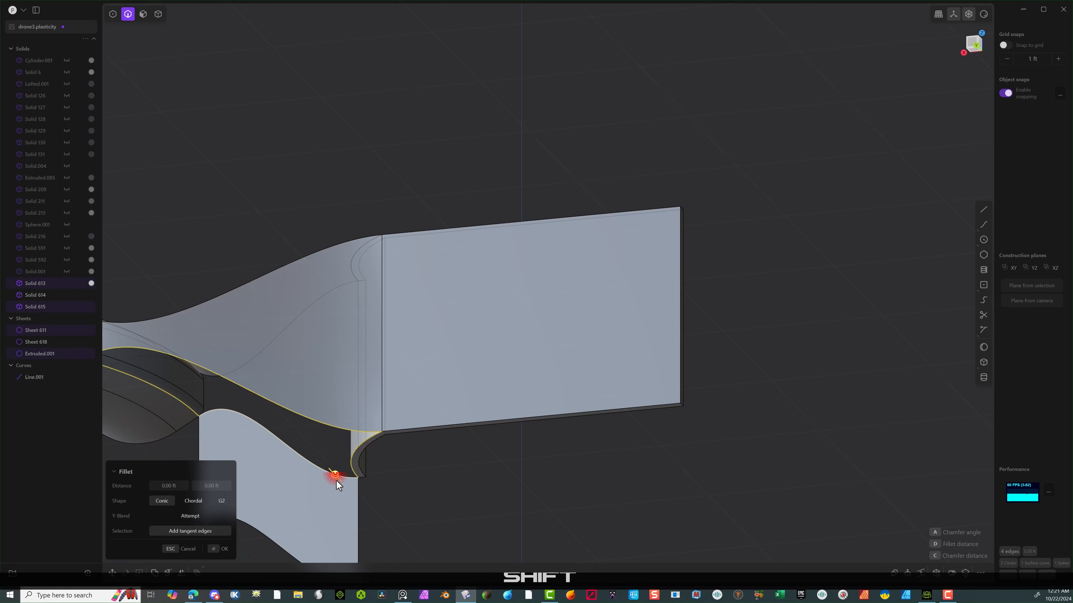
pyautogui.keyDown('shift'); pyautogui.moveTo(336, 482); pyautogui.dragTo(514, 438, button='middle'); pyautogui.keyUp('shift')
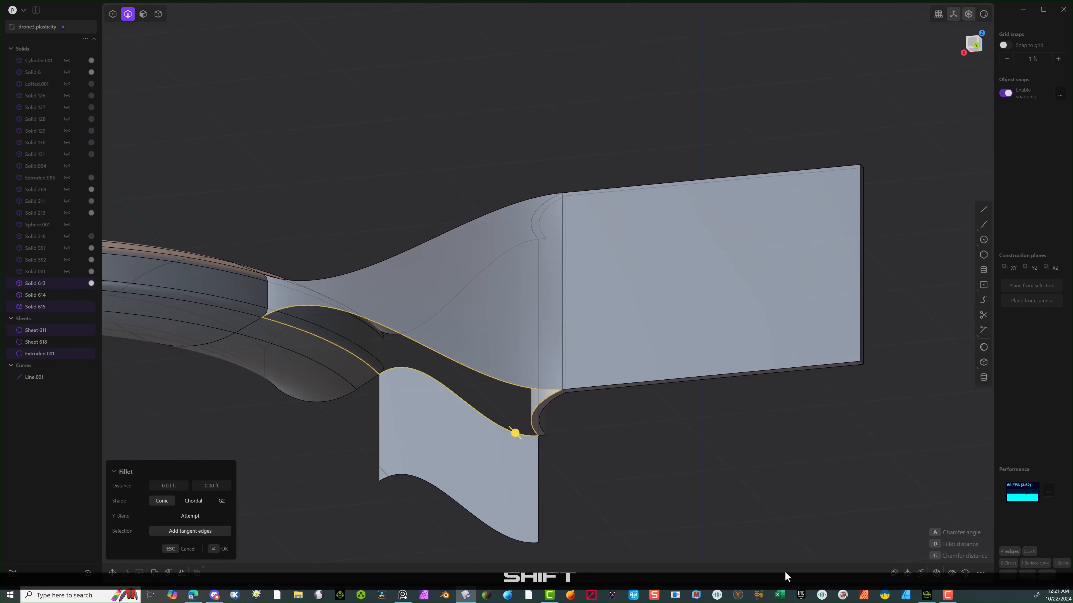
pyautogui.click(936, 572)
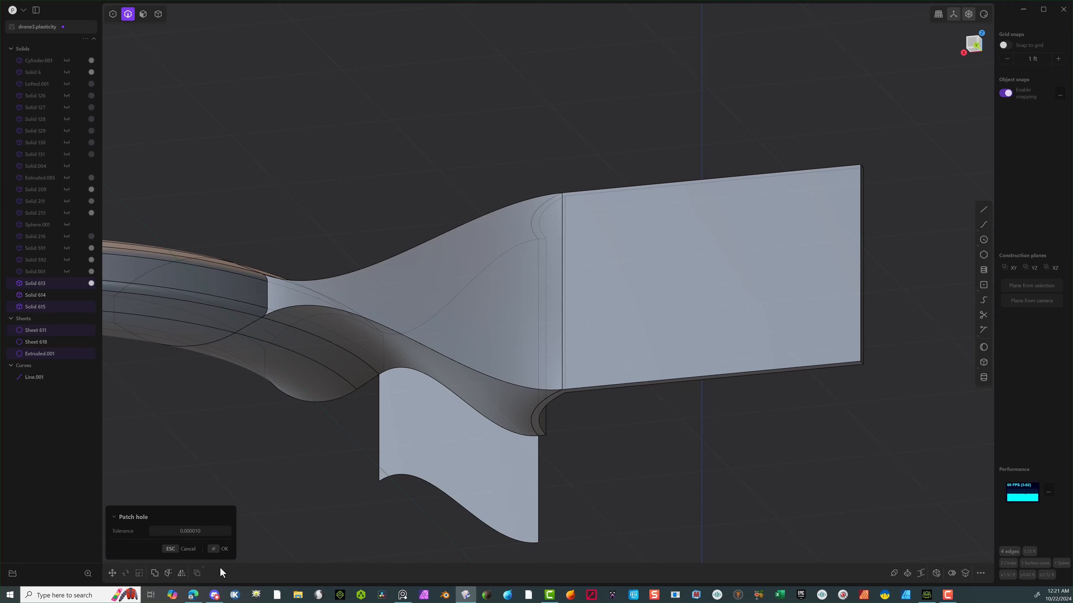
pyautogui.click(218, 554)
# Delete the guide sheet below the lower patch together with its remaining outline curve.
pyautogui.moveTo(258, 422); pyautogui.dragTo(333, 473, button='middle')
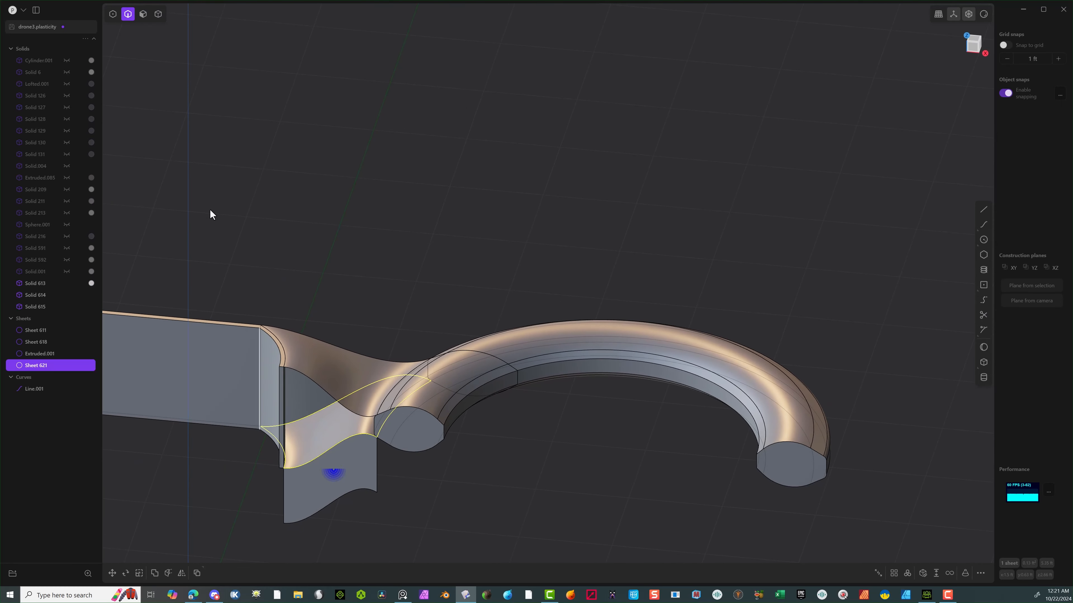
pyautogui.click(146, 14)
pyautogui.click(373, 491)
pyautogui.press('o')
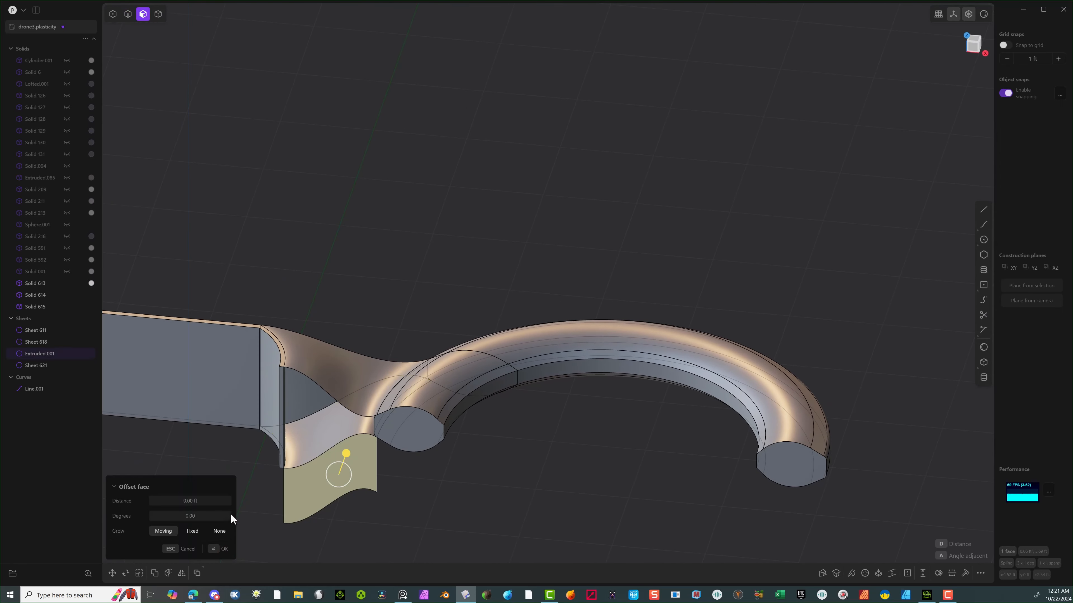
pyautogui.press('Escape')
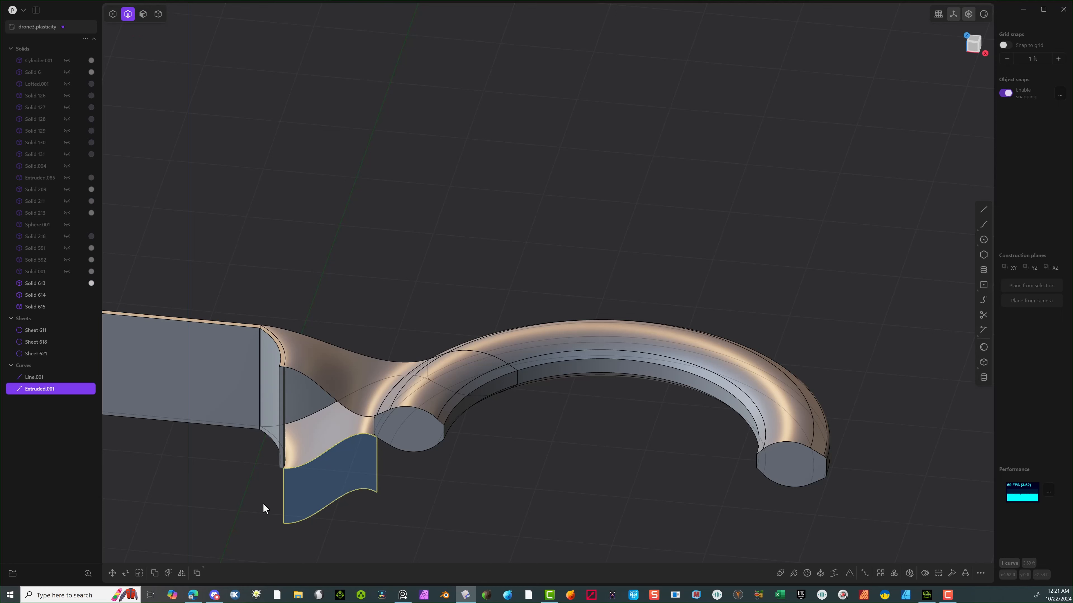
pyautogui.press('Delete')
pyautogui.moveTo(337, 442); pyautogui.dragTo(189, 400, button='middle')
pyautogui.moveTo(240, 430); pyautogui.dragTo(287, 416, button='middle')
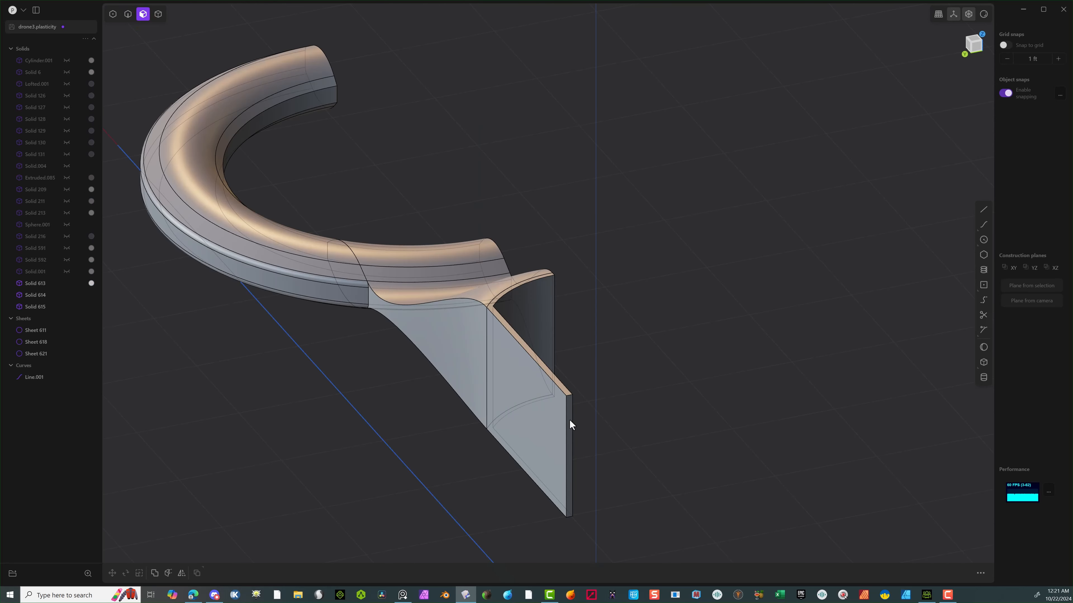
# Offset the bracket's outer end face inward by about 1.87 ft so the bracket ends at the arm's side corner.
pyautogui.click(569, 420)
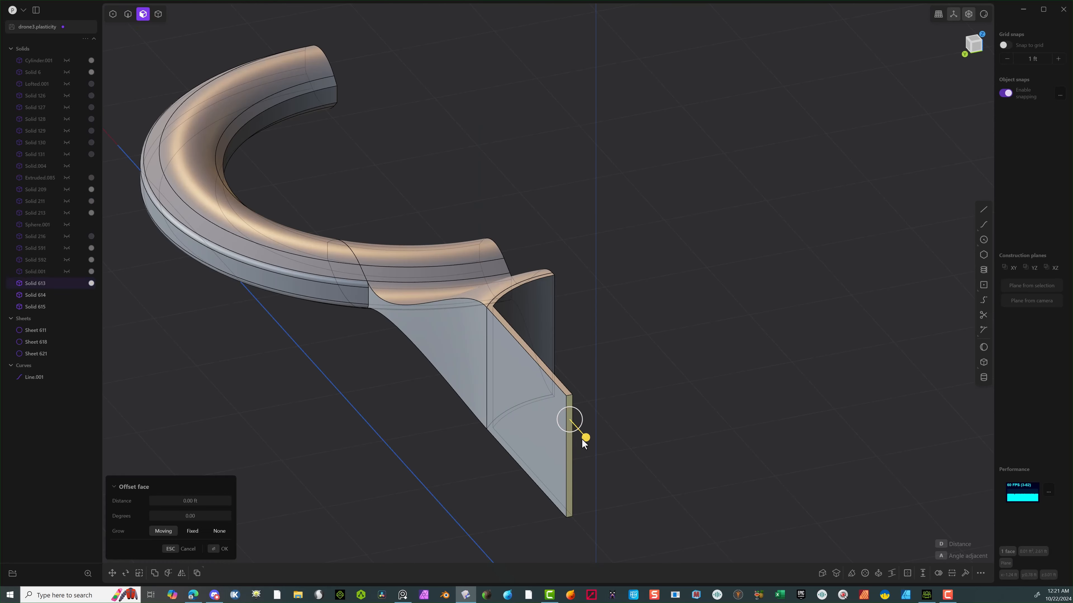
pyautogui.moveTo(581, 439); pyautogui.dragTo(485, 368)
pyautogui.scroll(3, 489, 322)
pyautogui.scroll(5, 490, 324)
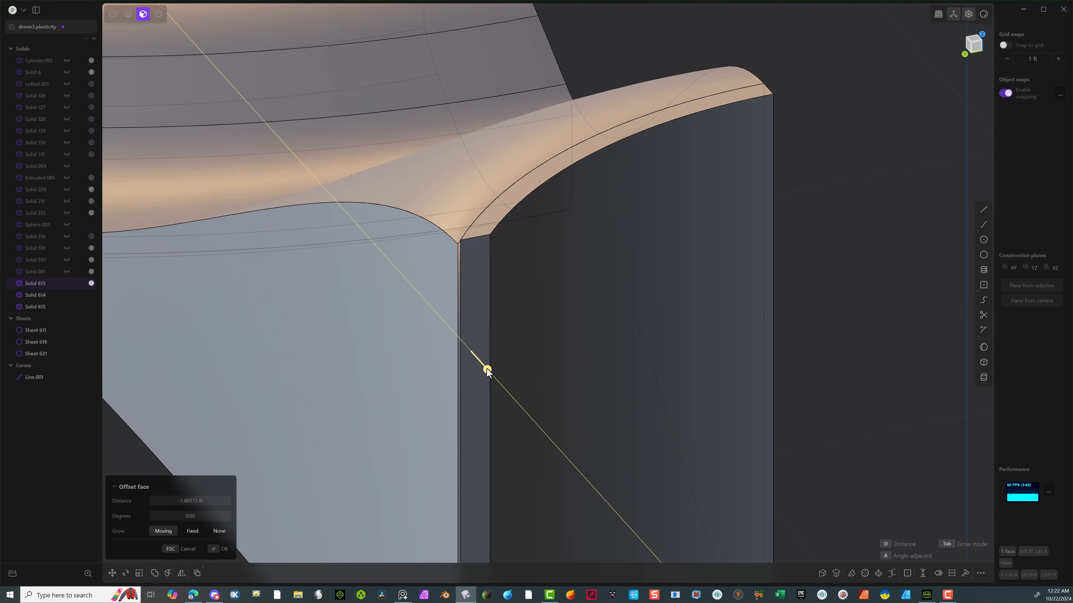
pyautogui.moveTo(487, 370); pyautogui.dragTo(489, 372)
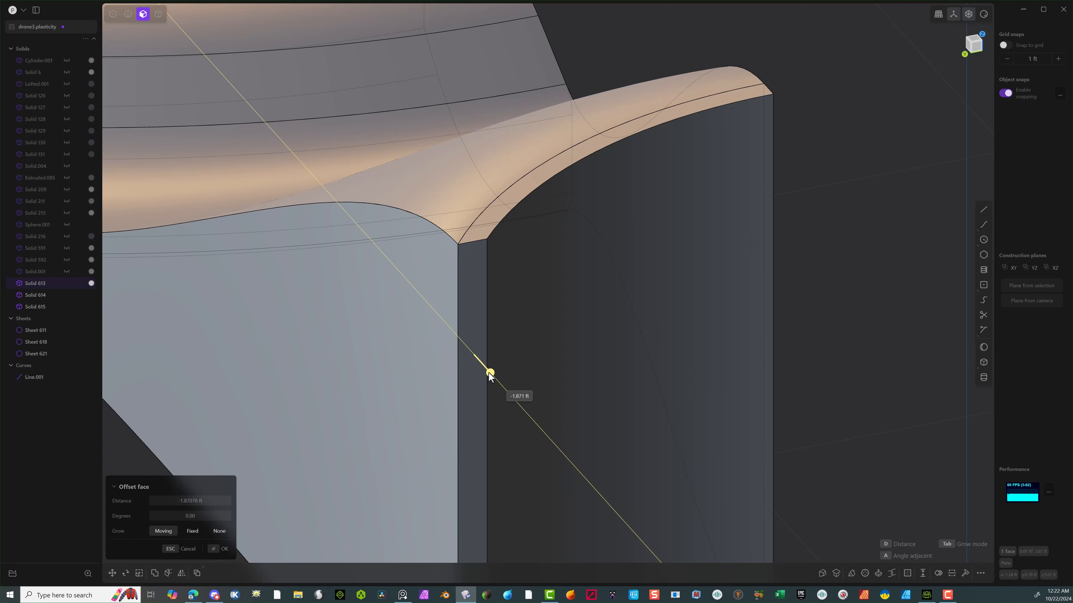
pyautogui.moveTo(490, 374); pyautogui.dragTo(490, 374)
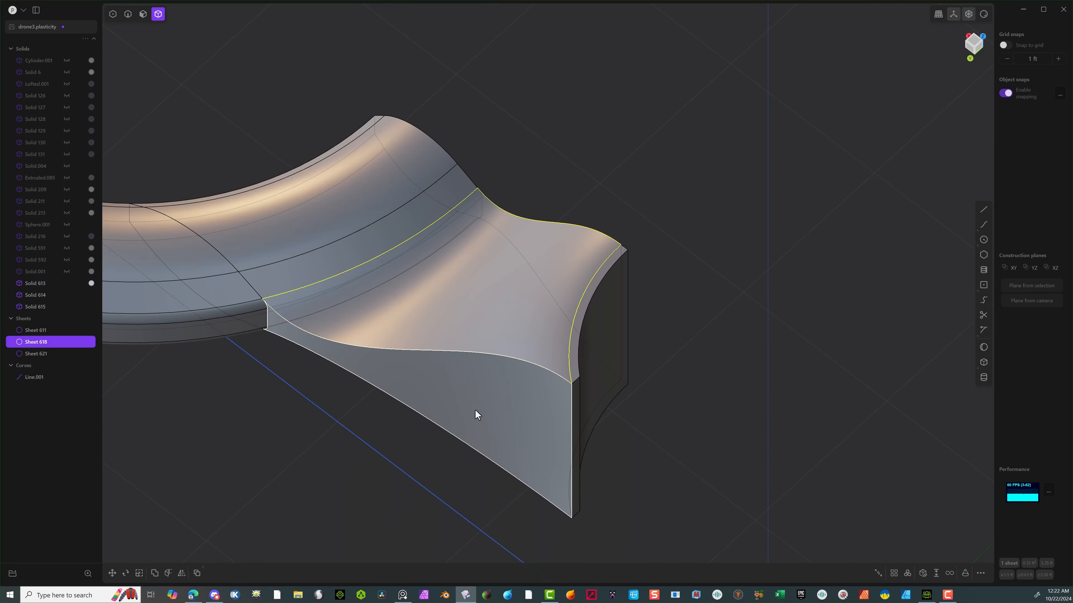
# Join the arm's upper patch, lower patch and side surface into one sheet.
pyautogui.keyDown('shift'); pyautogui.click(475, 409); pyautogui.keyUp('shift')
pyautogui.moveTo(505, 444); pyautogui.dragTo(488, 501, button='middle')
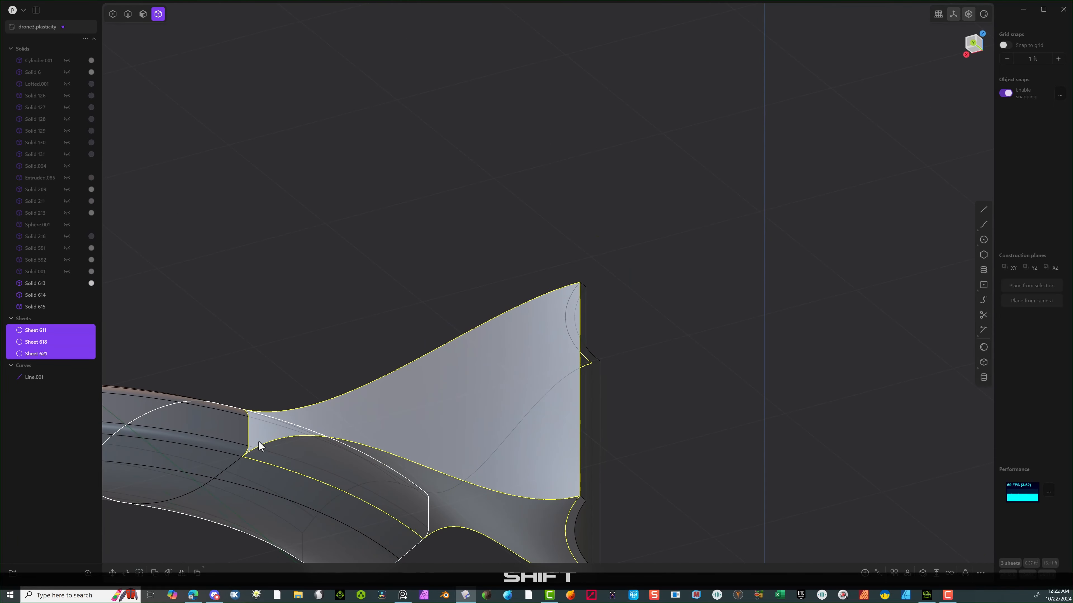
pyautogui.press('j')
pyautogui.moveTo(323, 256); pyautogui.dragTo(506, 151, button='middle')
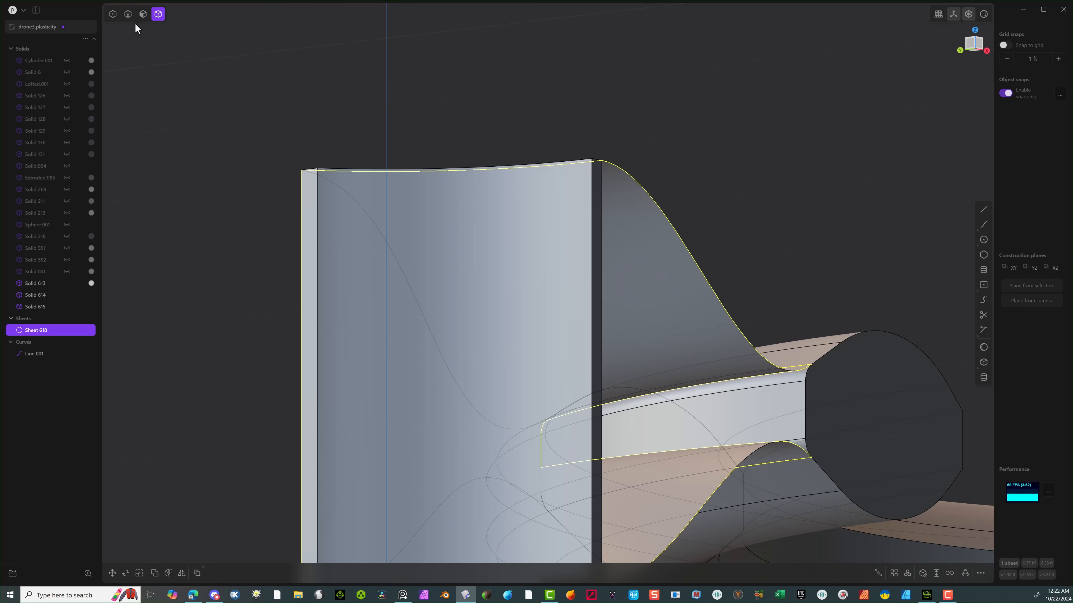
# Delete the ring segment's outer side faces enclosed by the arm and its flat end face on the symmetry cut.
pyautogui.click(142, 14)
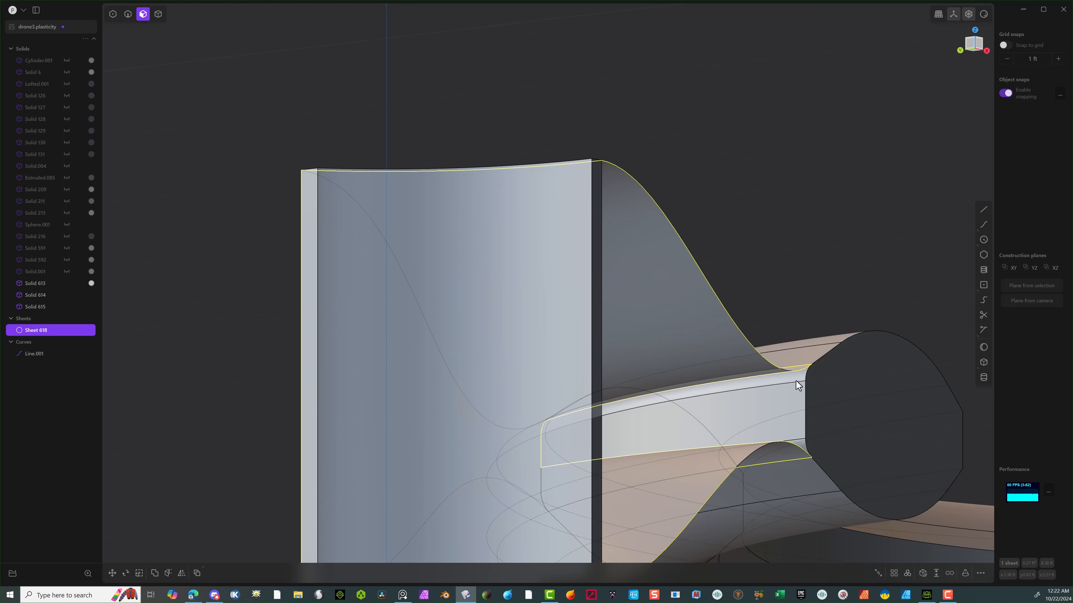
pyautogui.click(784, 395)
pyautogui.keyDown('shift'); pyautogui.click(772, 408); pyautogui.keyUp('shift')
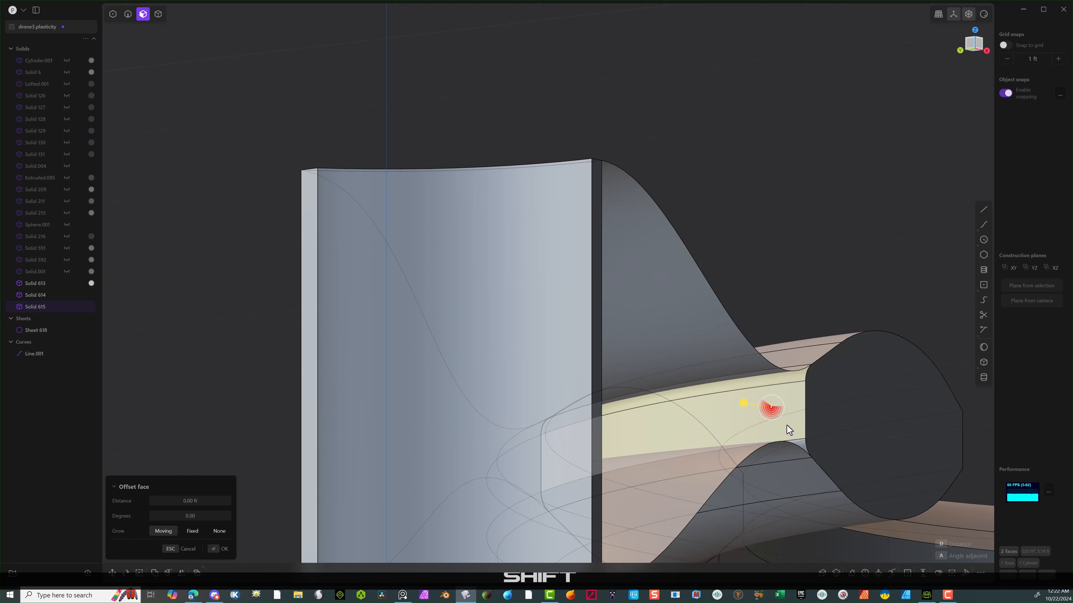
pyautogui.keyDown('shift'); pyautogui.click(800, 440); pyautogui.keyUp('shift')
pyautogui.moveTo(801, 412); pyautogui.dragTo(846, 388, button='middle')
pyautogui.press('Delete')
pyautogui.click(849, 428)
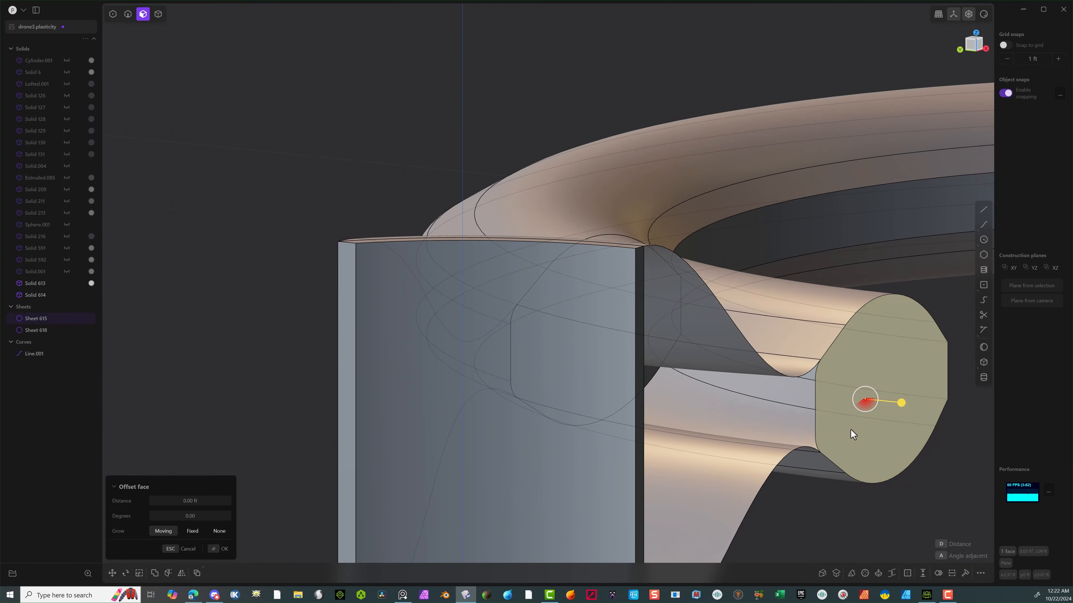
pyautogui.press('Delete')
# Delete the bracket's end face on the symmetry cut and its wall face enclosed by the arm.
pyautogui.moveTo(707, 472); pyautogui.dragTo(434, 395, button='middle')
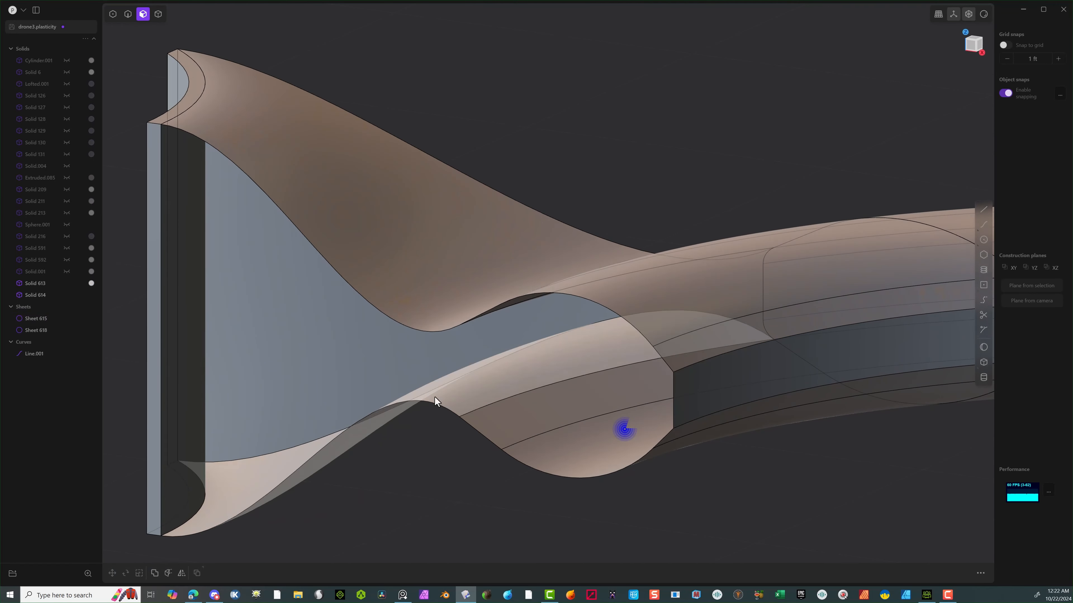
pyautogui.click(150, 364)
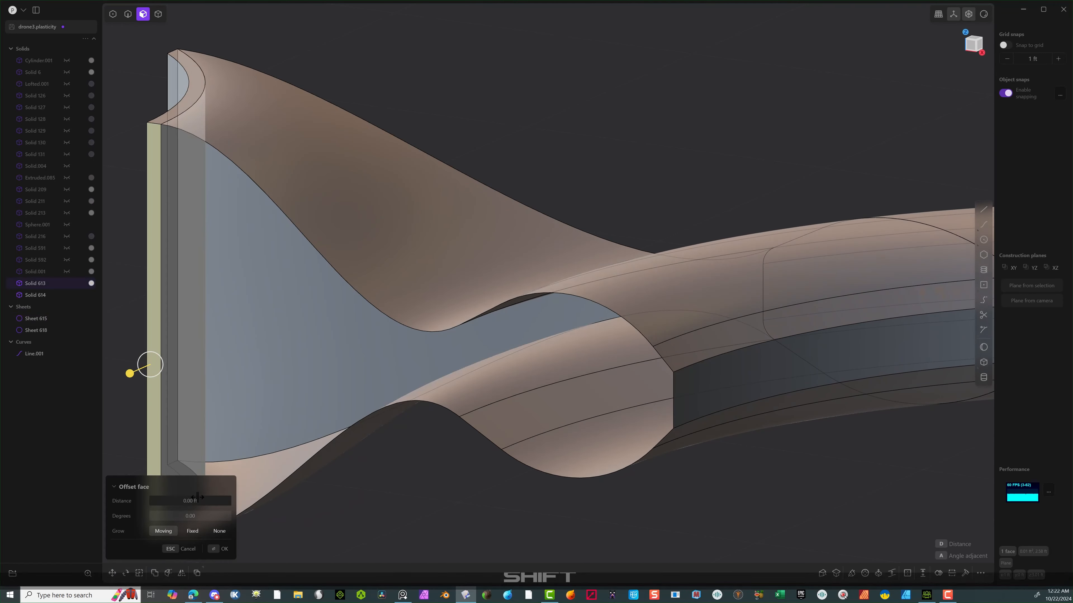
pyautogui.hotkey('shift', 'x')
pyautogui.scroll(-1, 336, 511)
pyautogui.moveTo(335, 510)
pyautogui.mouseDown(button='middle')
pyautogui.moveTo(380, 492)
pyautogui.moveTo(418, 494)
pyautogui.moveTo(380, 489)
pyautogui.moveTo(255, 410)
pyautogui.mouseUp(button='middle')
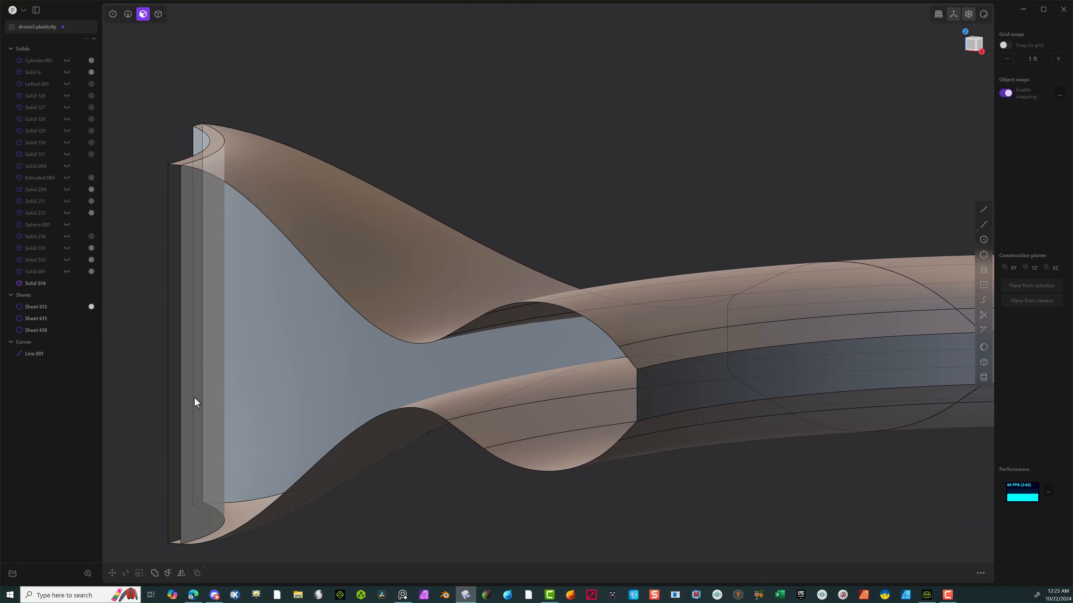
pyautogui.click(194, 402)
pyautogui.hotkey('shift', 'x')
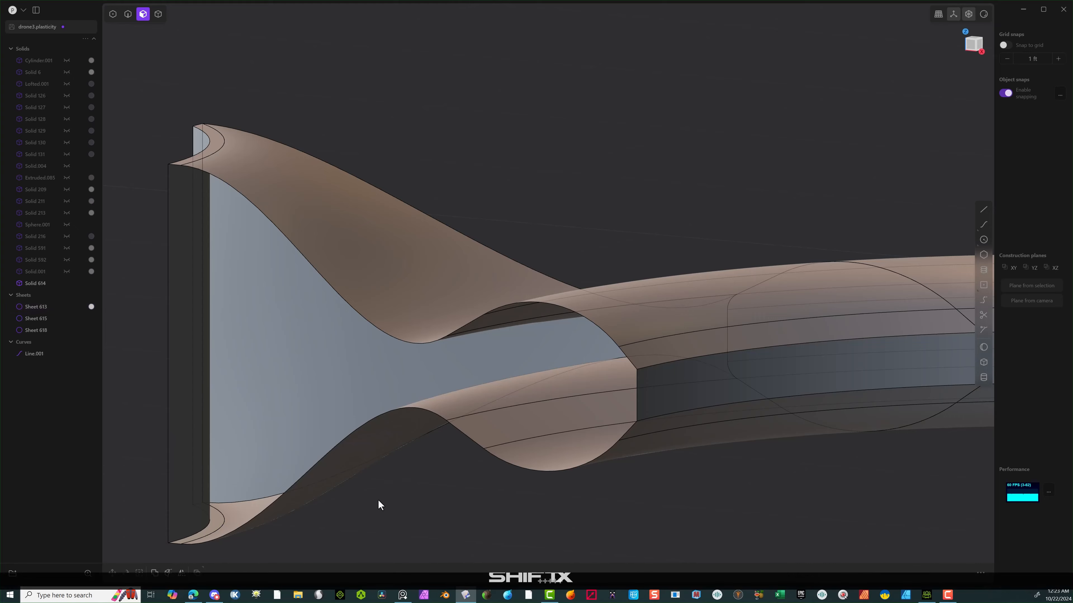
# Delete the internal cap faces between the short ring segment and the rest of the half ring.
pyautogui.moveTo(378, 501); pyautogui.dragTo(386, 463, button='middle')
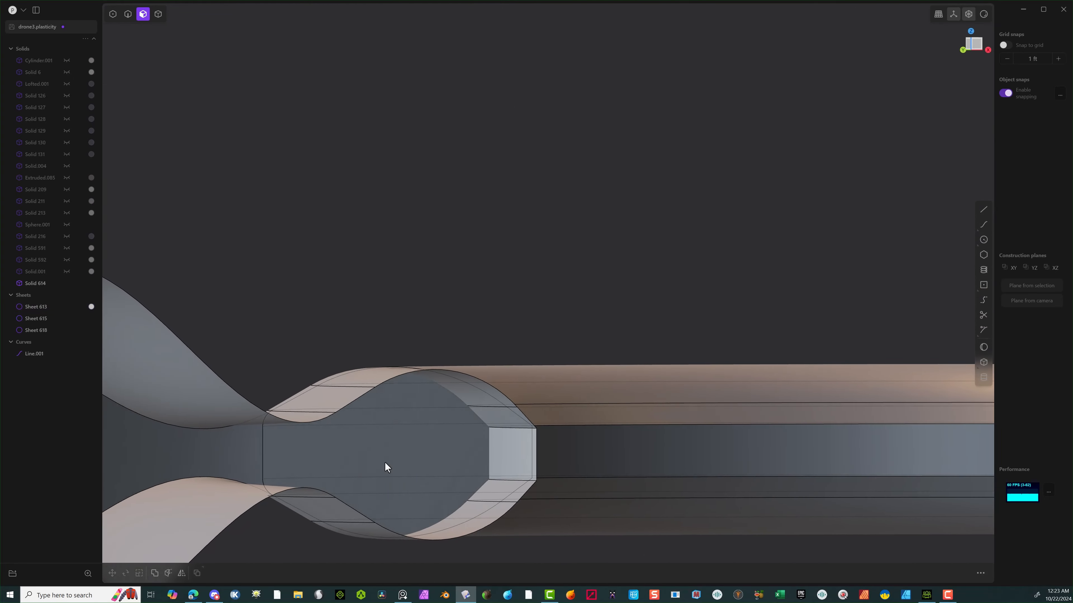
pyautogui.click(381, 471)
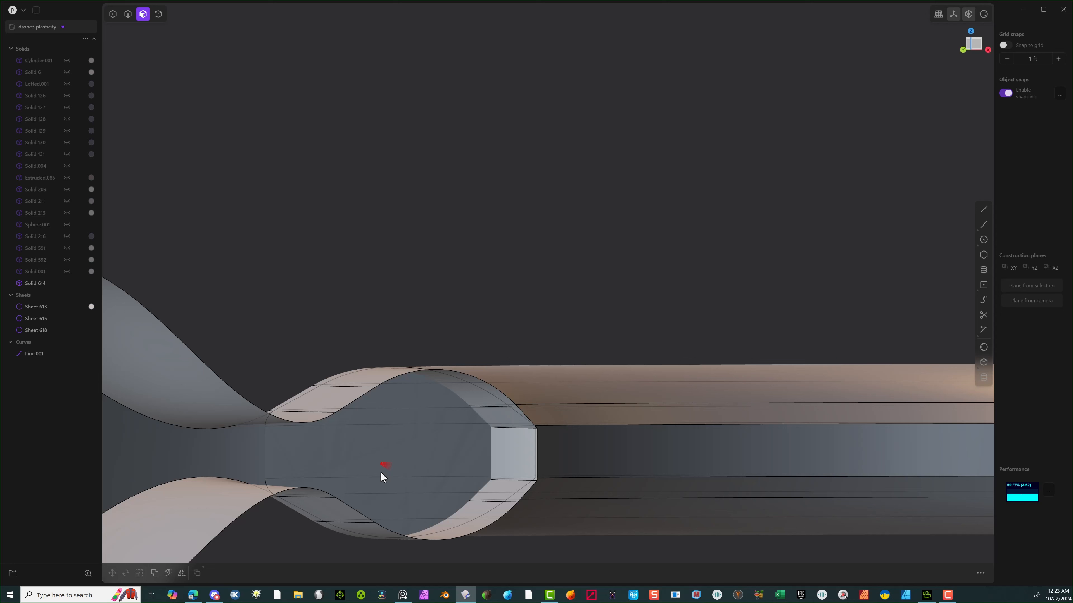
pyautogui.click(402, 565)
pyautogui.click(444, 455)
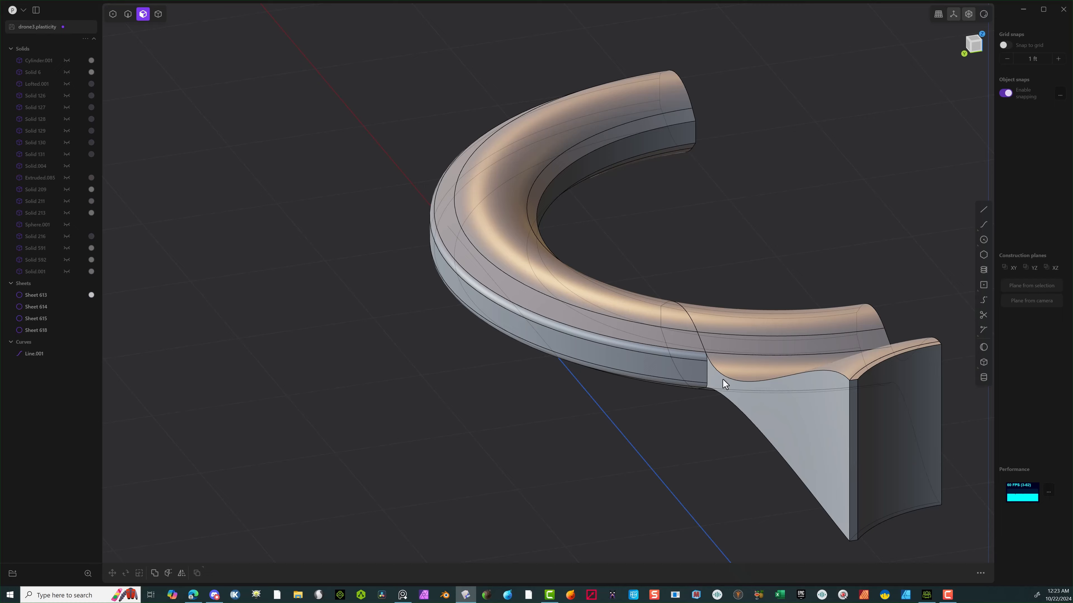
# Delete the flat cap face at the half ring's far end, opposite the arm.
pyautogui.moveTo(723, 380); pyautogui.dragTo(649, 417, button='middle')
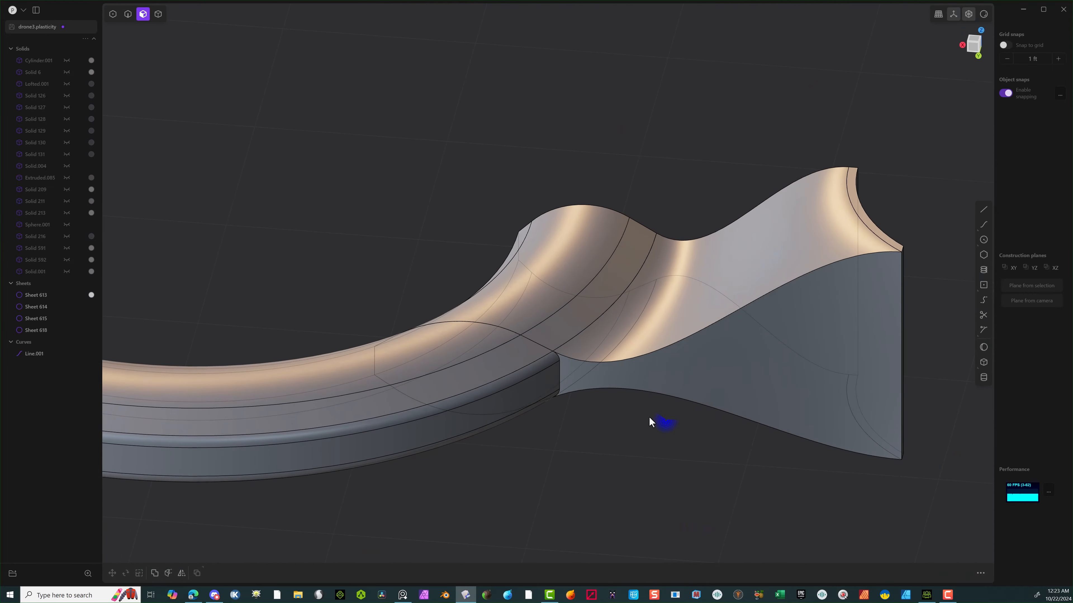
pyautogui.scroll(-5, 614, 373)
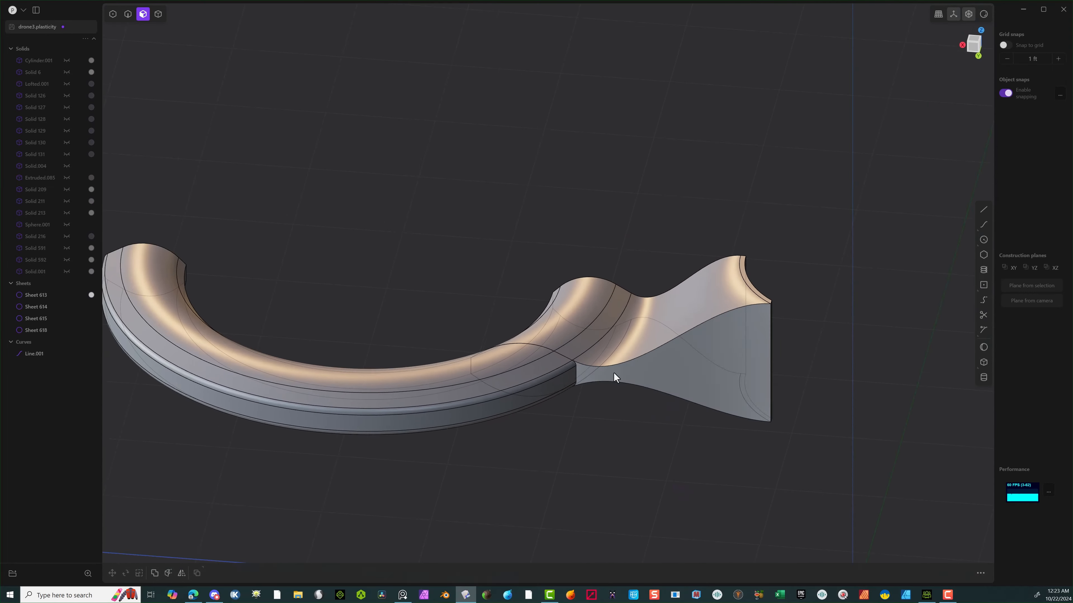
pyautogui.moveTo(333, 383); pyautogui.dragTo(331, 482, button='middle')
pyautogui.click(265, 243)
pyautogui.hotkey('shift', 'x')
# Join the bracket, arm and both ring sheets into a single sheet.
pyautogui.click(160, 18)
pyautogui.moveTo(725, 297); pyautogui.dragTo(359, 417)
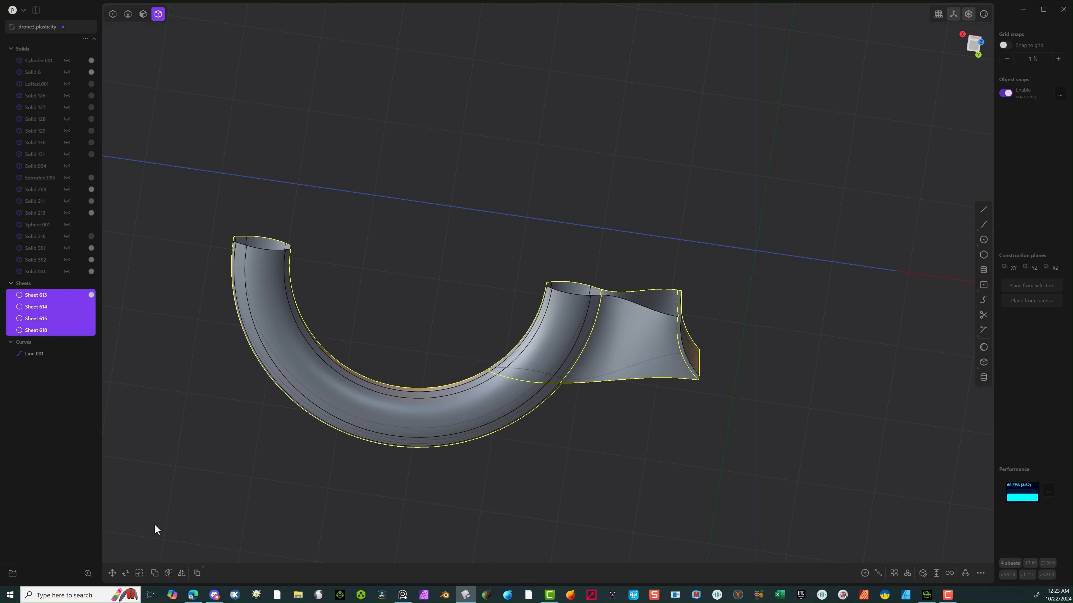
pyautogui.hotkey('ctrl', 'j')
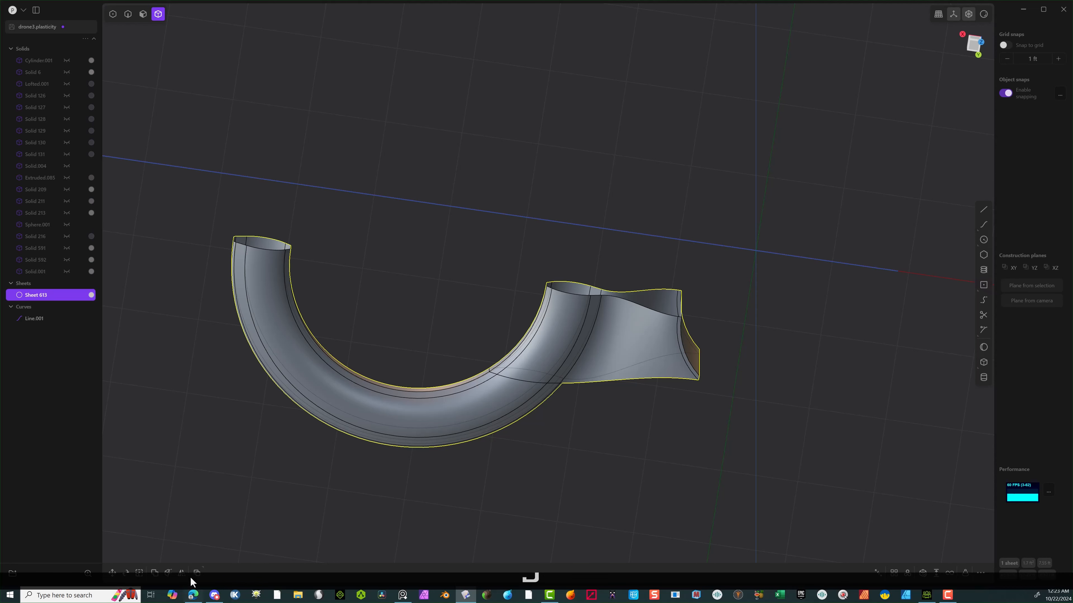
# Mirror the joined half across the XZ symmetry plane to complete the ring and arm.
pyautogui.click(181, 573)
pyautogui.moveTo(734, 273); pyautogui.dragTo(736, 297, button='middle')
pyautogui.click(750, 342)
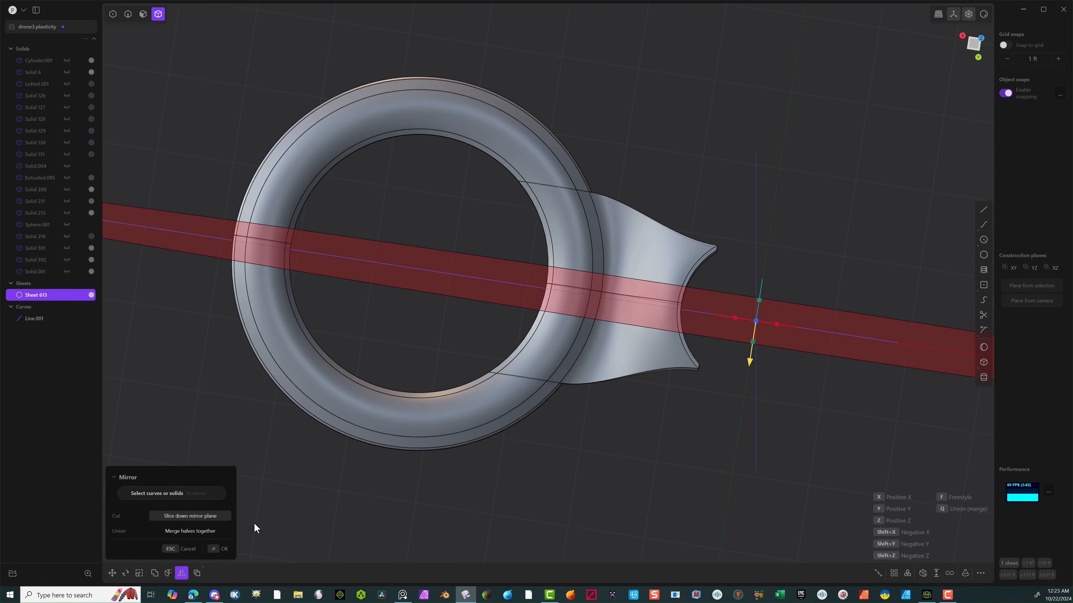
pyautogui.click(224, 549)
# Combine the original and mirrored halves into one solid with a Boolean union.
pyautogui.moveTo(253, 536); pyautogui.dragTo(550, 401, button='middle')
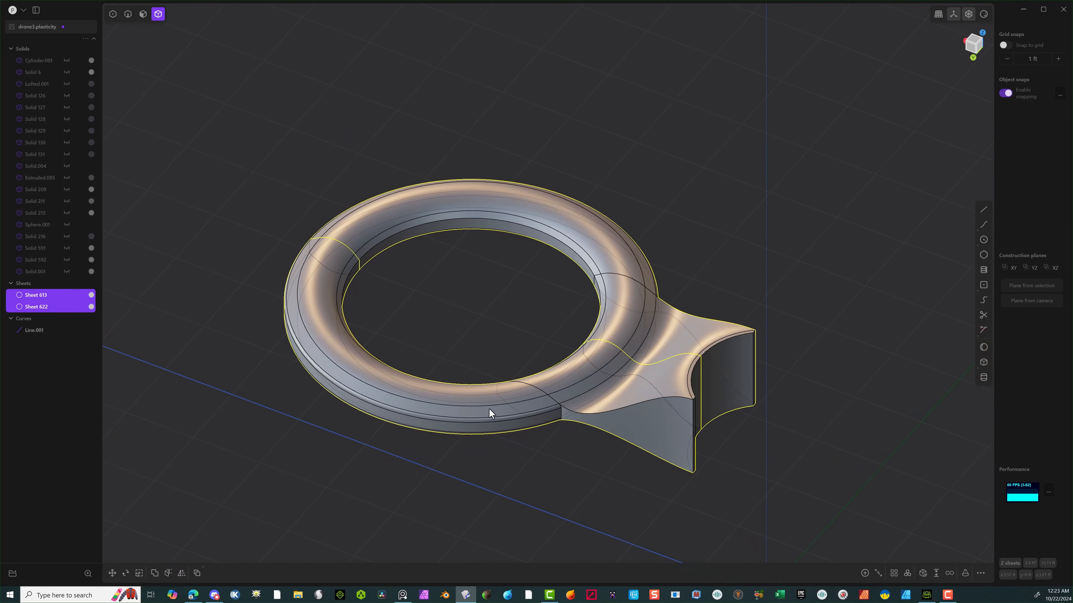
pyautogui.press('q')
pyautogui.press('q')
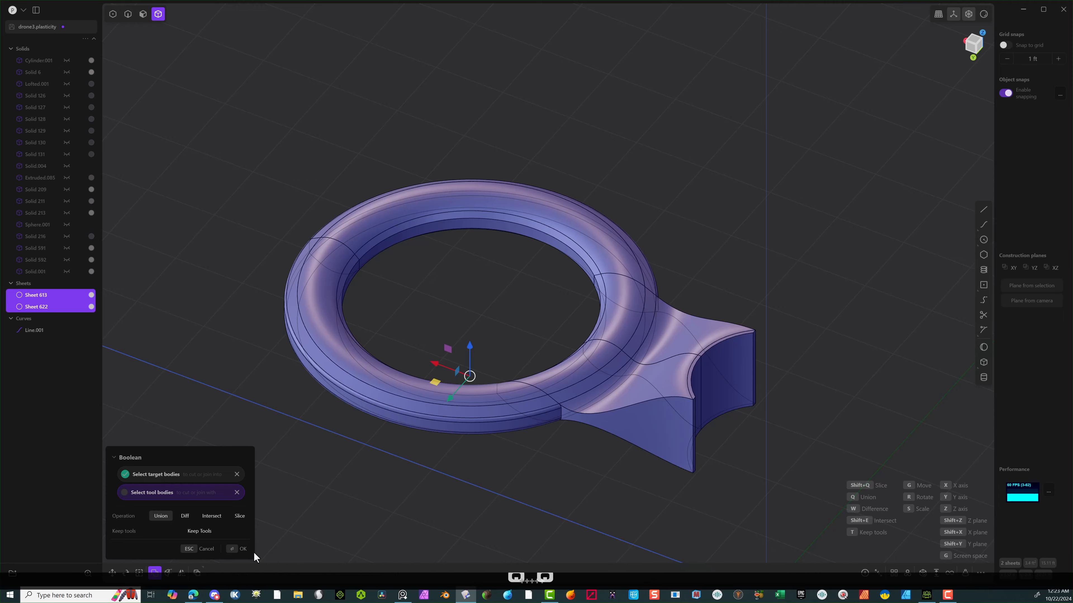
pyautogui.click(231, 550)
pyautogui.moveTo(638, 390); pyautogui.dragTo(433, 376, button='middle')
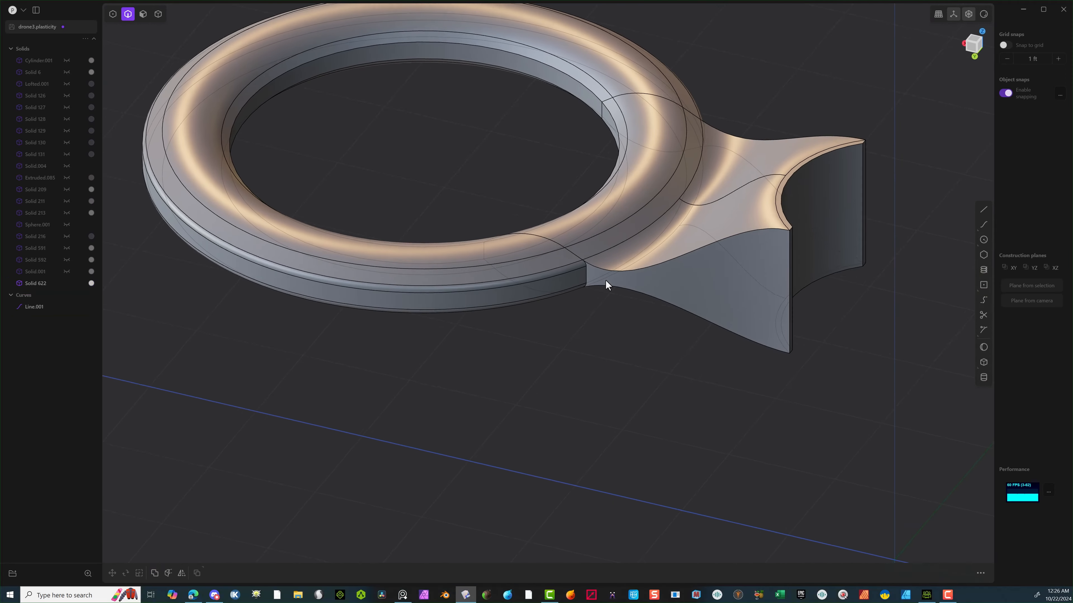
# In the top view, draw a line about 16.6 ft long along negative Y from the lower arm seam's inner-ring endpoint.
pyautogui.moveTo(606, 283); pyautogui.dragTo(653, 278, button='middle')
pyautogui.scroll(-6, 413, 367)
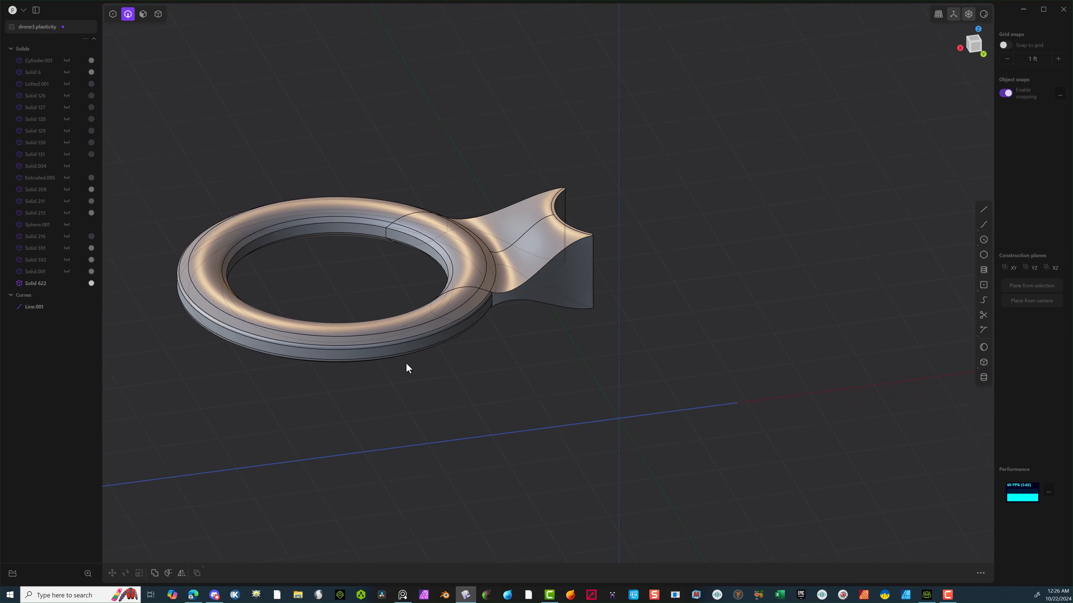
pyautogui.moveTo(406, 362); pyautogui.dragTo(385, 431, button='middle')
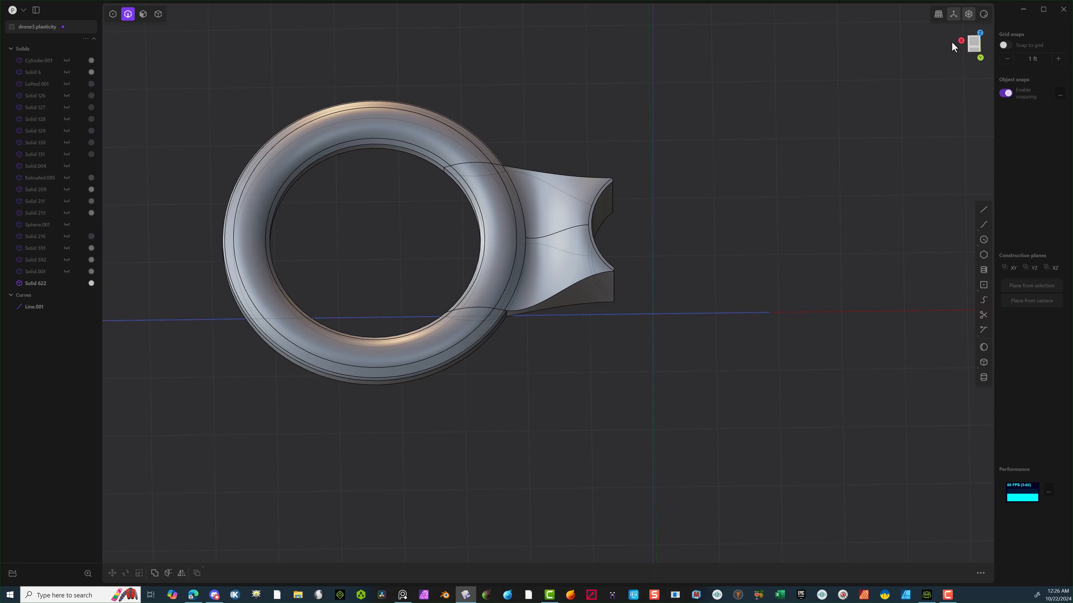
pyautogui.click(974, 40)
pyautogui.keyDown('shift'); pyautogui.moveTo(381, 420); pyautogui.dragTo(508, 180, button='middle'); pyautogui.keyUp('shift')
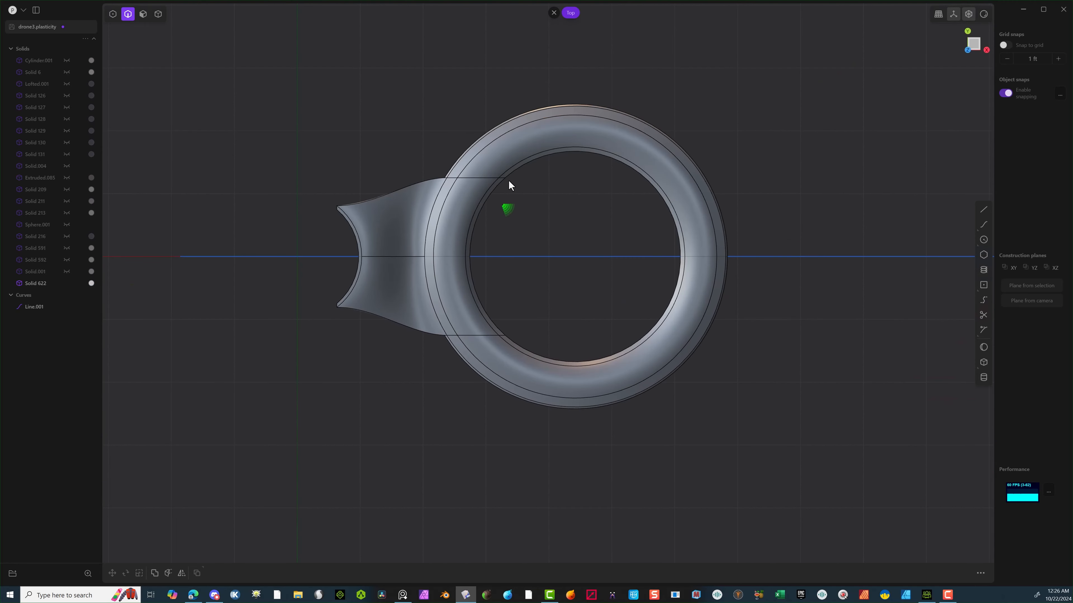
pyautogui.click(984, 210)
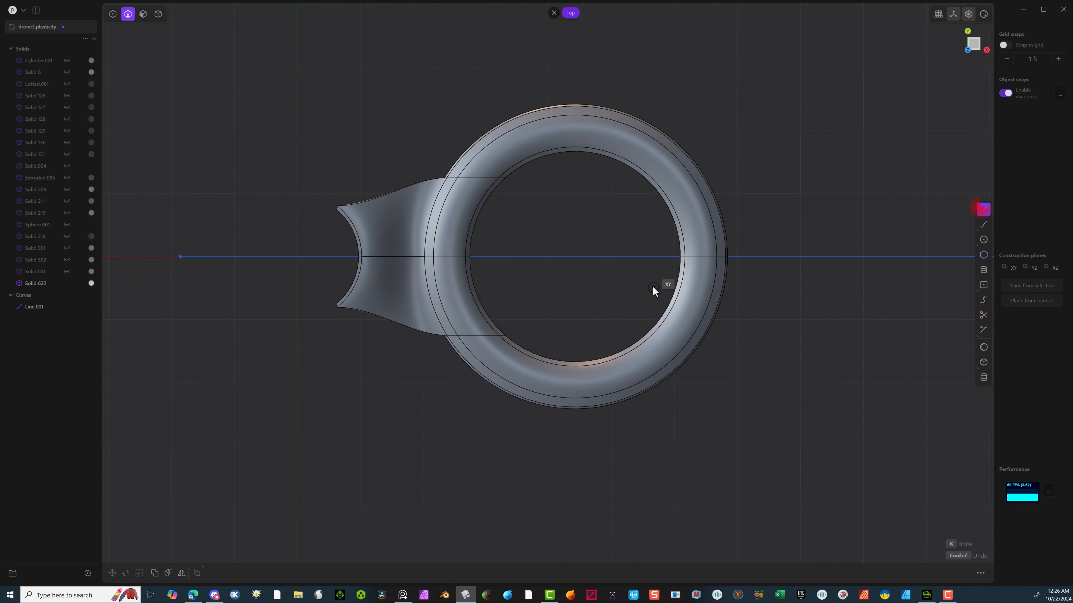
pyautogui.click(509, 332)
pyautogui.scroll(-1, 506, 556)
pyautogui.scroll(-2, 505, 556)
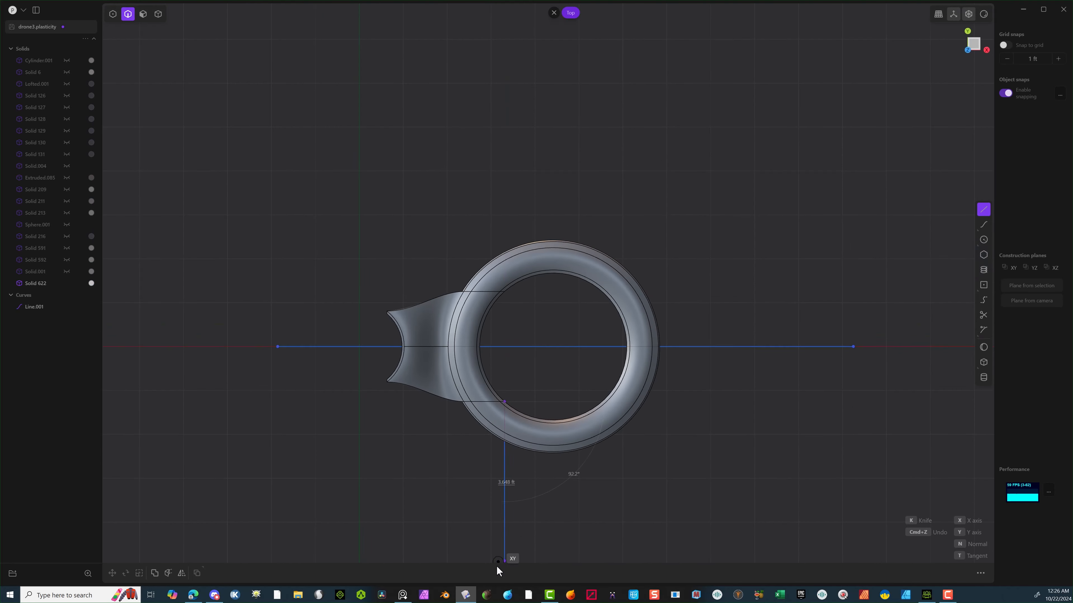
pyautogui.scroll(-4, 473, 26)
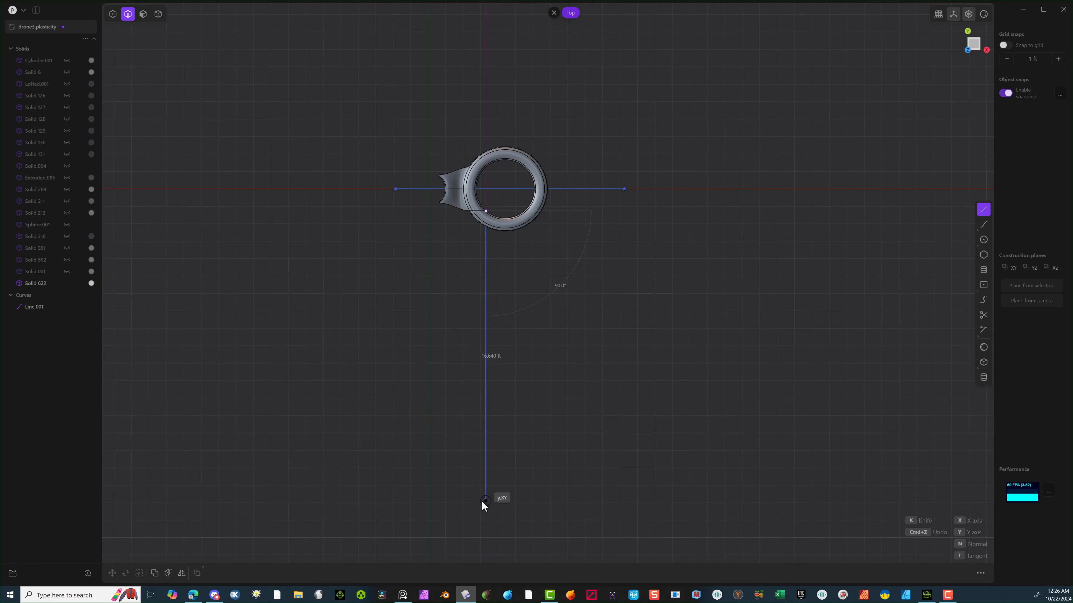
pyautogui.click(485, 495)
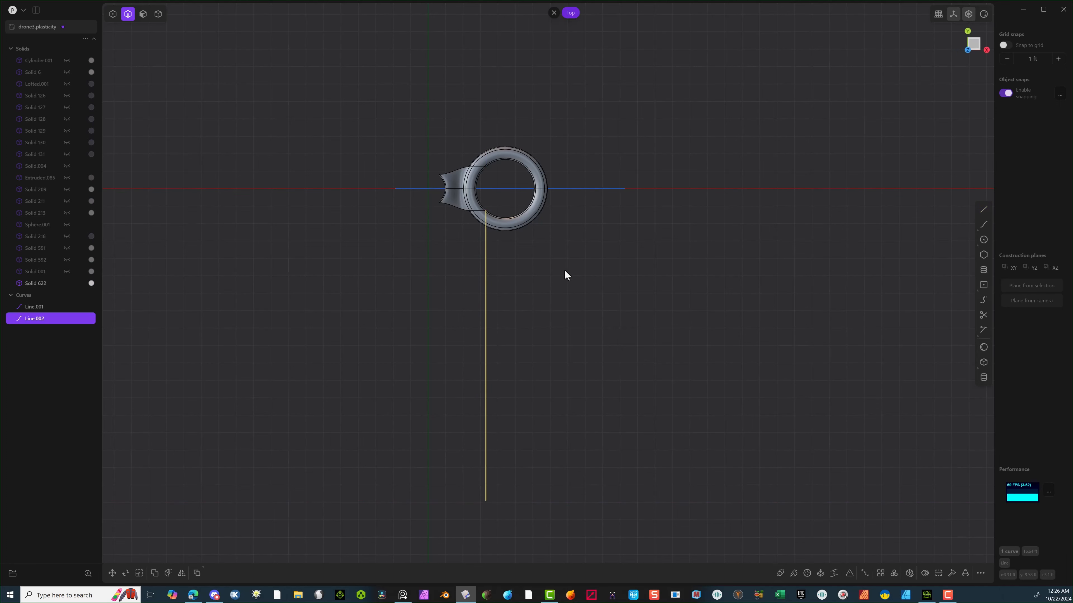
# Move the vertical line about 7.83 ft along positive Y so it crosses the whole ring.
pyautogui.press('g')
pyautogui.moveTo(487, 314); pyautogui.dragTo(491, 178)
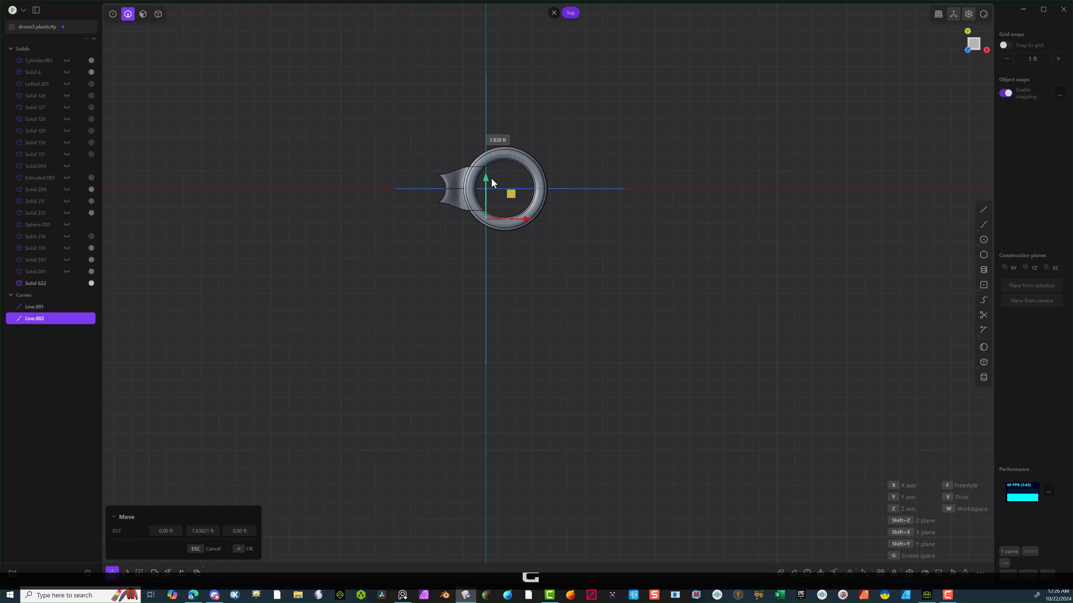
pyautogui.click(243, 549)
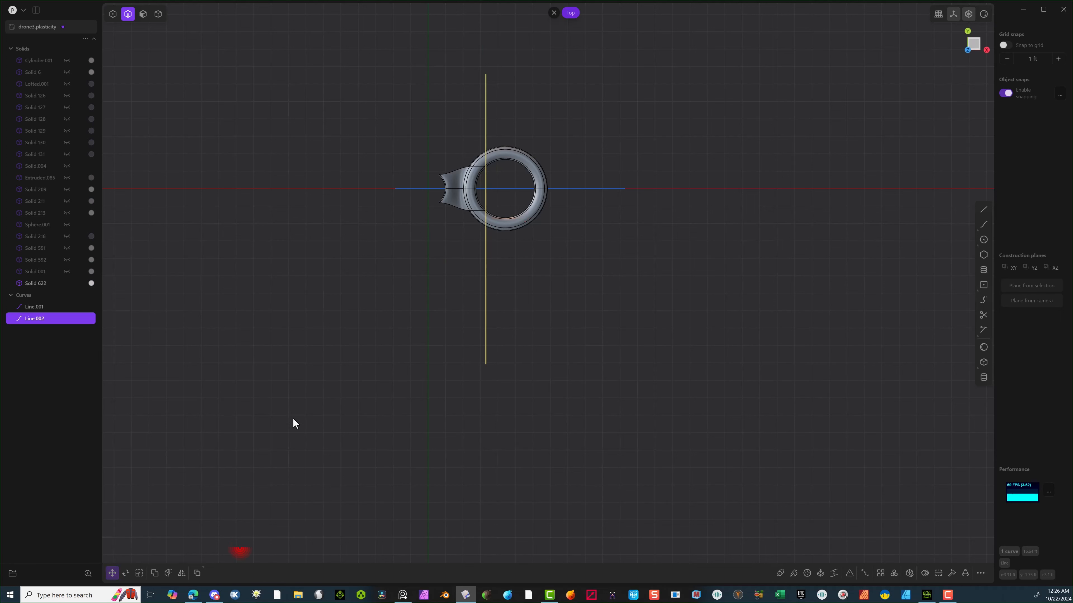
# Cut the combined ring-and-arm solid with the long line crossing the ring.
pyautogui.scroll(2, 302, 355)
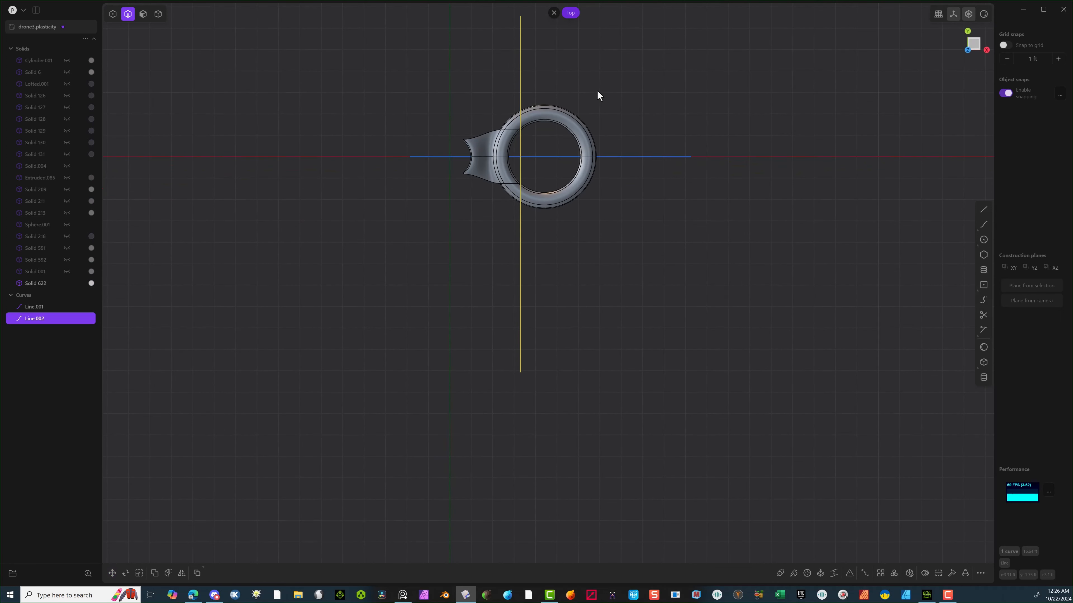
pyautogui.click(157, 14)
pyautogui.click(534, 119)
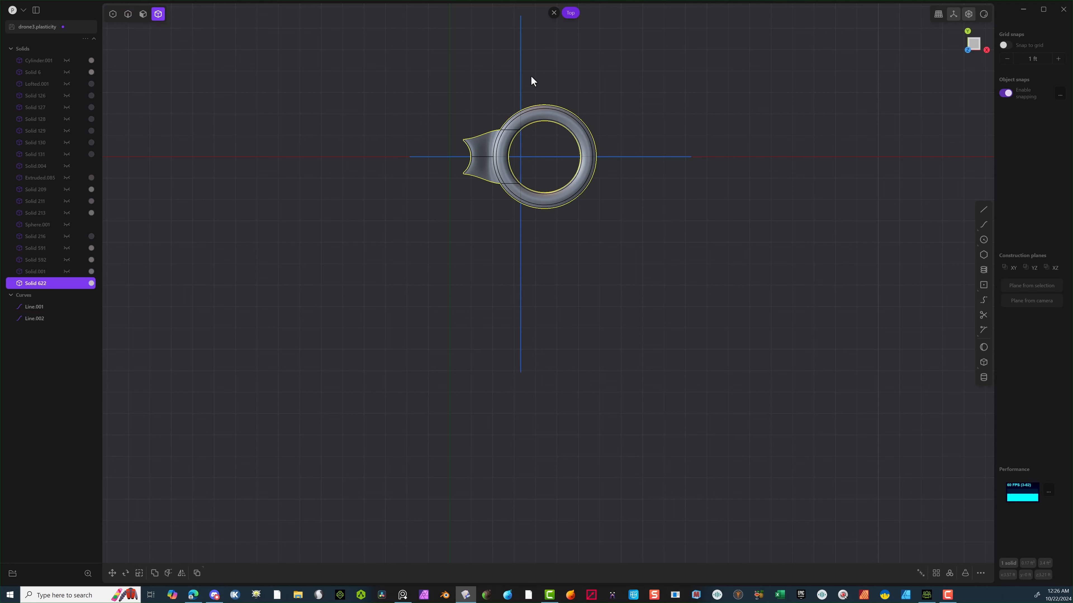
pyautogui.click(167, 573)
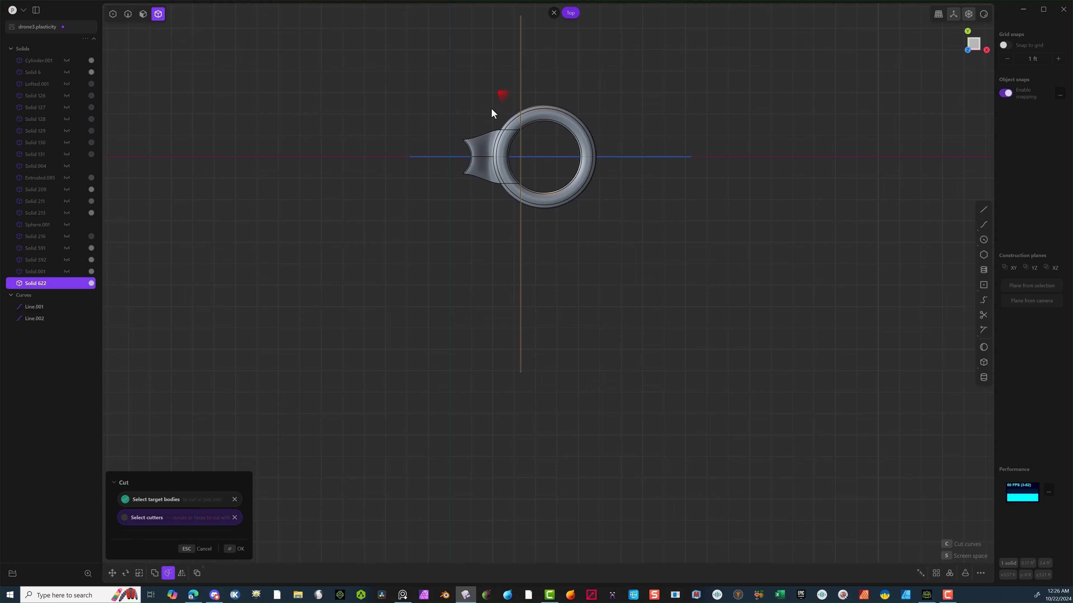
pyautogui.click(239, 549)
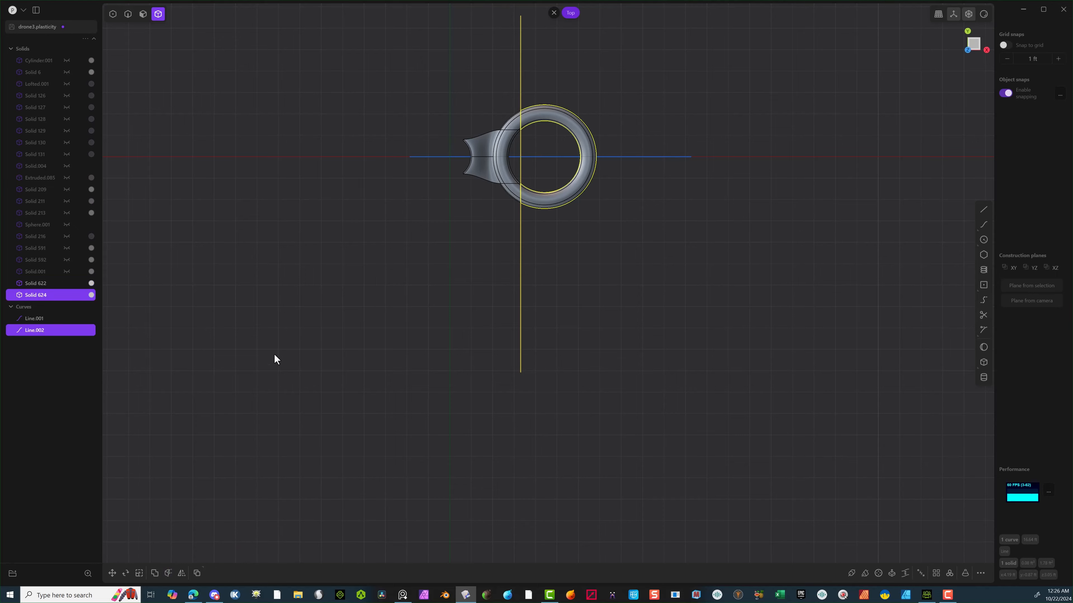
# Delete the outer wall faces of the cut ring section and the adjoining arm side face on one side of the part.
pyautogui.moveTo(274, 353); pyautogui.dragTo(613, 388, button='middle')
pyautogui.scroll(10, 410, 247)
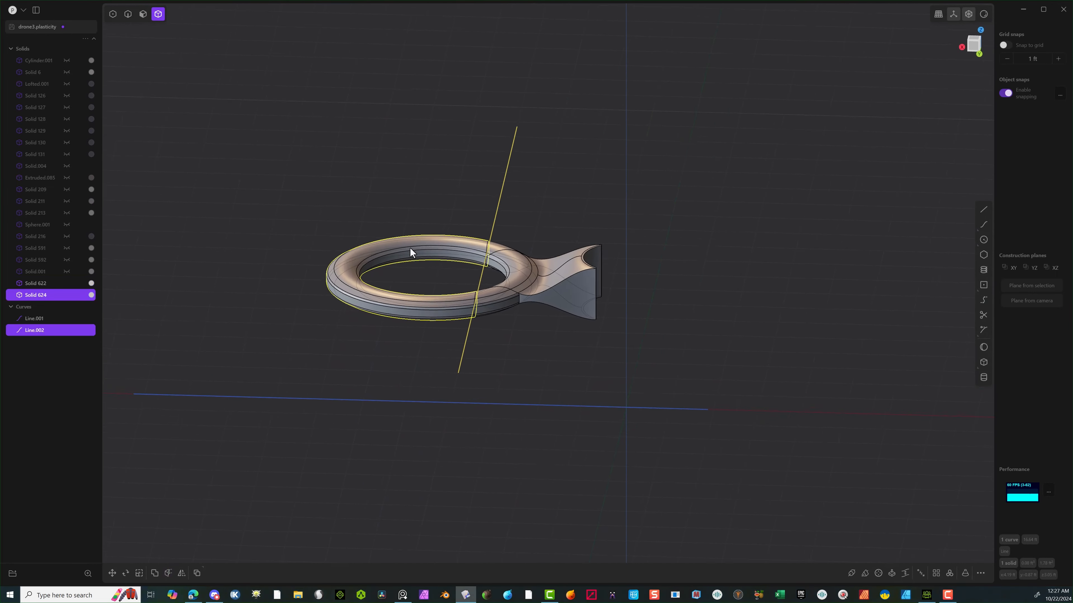
pyautogui.scroll(7, 511, 315)
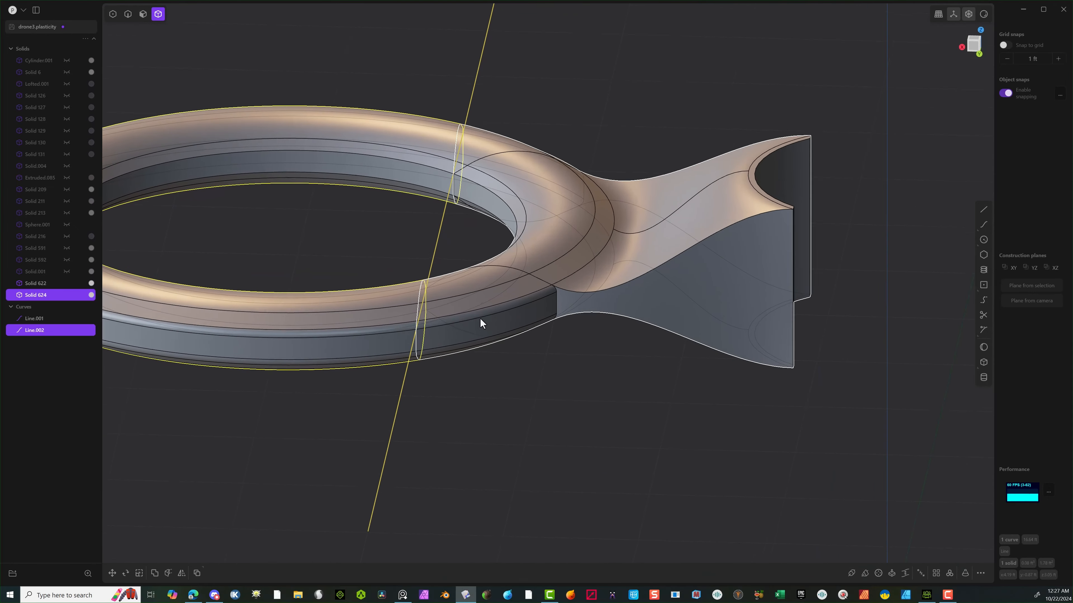
pyautogui.moveTo(479, 318); pyautogui.dragTo(403, 394, button='middle')
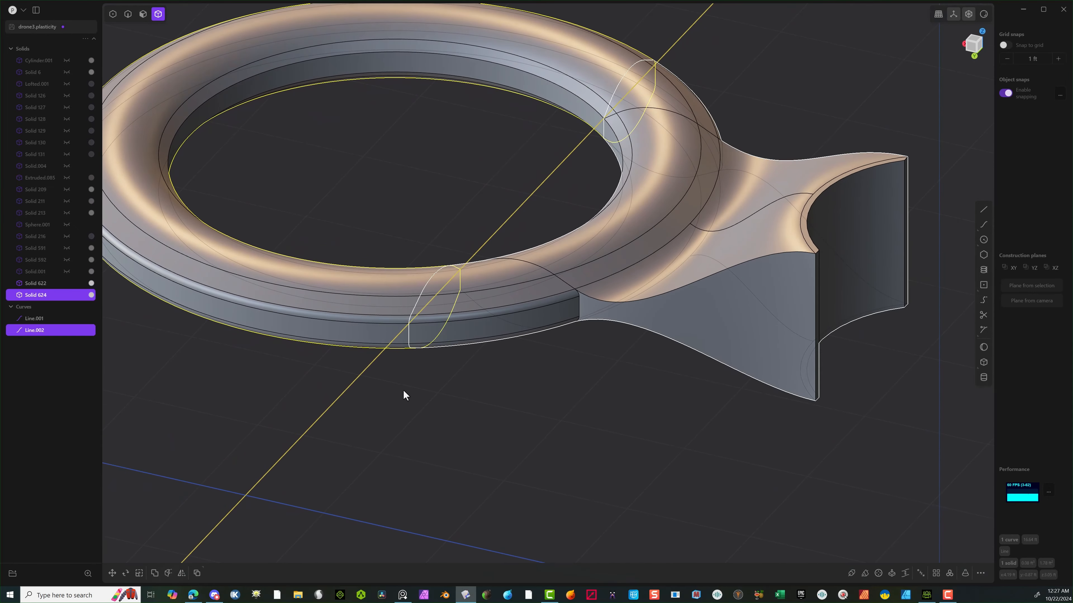
pyautogui.moveTo(395, 433); pyautogui.dragTo(490, 313, button='middle')
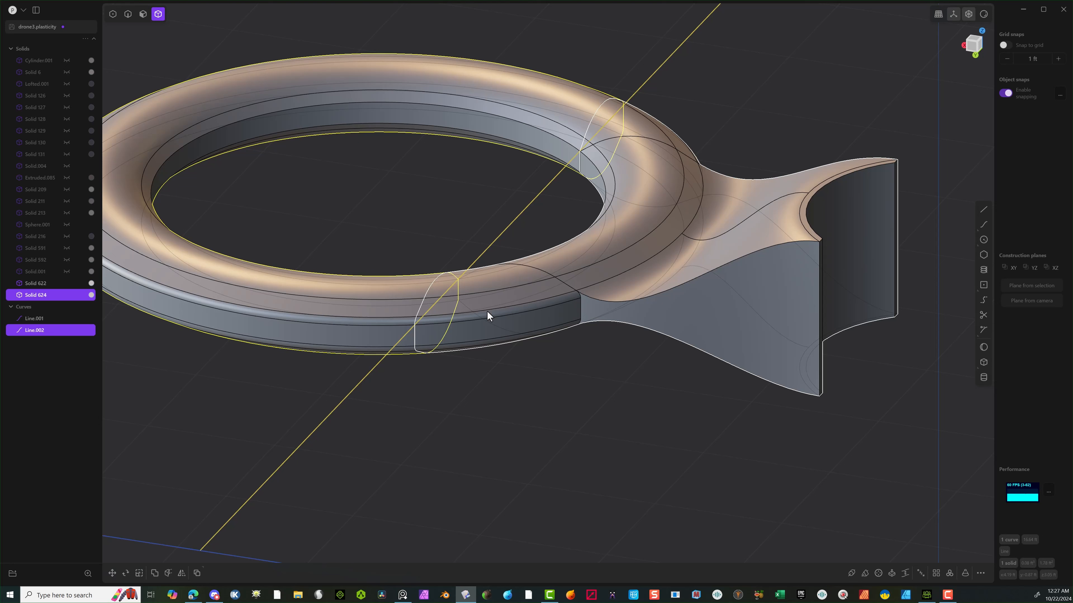
pyautogui.click(142, 14)
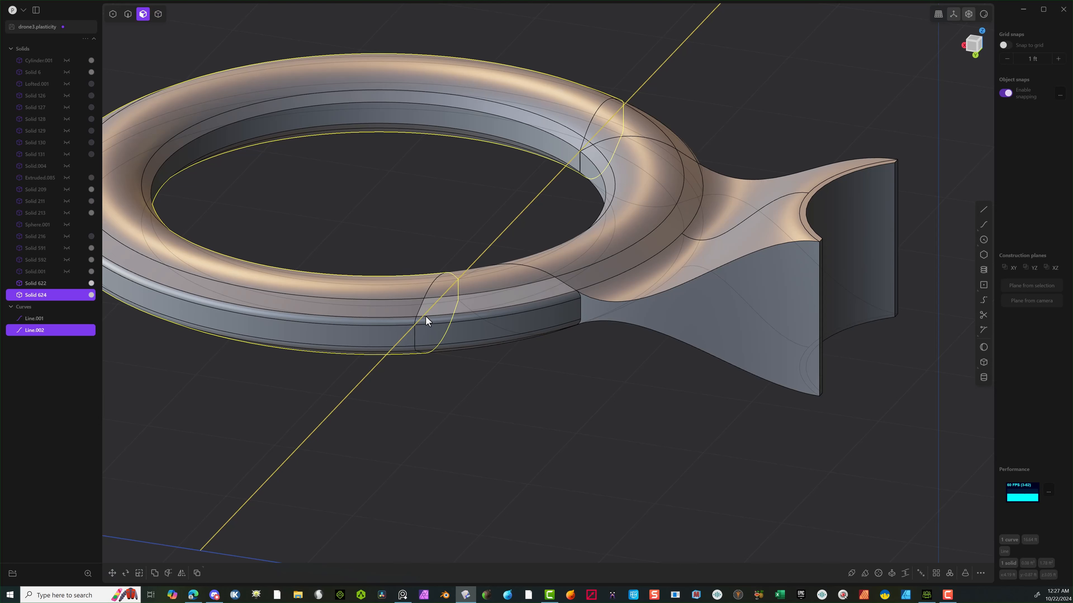
pyautogui.click(464, 345)
pyautogui.keyDown('shift'); pyautogui.click(473, 328); pyautogui.keyUp('shift')
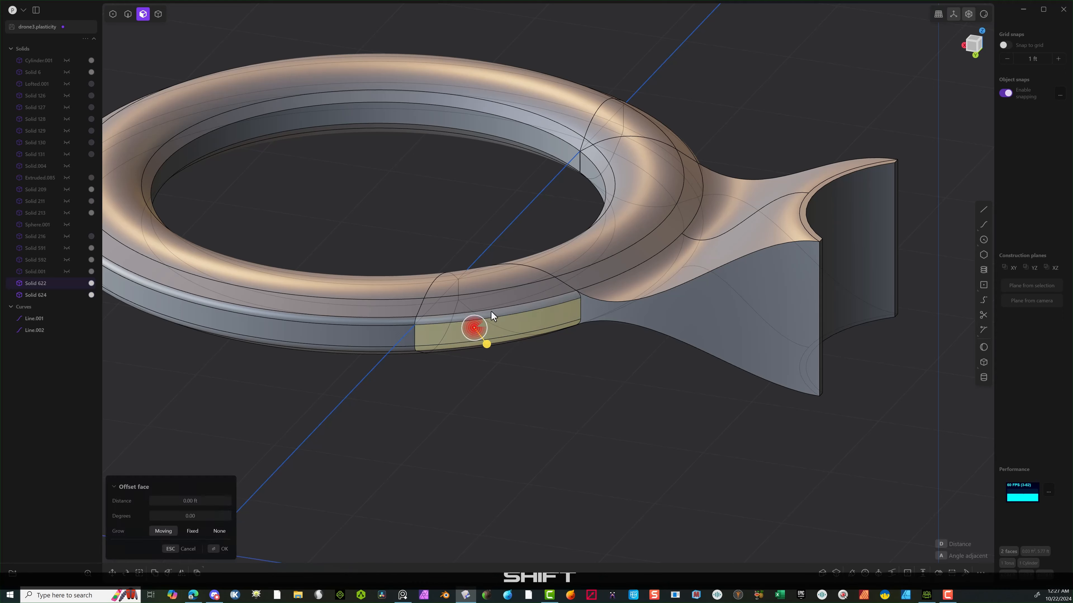
pyautogui.keyDown('shift'); pyautogui.click(491, 311); pyautogui.keyUp('shift')
pyautogui.moveTo(623, 355); pyautogui.dragTo(674, 308, button='middle')
pyautogui.keyDown('shift'); pyautogui.click(675, 307); pyautogui.keyUp('shift')
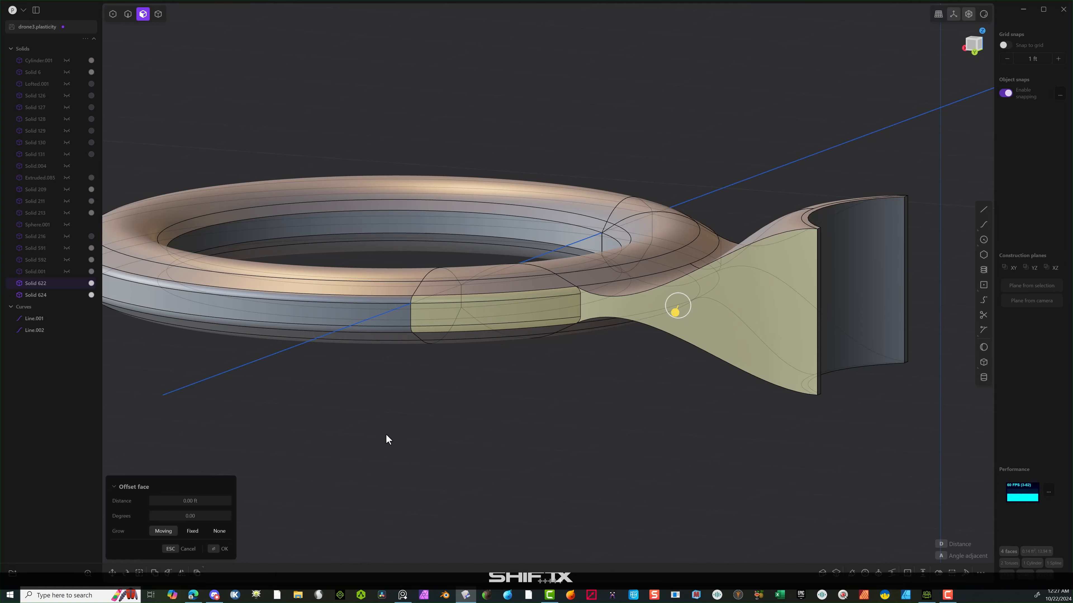
pyautogui.press('Delete')
# Delete the matching outer wall faces of the ring section and the arm side face on the opposite side.
pyautogui.moveTo(399, 439); pyautogui.dragTo(239, 438, button='middle')
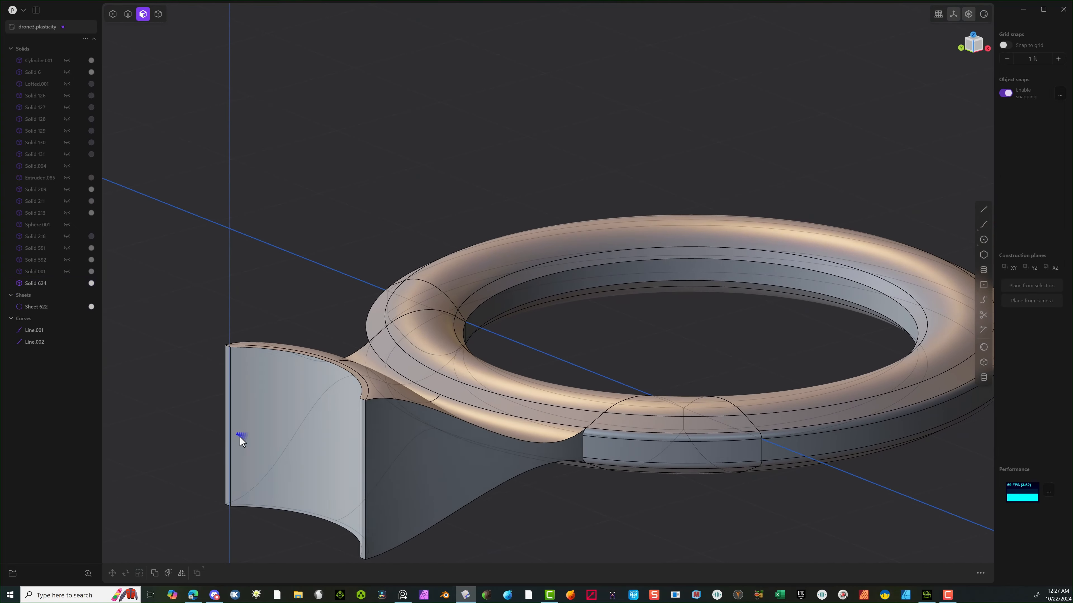
pyautogui.click(616, 435)
pyautogui.keyDown('shift'); pyautogui.click(618, 448); pyautogui.keyUp('shift')
pyautogui.moveTo(622, 462); pyautogui.dragTo(543, 464)
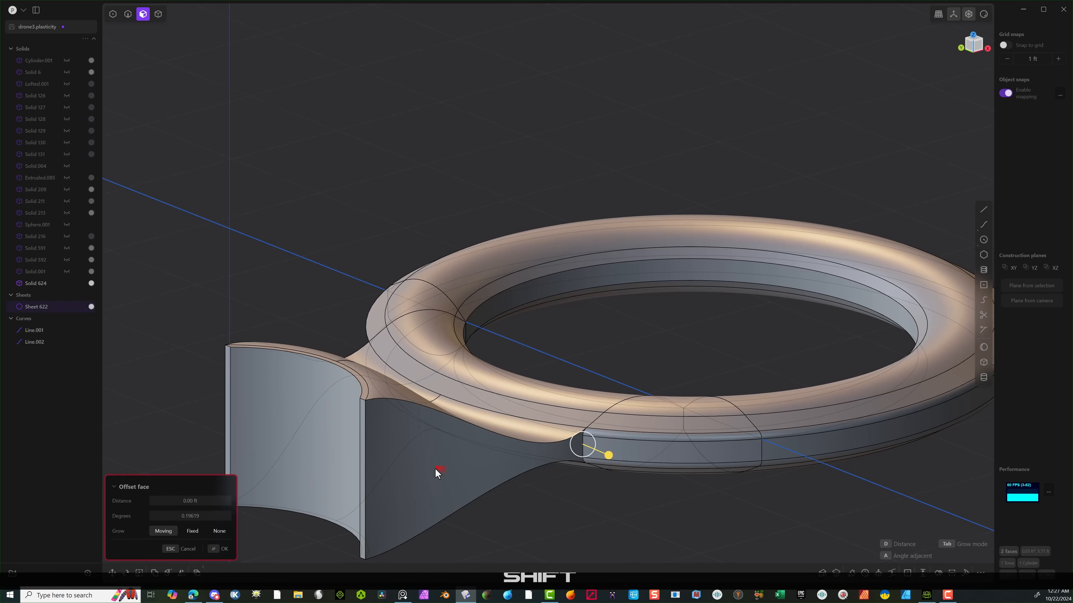
pyautogui.press('Escape')
pyautogui.keyDown('shift'); pyautogui.click(599, 463); pyautogui.keyUp('shift')
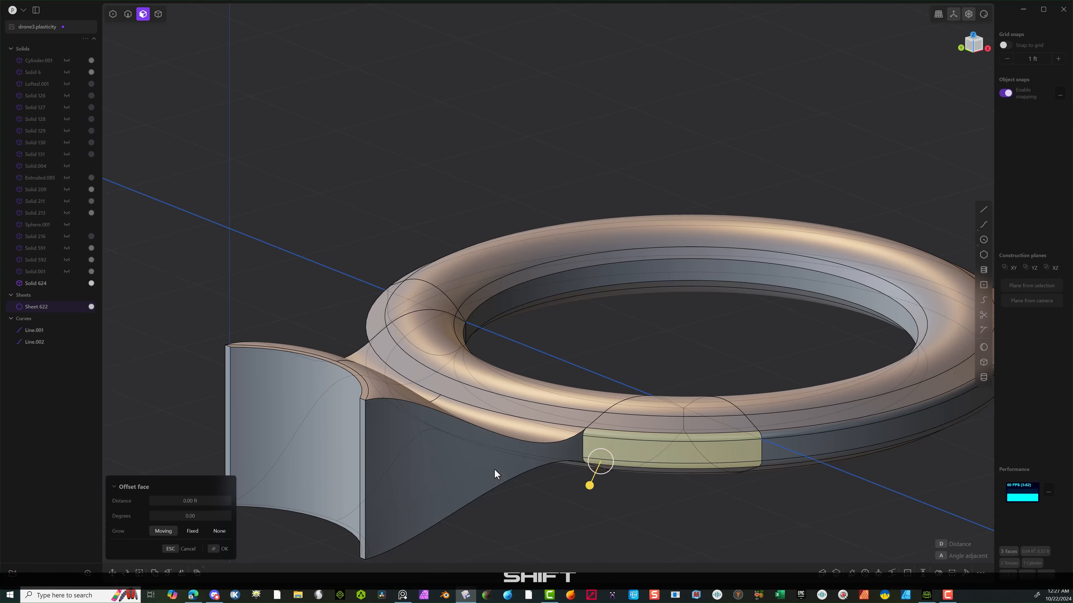
pyautogui.keyDown('shift'); pyautogui.click(494, 469); pyautogui.keyUp('shift')
pyautogui.press('Escape')
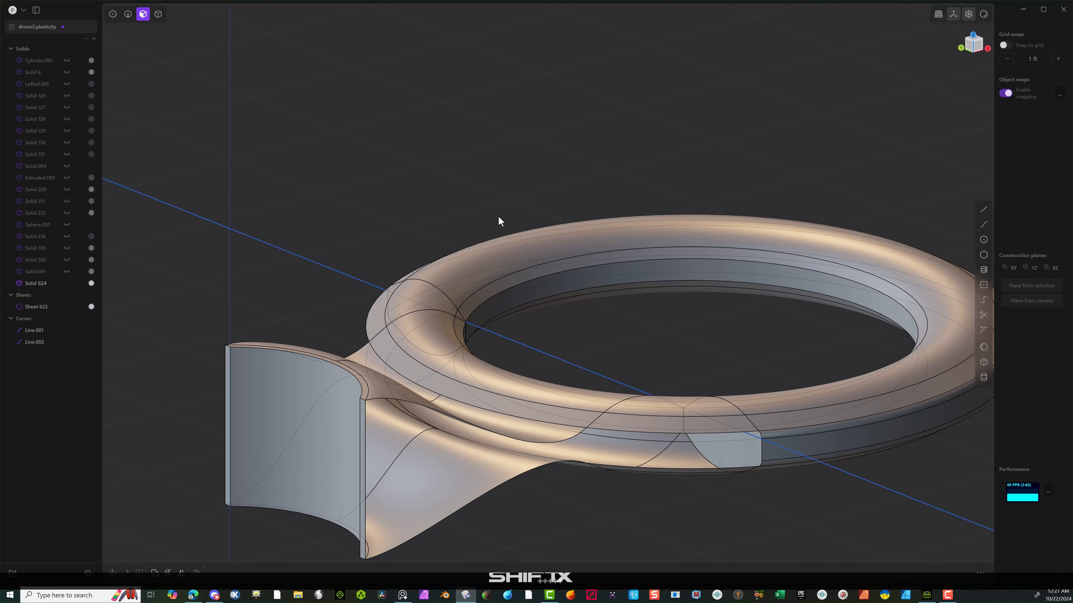
# Create a bridge curve from the uncut ring's upper outer edge to the upper corner edge at the arm's bracket end.
pyautogui.moveTo(499, 219); pyautogui.dragTo(559, 261, button='middle')
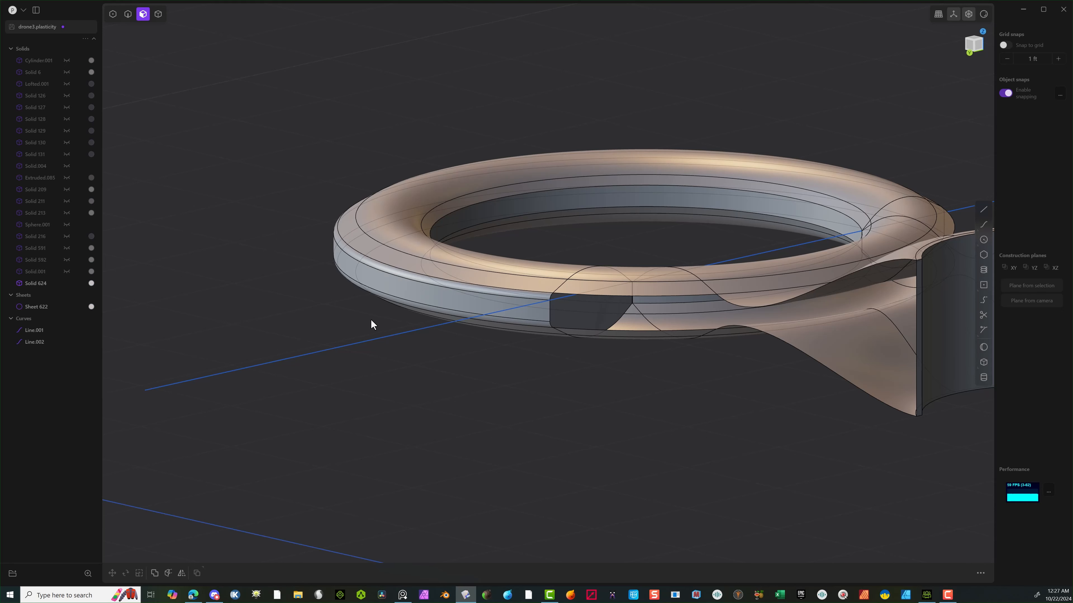
pyautogui.moveTo(699, 419); pyautogui.dragTo(135, 19, button='middle')
pyautogui.click(128, 14)
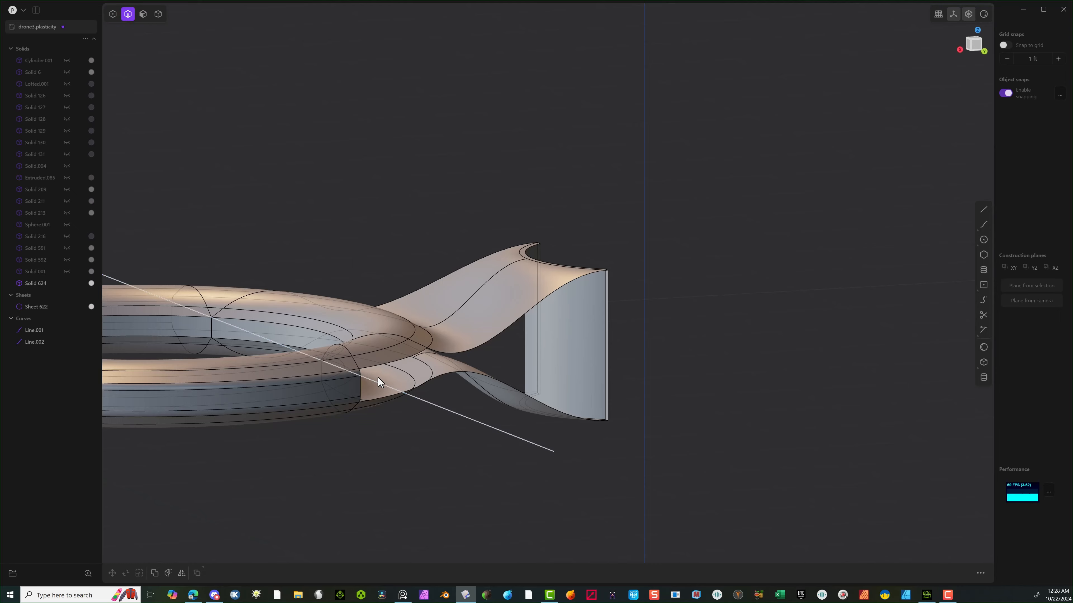
pyautogui.click(350, 371)
pyautogui.press('f')
pyautogui.moveTo(573, 309)
pyautogui.mouseDown(button='middle')
pyautogui.moveTo(423, 359)
pyautogui.moveTo(584, 295)
pyautogui.mouseUp(button='middle')
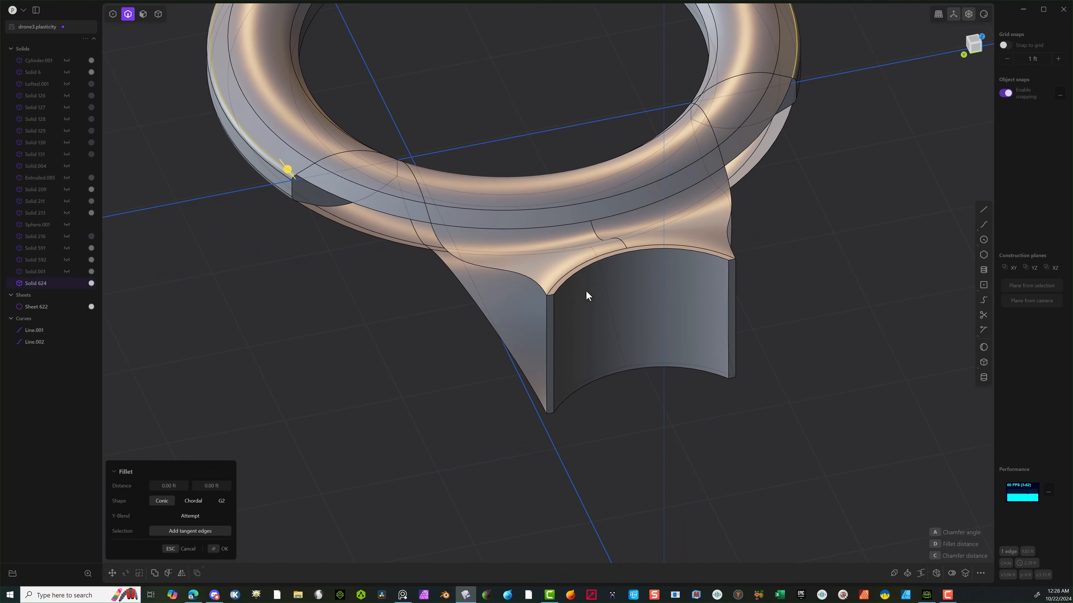
pyautogui.keyDown('shift'); pyautogui.click(550, 294); pyautogui.keyUp('shift')
pyautogui.scroll(4, 543, 290)
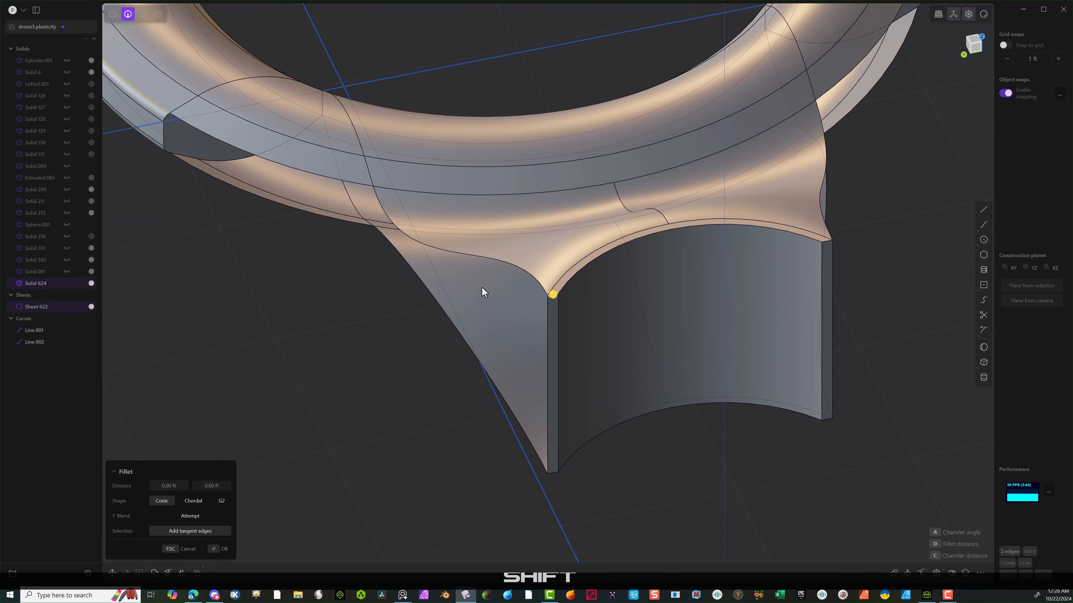
pyautogui.rightClick(380, 309)
pyautogui.click(464, 340)
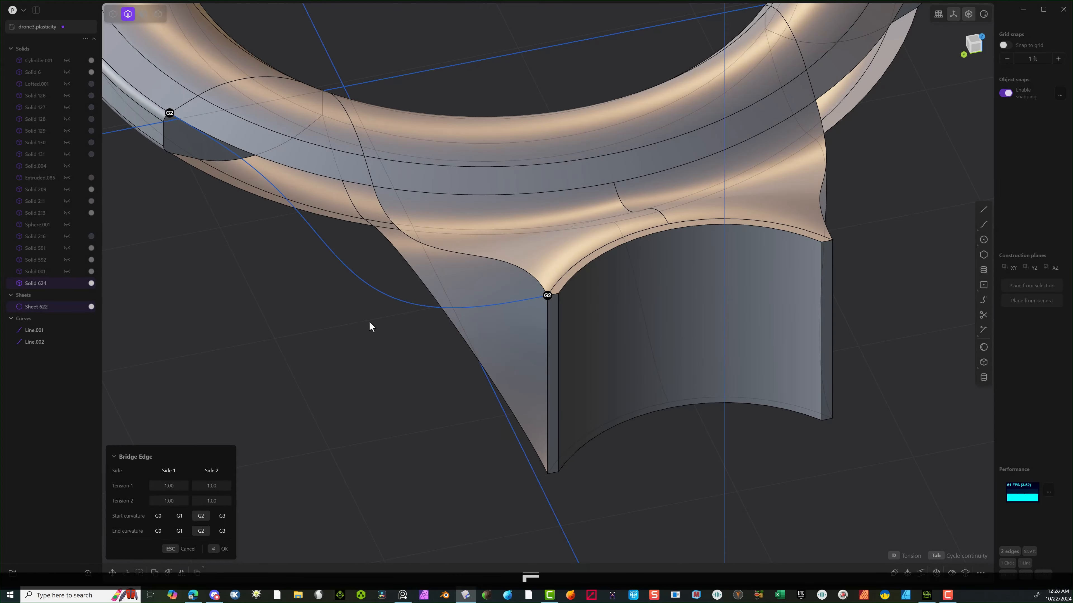
# Try G1 curvature on the bridge curve, set its start and end curvature to G2, and accept the curve.
pyautogui.moveTo(368, 325); pyautogui.dragTo(349, 264, button='middle')
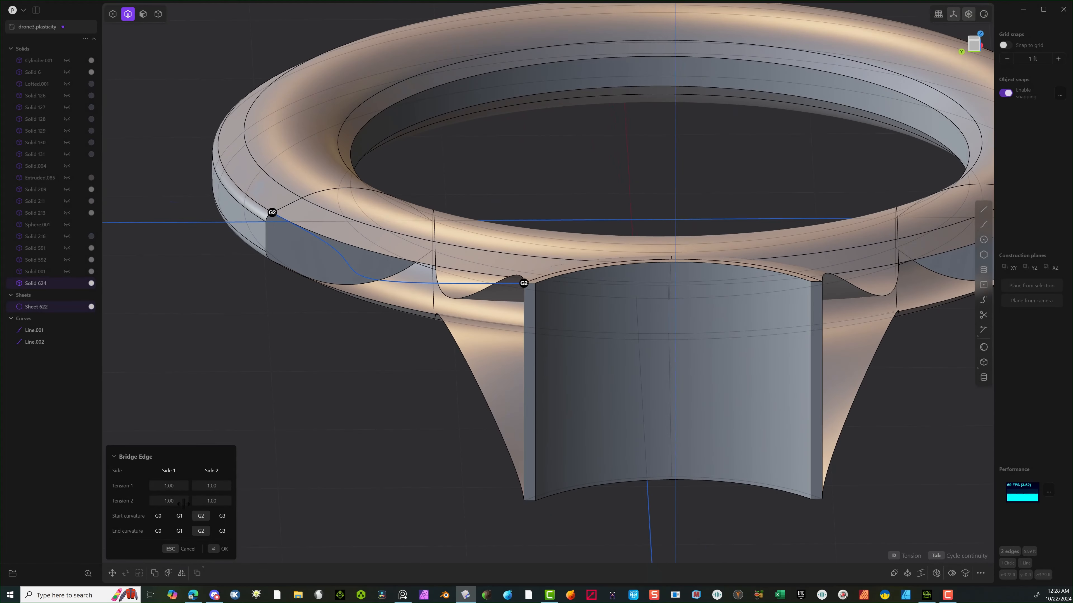
pyautogui.click(179, 516)
pyautogui.click(179, 531)
pyautogui.moveTo(253, 416); pyautogui.dragTo(745, 306, button='middle')
pyautogui.click(200, 516)
pyautogui.click(201, 531)
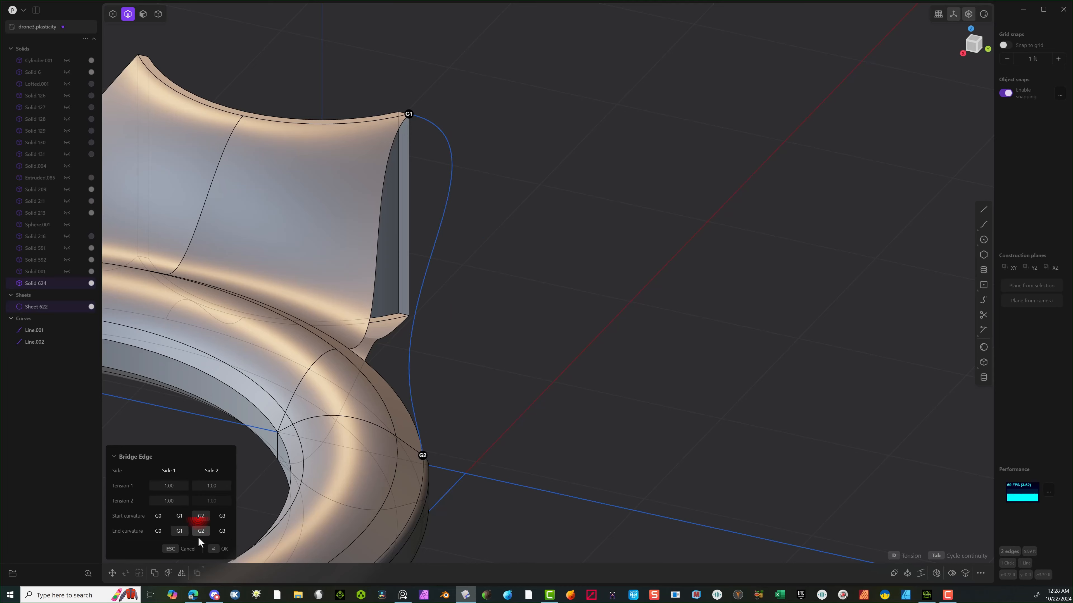
pyautogui.moveTo(466, 319); pyautogui.dragTo(363, 256, button='middle')
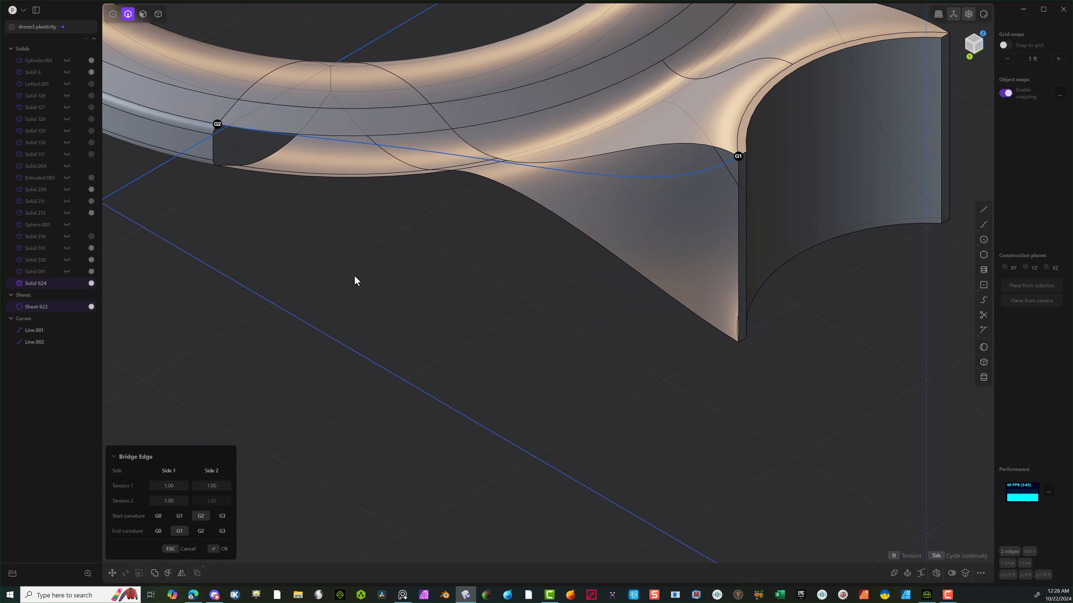
pyautogui.click(200, 531)
pyautogui.moveTo(310, 466); pyautogui.dragTo(630, 409, button='middle')
pyautogui.click(215, 549)
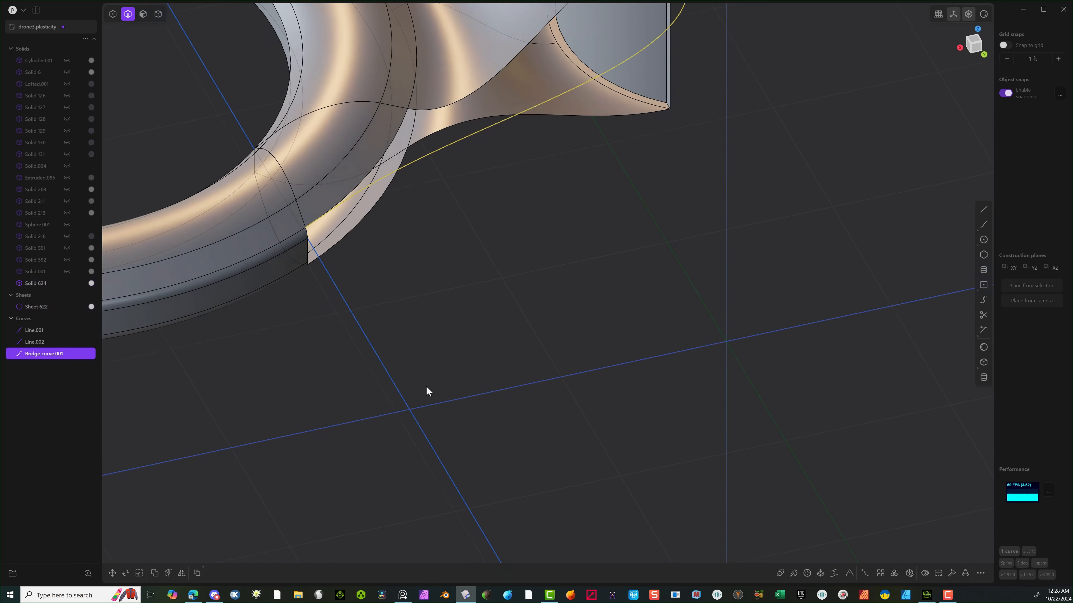
# Extrude the bridge curve downward into a sheet past the arm's lower edge, and delete the bridge curve.
pyautogui.moveTo(426, 387); pyautogui.dragTo(417, 384, button='middle')
pyautogui.press('e')
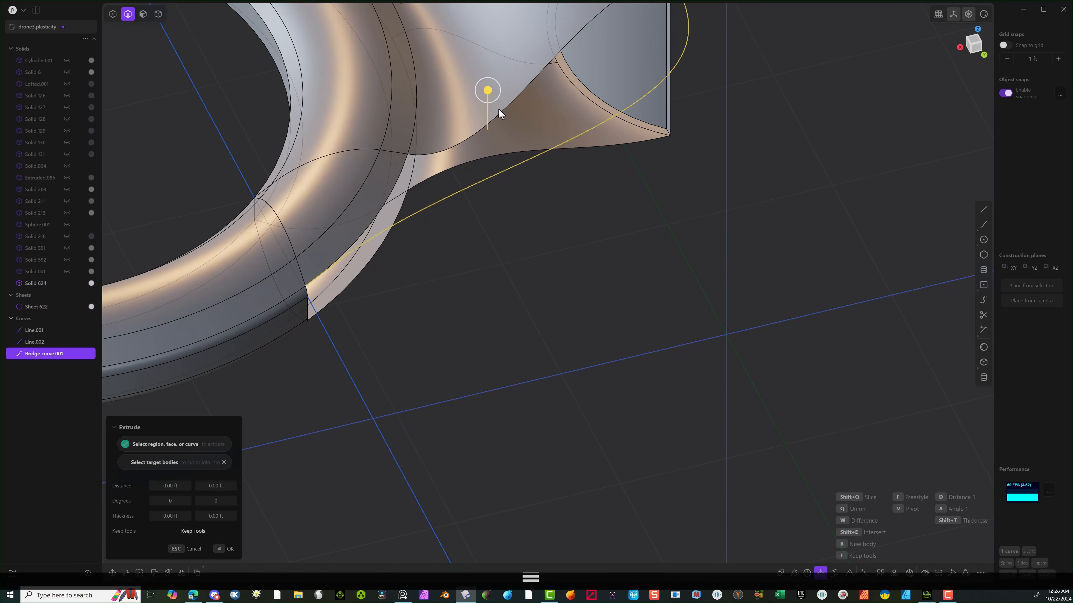
pyautogui.click(219, 549)
pyautogui.moveTo(219, 549); pyautogui.dragTo(575, 175, button='middle')
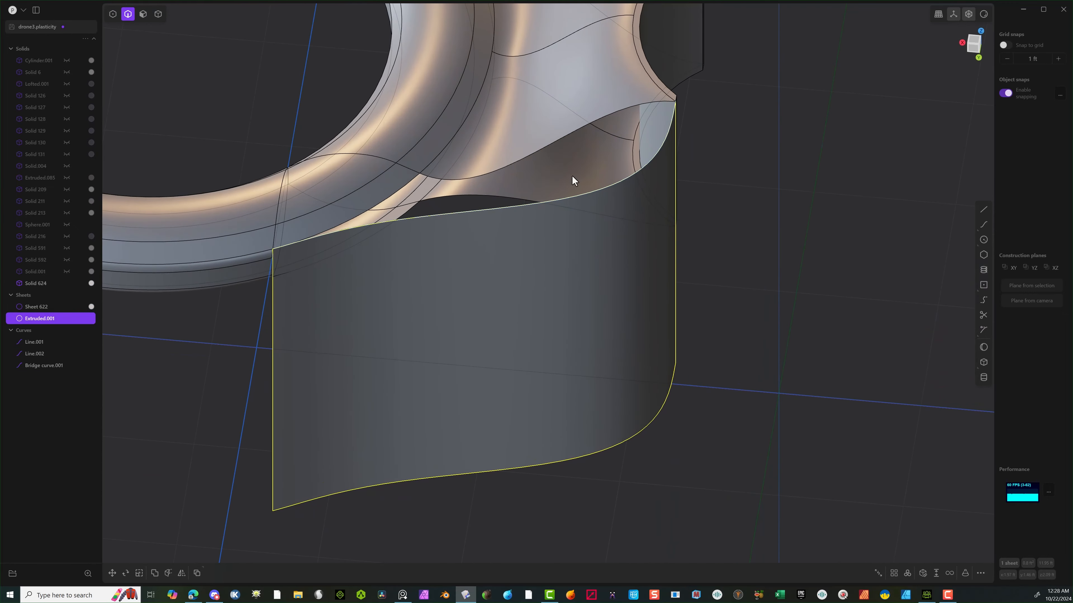
pyautogui.moveTo(615, 131); pyautogui.dragTo(543, 143, button='middle')
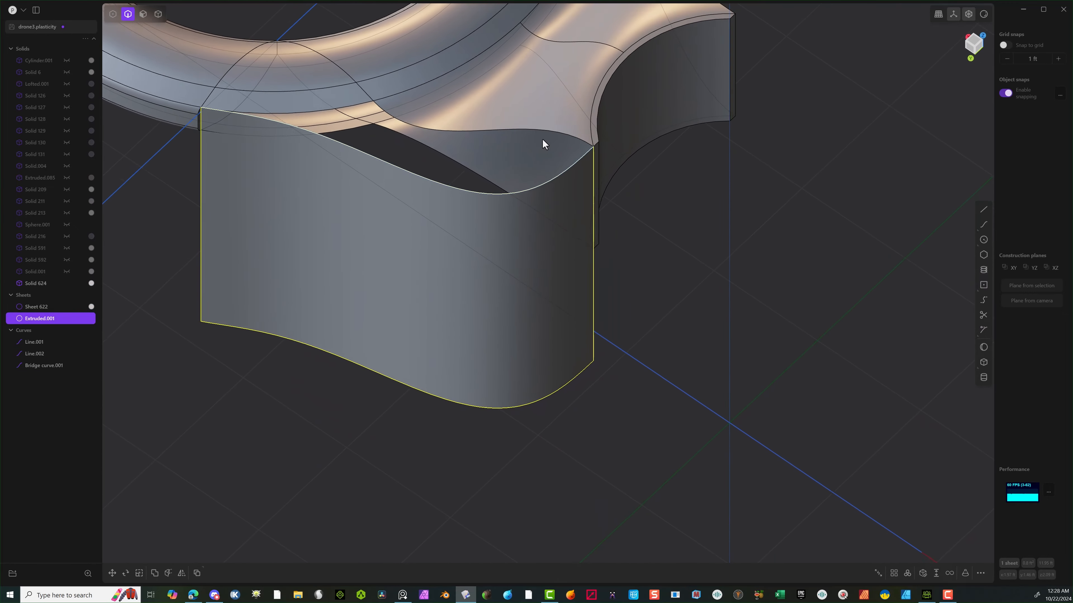
pyautogui.click(424, 187)
pyautogui.press('Delete')
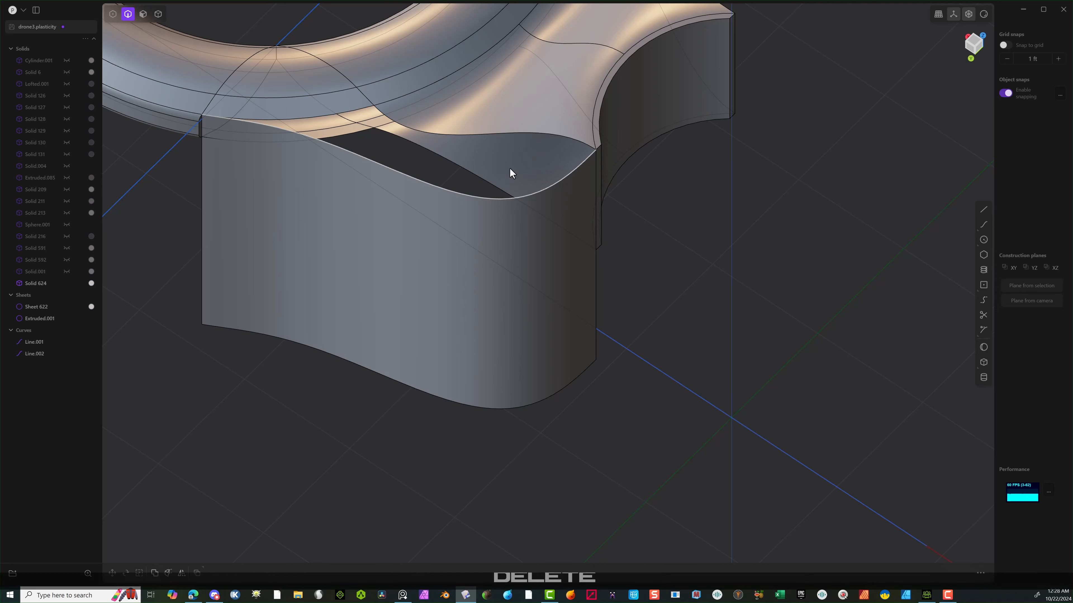
# Start an XNurbs surface over the upper opening, bounded by the extruded sheet's top edge, the ring edge and the arm's upper side edge.
pyautogui.click(311, 136)
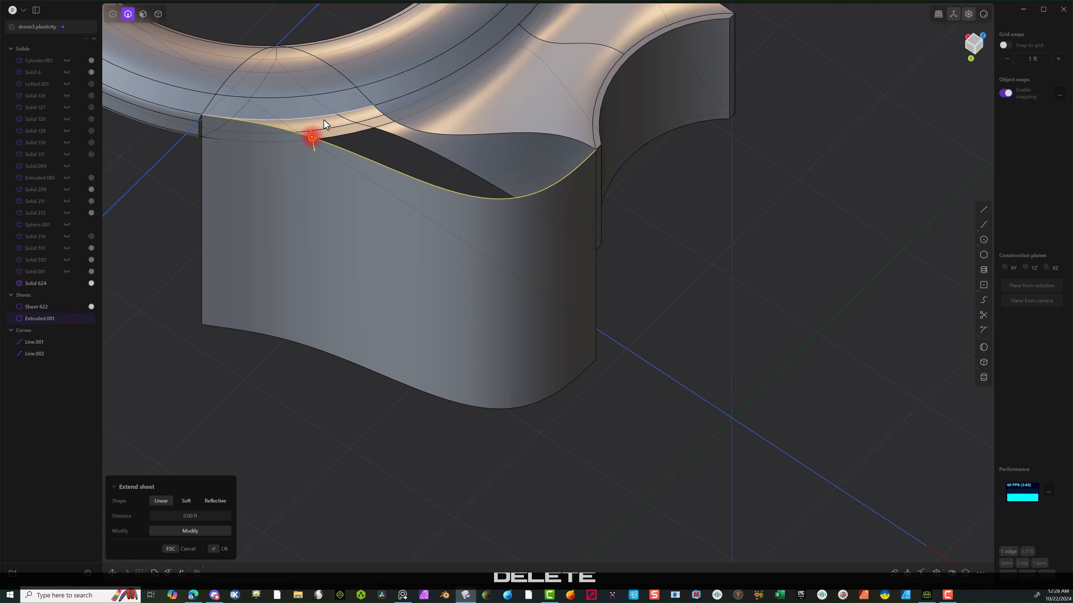
pyautogui.keyDown('shift'); pyautogui.click(323, 120); pyautogui.keyUp('shift')
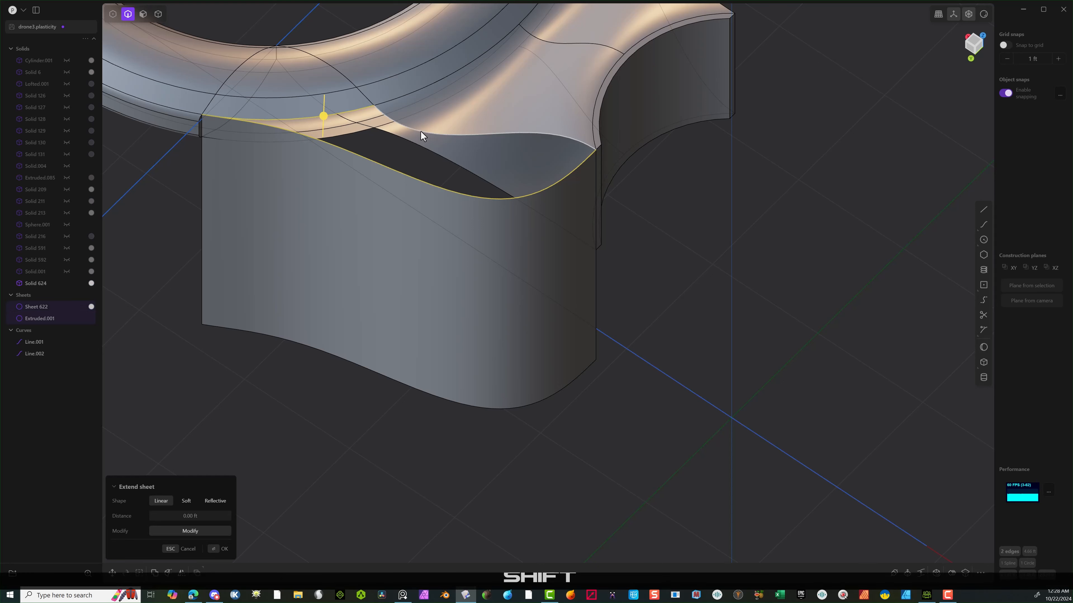
pyautogui.keyDown('shift'); pyautogui.click(438, 133); pyautogui.keyUp('shift')
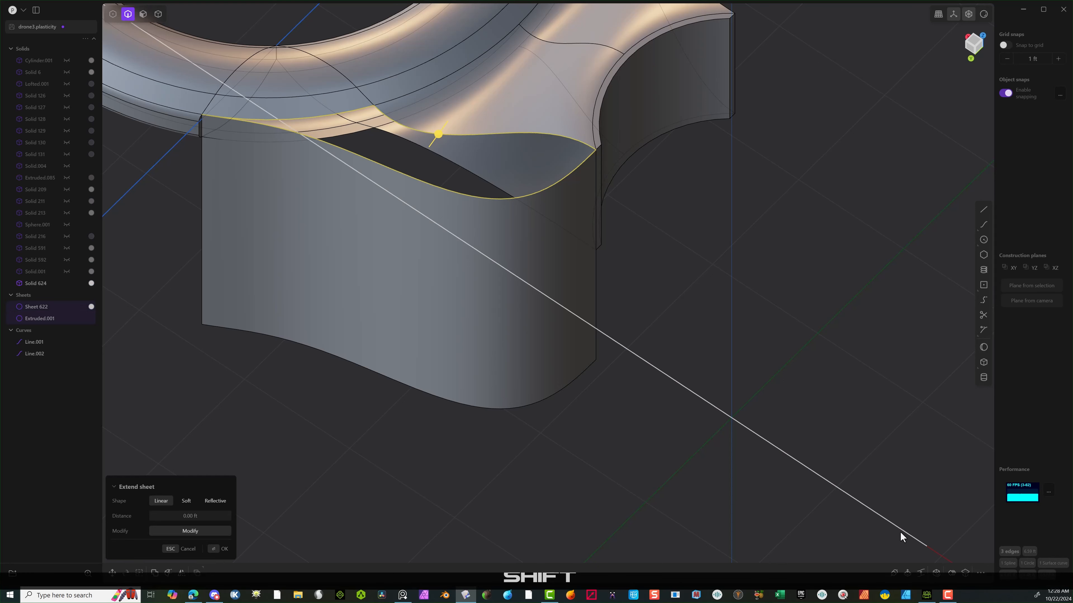
pyautogui.click(935, 572)
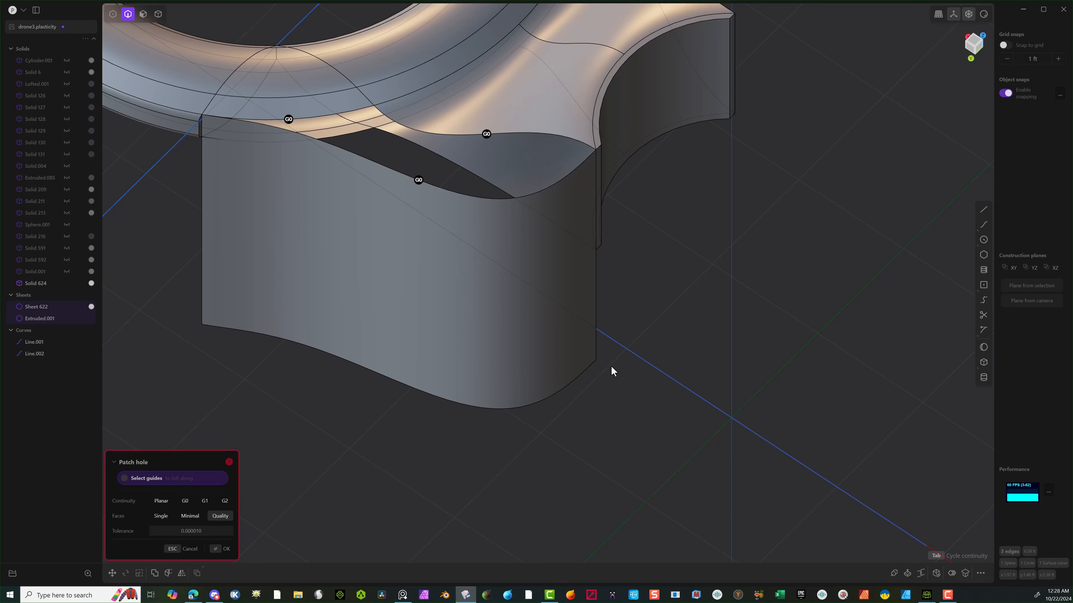
pyautogui.rightClick(361, 486)
pyautogui.click(414, 414)
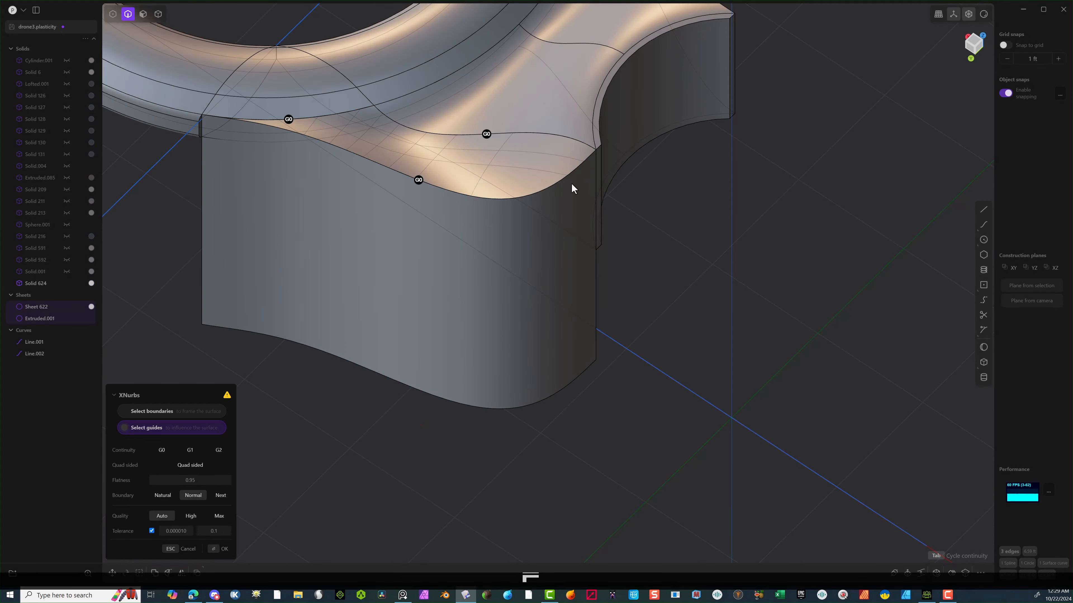
# Try G1 continuity on the XNurbs surface's arm edge and ring edge, cycling the extruded sheet's edge back to G0.
pyautogui.moveTo(570, 183)
pyautogui.mouseDown(button='middle')
pyautogui.moveTo(506, 158)
pyautogui.moveTo(507, 148)
pyautogui.mouseUp(button='middle')
pyautogui.click(556, 140)
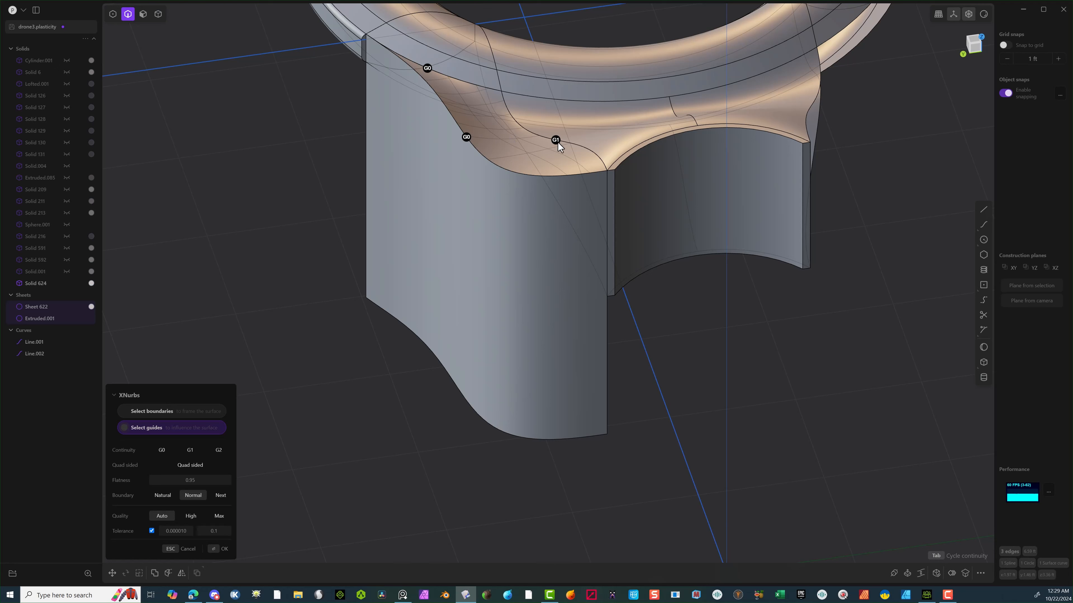
pyautogui.click(469, 136)
pyautogui.click(468, 137)
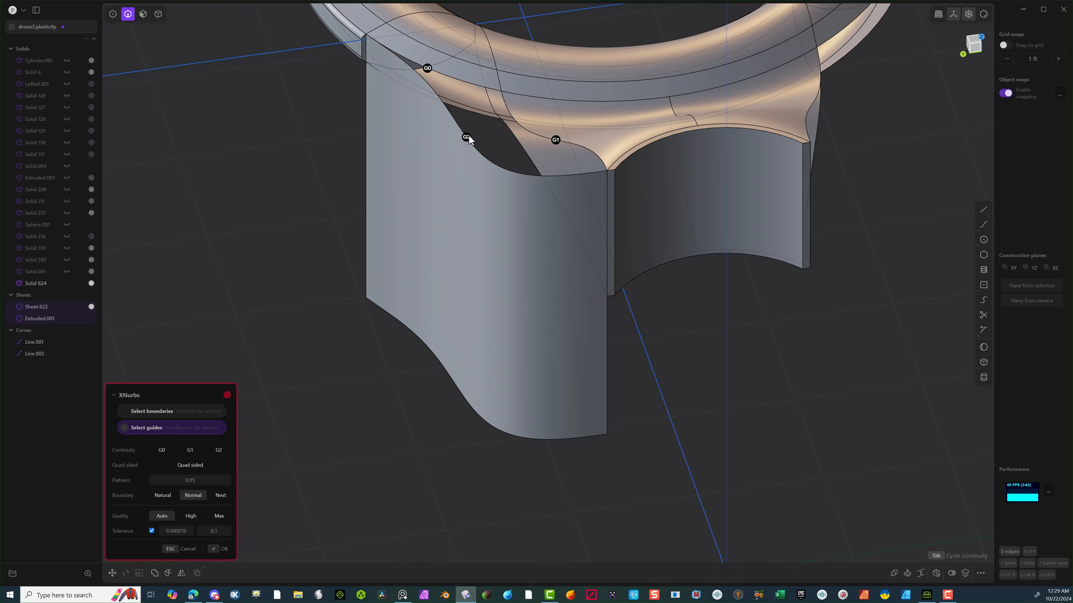
pyautogui.click(467, 137)
pyautogui.click(467, 137)
pyautogui.click(466, 137)
pyautogui.click(466, 137)
pyautogui.click(428, 67)
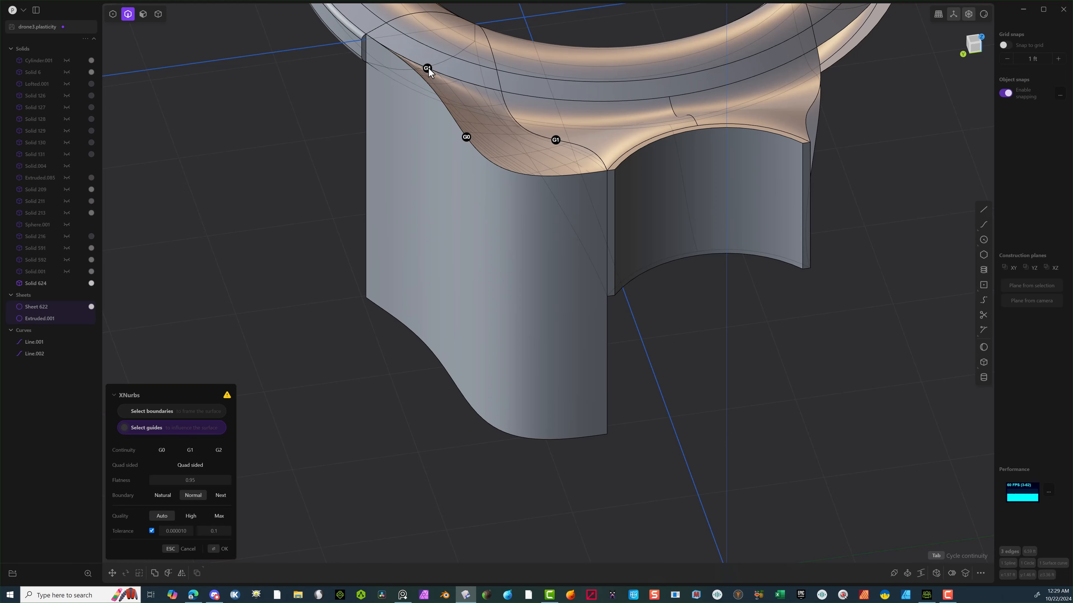
pyautogui.moveTo(471, 102)
pyautogui.mouseDown(button='middle')
pyautogui.moveTo(416, 75)
pyautogui.moveTo(415, 106)
pyautogui.moveTo(539, 122)
pyautogui.moveTo(545, 180)
pyautogui.moveTo(537, 125)
pyautogui.moveTo(452, 140)
pyautogui.mouseUp(button='middle')
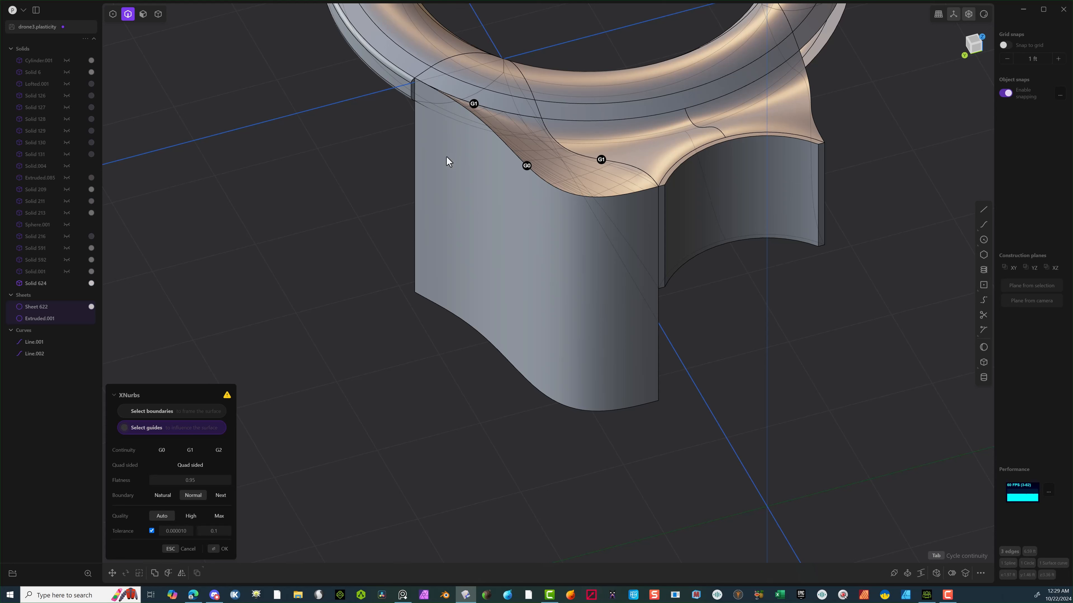
# Undo the XNurbs surface, the bridge curve deletion and the extruded sheet, back to the selected bridge curve.
pyautogui.hotkey('ctrl', 'z')
pyautogui.hotkey('ctrl', 'z')
pyautogui.hotkey('ctrl', 'z')
pyautogui.hotkey('ctrl', 'z')
pyautogui.hotkey('ctrl', 'z')
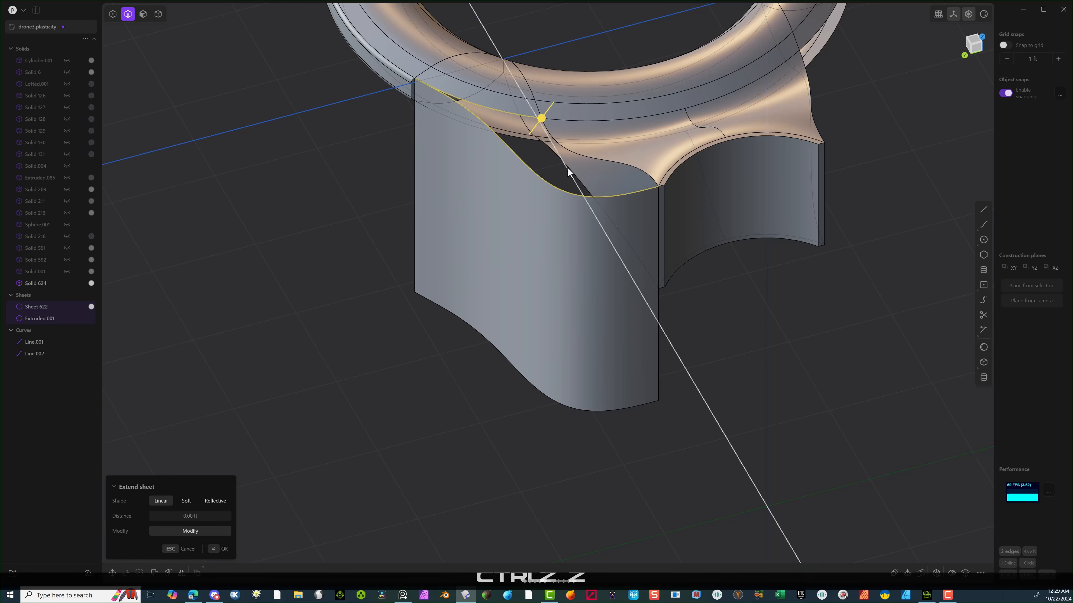
pyautogui.hotkey('ctrl', 'z')
pyautogui.hotkey('ctrl', 'z')
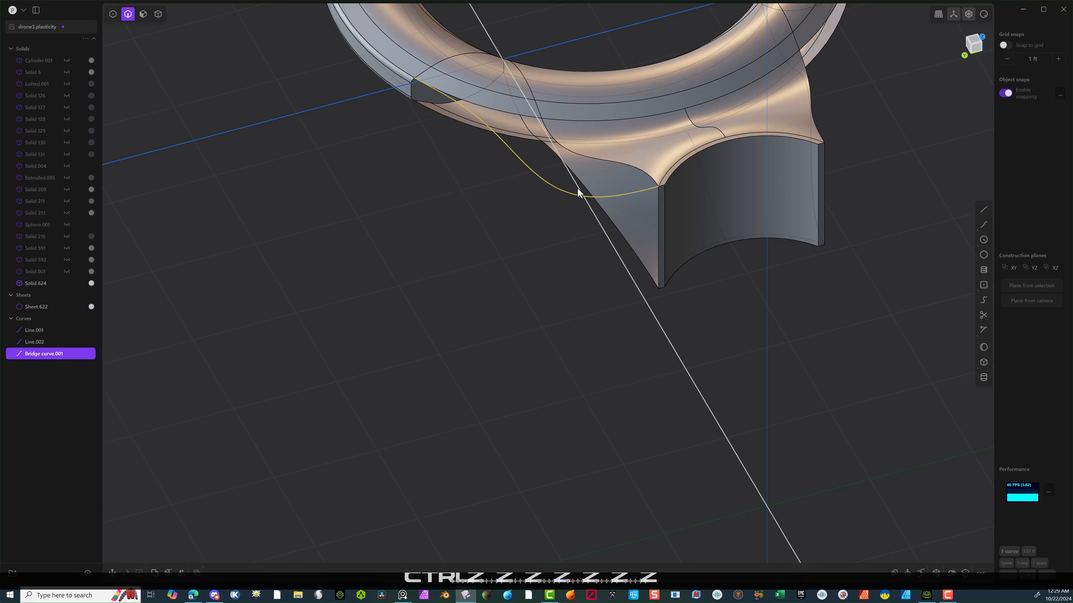
# Cut across the narrow end face of the arm's bracket near its upper corner to split its long edge.
pyautogui.moveTo(635, 251); pyautogui.dragTo(405, 85, button='middle')
pyautogui.scroll(1, 405, 85)
pyautogui.click(143, 14)
pyautogui.click(656, 161)
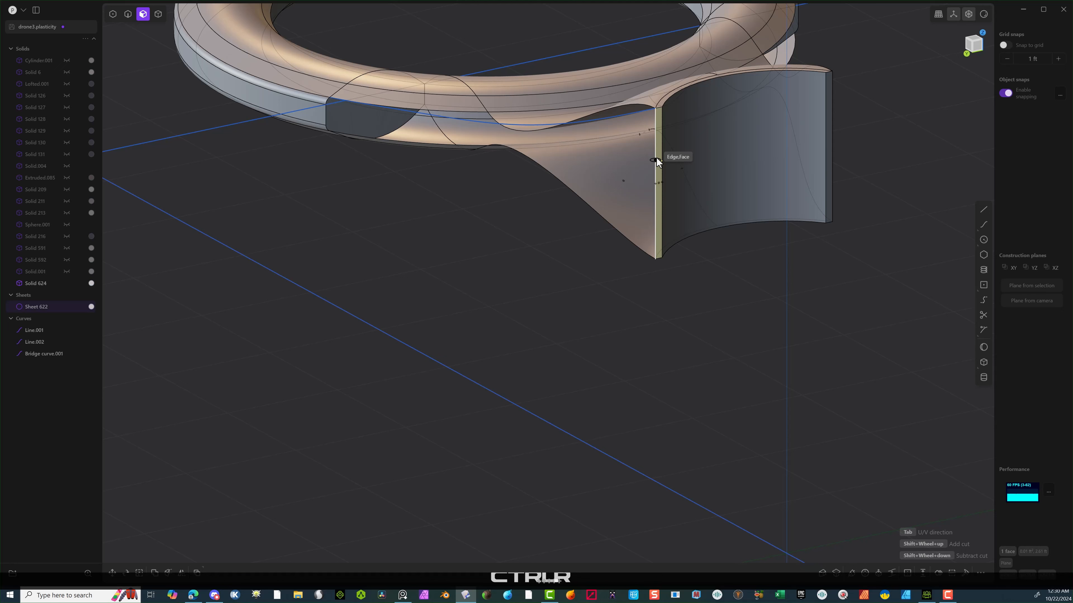
pyautogui.doubleClick(661, 140)
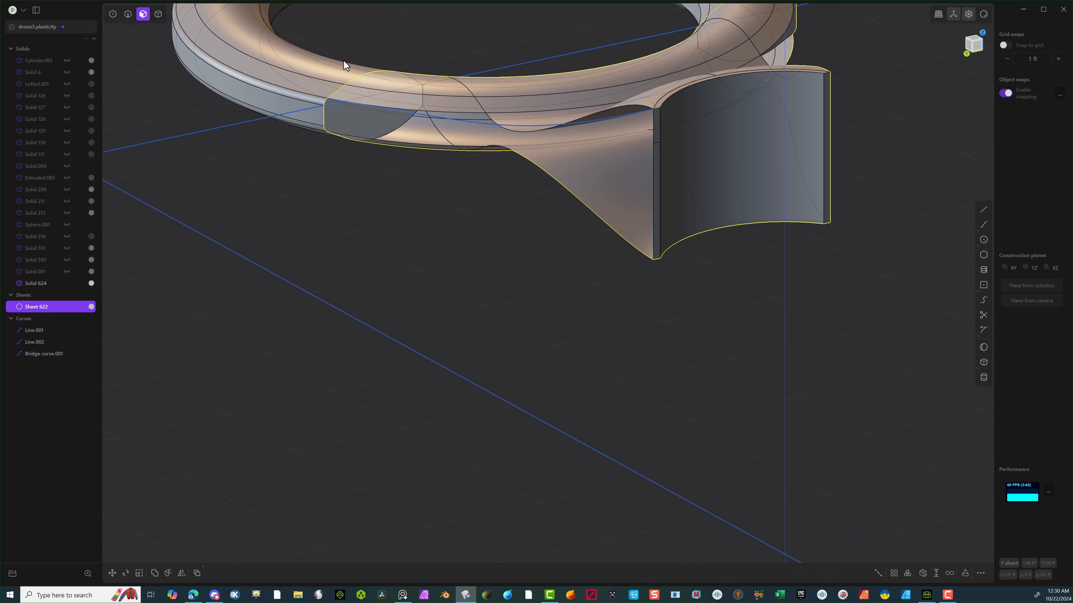
# Create a second bridge curve just below the first, from the ring's outer edge to the bracket's long edge below the cut.
pyautogui.click(127, 14)
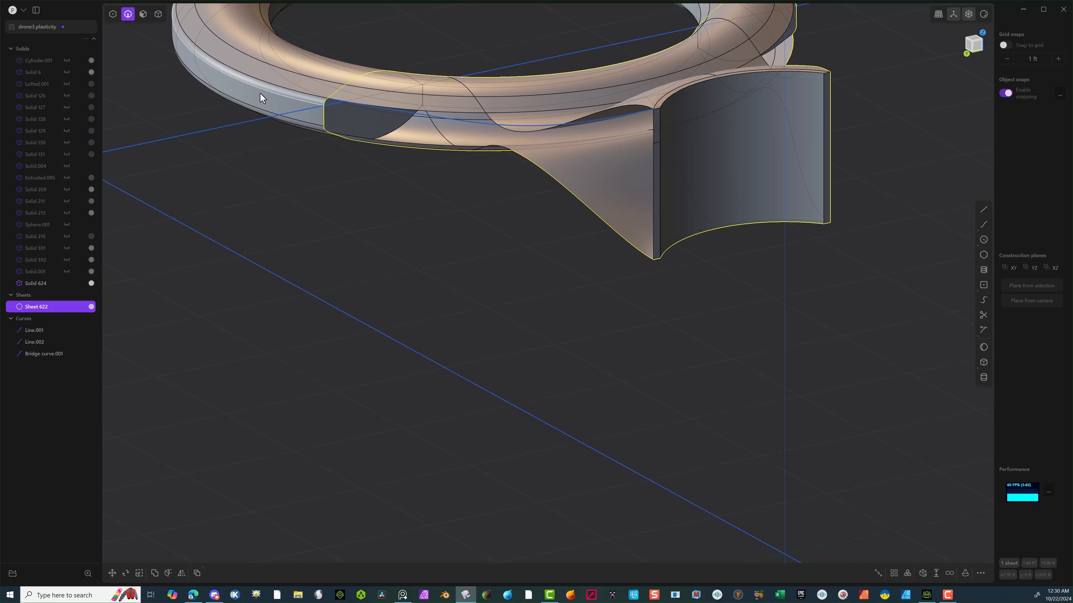
pyautogui.click(260, 98)
pyautogui.press('f')
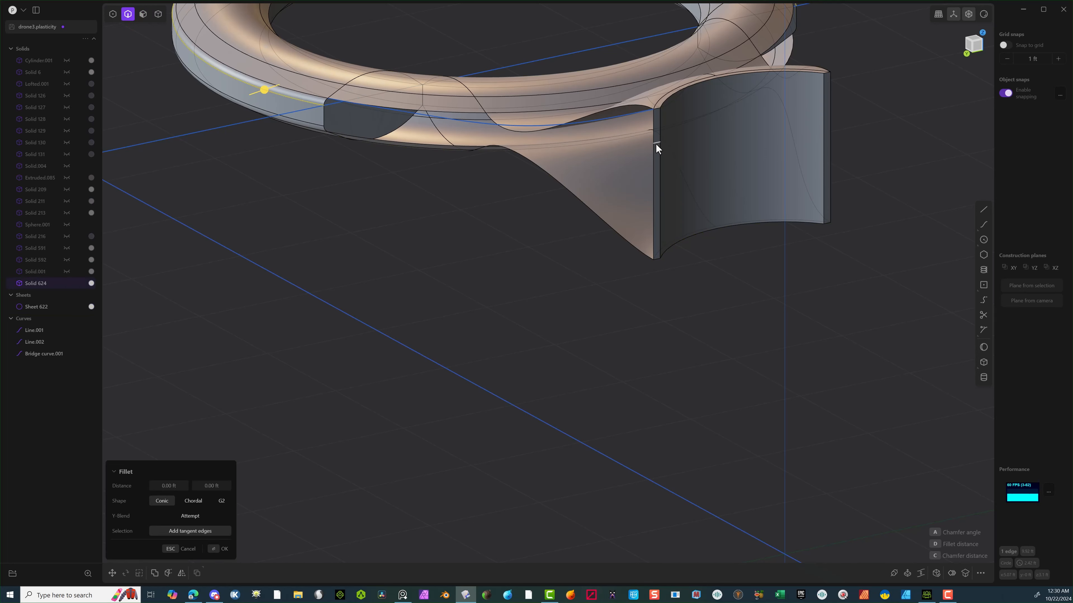
pyautogui.hotkey('ctrl', 'a')
pyautogui.click(526, 248)
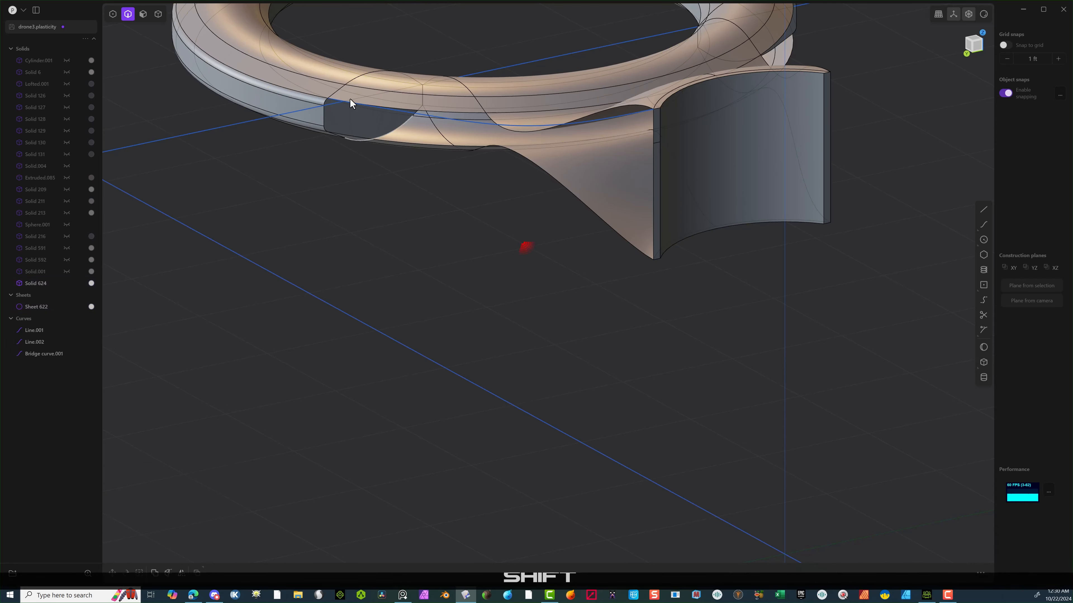
pyautogui.keyDown('shift'); pyautogui.click(297, 100); pyautogui.keyUp('shift')
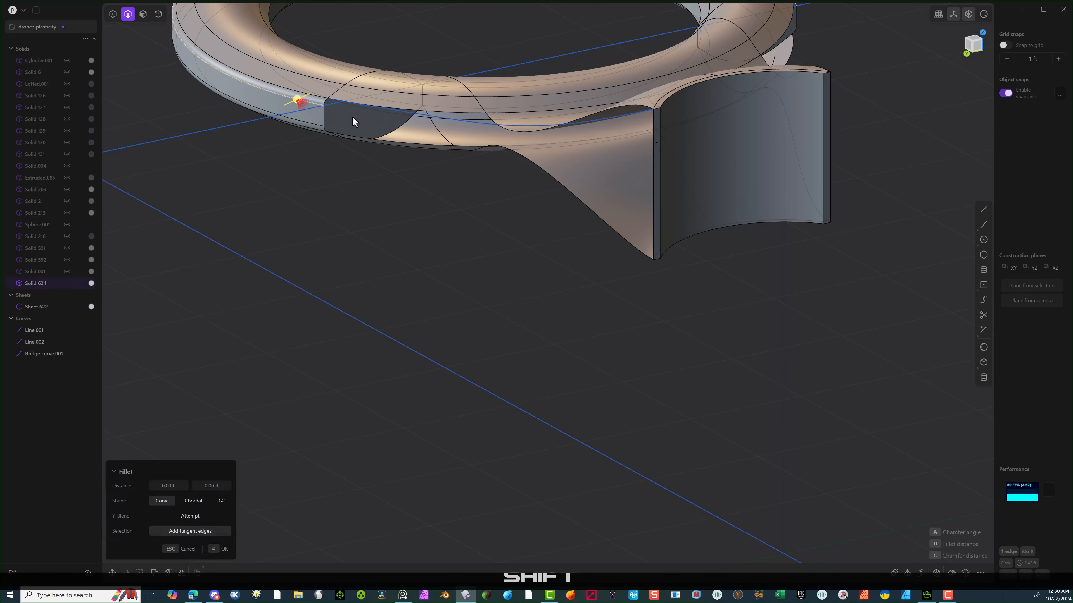
pyautogui.keyDown('shift'); pyautogui.click(655, 142); pyautogui.keyUp('shift')
pyautogui.press('f')
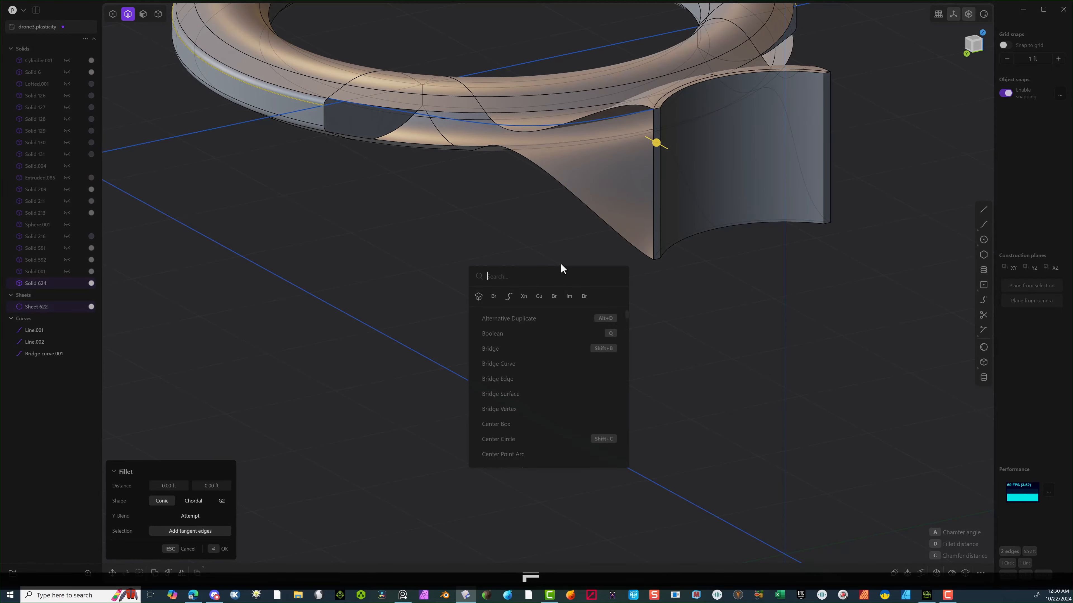
pyautogui.click(553, 296)
pyautogui.moveTo(553, 206); pyautogui.dragTo(604, 199, button='middle')
pyautogui.click(217, 549)
# Extrude the upper bridge curve upward about 0.34 ft and the lower one downward about 0.55 ft into sheets.
pyautogui.moveTo(333, 395)
pyautogui.mouseDown(button='middle')
pyautogui.moveTo(443, 304)
pyautogui.moveTo(463, 355)
pyautogui.moveTo(451, 303)
pyautogui.mouseUp(button='middle')
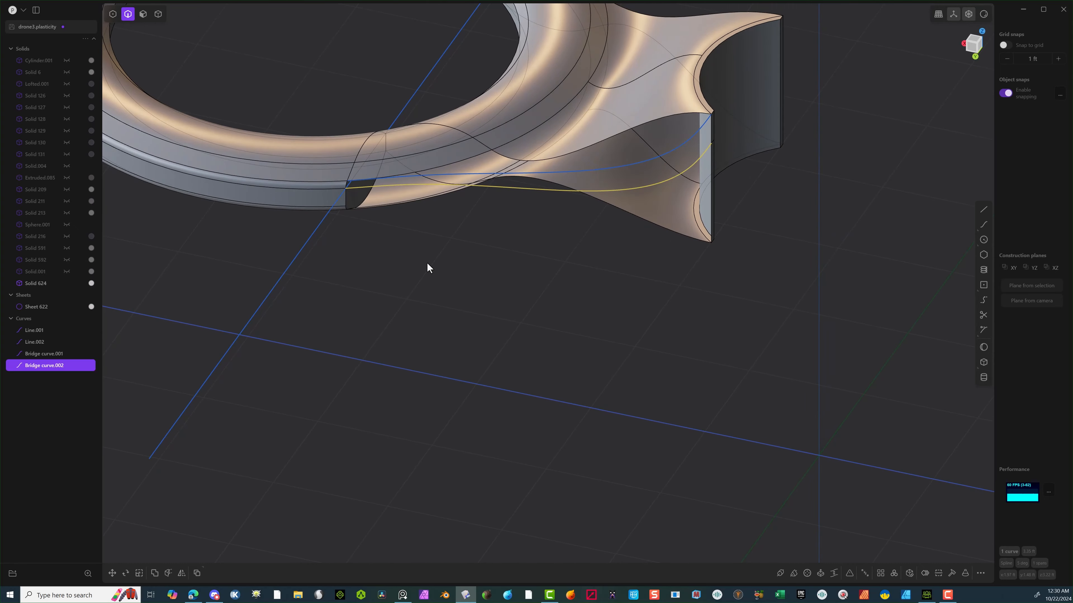
pyautogui.click(643, 161)
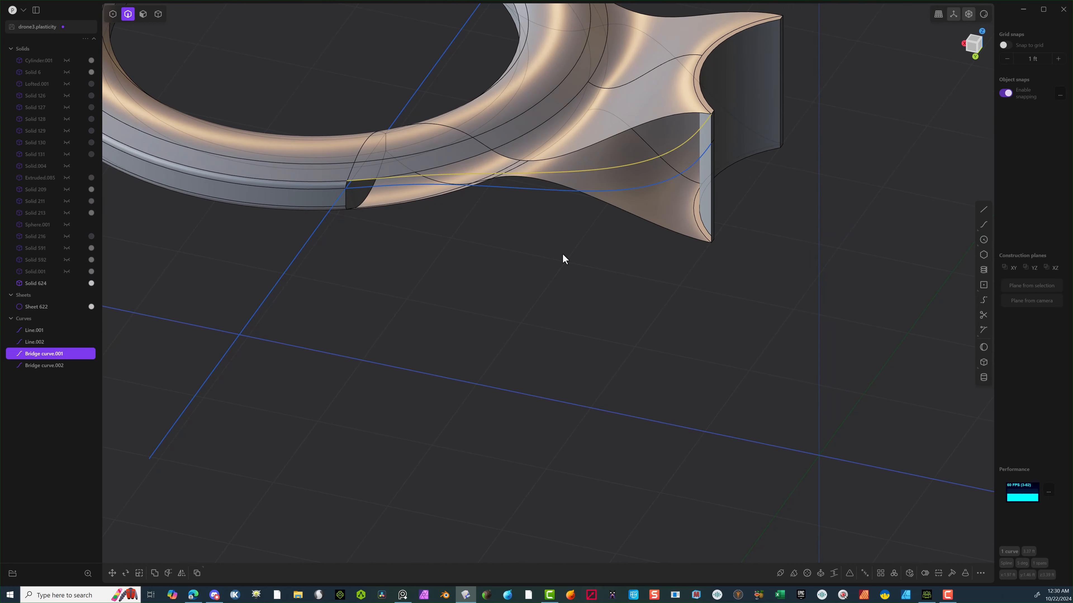
pyautogui.press('e')
pyautogui.moveTo(564, 256); pyautogui.dragTo(565, 219, button='middle')
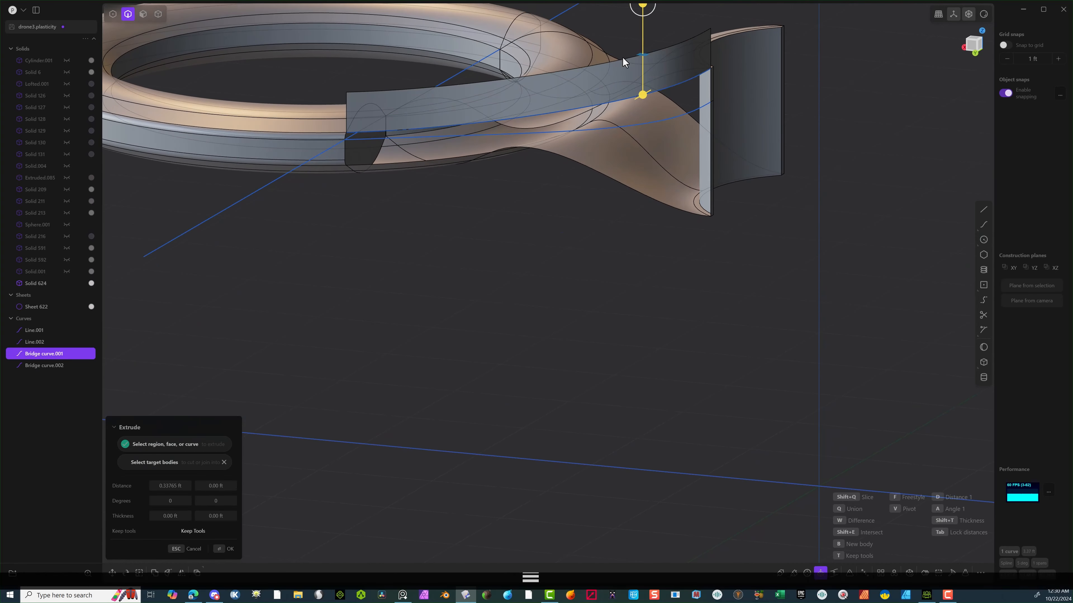
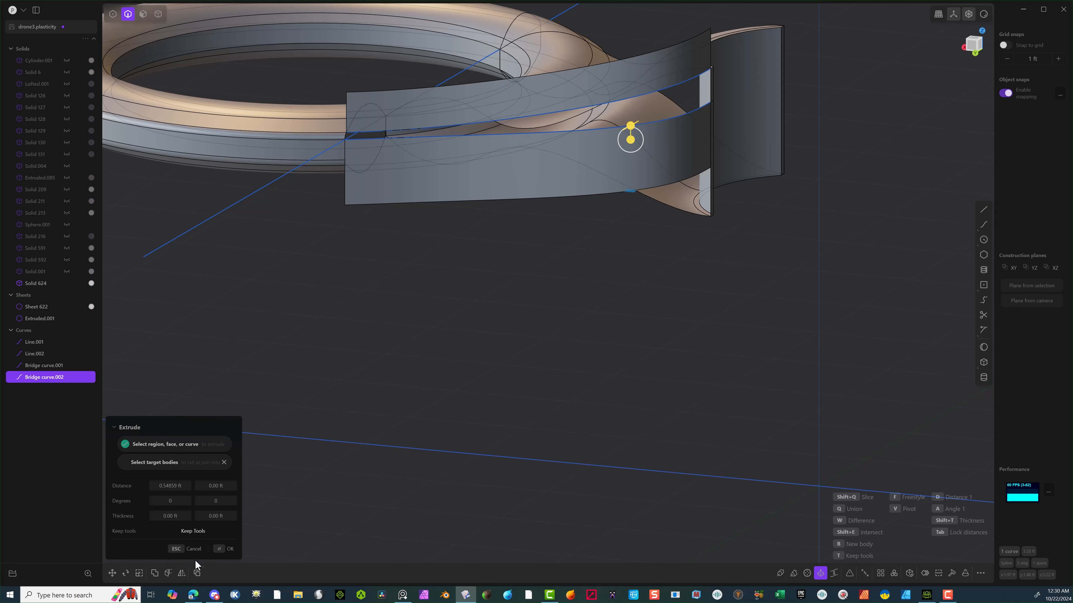
pyautogui.click(230, 548)
# Delete both bridge curves and the two straight construction lines.
pyautogui.click(585, 134)
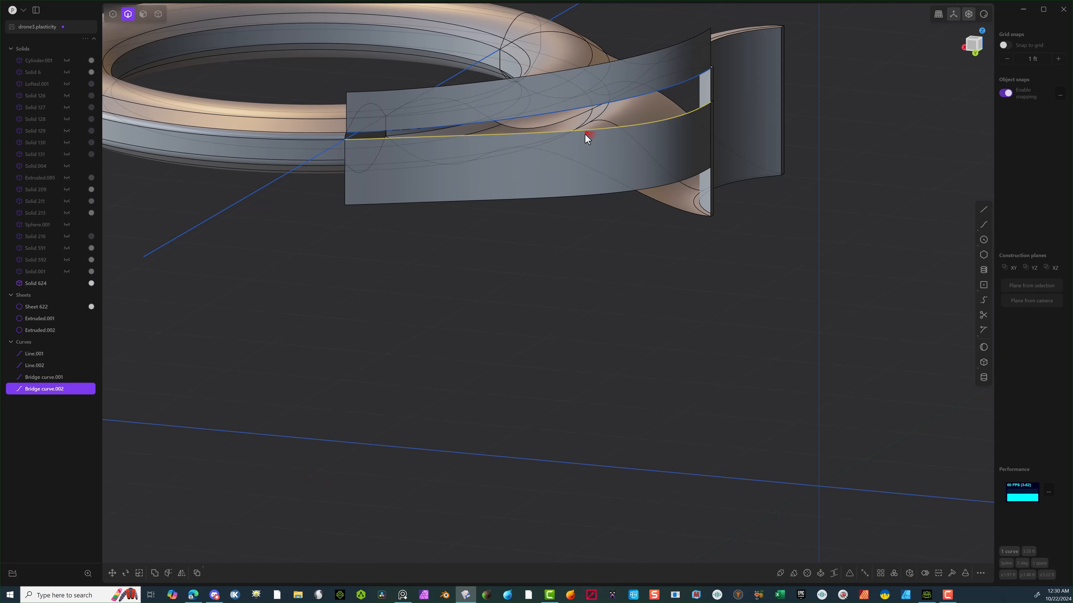
pyautogui.press('Delete')
pyautogui.click(638, 93)
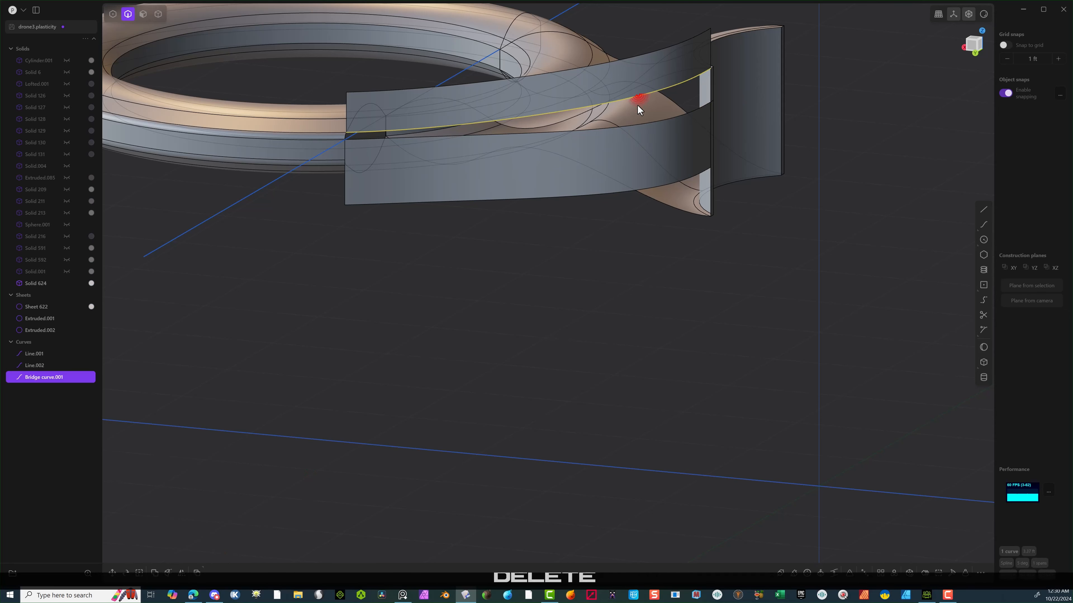
pyautogui.press('Delete')
pyautogui.moveTo(344, 141); pyautogui.dragTo(332, 207, button='middle')
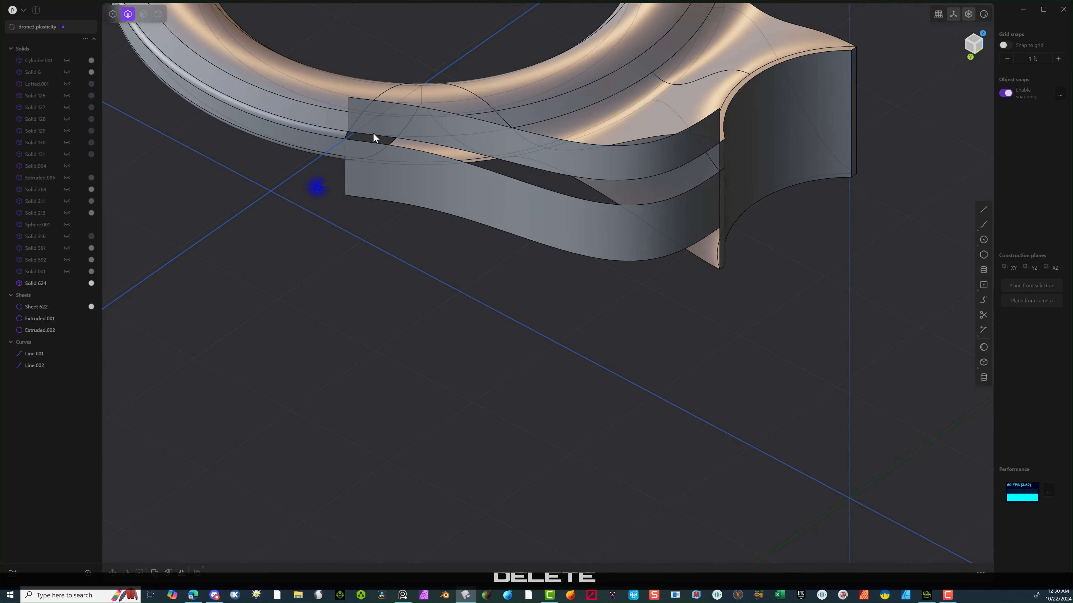
pyautogui.moveTo(372, 133); pyautogui.dragTo(321, 161, button='middle')
pyautogui.click(310, 161)
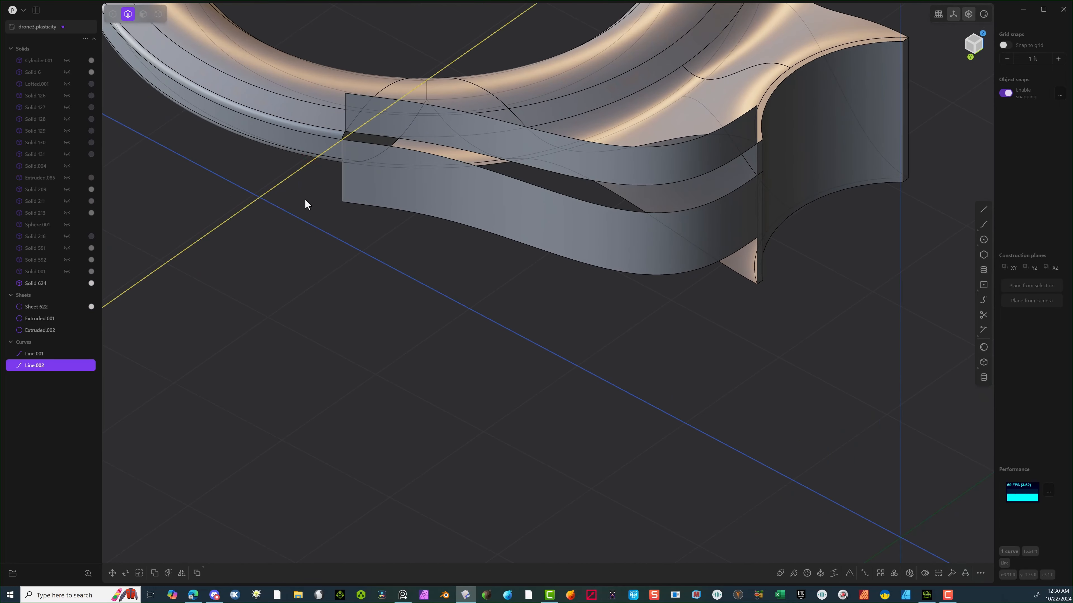
pyautogui.press('Delete')
pyautogui.click(365, 249)
pyautogui.press('Delete')
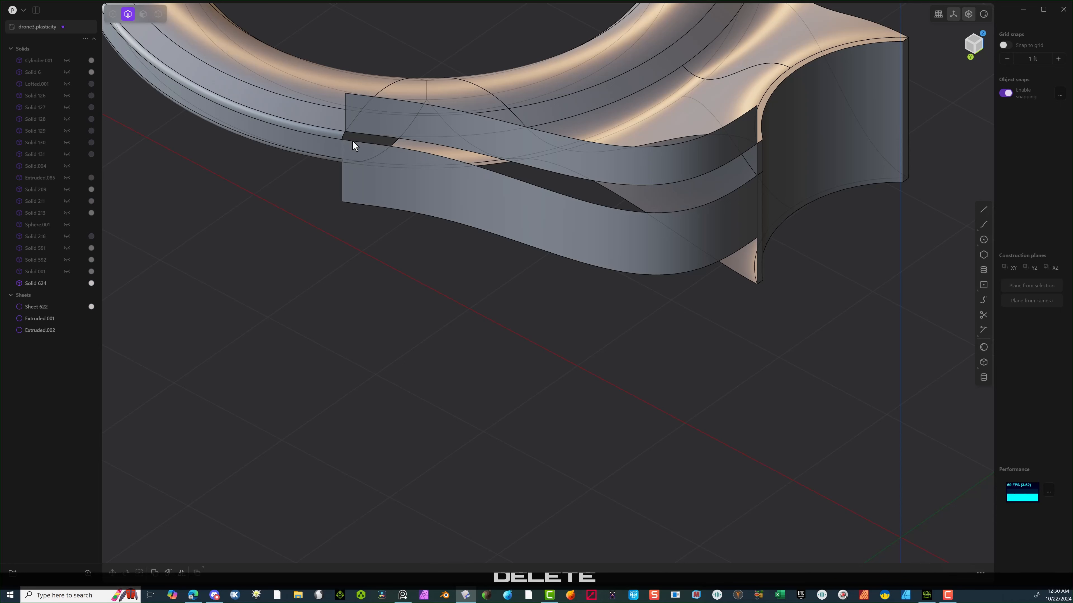
# Select the four edges bounding the gap between the two extruded sheets, including the short bracket edge above the cut.
pyautogui.click(352, 140)
pyautogui.keyDown('shift'); pyautogui.click(345, 137); pyautogui.keyUp('shift')
pyautogui.keyDown('shift'); pyautogui.click(385, 138); pyautogui.keyUp('shift')
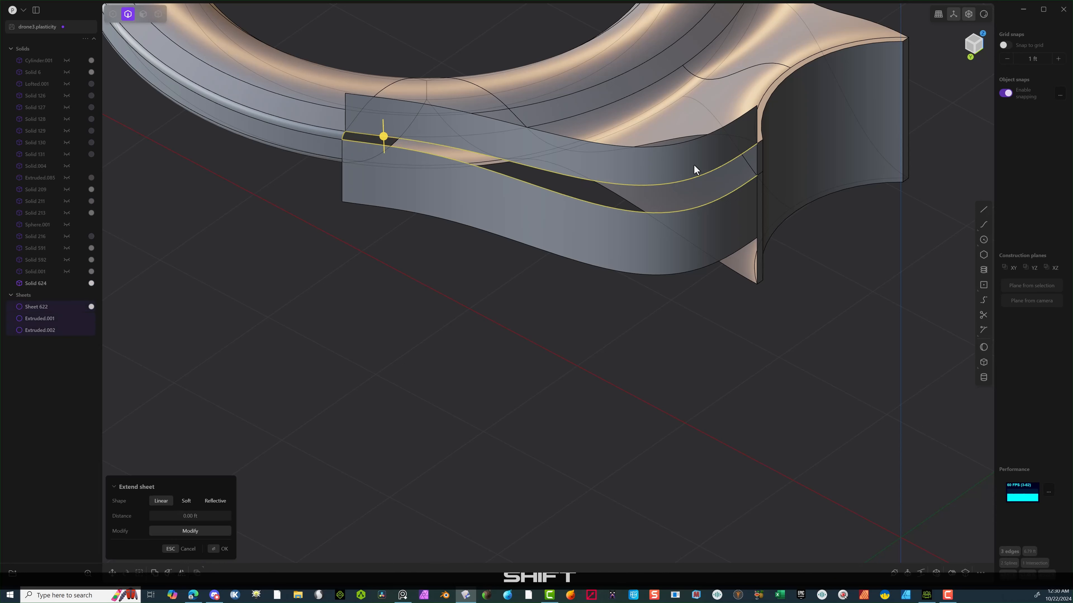
pyautogui.keyDown('shift'); pyautogui.click(755, 163); pyautogui.keyUp('shift')
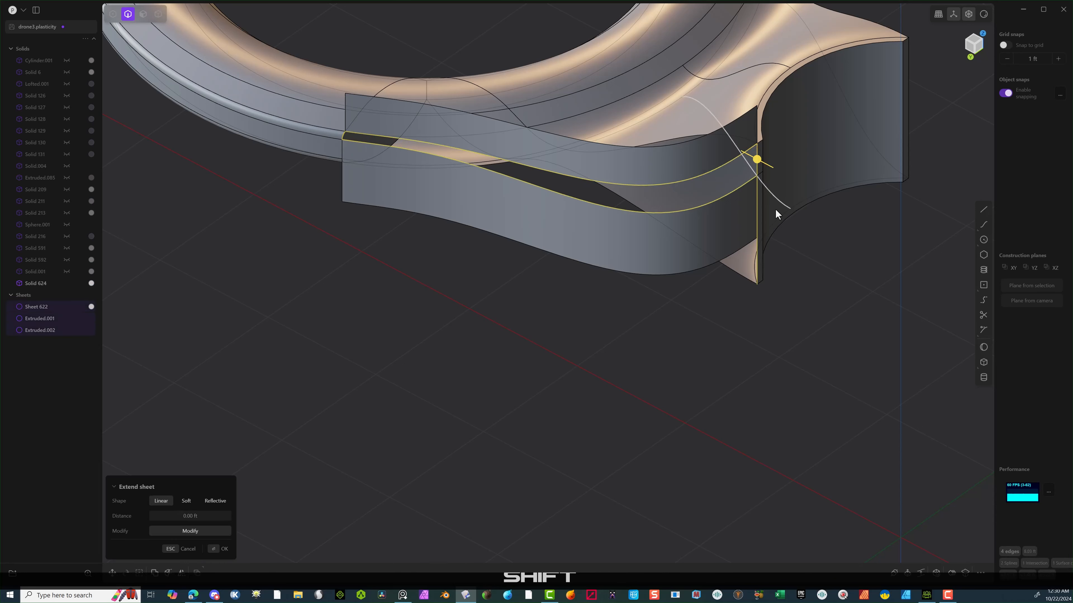
pyautogui.keyDown('ctrl'); pyautogui.click(746, 281); pyautogui.keyUp('ctrl')
pyautogui.moveTo(797, 242); pyautogui.dragTo(704, 113, button='middle')
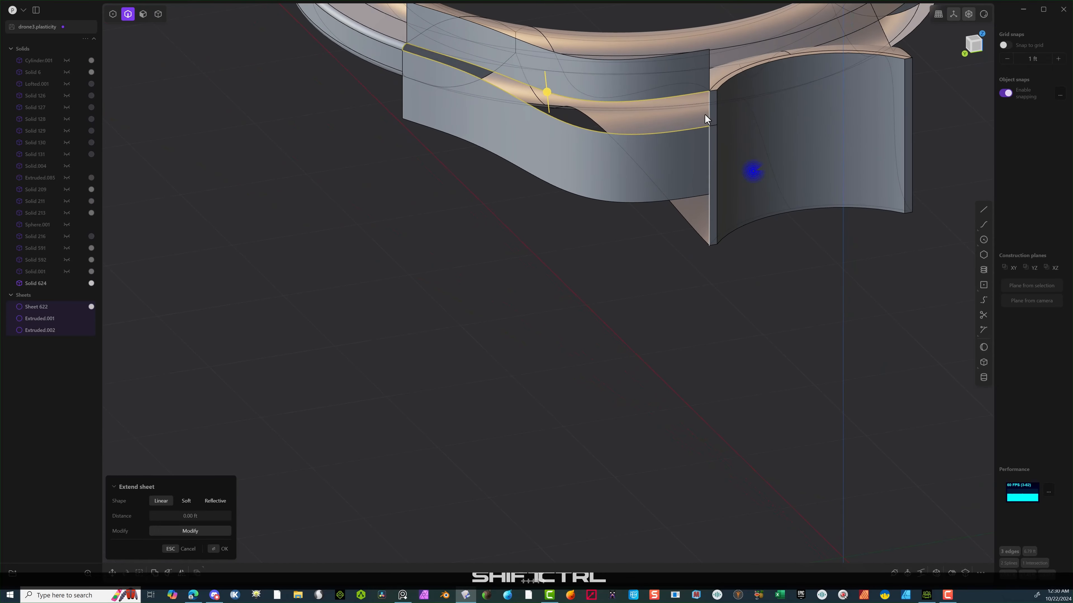
pyautogui.scroll(3, 714, 109)
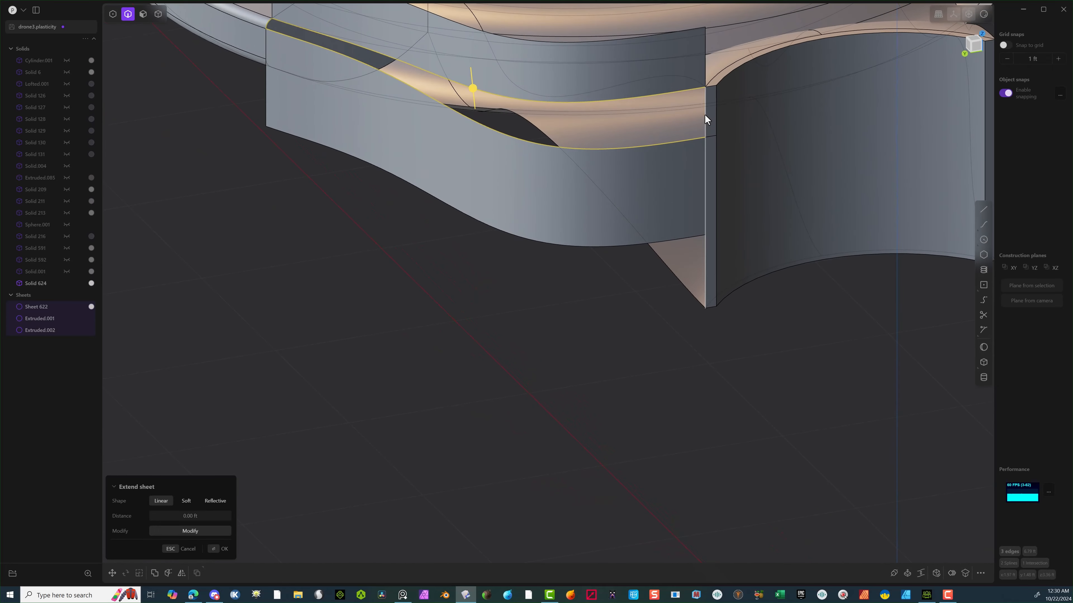
pyautogui.keyDown('shift'); pyautogui.click(708, 136); pyautogui.keyUp('shift')
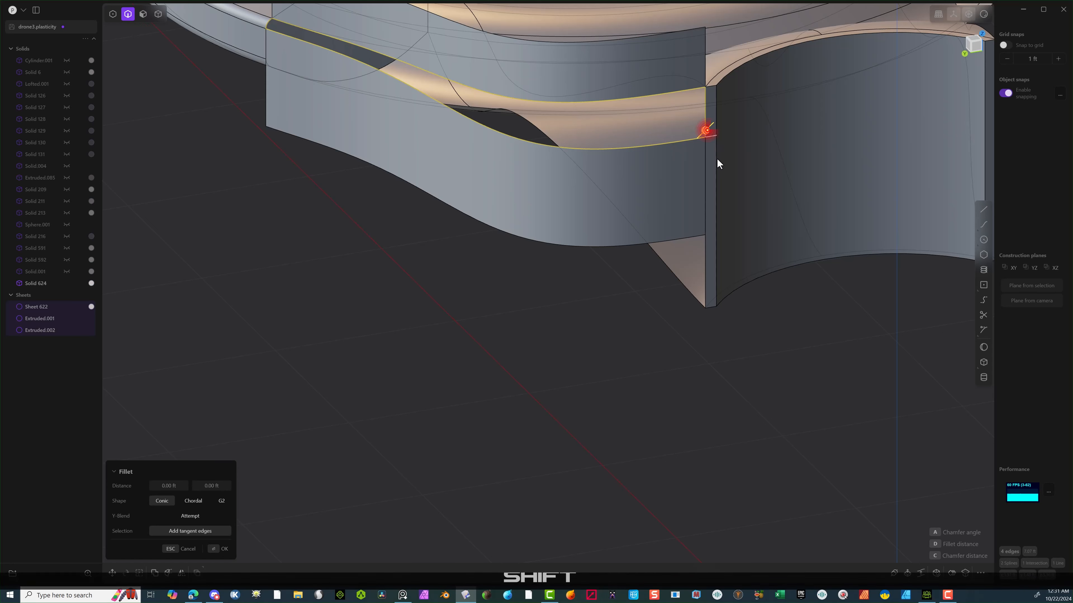
# Try to fill the gap between the two extruded sheets with Patch hole.
pyautogui.click(936, 571)
pyautogui.moveTo(443, 197)
pyautogui.mouseDown(button='middle')
pyautogui.moveTo(436, 223)
pyautogui.moveTo(399, 217)
pyautogui.mouseUp(button='middle')
pyautogui.moveTo(470, 151); pyautogui.dragTo(414, 86, button='middle')
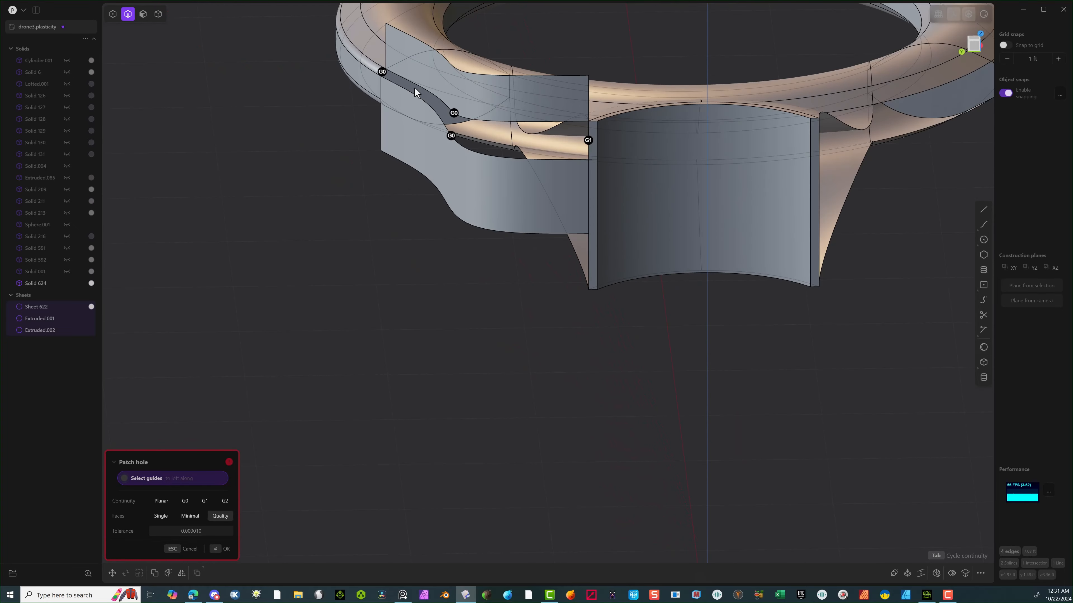
# Fill the gap between the sheets with an XNurbs surface using G0 continuity on all four edges.
pyautogui.press('f')
pyautogui.click(470, 118)
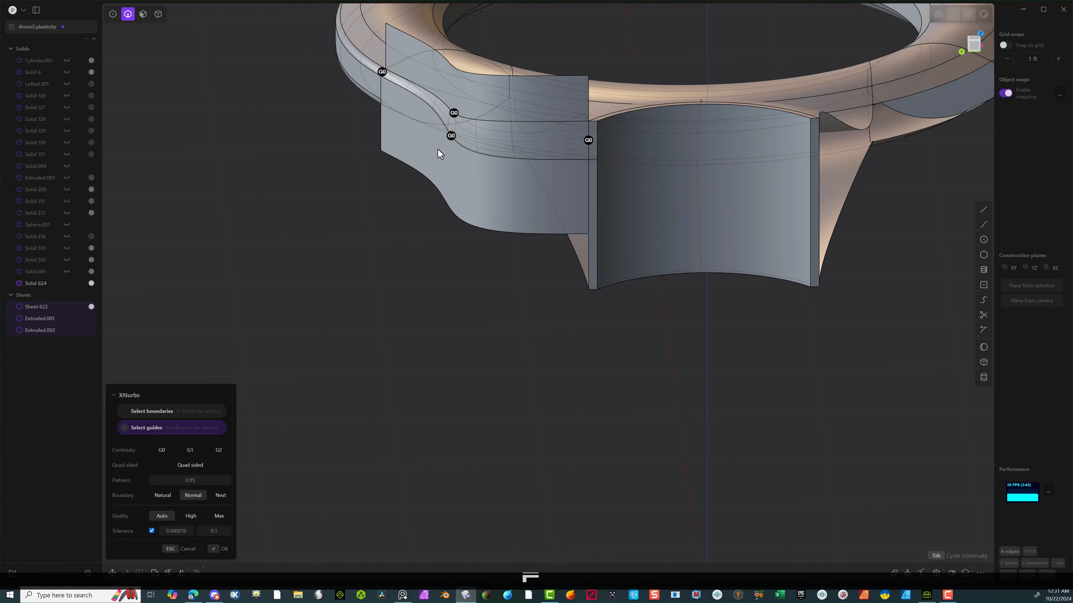
pyautogui.press('Return')
pyautogui.moveTo(456, 114); pyautogui.dragTo(478, 136, button='middle')
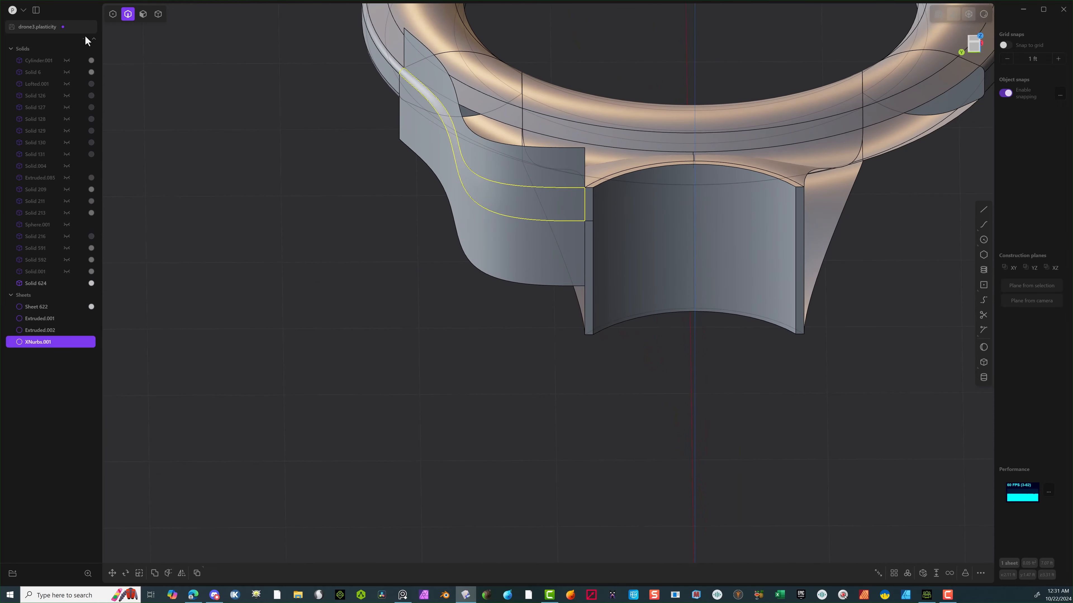
# Delete the faces of the extruded sheets above and below the XNurbs strip, leaving their outline curves.
pyautogui.click(160, 15)
pyautogui.click(144, 14)
pyautogui.click(481, 162)
pyautogui.press('o')
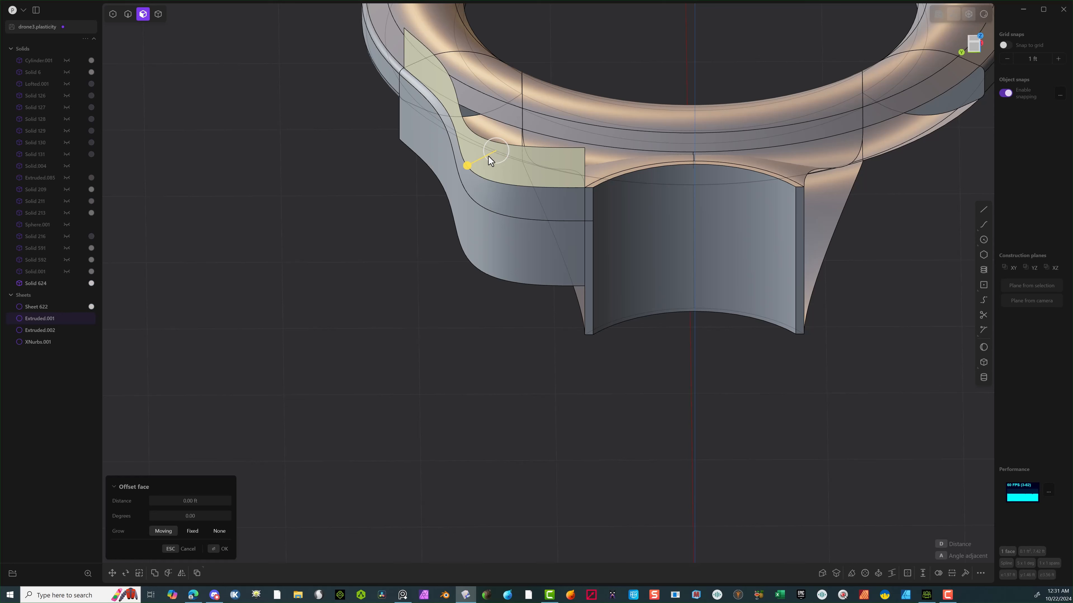
pyautogui.hotkey('shift', 'x')
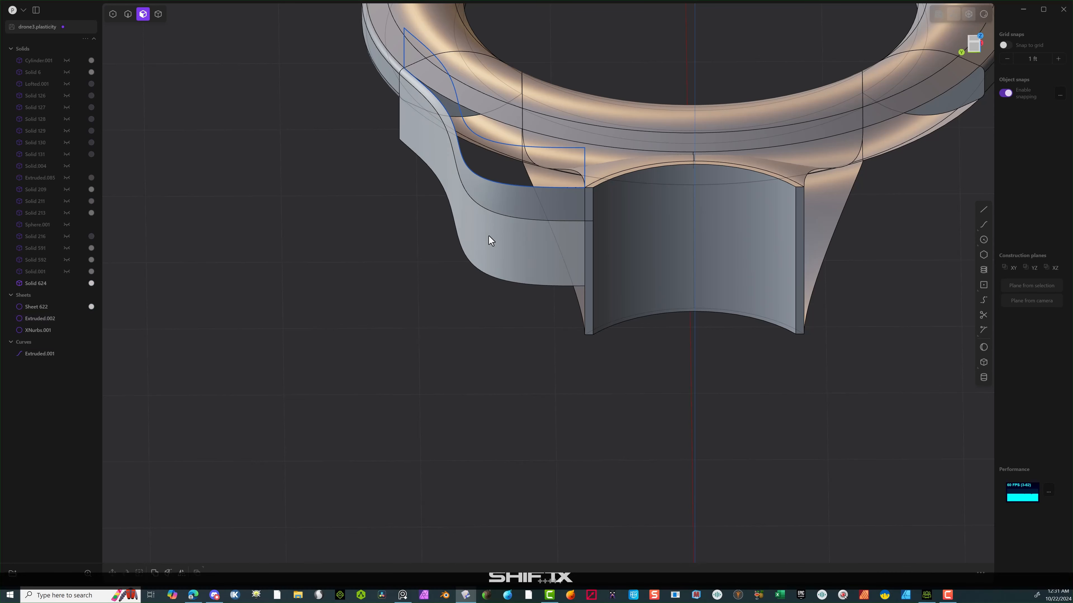
pyautogui.click(488, 236)
pyautogui.hotkey('shift', 'x')
# Delete the two leftover outline curves of the removed sheets.
pyautogui.click(128, 14)
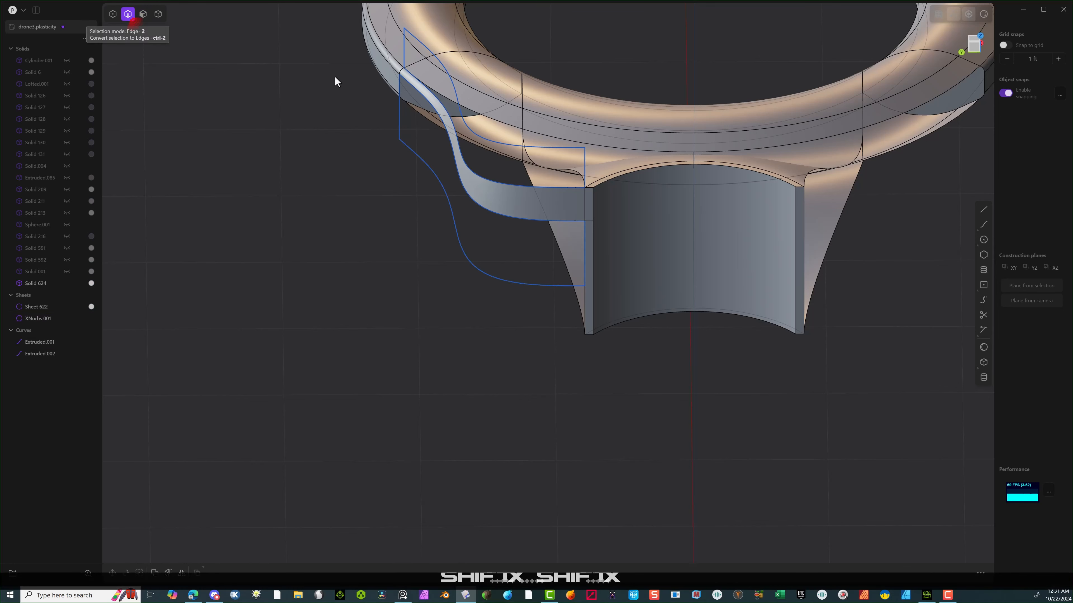
pyautogui.click(449, 69)
pyautogui.press('Delete')
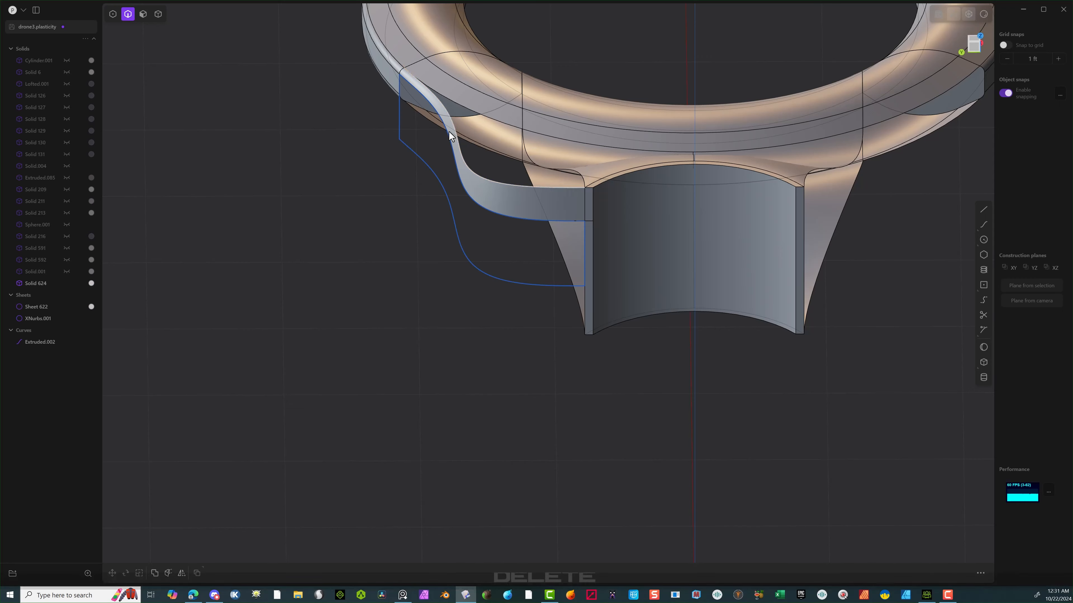
pyautogui.click(431, 173)
pyautogui.press('Delete')
pyautogui.moveTo(430, 173); pyautogui.dragTo(513, 46, button='middle')
pyautogui.click(974, 45)
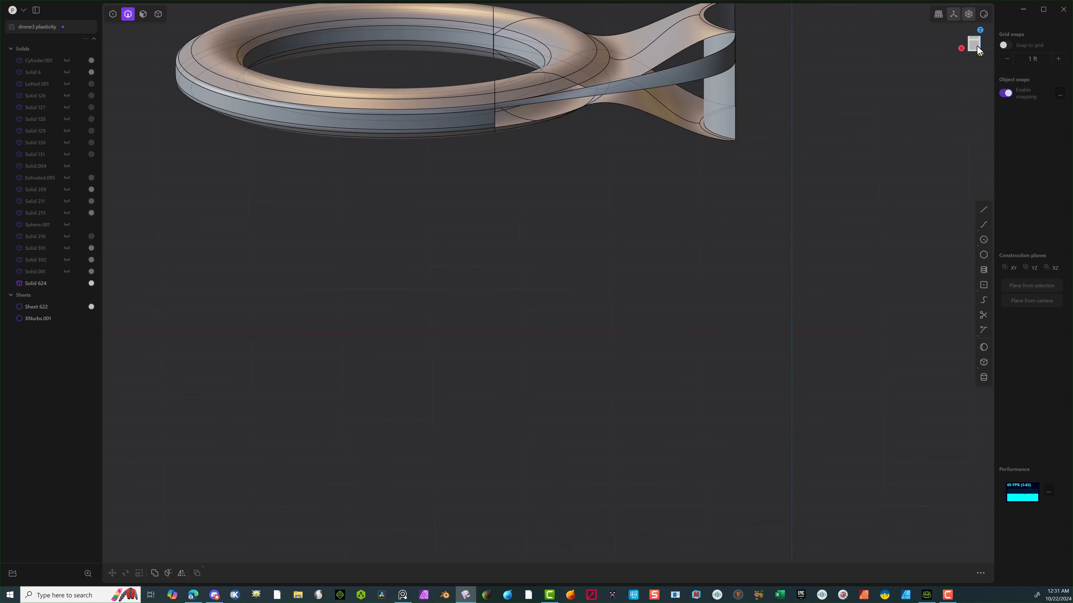
# Draw a horizontal line in the XZ side view at the ring's mid-height, from its outer edge past the bracket.
pyautogui.click(980, 211)
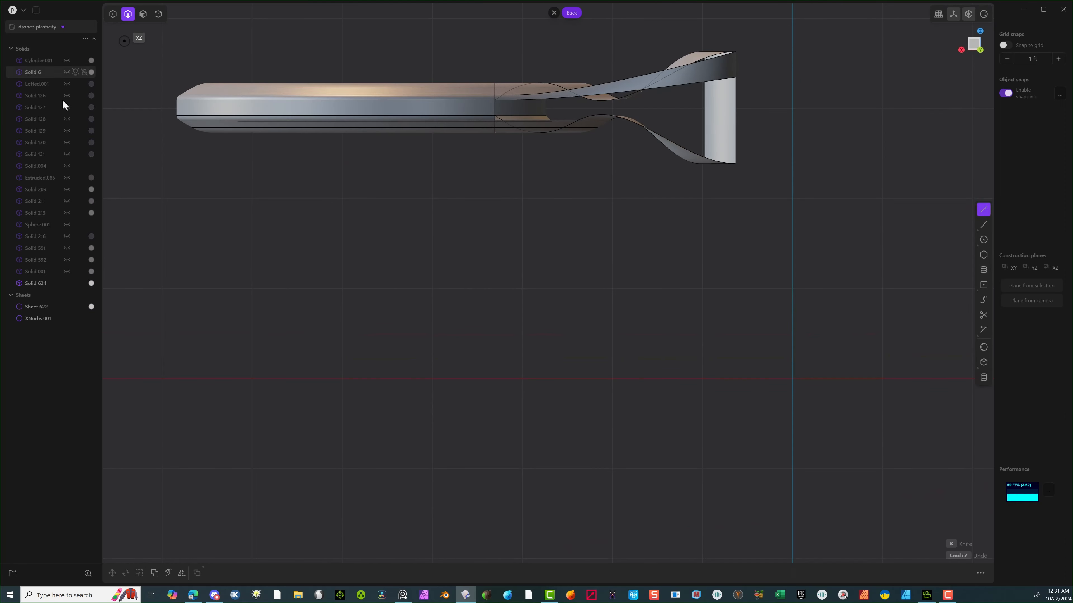
pyautogui.click(176, 108)
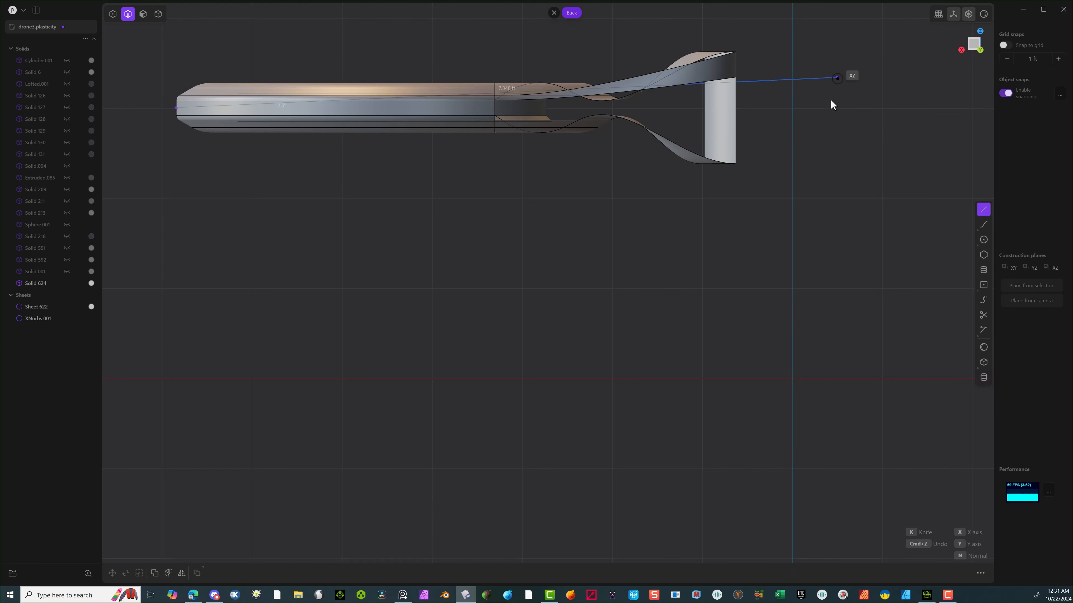
pyautogui.click(878, 113)
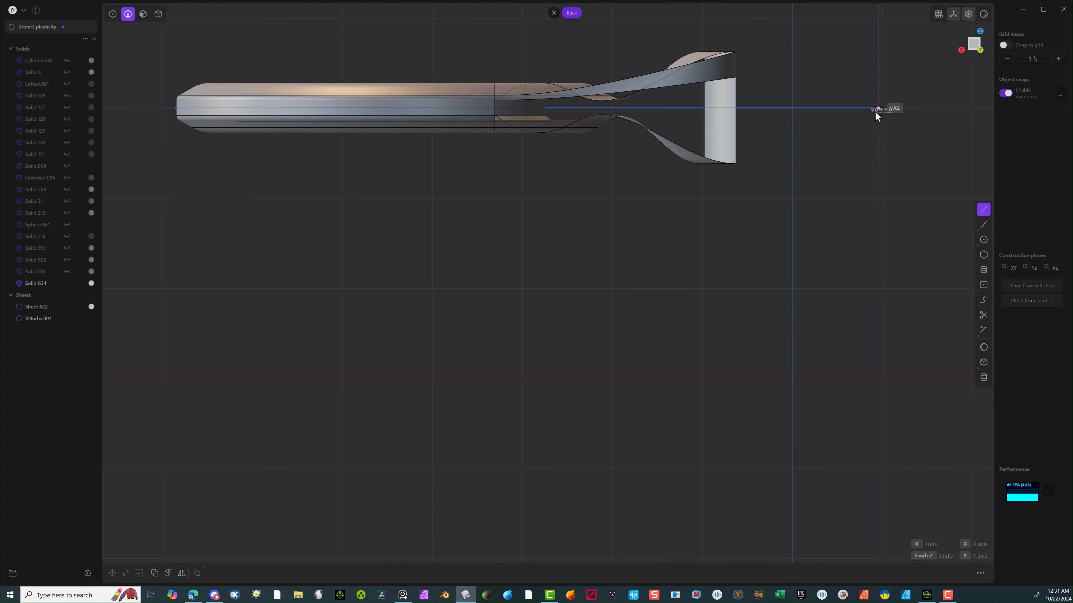
# Cut the ring solid and the bracket sheet in half with the horizontal line.
pyautogui.click(155, 17)
pyautogui.moveTo(780, 149); pyautogui.dragTo(365, 233)
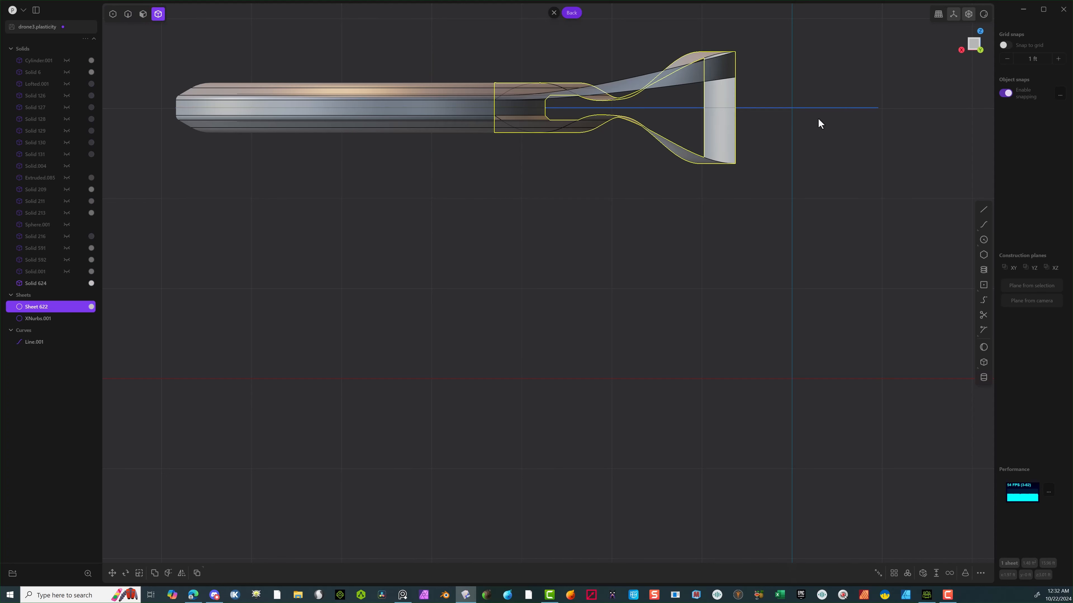
pyautogui.moveTo(747, 134); pyautogui.dragTo(254, 234)
pyautogui.moveTo(756, 123); pyautogui.dragTo(318, 222)
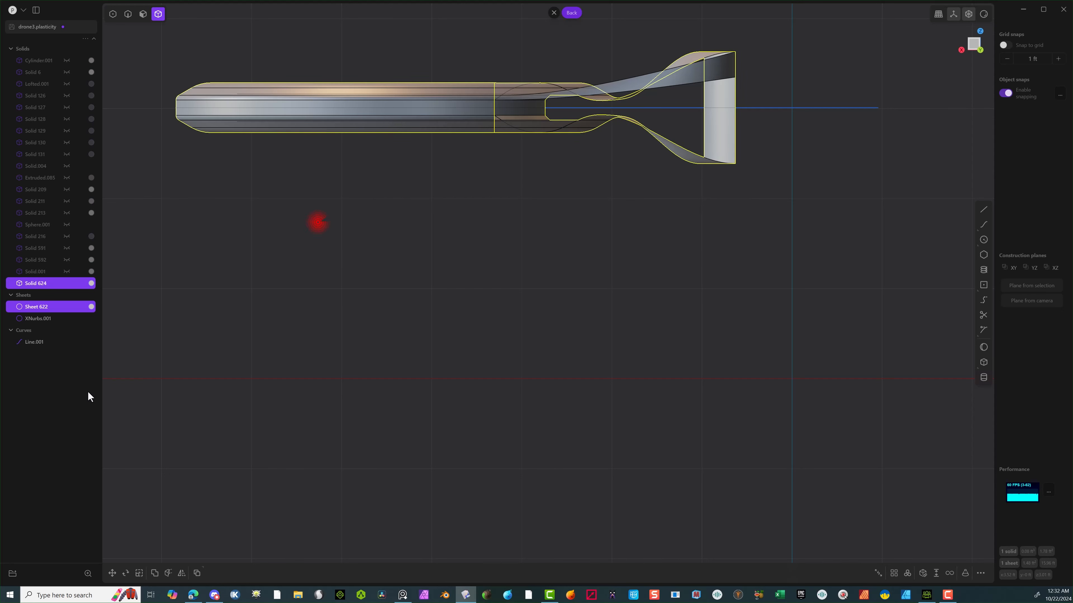
pyautogui.click(173, 576)
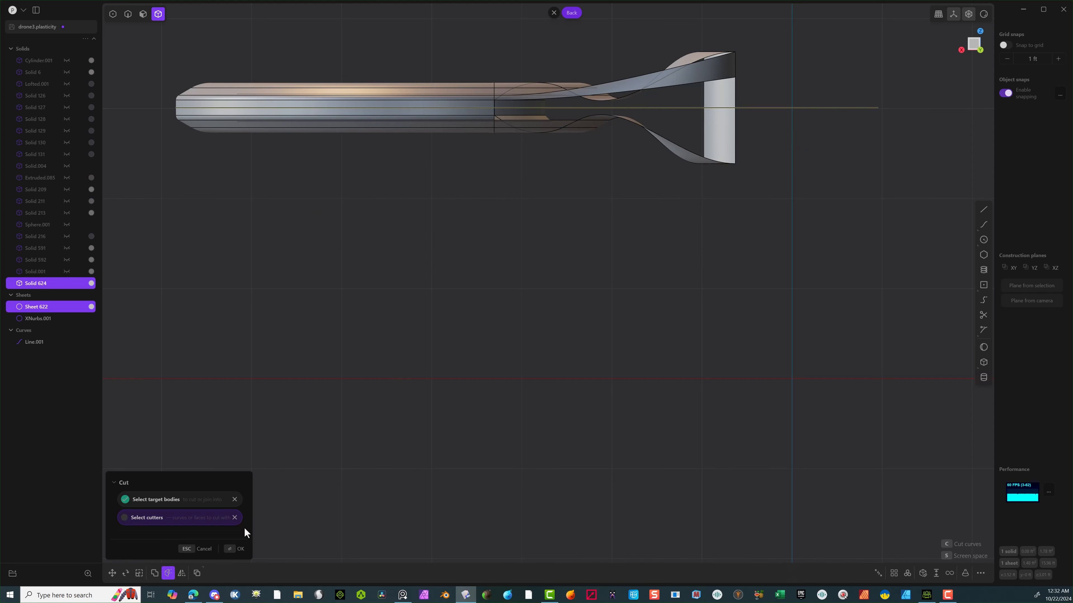
pyautogui.click(228, 553)
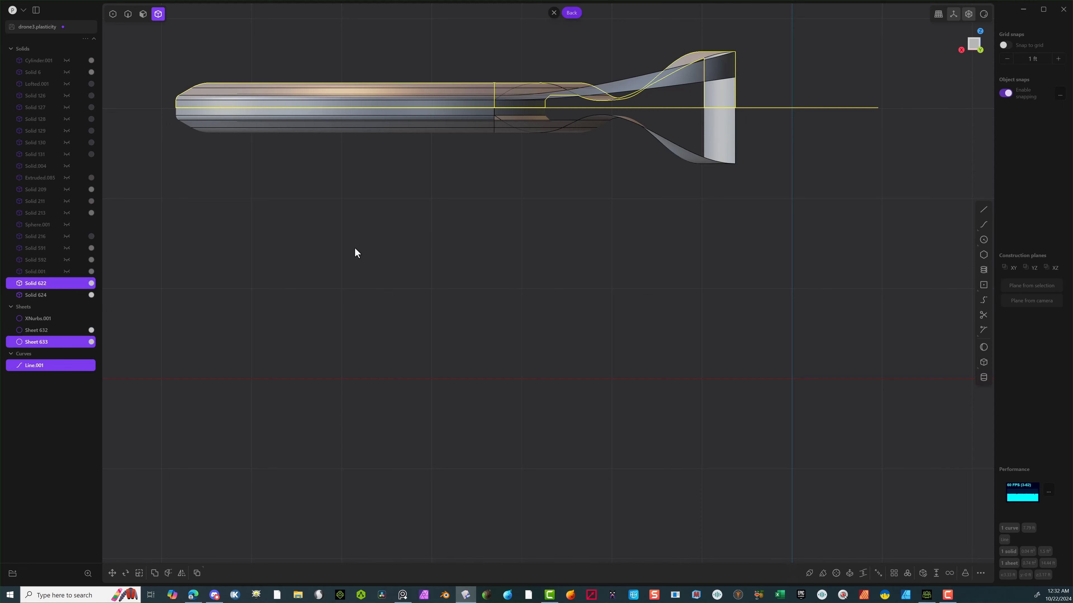
# Delete the lower halves of the ring and the bracket sheet.
pyautogui.moveTo(762, 127); pyautogui.dragTo(355, 248)
pyautogui.press('Delete')
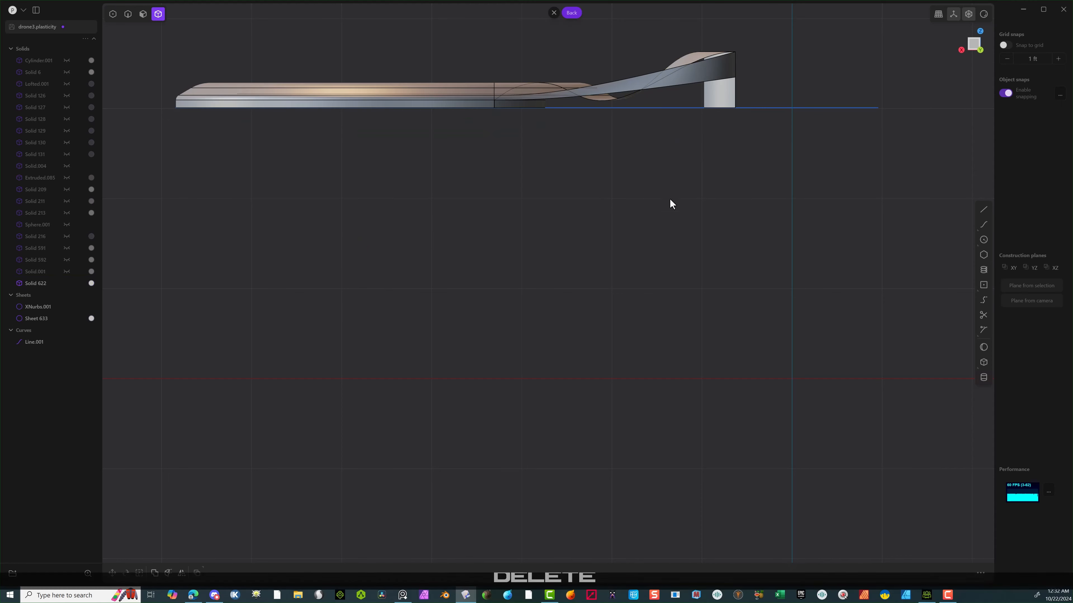
pyautogui.moveTo(670, 201); pyautogui.dragTo(658, 169, button='middle')
pyautogui.moveTo(657, 165); pyautogui.dragTo(574, 238, button='right')
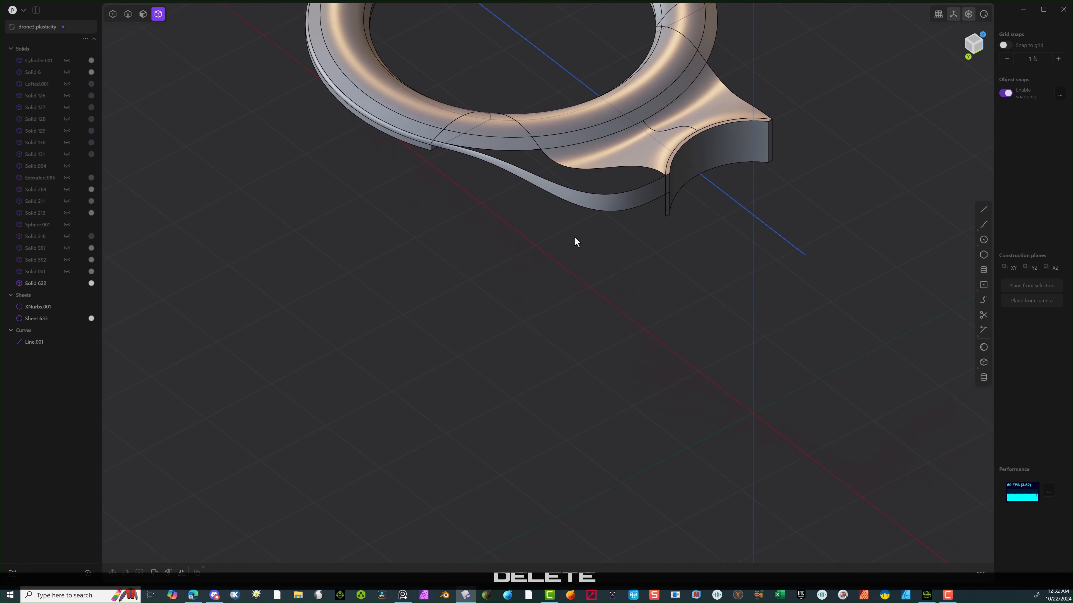
pyautogui.moveTo(573, 214); pyautogui.dragTo(549, 239, button='middle')
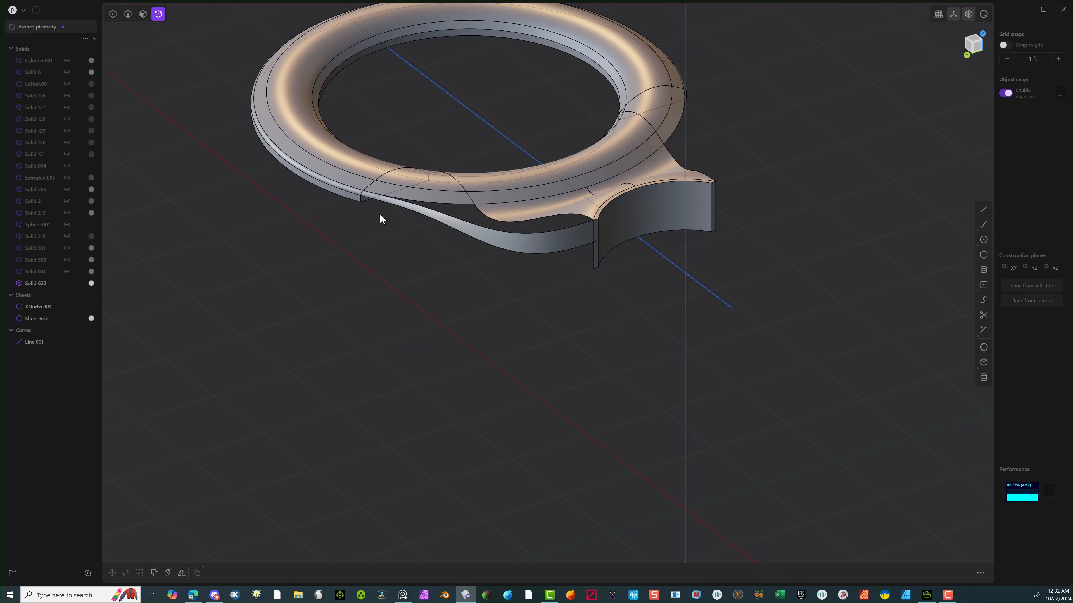
# Bridge the ring's lower outer edge to the bracket's lower end edge with a Bridge Edge curve using G2 at both ends.
pyautogui.click(128, 14)
pyautogui.click(335, 200)
pyautogui.press('f')
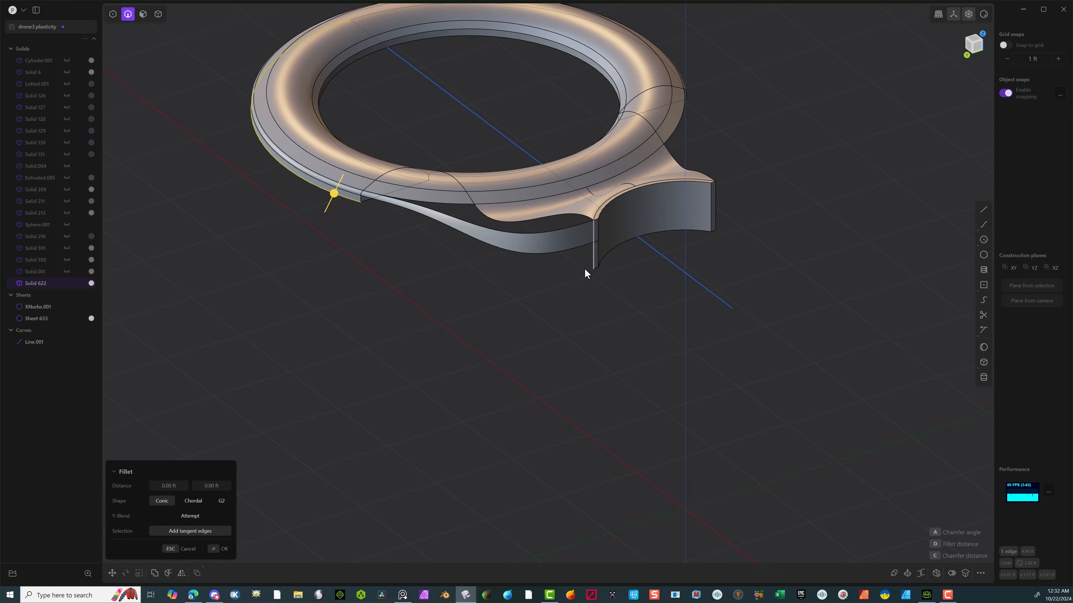
pyautogui.keyDown('shift'); pyautogui.click(594, 270); pyautogui.keyUp('shift')
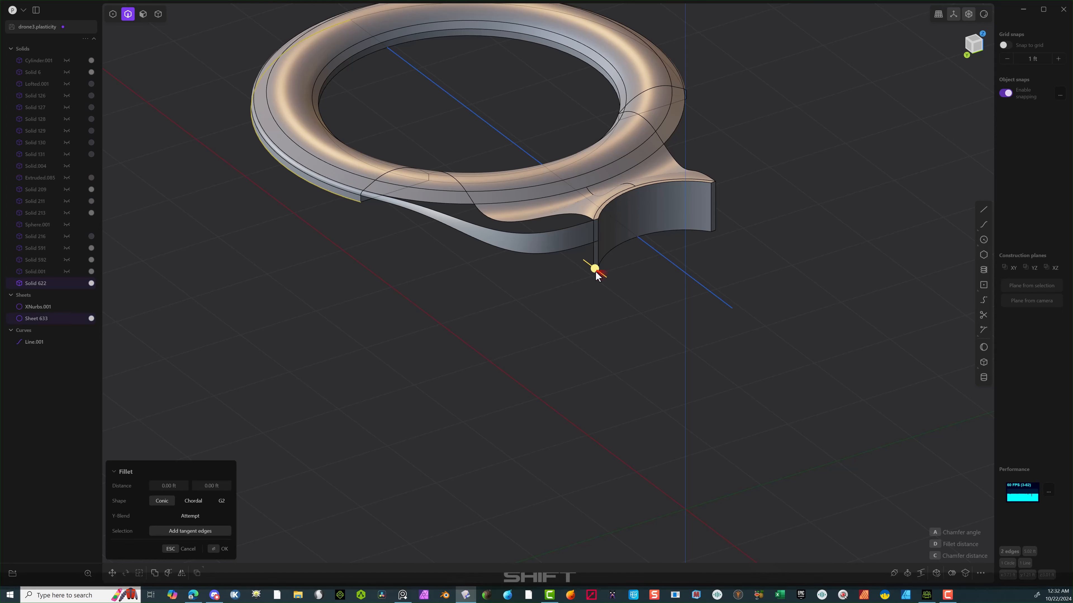
pyautogui.press('space')
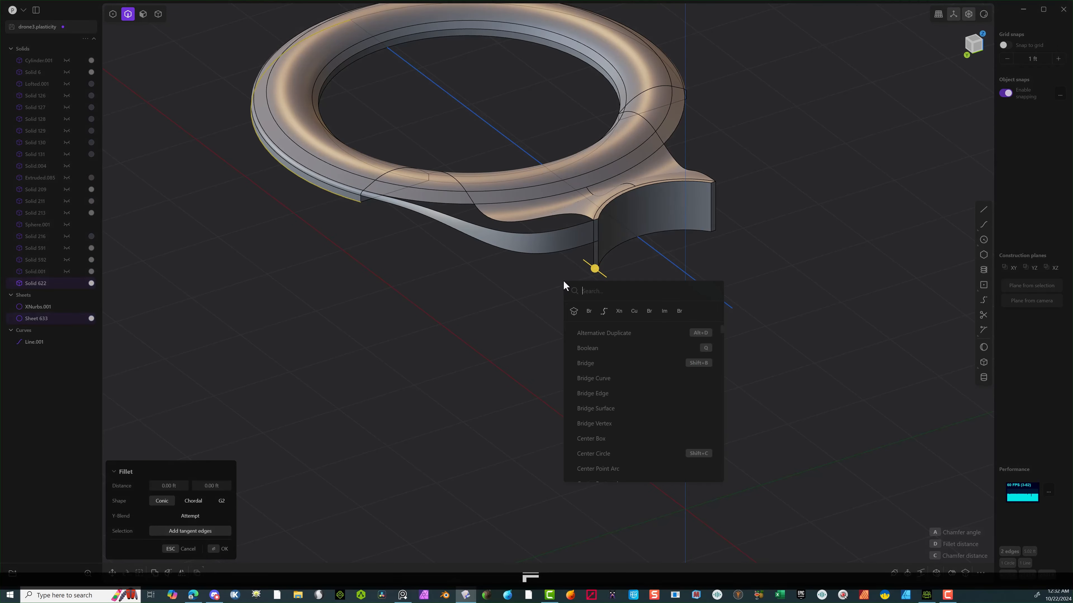
pyautogui.click(649, 311)
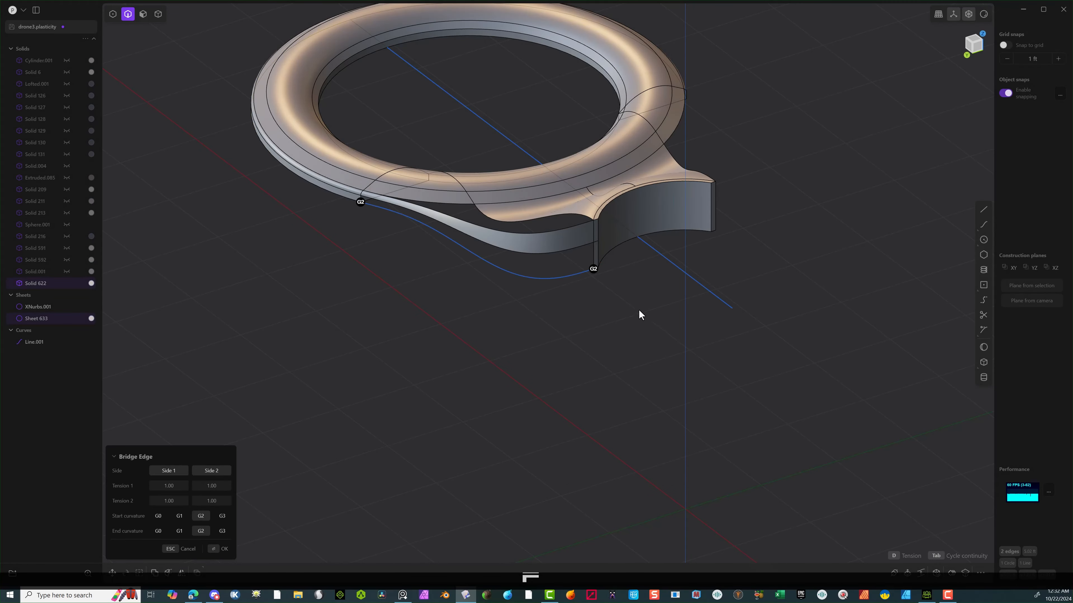
pyautogui.click(225, 549)
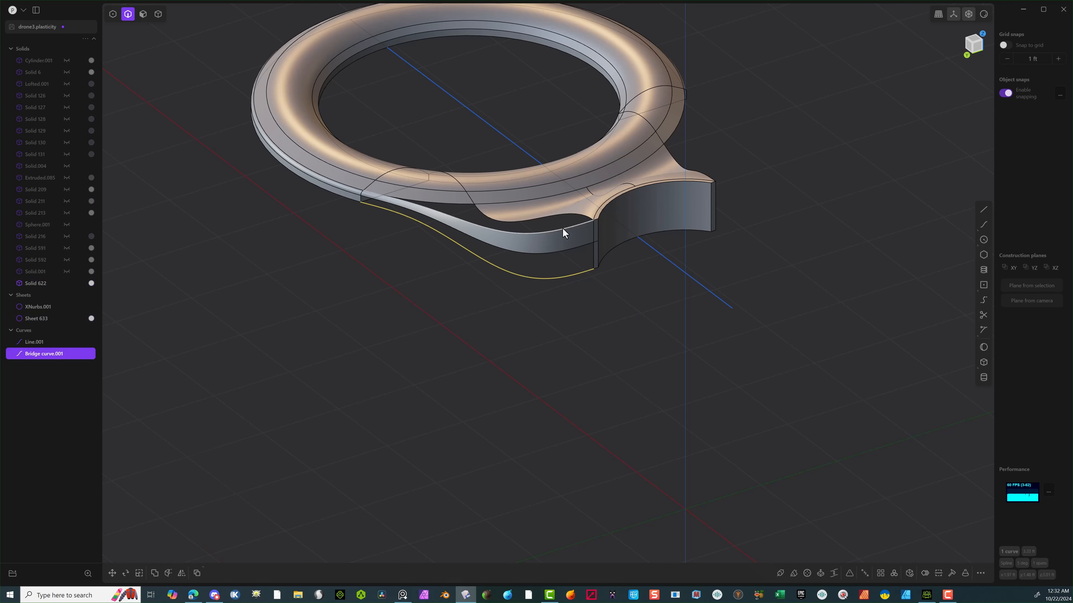
# Extrude the bridge curve about 1.61 ft downward into a helper sheet and delete the curve.
pyautogui.press('e')
pyautogui.moveTo(471, 289); pyautogui.dragTo(445, 407)
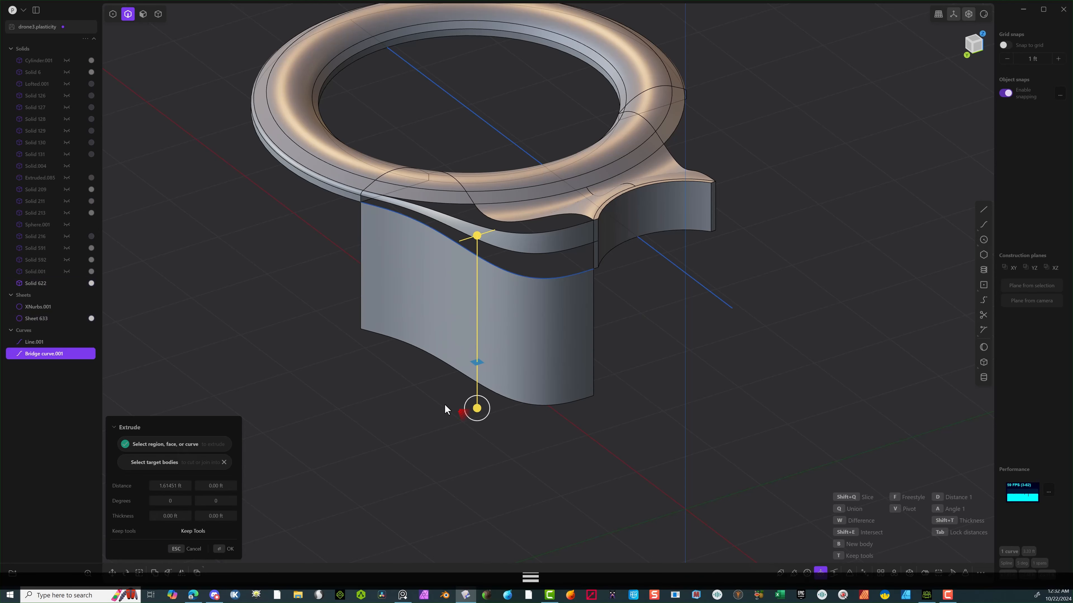
pyautogui.click(220, 548)
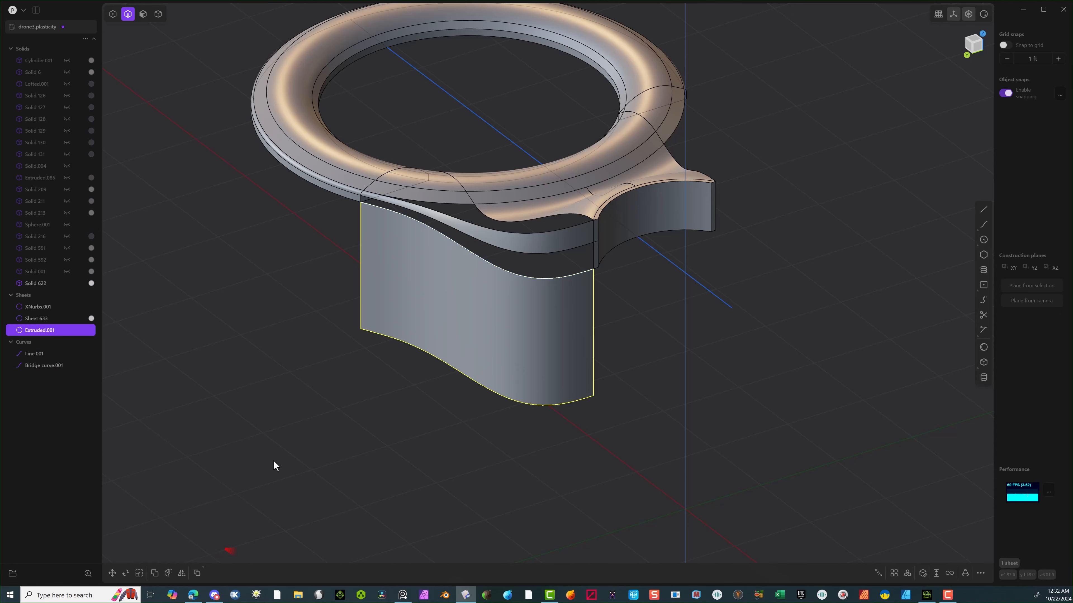
pyautogui.click(509, 278)
pyautogui.press('Delete')
pyautogui.scroll(2, 192, 298)
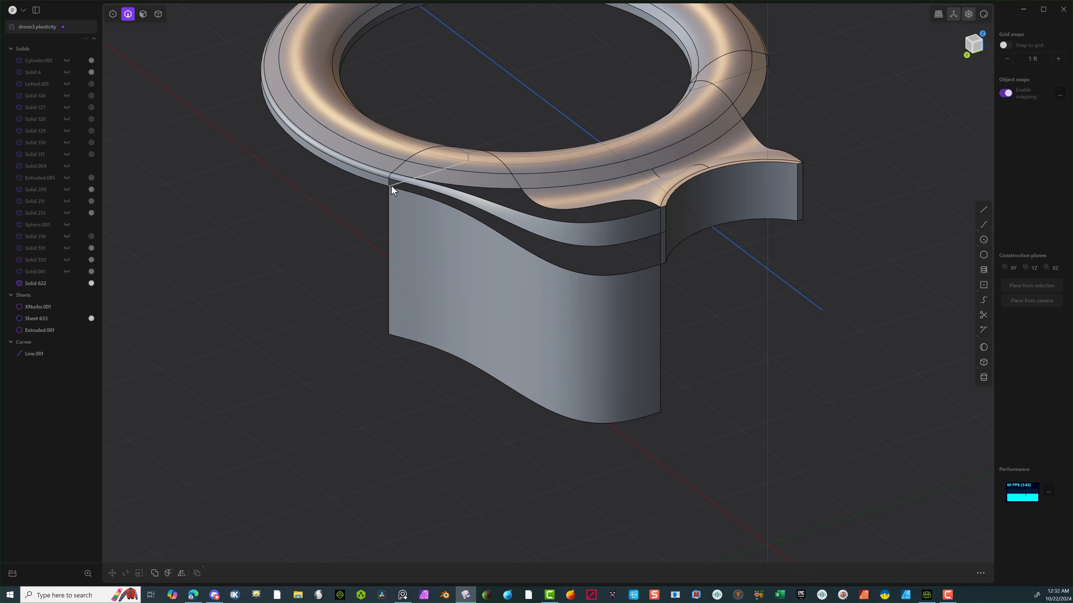
pyautogui.click(388, 184)
pyautogui.press('f')
pyautogui.keyDown('shift'); pyautogui.click(429, 192); pyautogui.keyUp('shift')
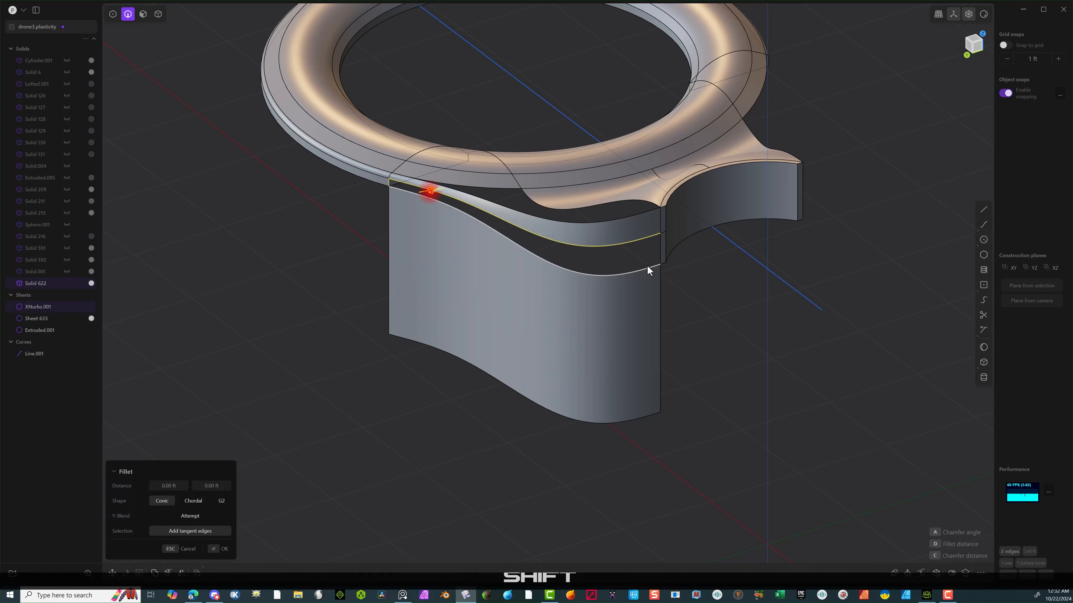
pyautogui.keyDown('shift'); pyautogui.click(660, 253); pyautogui.keyUp('shift')
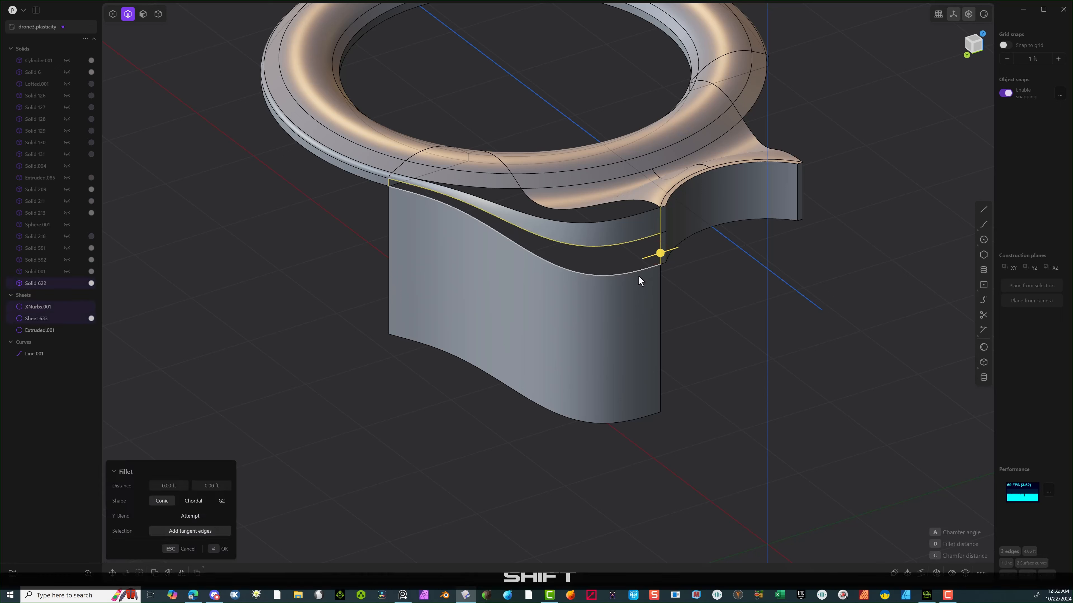
pyautogui.keyDown('ctrl'); pyautogui.click(664, 213); pyautogui.keyUp('ctrl')
pyautogui.keyDown('shift'); pyautogui.click(659, 252); pyautogui.keyUp('shift')
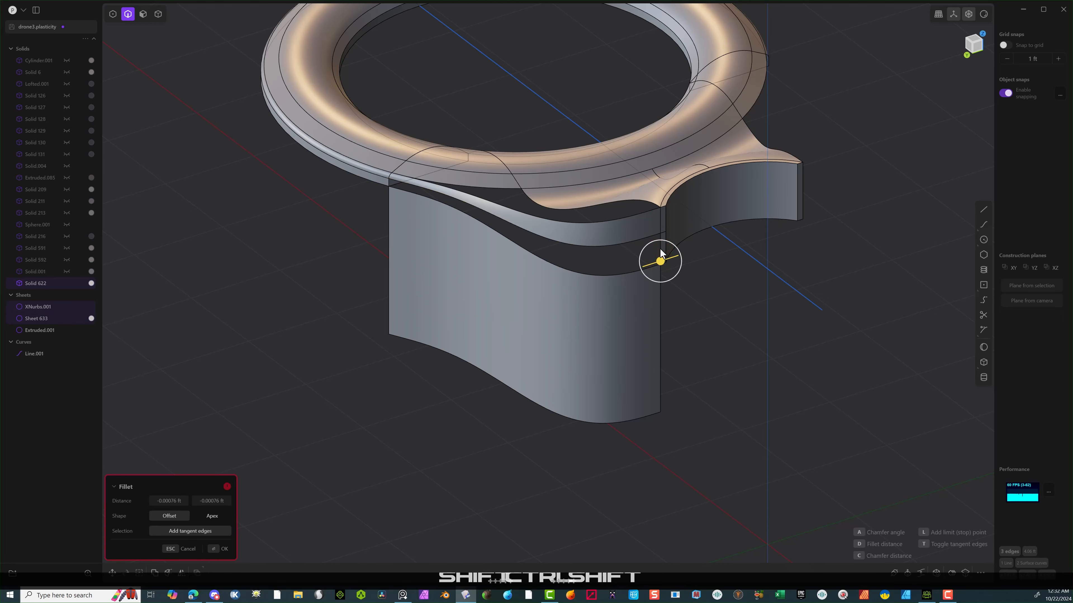
pyautogui.moveTo(660, 252); pyautogui.dragTo(627, 256, button='middle')
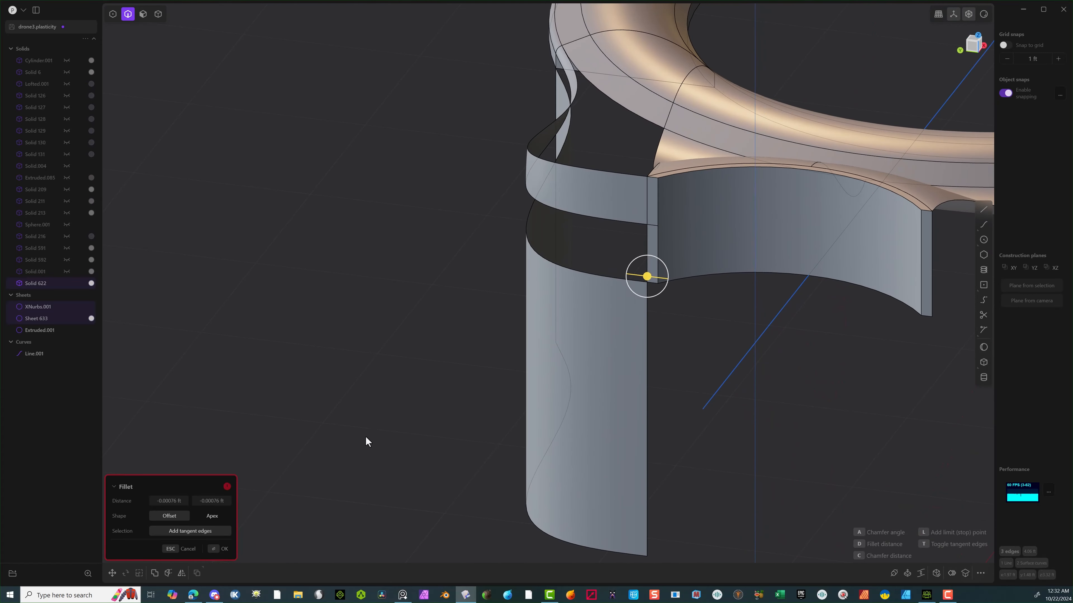
pyautogui.click(195, 546)
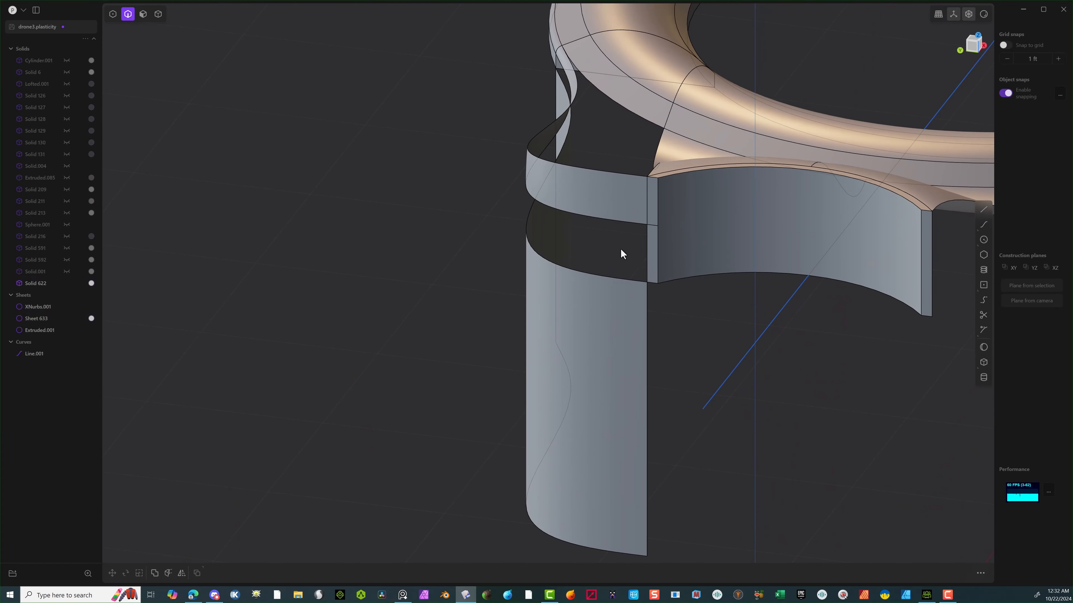
# Select the four edges around the gap between XNurbs strip, ring, bracket and helper sheet, and try to fill it with Patch hole.
pyautogui.click(646, 256)
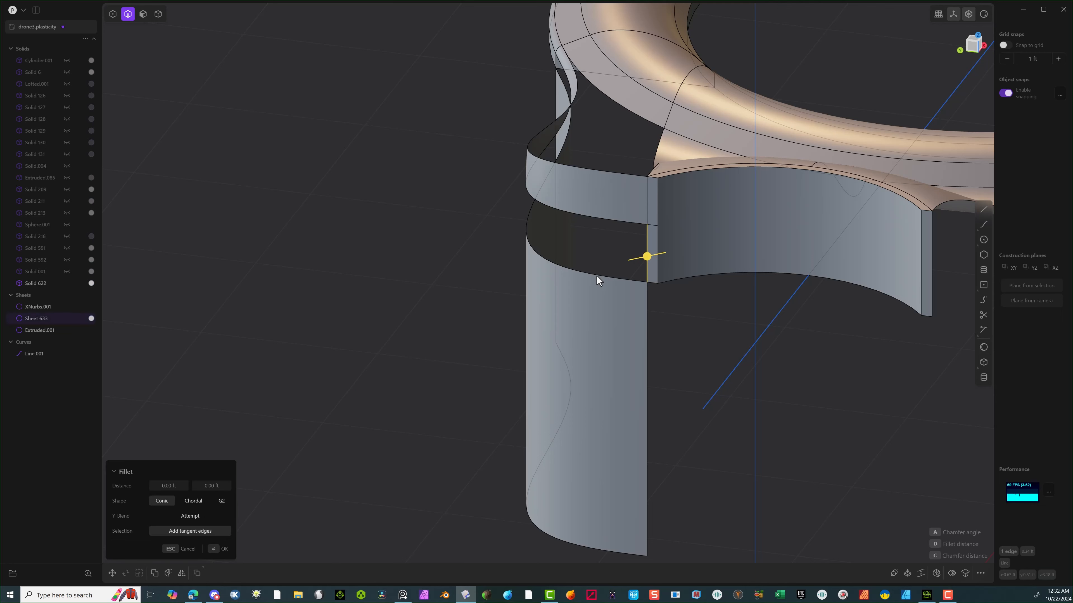
pyautogui.keyDown('shift'); pyautogui.click(594, 273); pyautogui.keyUp('shift')
pyautogui.moveTo(475, 267); pyautogui.dragTo(685, 201, button='middle')
pyautogui.keyDown('shift'); pyautogui.click(526, 256); pyautogui.keyUp('shift')
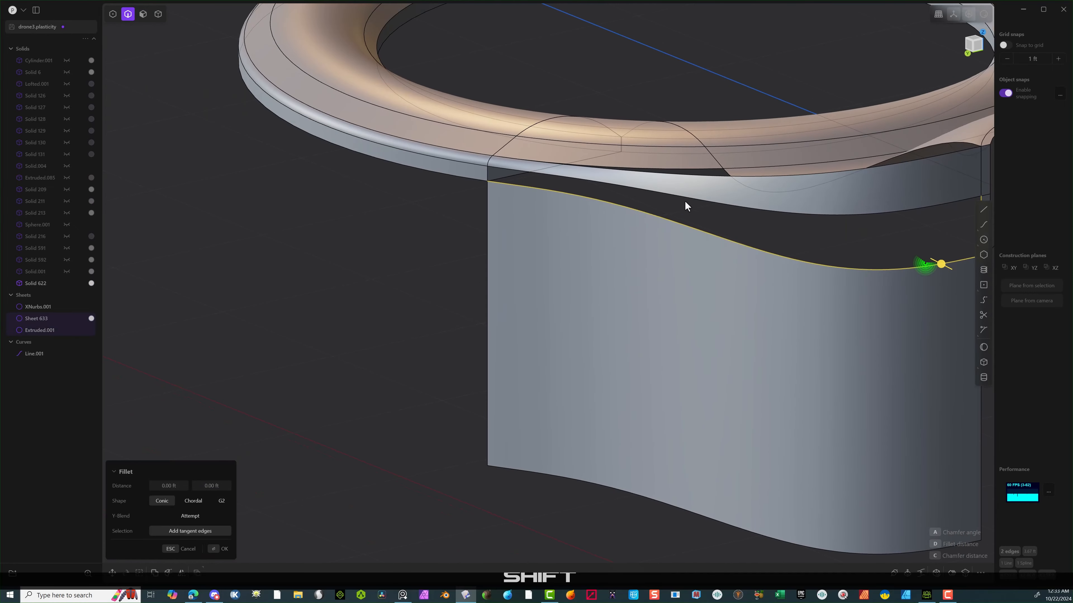
pyautogui.keyDown('shift'); pyautogui.click(488, 176); pyautogui.keyUp('shift')
pyautogui.keyDown('shift'); pyautogui.click(648, 191); pyautogui.keyUp('shift')
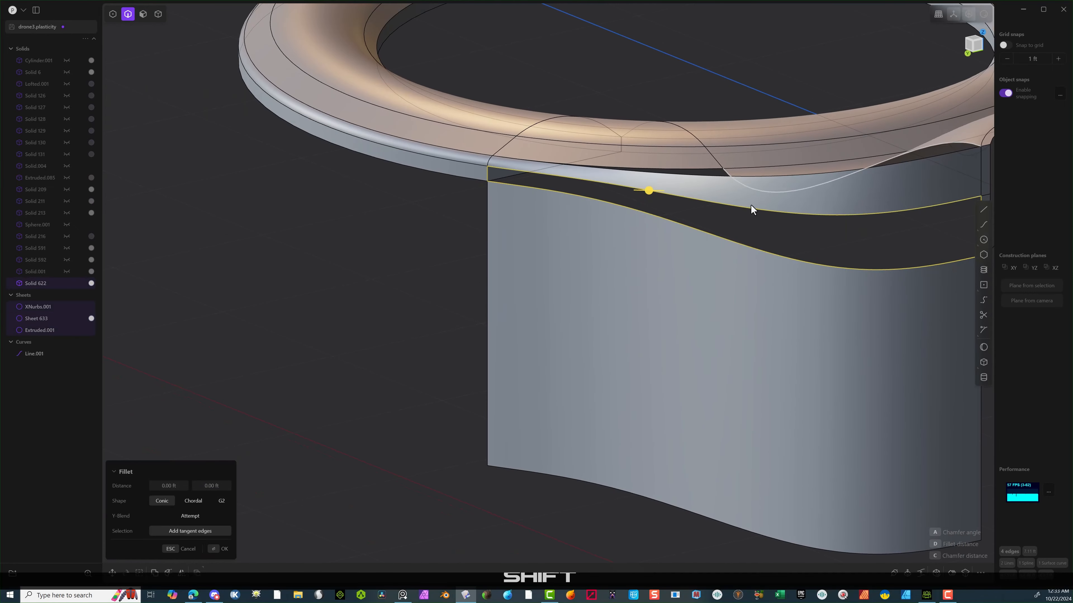
pyautogui.moveTo(751, 205); pyautogui.dragTo(618, 256, button='middle')
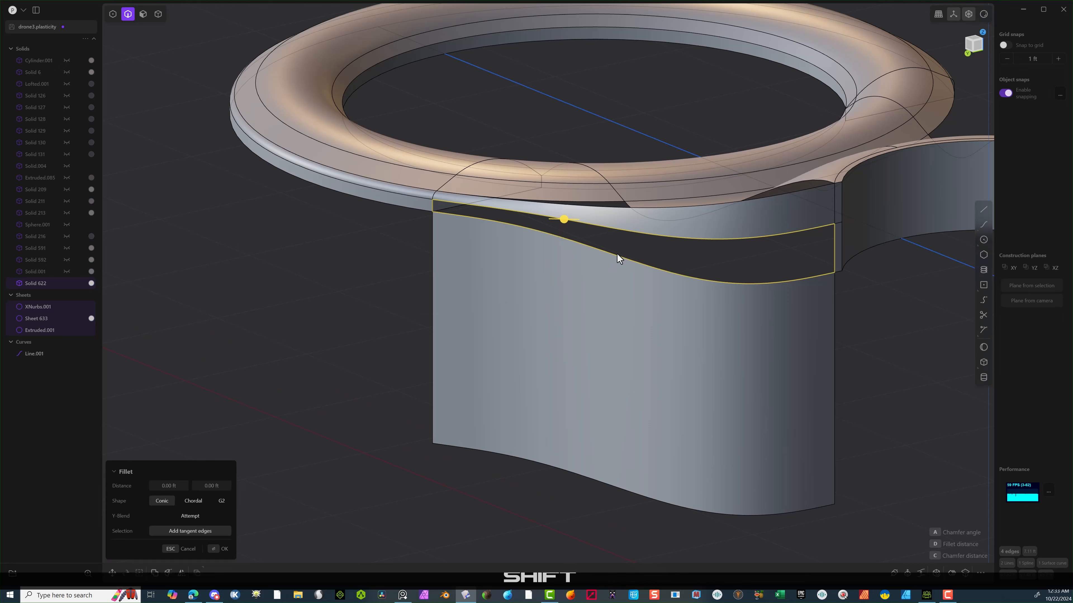
pyautogui.click(935, 571)
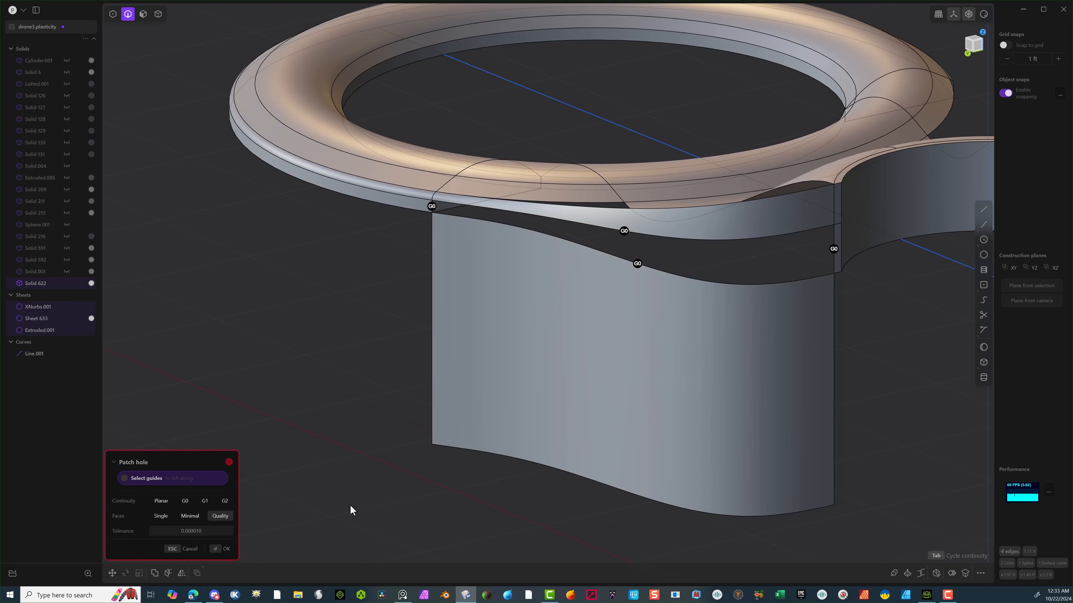
# Fill the gap with an XNurbs surface using G1 at the ring, bracket and upper strip edges and G0 at the helper sheet.
pyautogui.rightClick(343, 509)
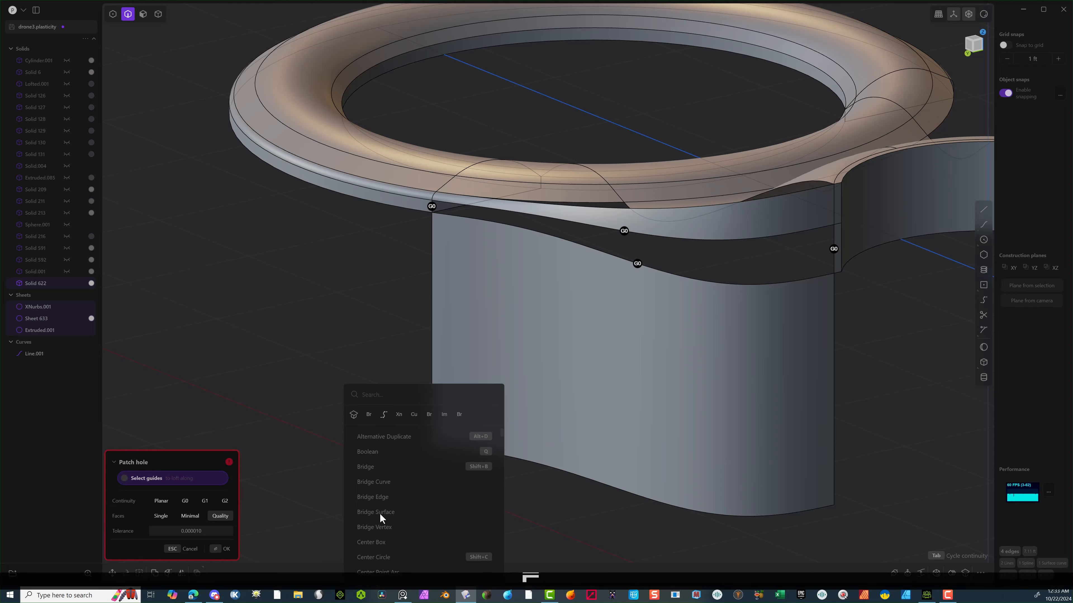
pyautogui.click(402, 417)
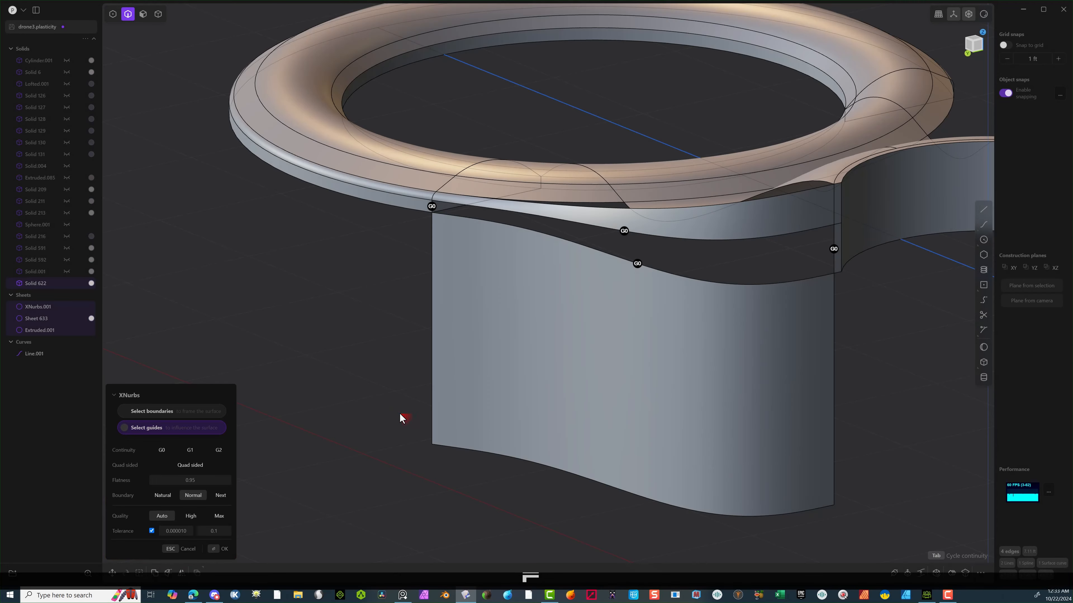
pyautogui.click(431, 206)
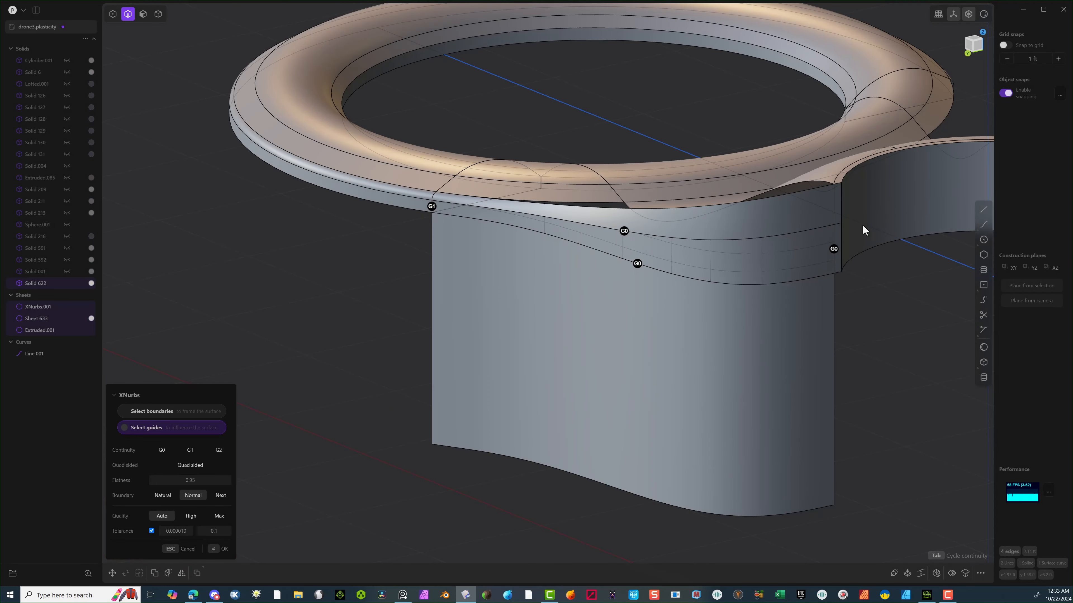
pyautogui.click(831, 250)
pyautogui.moveTo(667, 230); pyautogui.dragTo(610, 227, button='middle')
pyautogui.click(646, 228)
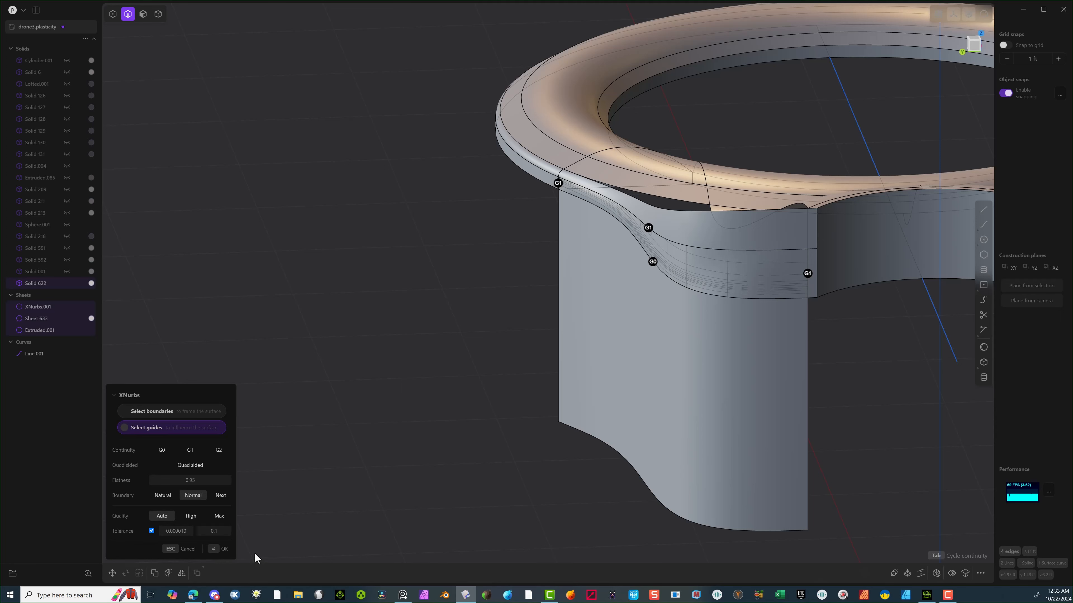
pyautogui.click(221, 548)
pyautogui.moveTo(506, 392); pyautogui.dragTo(532, 400, button='middle')
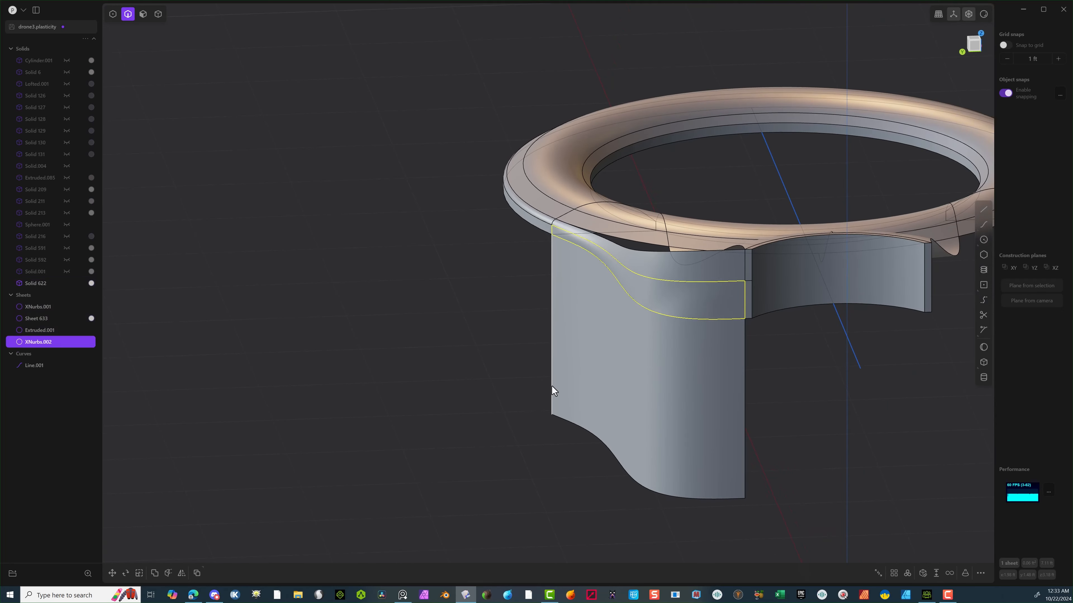
# Undo the last XNurbs fill and rebuild it with G1 at the ring, upper strip and bracket edges and G0 at the helper sheet.
pyautogui.hotkey('ctrl', 'z')
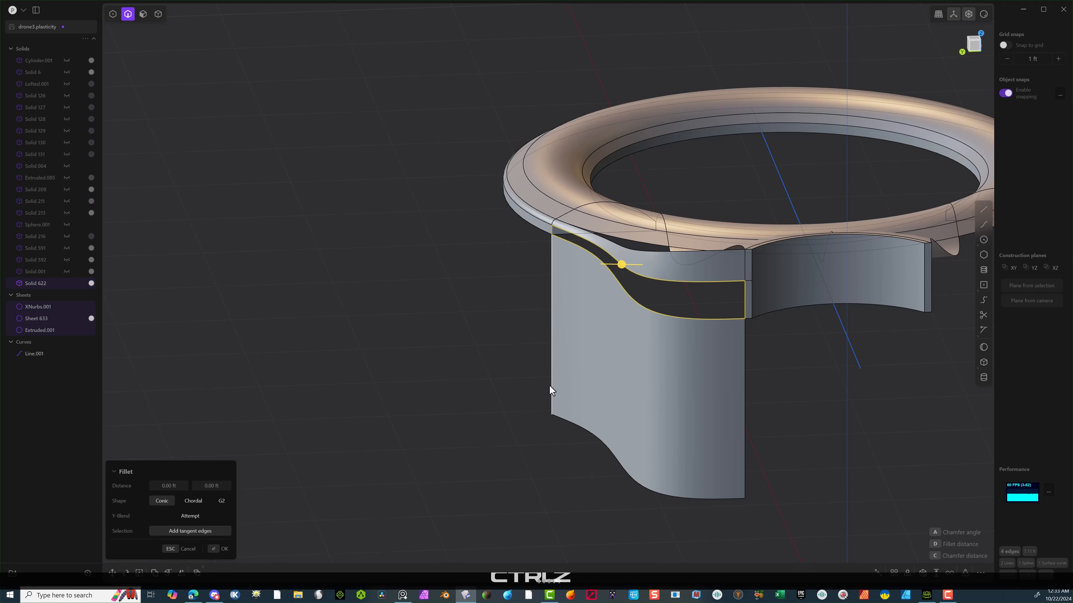
pyautogui.rightClick(549, 385)
pyautogui.click(604, 414)
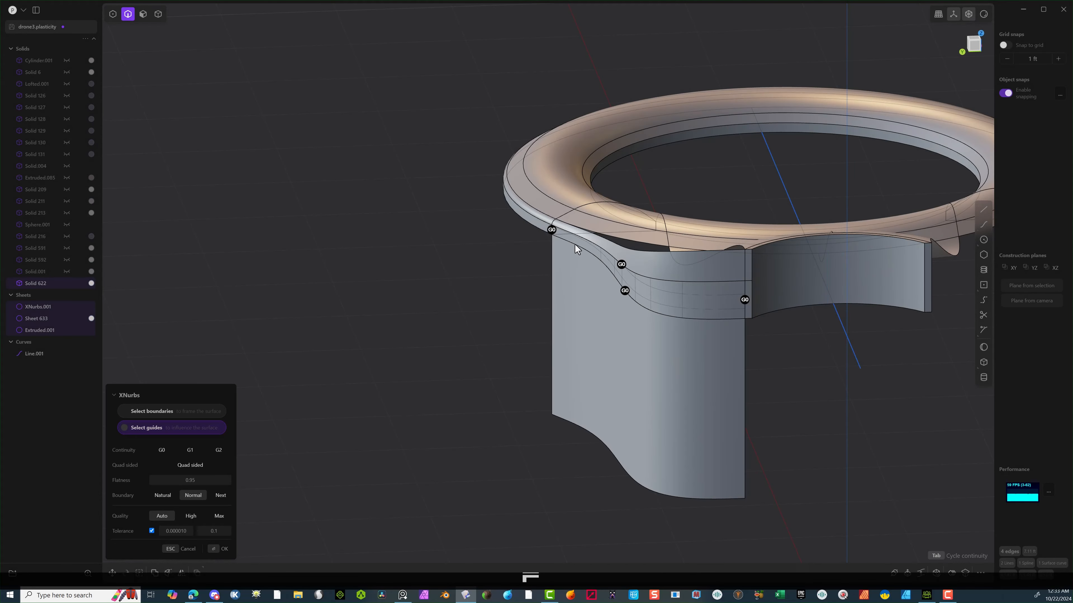
pyautogui.click(552, 229)
pyautogui.click(622, 264)
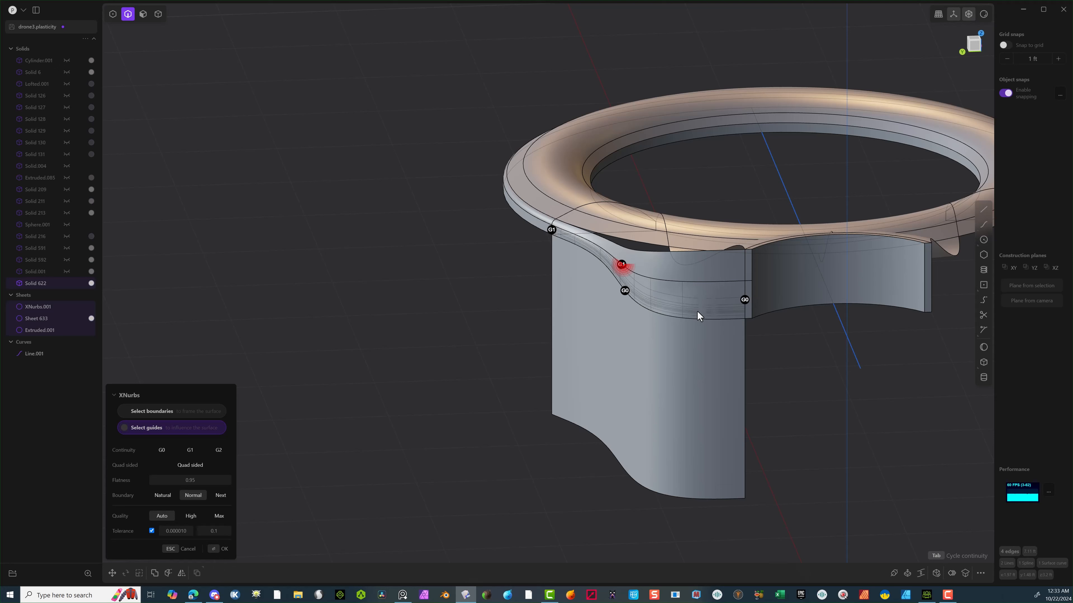
pyautogui.click(744, 301)
pyautogui.click(213, 549)
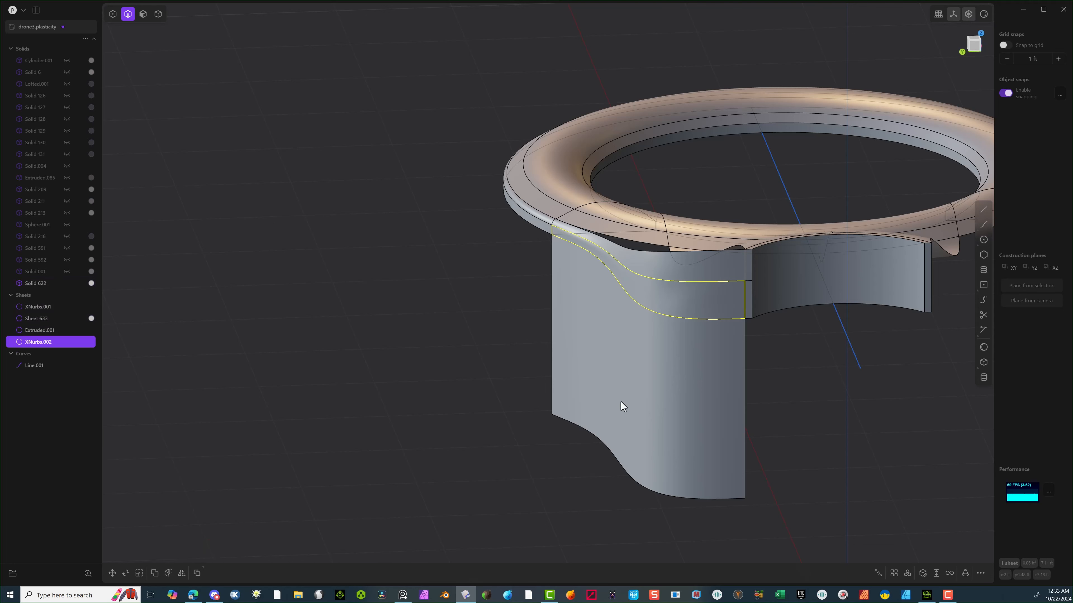
# Delete the helper sheet's face below the bracket and the leftover outline curve.
pyautogui.click(140, 19)
pyautogui.moveTo(738, 399); pyautogui.dragTo(551, 476)
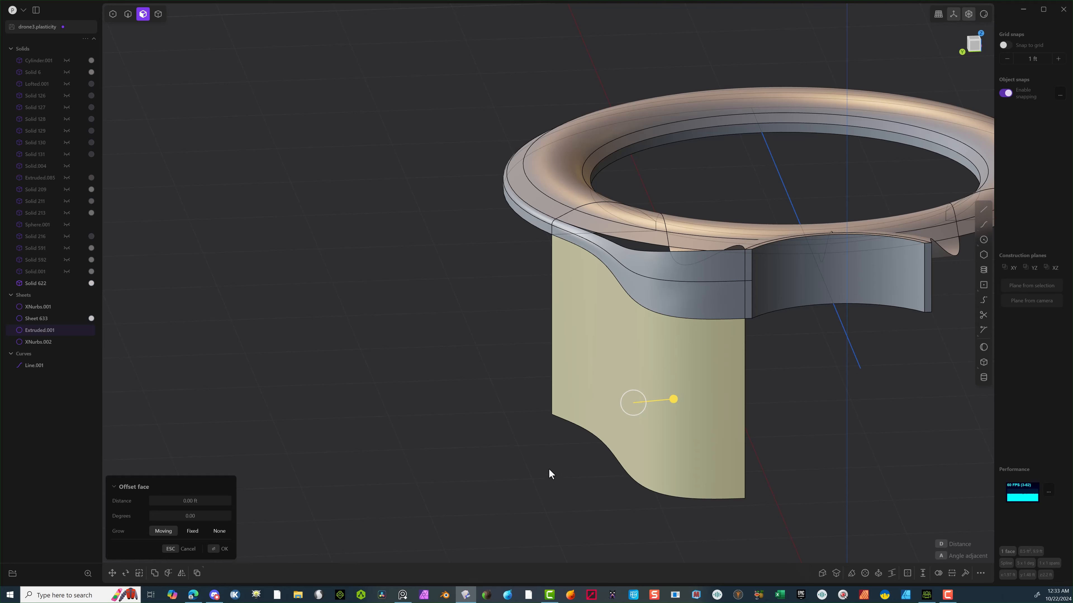
pyautogui.hotkey('shift', 'x')
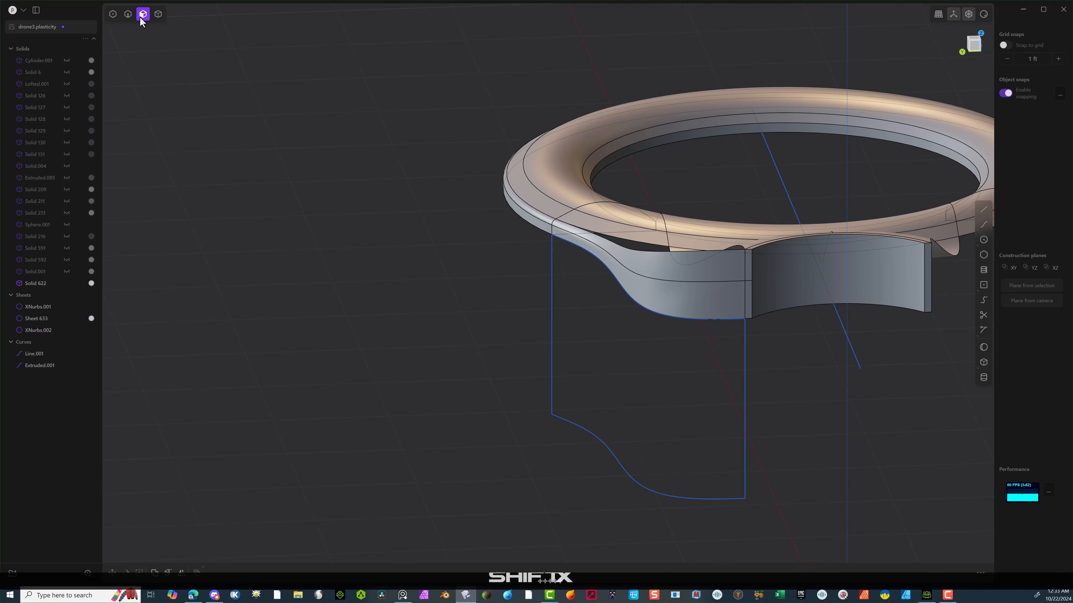
pyautogui.press('2')
pyautogui.click(586, 440)
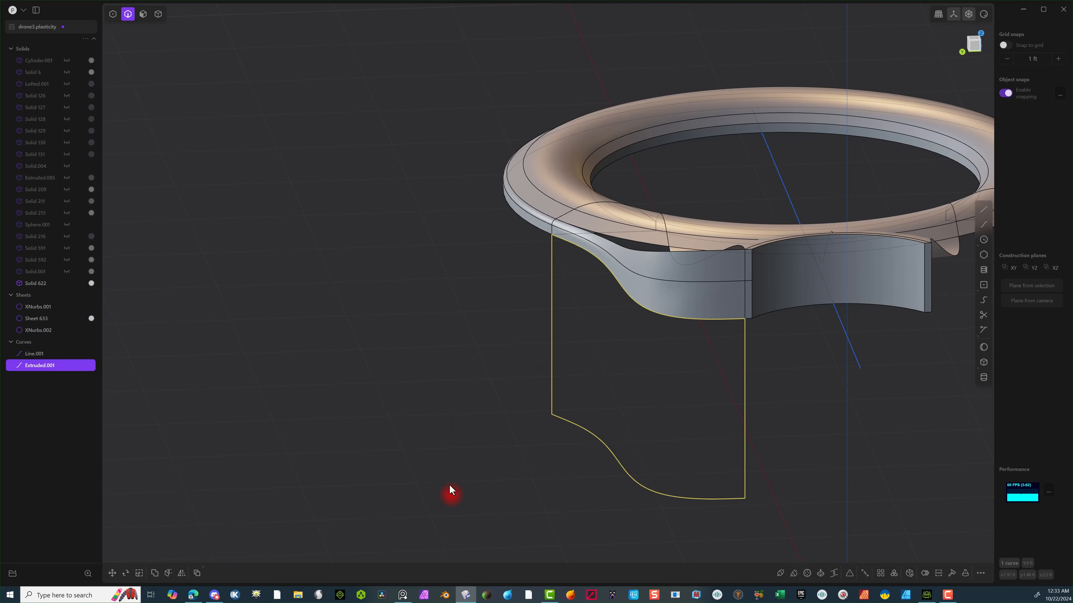
pyautogui.press('Delete')
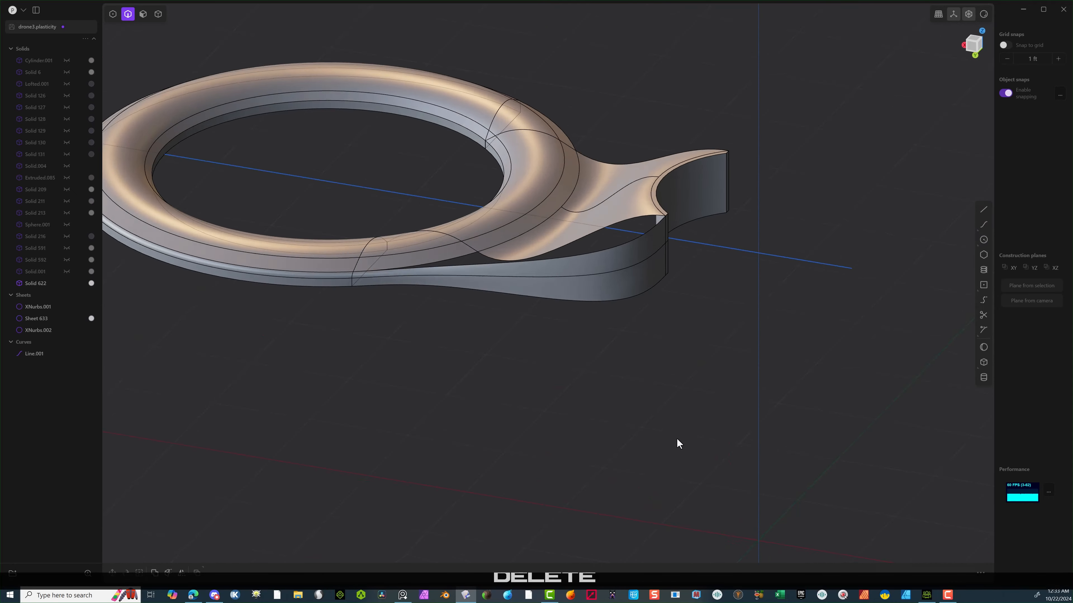
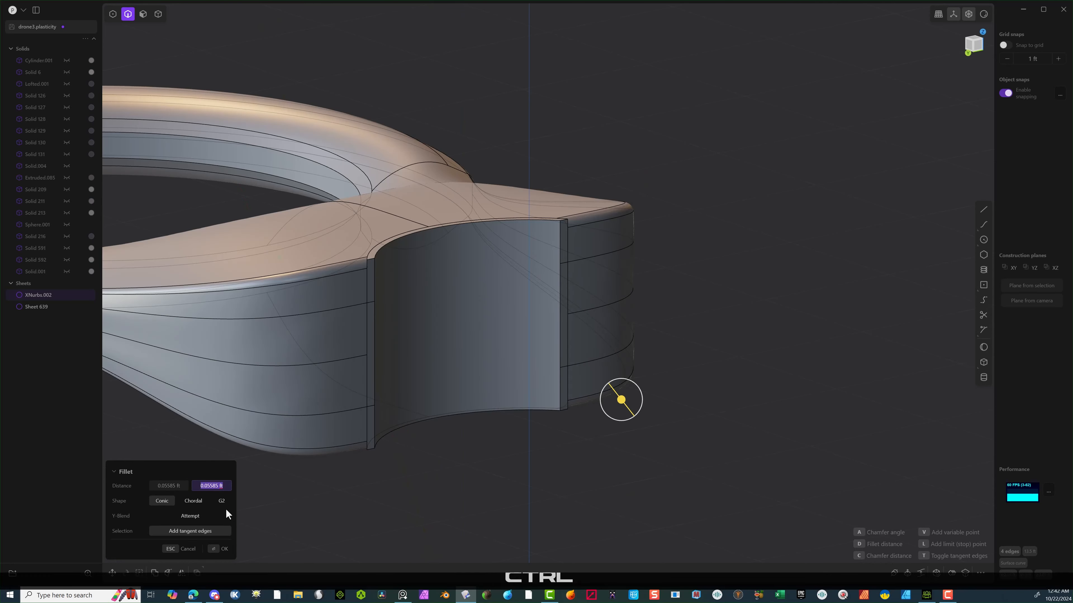
# Copy the 0.05585 ft distance while filleting the selected XNurbs.002 edges, and fillet the four selected edges of Sheet 639 at the arm's concave end.
pyautogui.hotkey('ctrl', 'c')
pyautogui.click(223, 547)
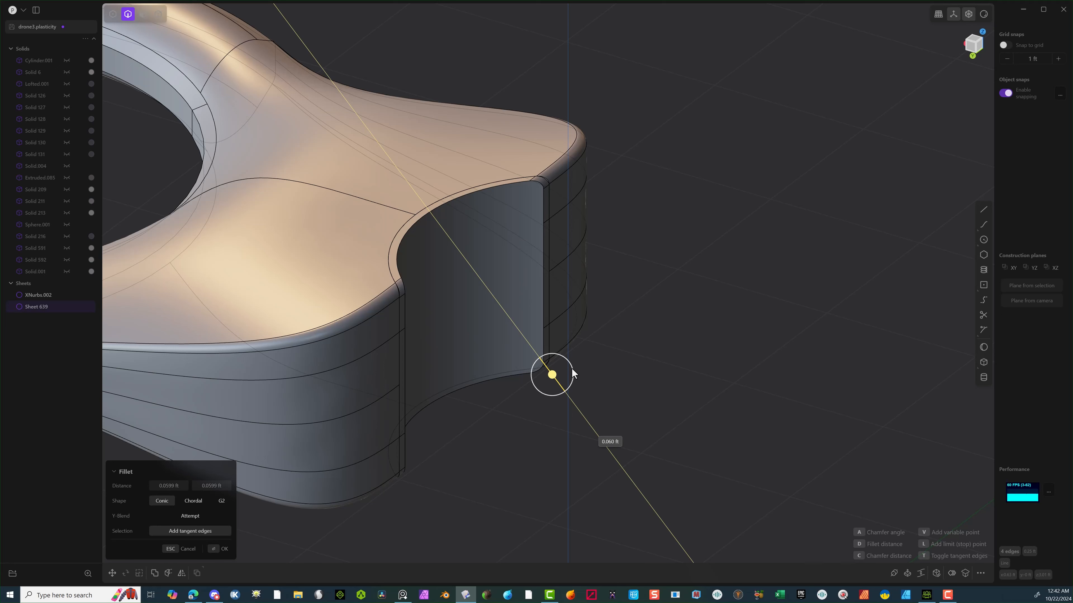
pyautogui.moveTo(571, 368); pyautogui.dragTo(513, 396)
pyautogui.press('Return')
# Try to fill the gap along the arm's upper side edge from its three border edges with Patch hole using Quality faces.
pyautogui.scroll(12, 403, 283)
pyautogui.moveTo(363, 212); pyautogui.dragTo(332, 345, button='middle')
pyautogui.scroll(-10, 331, 345)
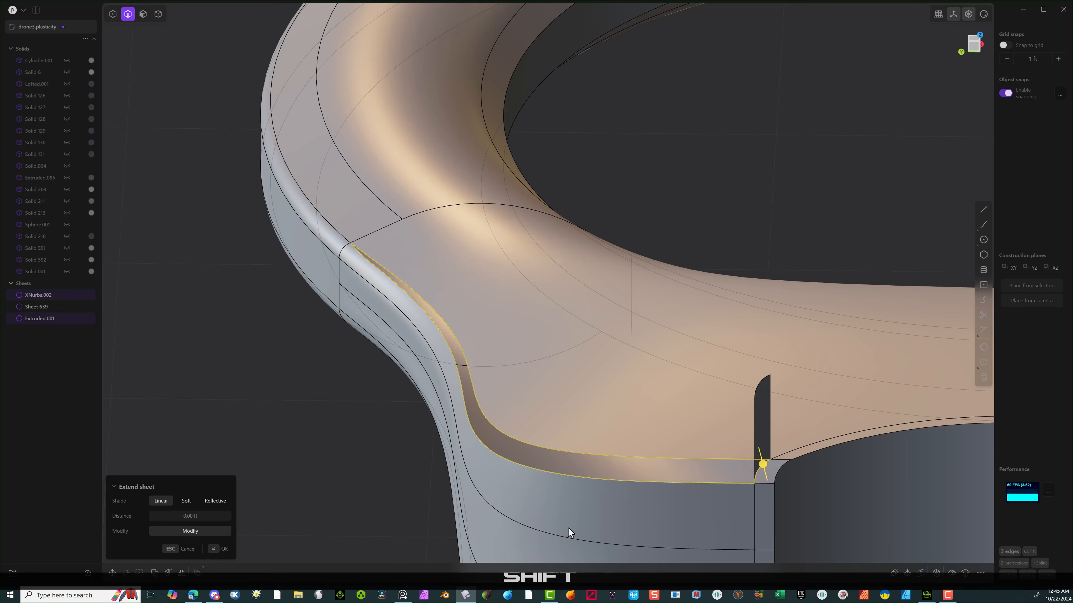
pyautogui.scroll(5, 741, 505)
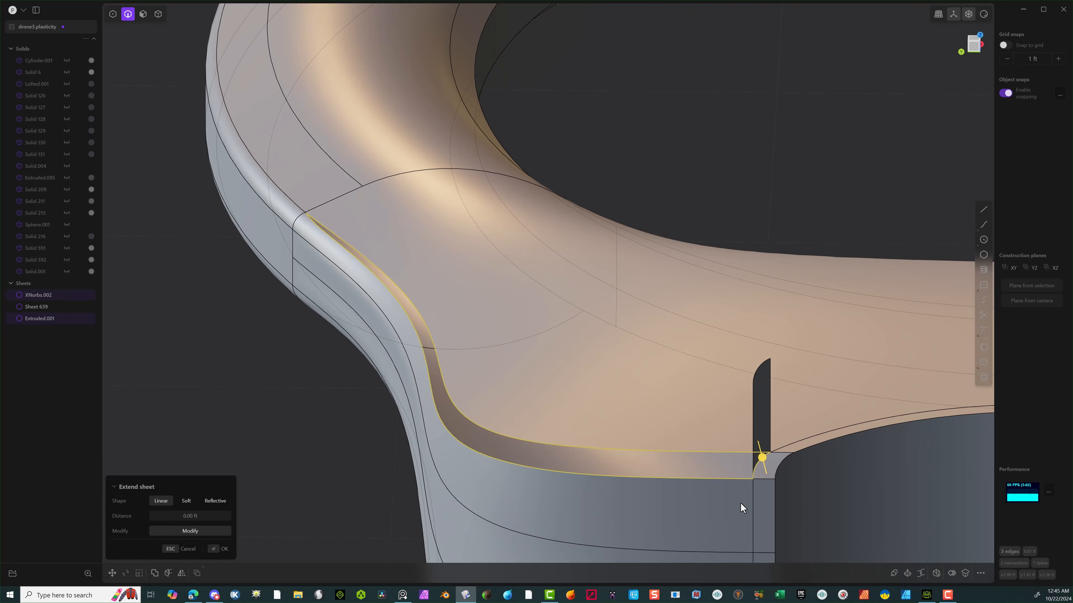
pyautogui.moveTo(787, 454); pyautogui.dragTo(742, 456, button='middle')
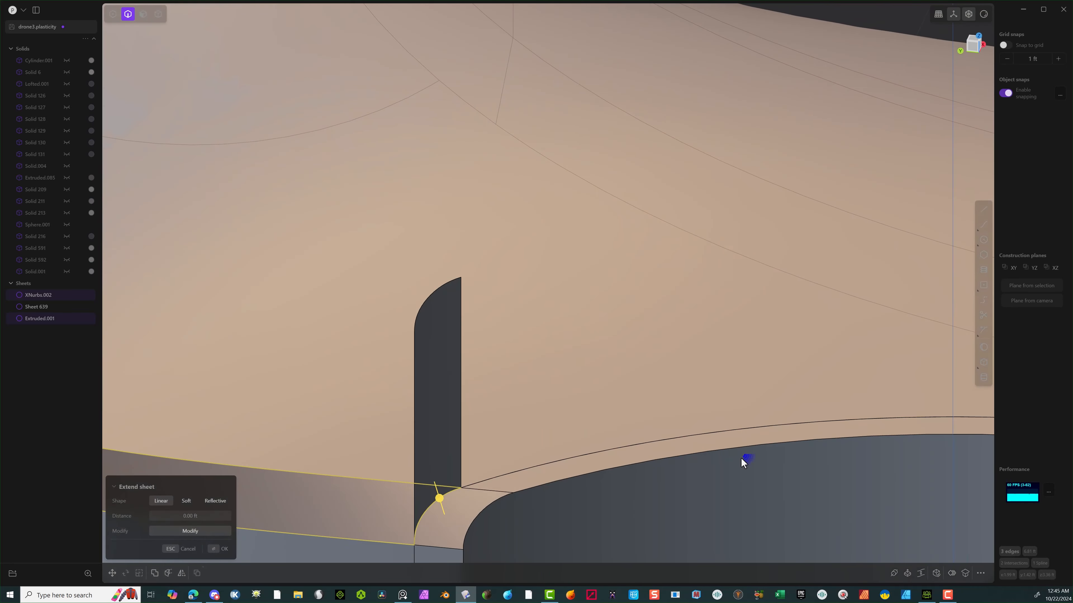
pyautogui.moveTo(742, 456); pyautogui.dragTo(922, 376, button='right')
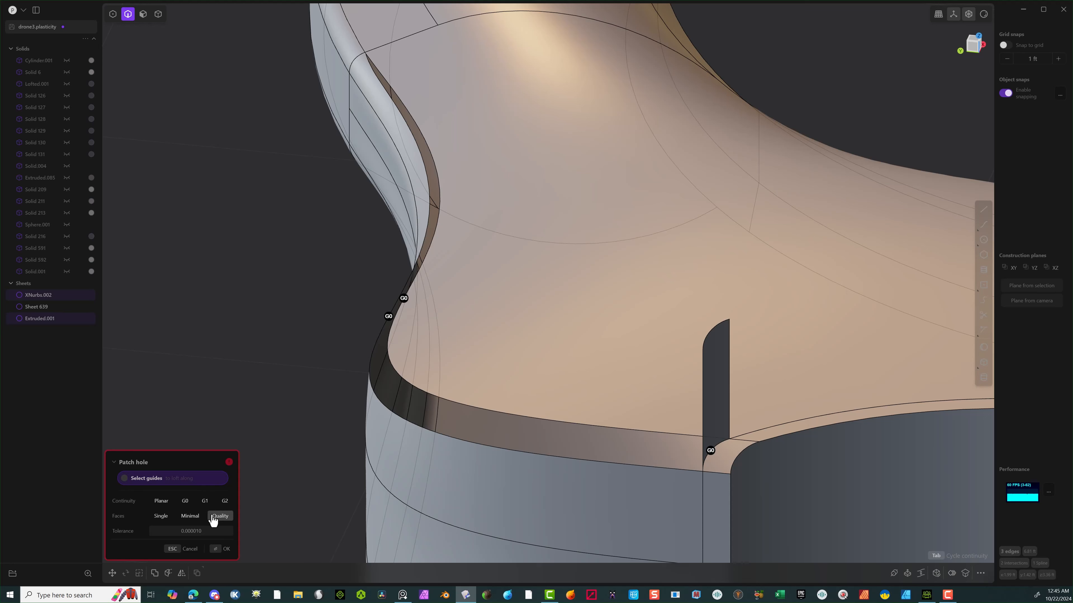
pyautogui.scroll(-2, 270, 498)
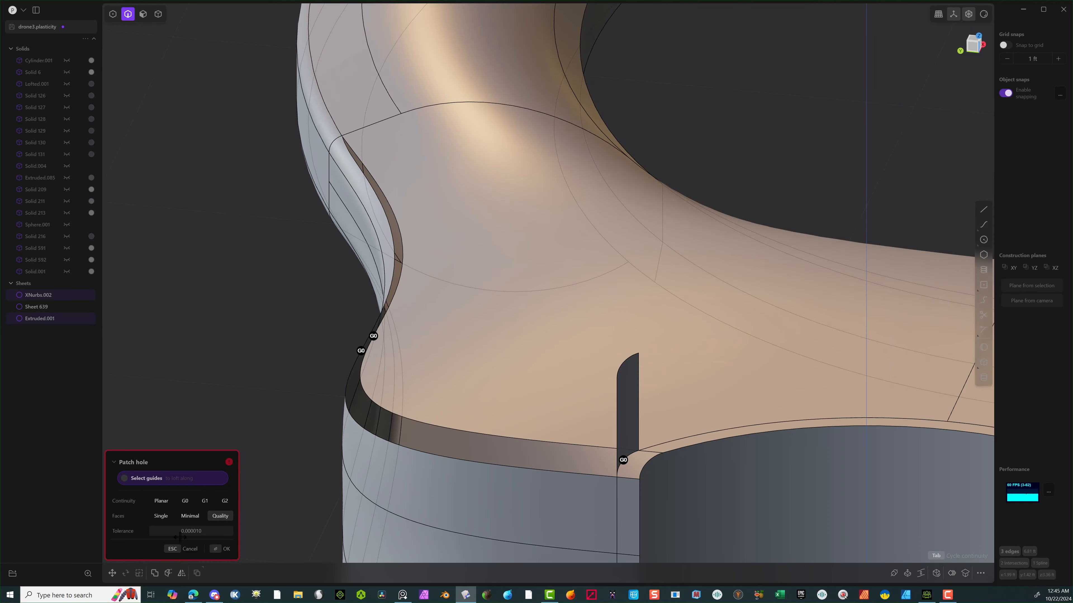
pyautogui.click(188, 548)
pyautogui.click(231, 432)
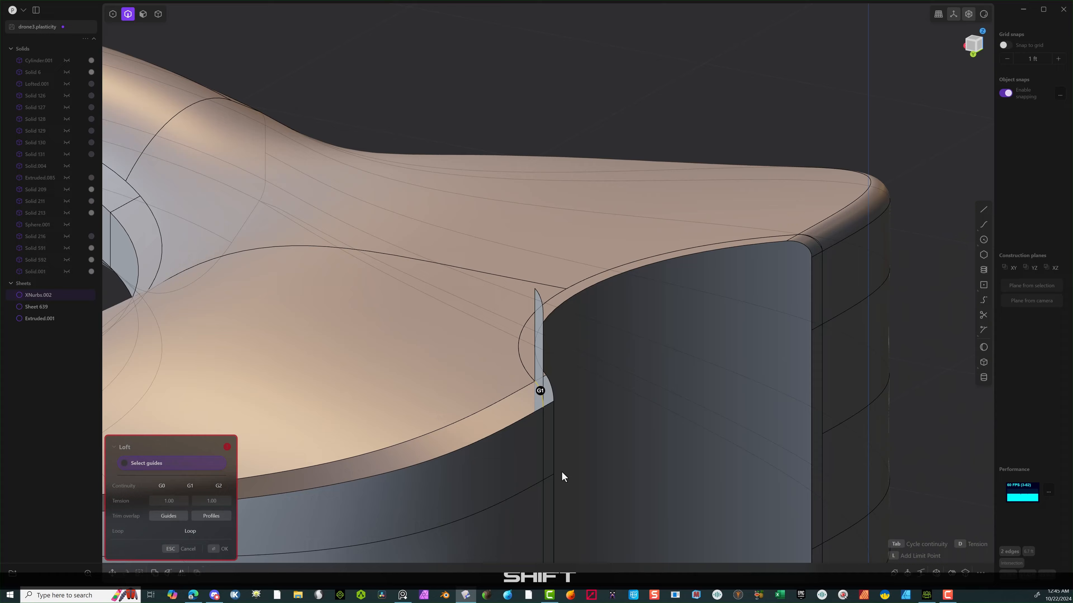
# Try to bridge the gap between the arm's top surface and side wall with a Loft and a two-edge XNurbs surface using G1.
pyautogui.moveTo(562, 472); pyautogui.dragTo(866, 348, button='middle')
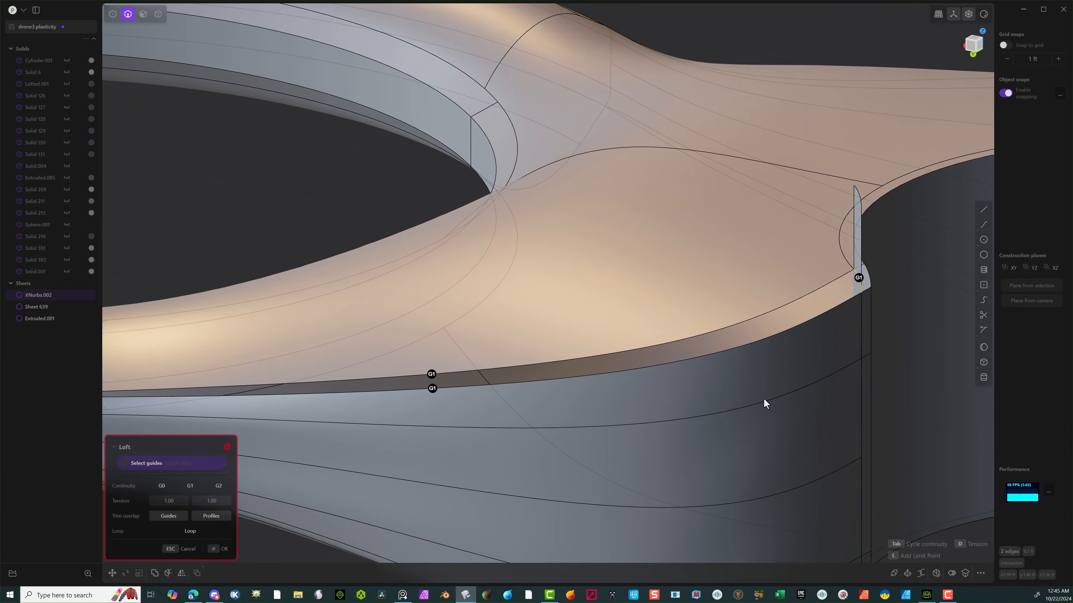
pyautogui.moveTo(763, 398); pyautogui.dragTo(778, 327, button='middle')
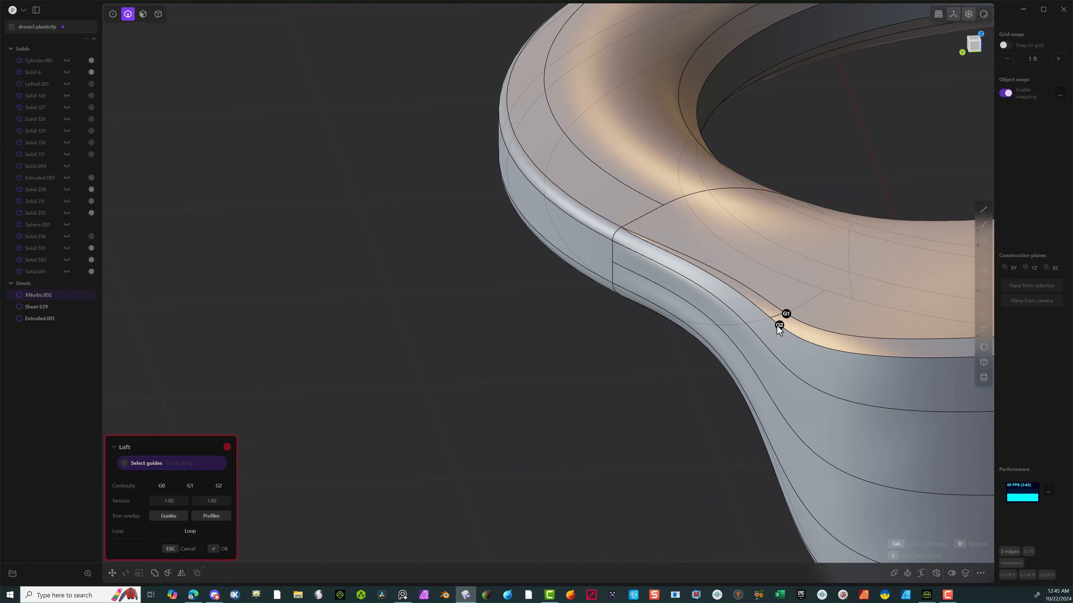
pyautogui.click(779, 325)
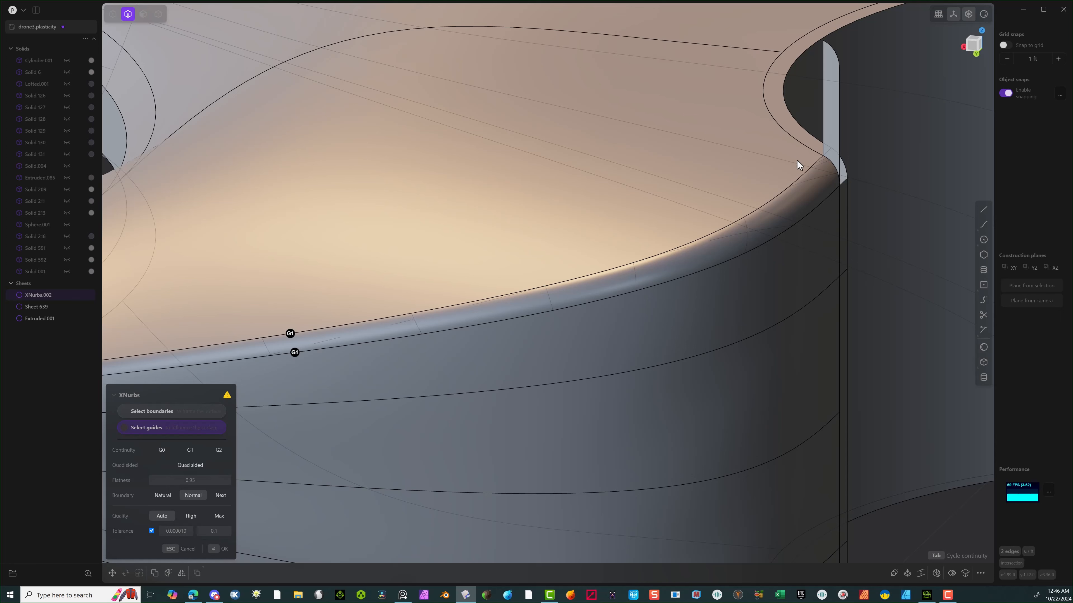
pyautogui.press('shift')
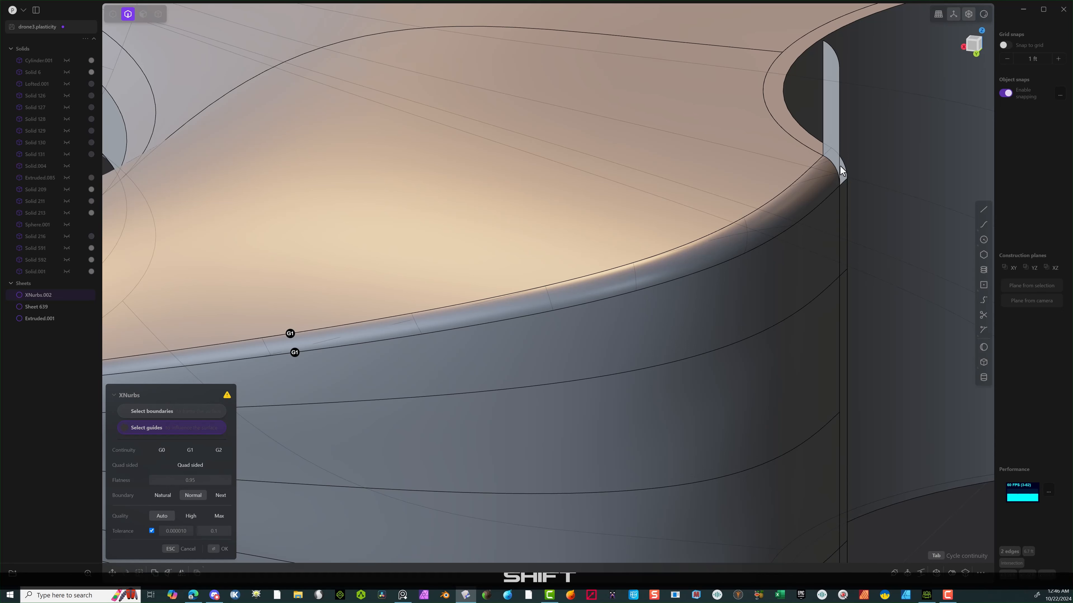
pyautogui.scroll(5, 839, 166)
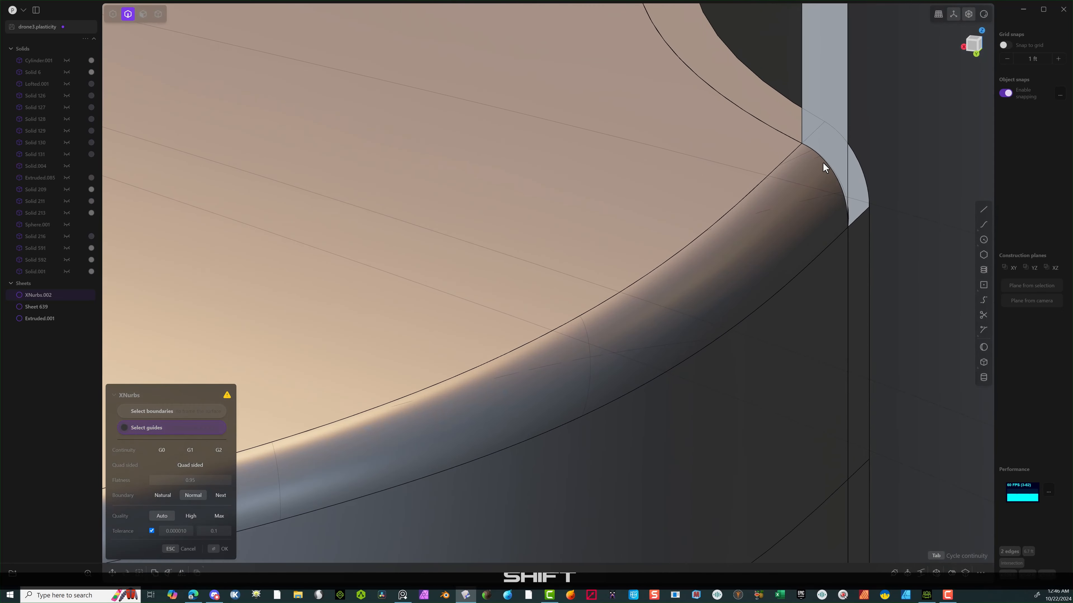
pyautogui.press('shift')
pyautogui.press('Escape')
# Delete the small upright helper sheet at the arm's corner and its leftover outline curve.
pyautogui.click(143, 14)
pyautogui.hotkey('shift', 'x')
pyautogui.click(128, 14)
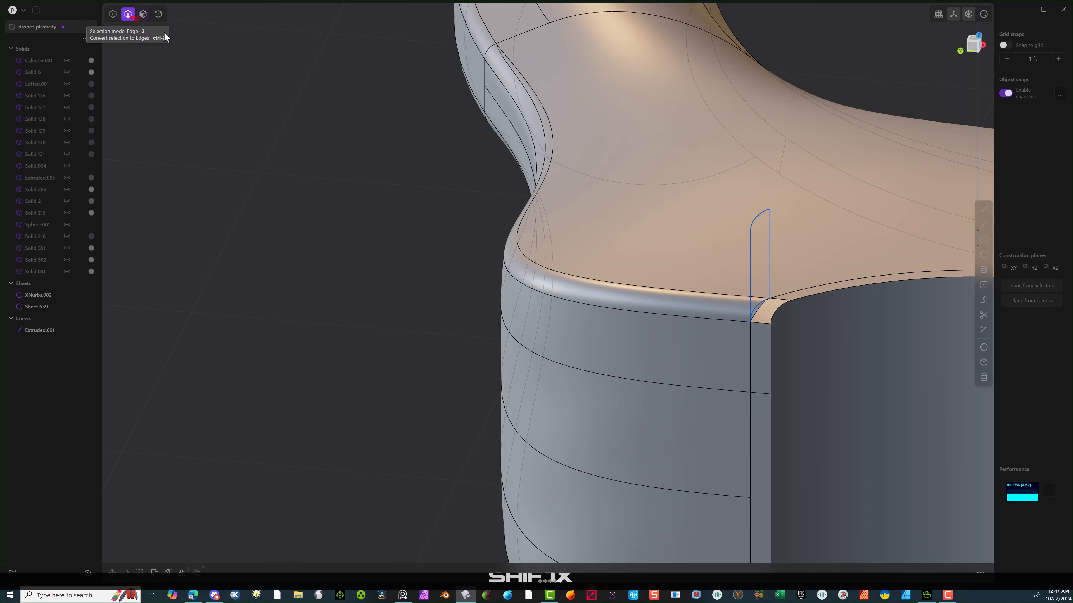
pyautogui.click(765, 220)
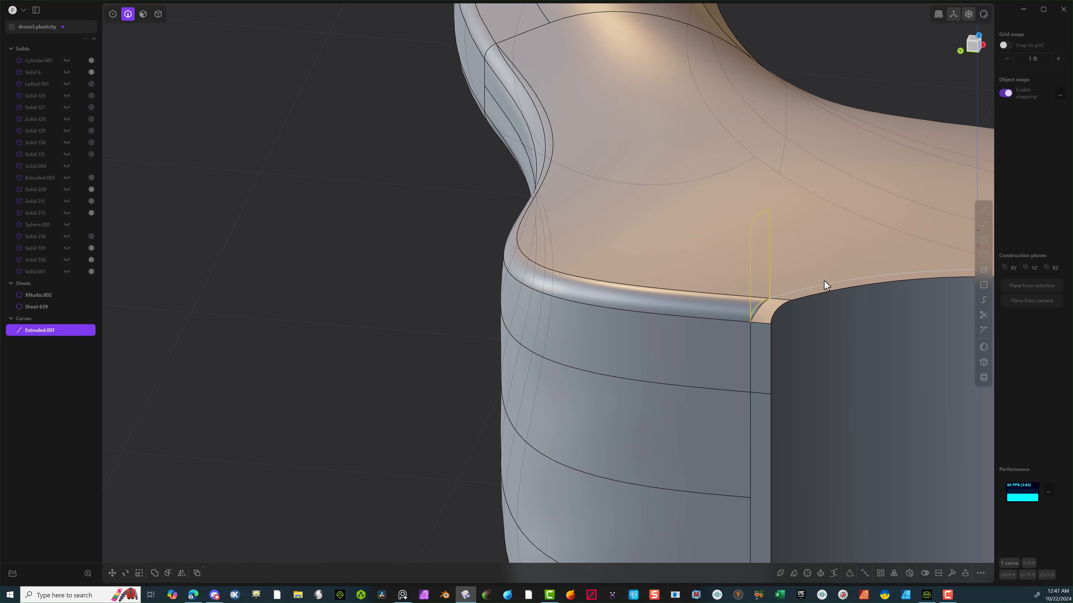
pyautogui.press('Delete')
# Select the XNurbs corner patch and the two neighbouring arm sheets and join them into one sheet.
pyautogui.scroll(3, 775, 365)
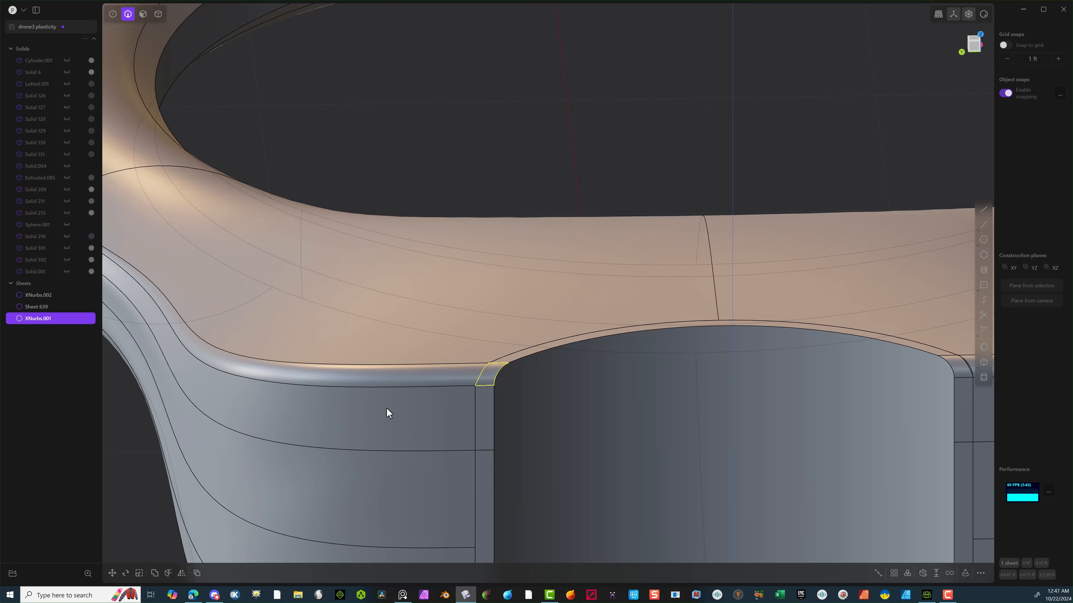
pyautogui.click(158, 14)
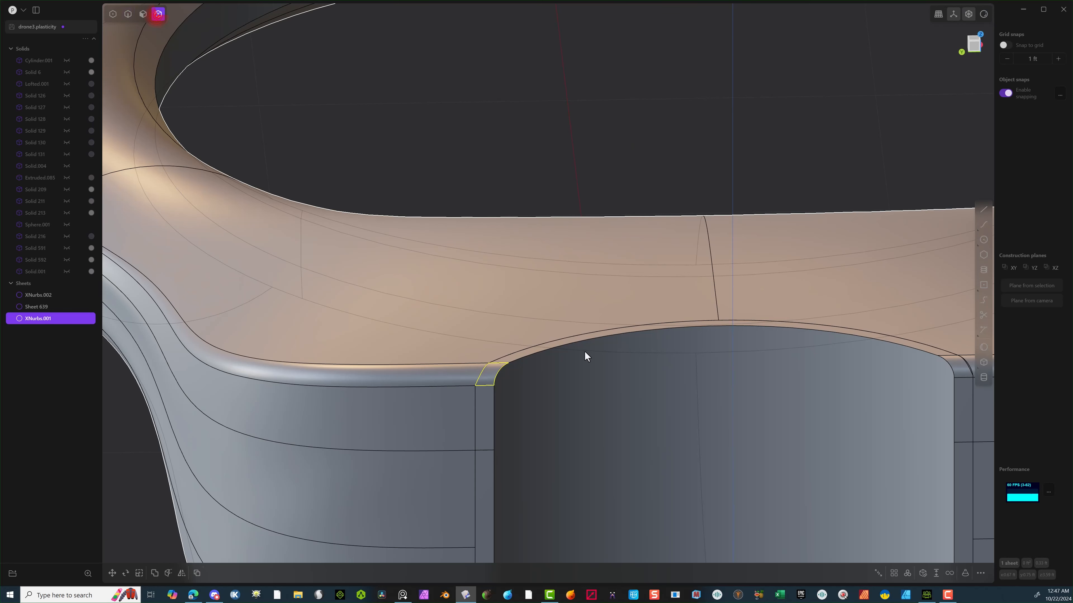
pyautogui.moveTo(586, 356); pyautogui.dragTo(457, 444)
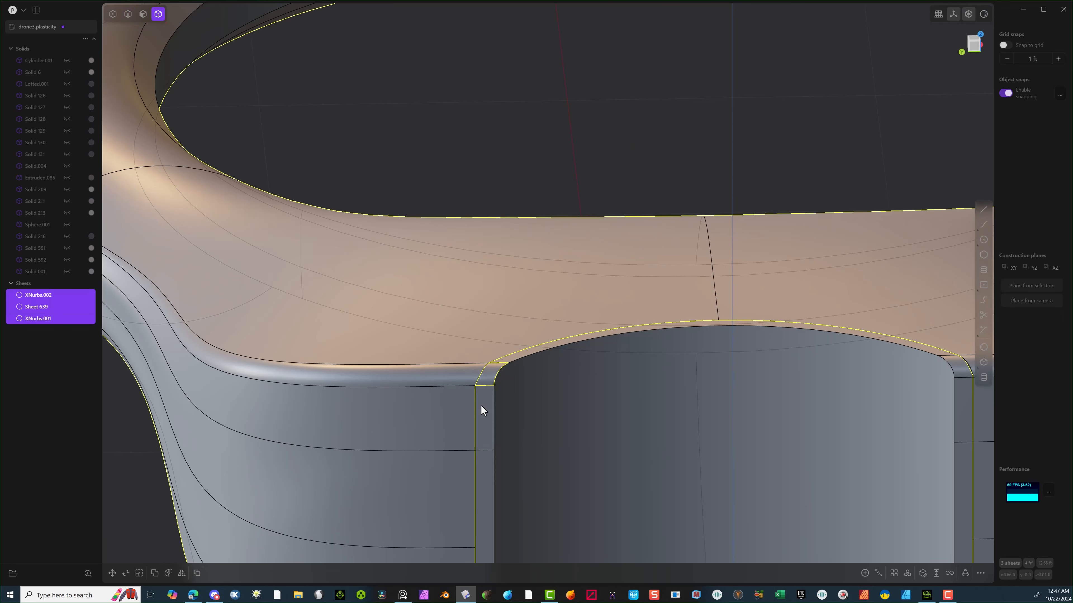
pyautogui.click(544, 332)
# Start mirroring the joined ring-and-arm sheet with slicing down the mirror plane enabled.
pyautogui.scroll(-3, 533, 343)
pyautogui.scroll(-5, 527, 352)
pyautogui.moveTo(464, 380); pyautogui.dragTo(539, 373, button='middle')
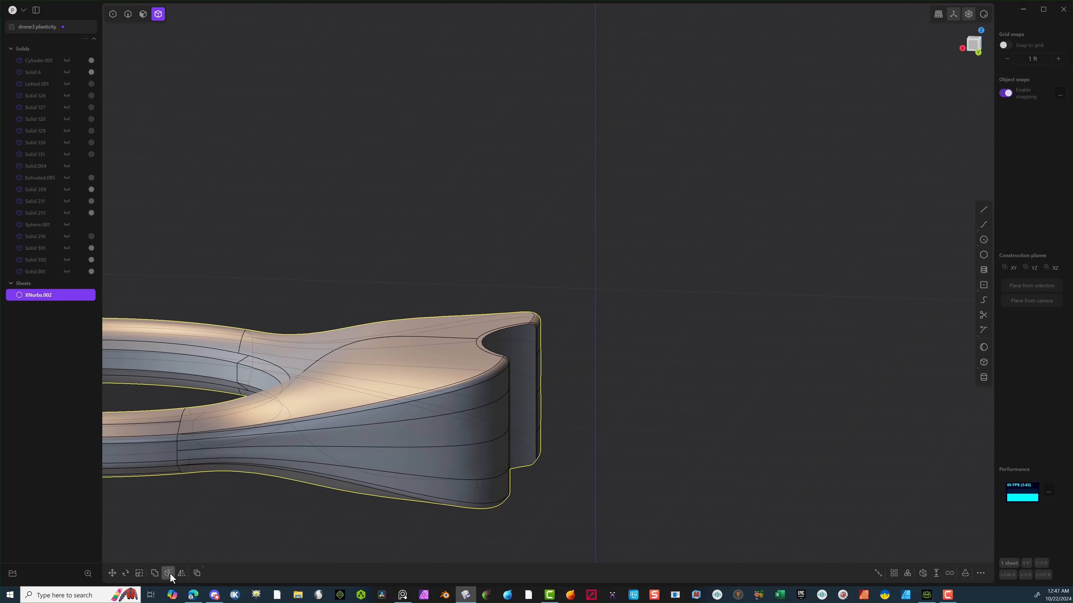
pyautogui.click(181, 573)
pyautogui.scroll(-5, 423, 436)
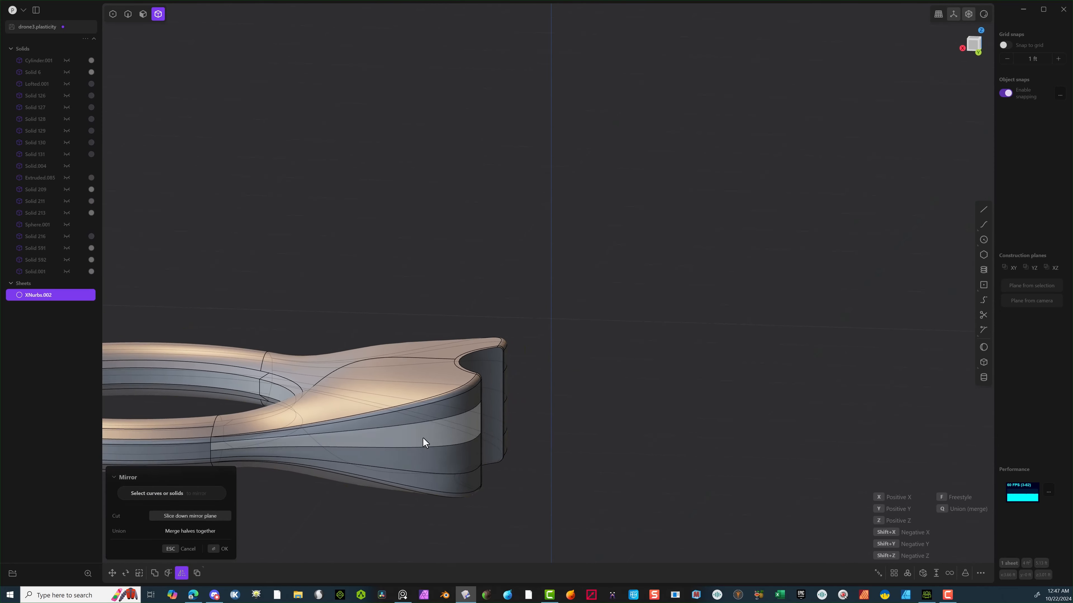
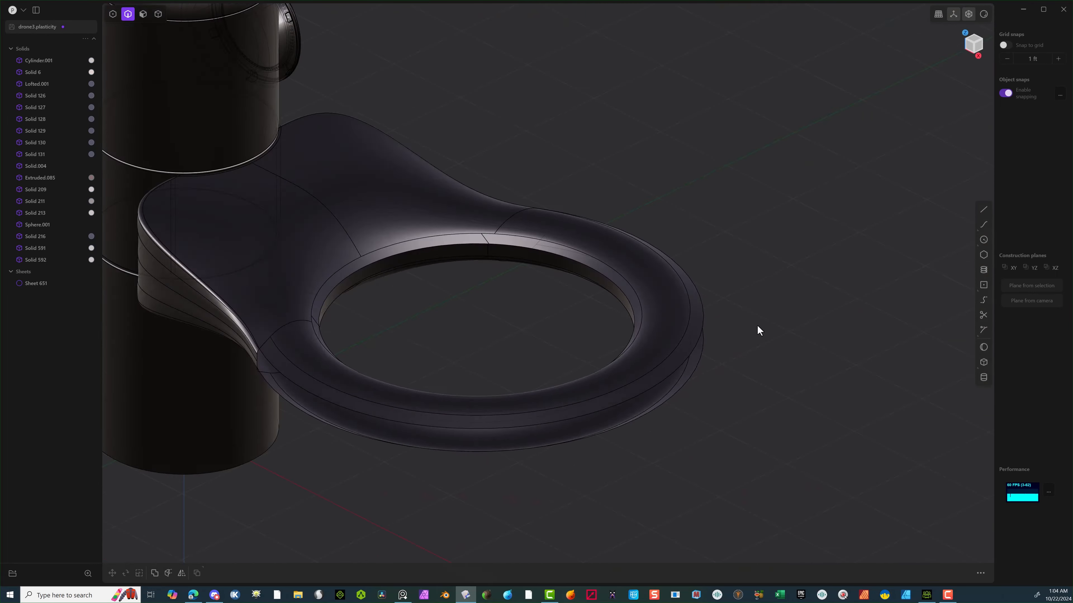
# Loft a surface between the ring's upper and lower outer rim edges with G1 continuity on both edges.
pyautogui.click(291, 298)
pyautogui.keyDown('shift'); pyautogui.click(289, 346); pyautogui.keyUp('shift')
pyautogui.hotkey('shift', 'e')
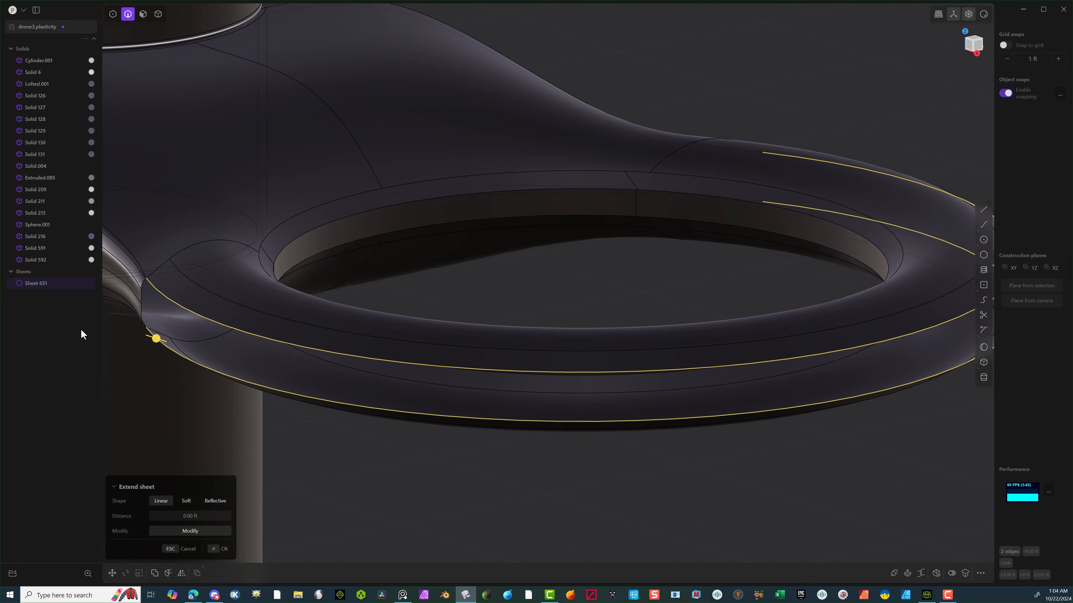
pyautogui.moveTo(79, 331); pyautogui.dragTo(204, 290, button='middle')
pyautogui.press('Escape')
pyautogui.press('l')
pyautogui.moveTo(479, 321); pyautogui.dragTo(425, 407, button='middle')
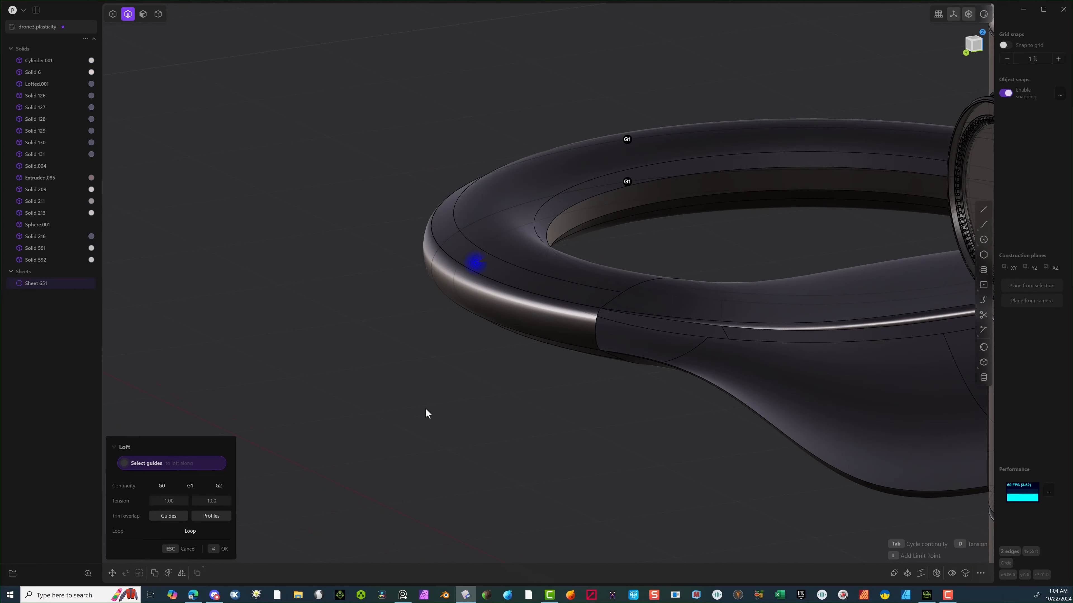
pyautogui.click(221, 549)
# Select the rim loft's end edge, the adjoining upper corner edge, the arm's long upper edge and the three upright edges beside the cylinder.
pyautogui.scroll(3, 664, 324)
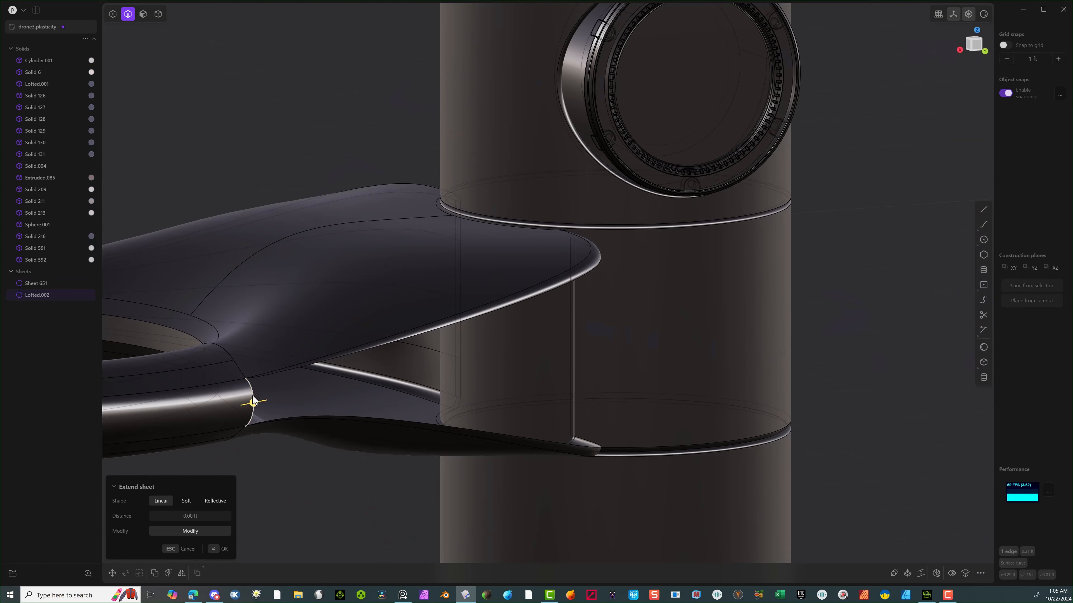
pyautogui.scroll(2, 252, 396)
pyautogui.scroll(3, 245, 382)
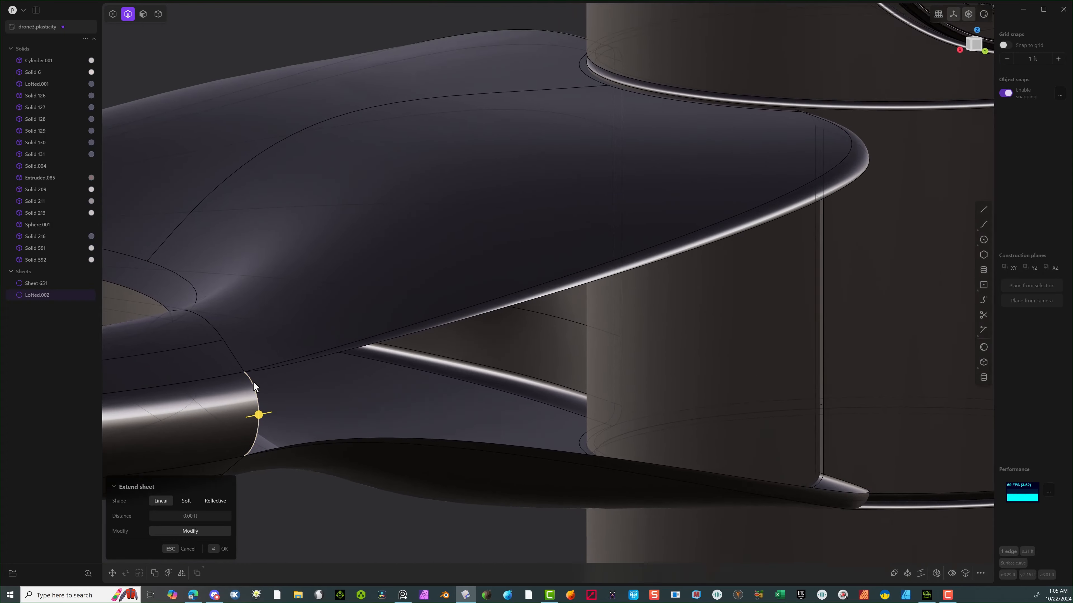
pyautogui.press('shift')
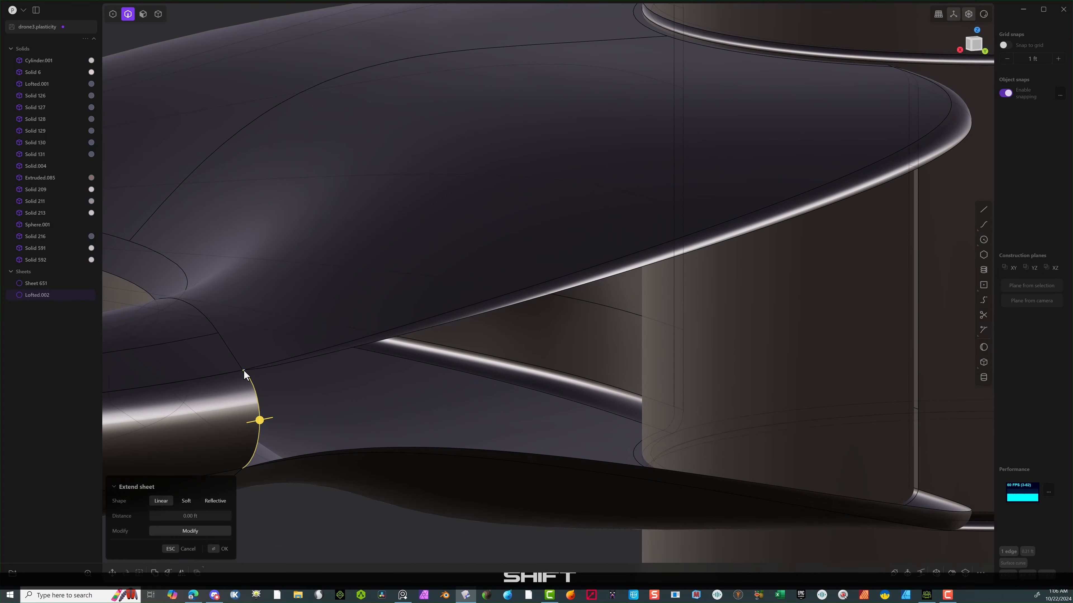
pyautogui.keyDown('shift'); pyautogui.click(244, 370); pyautogui.keyUp('shift')
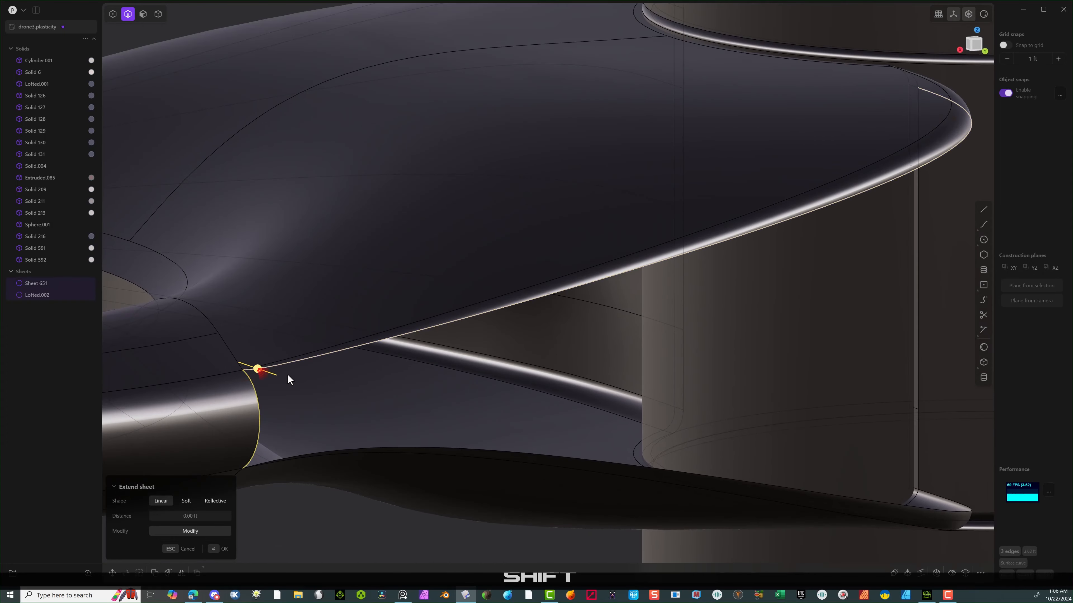
pyautogui.keyDown('shift'); pyautogui.moveTo(288, 379); pyautogui.dragTo(149, 431, button='middle'); pyautogui.keyUp('shift')
pyautogui.moveTo(380, 380); pyautogui.dragTo(253, 363, button='middle')
pyautogui.keyDown('shift'); pyautogui.click(329, 266); pyautogui.keyUp('shift')
pyautogui.keyDown('shift'); pyautogui.click(328, 359); pyautogui.keyUp('shift')
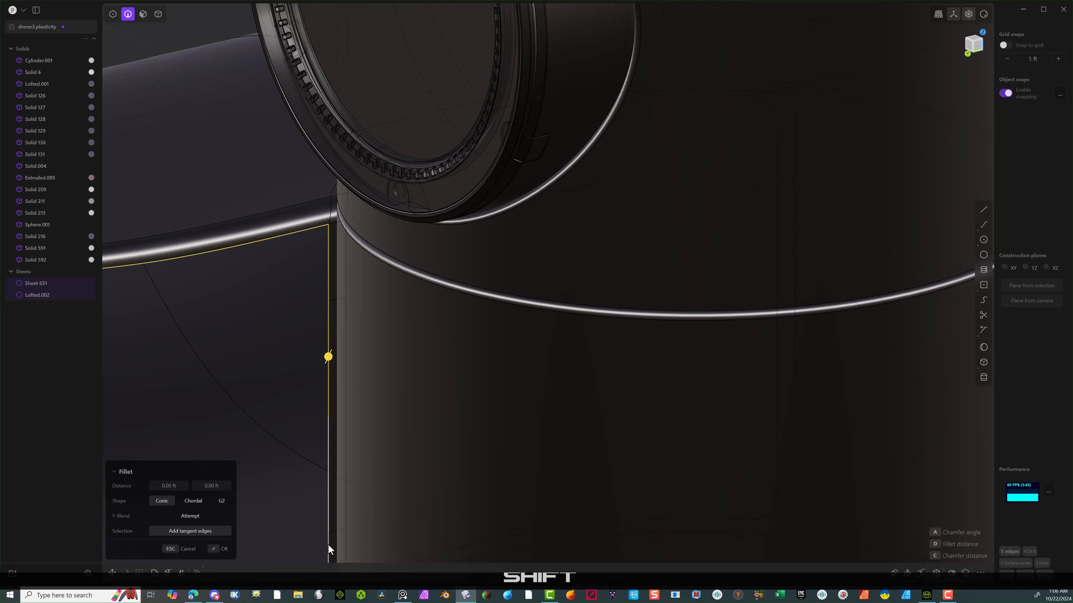
pyautogui.keyDown('shift'); pyautogui.click(328, 544); pyautogui.keyUp('shift')
# Add the arm's long lower edge and the small lower corner edge beside the rim loft to the boundary selection.
pyautogui.keyDown('shift'); pyautogui.moveTo(376, 405); pyautogui.dragTo(515, 110, button='middle'); pyautogui.keyUp('shift')
pyautogui.keyDown('shift'); pyautogui.click(488, 211); pyautogui.keyUp('shift')
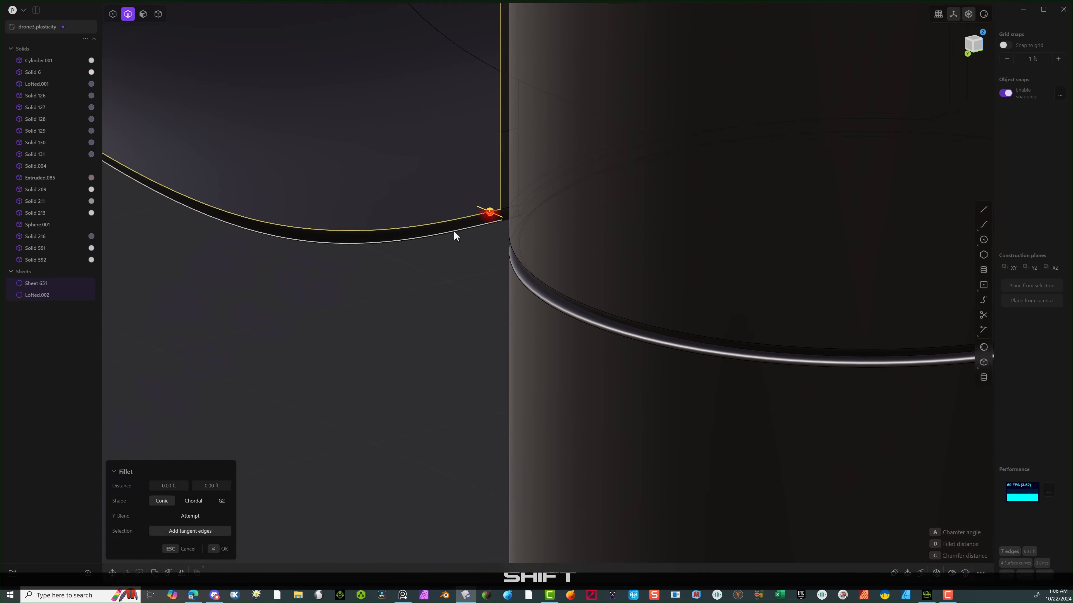
pyautogui.keyDown('shift'); pyautogui.moveTo(453, 230); pyautogui.dragTo(938, 470, button='middle'); pyautogui.keyUp('shift')
pyautogui.keyDown('shift'); pyautogui.moveTo(625, 368); pyautogui.dragTo(869, 515, button='middle'); pyautogui.keyUp('shift')
pyautogui.scroll(7, 670, 387)
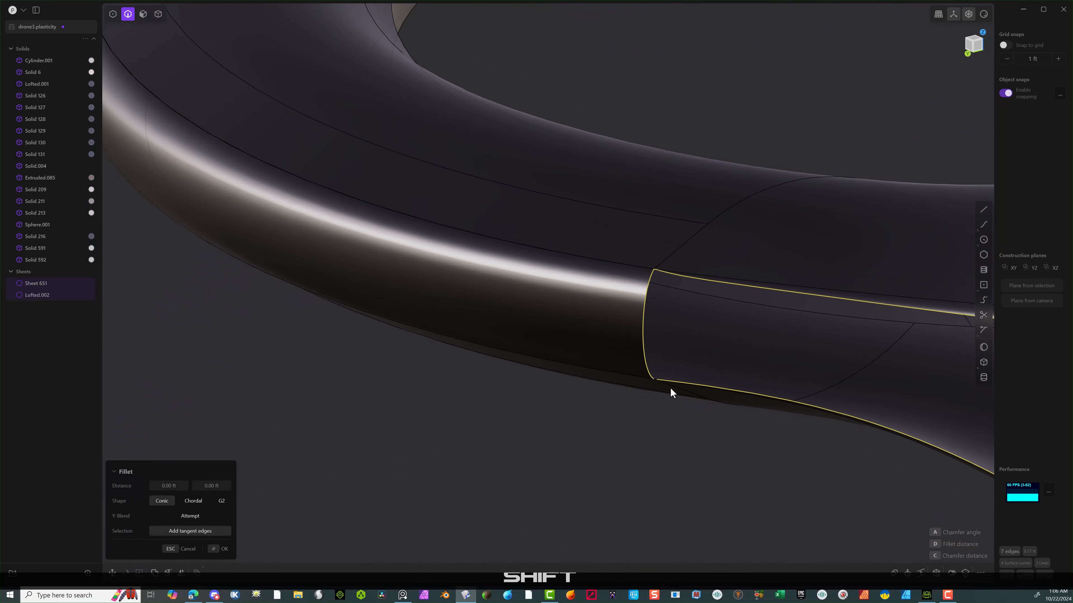
pyautogui.keyDown('shift'); pyautogui.click(644, 375); pyautogui.keyUp('shift')
# Fill the arm's open side with XNurbs, setting G1 continuity on the middle and upper upright edges beside the cylinder.
pyautogui.scroll(-10, 644, 375)
pyautogui.moveTo(753, 338); pyautogui.dragTo(702, 337, button='middle')
pyautogui.click(747, 449)
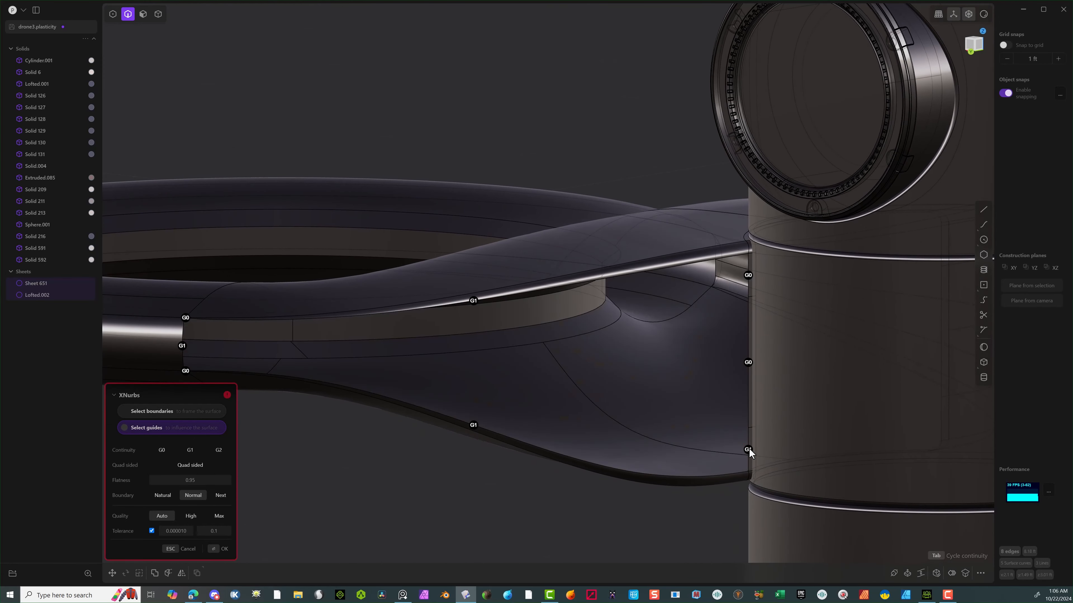
pyautogui.click(747, 450)
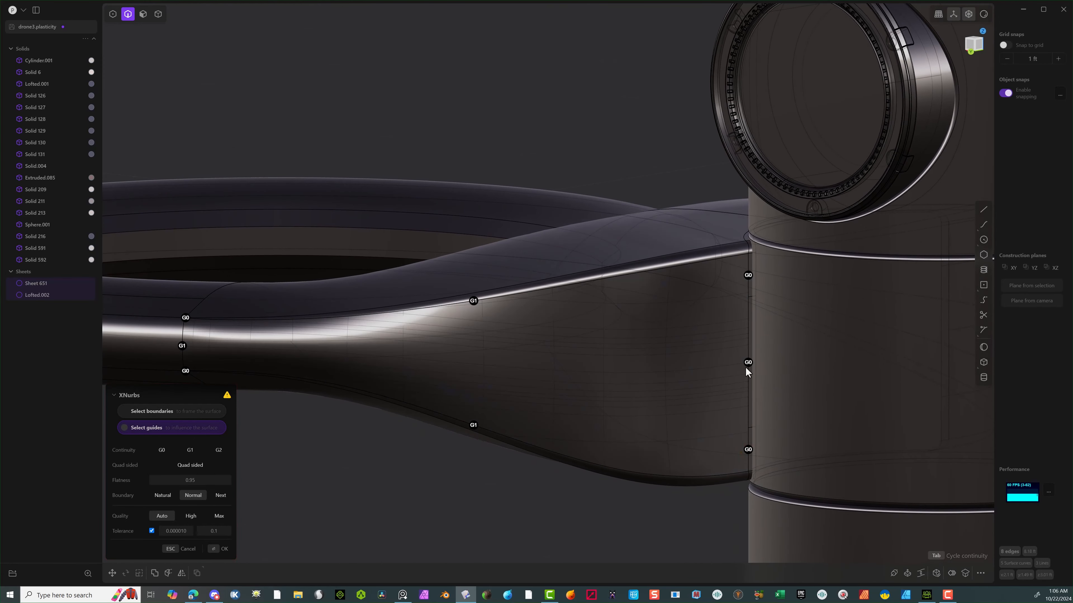
pyautogui.click(746, 366)
pyautogui.click(749, 277)
pyautogui.click(748, 275)
pyautogui.click(749, 275)
# Try G1 continuity on the lowest upright edge, return it to G0 and finish the XNurbs side surface.
pyautogui.moveTo(628, 363); pyautogui.dragTo(631, 341, button='middle')
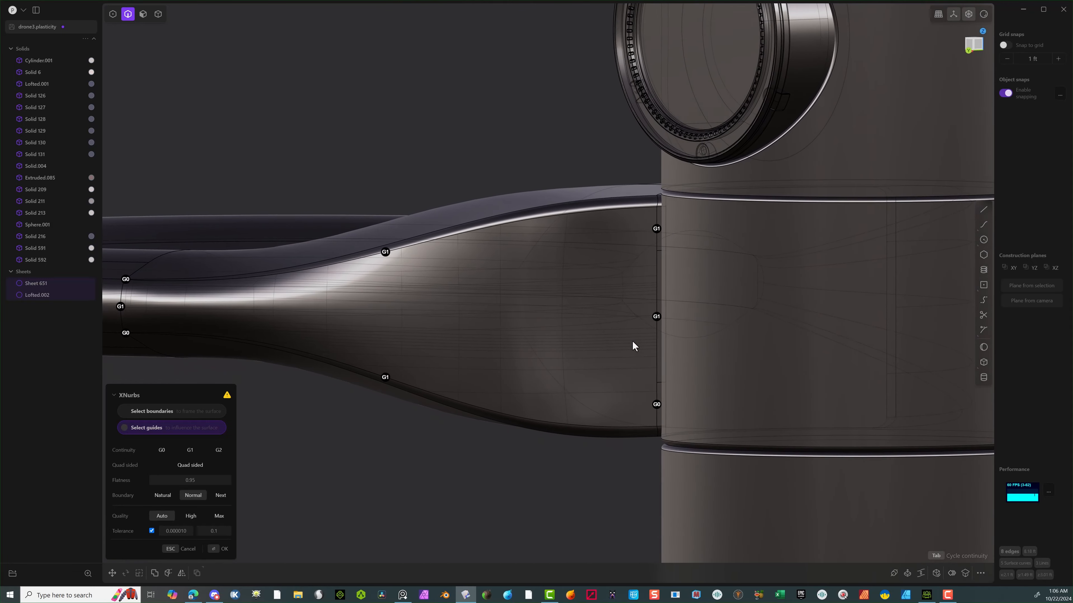
pyautogui.click(649, 401)
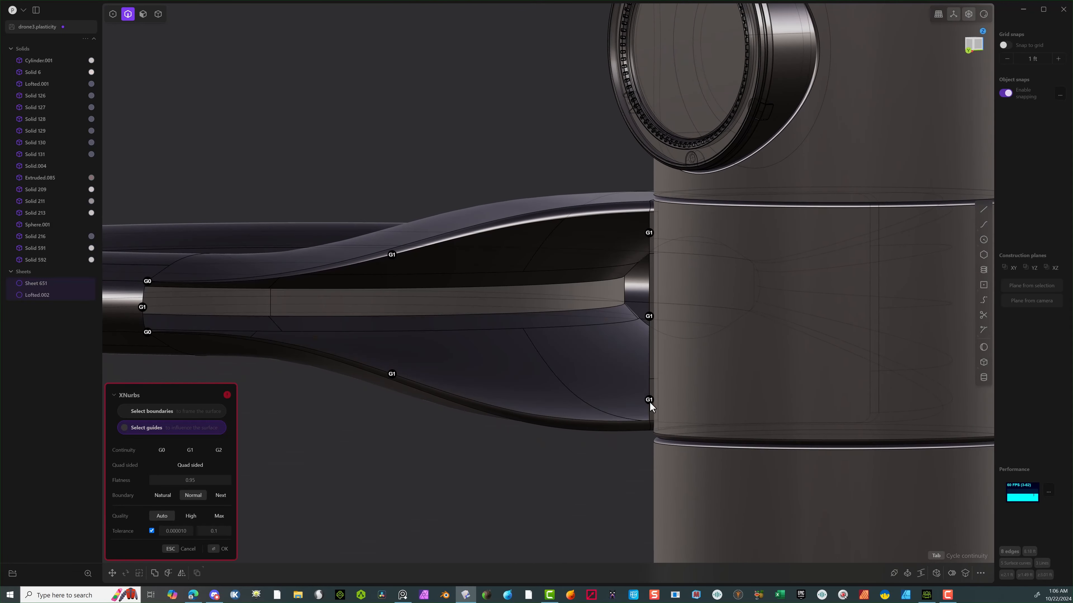
pyautogui.click(649, 401)
pyautogui.moveTo(597, 419); pyautogui.dragTo(725, 435, button='middle')
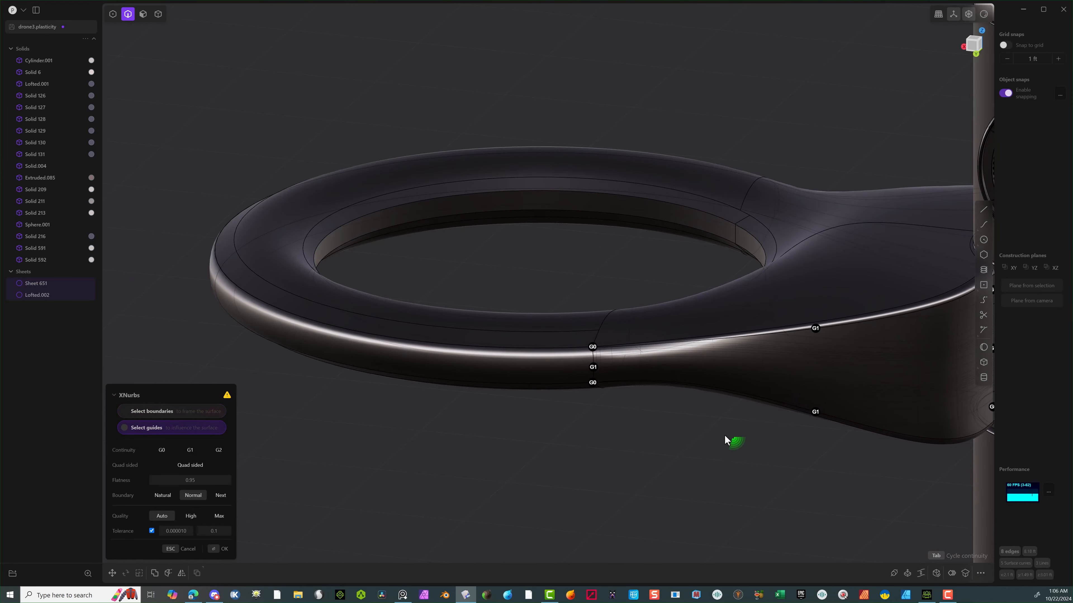
pyautogui.click(217, 552)
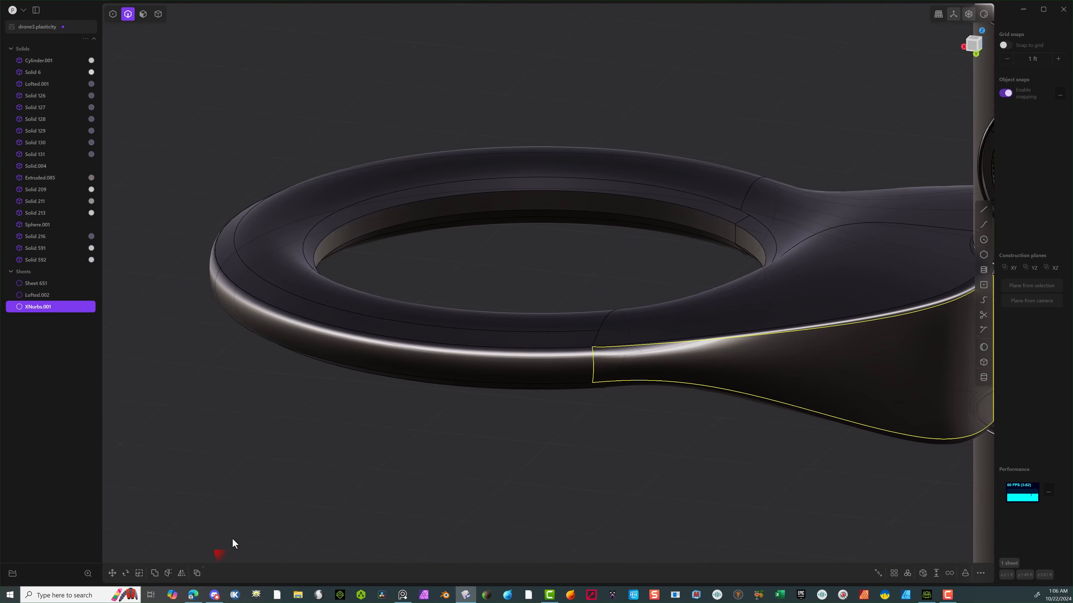
# Complete the sliced mirror of the ring-and-arm sheet and unite both halves with a Boolean Union.
pyautogui.moveTo(456, 451); pyautogui.dragTo(439, 439, button='middle')
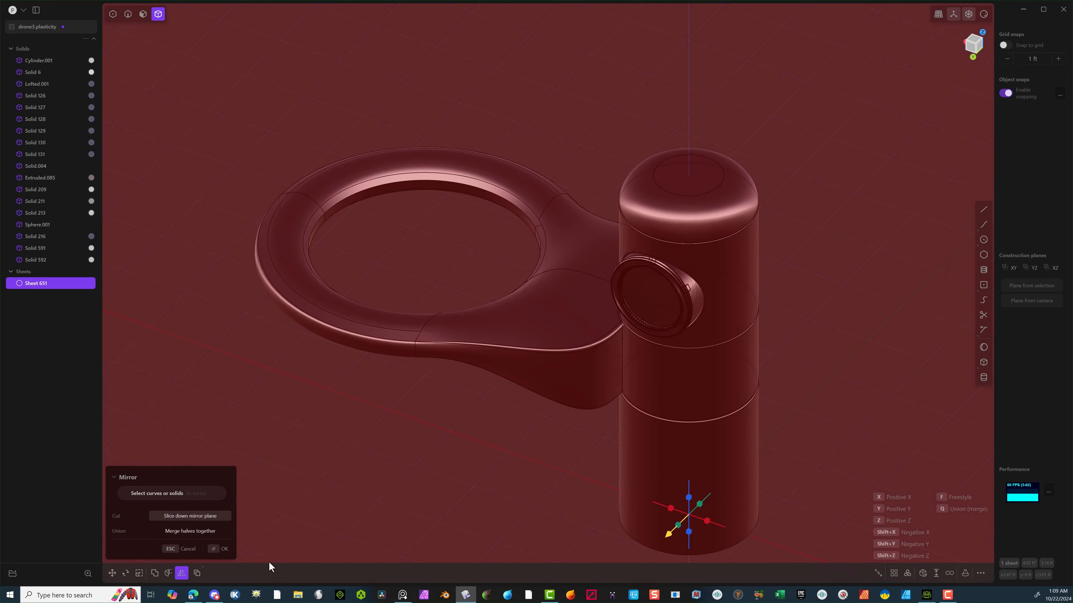
pyautogui.click(211, 553)
pyautogui.moveTo(411, 439); pyautogui.dragTo(699, 422, button='middle')
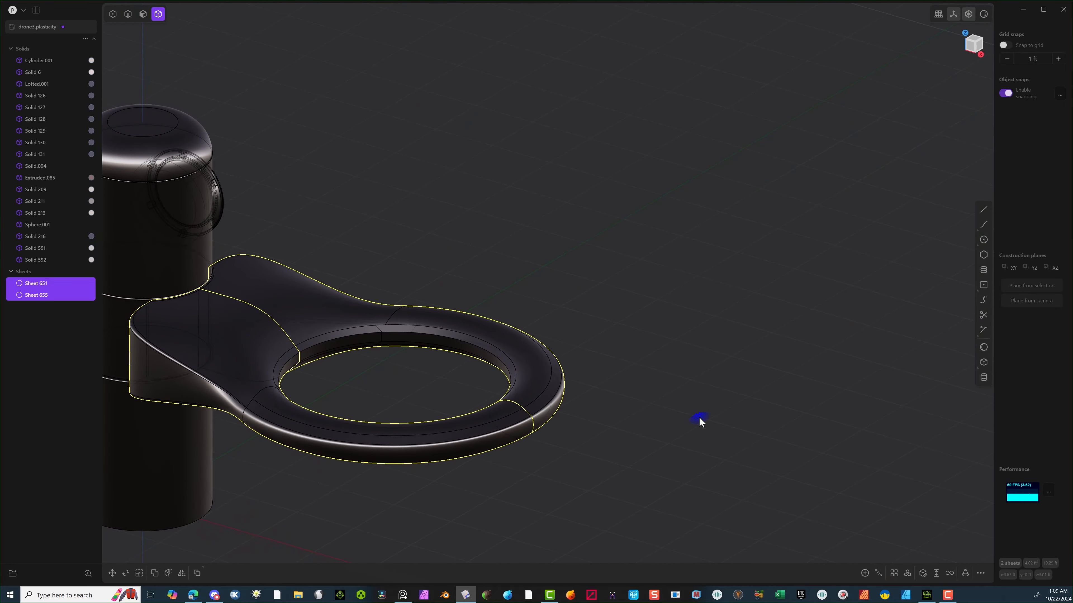
pyautogui.press('q')
pyautogui.press('q')
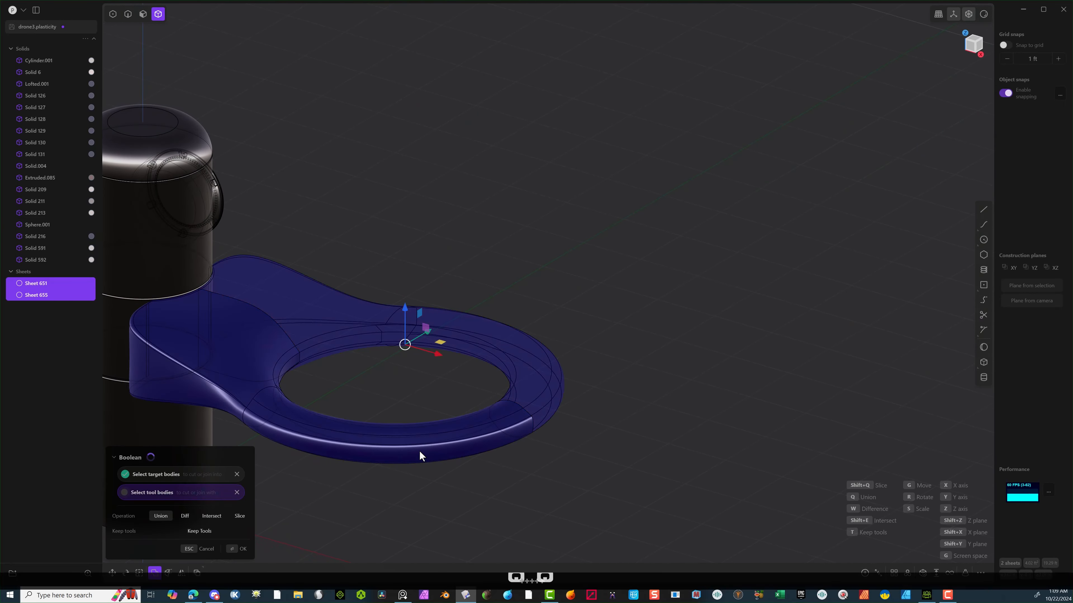
pyautogui.click(239, 549)
# Hide the central cylinder bodies, the round camera parts and the remaining small solids, leaving only the ring-and-arm sheet.
pyautogui.moveTo(423, 439); pyautogui.dragTo(692, 406, button='middle')
pyautogui.click(553, 202)
pyautogui.press('h')
pyautogui.moveTo(592, 254); pyautogui.dragTo(502, 296)
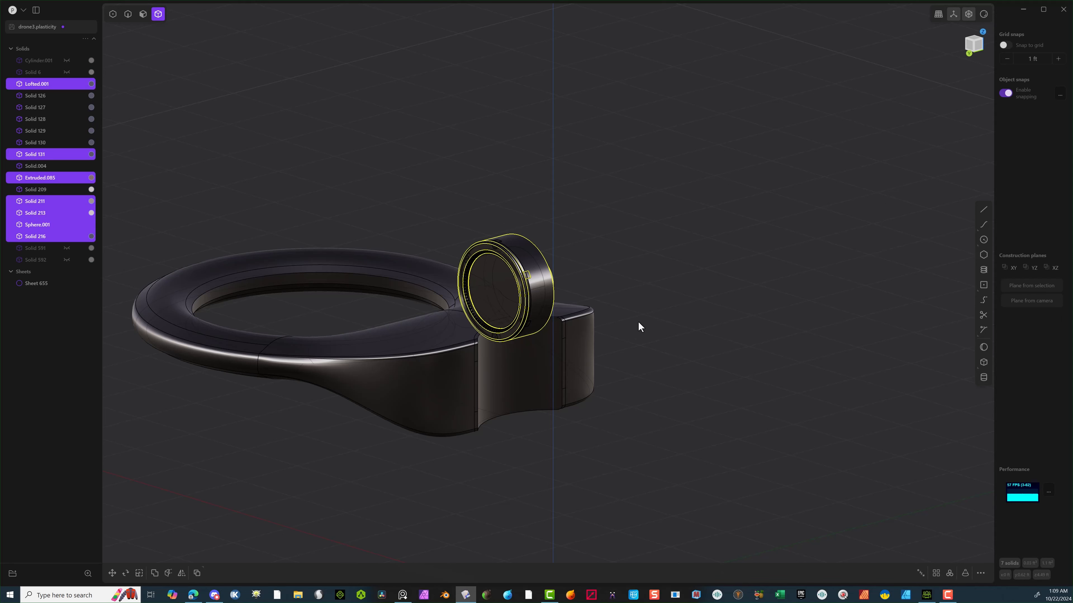
pyautogui.press('h')
pyautogui.moveTo(631, 326); pyautogui.dragTo(697, 209, button='middle')
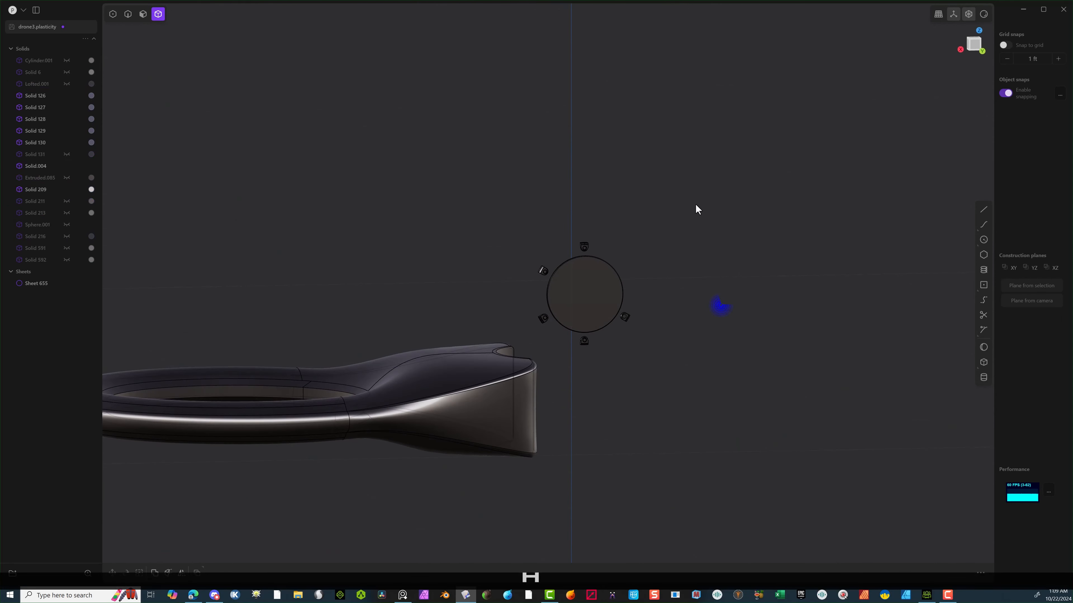
pyautogui.moveTo(695, 205); pyautogui.dragTo(533, 332)
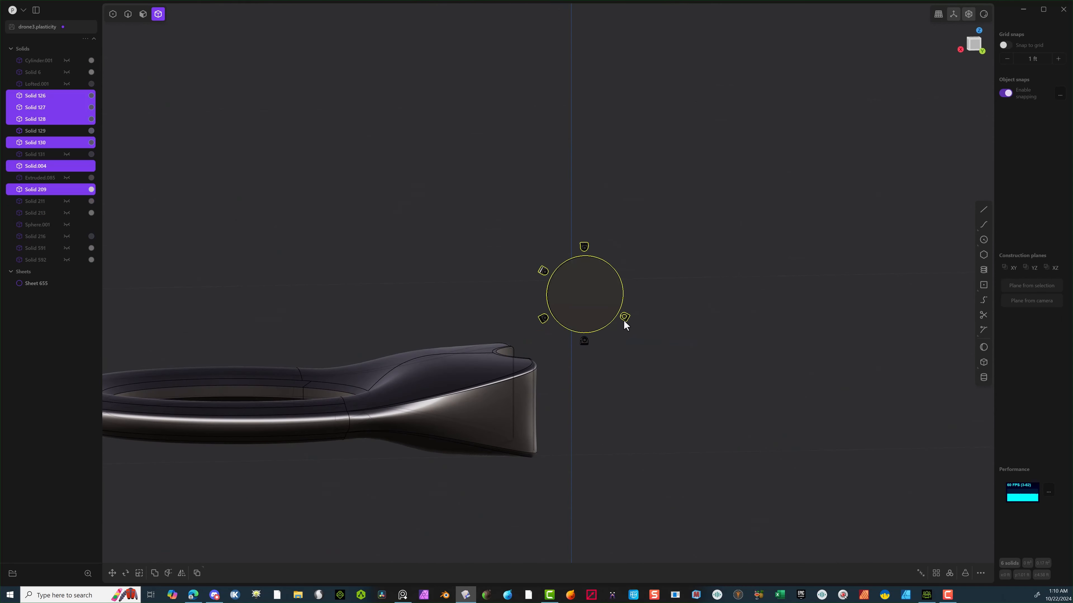
pyautogui.press('h')
pyautogui.moveTo(623, 320); pyautogui.dragTo(576, 352)
pyautogui.press('h')
# Select all the narrow faces lining the opening at the arm's end, including the lower strip and corner faces.
pyautogui.press('3')
pyautogui.moveTo(465, 304); pyautogui.dragTo(634, 271, button='middle')
pyautogui.keyDown('shift'); pyautogui.click(309, 454); pyautogui.keyUp('shift')
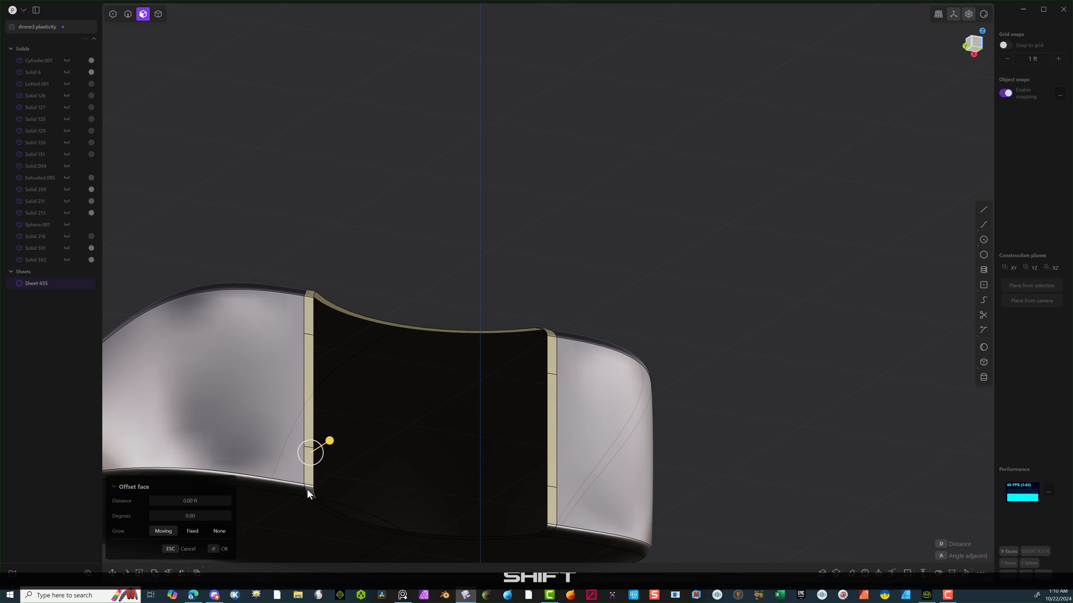
pyautogui.keyDown('shift'); pyautogui.click(307, 490); pyautogui.keyUp('shift')
pyautogui.keyDown('shift'); pyautogui.click(324, 507); pyautogui.keyUp('shift')
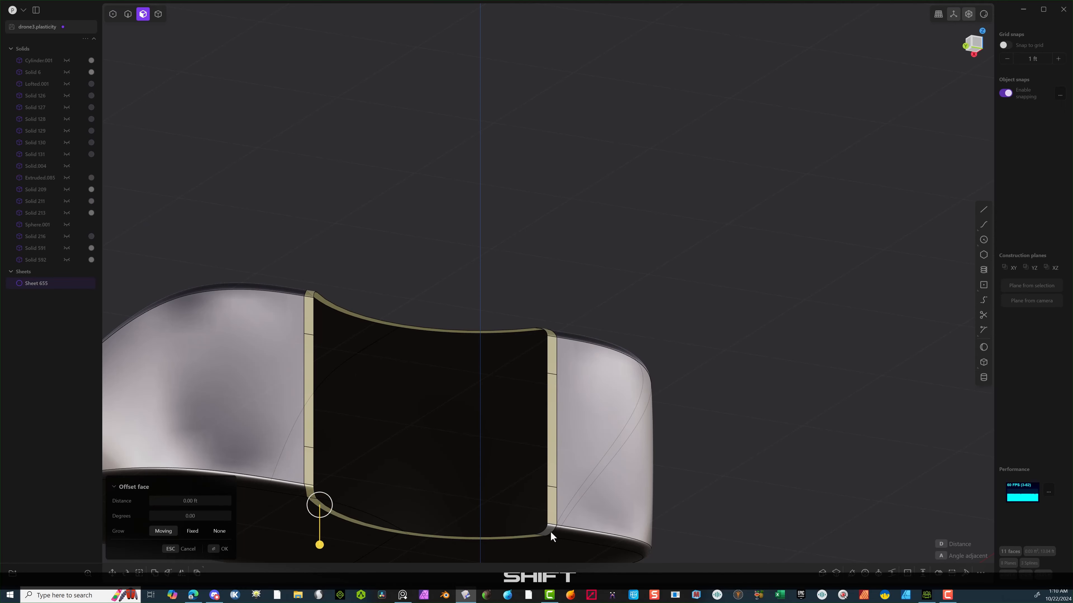
pyautogui.keyDown('shift'); pyautogui.click(550, 532); pyautogui.keyUp('shift')
pyautogui.moveTo(636, 429); pyautogui.dragTo(554, 465, button='middle')
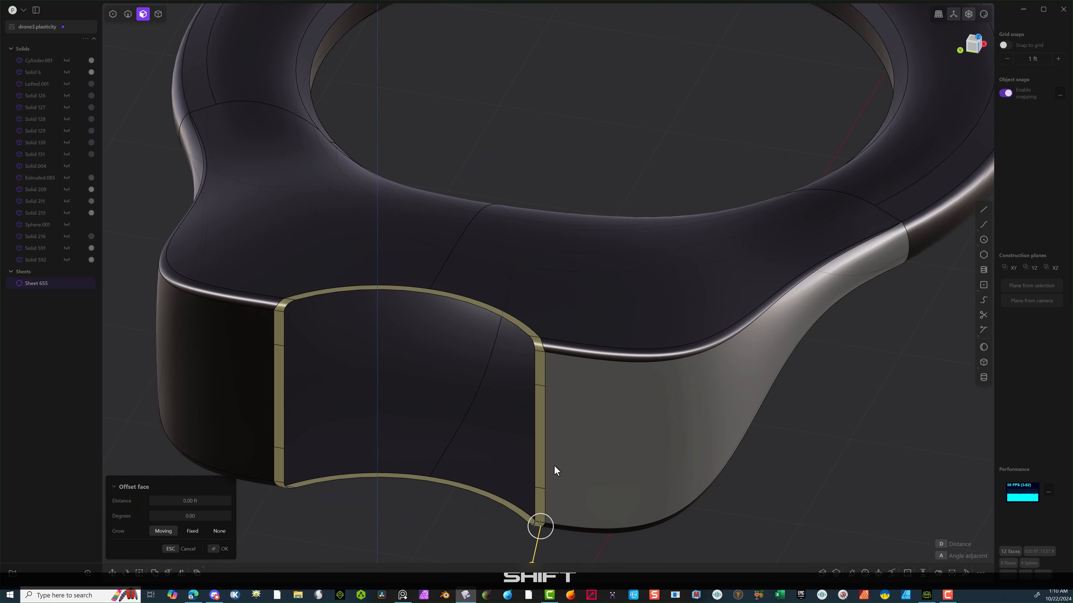